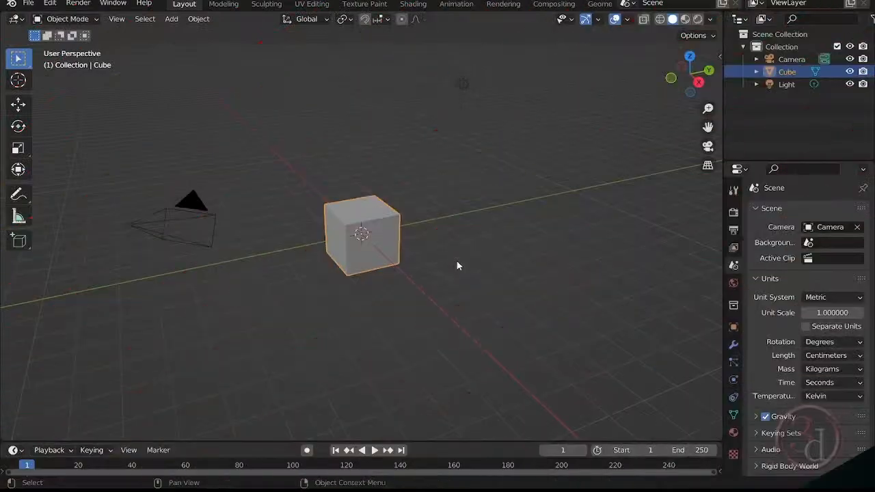
- Delete the default cube from the scene
middle_drag(482, 268, 471, 286)
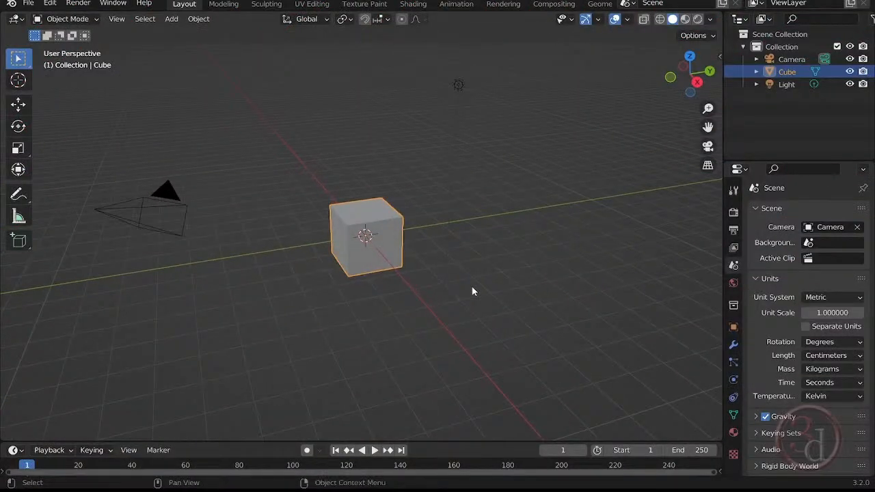
key(KP_7)
middle_drag(473, 338, 382, 221)
click(423, 251)
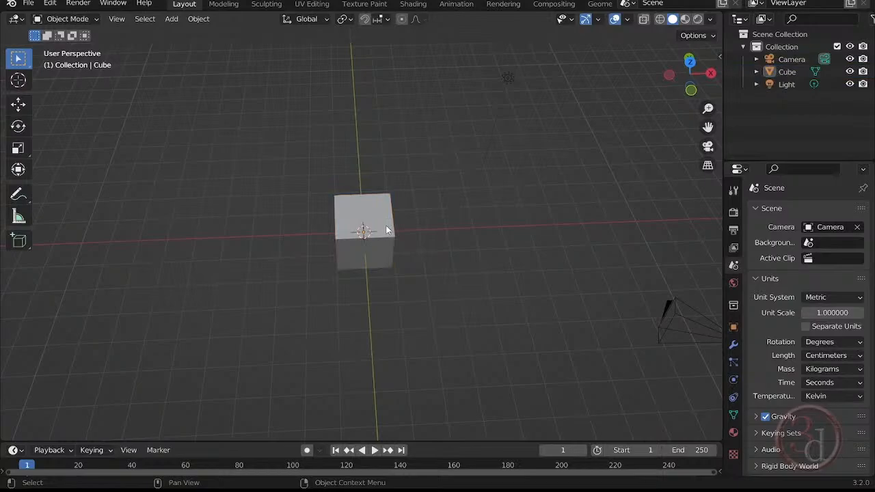
click(387, 230)
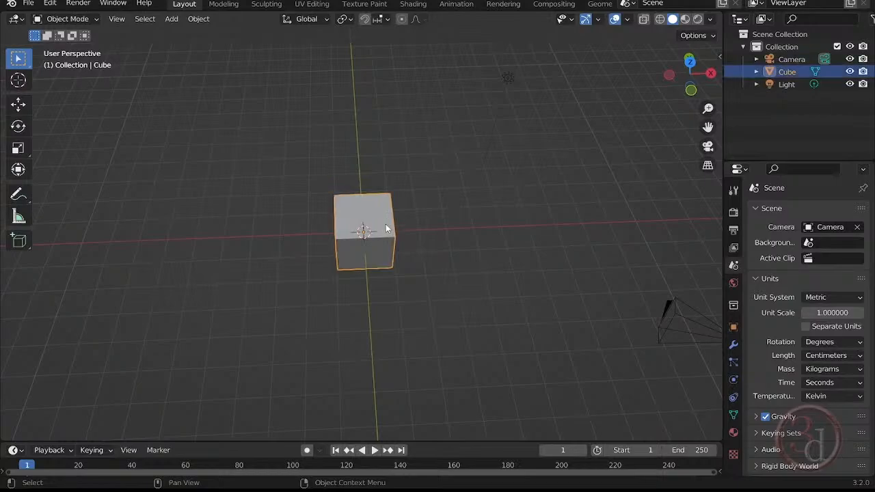
key(Delete)
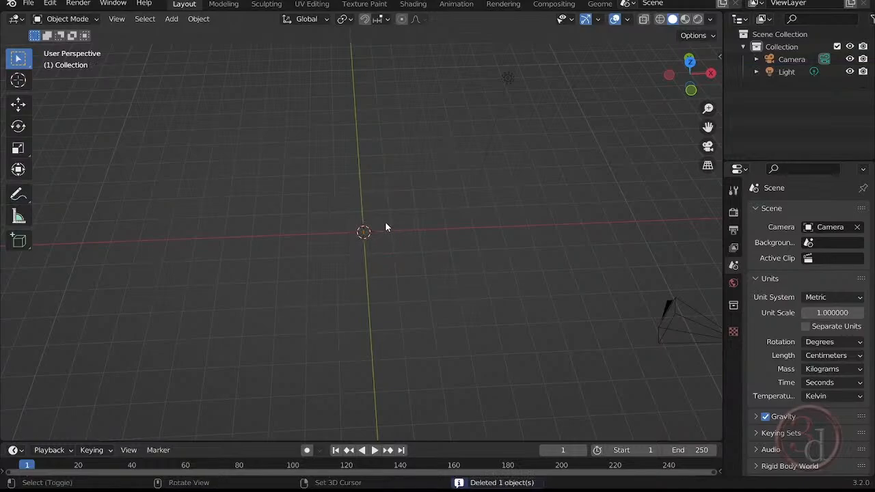
- Add a plane mesh at the world origin
key(shift+a)
mouse_move(387, 225)
click(467, 226)
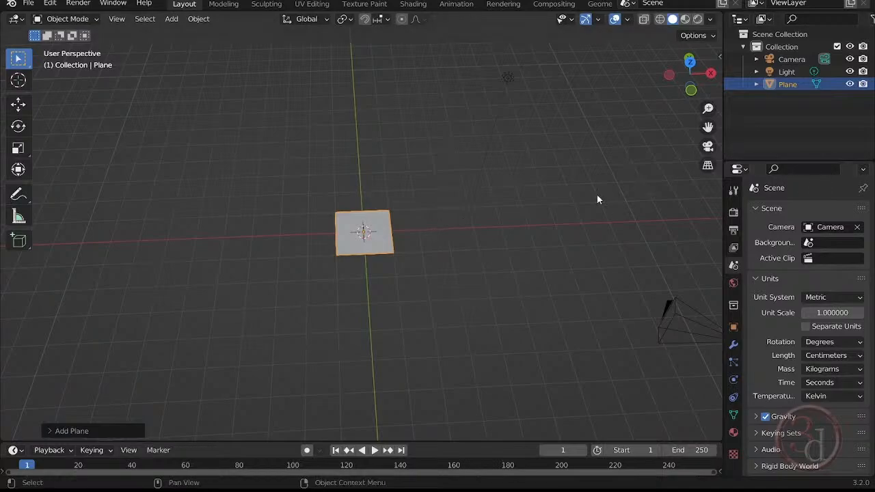
- Set the plane's dimensions to 1500 cm in X and 2000 cm in Y
key(n)
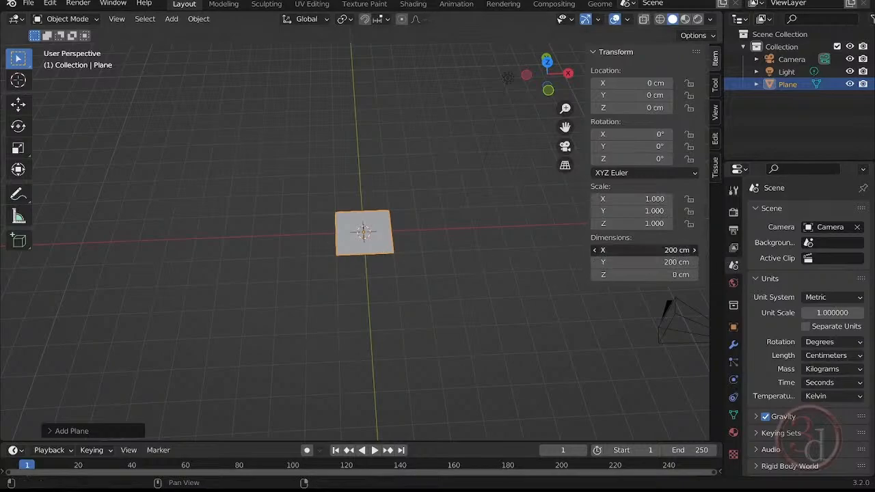
drag(643, 250, 676, 250)
click(642, 250)
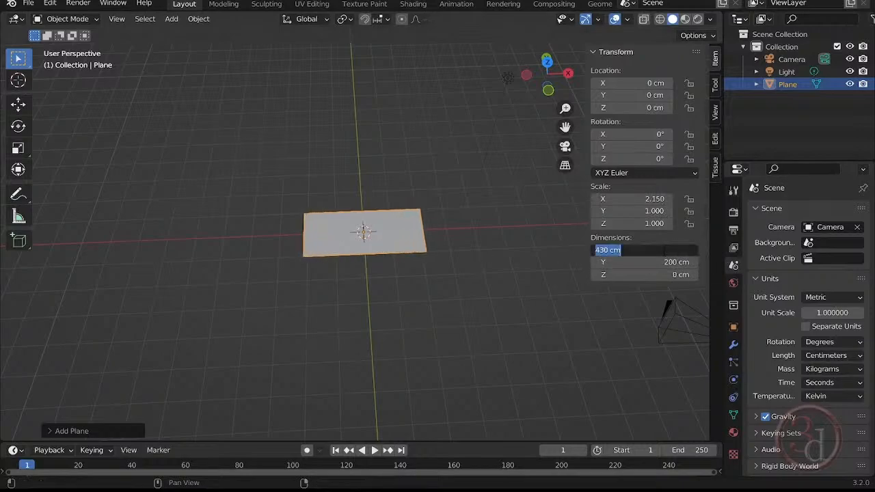
text(1500)
key(Return)
click(642, 262)
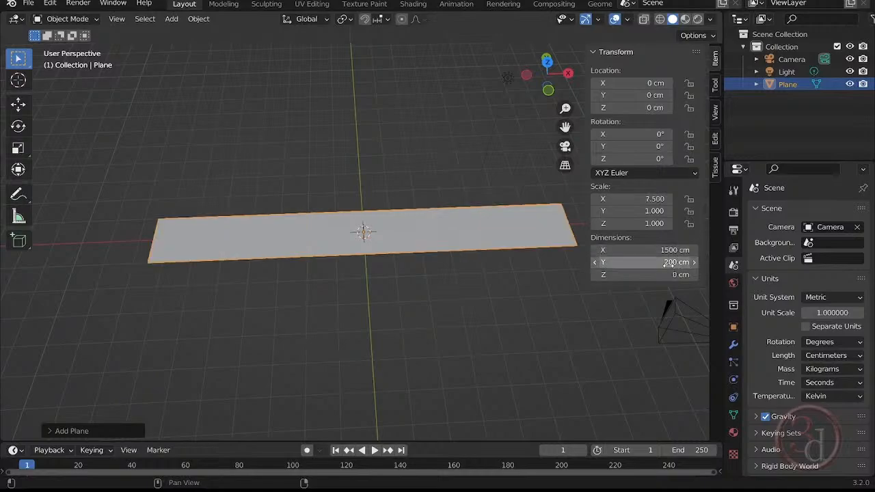
text(2000)
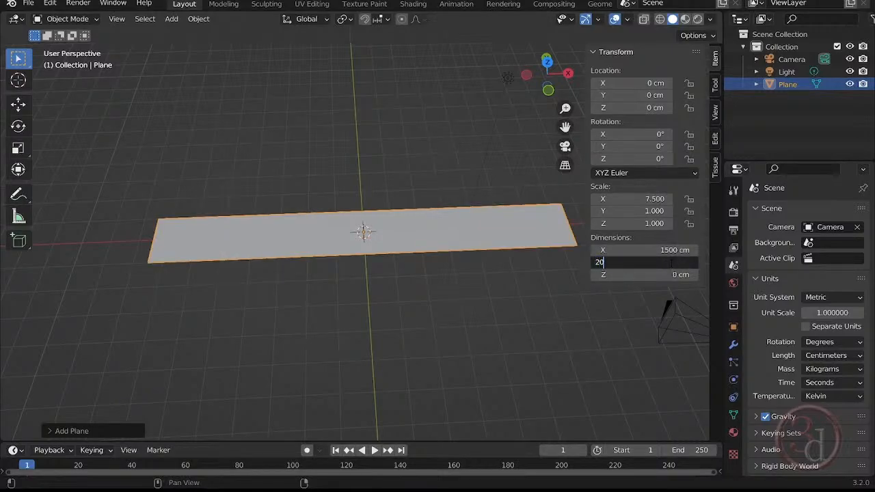
key(Return)
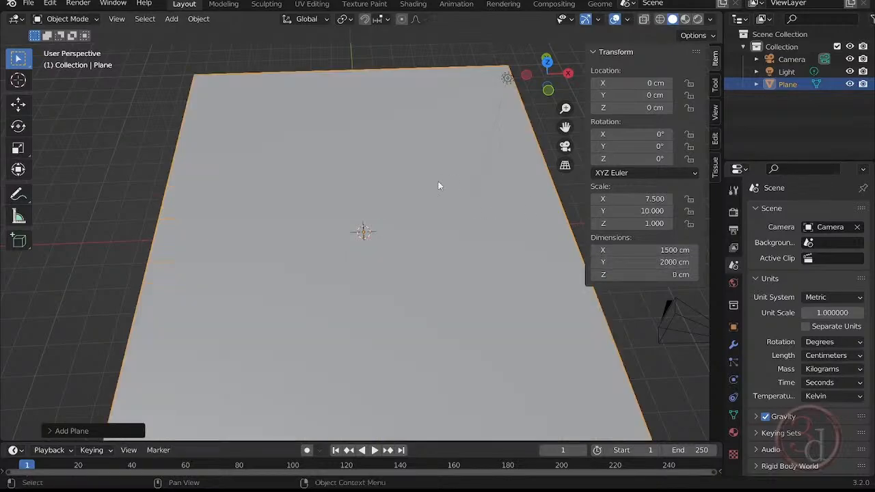
- Look over the ground texture files in the Trees project folder in File Explorer, returning to Blender
scroll(438, 182, down, 2)
middle_drag(484, 293, 474, 270)
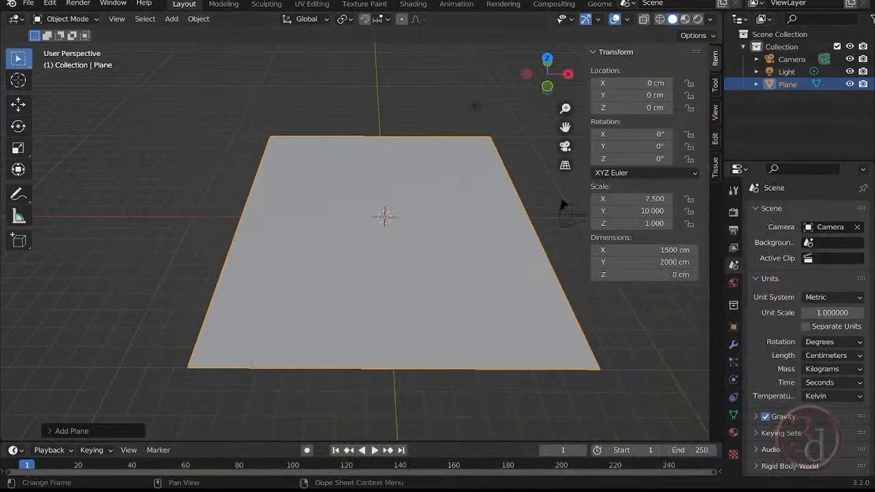
click(303, 489)
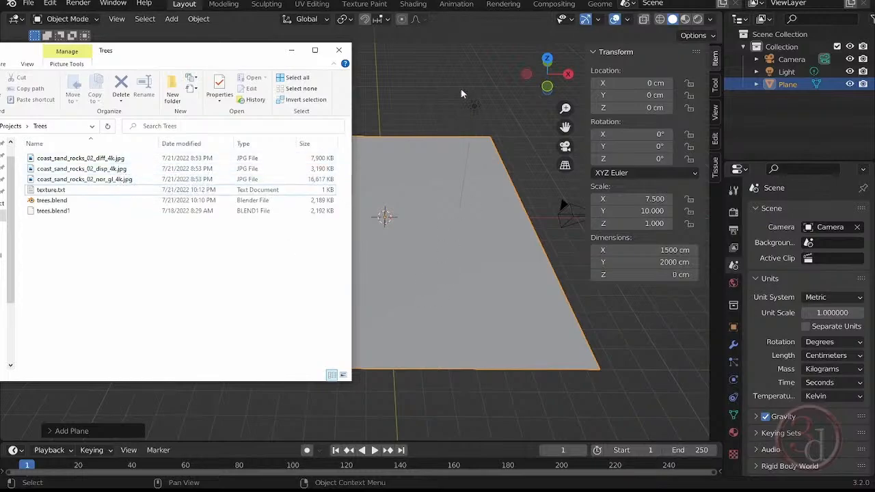
click(411, 103)
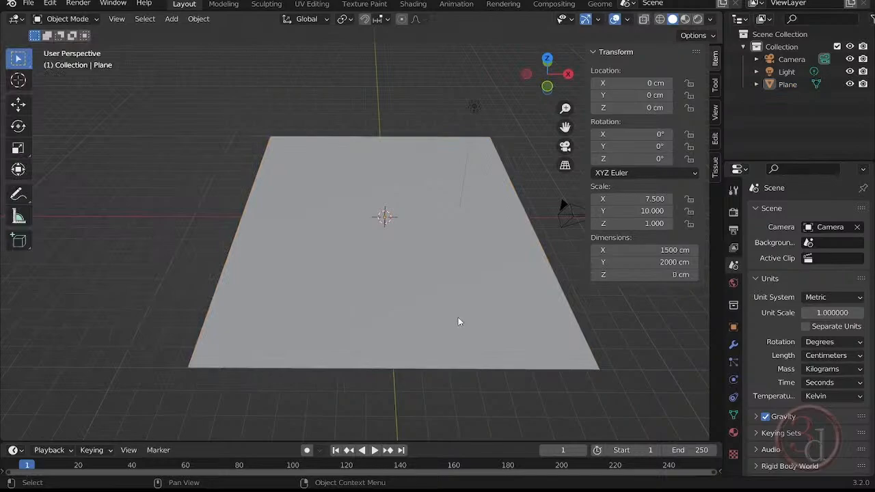
- Enlarge the timeline area and switch it to the Shader Editor, showing the plane's material nodes
drag(430, 442, 422, 308)
click(15, 315)
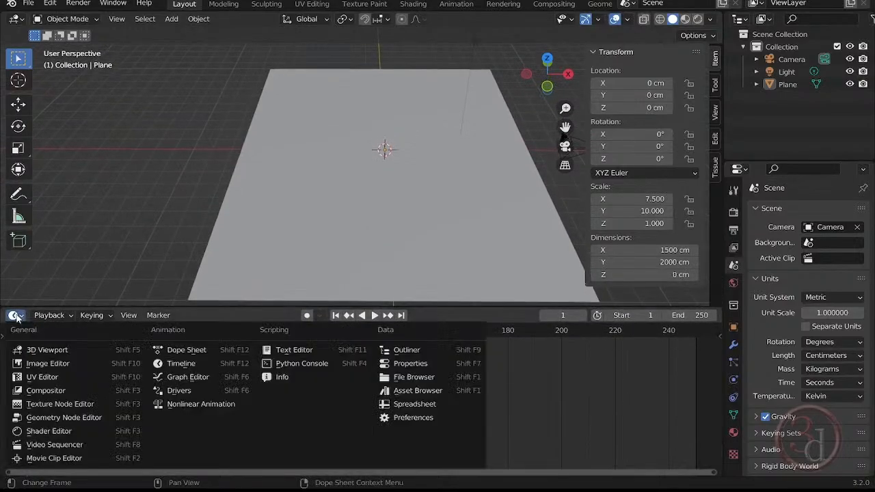
click(48, 430)
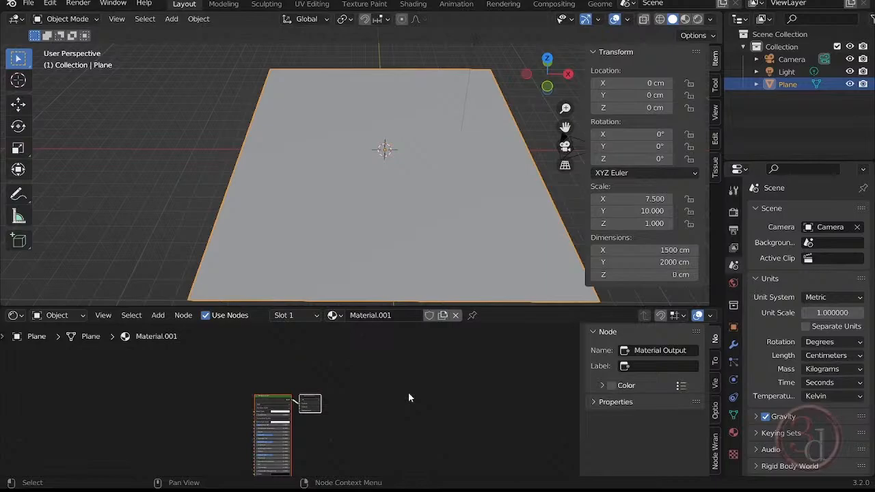
key(Home)
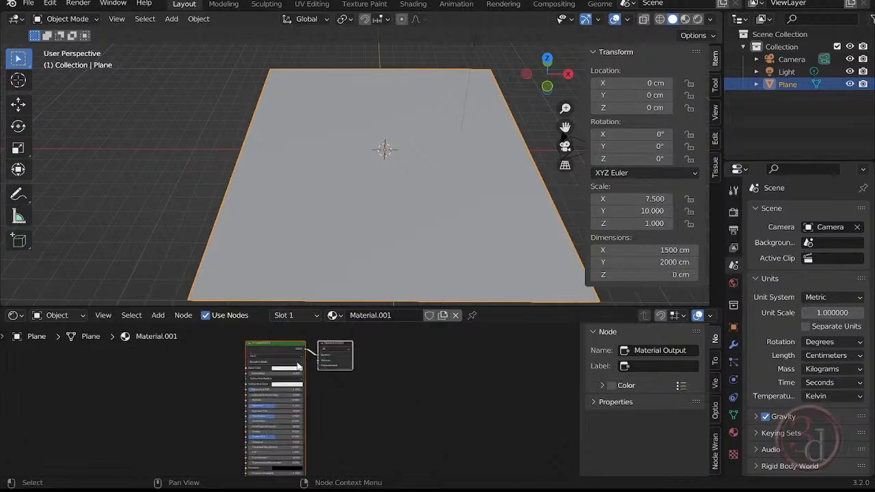
scroll(298, 367, up, 2)
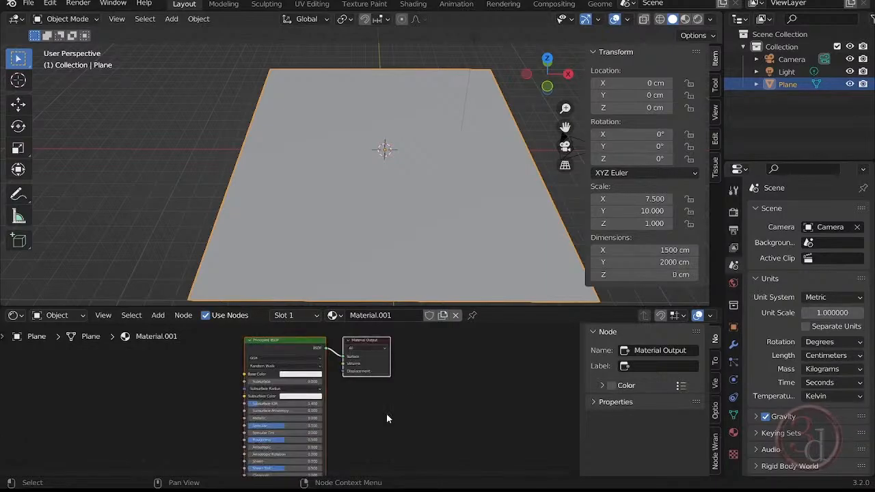
middle_drag(387, 414, 397, 405)
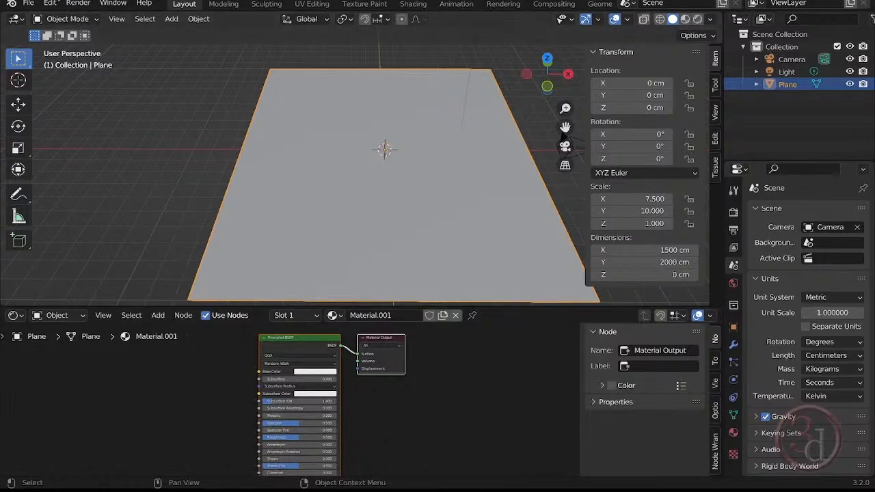
- Search the add-ons in the preferences for "node" to check whether Node Wrangler is enabled
click(50, 3)
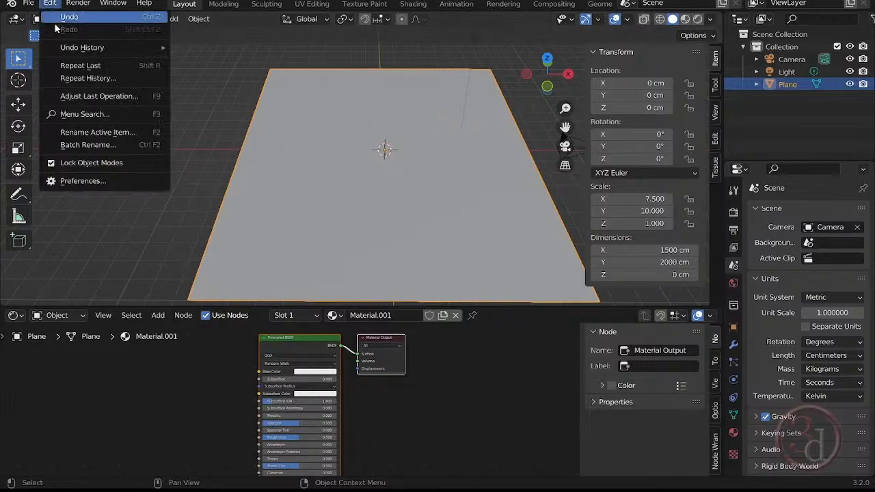
click(106, 182)
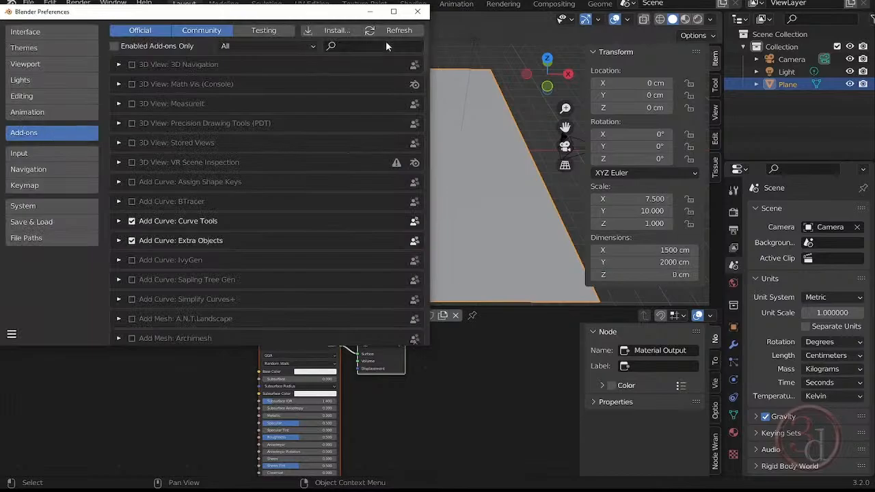
click(356, 46)
text(node)
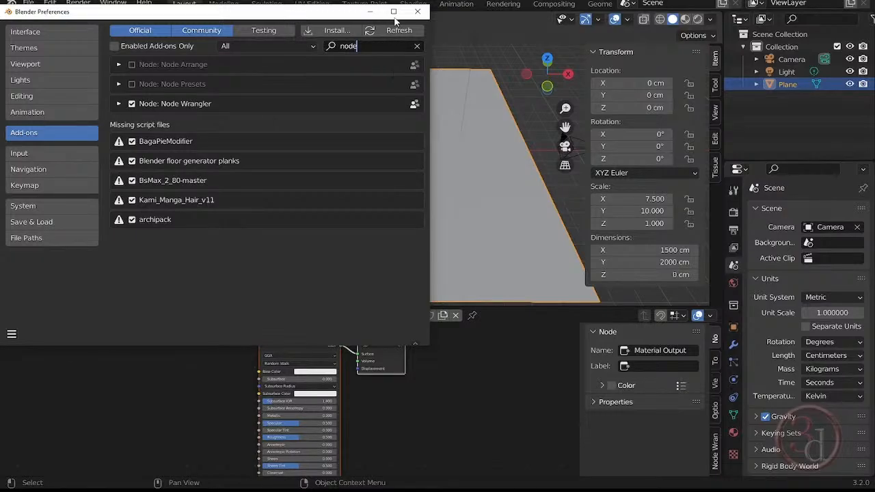
click(418, 12)
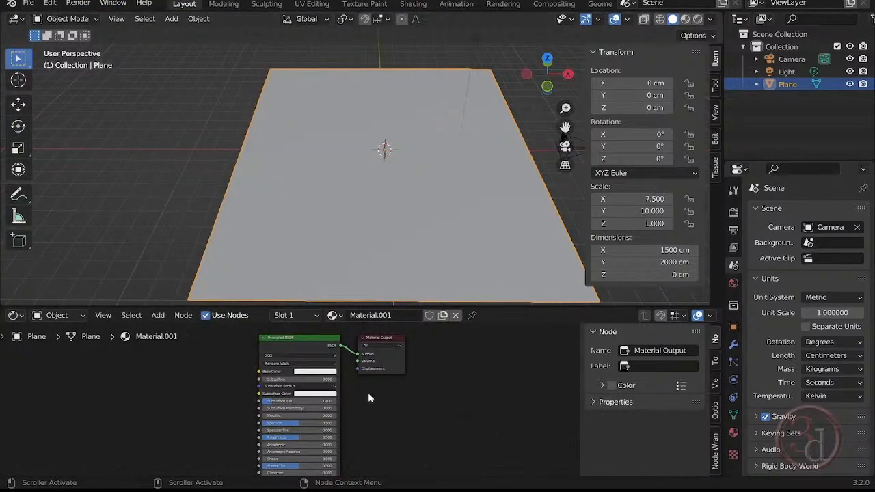
- Apply Node Wrangler's Principled Texture Setup to the Principled BSDF using the coast_sand_rocks_02 disp, diff and nor_gl 4k images
click(286, 354)
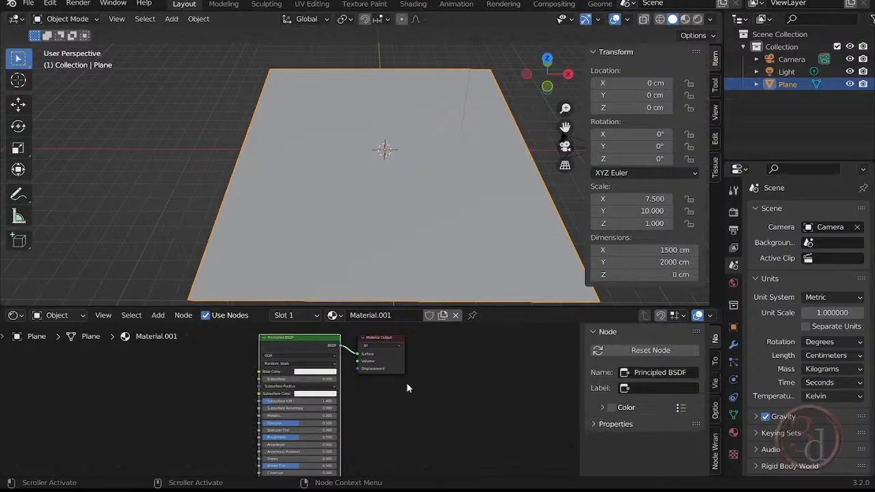
key(g)
middle_drag(433, 403, 442, 406)
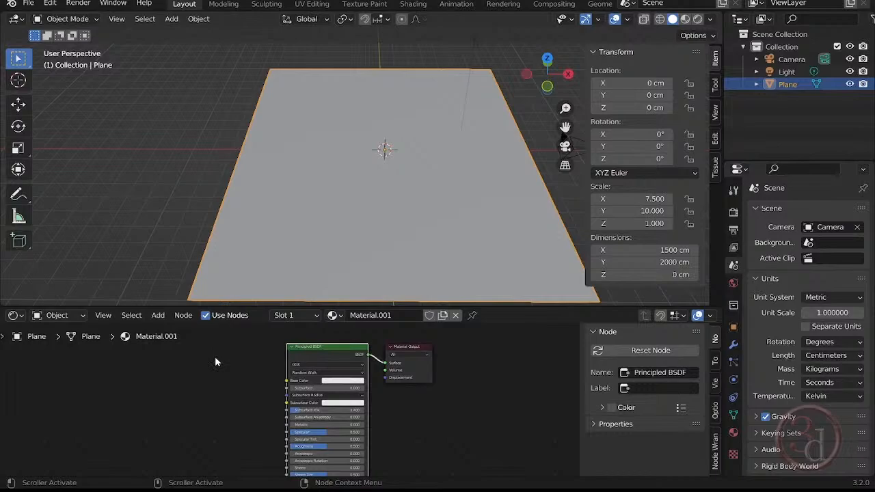
key(ctrl)
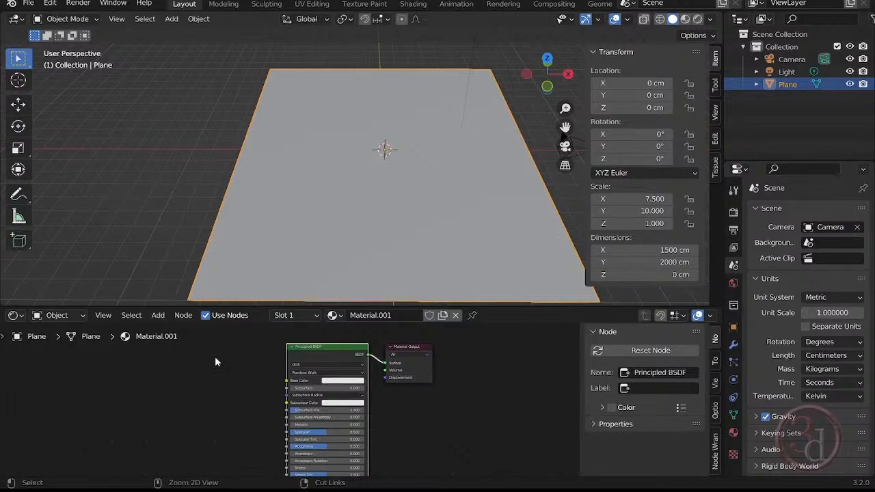
key(ctrl+shift+t)
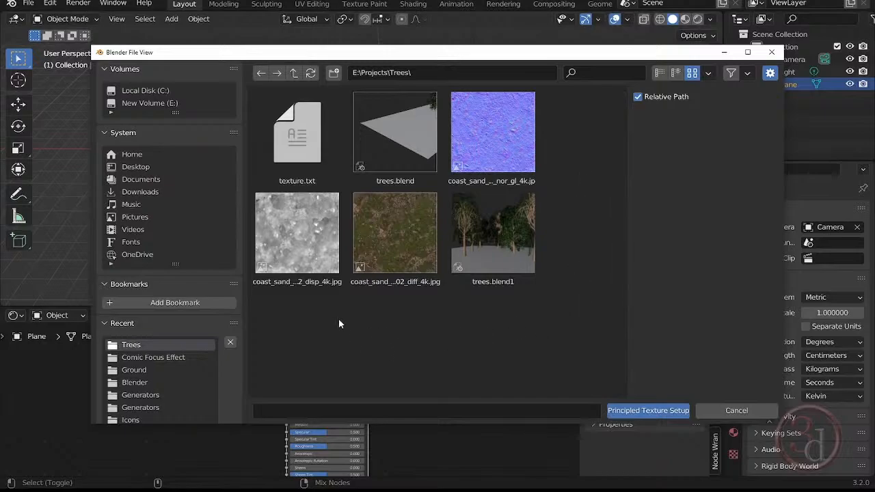
click(305, 245)
shift+click(383, 245)
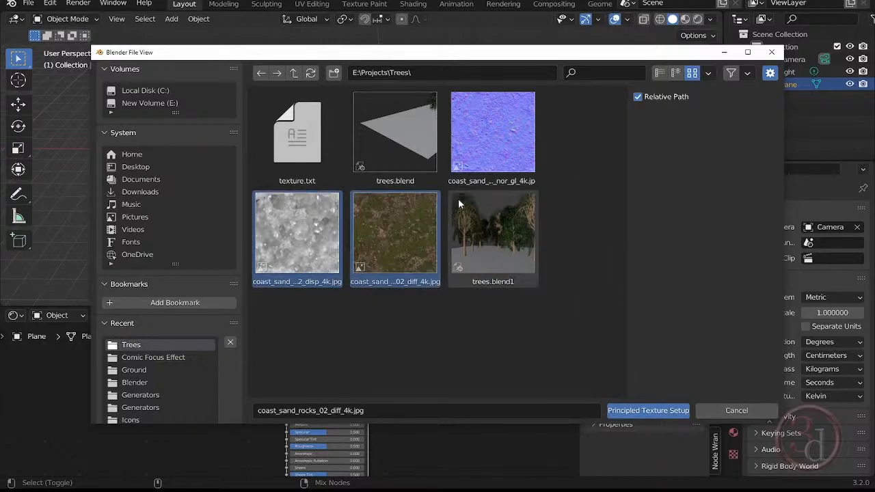
shift+click(481, 136)
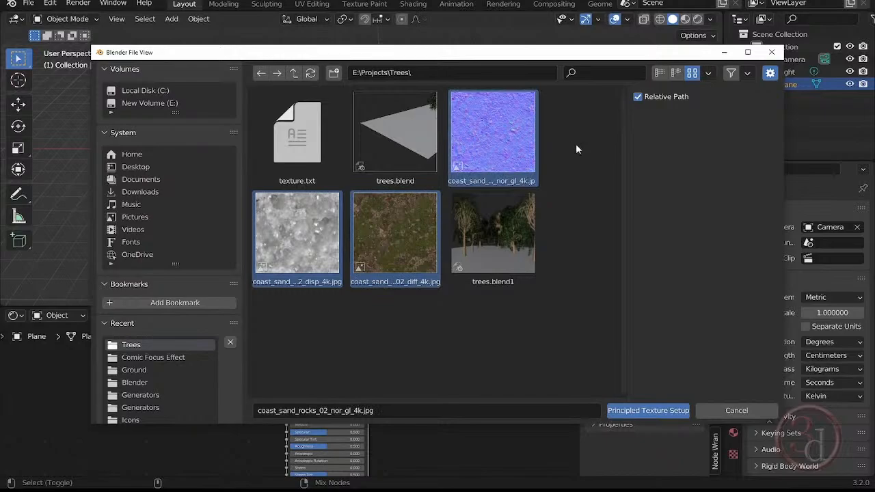
click(674, 413)
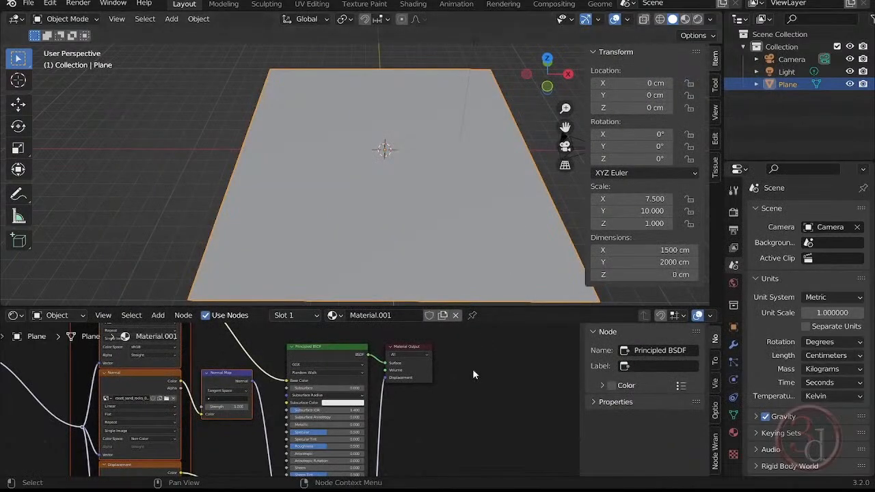
- Enlarge the Shader Editor and examine the generated mapping, texture, normal map and displacement nodes and their links
drag(472, 308, 437, 77)
middle_drag(340, 217, 455, 171)
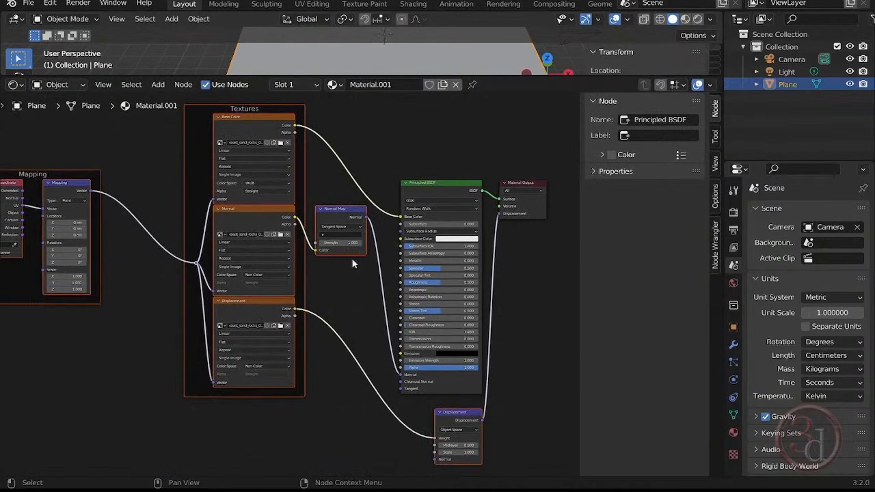
scroll(261, 368, down, 1)
middle_drag(262, 367, 321, 374)
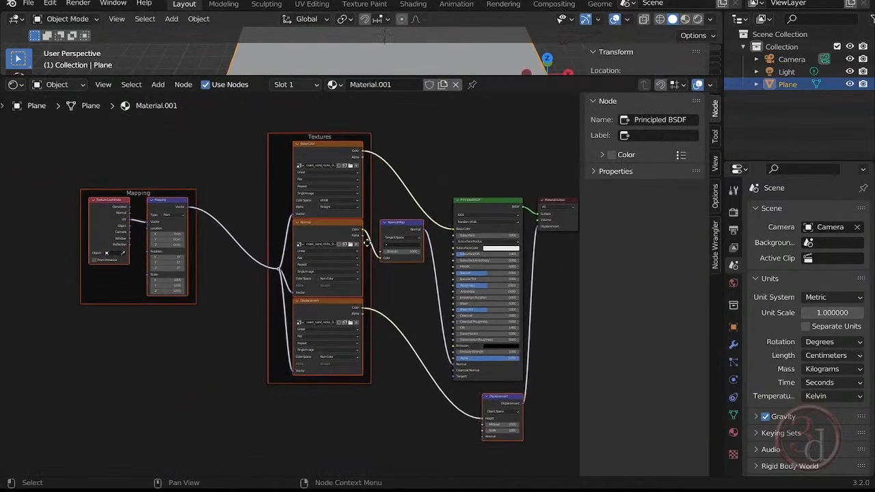
scroll(380, 265, up, 2)
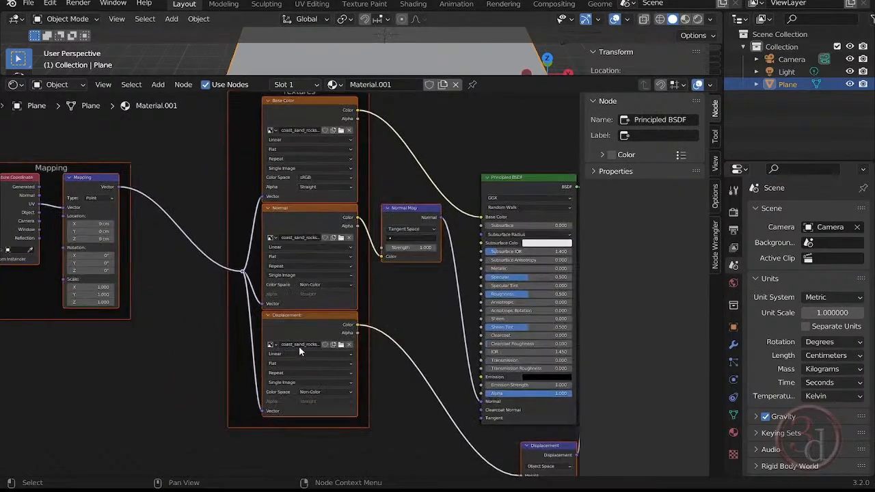
middle_drag(413, 382, 384, 299)
middle_drag(483, 389, 303, 409)
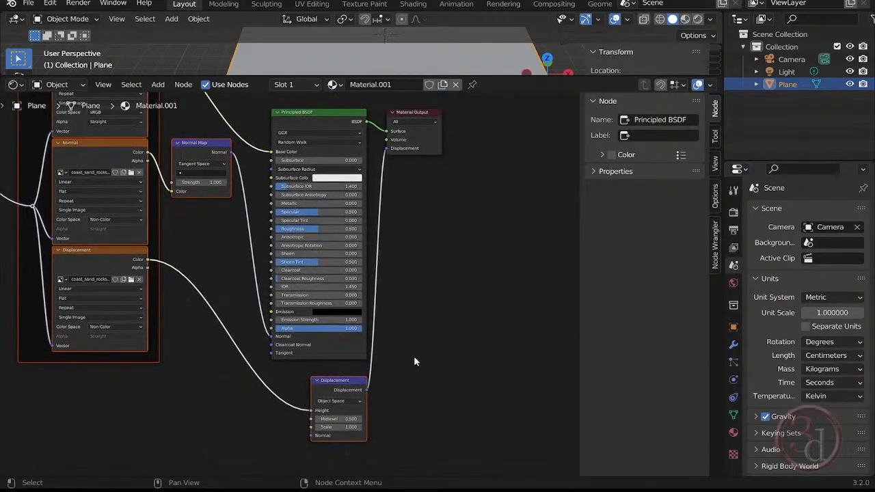
middle_drag(416, 200, 407, 255)
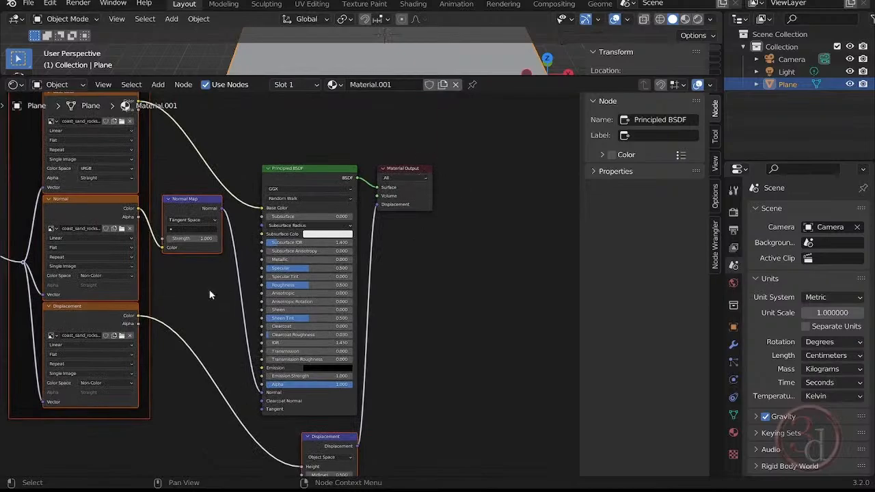
middle_drag(184, 305, 518, 343)
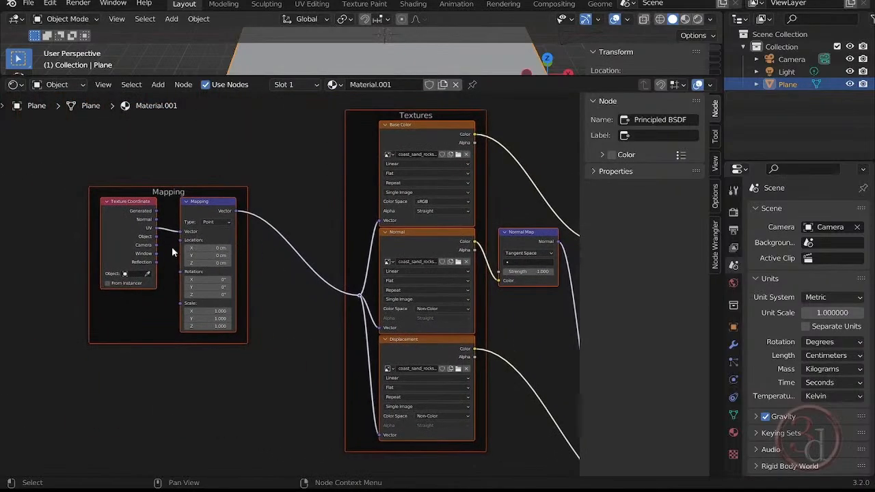
- Shrink the Shader Editor to enlarge the 3D viewport and examine the textured plane in Material Preview shading
scroll(172, 247, up, 3)
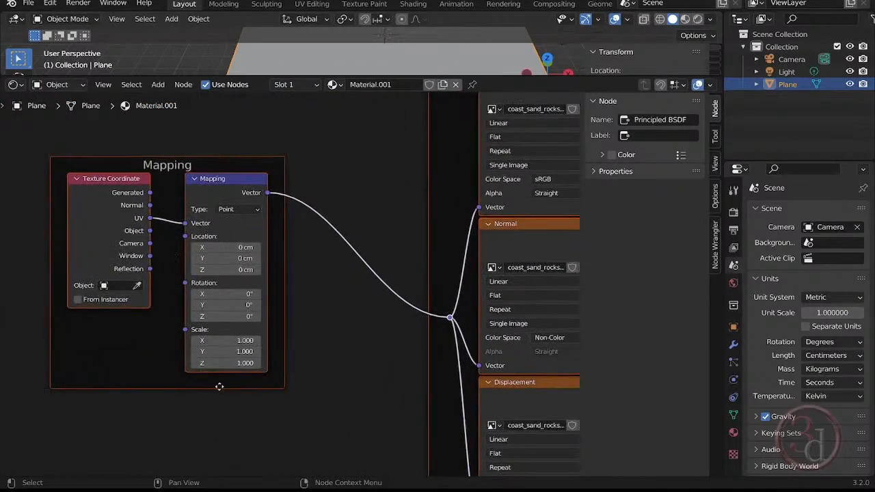
middle_drag(363, 379, 121, 356)
scroll(123, 357, down, 3)
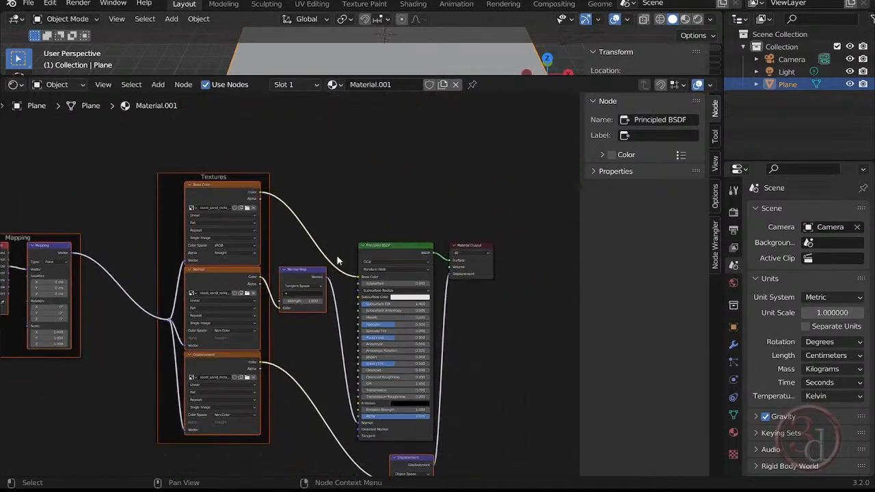
drag(403, 77, 398, 342)
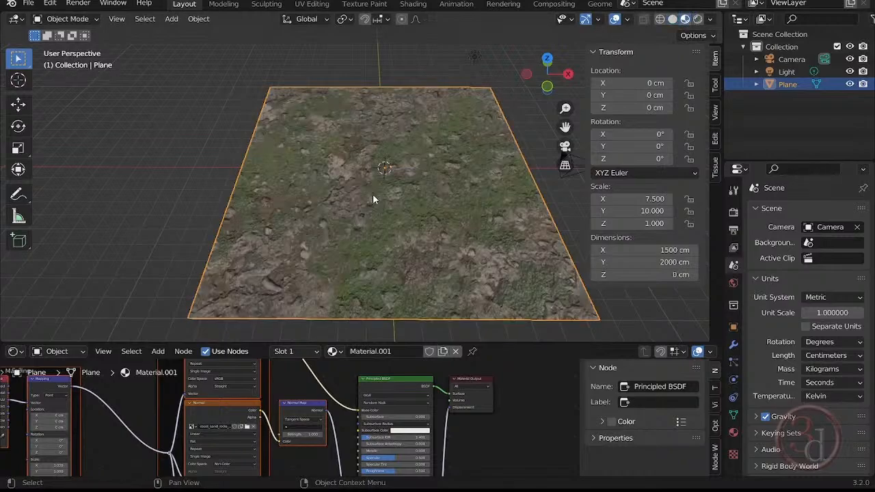
middle_drag(407, 251, 324, 232)
scroll(383, 204, up, 4)
scroll(324, 232, down, 2)
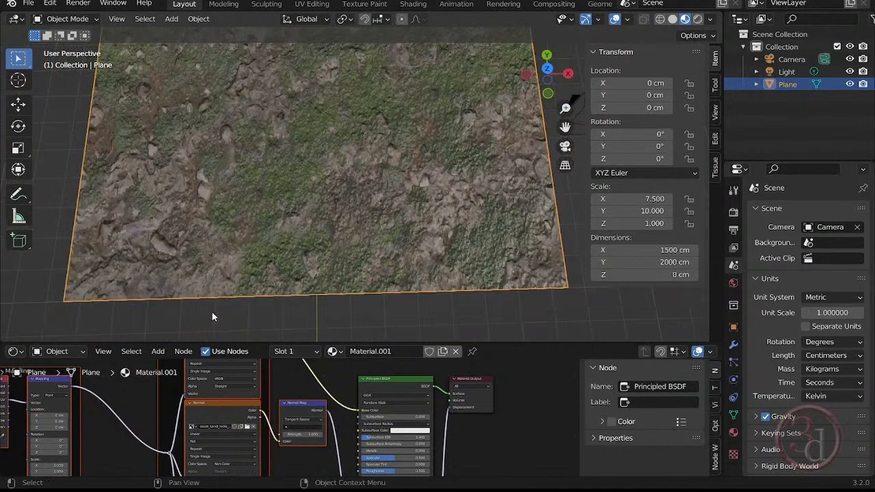
shift+middle_drag(224, 263, 243, 263)
- Try a Y scale of 0.1 on the Mapping node
middle_drag(104, 411, 319, 390)
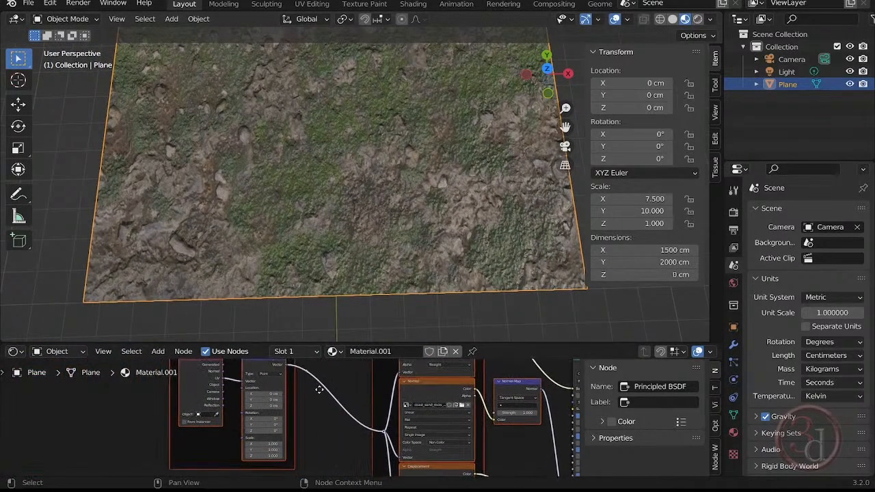
scroll(255, 422, up, 7)
middle_drag(328, 450, 290, 400)
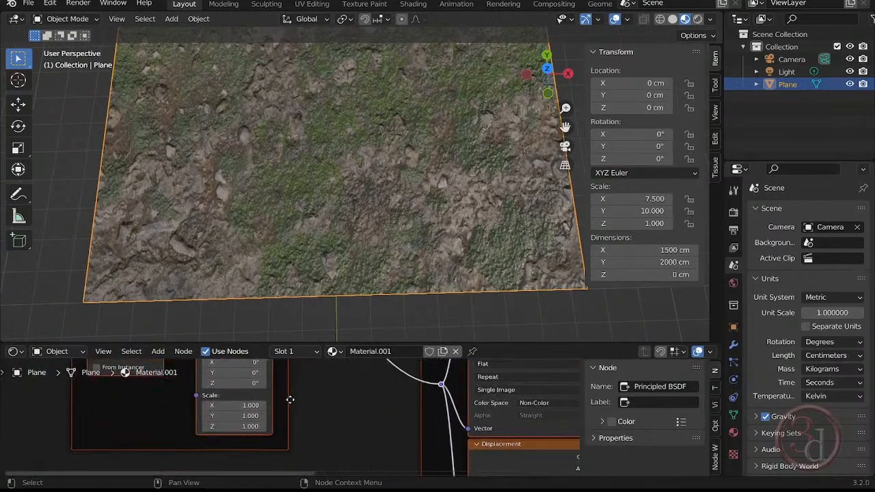
scroll(276, 407, up, 2)
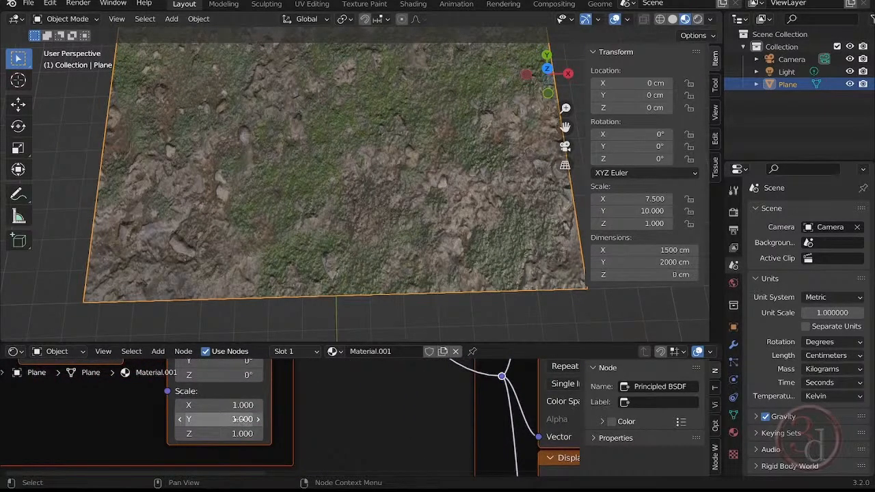
click(243, 420)
text(0.1)
key(Return)
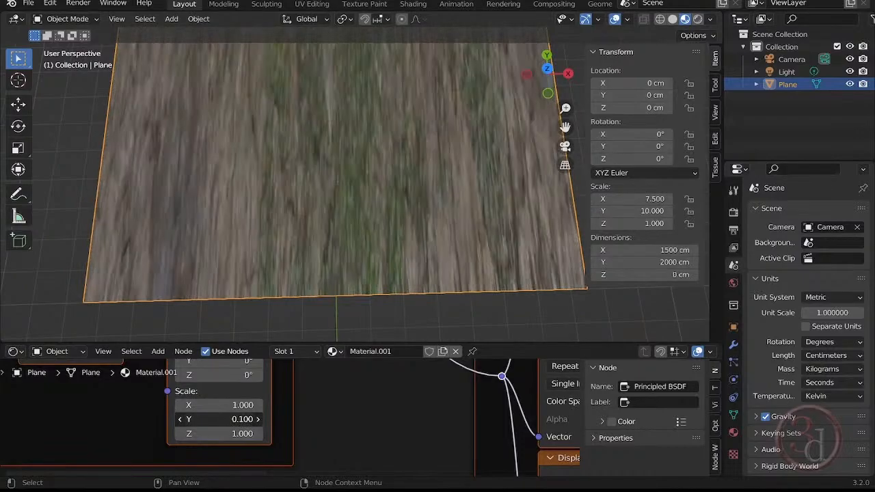
- Set the Mapping node's X, Y and Z scale to 2 together
mouse_move(243, 419)
mouse_down()
mouse_move(253, 419)
mouse_move(240, 419)
mouse_move(240, 434)
mouse_up()
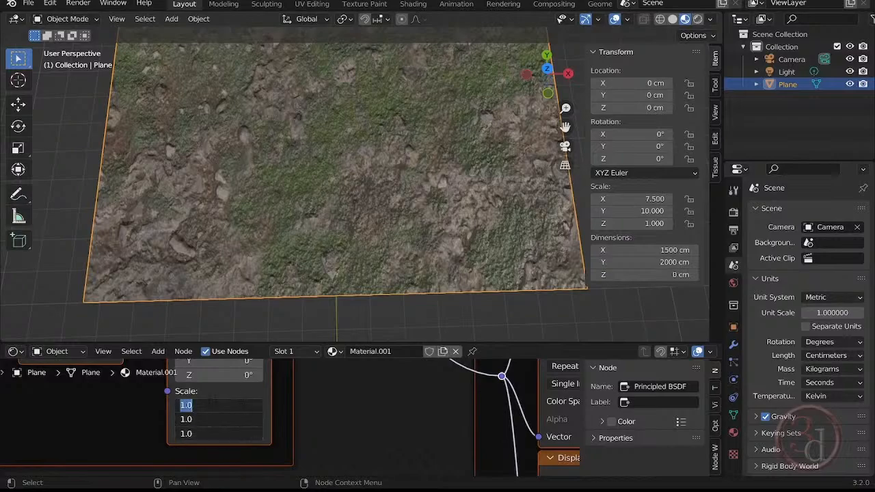
text(2)
key(Return)
- Inspect the texture tiling across the plane from several distances and angles
shift+middle_drag(356, 146, 349, 286)
scroll(363, 225, down, 4)
scroll(370, 258, up, 3)
scroll(370, 258, up, 1)
middle_drag(369, 258, 351, 215)
scroll(339, 217, down, 3)
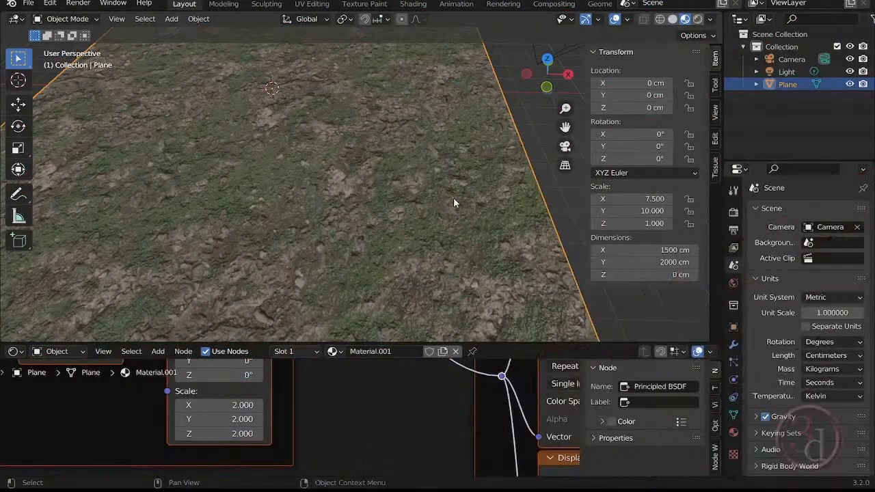
mouse_move(453, 198)
shift+middle_down()
mouse_move(436, 218)
mouse_move(440, 180)
mouse_move(455, 213)
shift+middle_up()
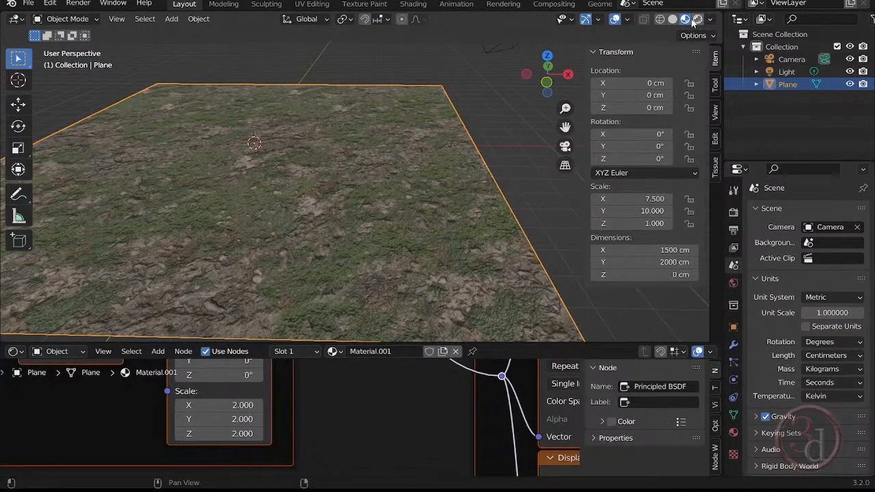
- Add a Subdivision Surface modifier to the plane
click(734, 347)
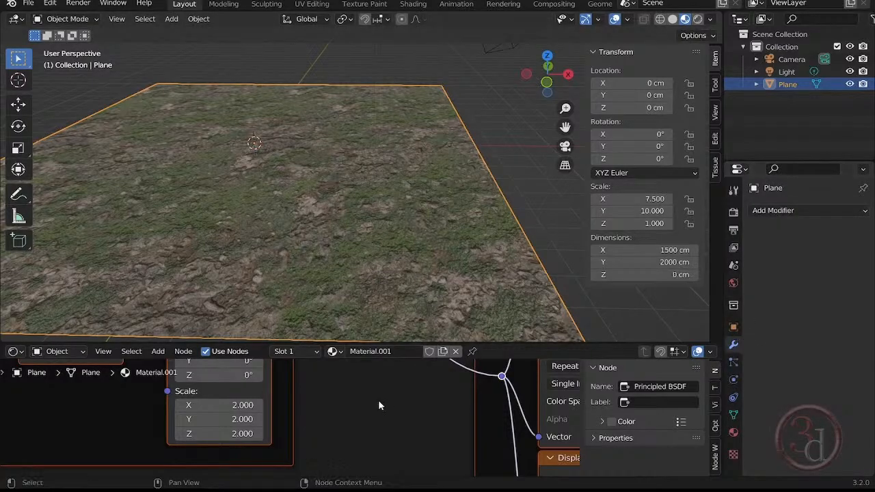
scroll(315, 413, down, 4)
middle_drag(294, 406, 287, 402)
scroll(261, 395, down, 5)
middle_drag(440, 420, 285, 471)
scroll(433, 168, up, 3)
shift+middle_drag(433, 166, 364, 169)
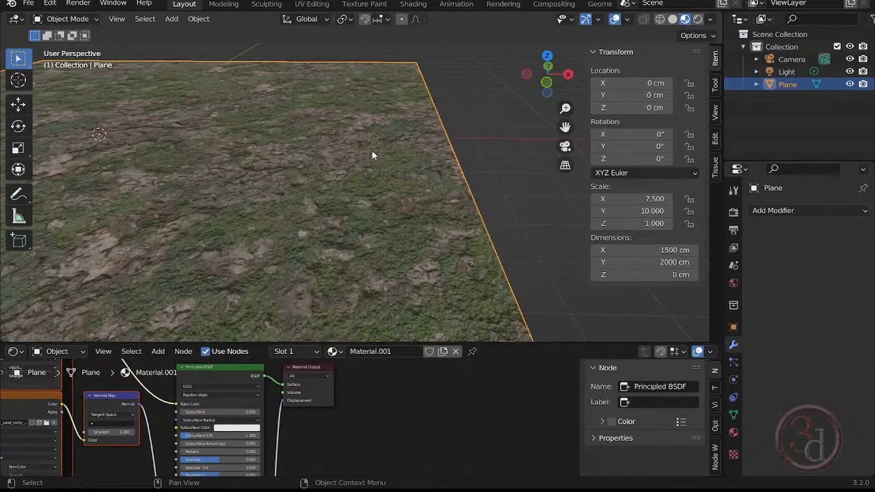
shift+middle_drag(497, 127, 522, 136)
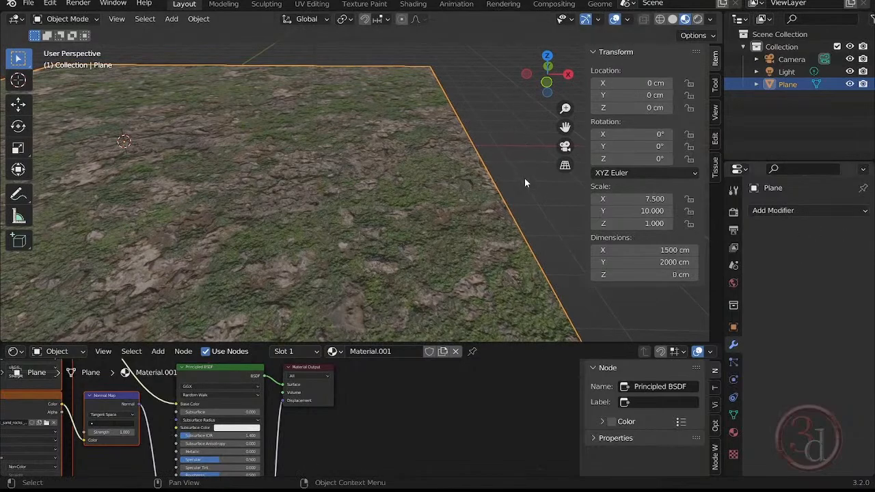
scroll(482, 147, down, 5)
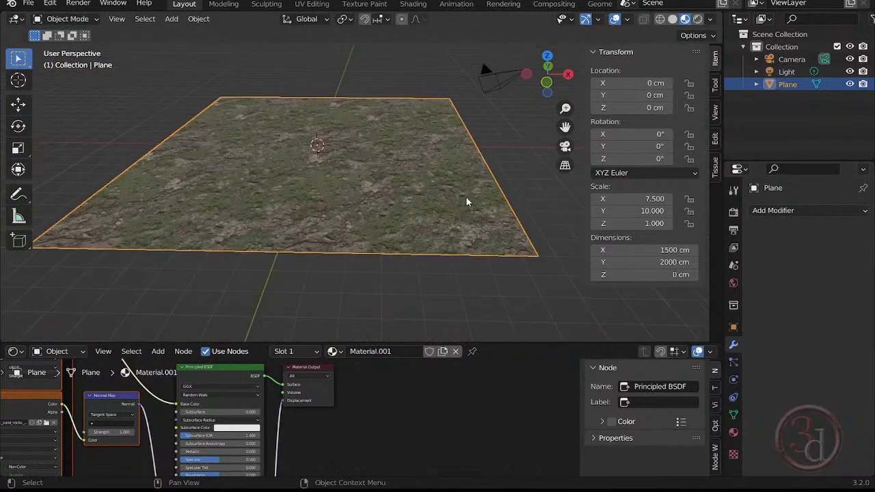
scroll(452, 192, up, 4)
click(776, 211)
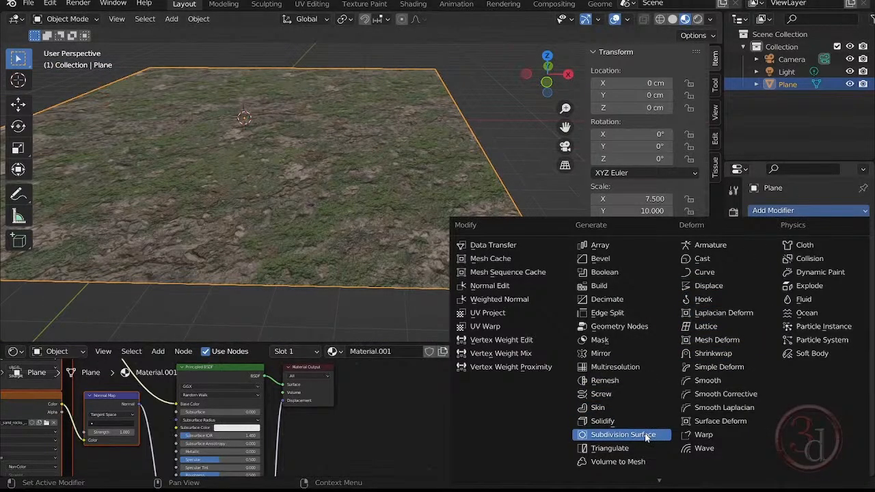
click(622, 434)
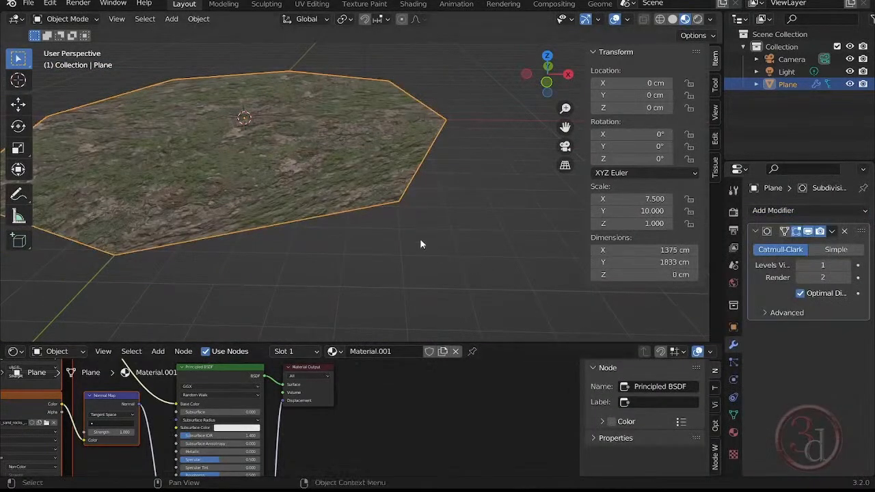
- Set the Subdivision Surface modifier's viewport levels to 2 and render levels to 3
click(848, 266)
click(847, 266)
click(847, 266)
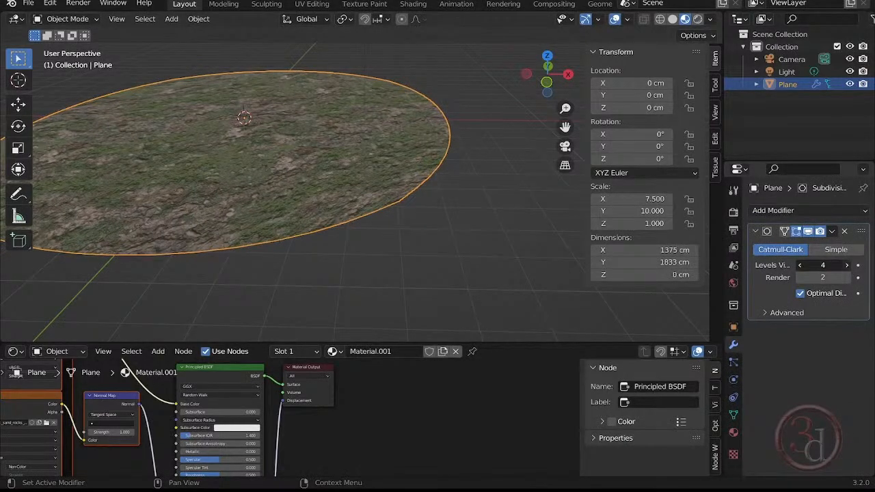
click(847, 266)
click(847, 277)
click(847, 278)
click(847, 278)
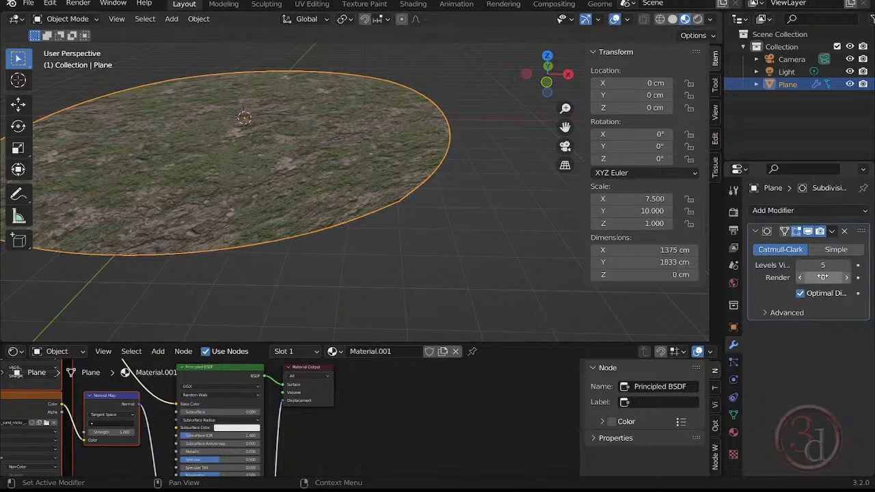
click(848, 277)
click(848, 278)
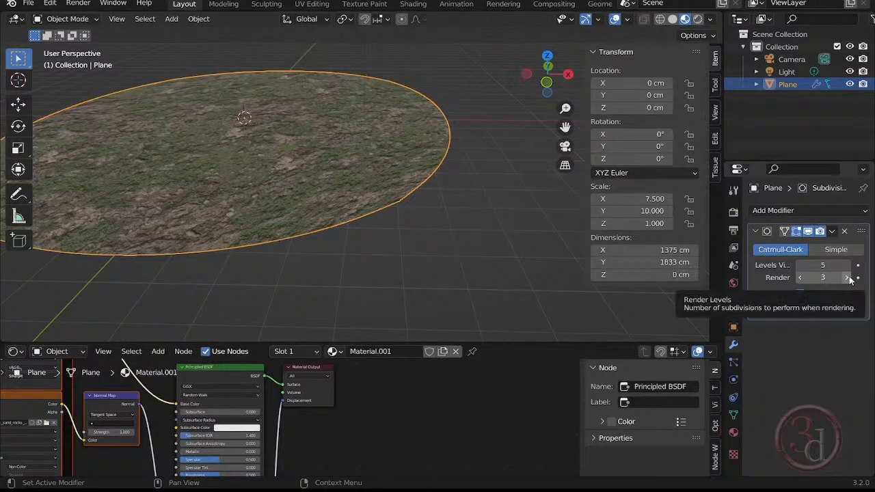
click(800, 266)
click(800, 265)
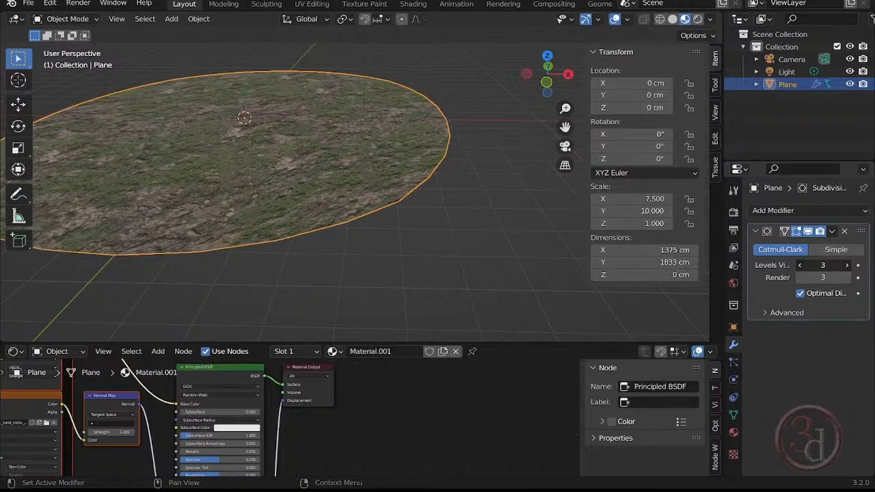
click(800, 266)
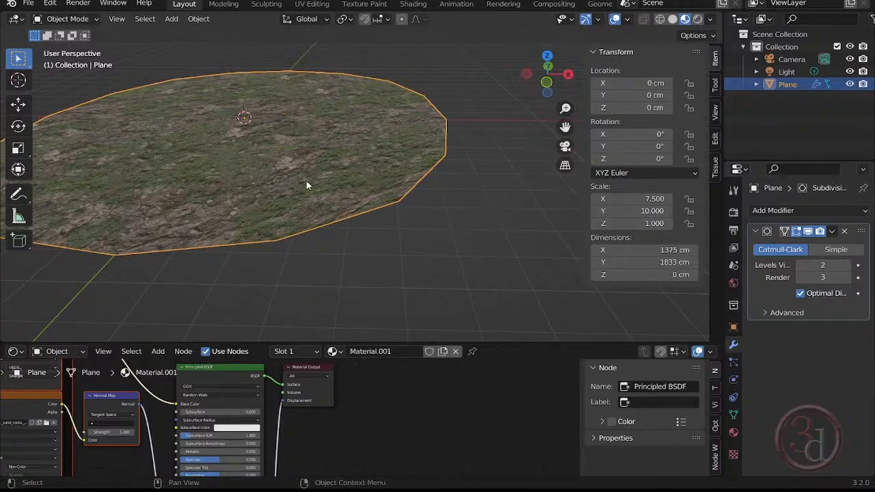
- Change the Subdivision Surface modifier's type from Catmull-Clark to Simple so the plane keeps its rectangular outline
middle_drag(279, 208, 307, 229)
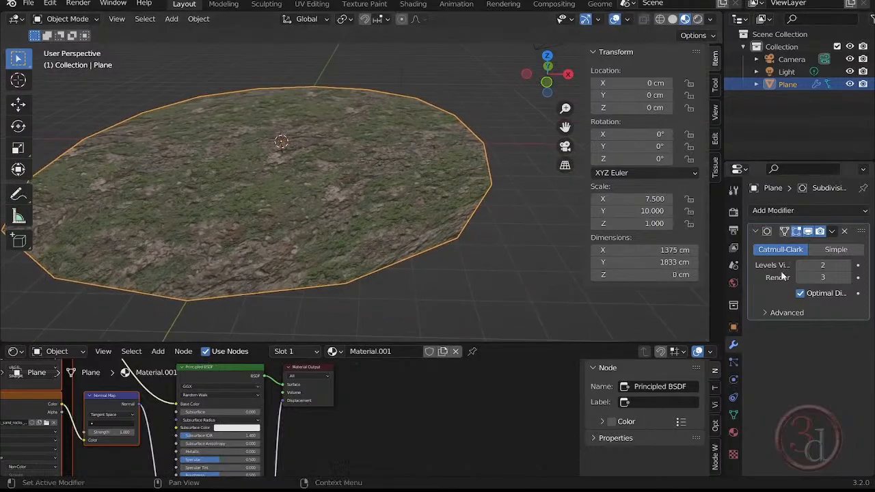
click(837, 250)
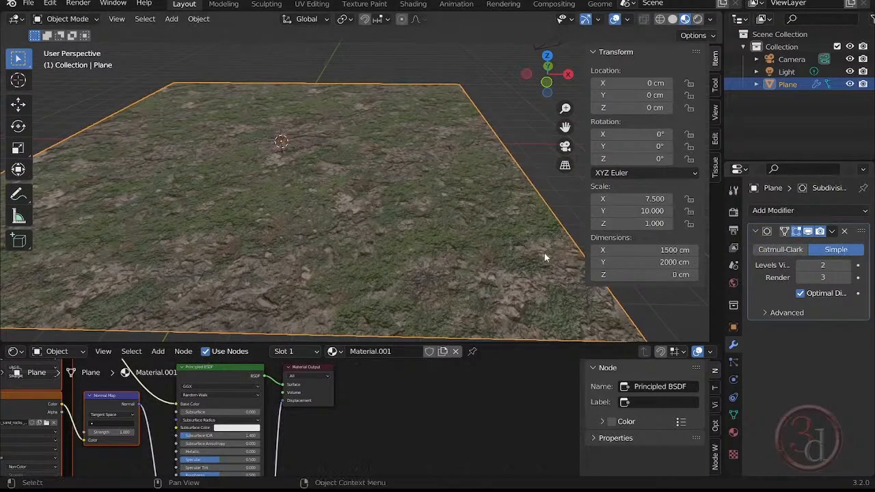
shift+middle_drag(452, 248, 417, 240)
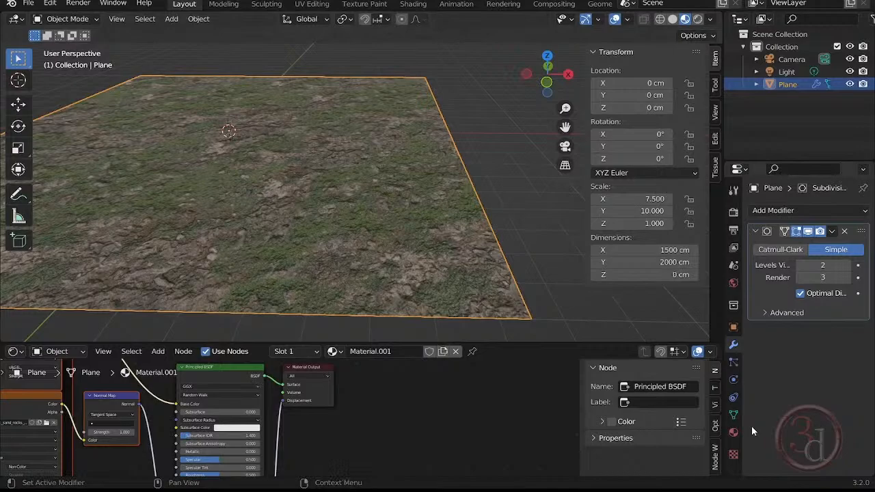
- Look through the Settings section of the plane's material properties and check the Material Output node's displacement input
click(733, 433)
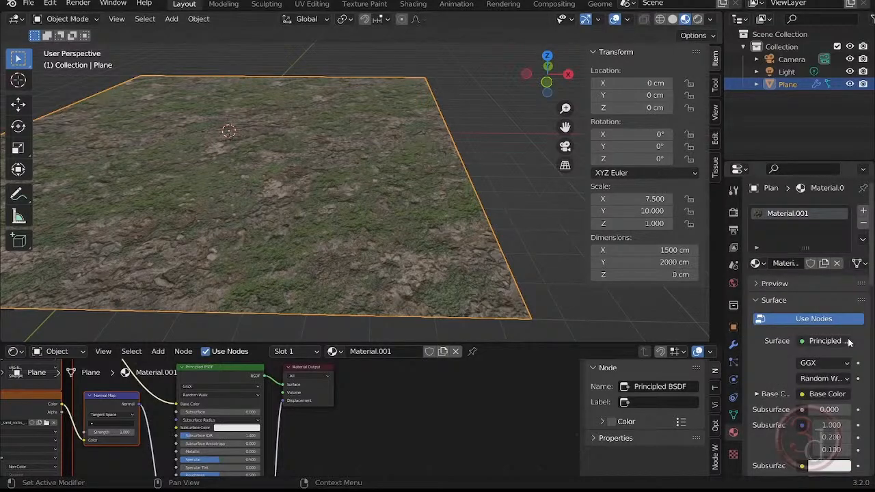
scroll(849, 341, down, 12)
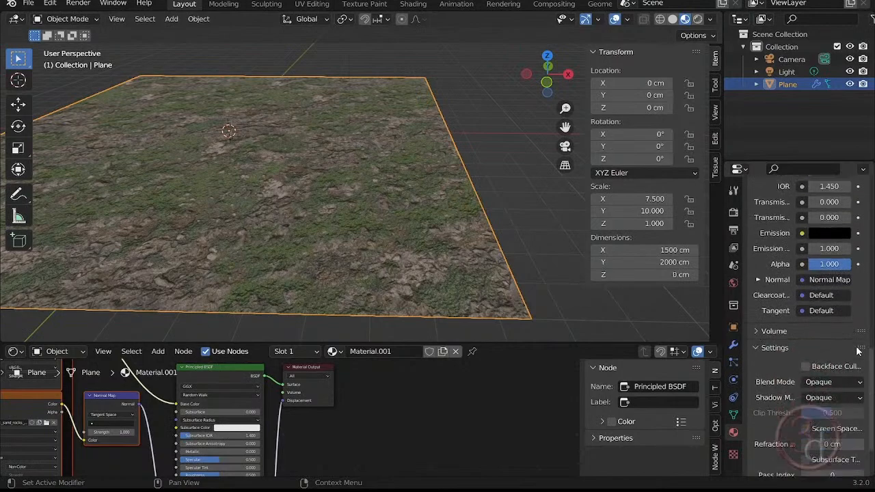
scroll(859, 352, down, 2)
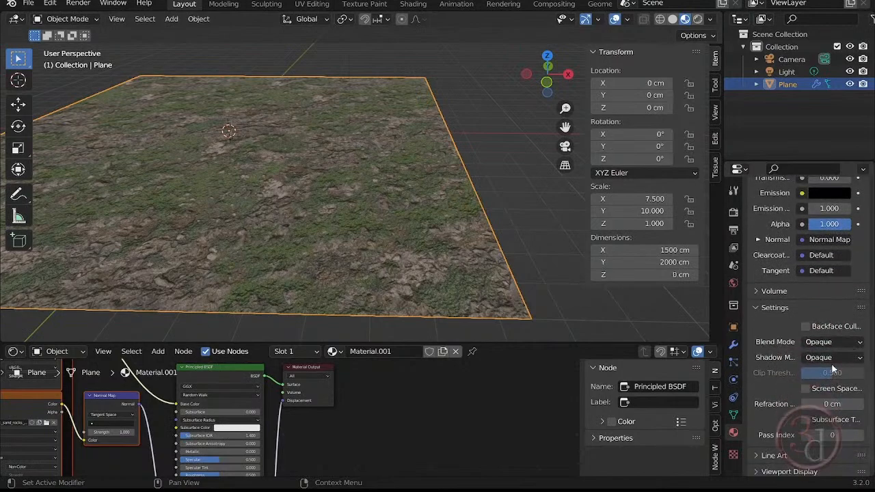
scroll(361, 389, up, 5)
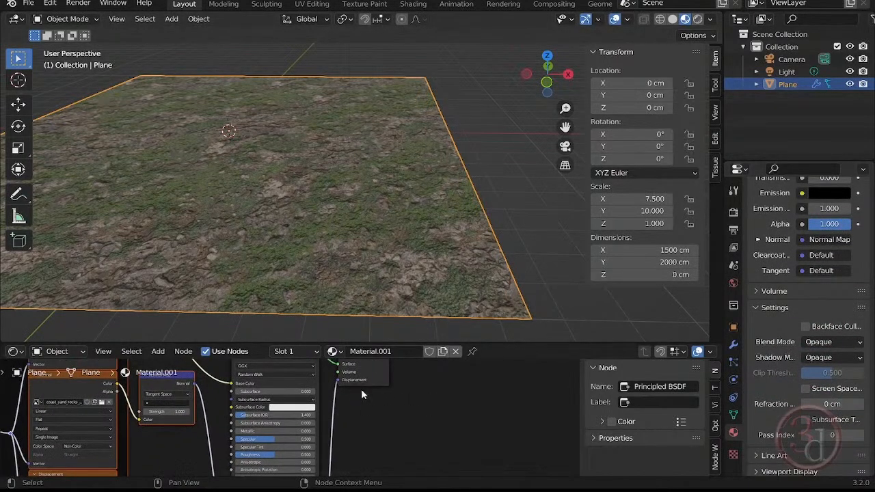
middle_drag(343, 383, 355, 348)
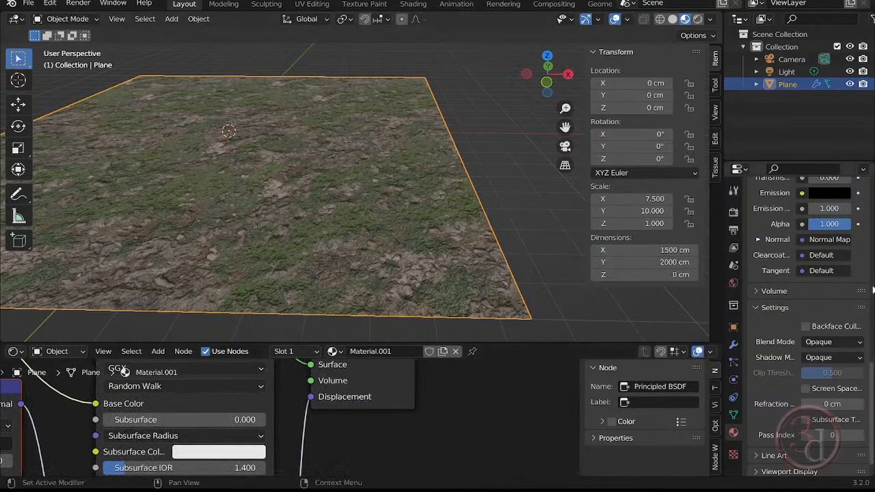
drag(872, 378, 872, 390)
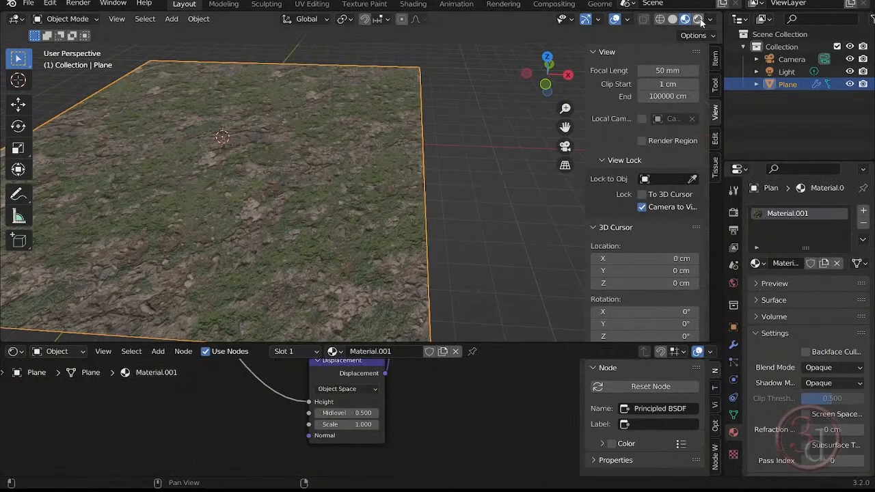
- Switch the viewport to Rendered shading and inspect the ground's surface relief up close and from a low angle
click(698, 19)
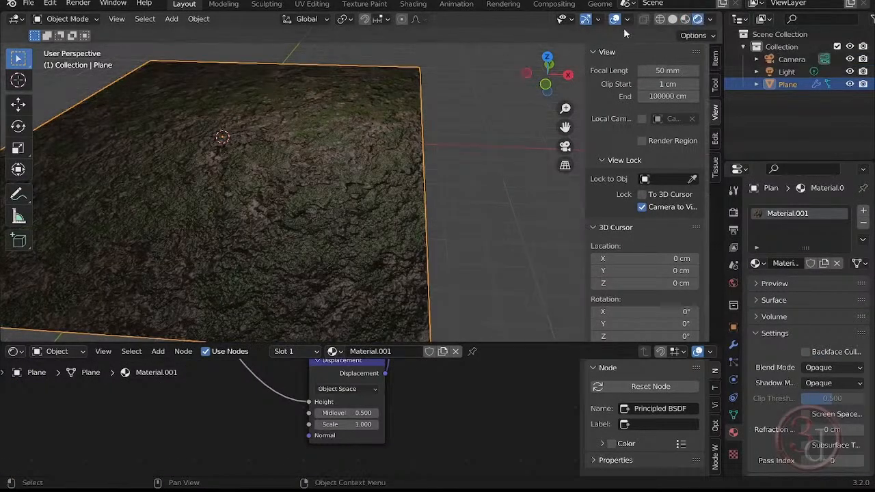
middle_drag(476, 226, 489, 241)
scroll(365, 262, up, 2)
scroll(347, 272, up, 2)
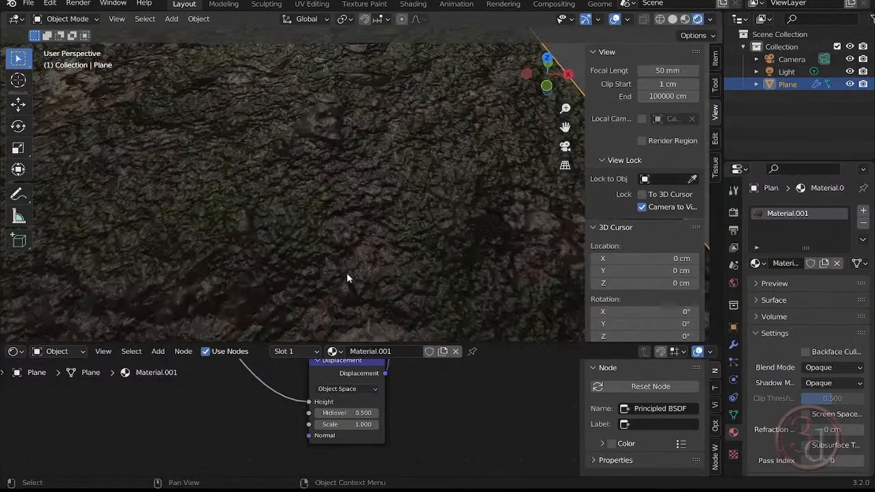
scroll(364, 281, up, 2)
shift+middle_drag(265, 117, 387, 233)
scroll(372, 275, down, 2)
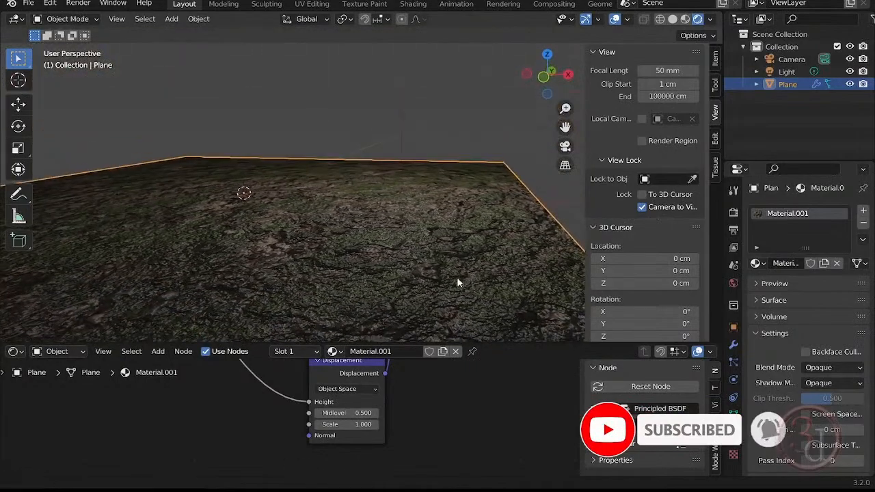
shift+middle_drag(459, 279, 359, 245)
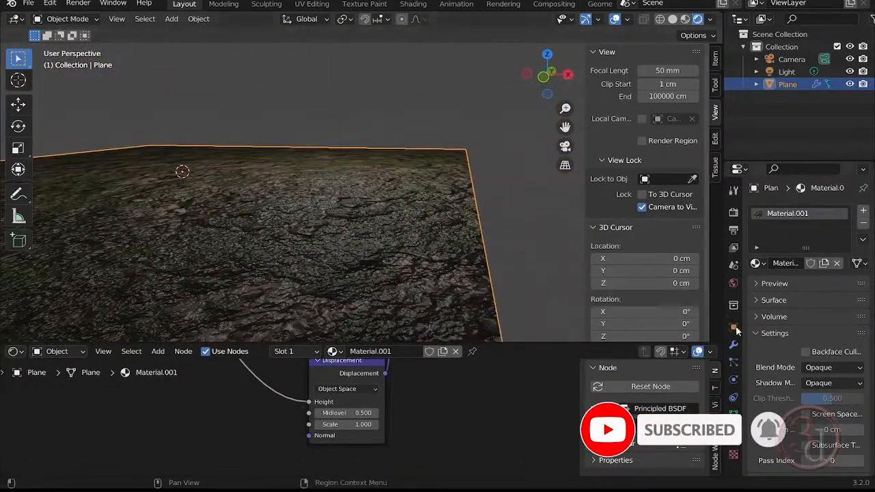
- Change the scene's render engine from Eevee to Cycles and check the ground in the rendered viewport
scroll(747, 374, down, 2)
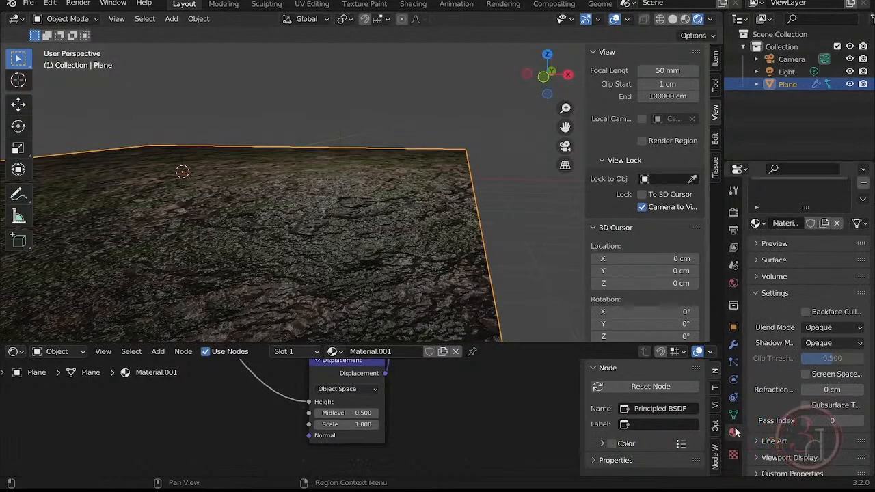
click(735, 213)
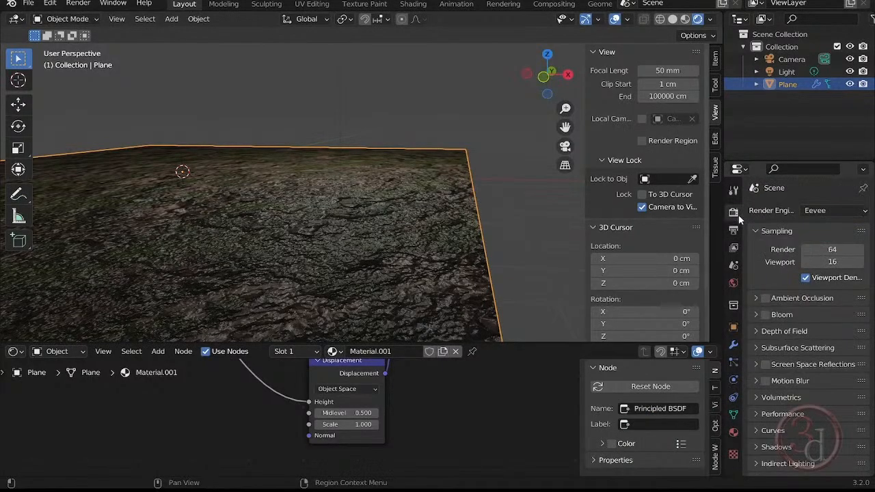
click(831, 212)
click(814, 253)
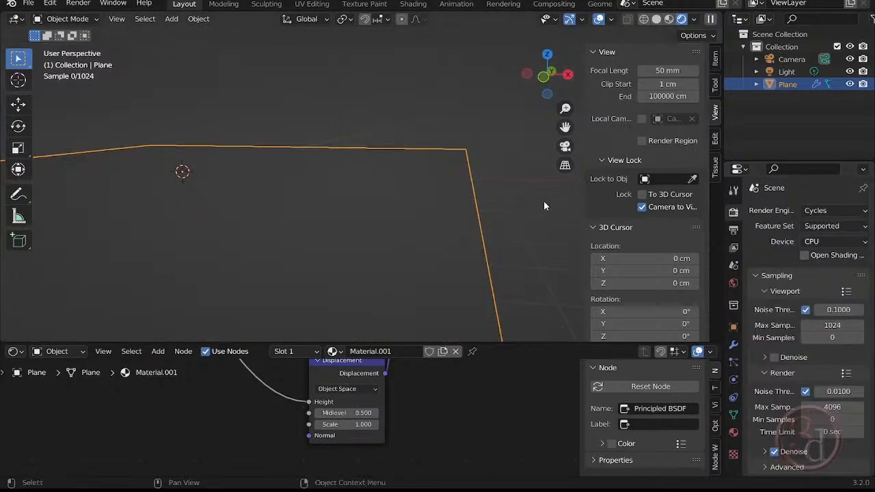
middle_drag(526, 212, 477, 212)
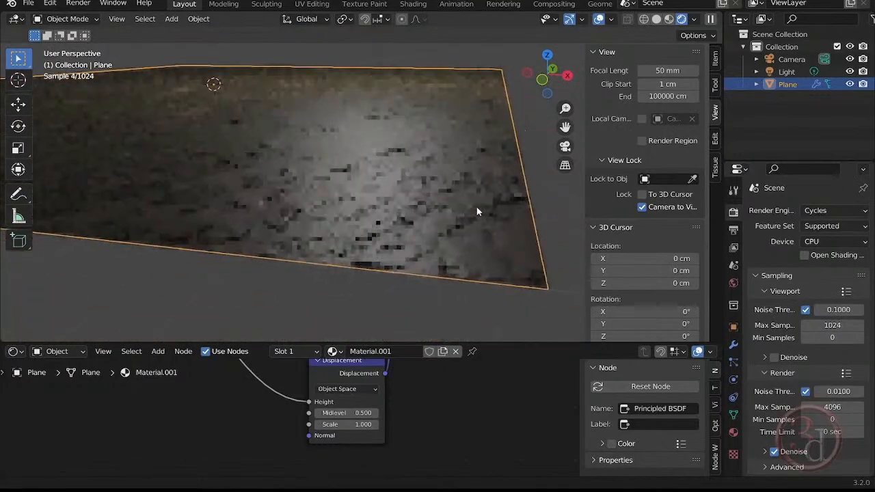
- Look through the plane material's Surface and Displacement properties and check the plane's Subdivision modifier
click(734, 434)
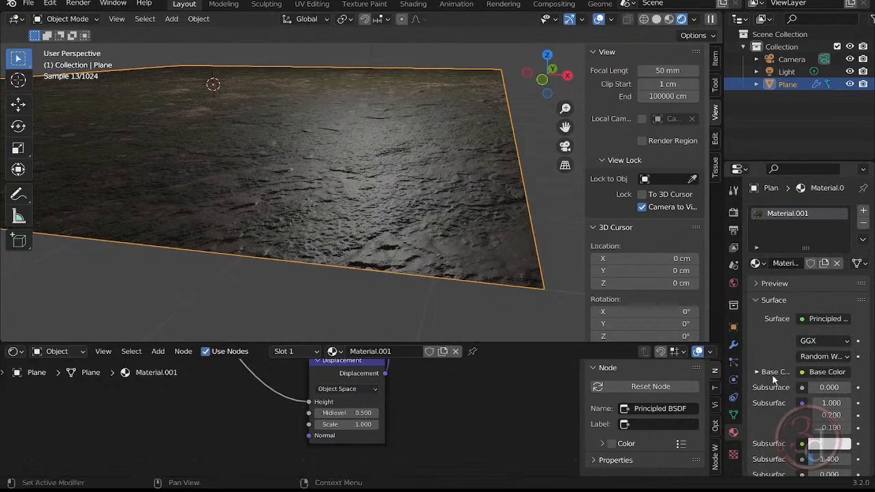
scroll(777, 327, down, 5)
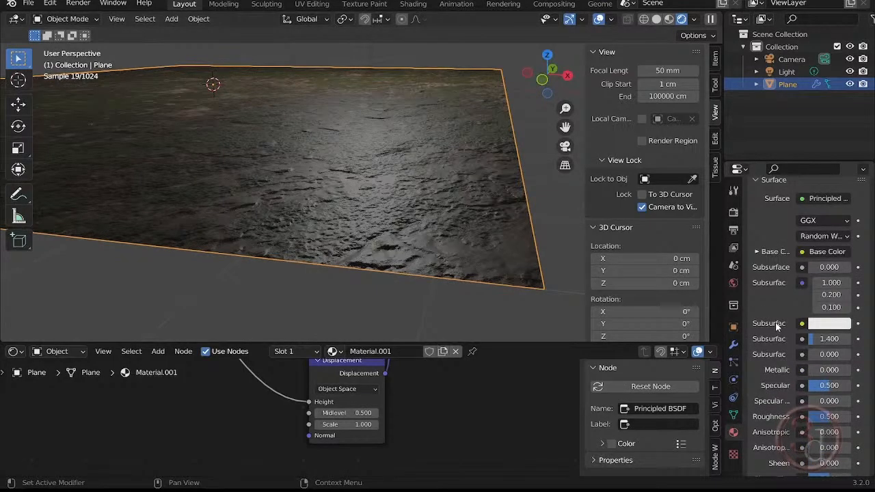
scroll(774, 342, down, 12)
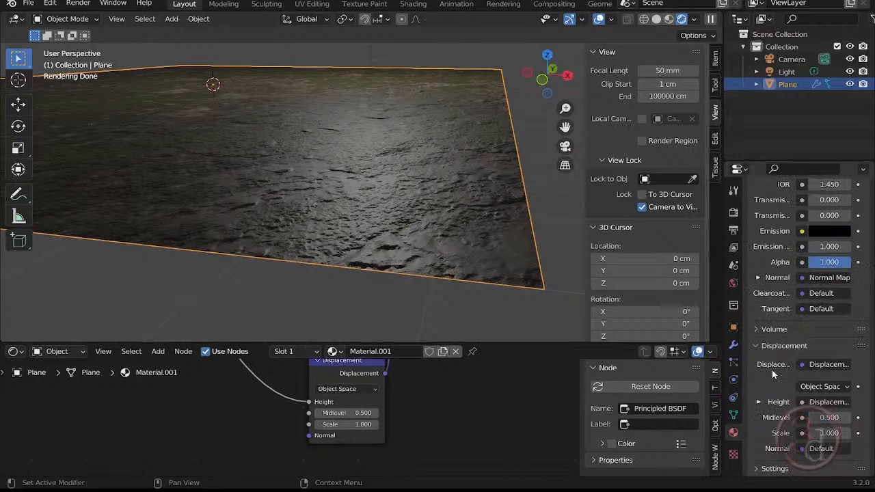
click(739, 351)
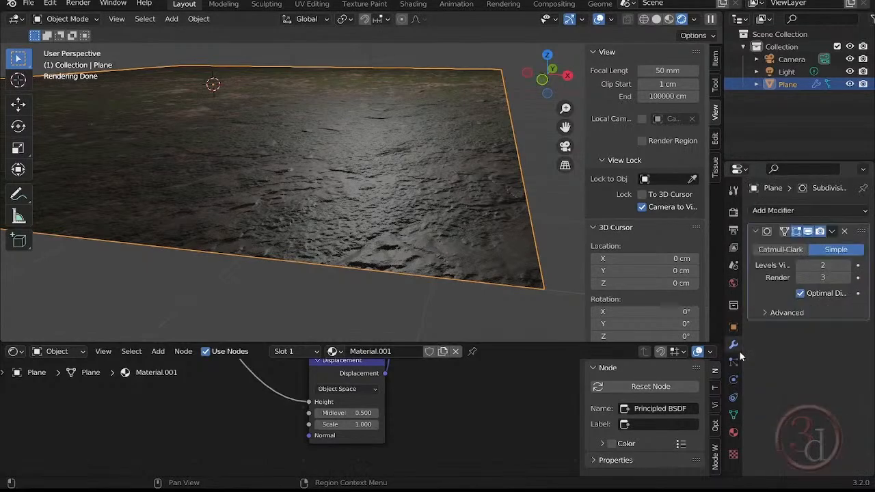
click(734, 432)
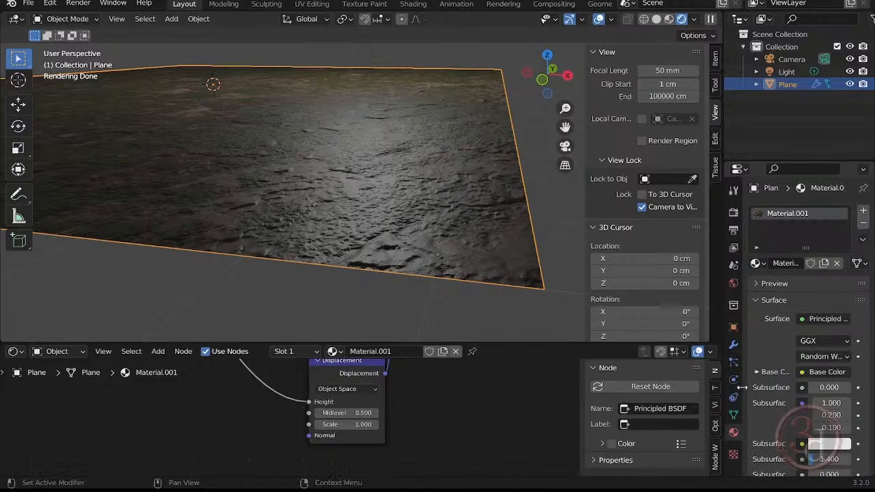
drag(743, 388, 741, 386)
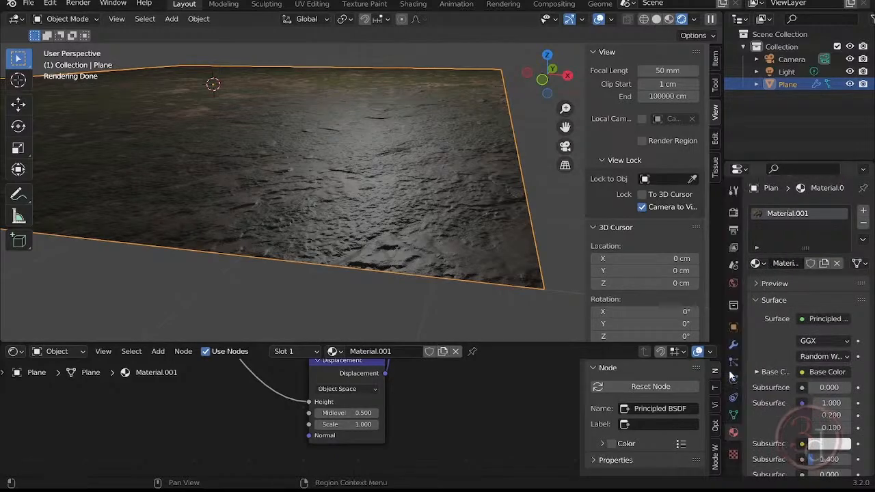
drag(724, 311, 711, 311)
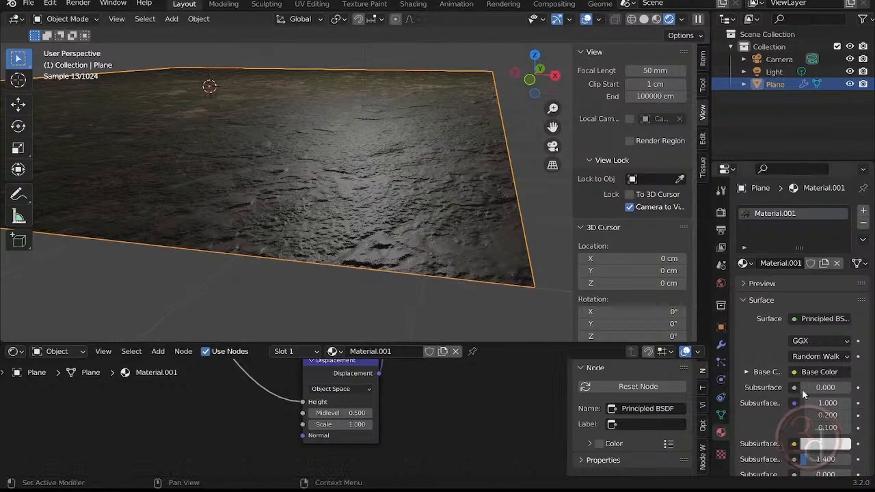
scroll(803, 395, down, 15)
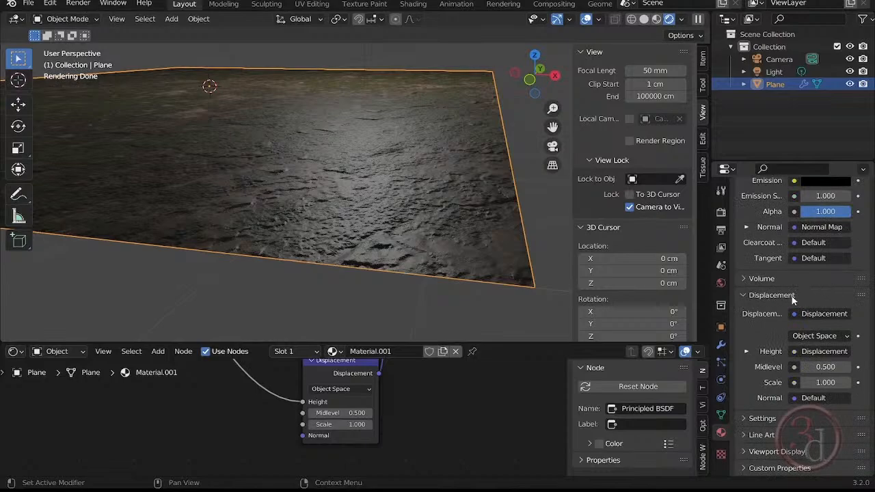
- Temporarily switch the render engine to Eevee to compare the material's Settings section, and return it to Cycles
click(721, 212)
scroll(806, 198, up, 3)
scroll(814, 216, up, 4)
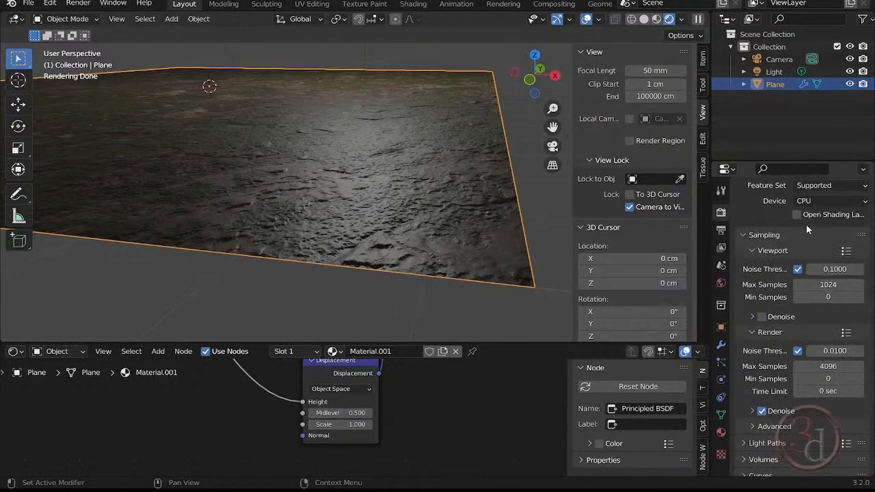
click(813, 211)
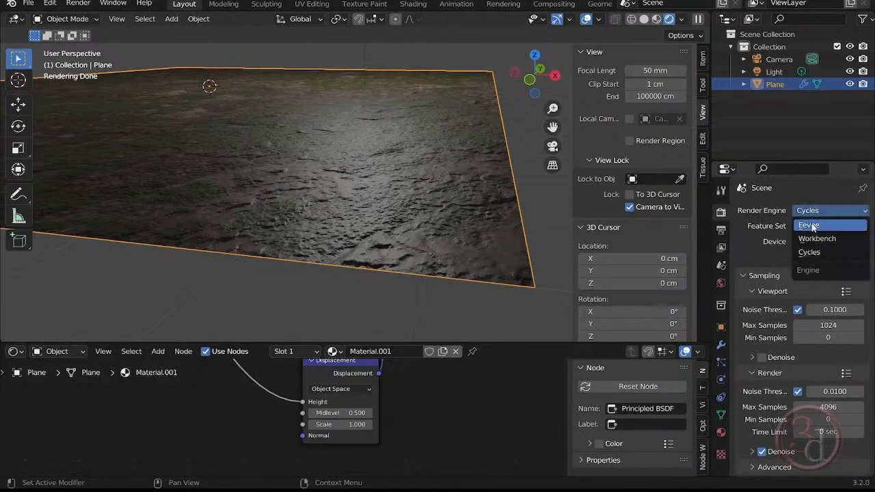
click(811, 225)
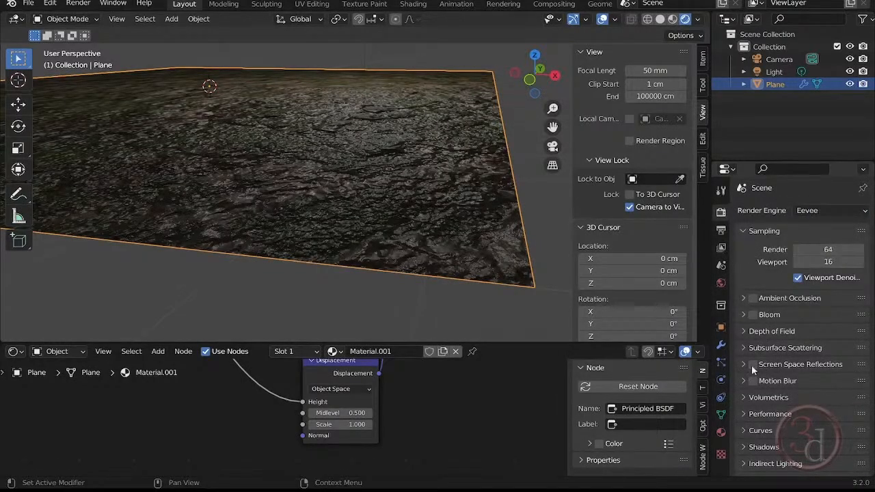
click(721, 432)
scroll(786, 417, down, 15)
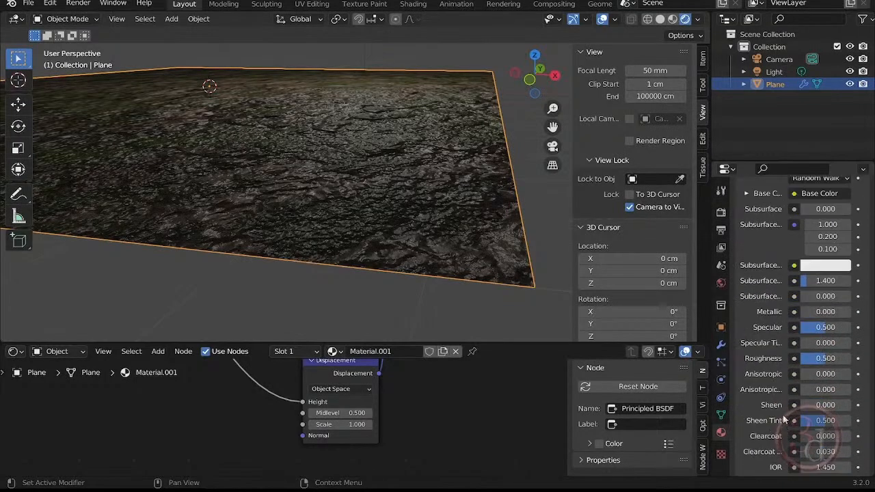
scroll(753, 411, down, 5)
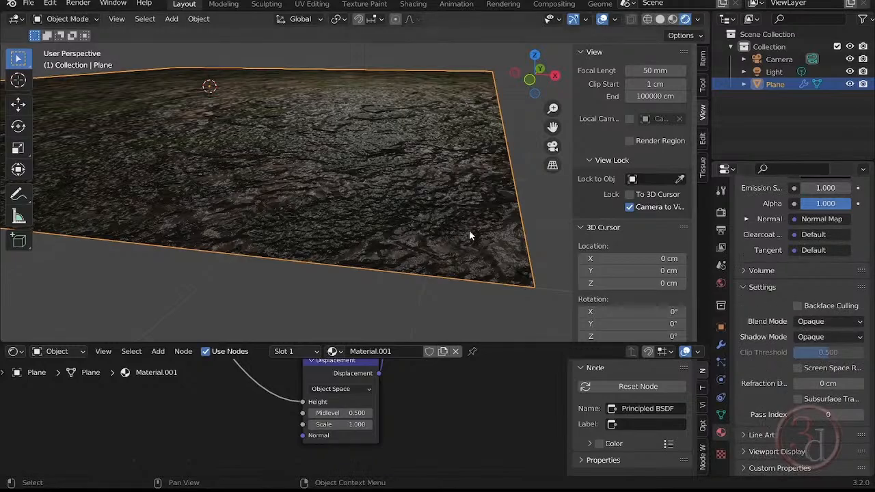
click(721, 190)
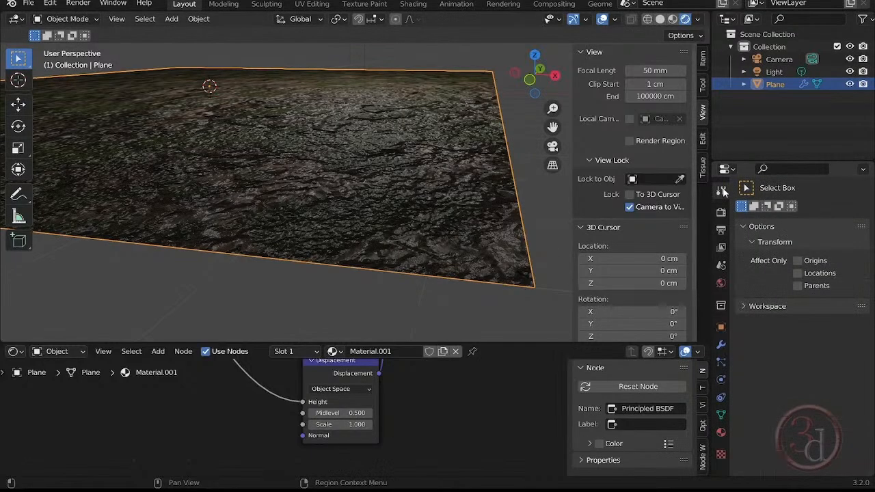
click(721, 212)
click(823, 210)
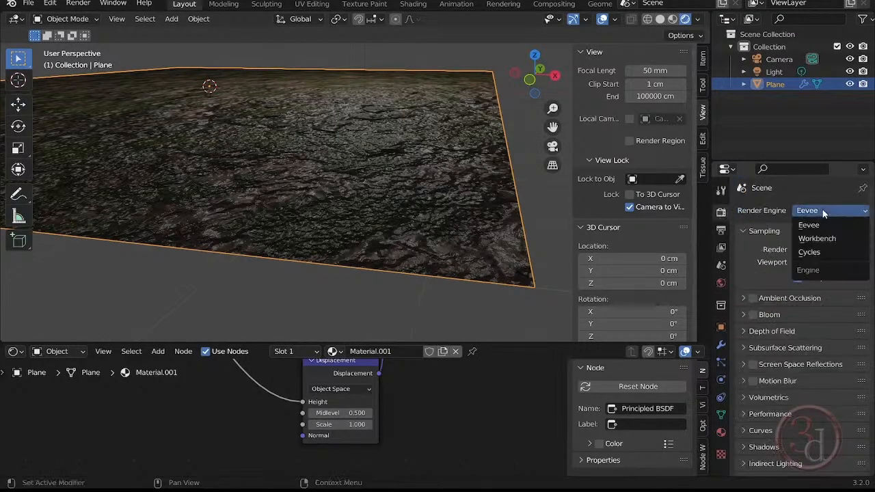
click(821, 253)
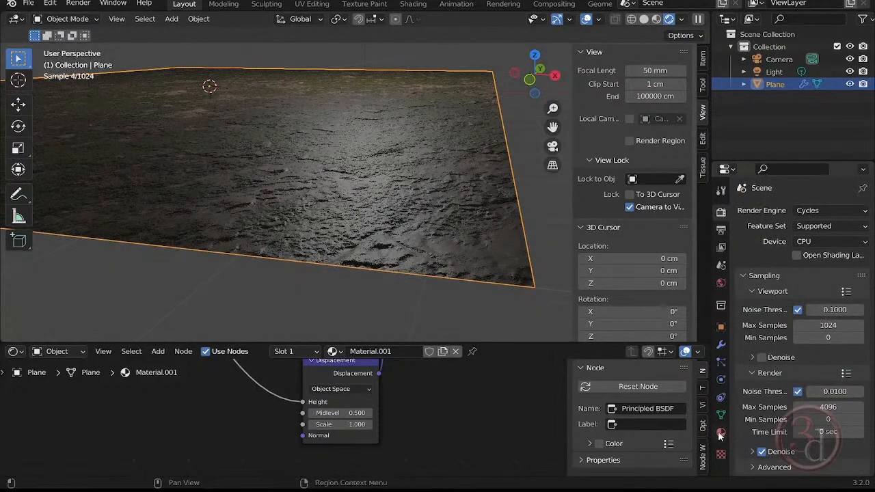
- Set the plane material's surface displacement method to Displacement and Bump and inspect the displaced ground
click(721, 433)
scroll(821, 414, down, 8)
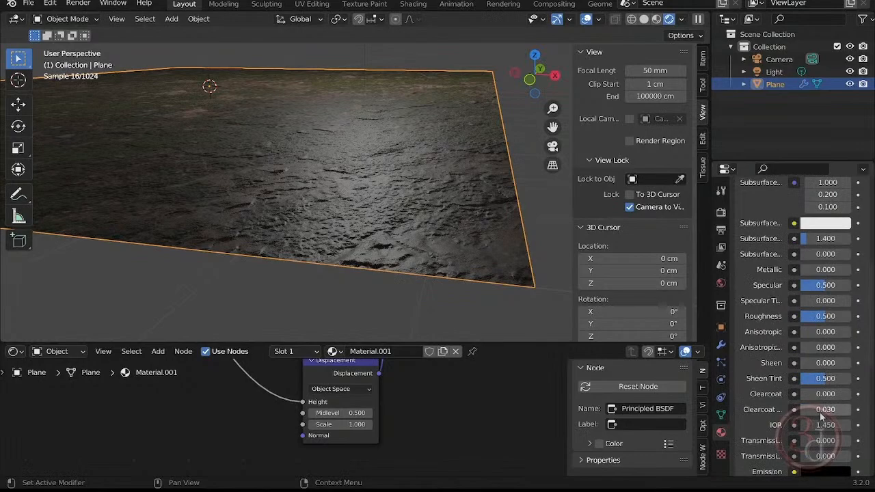
scroll(820, 412, down, 15)
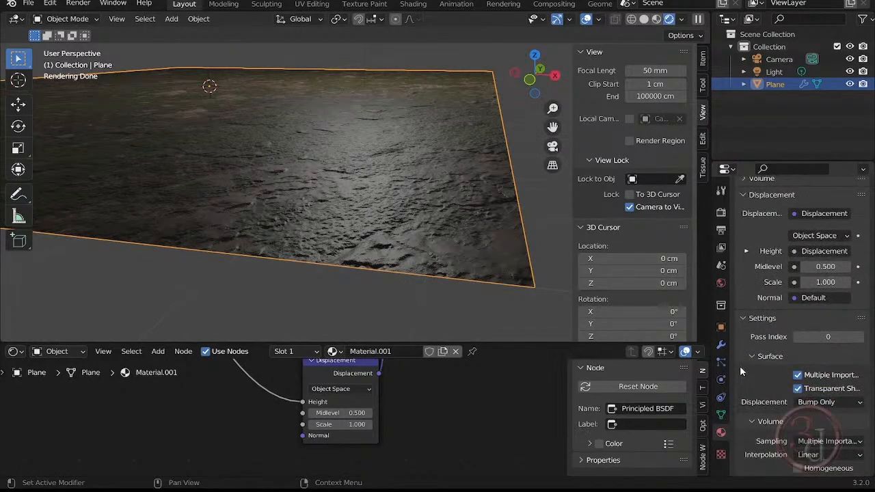
scroll(740, 359, down, 1)
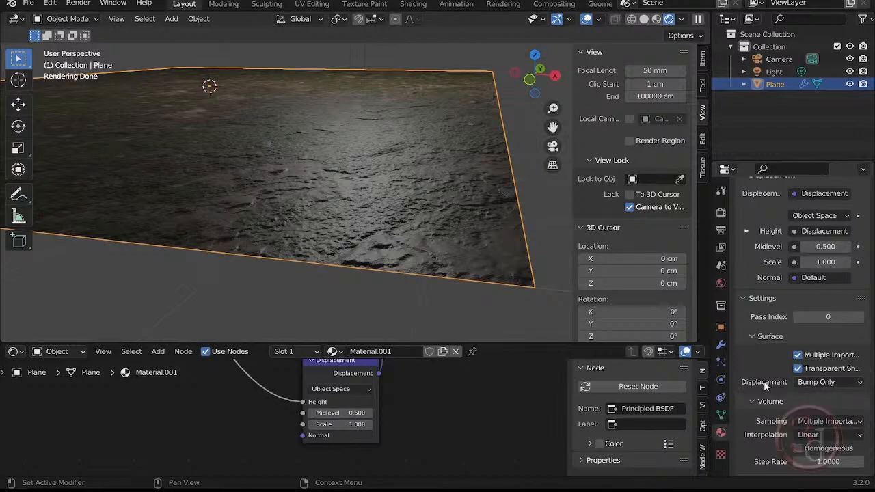
click(815, 384)
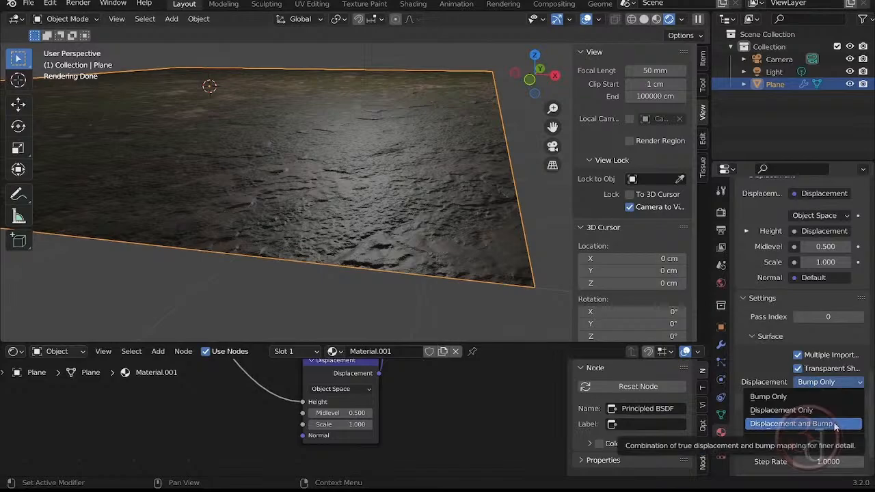
click(761, 425)
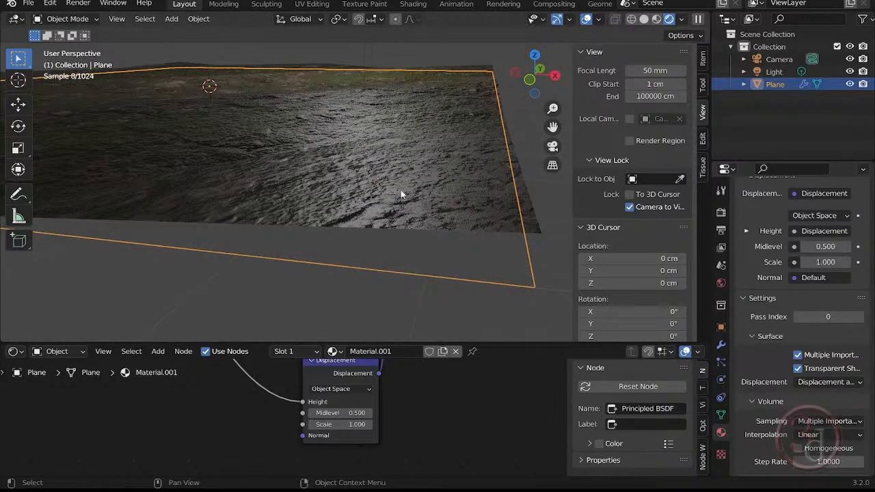
middle_drag(471, 229, 480, 205)
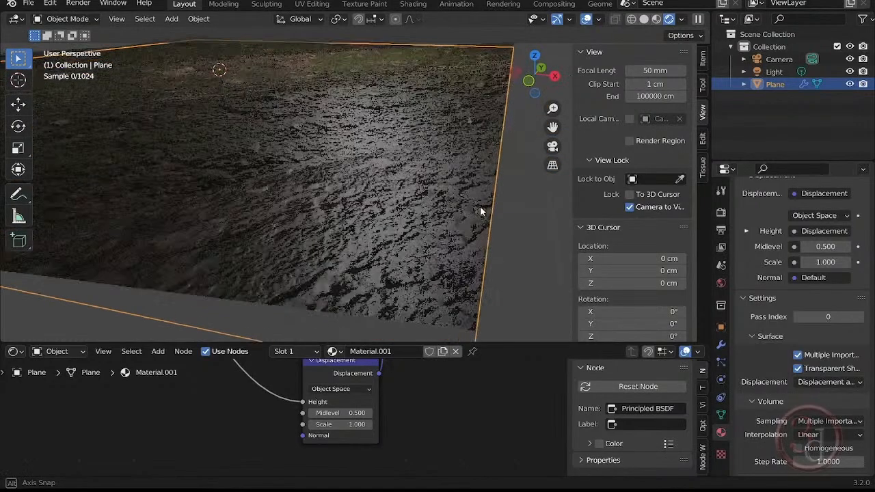
- Raise the plane's Subdivision modifier to 6 viewport levels and 6 render levels
click(722, 347)
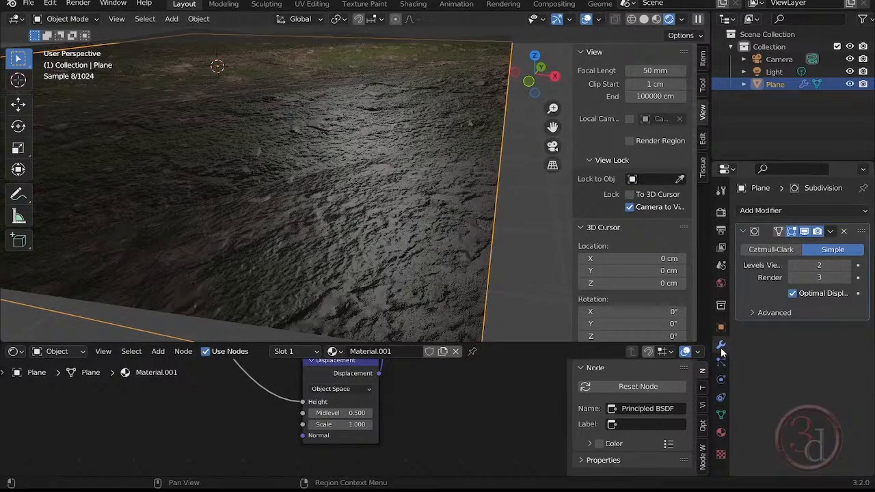
scroll(379, 264, down, 2)
middle_drag(354, 217, 371, 219)
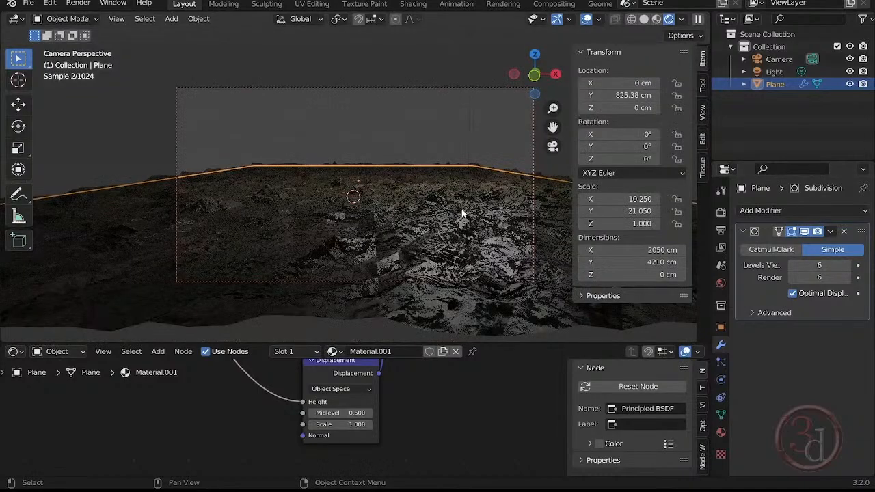
- Frame the displaced ground in the camera view and deselect the plane
mouse_move(435, 210)
middle_down()
mouse_move(395, 204)
mouse_move(442, 216)
middle_up()
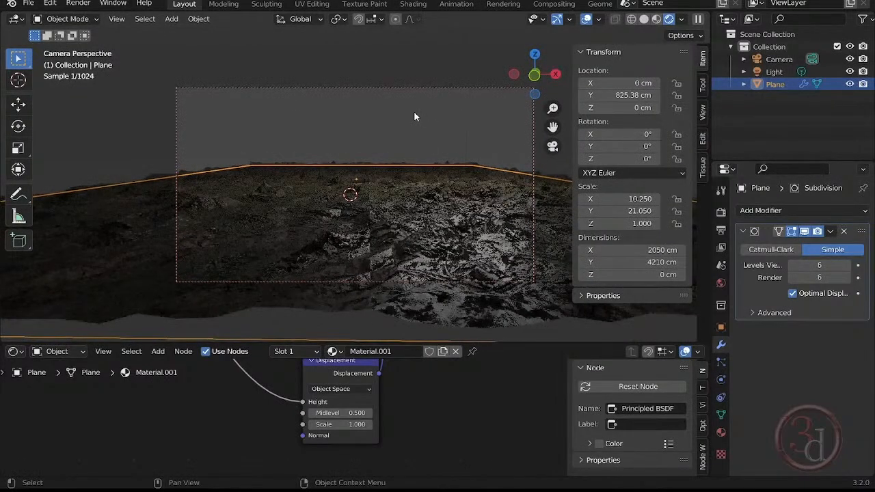
click(414, 115)
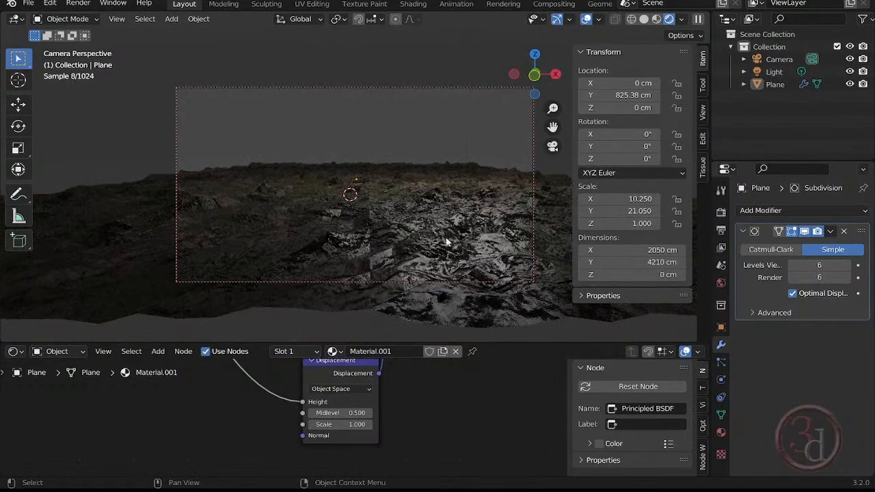
middle_drag(446, 242, 396, 225)
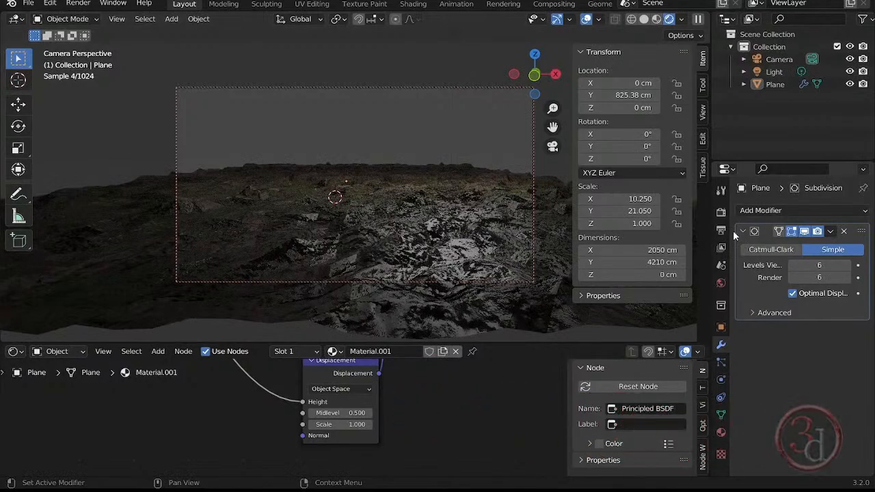
- Set the Cycles feature set to Experimental, enable Adaptive Subdivision on the plane's modifier with a dicing scale of 1.00, and check the camera view
click(721, 212)
click(830, 226)
click(824, 257)
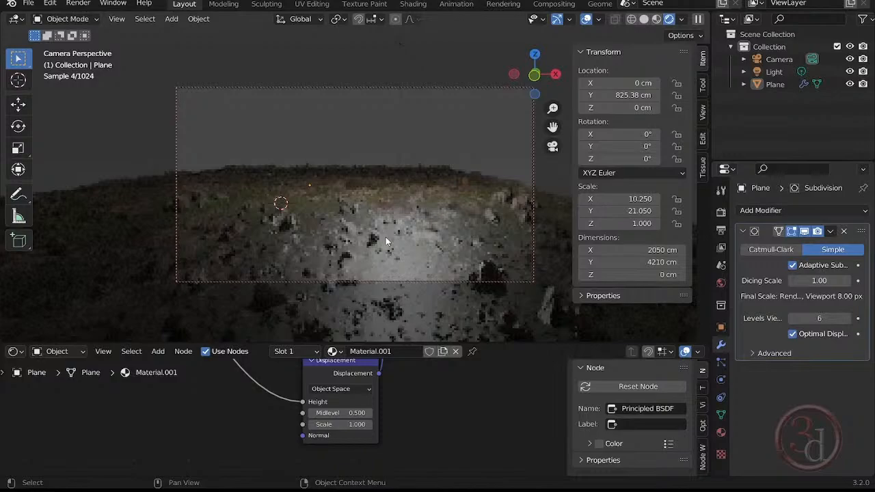
middle_drag(386, 236, 450, 210)
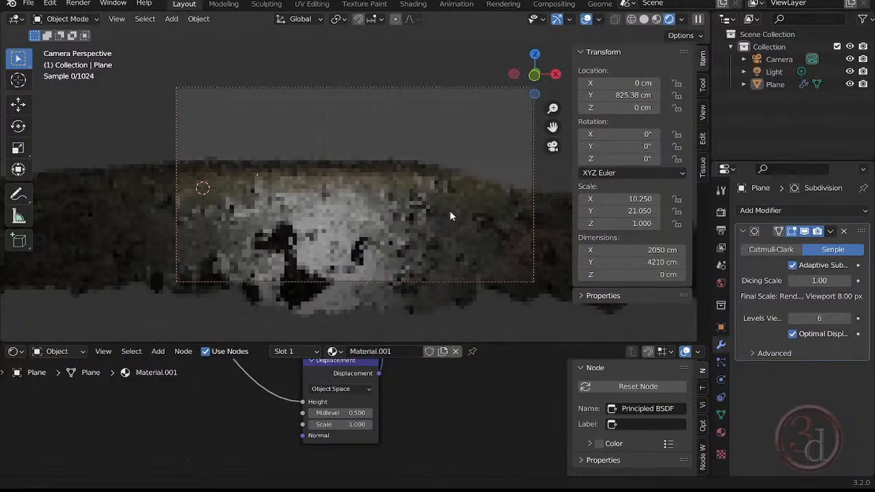
middle_drag(450, 211, 458, 216)
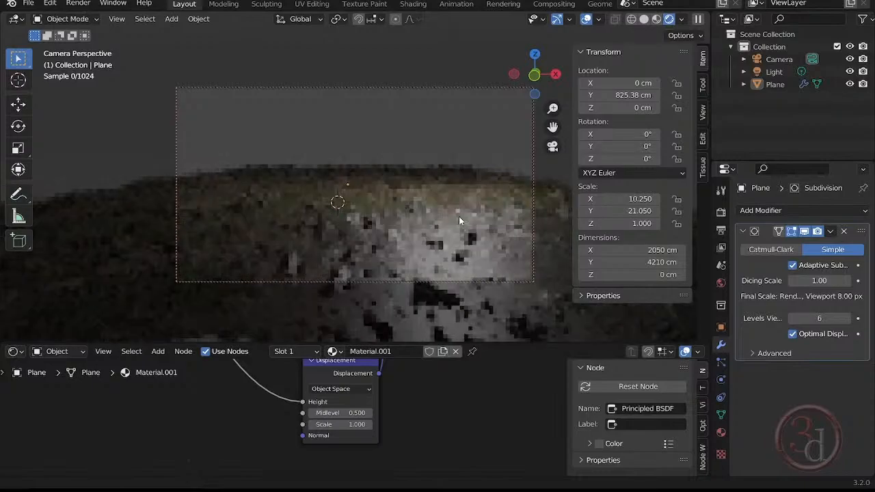
middle_drag(459, 216, 467, 235)
click(820, 266)
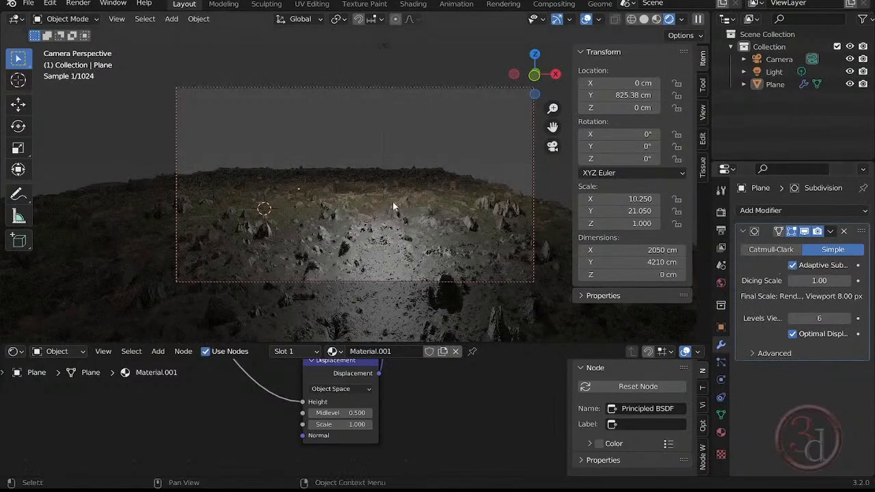
- Set the ground material's Roughness to 0.773 and reframe the camera view so the ground fills its lower part
middle_drag(392, 202, 373, 176)
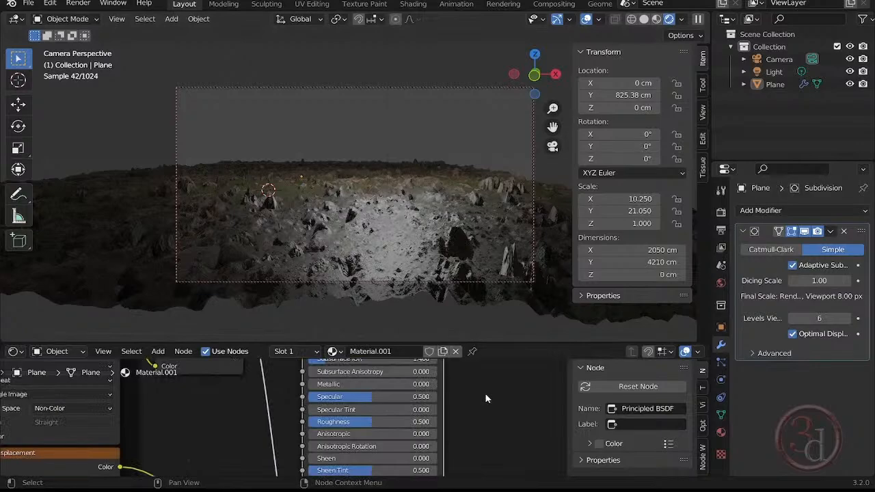
drag(434, 421, 461, 421)
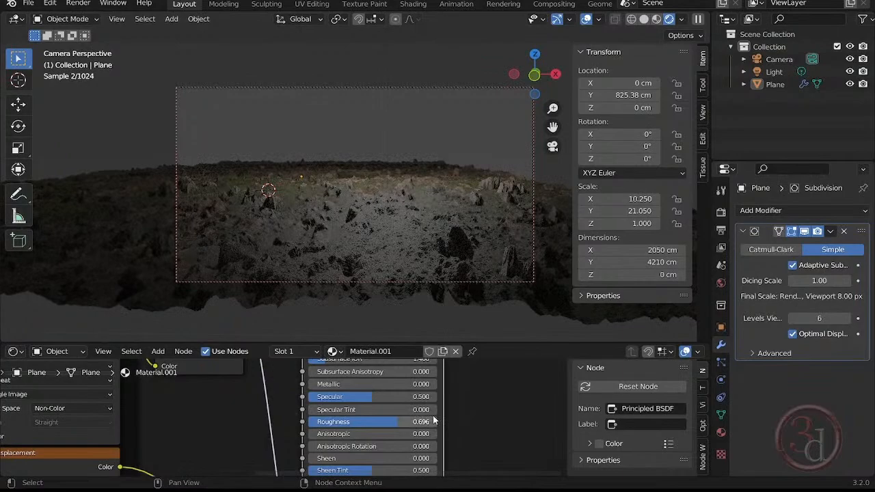
drag(434, 421, 445, 421)
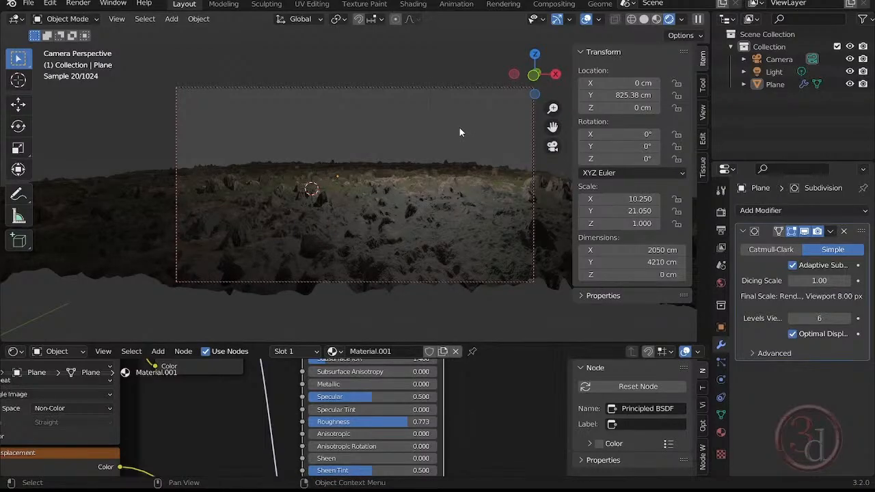
scroll(414, 123, up, 2)
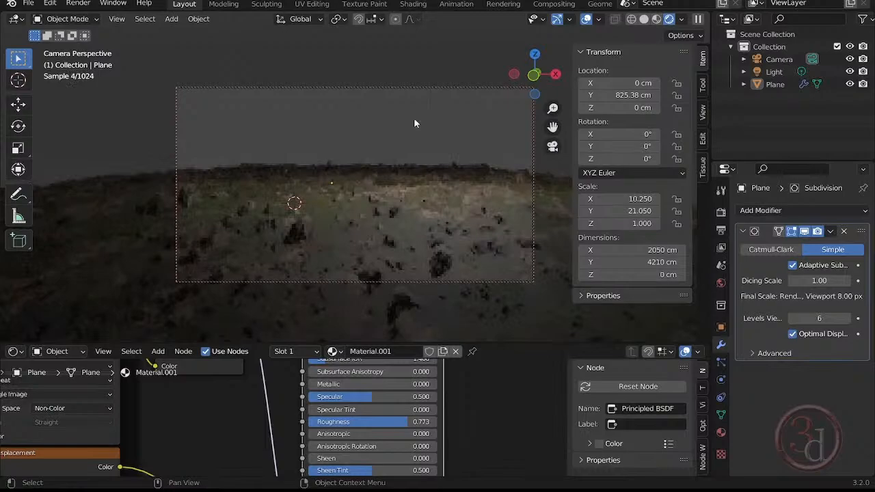
shift+middle_drag(413, 123, 437, 209)
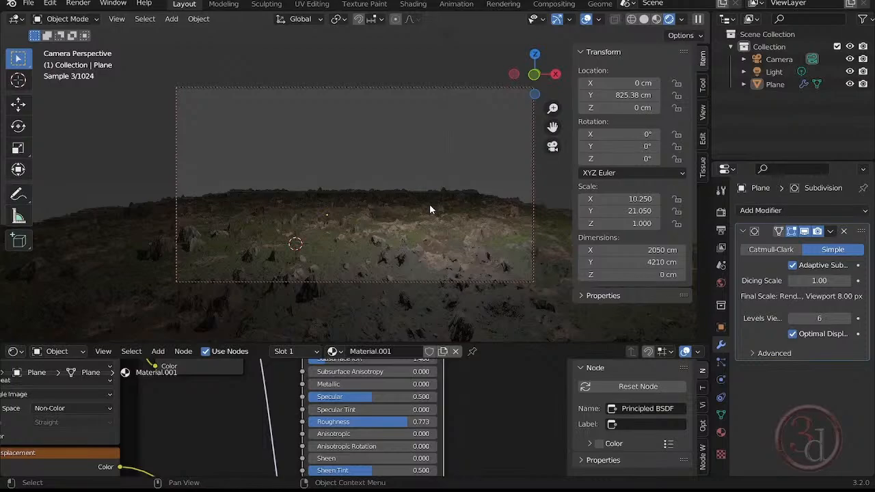
- Show the viewport in Material Preview, replace the shader editor with the Asset Browser, and display the Generators library
click(657, 18)
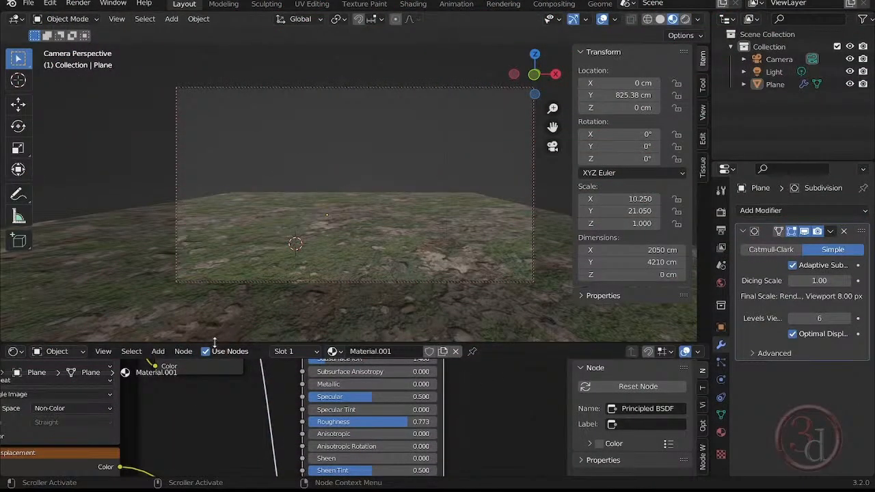
click(11, 352)
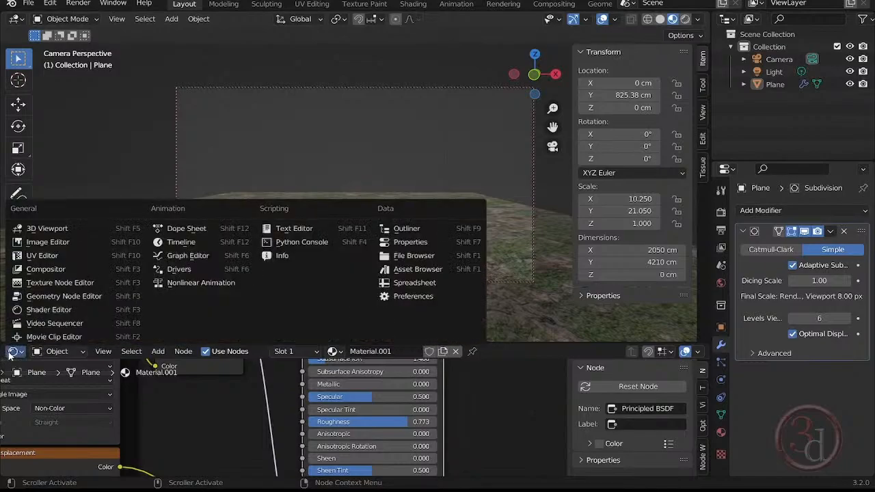
click(417, 269)
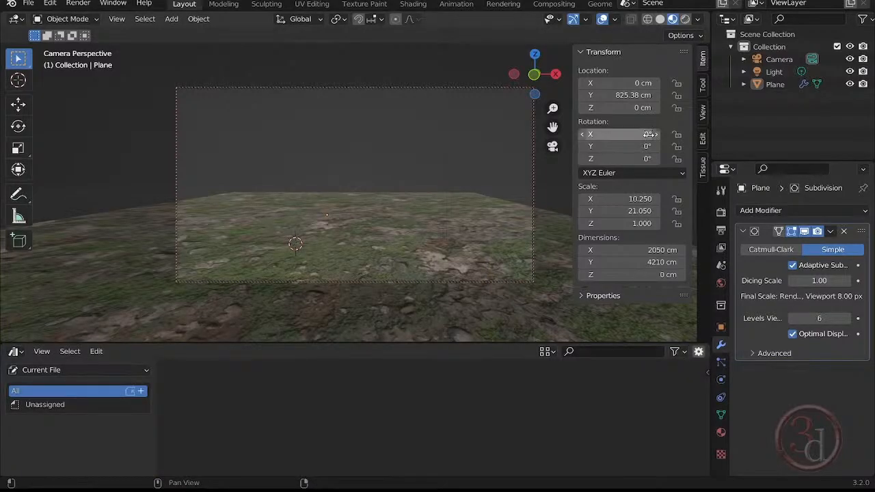
key(n)
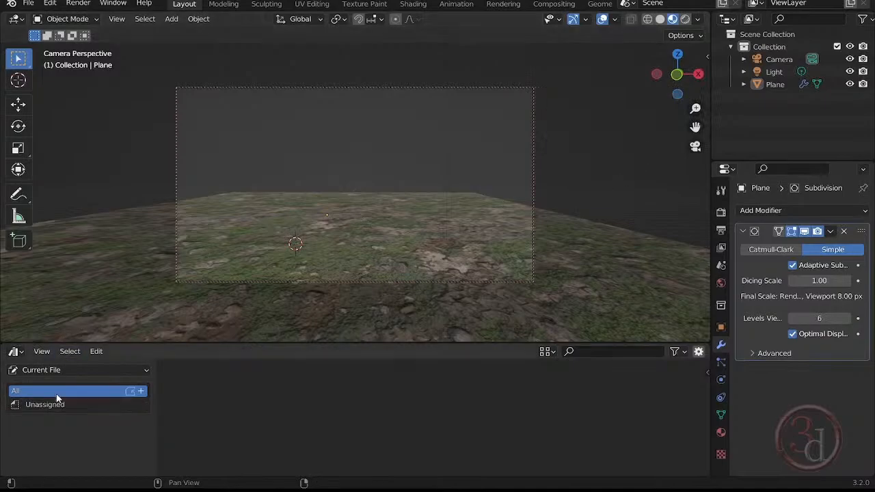
click(57, 370)
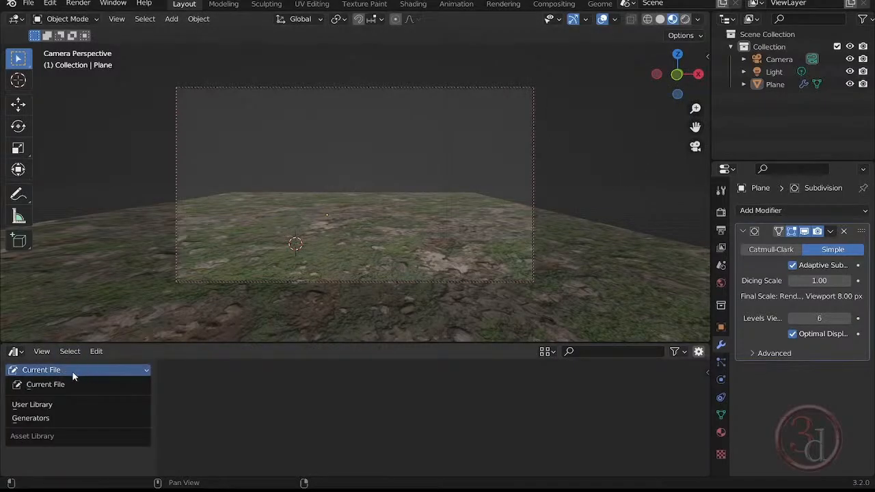
click(32, 417)
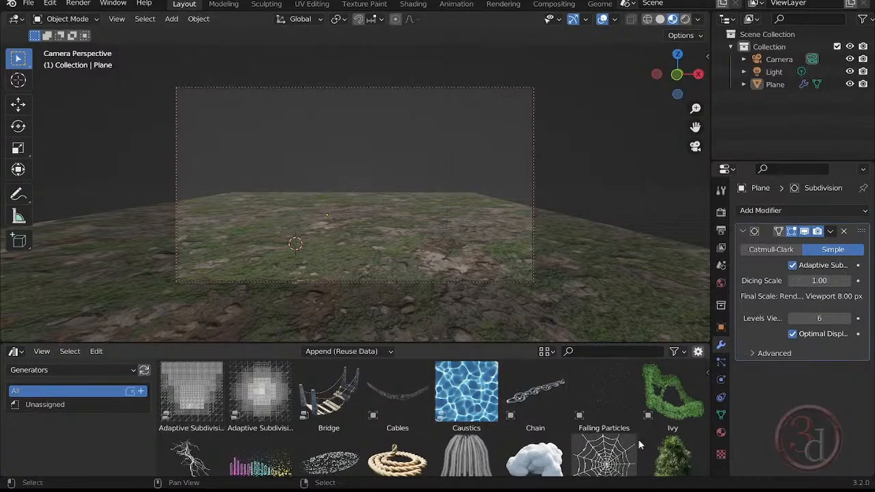
- Add the Tree asset from the Generators library to the far right of the camera view and deselect it
scroll(645, 435, down, 1)
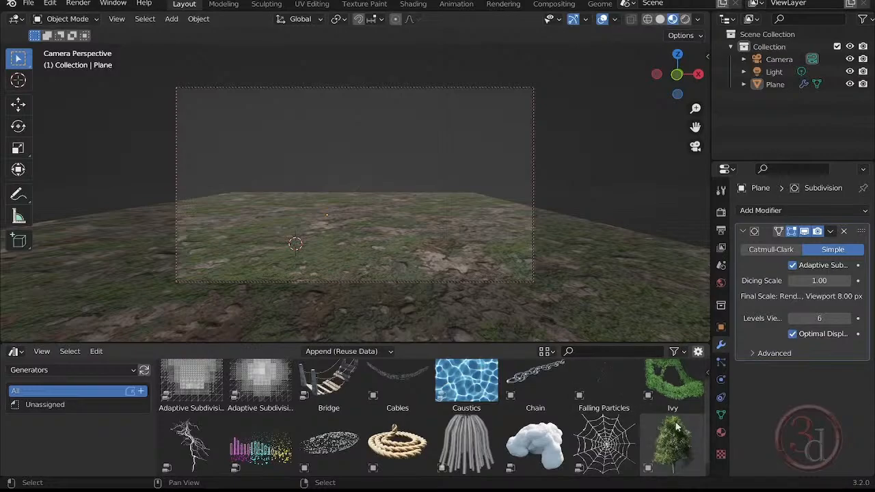
drag(681, 448, 491, 264)
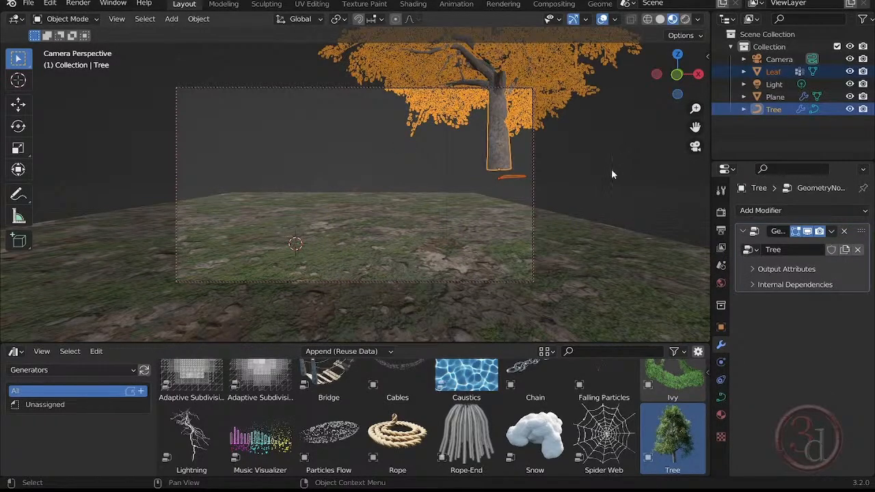
click(621, 138)
- Using solid shading and the front view, lower the tree about 206 cm along global Z to ground level
click(660, 19)
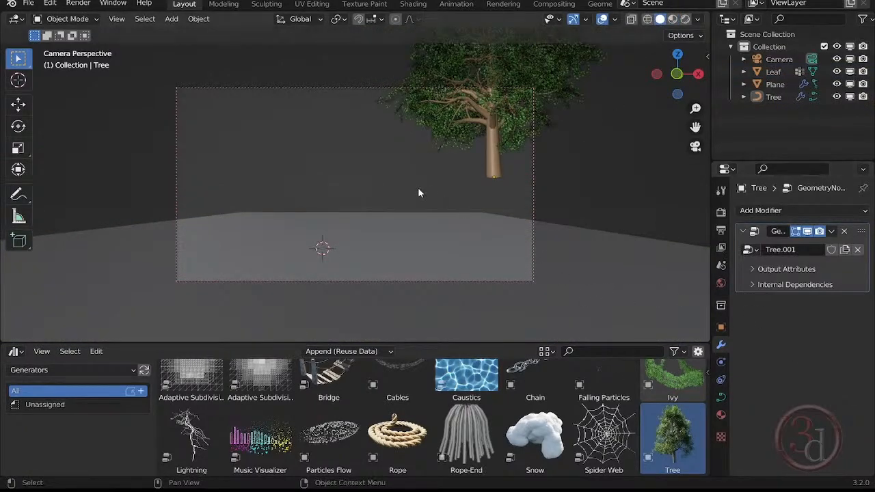
key(grave)
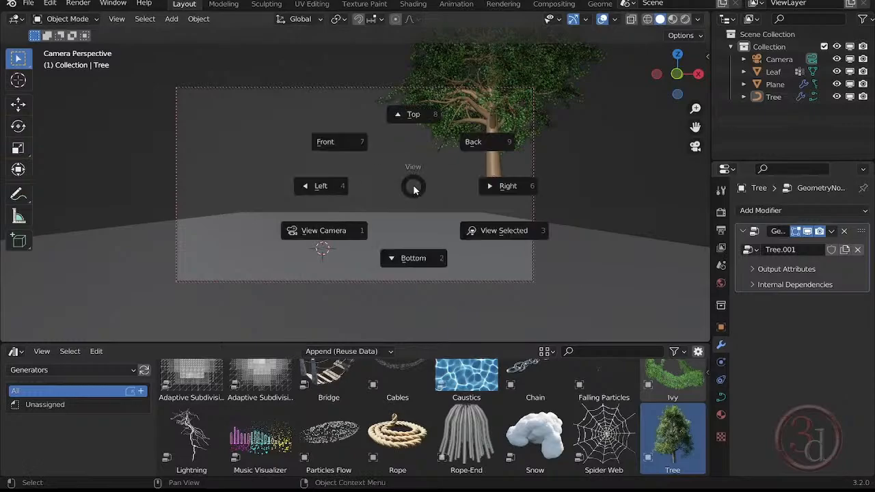
click(343, 145)
scroll(392, 189, up, 5)
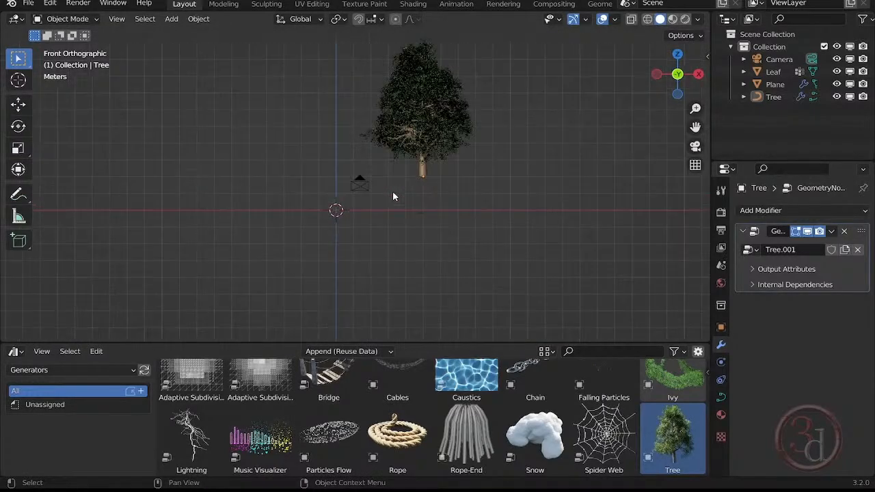
click(439, 157)
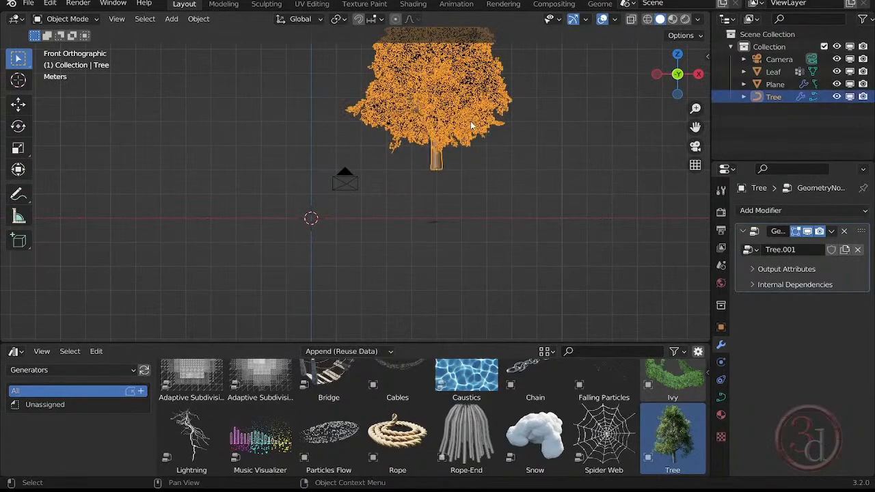
scroll(440, 182, up, 2)
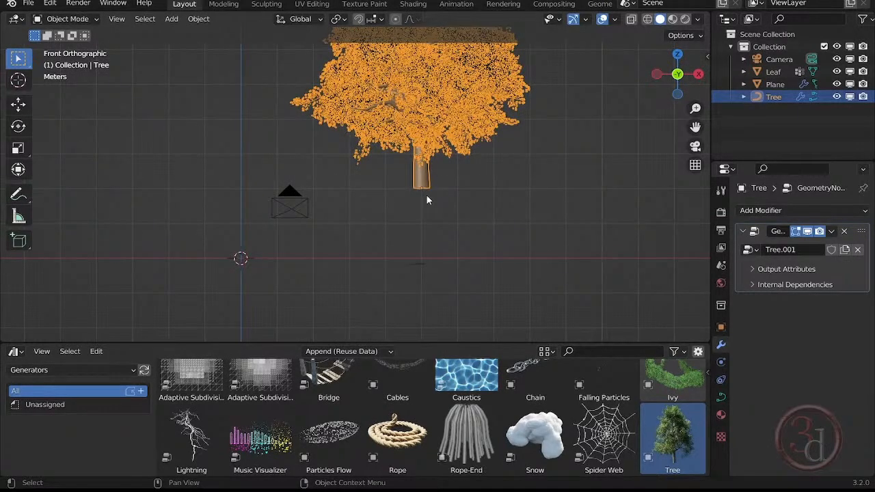
key(g)
key(z)
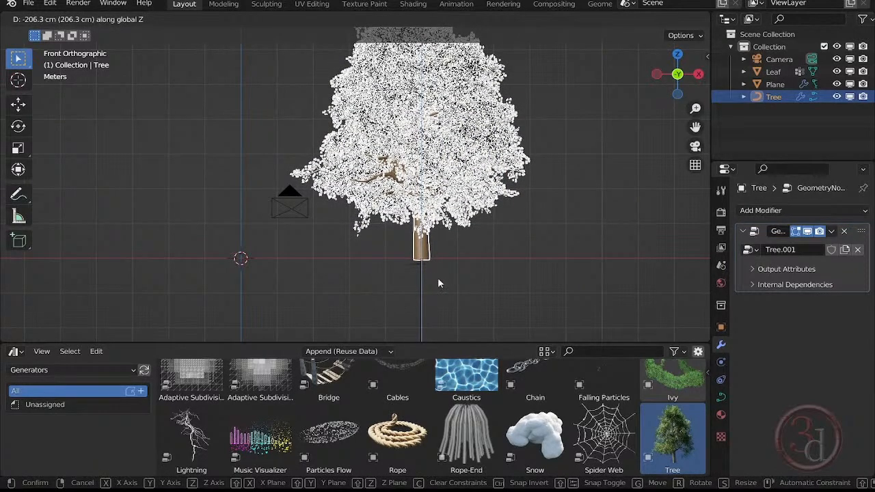
click(439, 283)
click(466, 270)
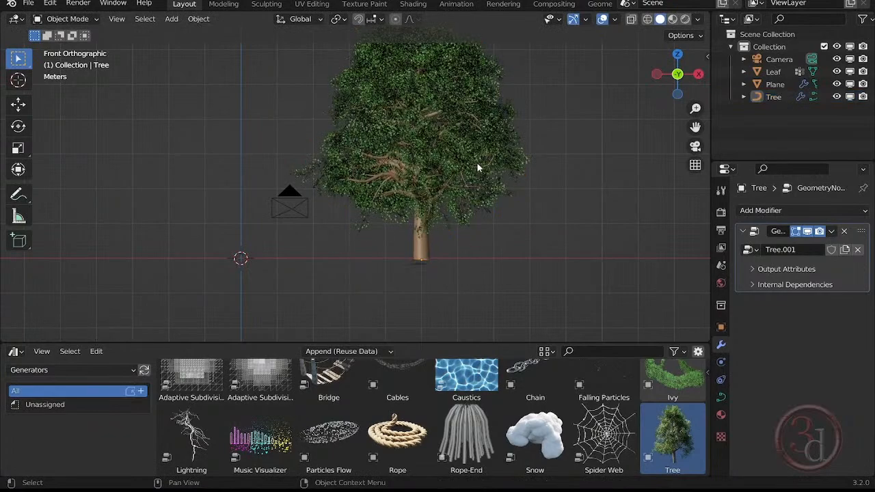
- Show the tree's node network in the Geometry Node Editor, enlarging the editor area and framing all the nodes
click(427, 237)
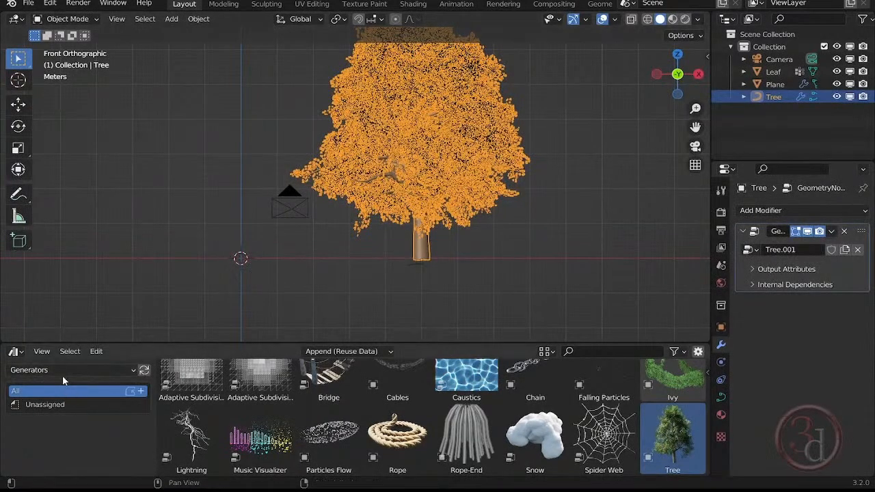
click(13, 351)
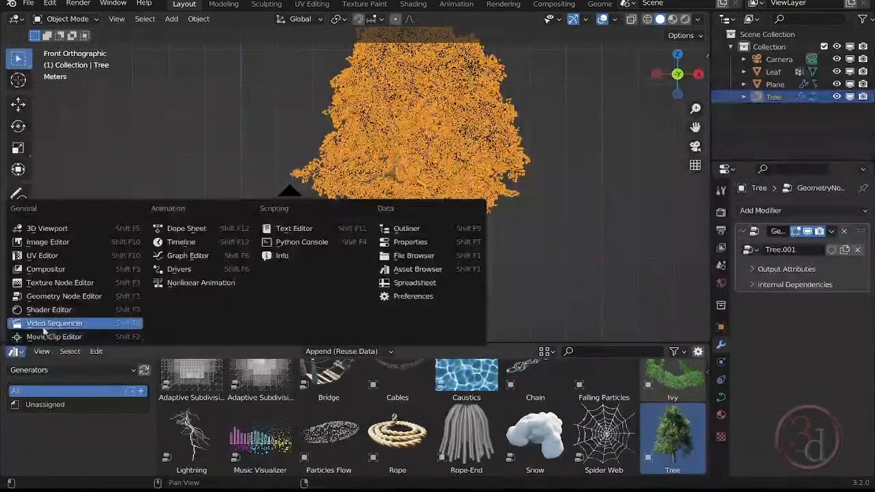
click(64, 296)
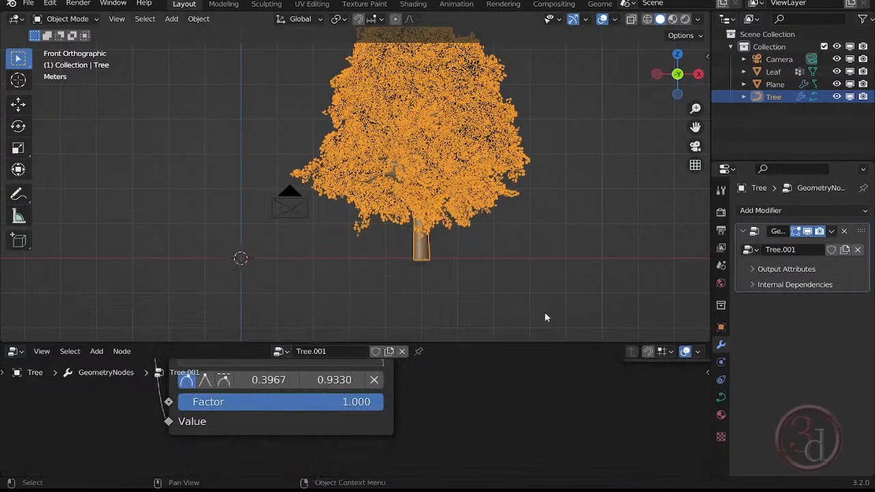
scroll(509, 404, down, 10)
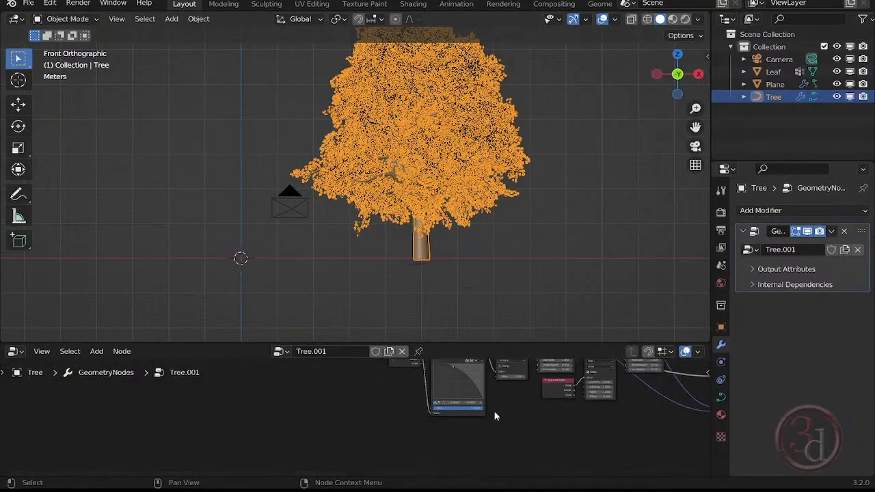
middle_drag(545, 423, 281, 469)
scroll(449, 432, up, 3)
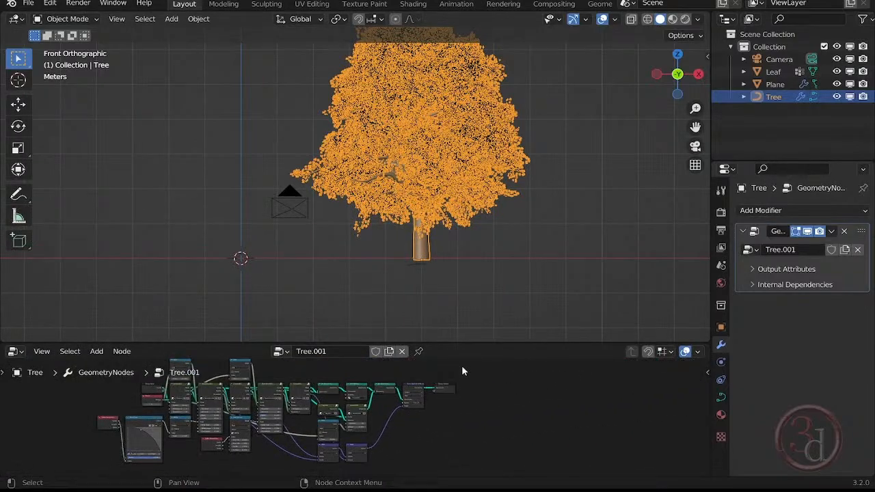
drag(461, 342, 461, 264)
middle_drag(430, 382, 497, 375)
click(561, 214)
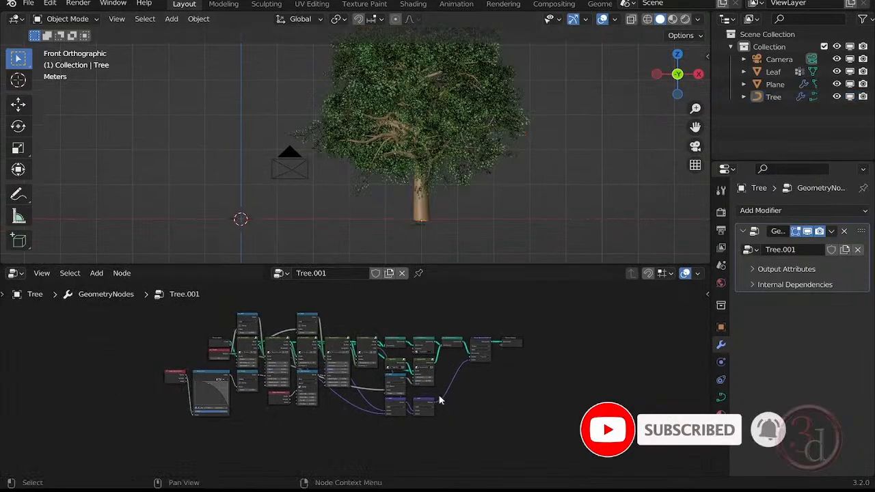
scroll(437, 406, up, 4)
scroll(286, 349, up, 3)
middle_drag(306, 362, 352, 385)
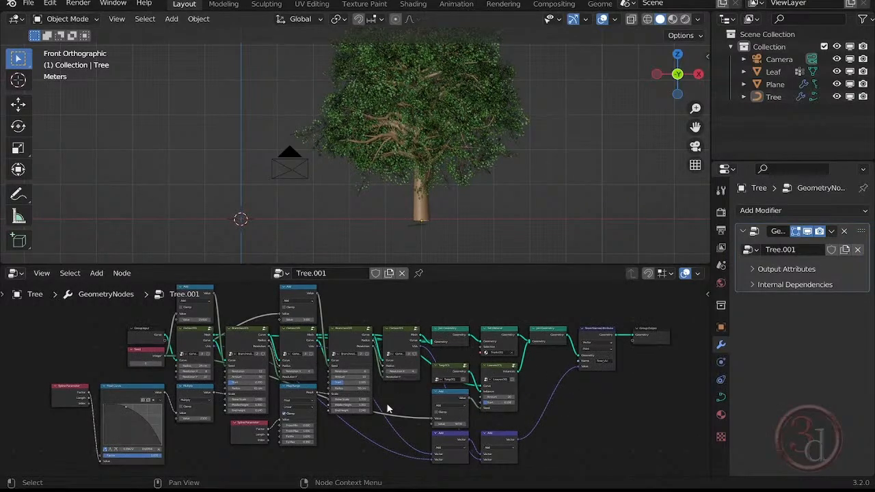
- Duplicate the tree and place the copy behind the original along the global Y axis
middle_drag(499, 183, 562, 185)
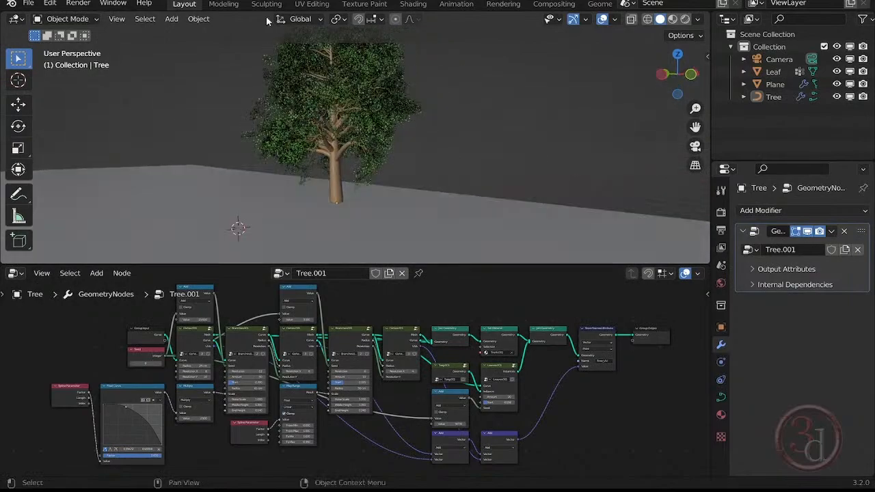
scroll(291, 163, up, 4)
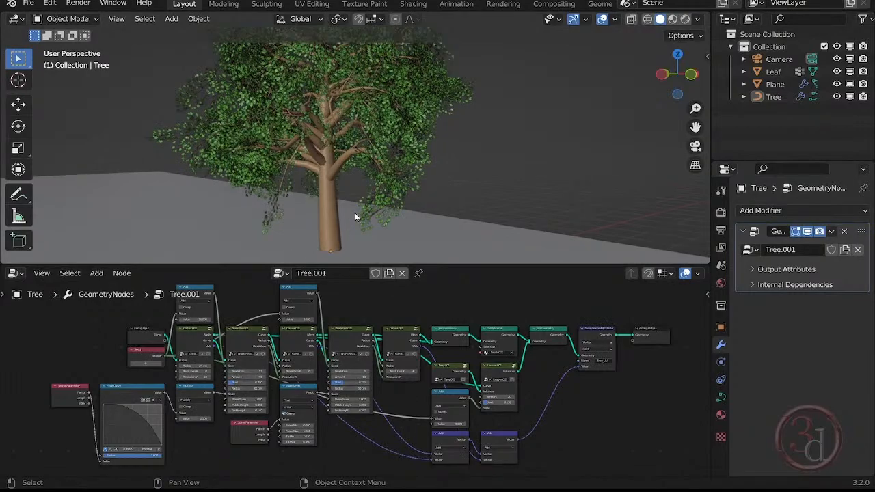
click(333, 207)
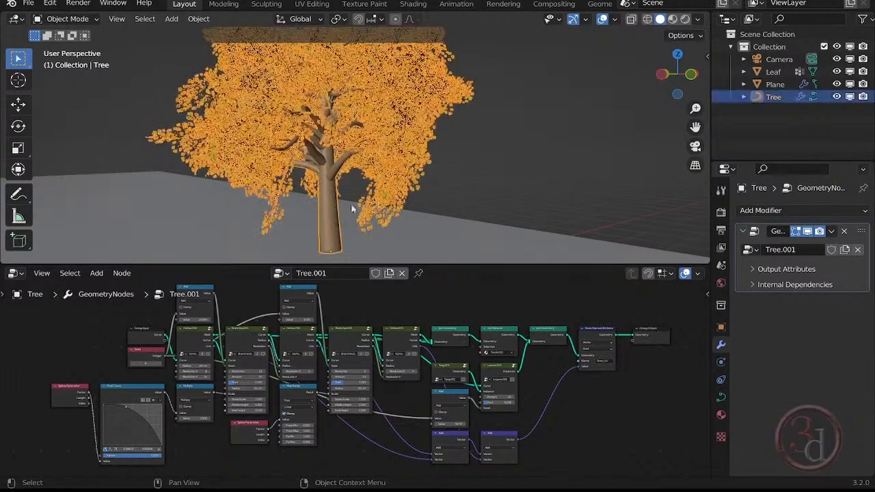
middle_drag(352, 236, 491, 233)
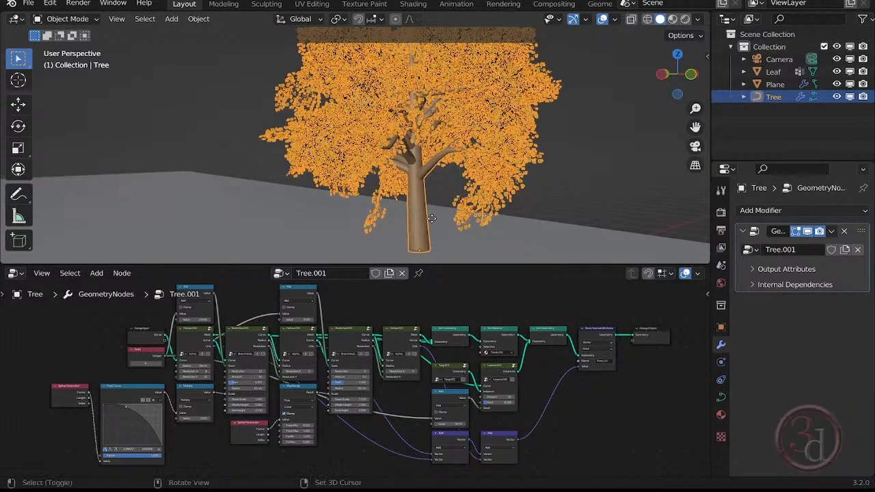
key(shift+d)
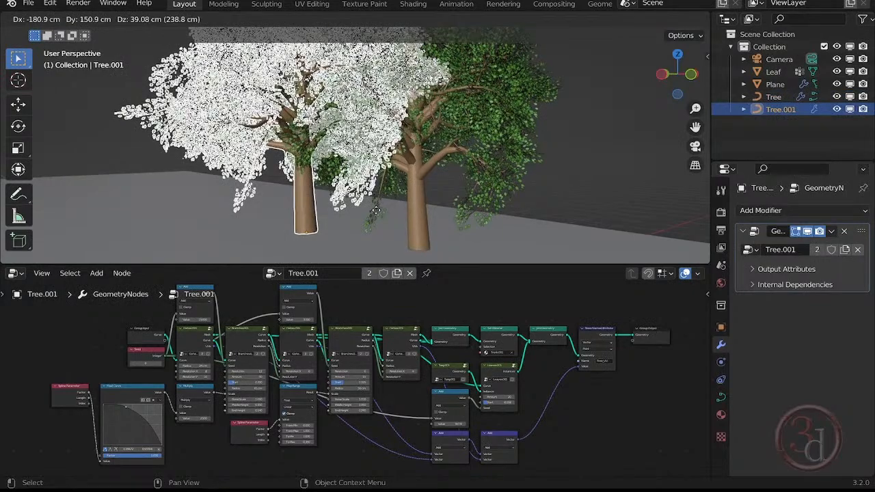
key(y)
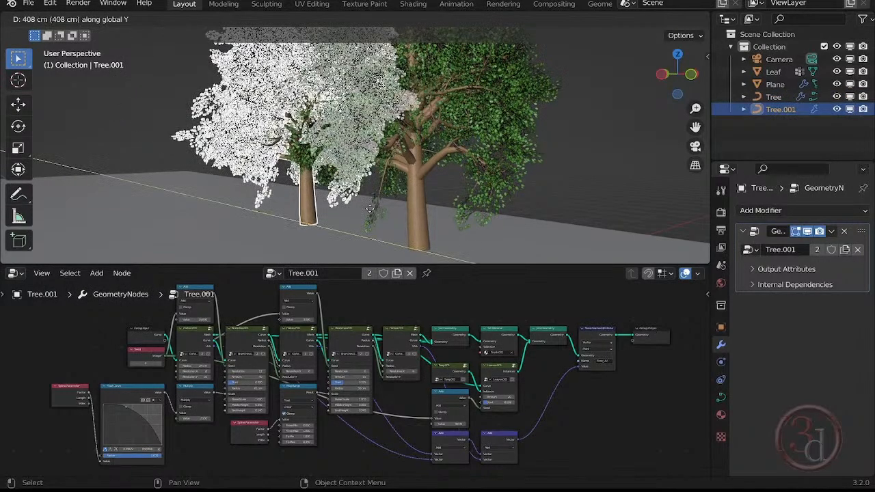
key(z)
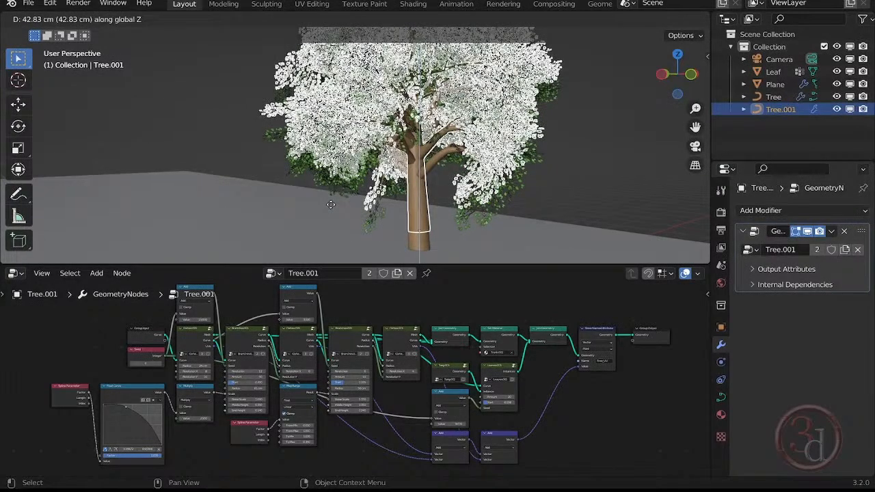
key(y)
click(285, 205)
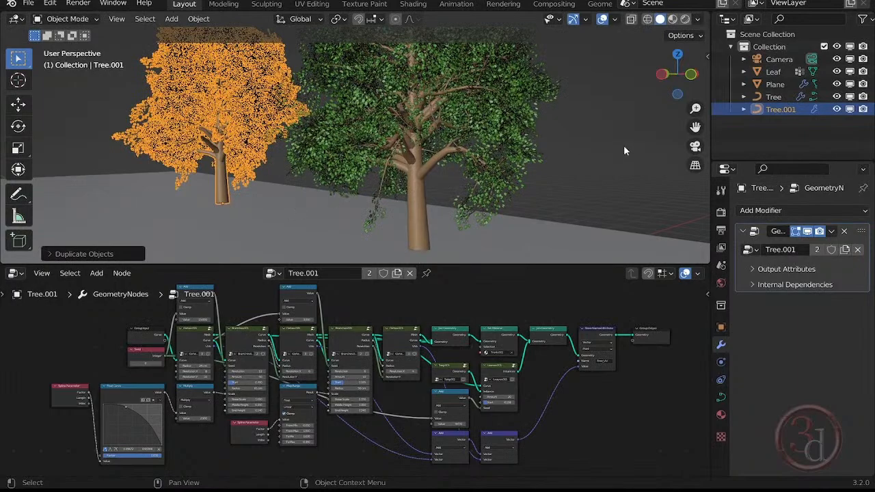
- Deselect the copied tree and reduce the Amount value on the Leaves.001 node to 1
key(alt+a)
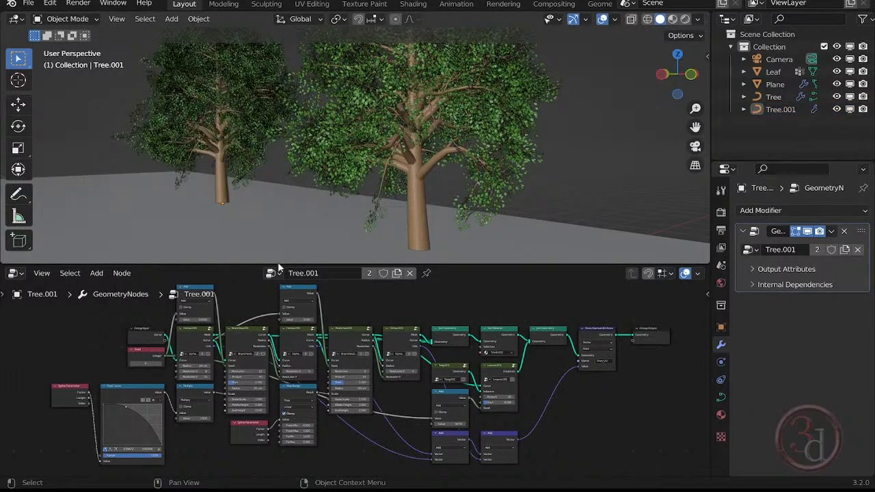
scroll(266, 379, up, 5)
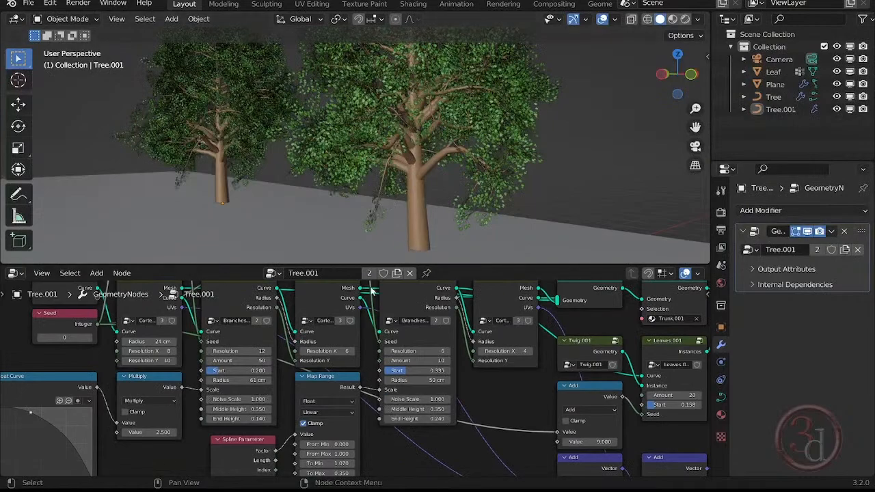
middle_drag(262, 362, 234, 408)
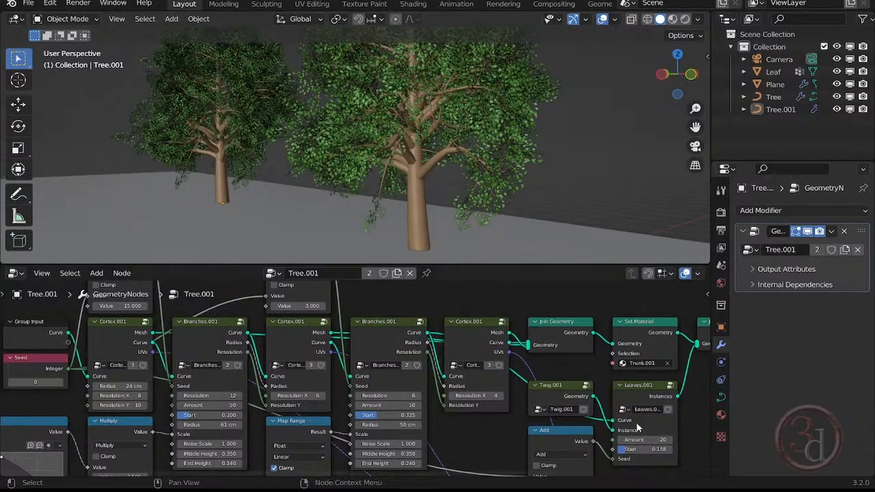
middle_drag(632, 422, 478, 415)
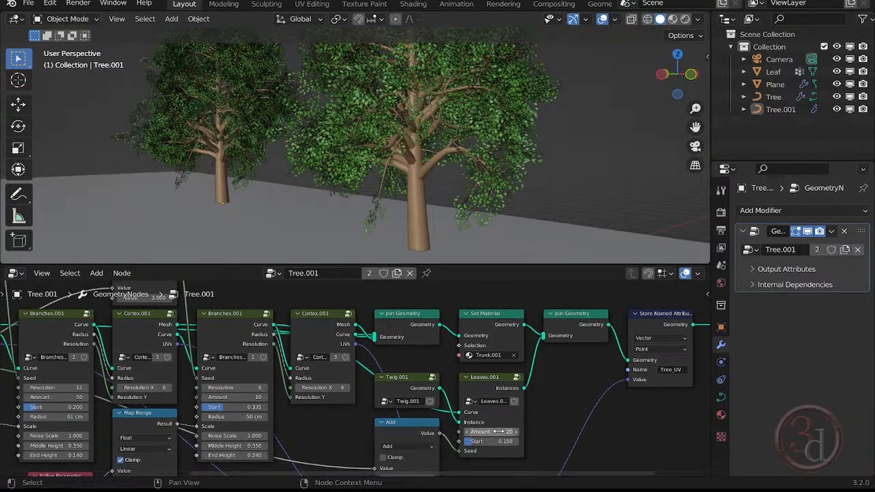
drag(489, 433, 458, 432)
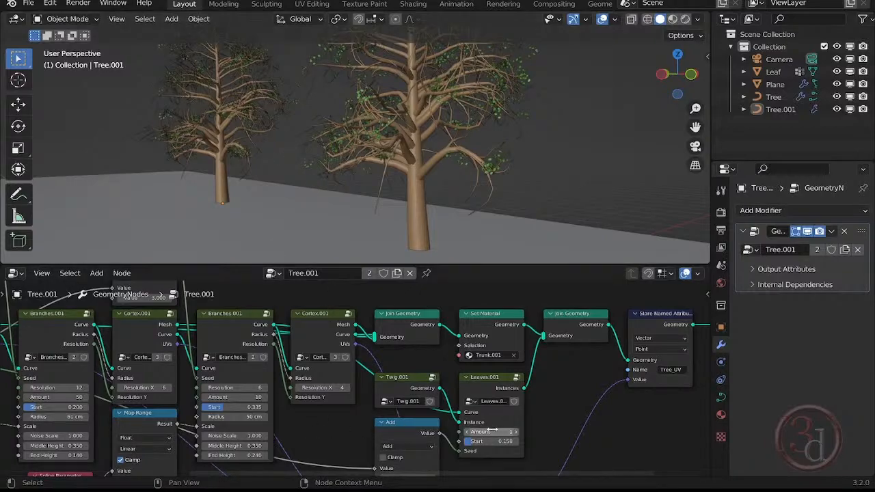
drag(493, 430, 461, 433)
key(ctrl+z)
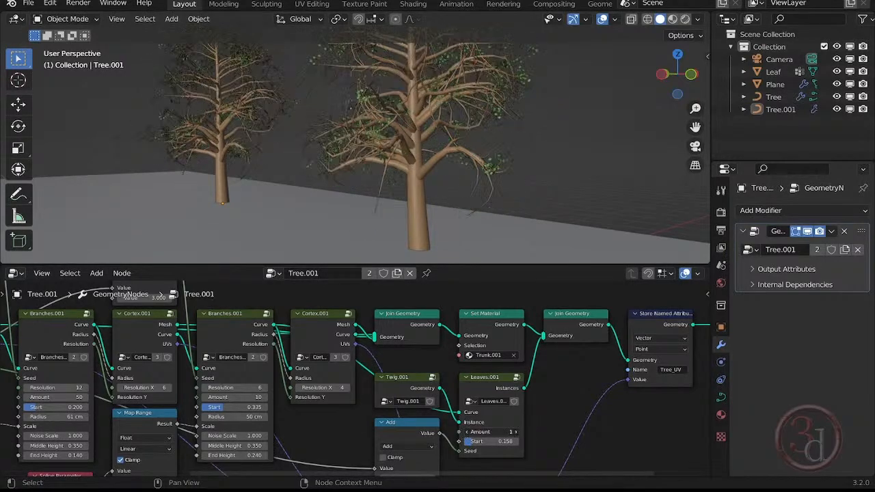
- Move the Group Input node up and away from the Seed node to free space around it
middle_drag(327, 420, 469, 424)
scroll(469, 424, down, 1)
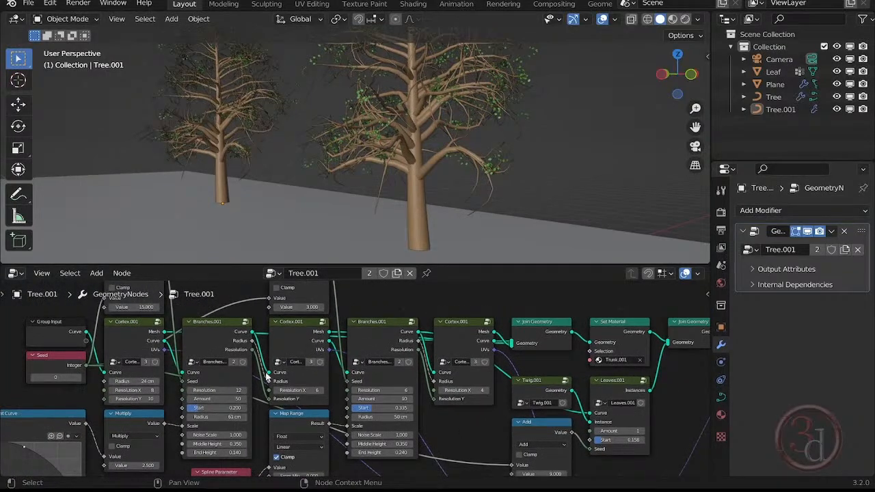
middle_drag(147, 350, 380, 384)
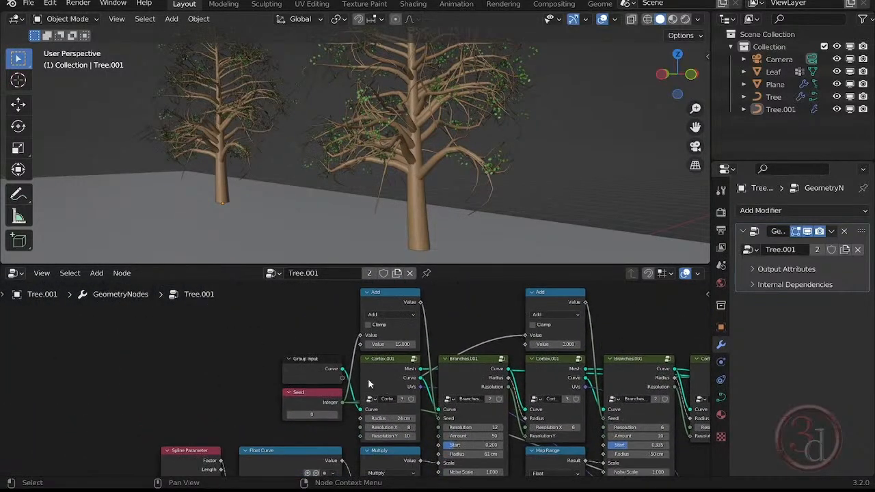
drag(312, 362, 231, 327)
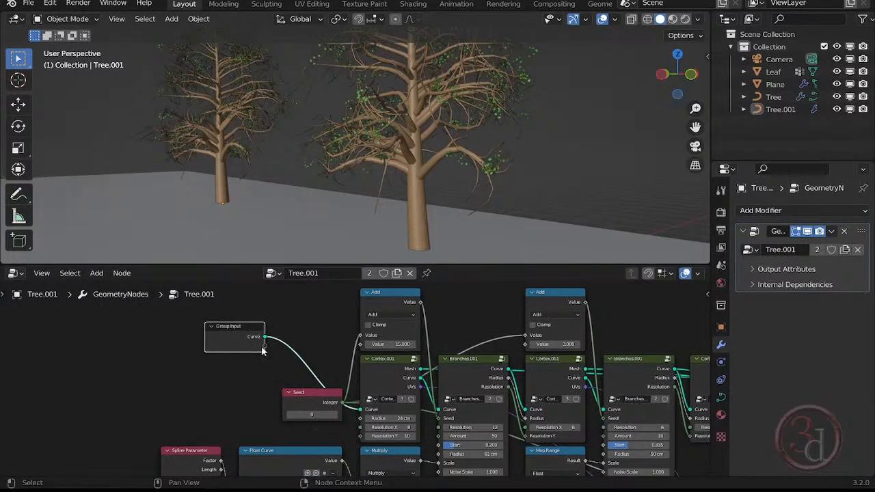
- Expose the Leaves.001 node's Amount as a modifier parameter by linking it to an empty Group Input socket
middle_drag(537, 409, 399, 404)
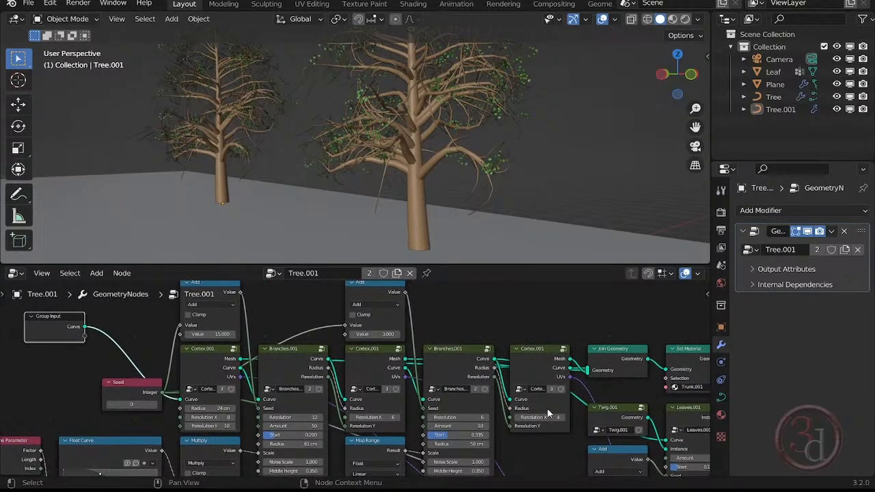
middle_drag(540, 442, 498, 418)
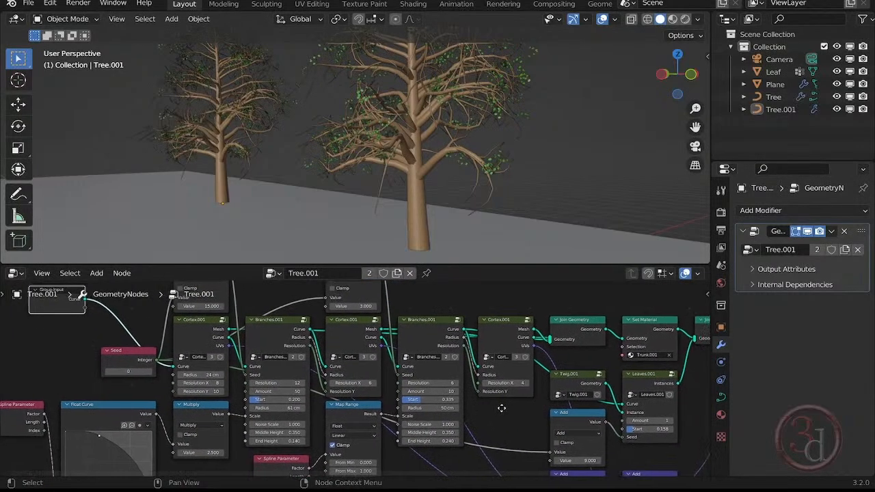
middle_drag(625, 426, 566, 415)
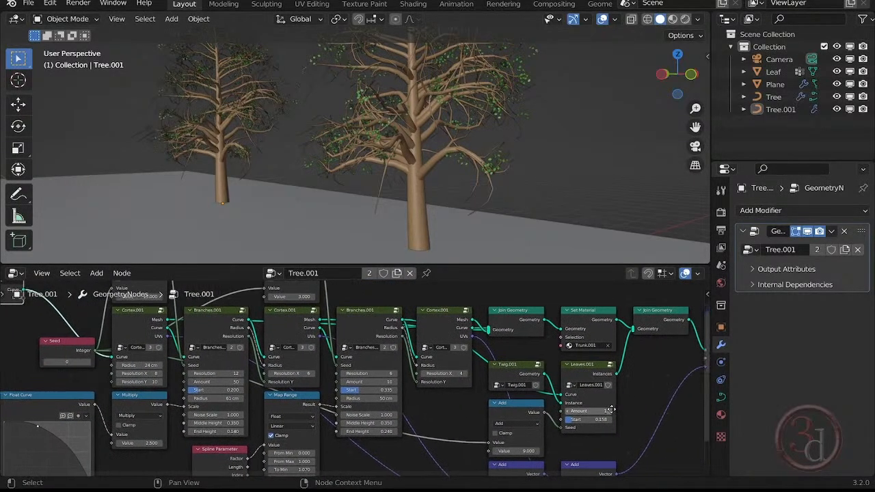
scroll(565, 415, up, 5)
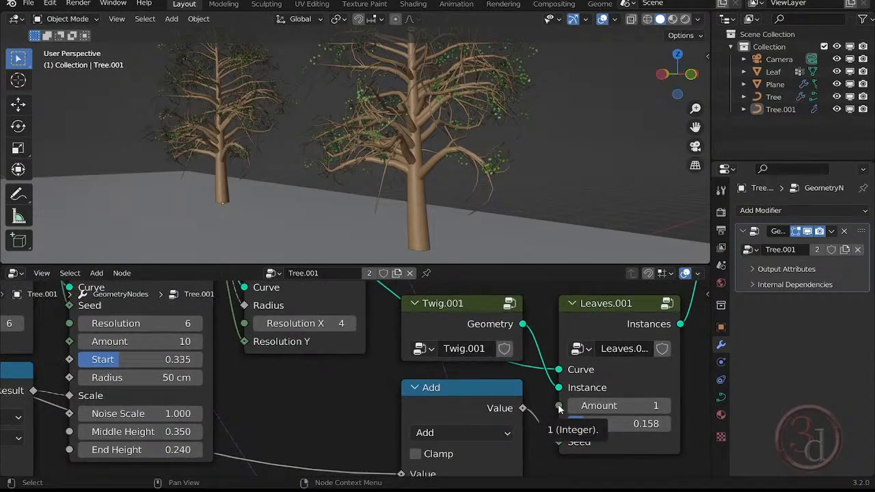
drag(560, 407, 340, 428)
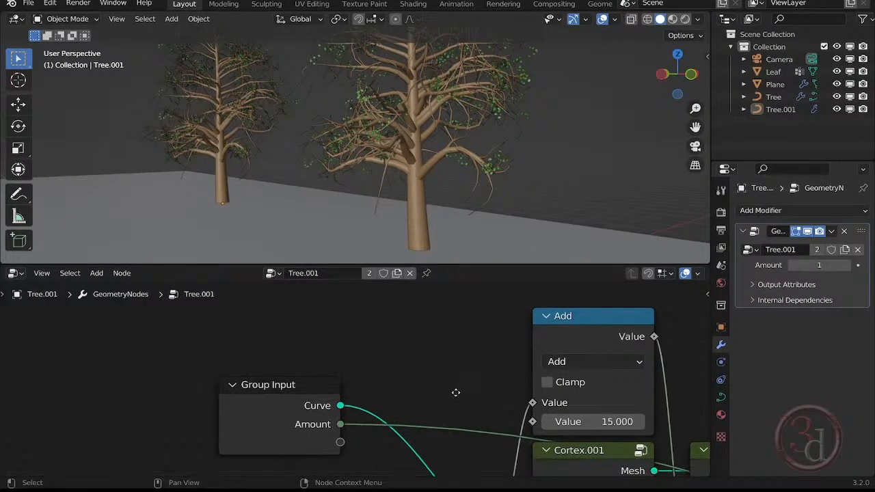
- Set the exposed leaf Amount in the rear tree's Geometry Nodes modifier to 14
middle_drag(453, 391, 284, 352)
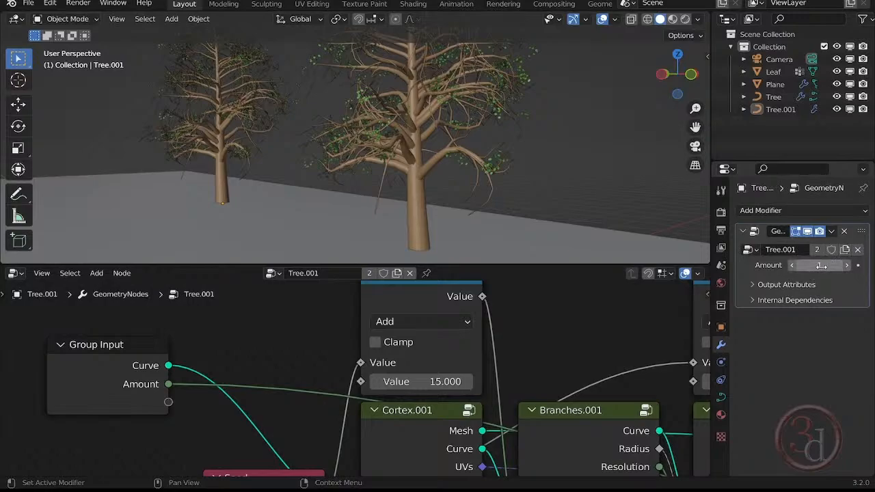
mouse_move(819, 266)
mouse_down()
mouse_move(848, 266)
mouse_move(829, 266)
mouse_up()
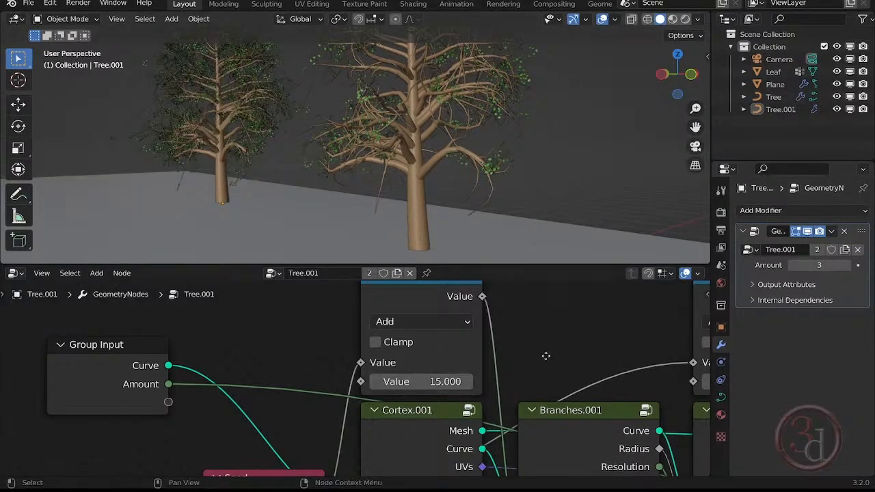
scroll(546, 356, down, 6)
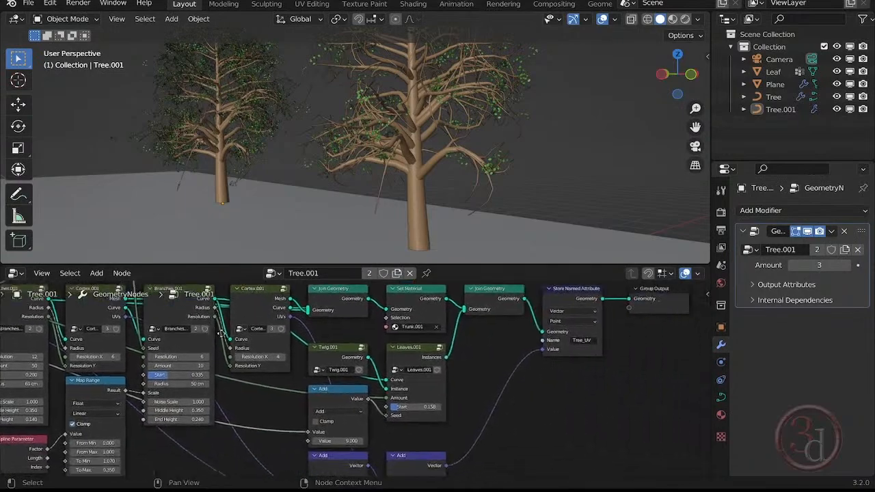
scroll(398, 390, up, 5)
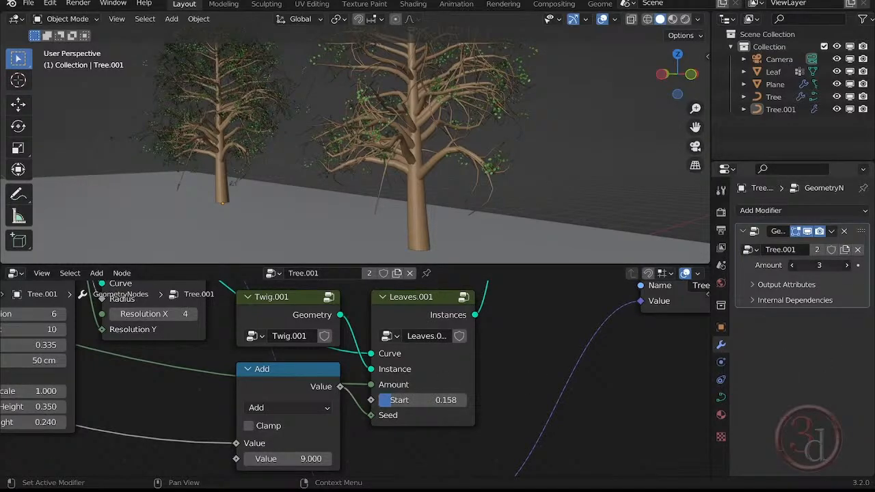
drag(819, 265, 864, 265)
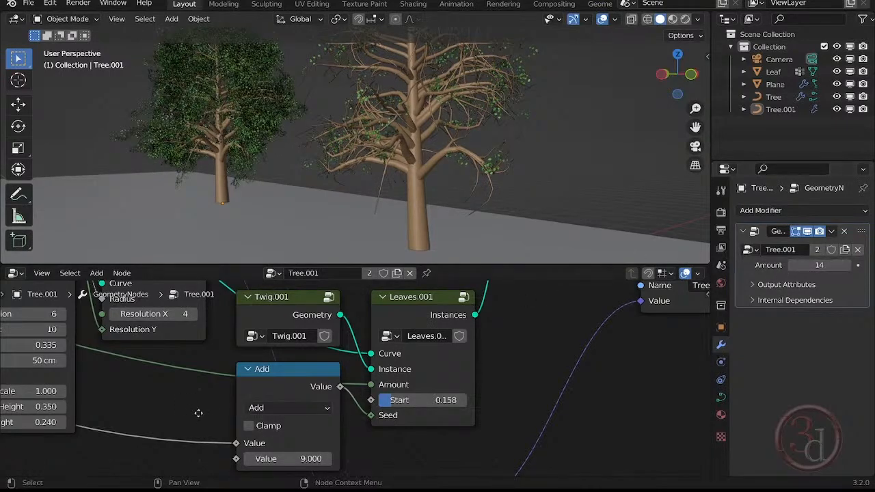
- Expose the Start value of the first Branches.001 node by linking it to a new Group Input socket
middle_drag(199, 413, 349, 399)
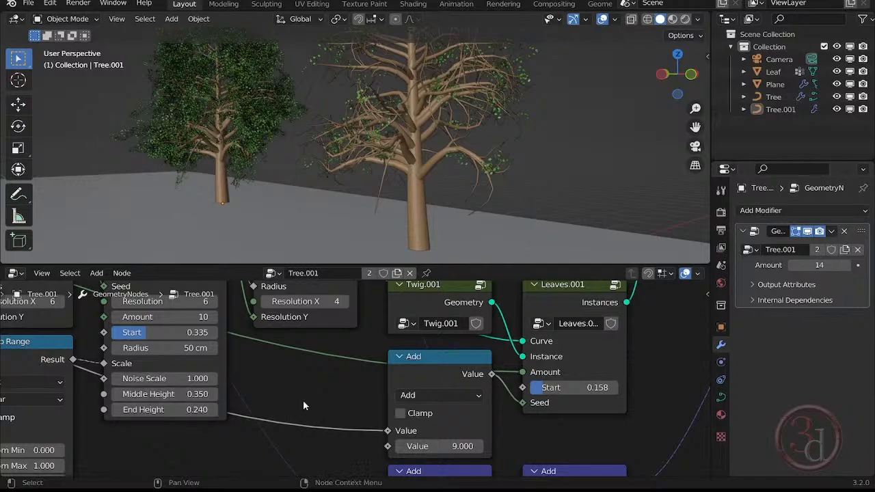
middle_drag(322, 389, 545, 399)
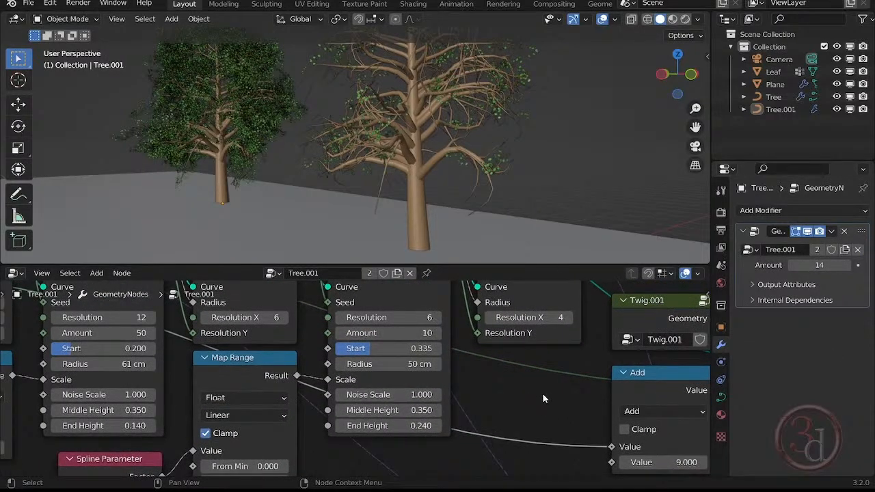
scroll(545, 399, down, 4)
middle_drag(221, 391, 394, 395)
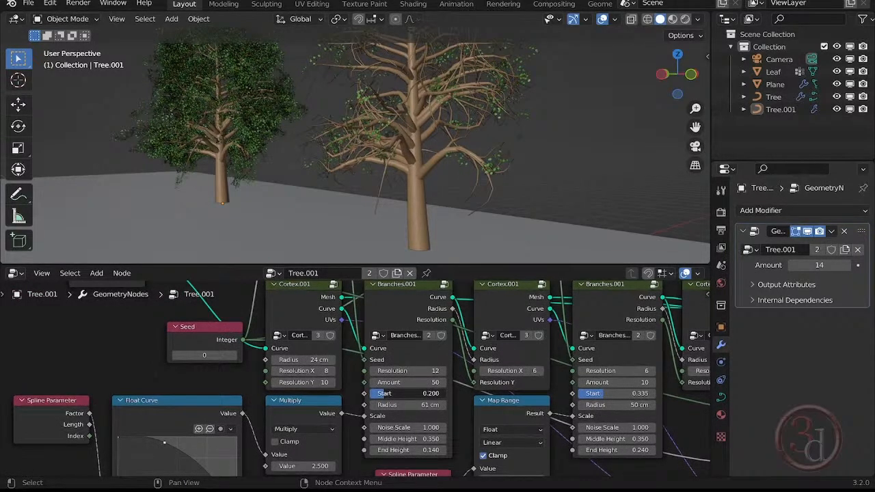
drag(408, 393, 146, 367)
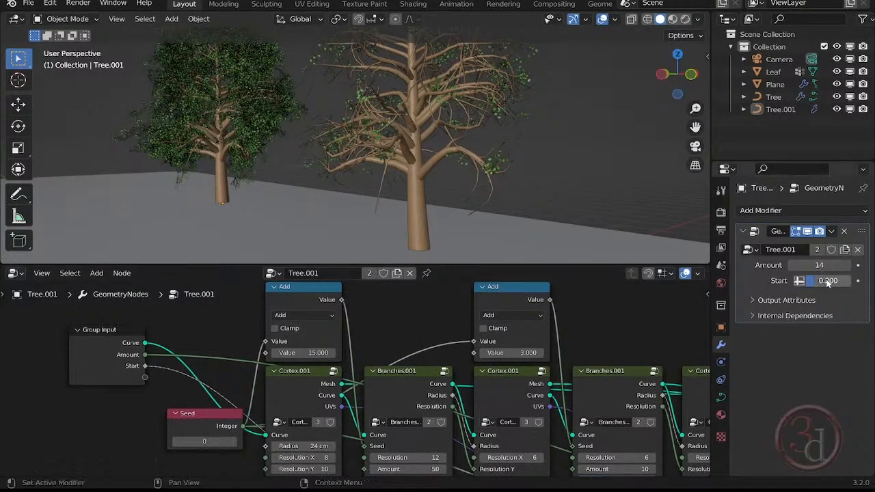
- Adjust the rear tree's branch Start value, and give the front tree a leaf Amount of 4 and a Start of 0.177
drag(827, 282, 833, 283)
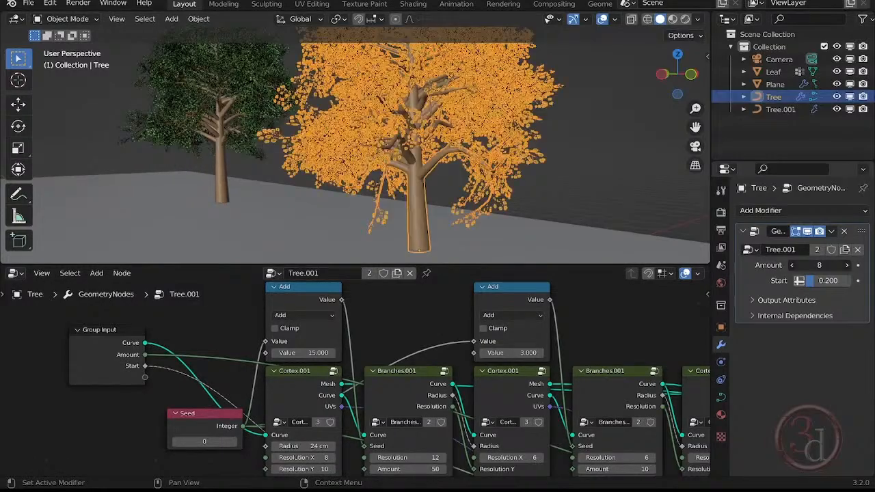
drag(819, 266, 815, 284)
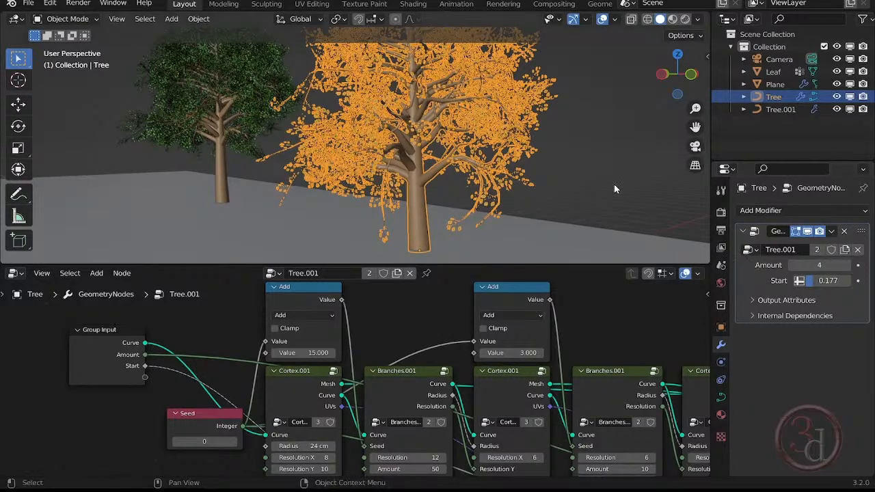
- Set the second Branches.001 node's Amount to 4 and link that parameter to a new Group Input socket
middle_drag(427, 326, 404, 235)
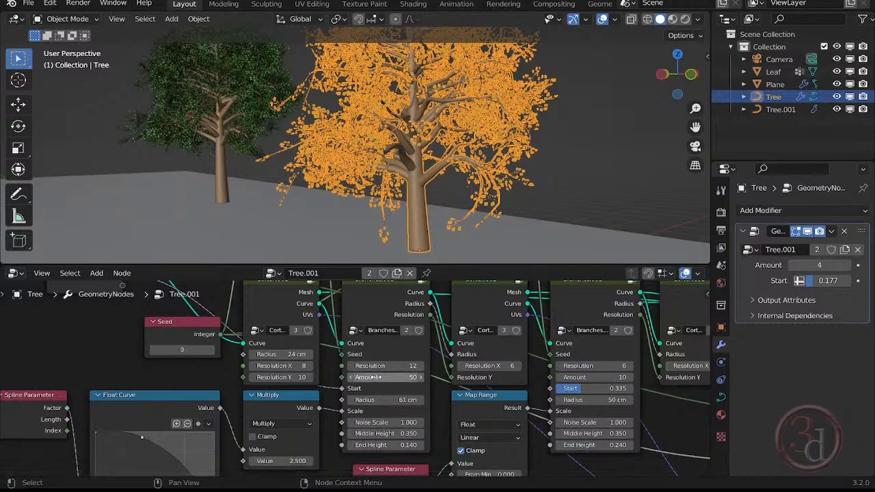
mouse_move(586, 378)
mouse_down()
mouse_move(547, 378)
mouse_move(572, 377)
mouse_up()
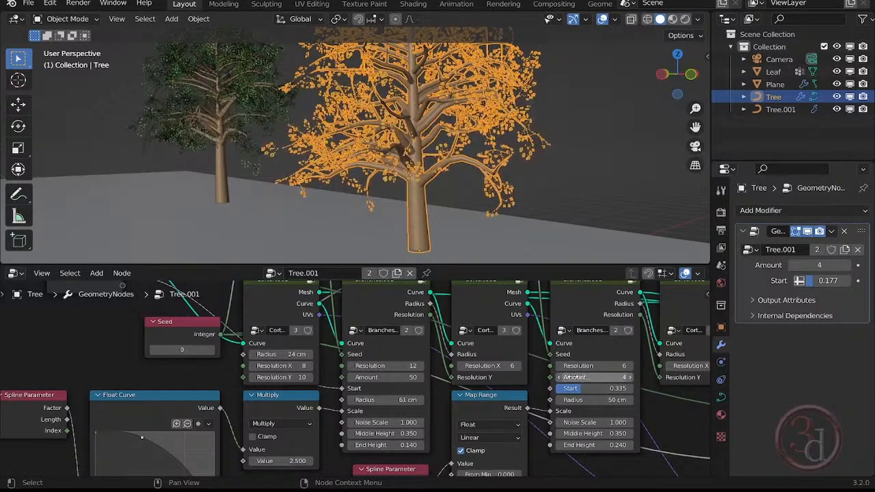
middle_drag(550, 381, 550, 472)
drag(550, 469, 123, 388)
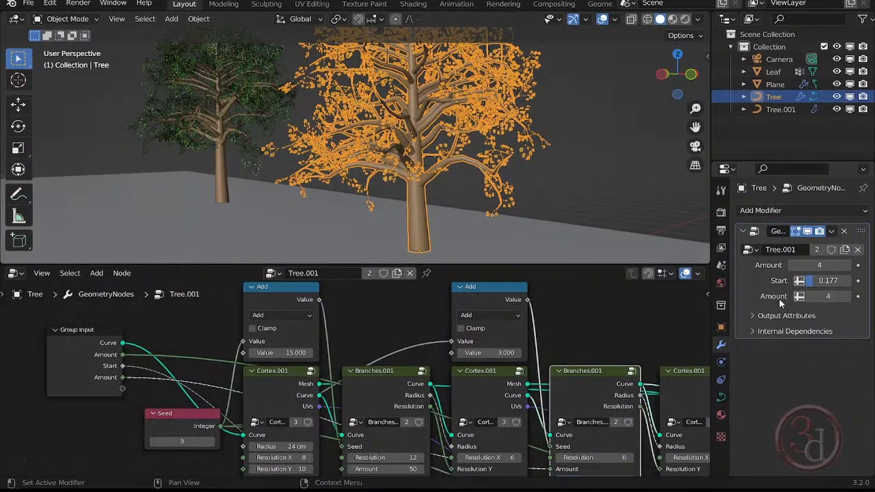
- Try different values for the front tree's newly exposed secondary branch Amount, settling on 1
click(799, 299)
text(14)
key(Return)
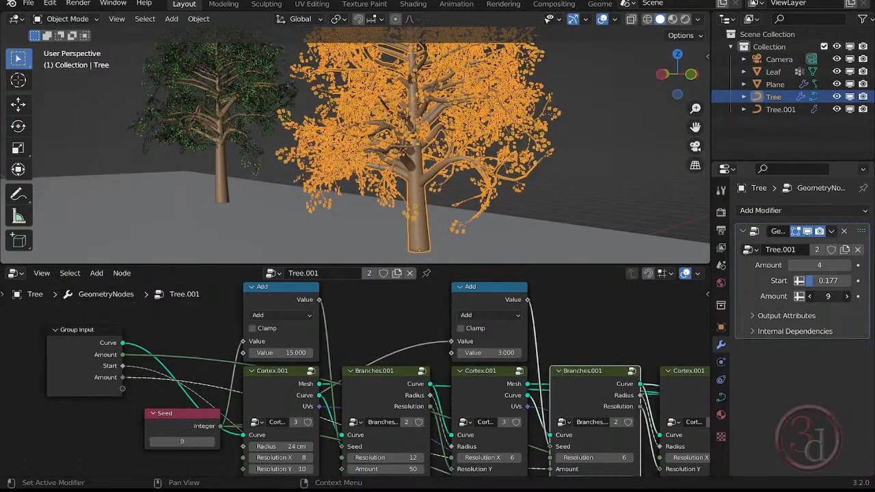
mouse_move(828, 297)
mouse_down()
mouse_move(800, 296)
mouse_move(833, 298)
mouse_move(807, 298)
mouse_move(824, 296)
mouse_up()
- Link the first Branches.001 node's Amount to a new Group Input socket and set it to 33 for the front tree
middle_drag(375, 341, 372, 267)
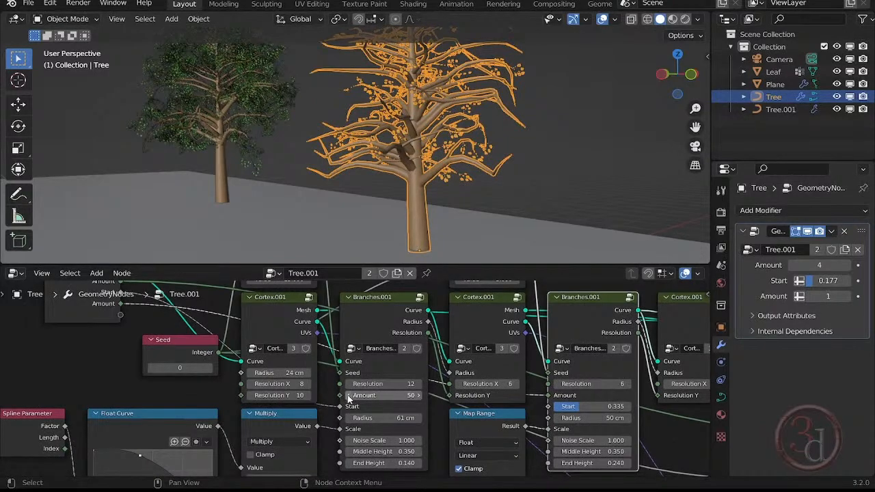
drag(340, 395, 121, 315)
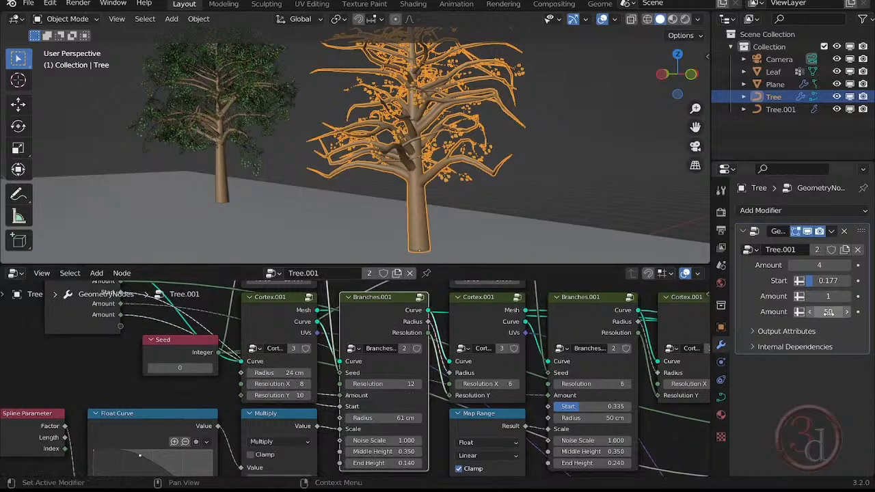
drag(829, 312, 790, 313)
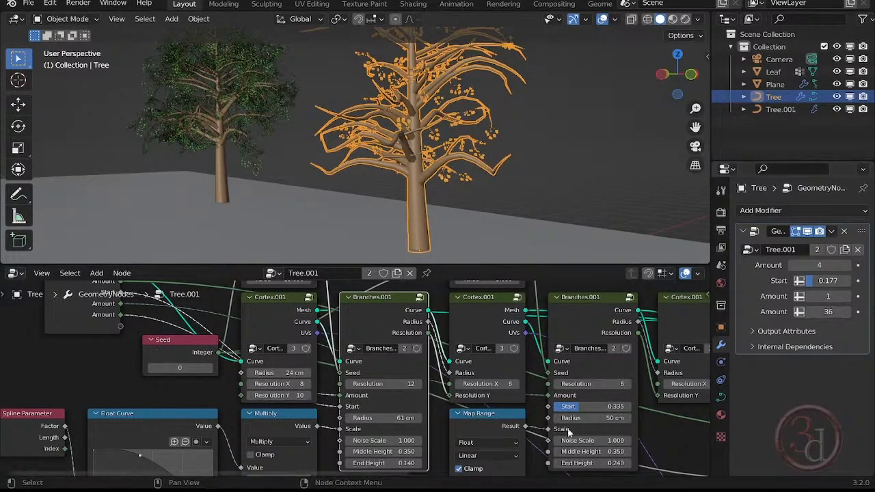
mouse_move(824, 312)
mouse_down()
mouse_move(732, 312)
mouse_move(854, 312)
mouse_move(786, 311)
mouse_move(839, 312)
mouse_up()
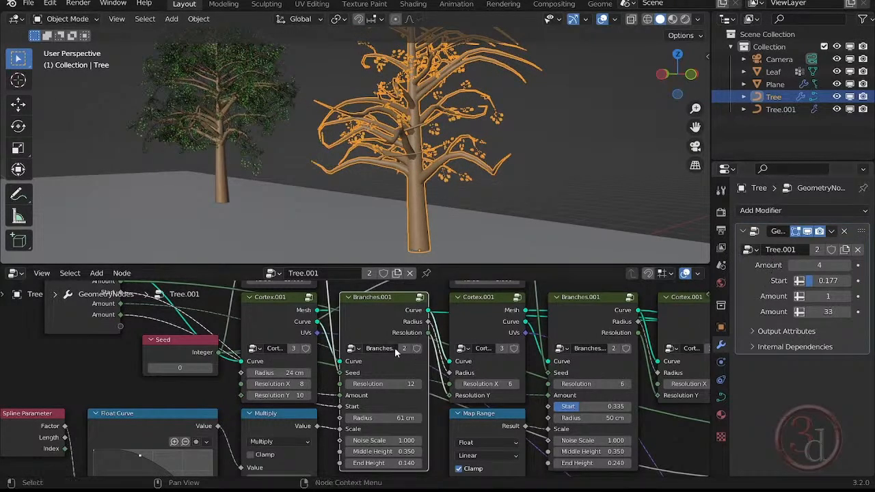
- Move the Group Input node clear of the Seed node and show the node group's list of input sockets
scroll(264, 370, down, 5)
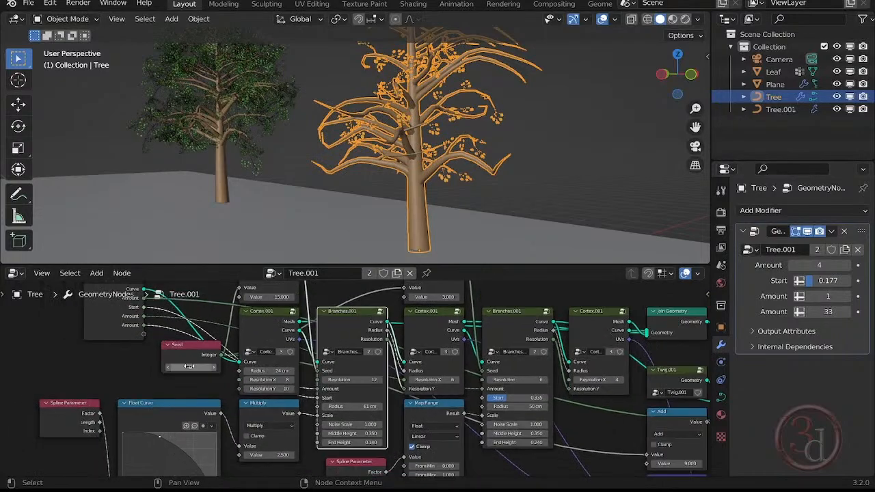
click(106, 334)
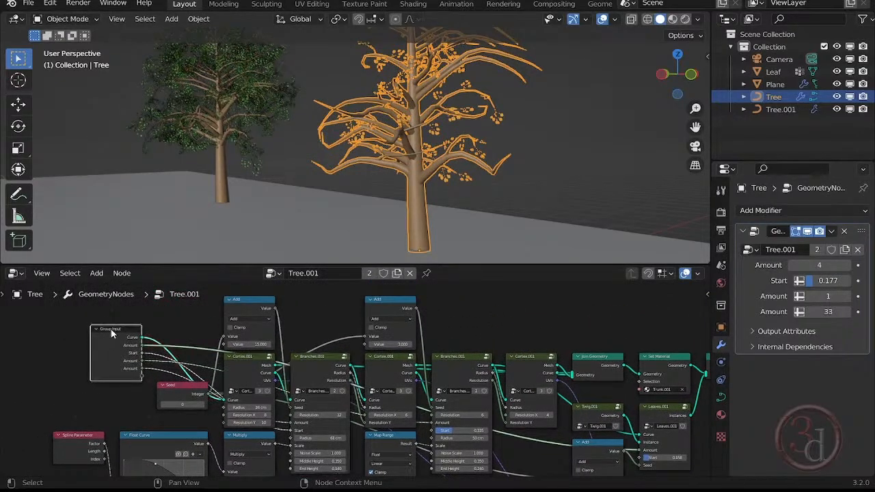
drag(111, 333, 106, 326)
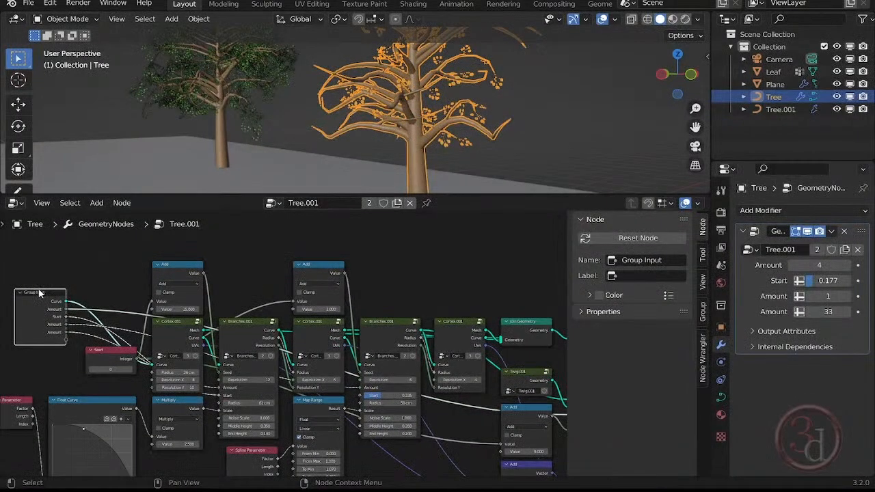
mouse_move(39, 292)
mouse_down()
mouse_move(41, 264)
mouse_move(35, 276)
mouse_up()
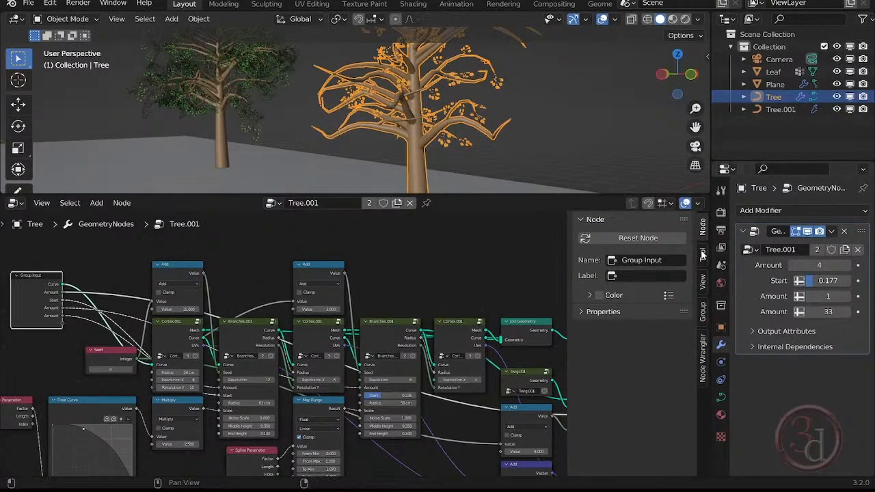
click(703, 311)
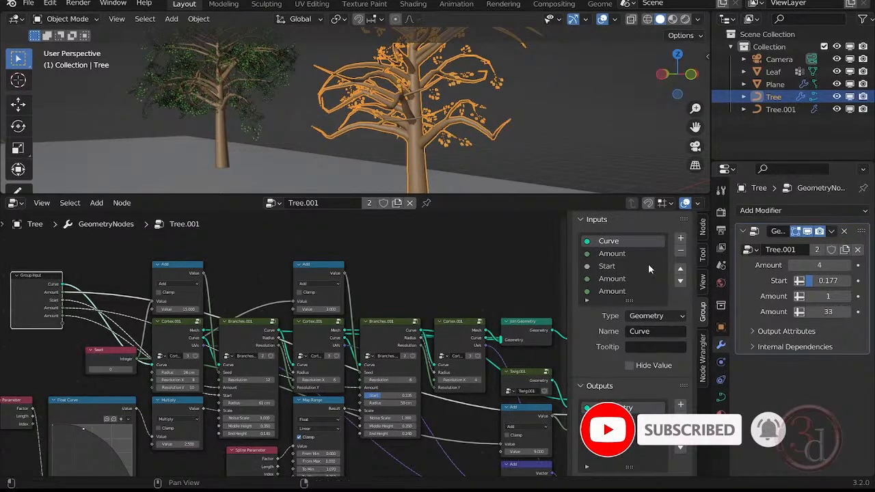
- Rename the last Amount input of the node group as distance
scroll(633, 292, down, 1)
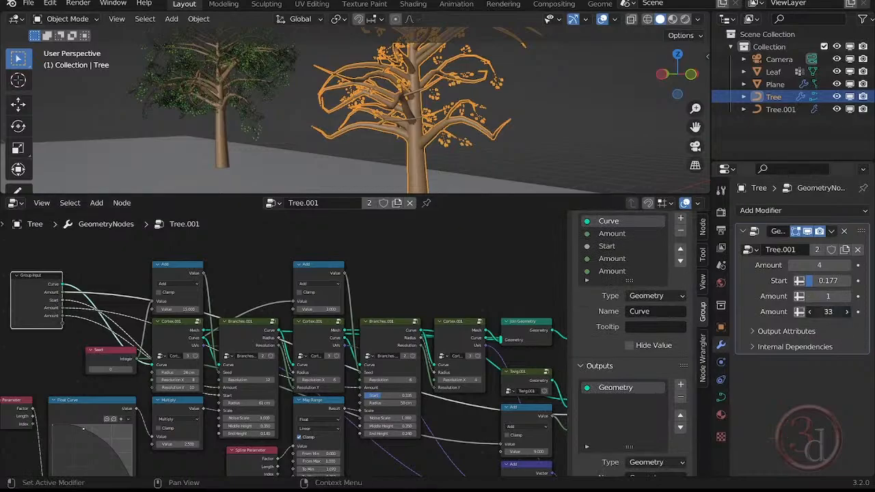
mouse_move(828, 312)
mouse_down()
mouse_move(838, 312)
mouse_move(811, 312)
mouse_move(829, 311)
mouse_up()
click(613, 271)
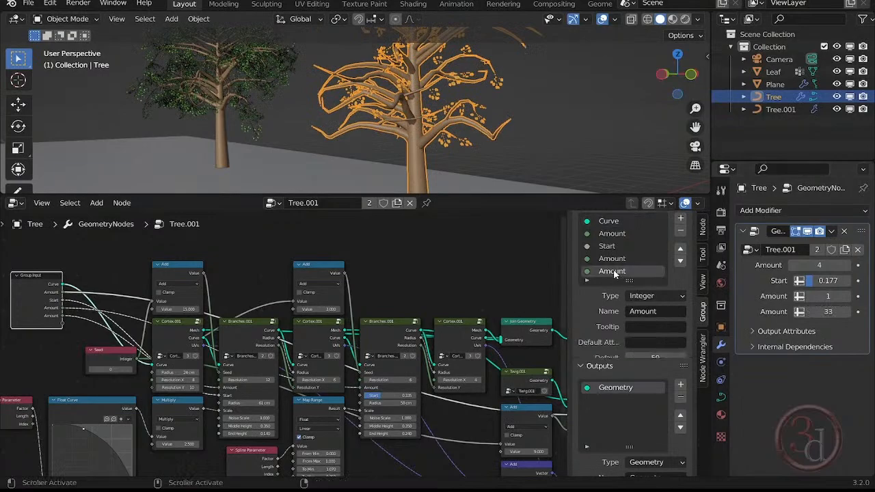
double_click(613, 272)
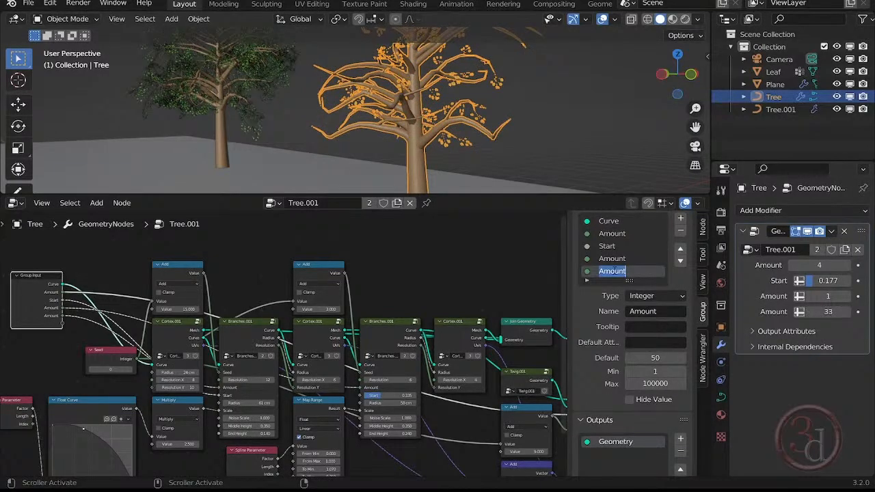
text(distance)
key(Return)
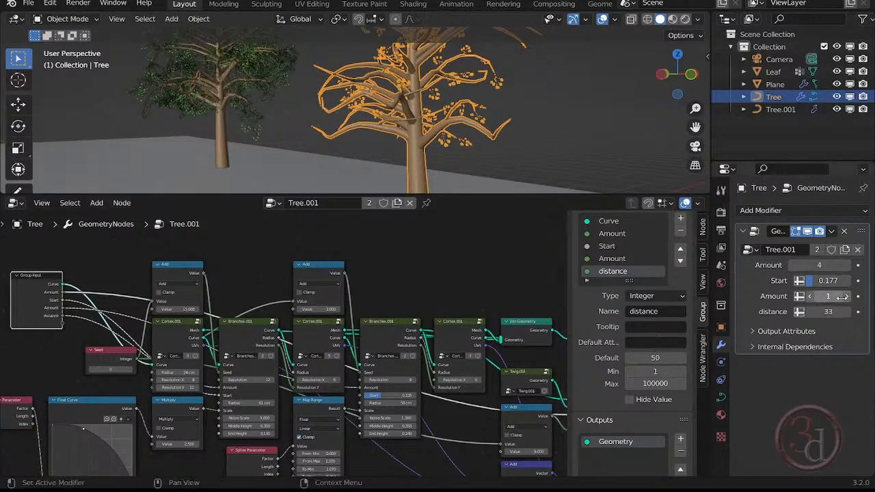
- Rename the Amount input just above distance as banch
mouse_move(828, 296)
mouse_down()
mouse_move(861, 296)
mouse_move(828, 297)
mouse_up()
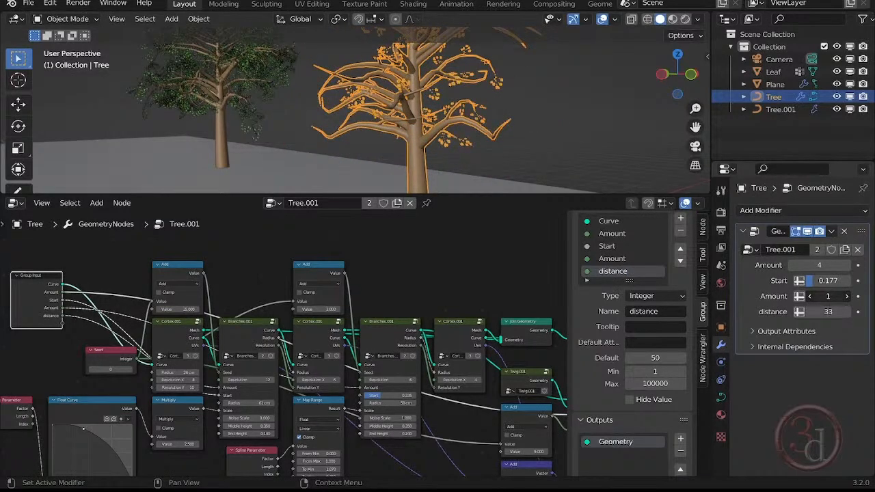
double_click(615, 259)
text(ban)
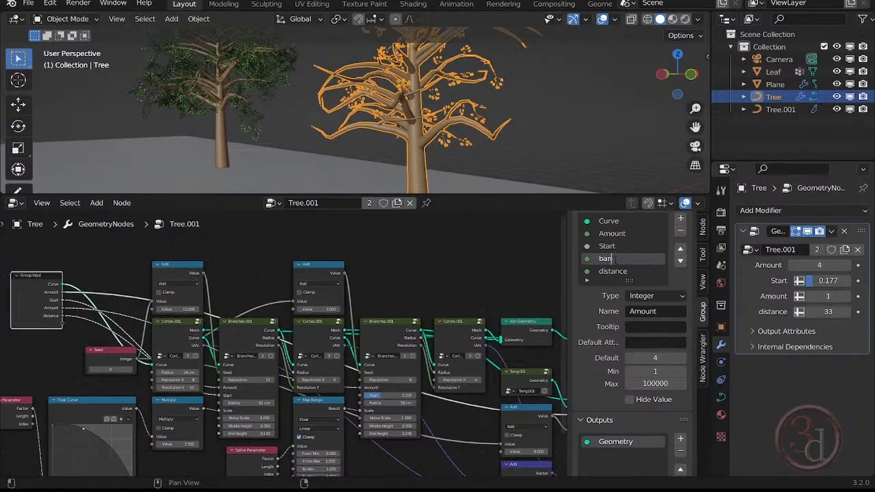
text(ch)
key(Return)
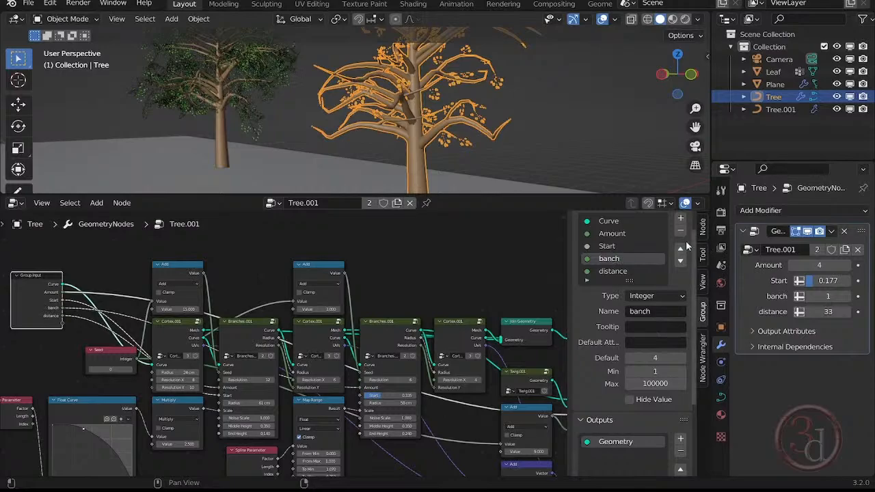
- Set the front tree's Start to 0.245 and leaf Amount to 18, and rename the remaining Amount input as leaf
click(623, 246)
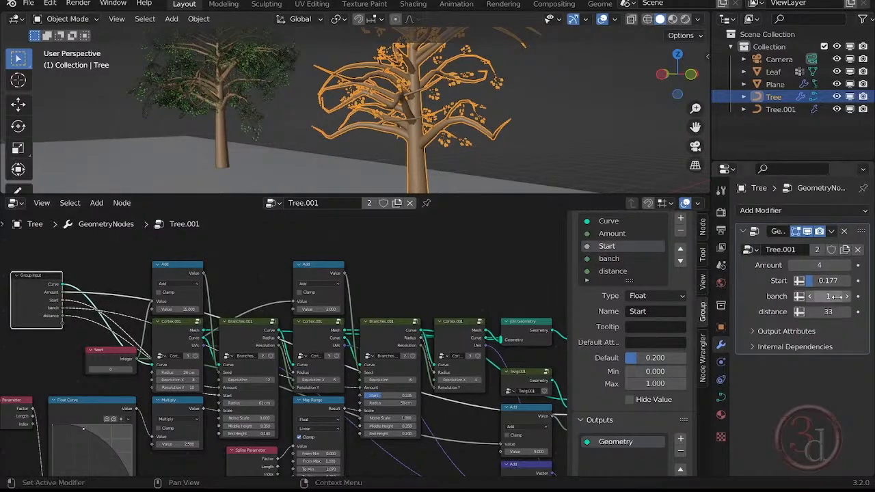
drag(820, 281, 840, 266)
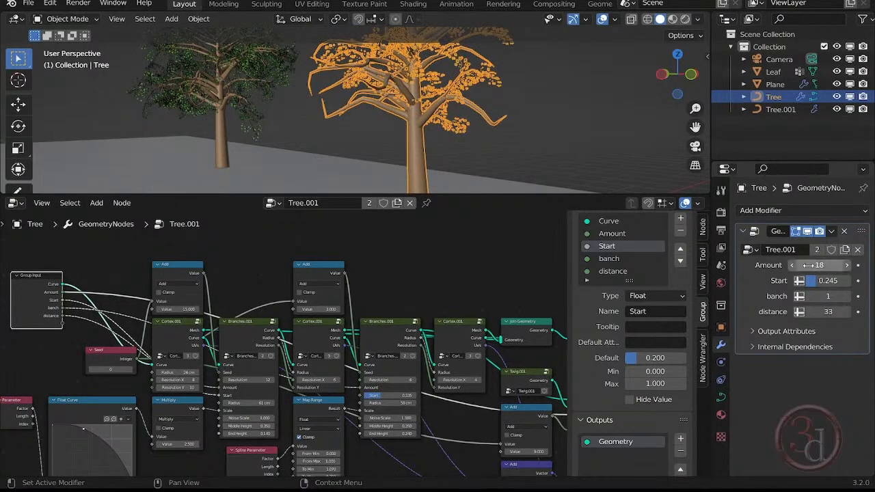
click(612, 235)
double_click(613, 234)
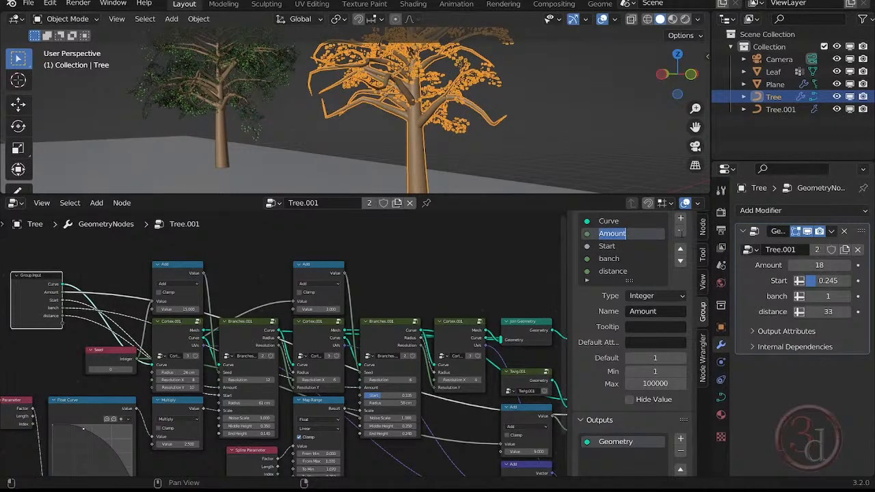
text(leaf)
key(Return)
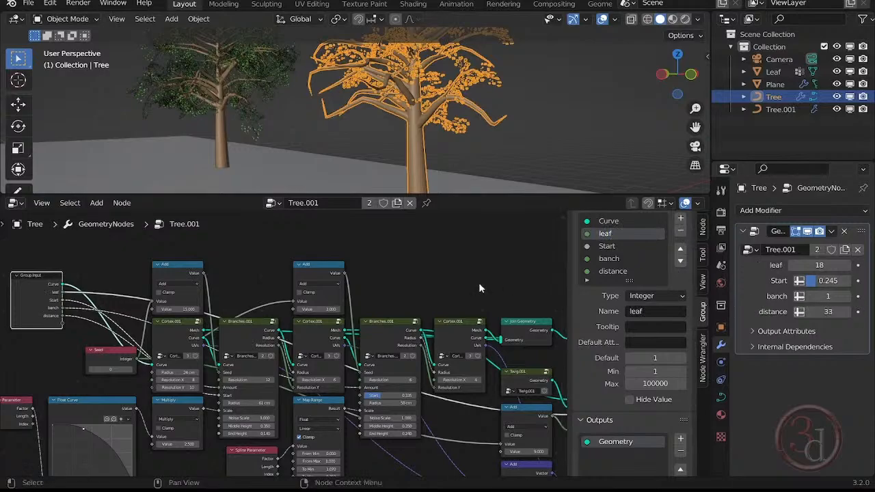
- Enlarge the 3D viewport and set the rear tree's leaf to 8, banch to 1 and distance to 17
scroll(410, 298, down, 3)
middle_drag(431, 414, 350, 395)
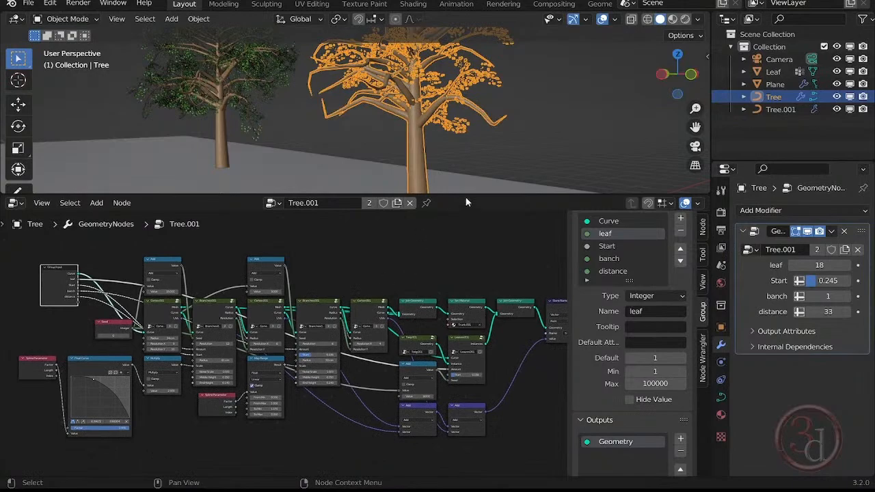
drag(469, 194, 469, 384)
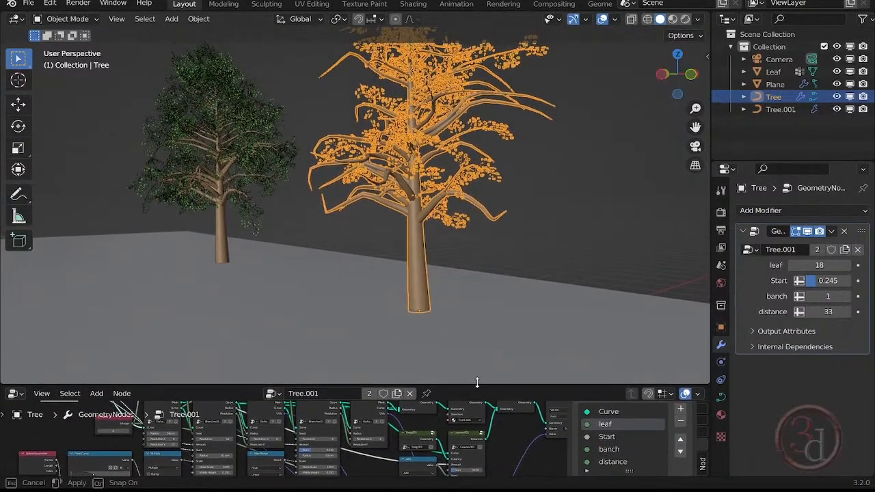
click(554, 205)
middle_drag(554, 205, 301, 220)
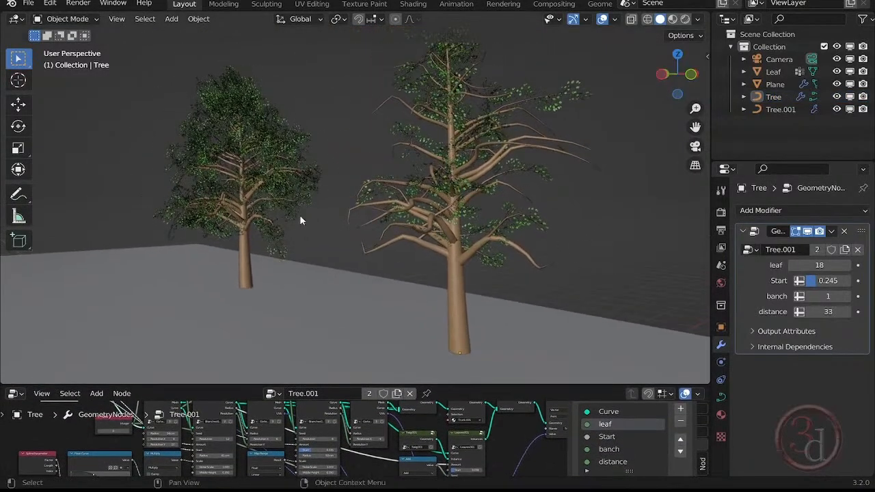
click(260, 214)
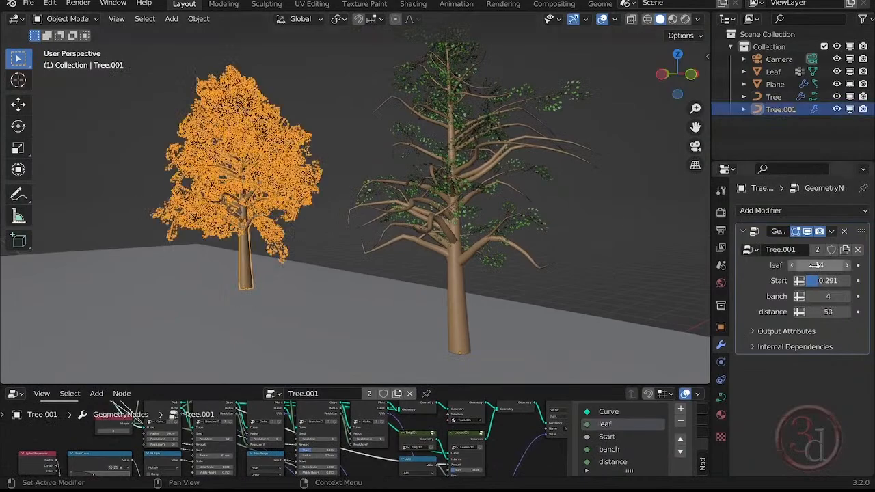
drag(819, 266, 780, 265)
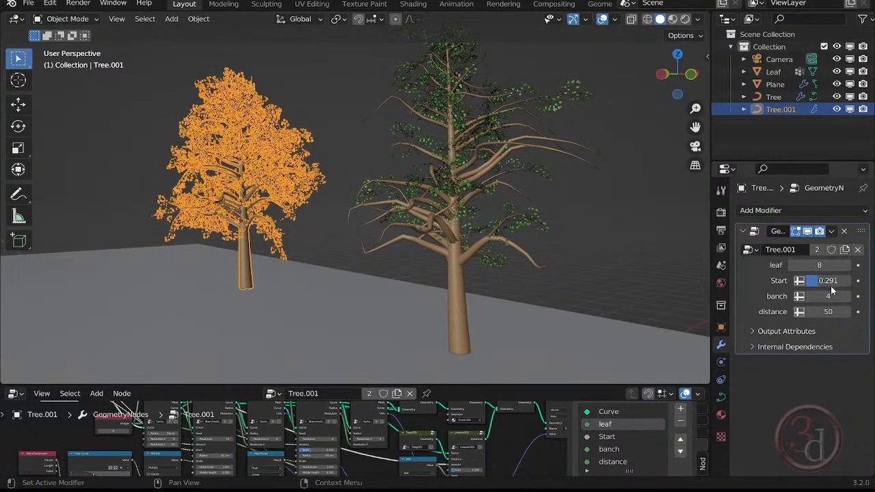
click(827, 280)
click(828, 296)
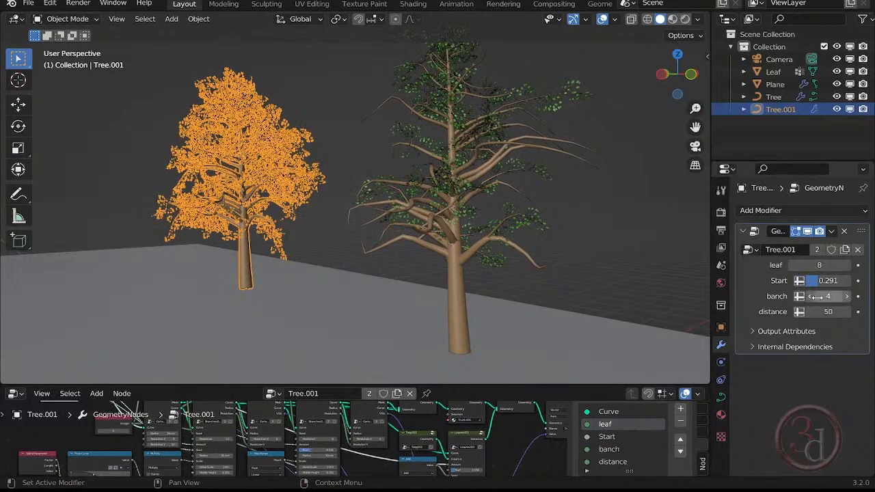
text(1)
key(Return)
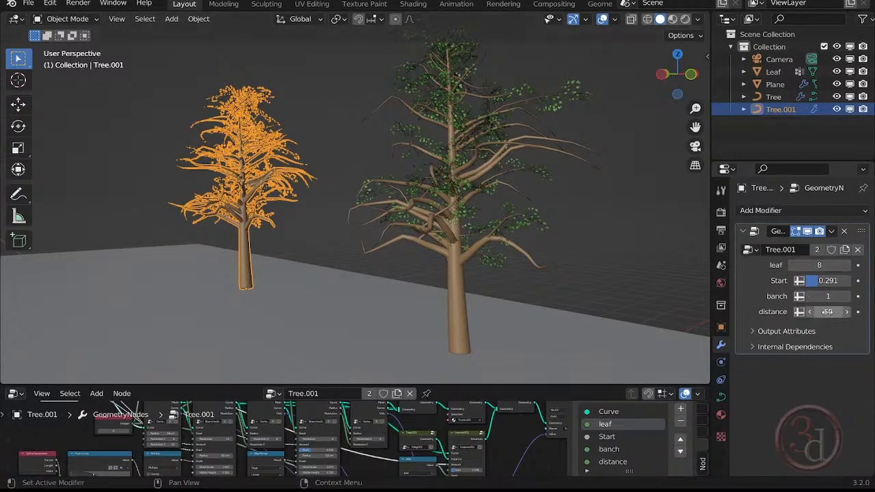
drag(827, 311, 796, 312)
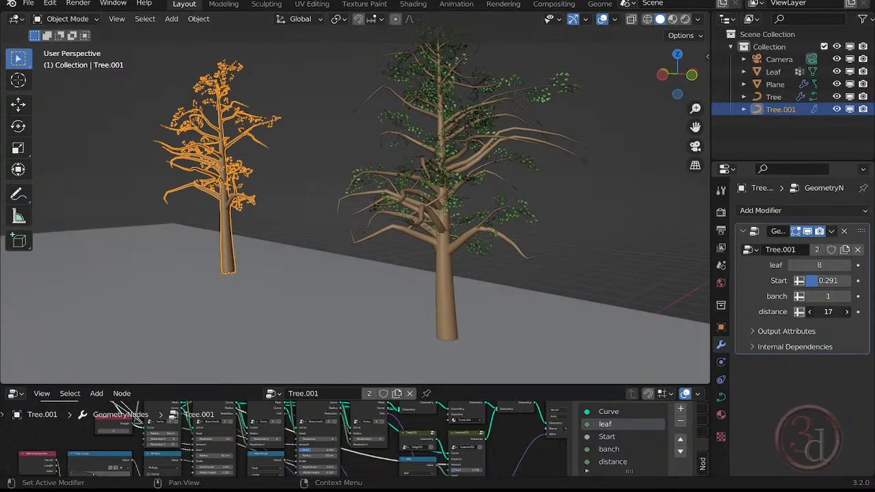
- Link the first Branches.001 node's End Height and Middle Height to new Group Input sockets, with the rear tree selected
click(594, 203)
middle_drag(595, 203, 497, 288)
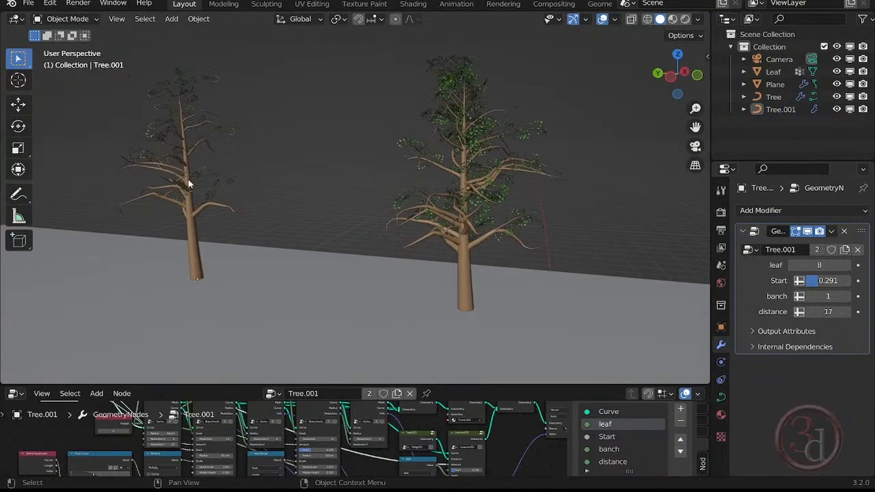
click(188, 179)
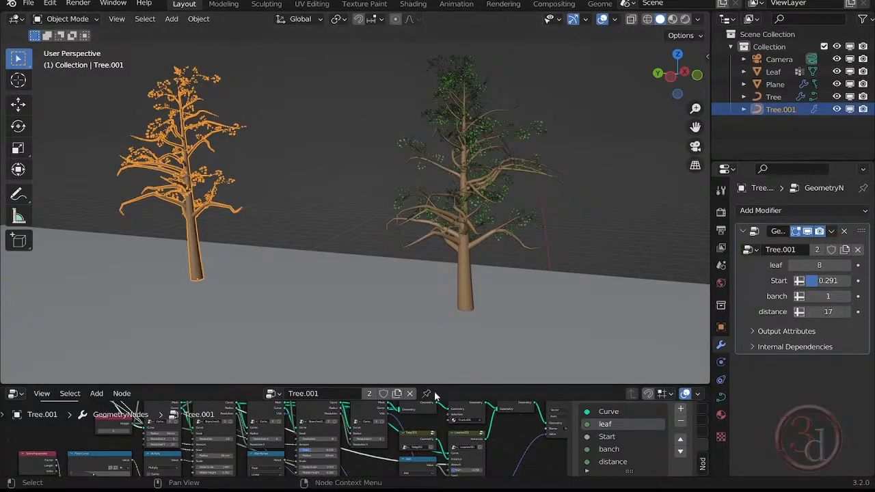
drag(437, 387, 437, 278)
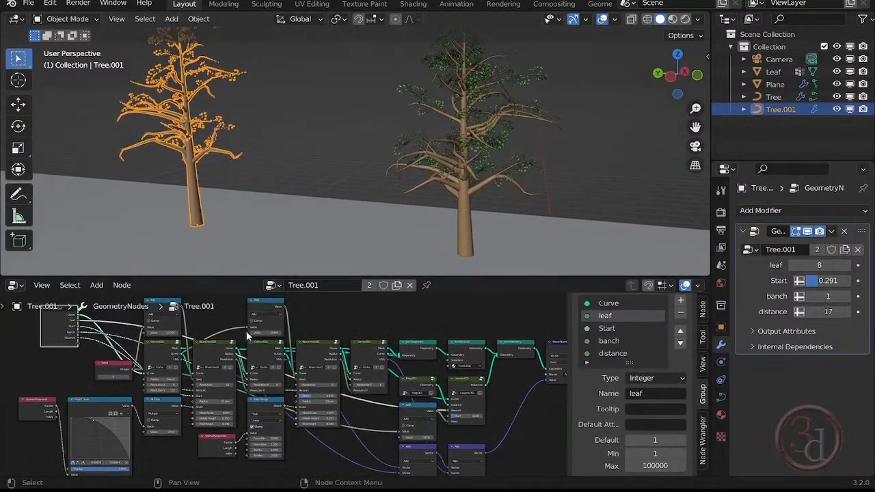
scroll(293, 395, up, 4)
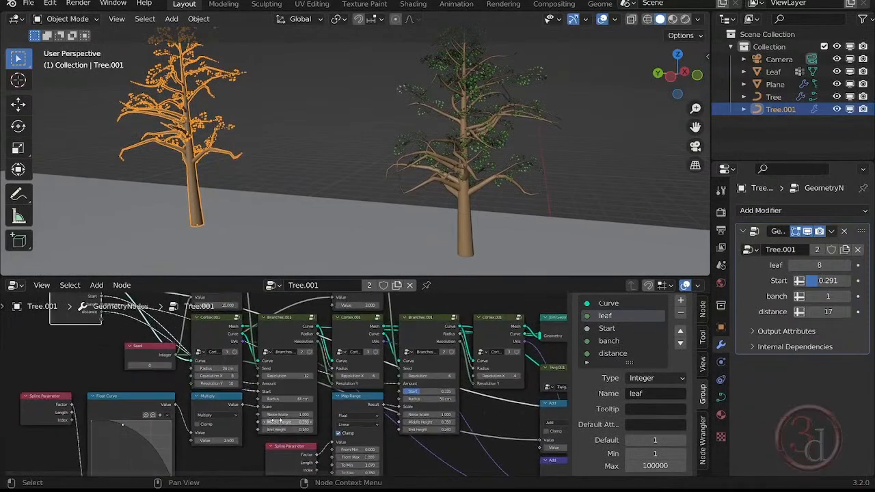
scroll(279, 420, up, 1)
middle_drag(344, 419, 445, 445)
drag(355, 459, 152, 365)
middle_drag(389, 432, 406, 351)
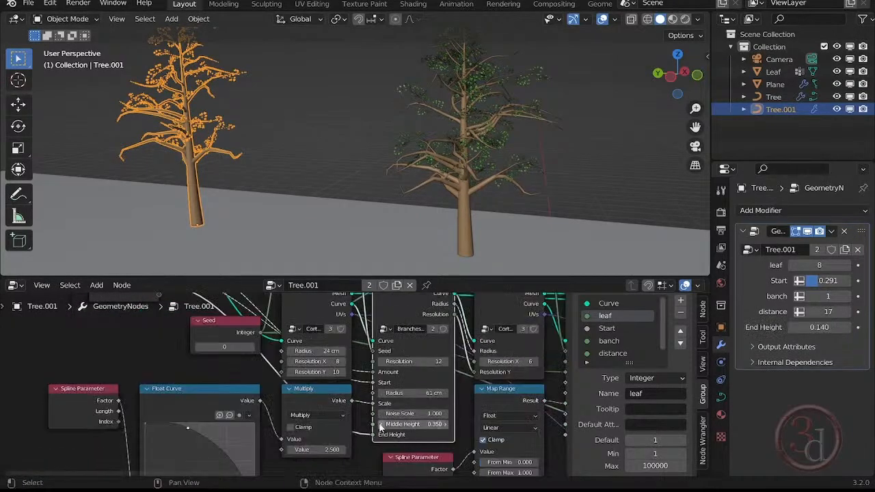
drag(373, 431, 160, 396)
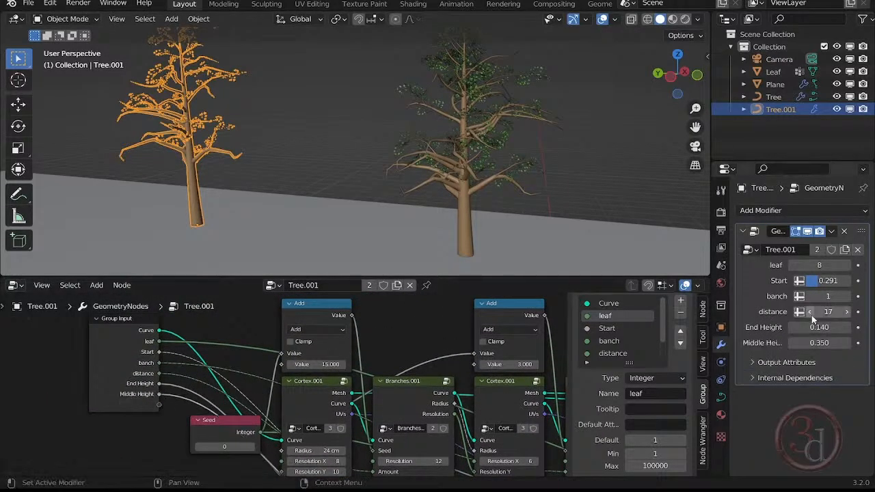
- Try different branch heights on the rear tree, settling on End Height 0.320 and Middle Height 0.970
drag(816, 328, 874, 327)
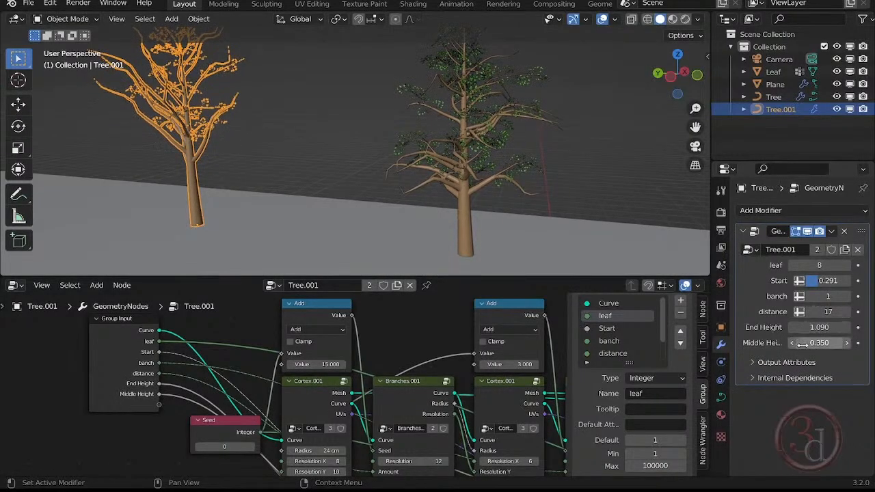
drag(819, 343, 759, 328)
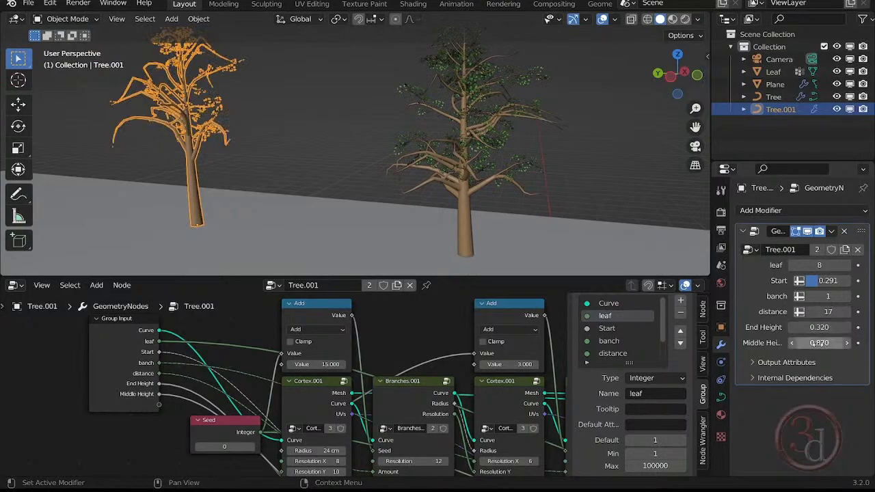
mouse_move(820, 343)
mouse_down()
mouse_move(852, 343)
mouse_move(836, 344)
mouse_up()
shift+middle_drag(239, 121, 257, 165)
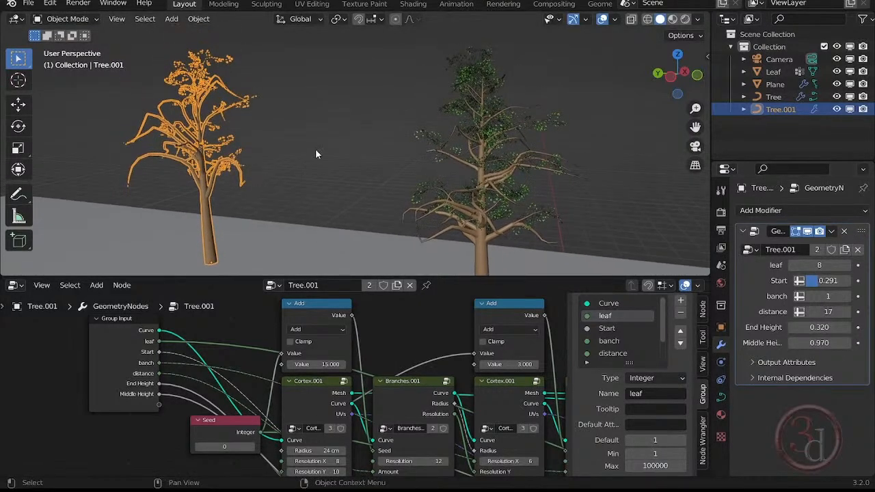
- Select the front tree and compare its branch shape with the rear tree's
click(315, 149)
middle_drag(323, 151, 343, 163)
scroll(344, 164, down, 2)
click(427, 211)
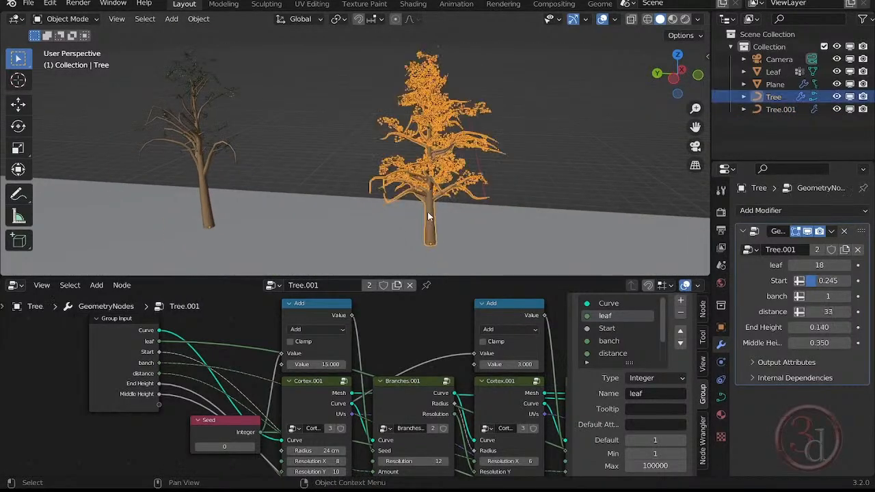
middle_drag(505, 239, 483, 246)
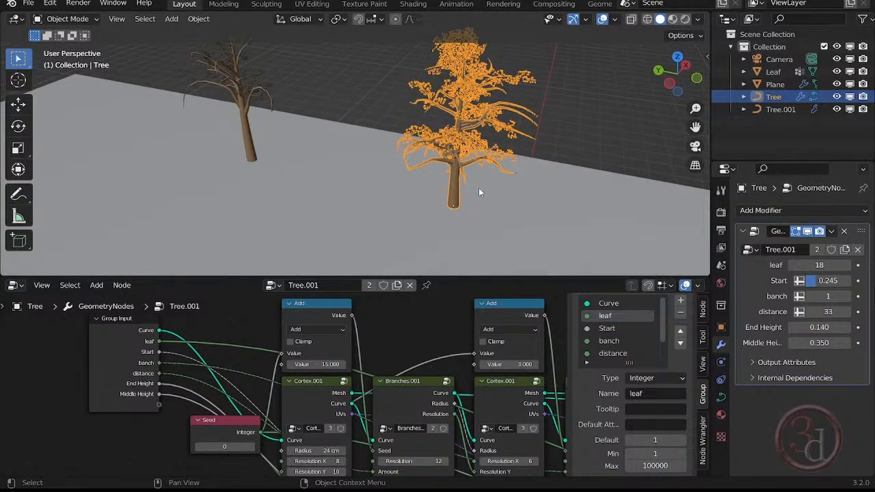
- Duplicate the front tree and move the copy along the global Y axis to stand between the two existing trees
middle_drag(479, 192, 458, 225)
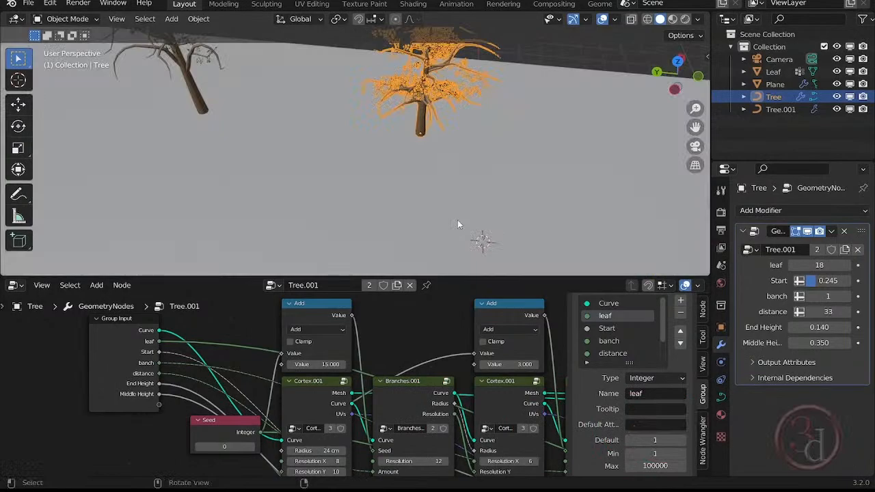
shift+middle_drag(430, 96, 451, 152)
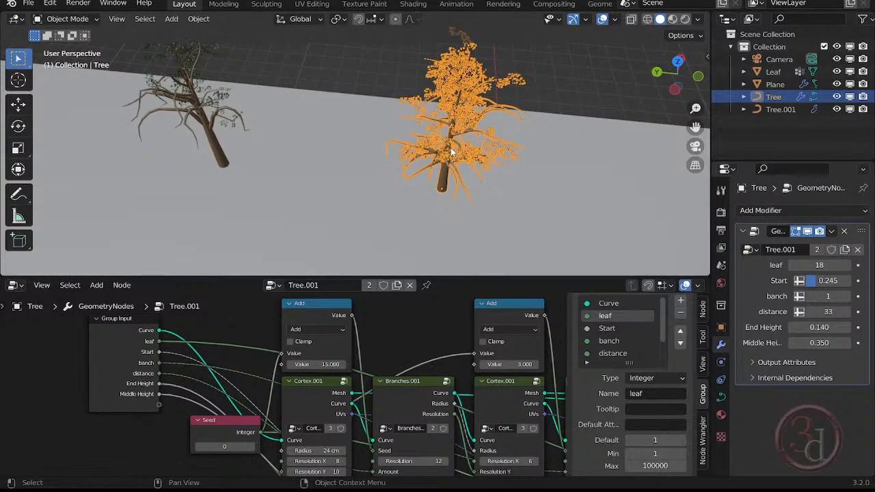
key(shift+d)
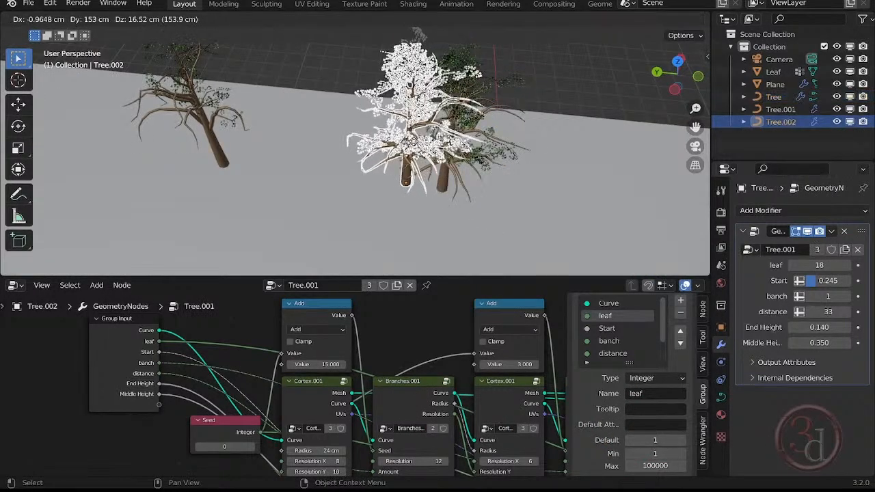
key(y)
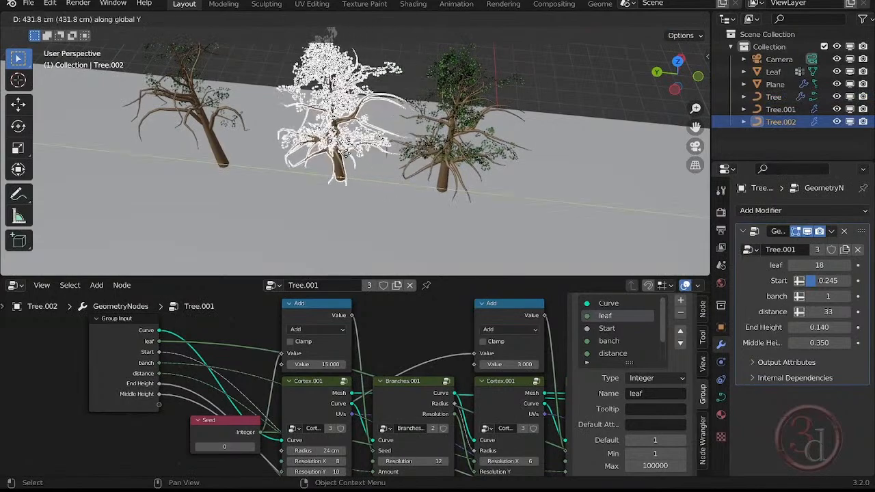
click(334, 155)
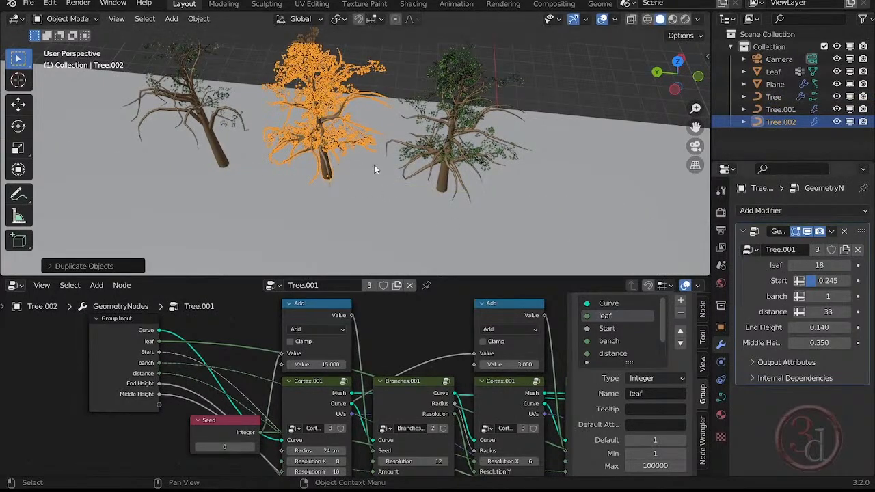
- Rotate the copied tree about the global Z axis and scale it up until it is clearly taller than both neighbouring trees
key(r)
key(z)
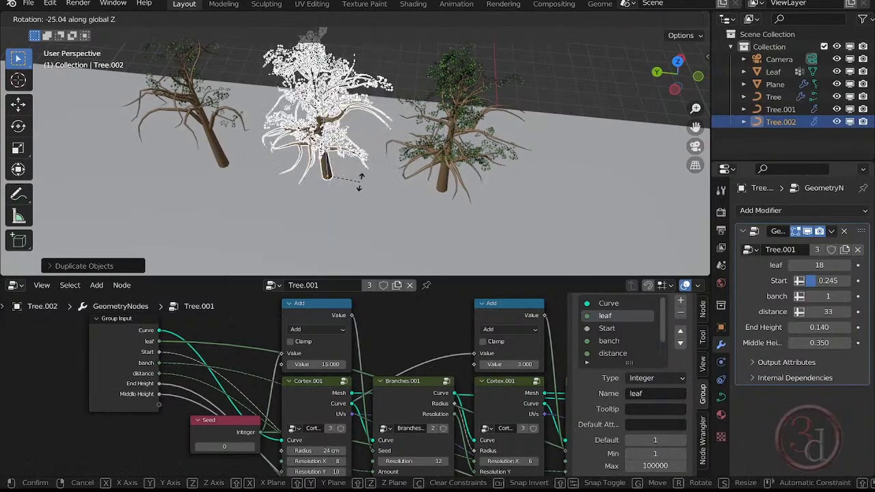
click(361, 215)
key(s)
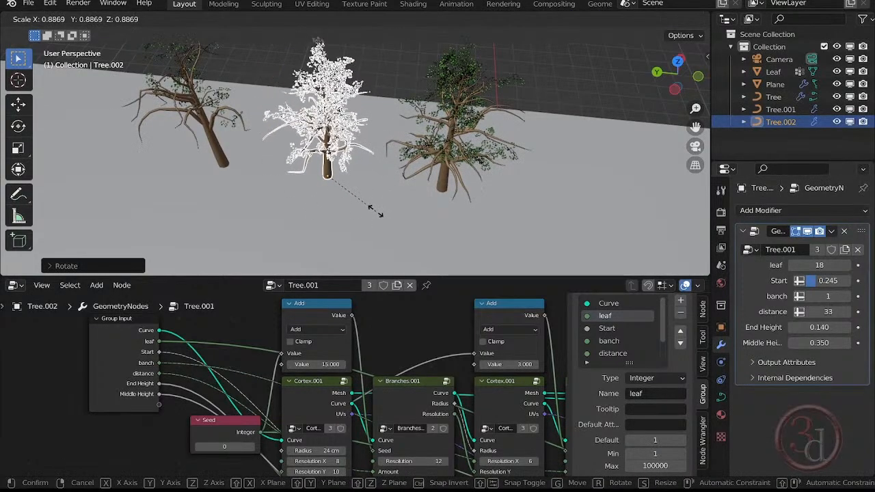
click(375, 214)
middle_drag(390, 209, 377, 227)
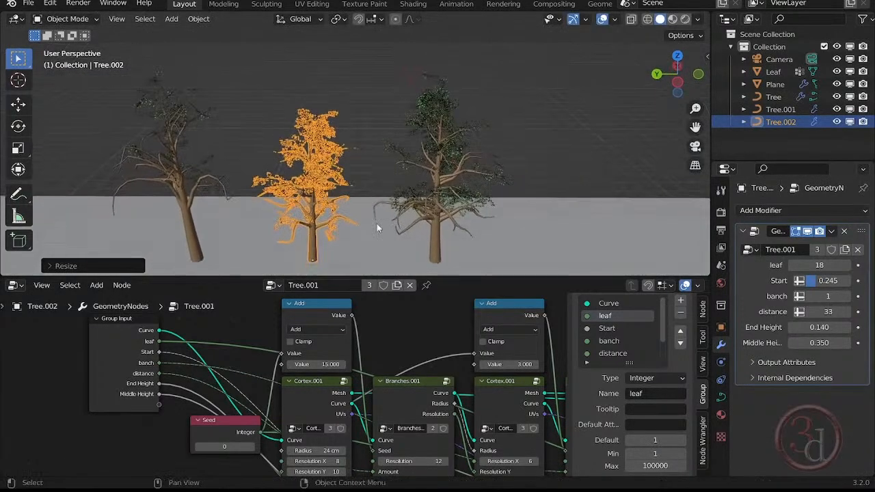
key(s)
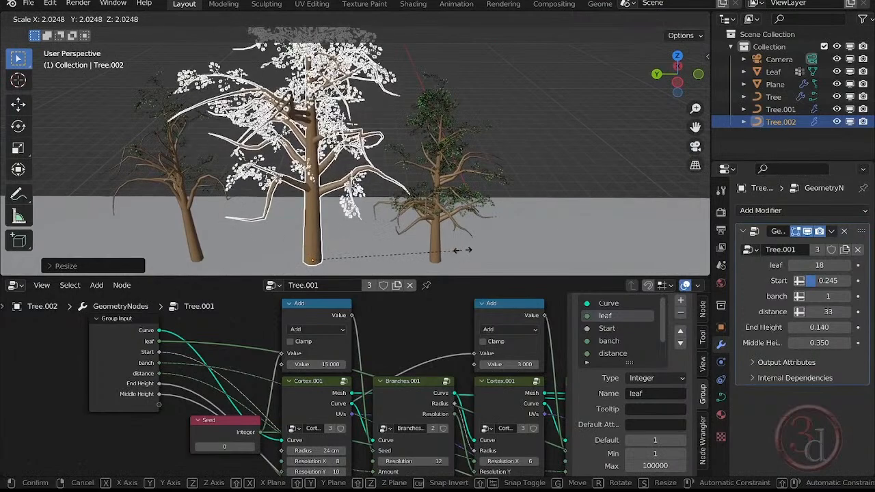
click(433, 258)
click(530, 122)
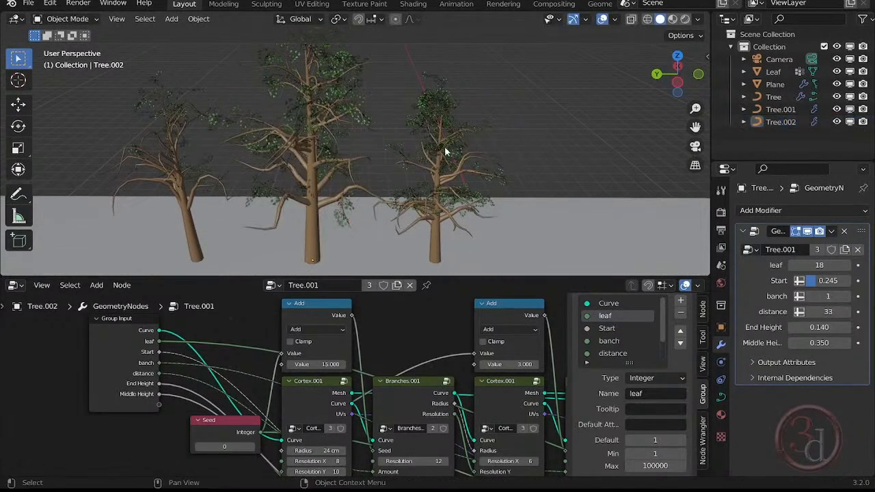
- Select the tall middle tree and set its distance to 23 and Middle Height to -0.310
scroll(441, 155, down, 2)
middle_drag(434, 195, 397, 127)
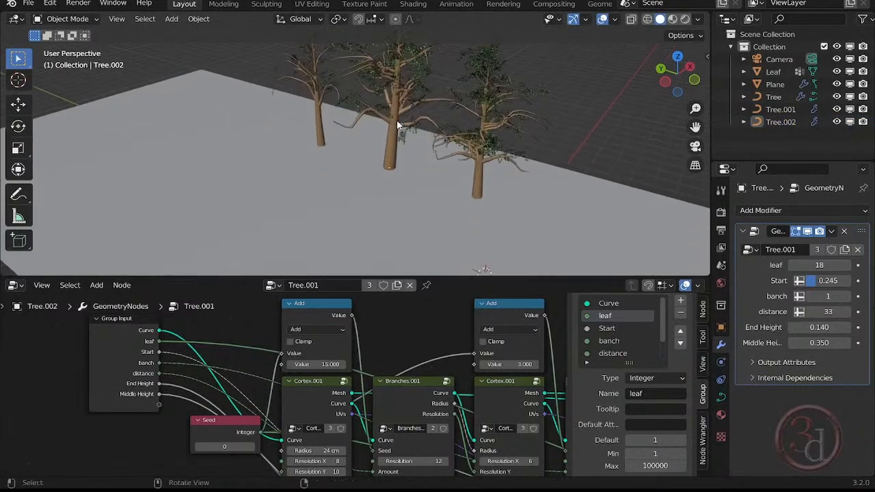
click(396, 125)
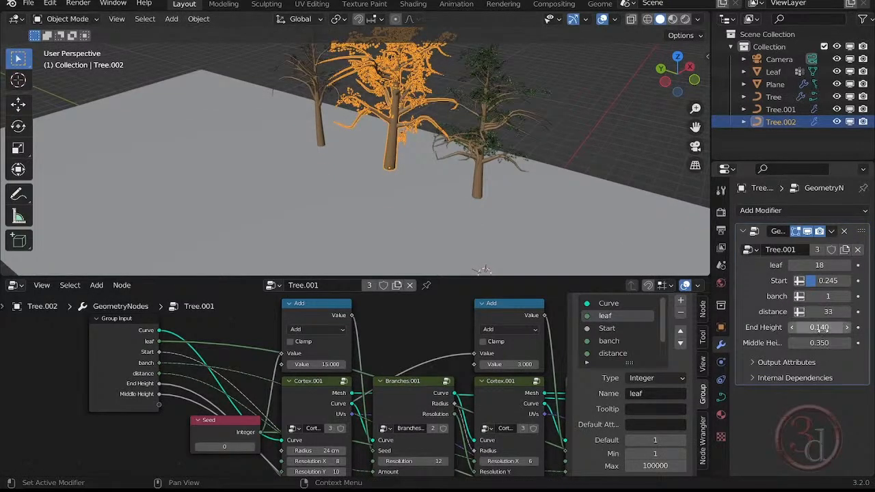
drag(824, 312, 776, 311)
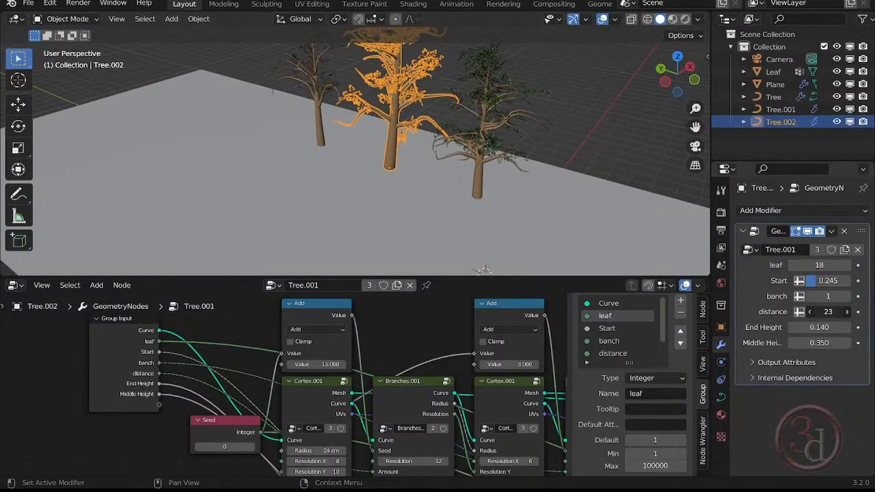
middle_drag(475, 178, 493, 179)
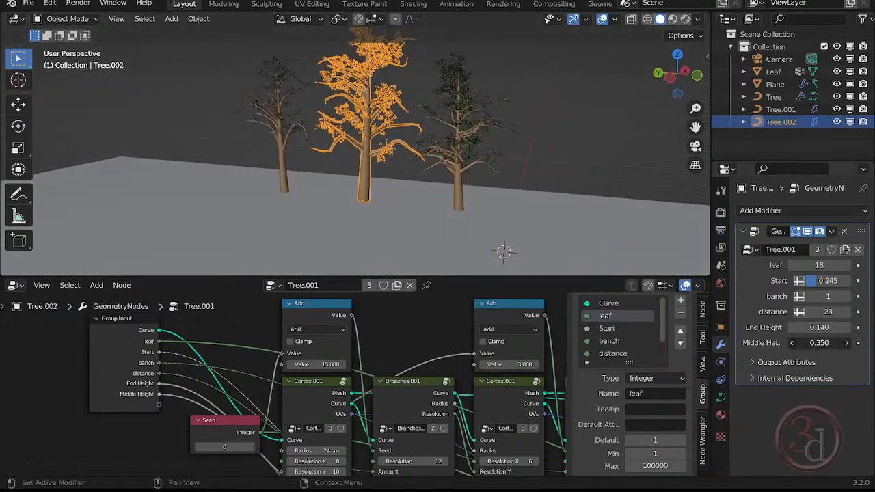
drag(819, 343, 786, 342)
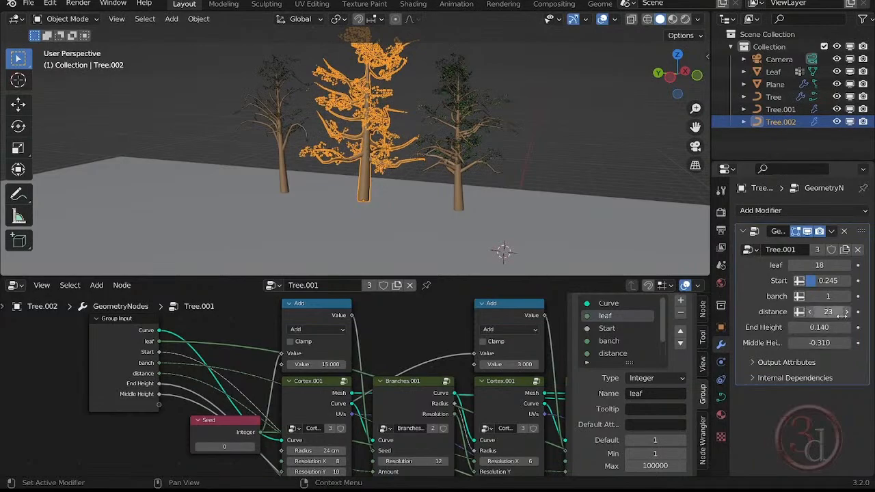
- Set the middle tree's Start to 0.257 and leaf to 12, then deselect it and compare the three trees
mouse_move(840, 281)
mouse_down()
mouse_move(858, 281)
mouse_move(841, 281)
mouse_up()
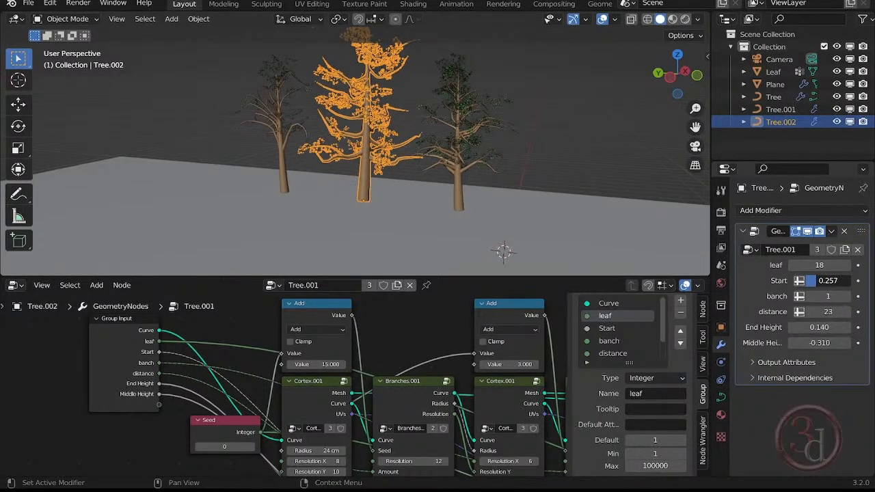
middle_drag(449, 119, 418, 136)
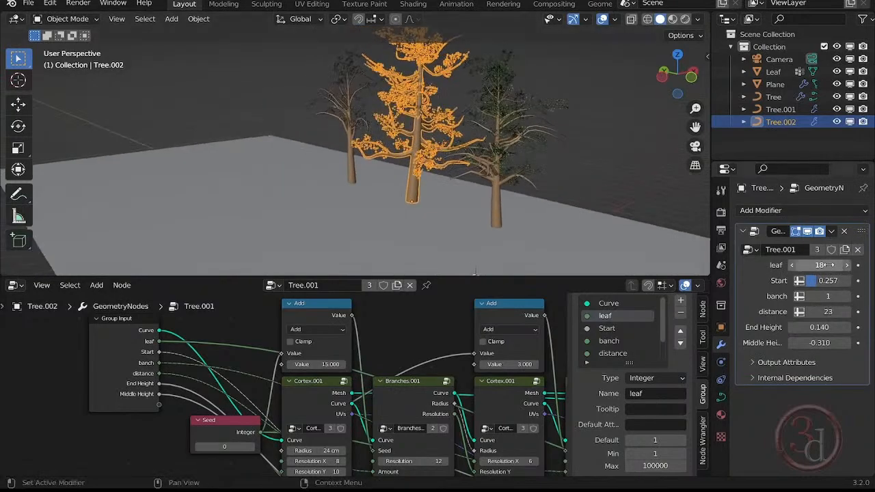
drag(828, 265, 818, 265)
middle_drag(526, 160, 582, 146)
click(582, 146)
middle_drag(501, 117, 477, 86)
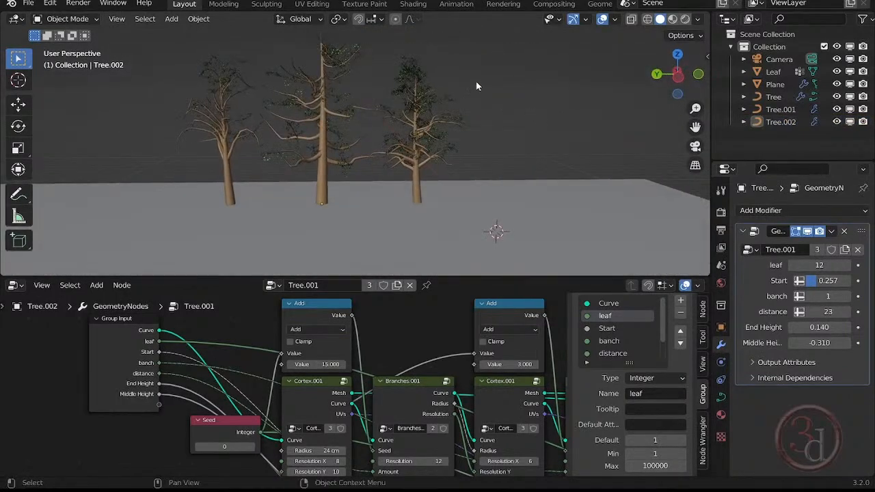
middle_drag(358, 155, 355, 134)
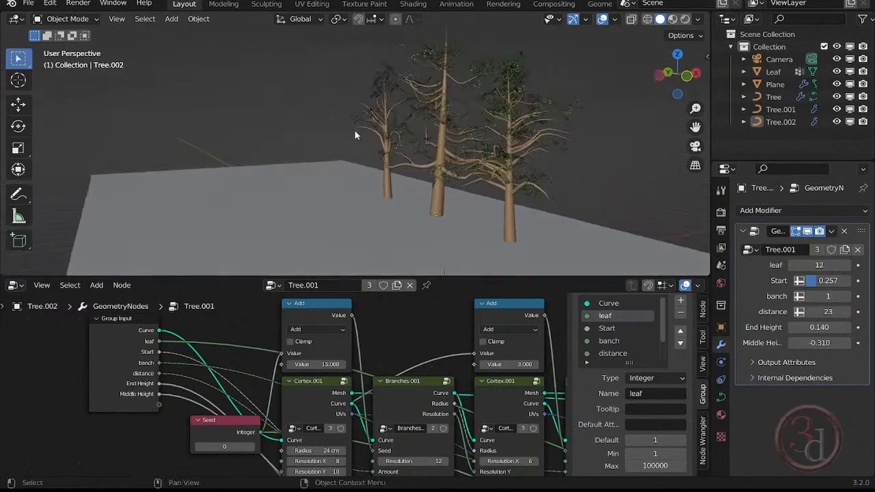
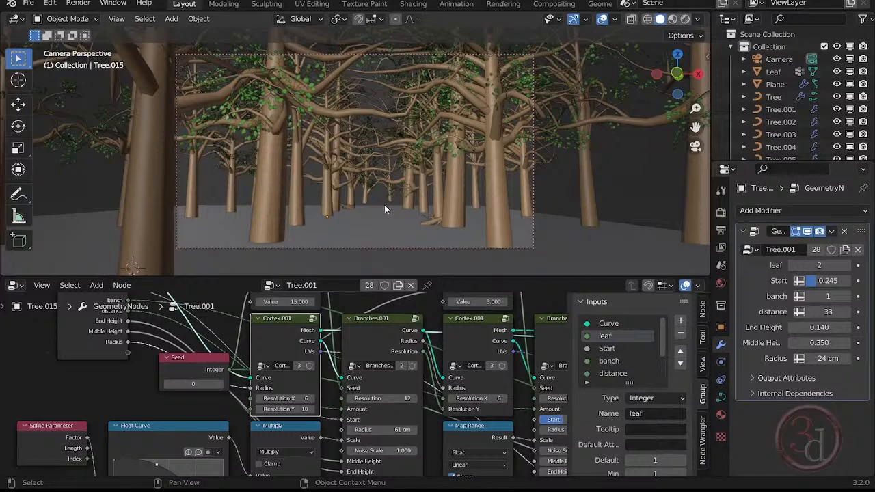
- Preview the scene's materials, set leaf to 28 on the sparse mid-distance tree near the centre, deselect it and switch to rendered shading
click(673, 19)
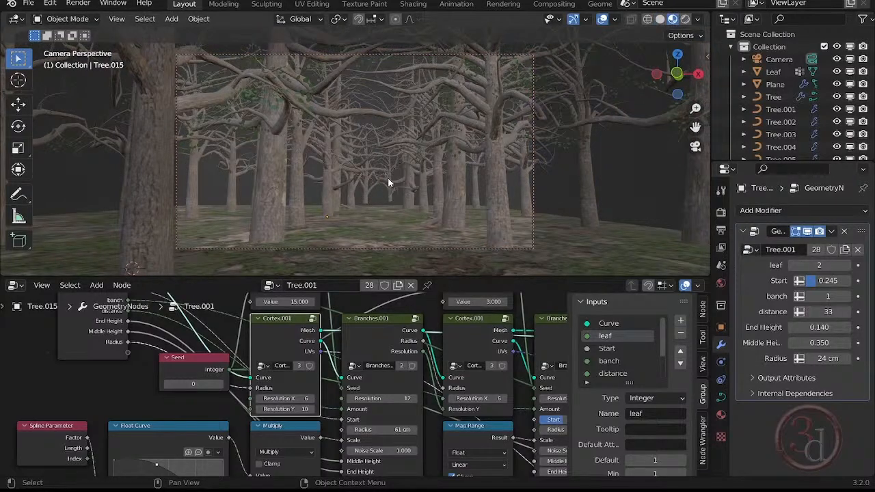
click(356, 158)
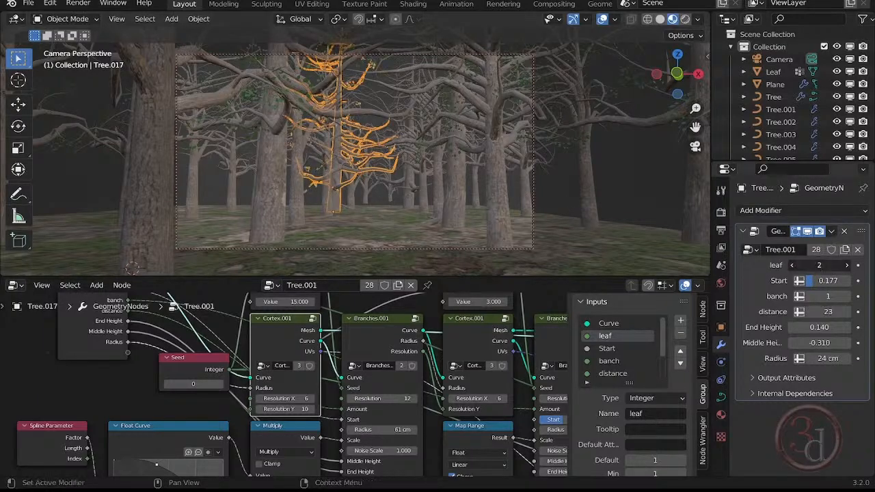
drag(819, 265, 838, 266)
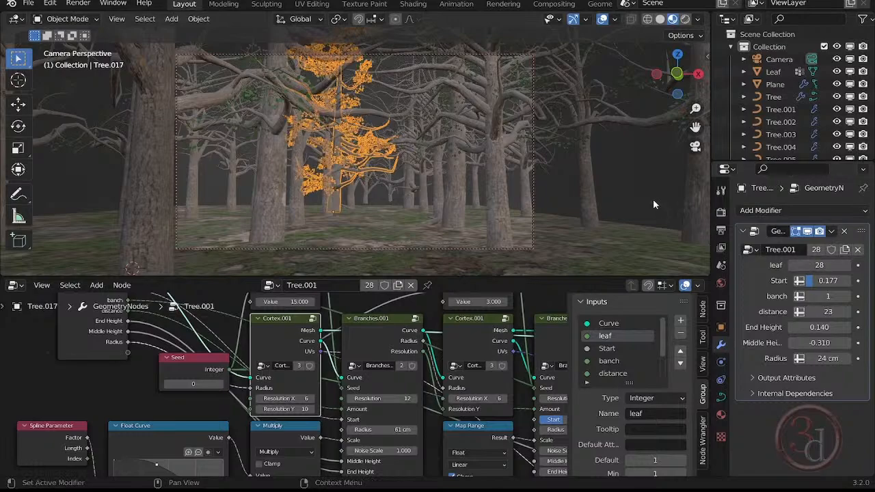
click(639, 186)
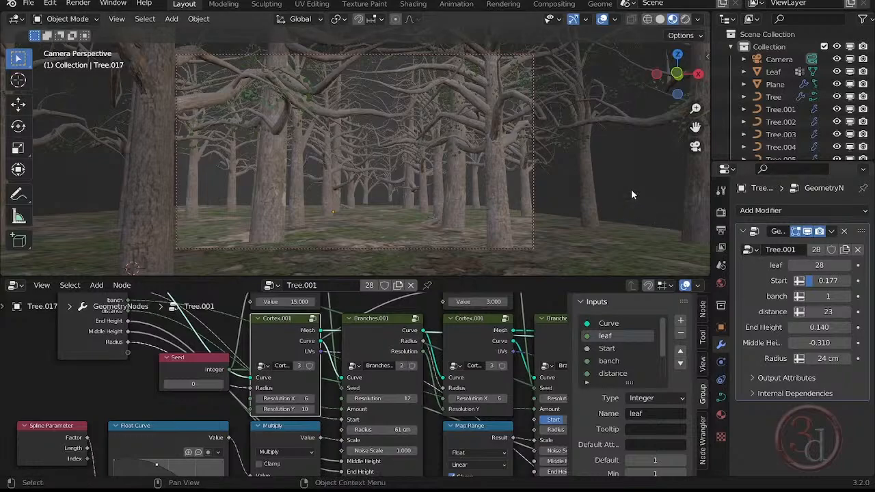
click(685, 19)
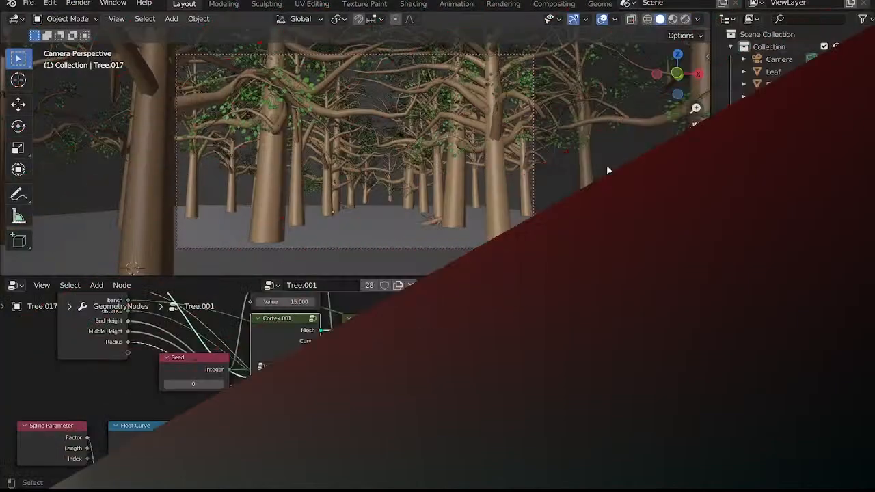
- Enlarge the 3D viewport in front view and add a Sun light to the scene
key(grave)
click(555, 137)
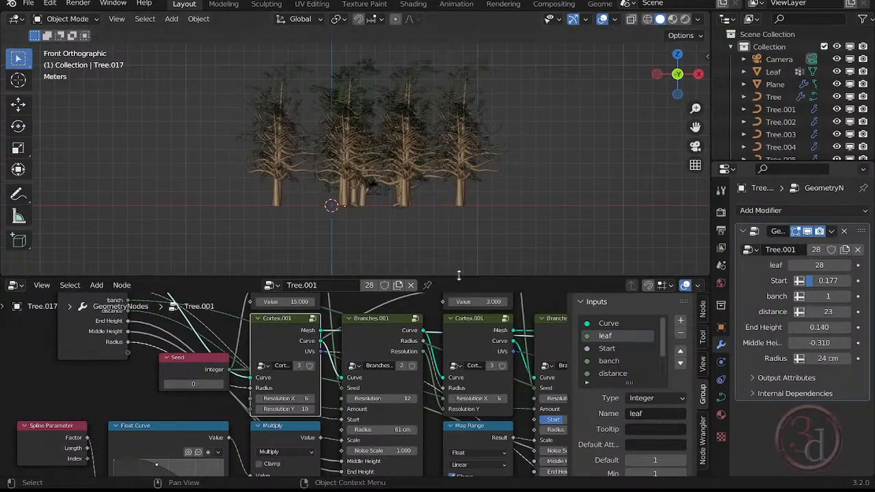
drag(459, 275, 476, 393)
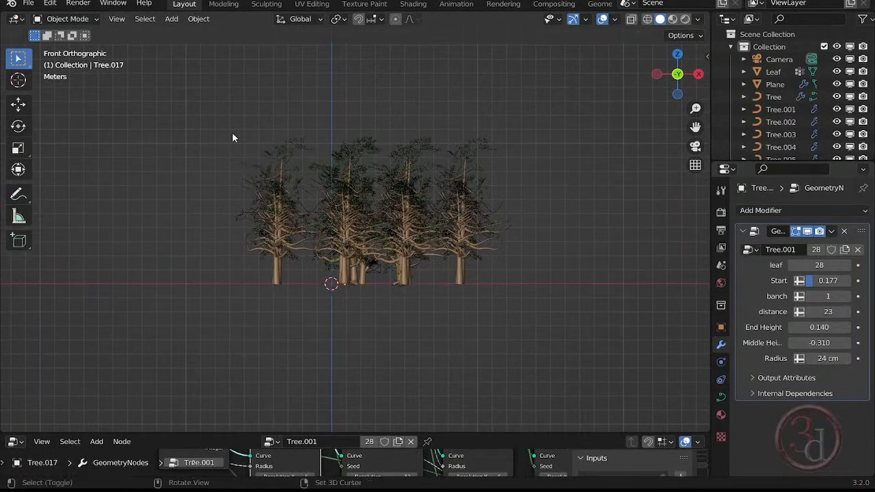
key(shift+a)
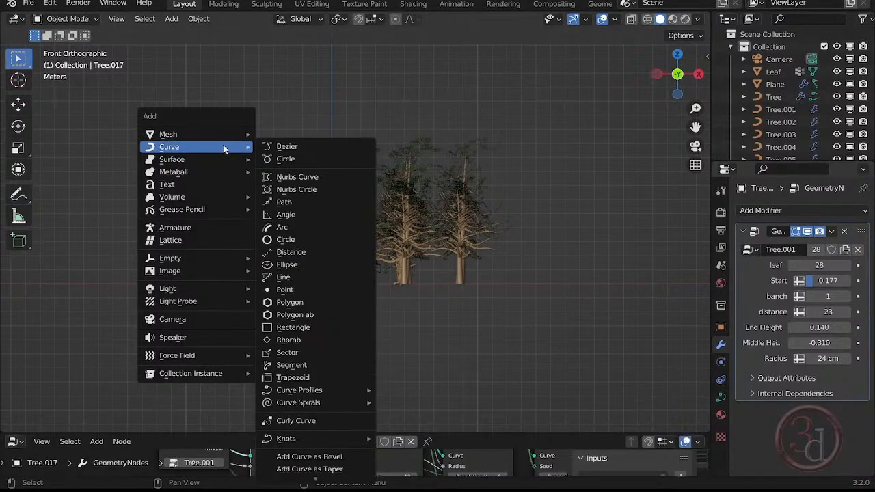
mouse_move(219, 292)
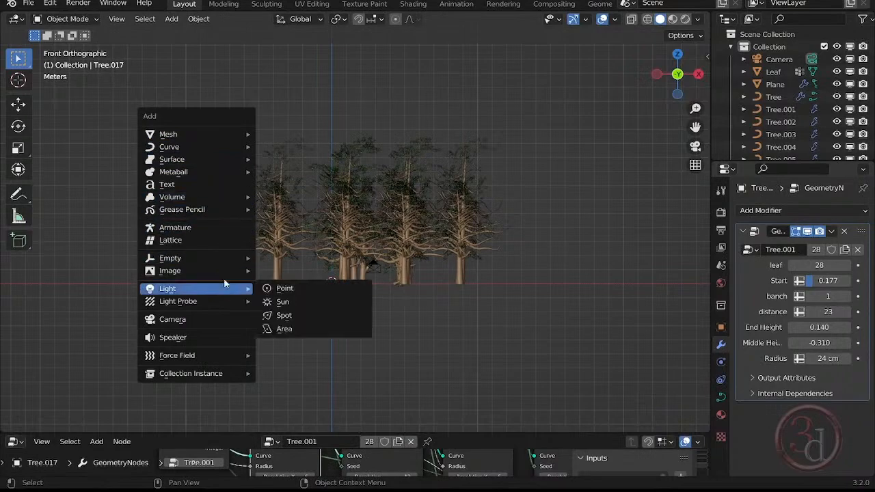
click(306, 301)
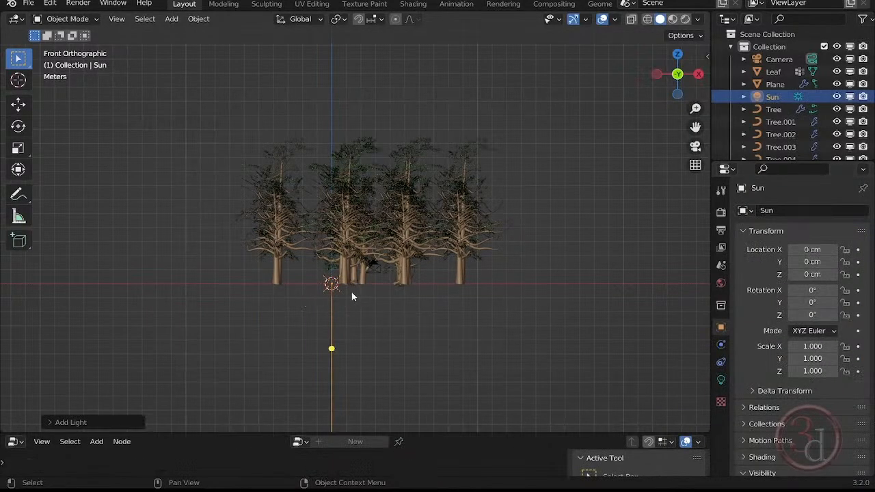
- In front view, move the sun to about X 1386 cm, Z 1418 cm and rotate it about 40.6° around Y towards the trees
middle_drag(375, 308, 502, 307)
key(grave)
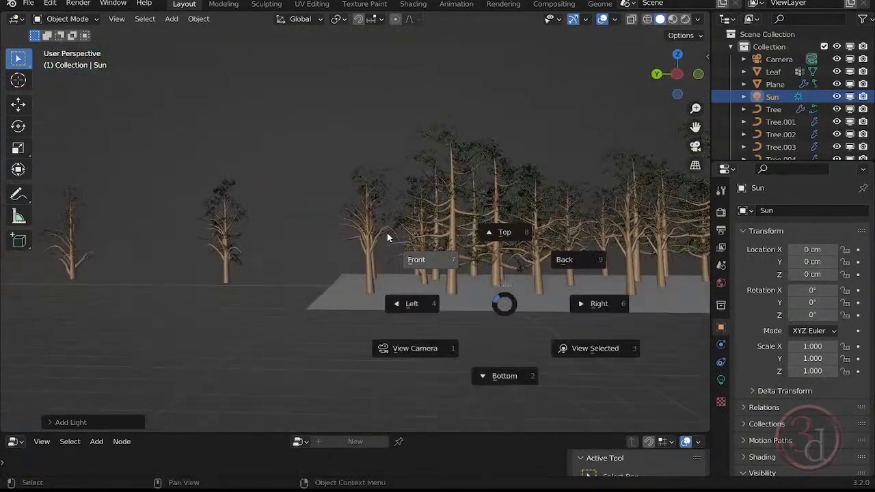
click(386, 237)
key(g)
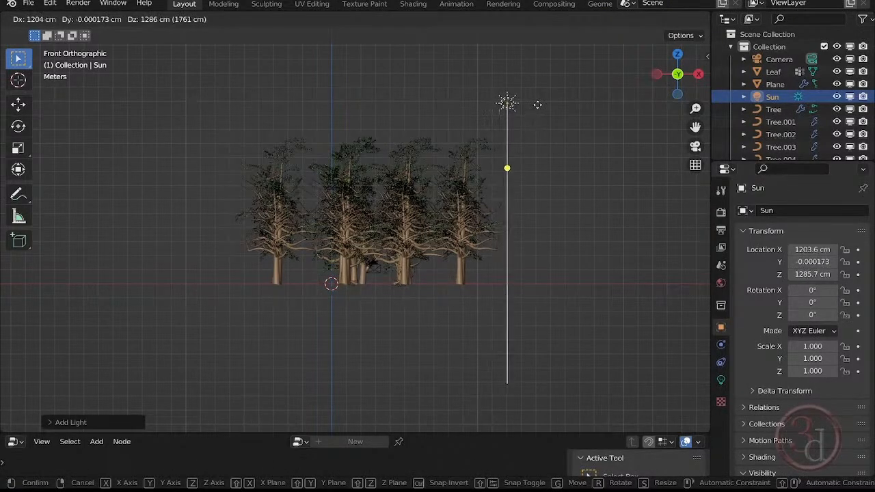
click(565, 89)
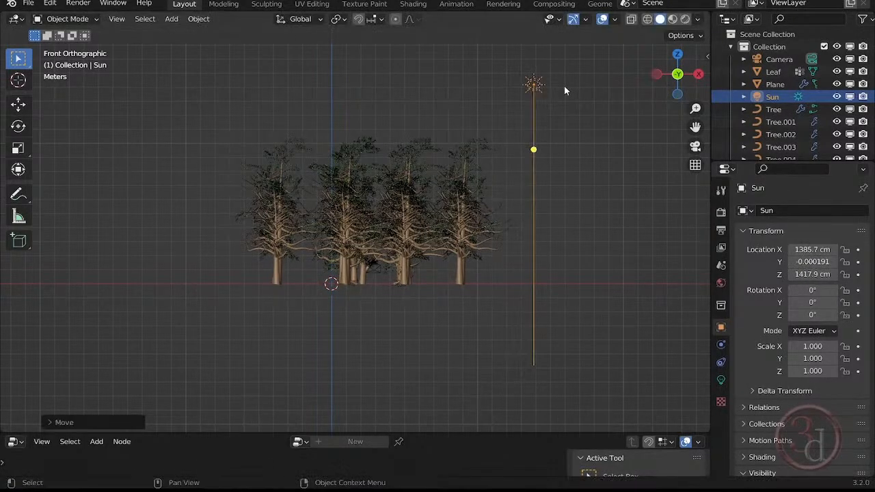
key(r)
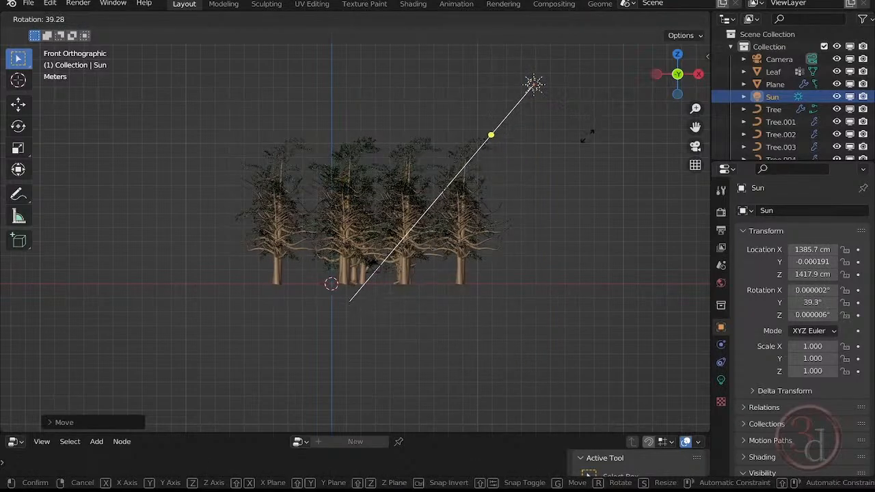
click(586, 139)
- In top view, rotate the sun to about -13.8° around Z and move it beside the ground to about X 2399 cm, Y 240 cm
key(grave)
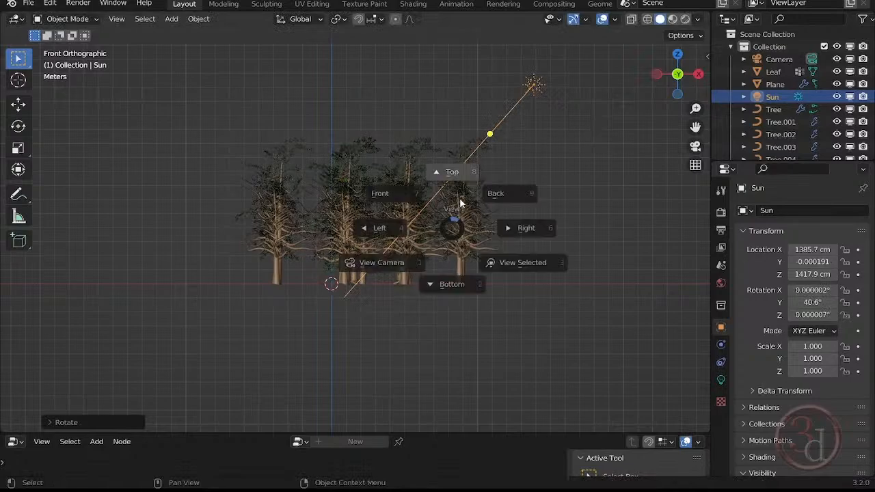
click(460, 149)
scroll(406, 150, down, 7)
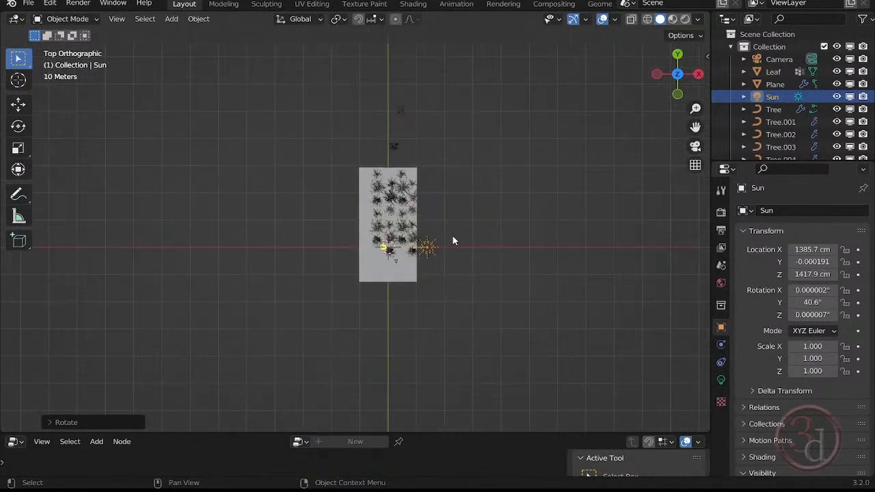
key(g)
click(482, 208)
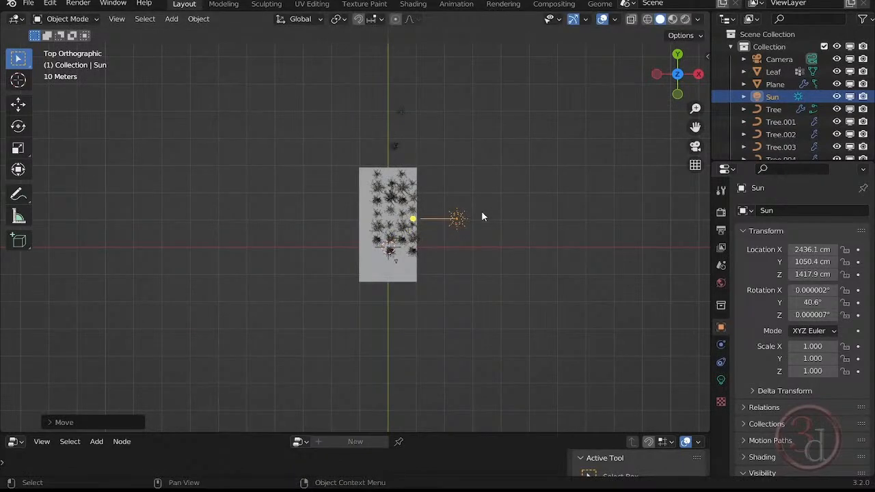
key(r)
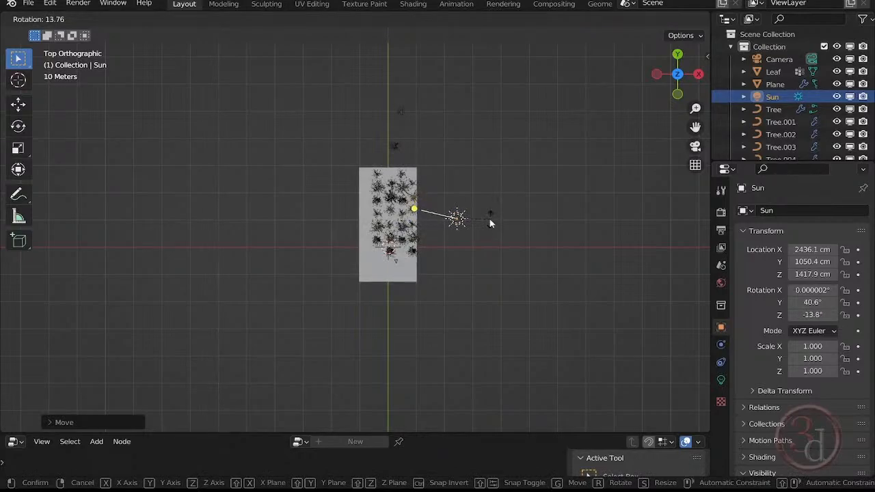
click(489, 219)
key(g)
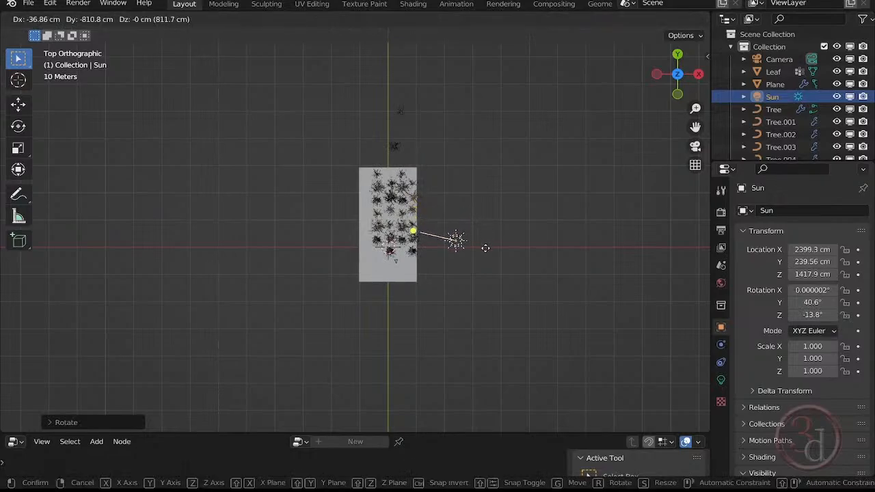
click(484, 247)
- Show the rendered camera view and give the sun a pale yellow colour with hue 0.166 and saturation 0.247
key(grave)
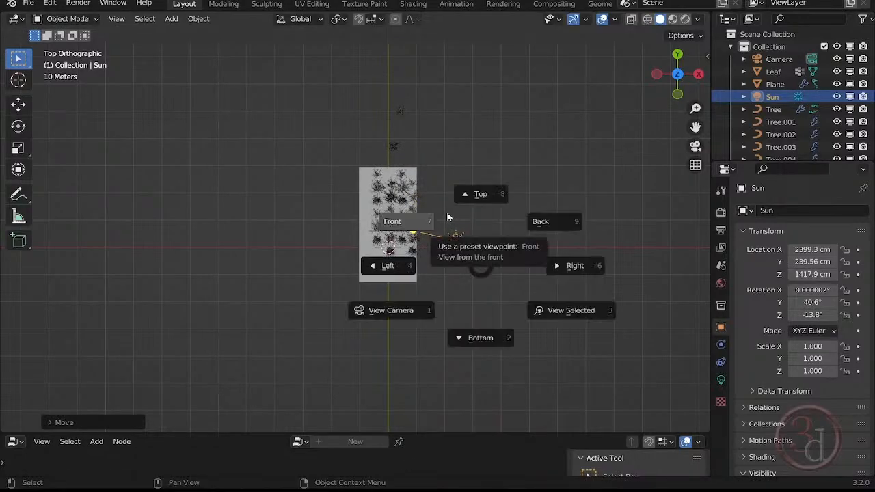
click(405, 309)
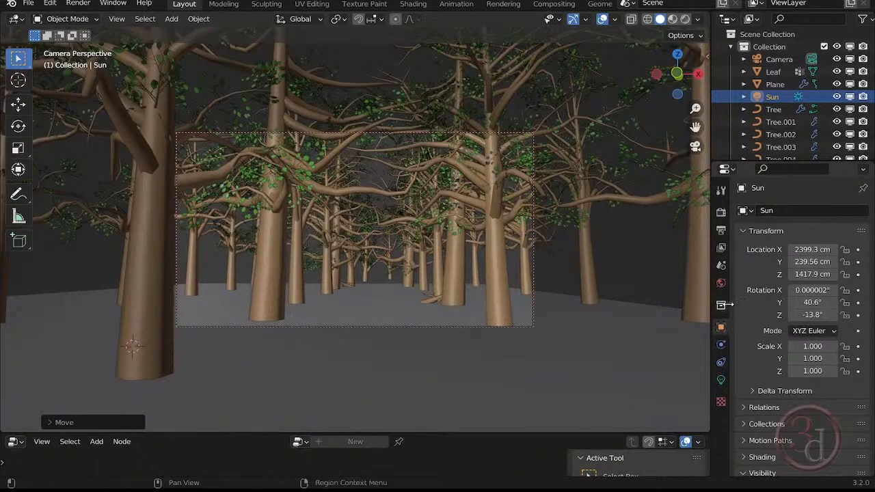
click(721, 380)
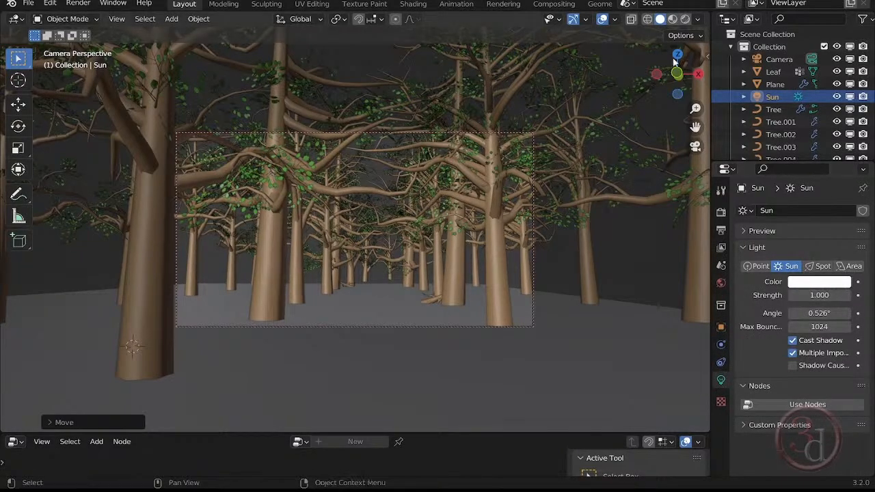
click(685, 19)
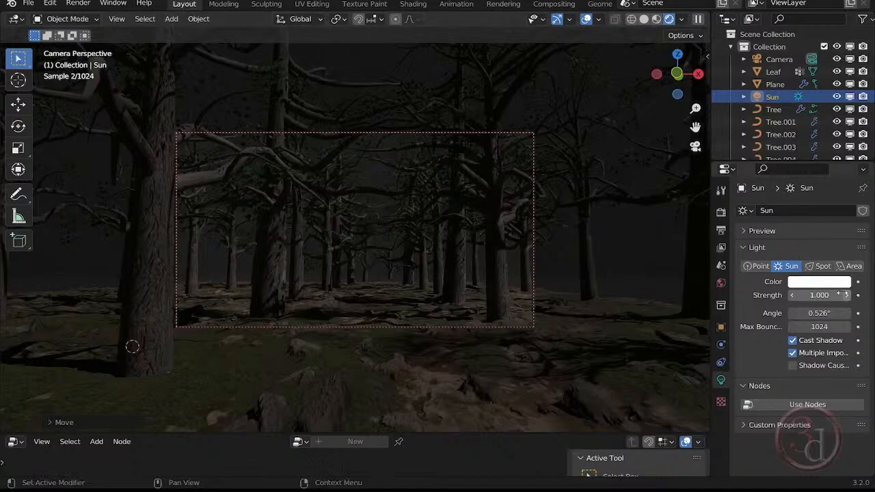
click(823, 283)
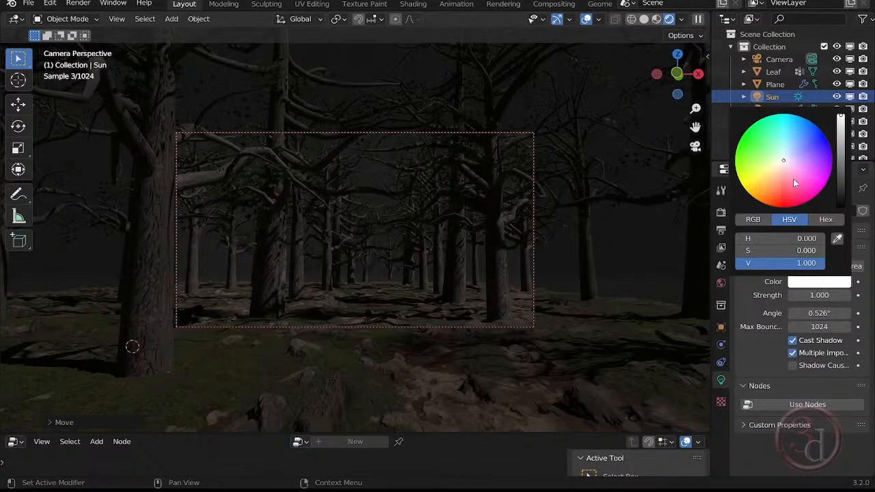
drag(784, 164, 780, 162)
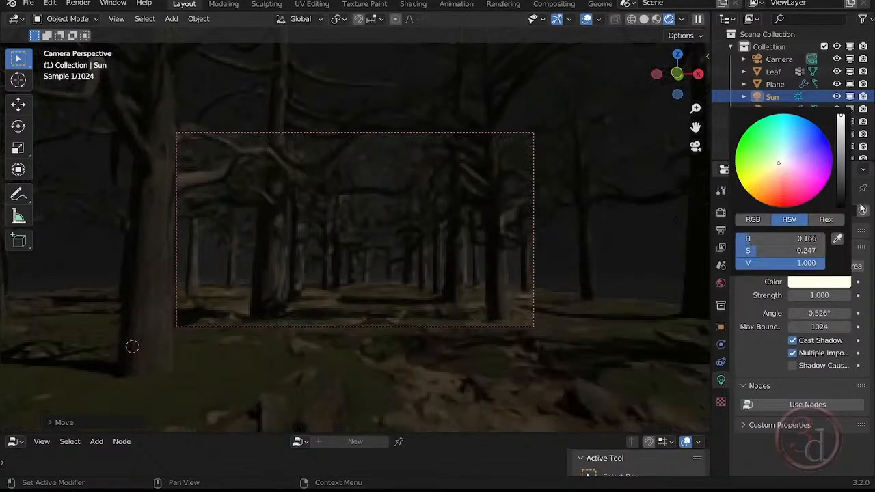
- Try a sun strength of 3
click(821, 295)
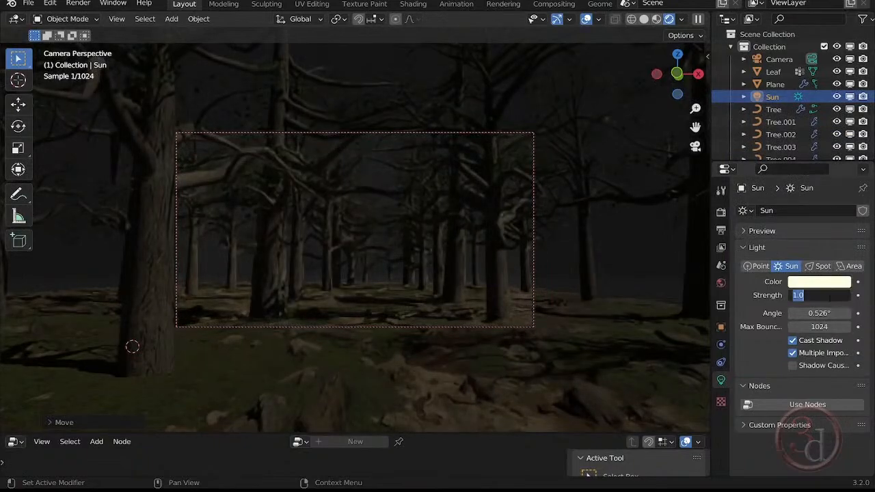
text(3)
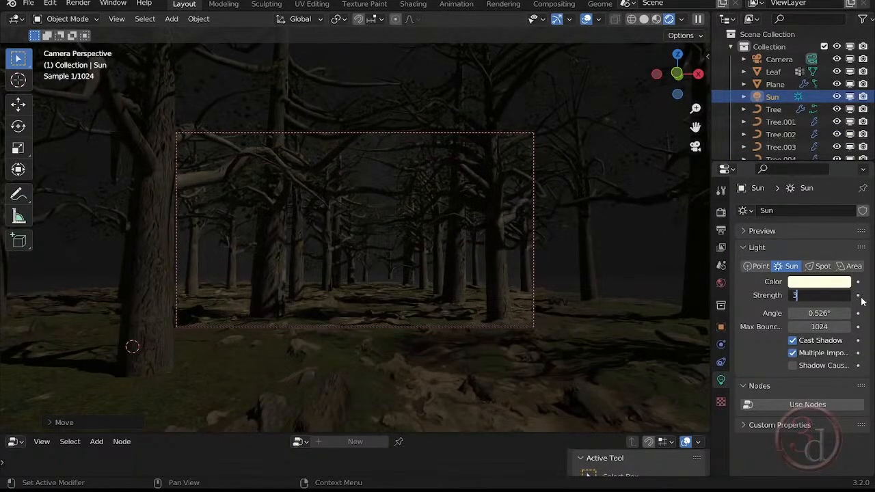
key(Return)
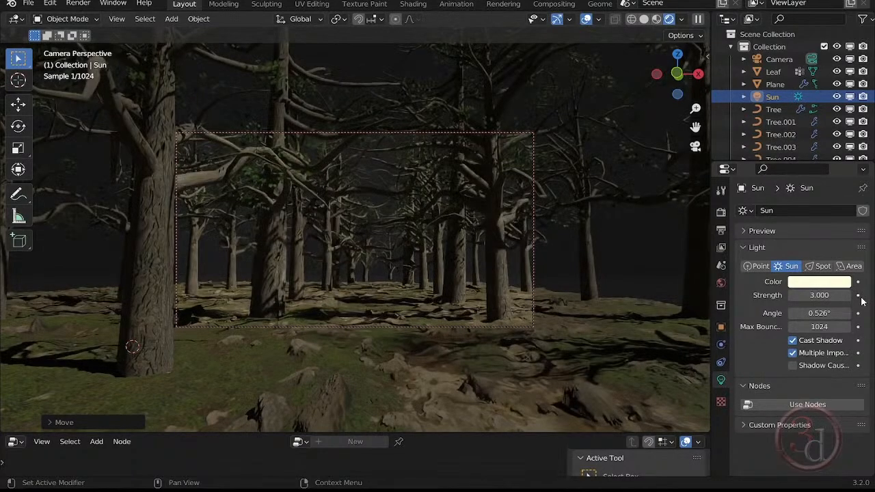
- Set the sun's strength to 5
double_click(821, 295)
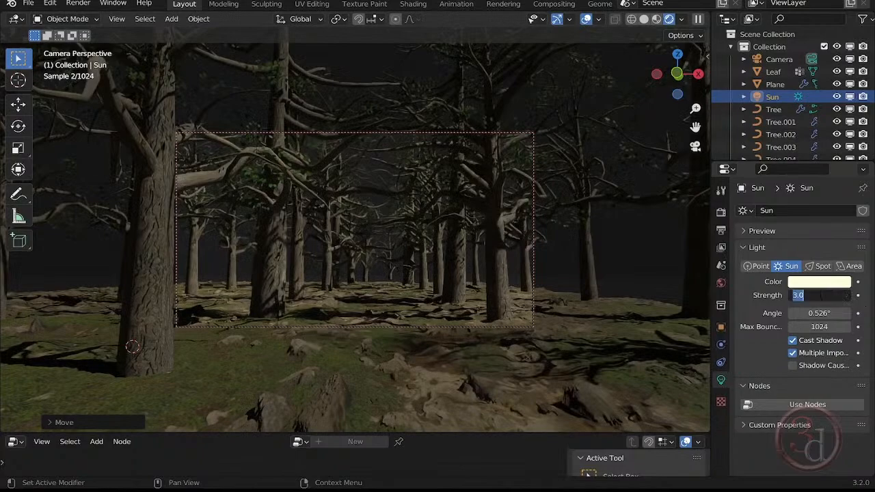
text(5)
key(Return)
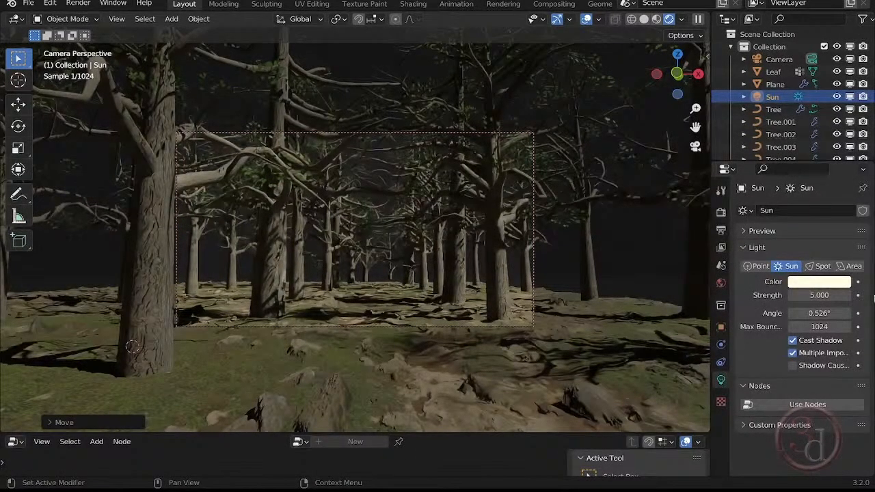
- Select the small farthest tree at the centre, lower it about 46 cm along the global Z axis onto the ground, and deselect it
click(398, 283)
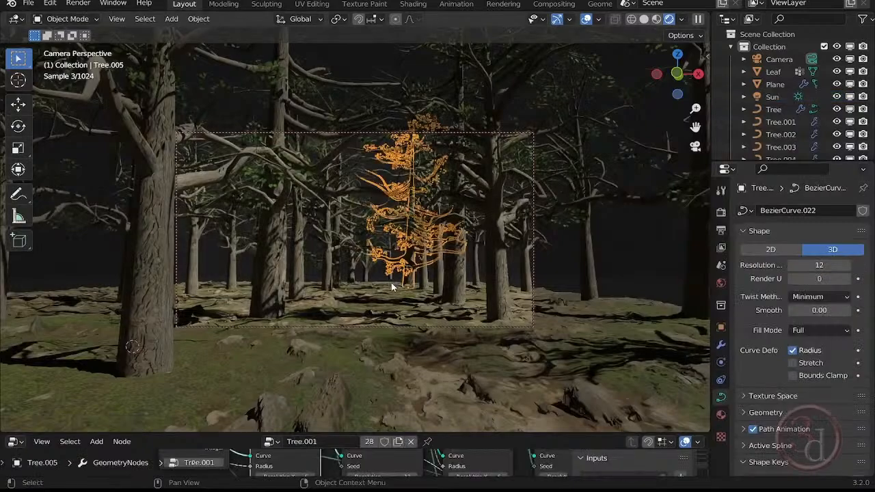
click(383, 276)
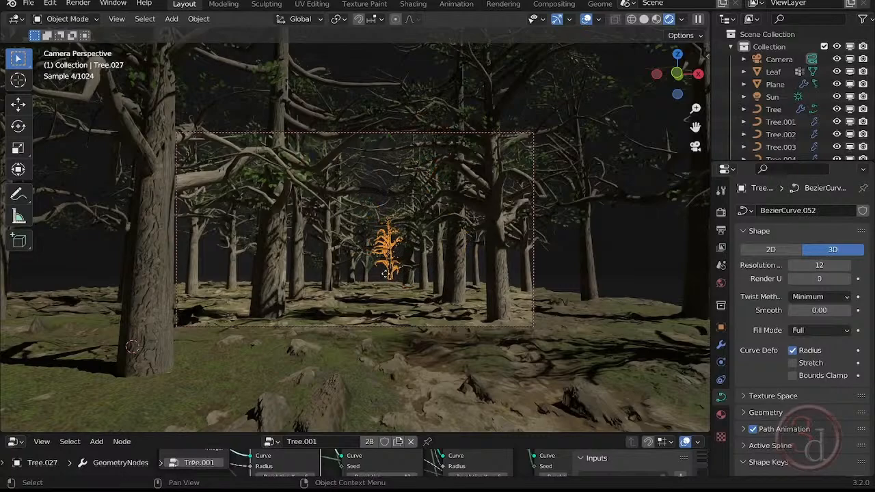
key(g)
key(z)
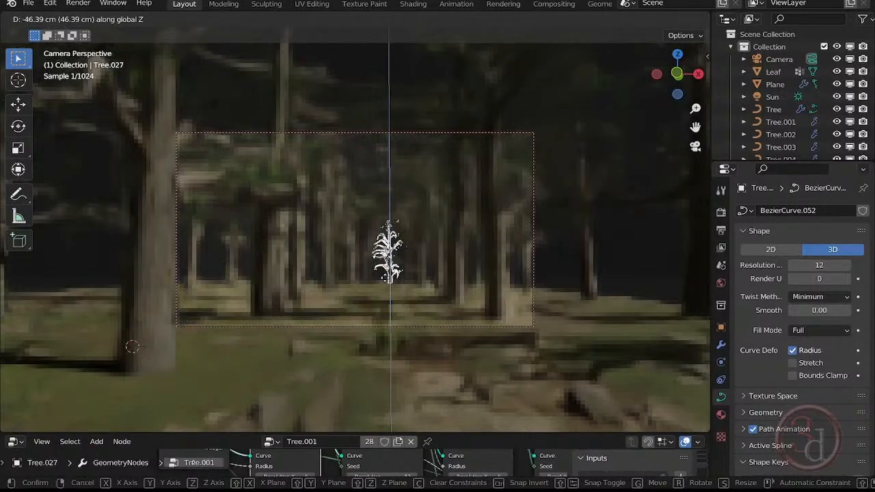
click(621, 269)
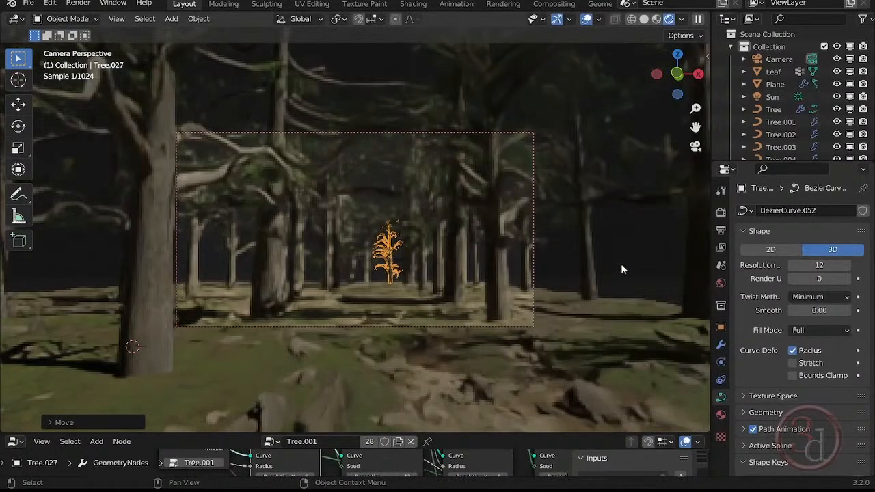
click(621, 269)
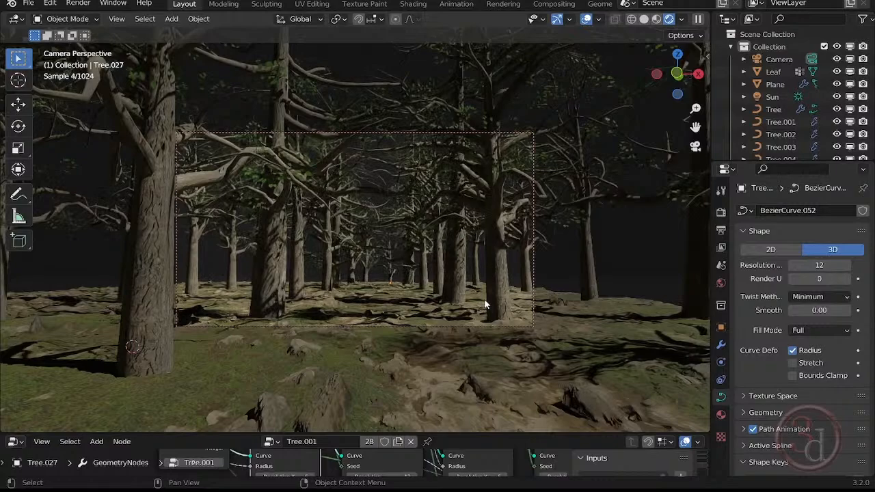
- Set the render output's resolution percentage to 60%
click(722, 232)
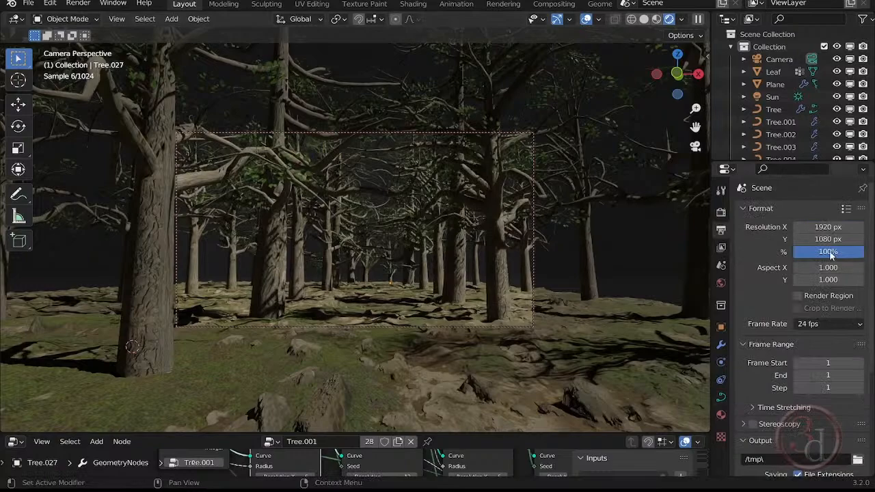
click(830, 253)
text(60)
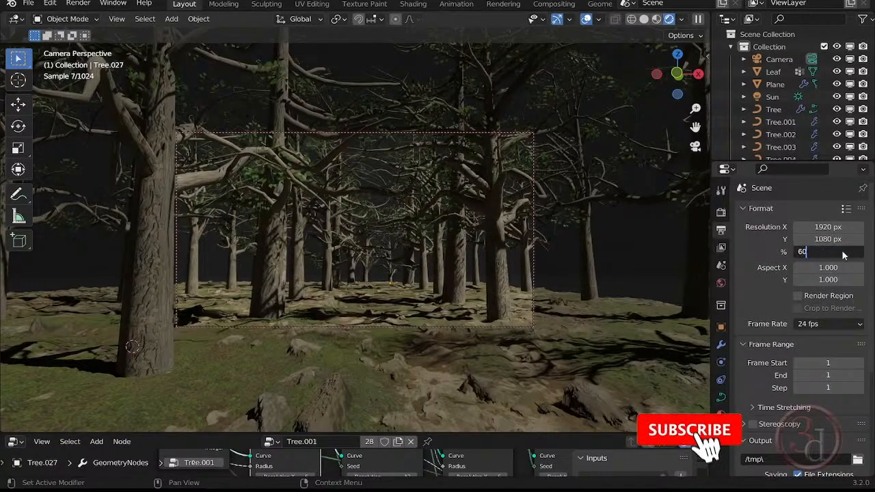
key(Return)
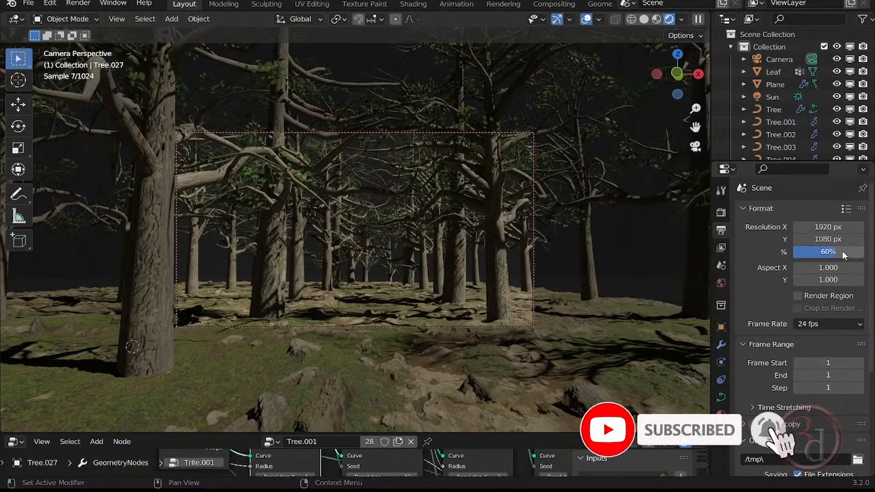
- Switch to solid shading, use a Sky Texture as the world background colour, and return to rendered shading
click(644, 18)
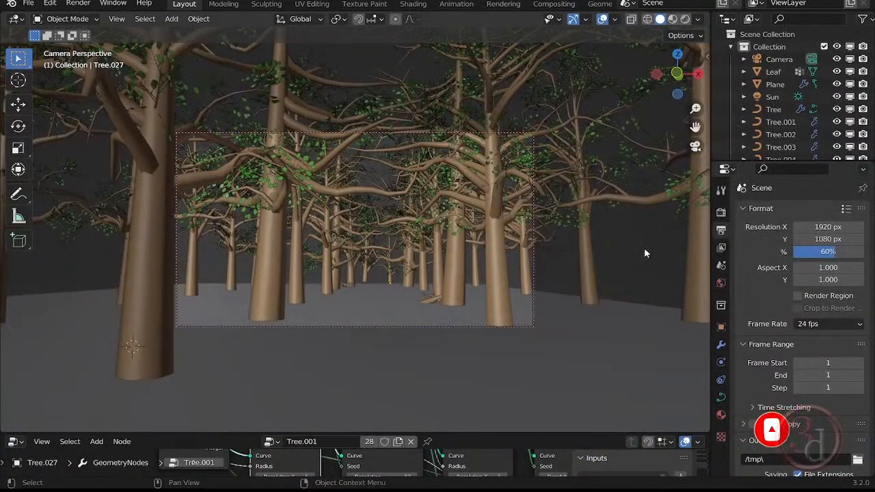
click(721, 283)
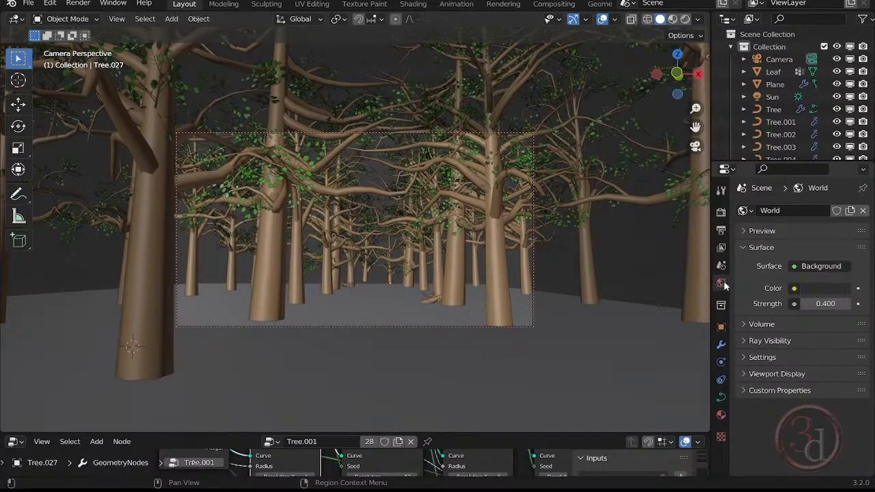
click(795, 288)
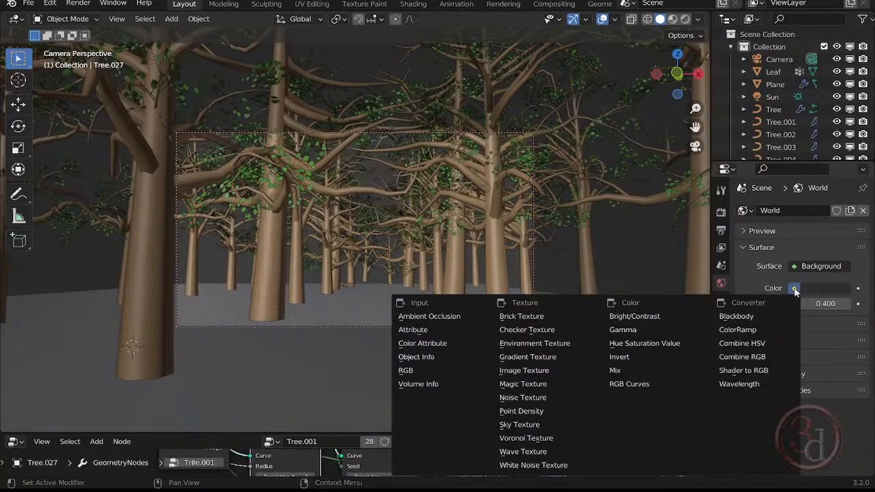
click(531, 426)
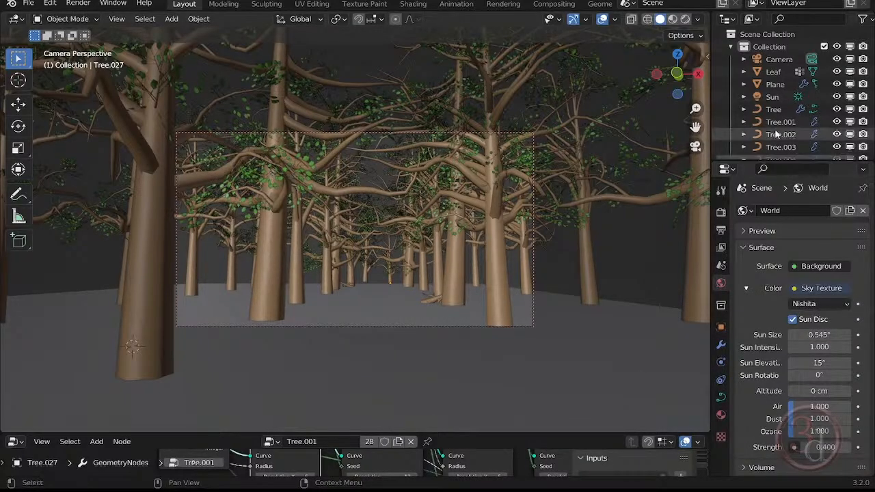
click(686, 19)
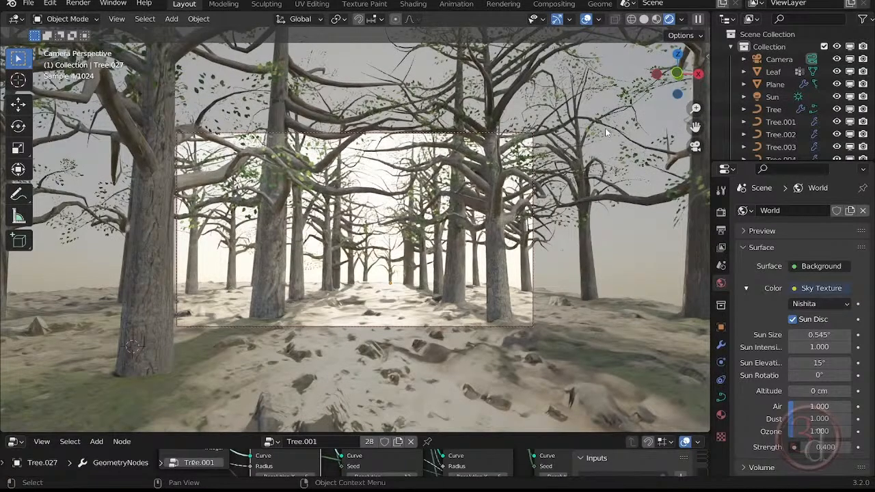
- Try sun rotations of 30° and 60° in the world's Sky Texture
click(819, 375)
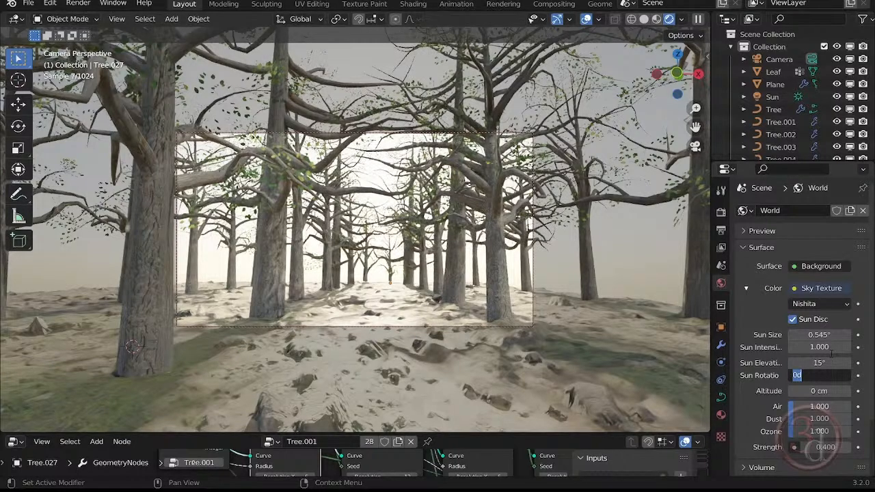
text(30)
key(Return)
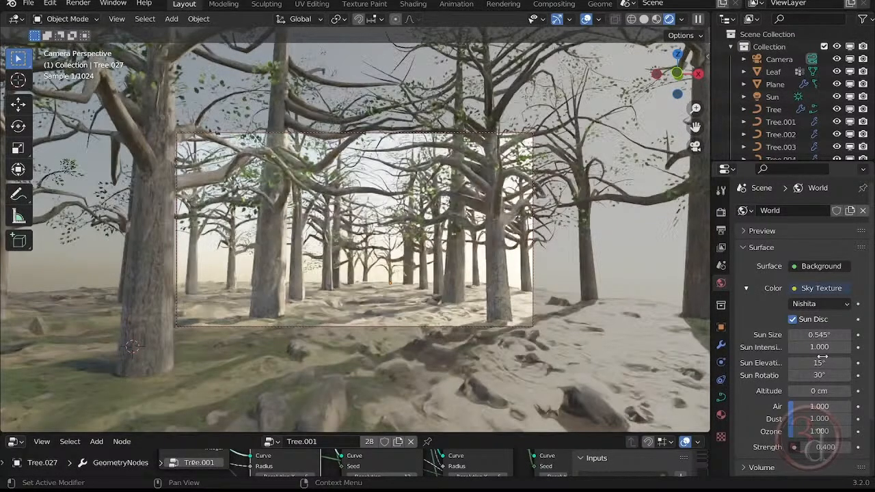
click(819, 375)
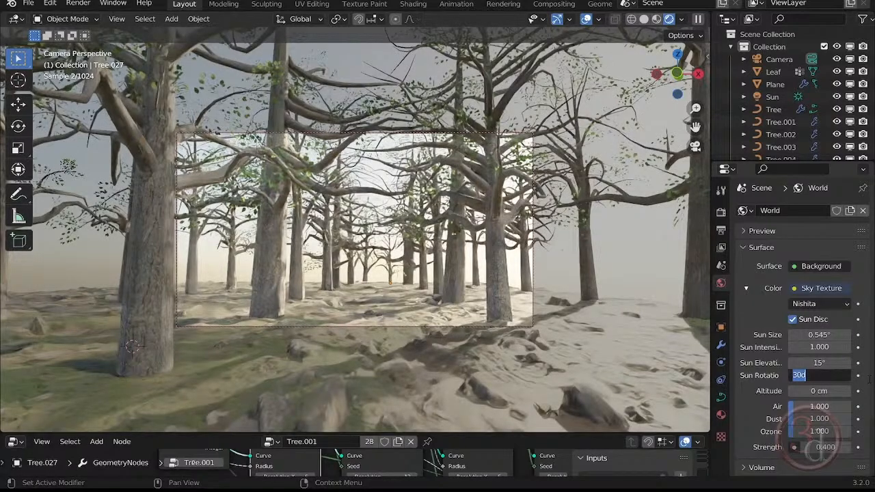
text(60)
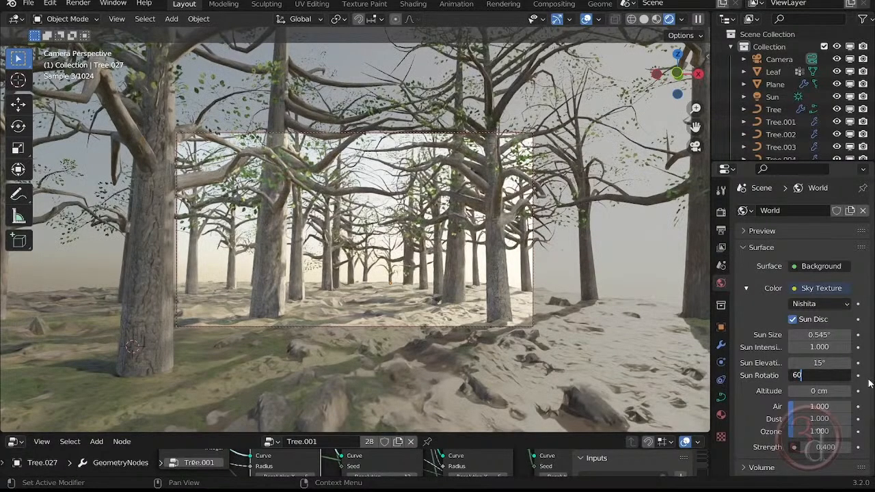
key(Return)
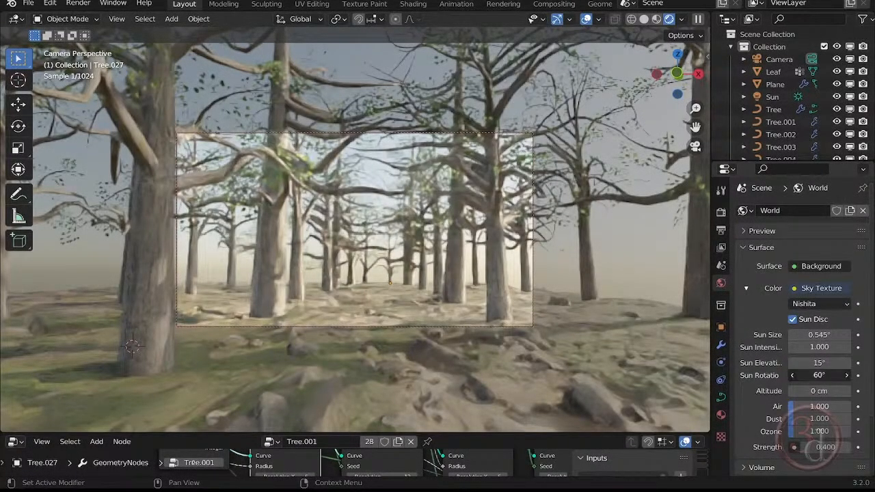
- Set the Sky Texture's sun rotation to 85° and its ozone to 5
double_click(814, 376)
text(85)
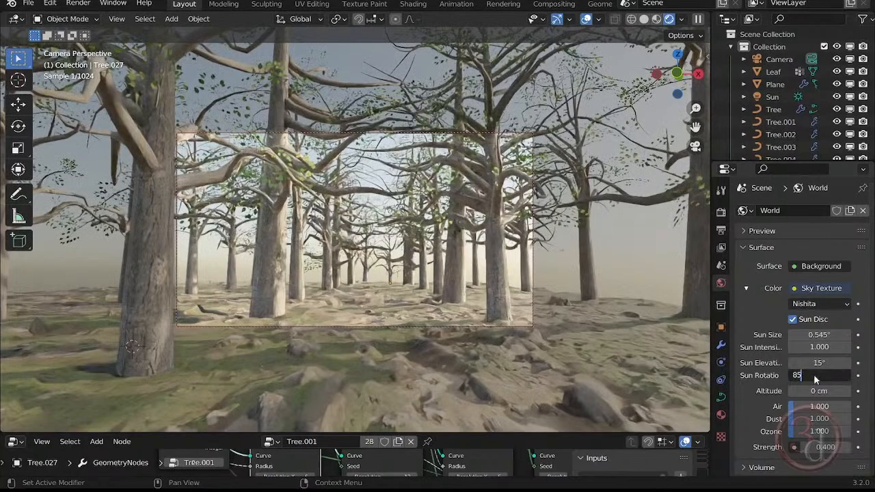
key(Return)
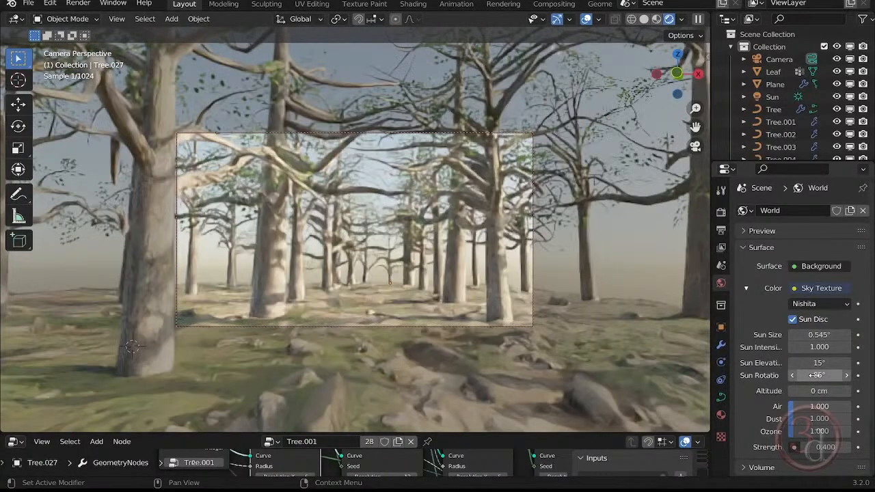
click(821, 433)
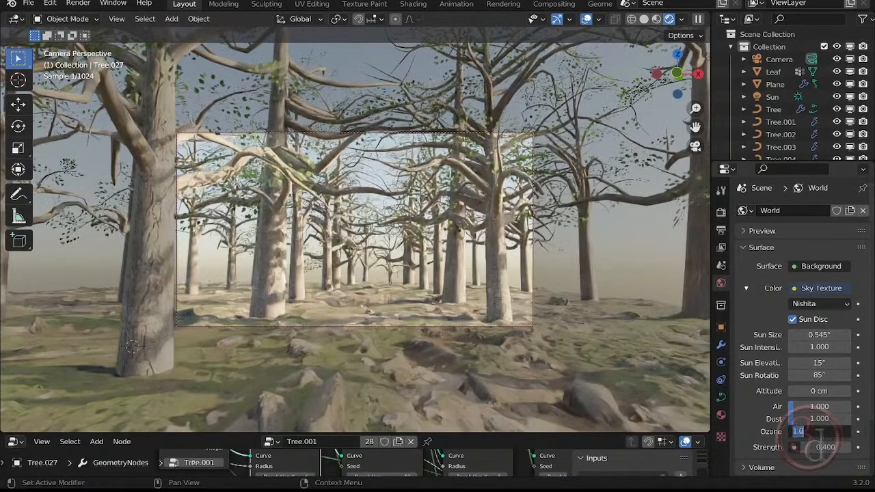
text(5)
key(Return)
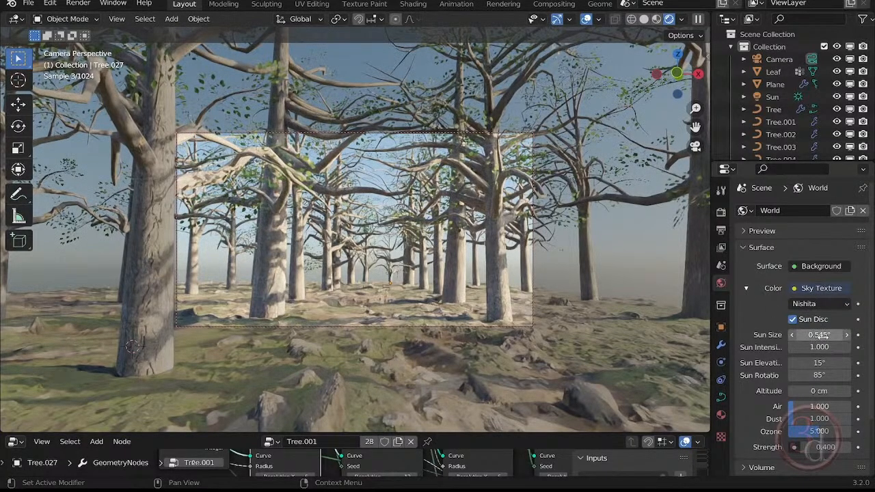
- Try sun intensities of 0.3 and 0 in the world's Sky Texture
click(818, 347)
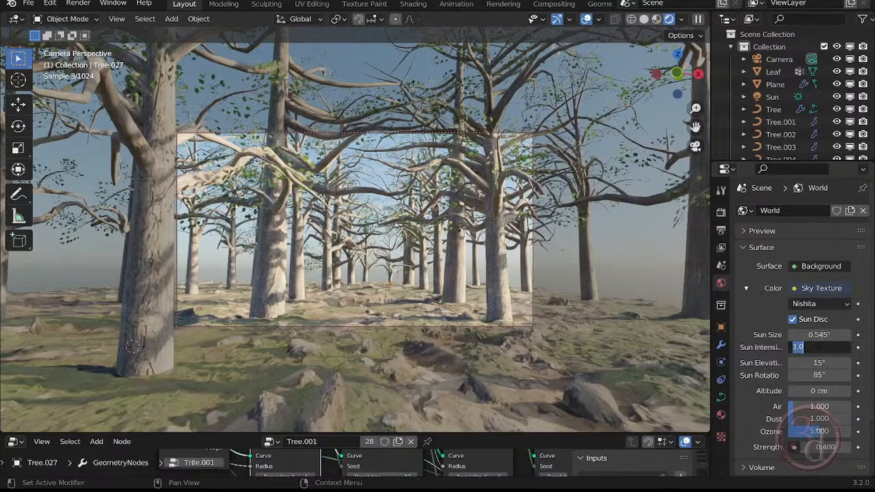
text(0.3)
key(Return)
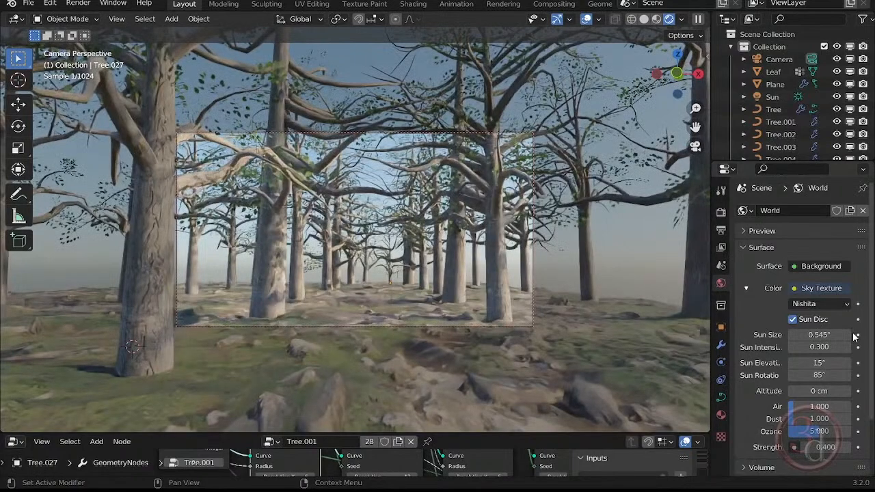
double_click(819, 347)
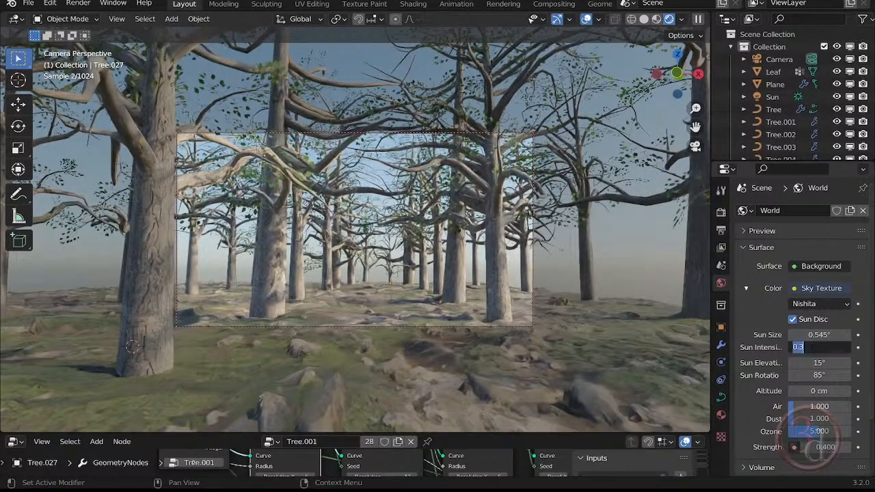
text(0)
key(Return)
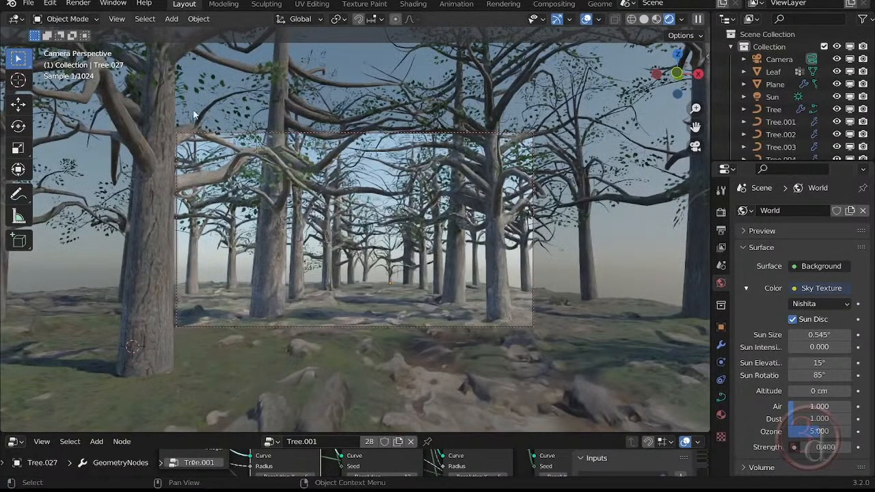
- Select the Sun light and try a strength of 1
click(774, 97)
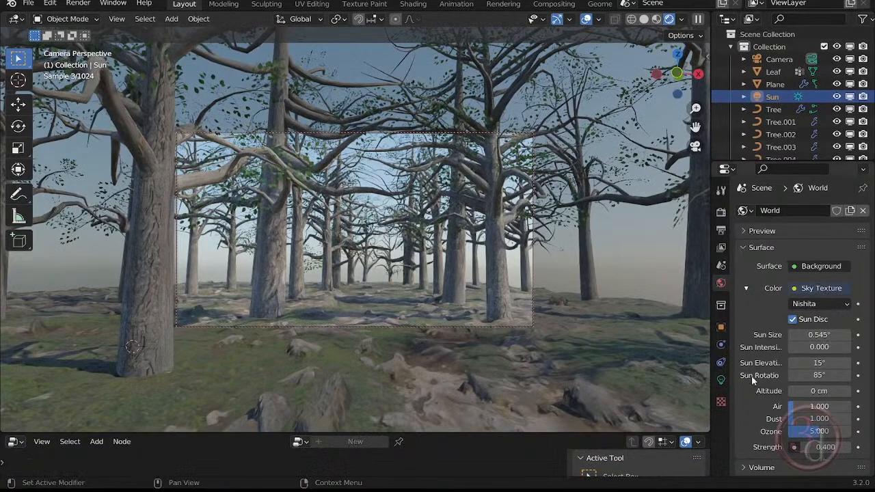
click(722, 380)
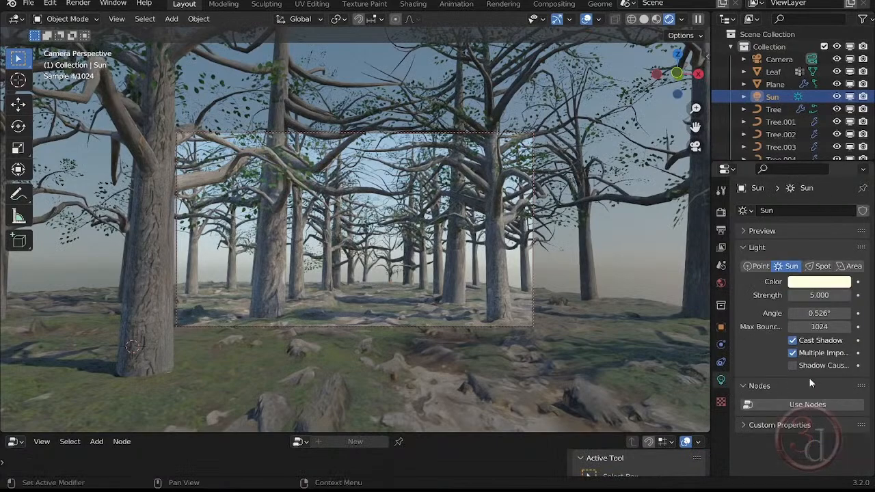
click(820, 295)
text(1)
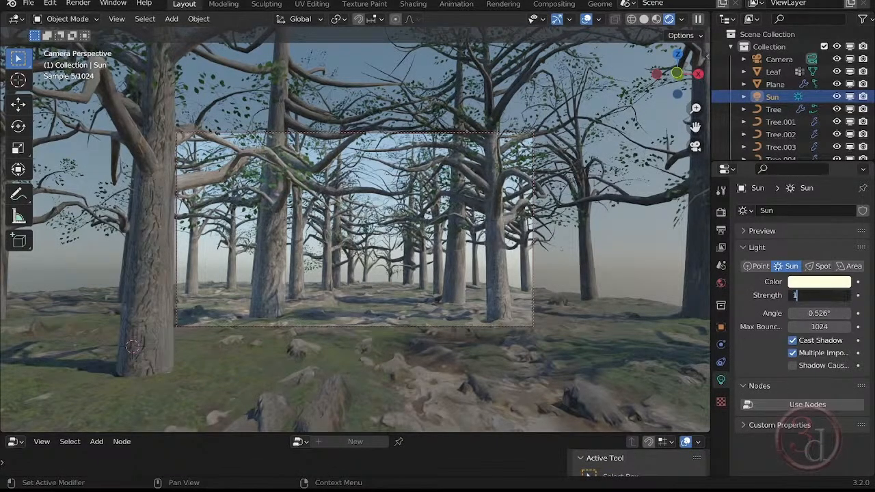
key(Return)
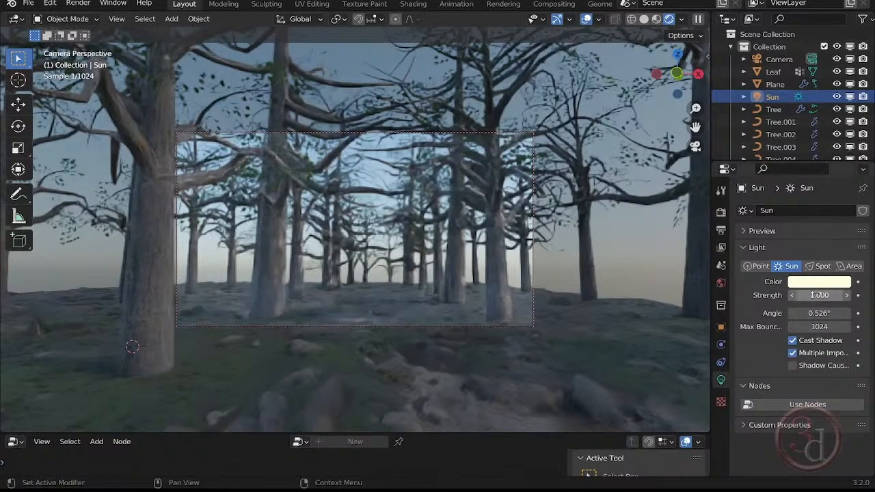
- Try strengths of 10 and 30 for the Sun light
click(814, 295)
text(10)
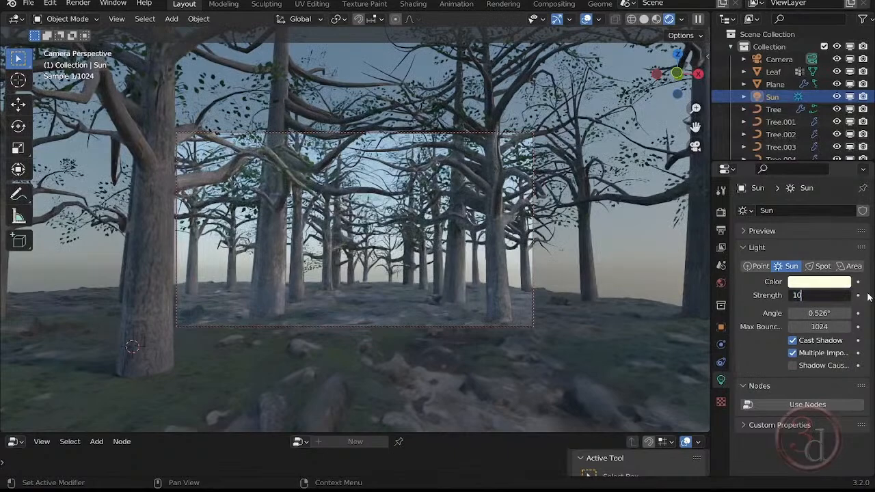
key(Return)
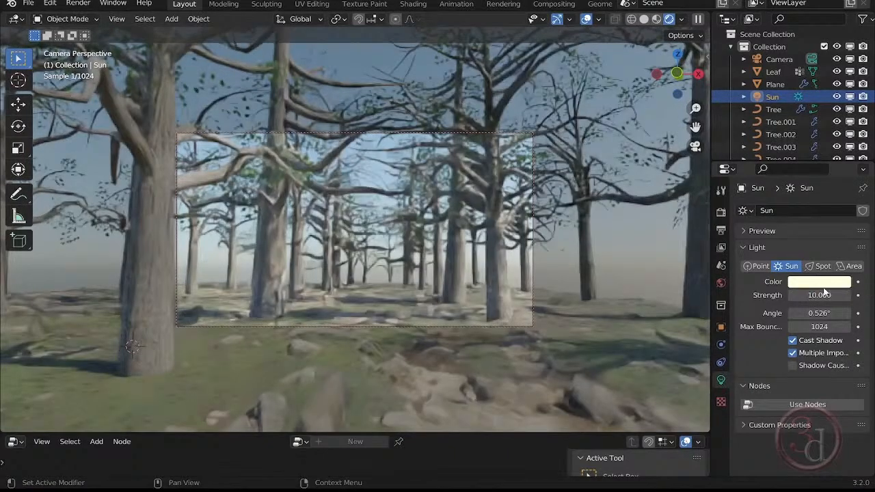
click(847, 295)
text(30)
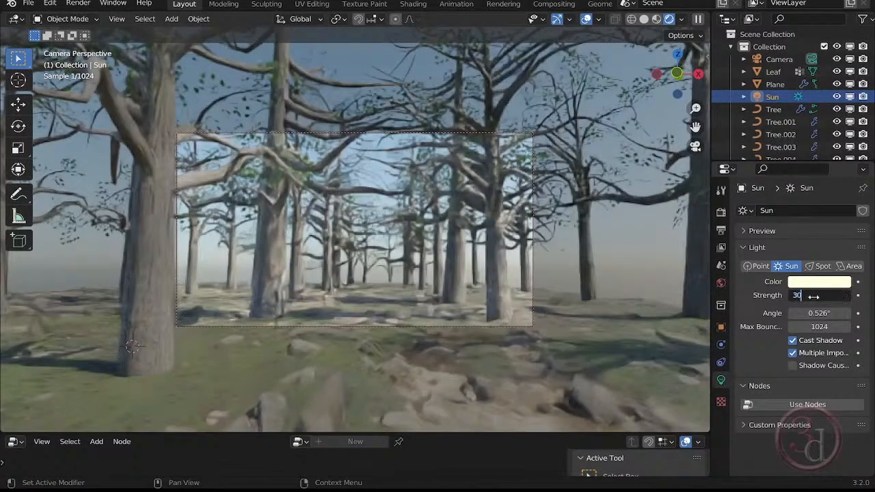
key(Return)
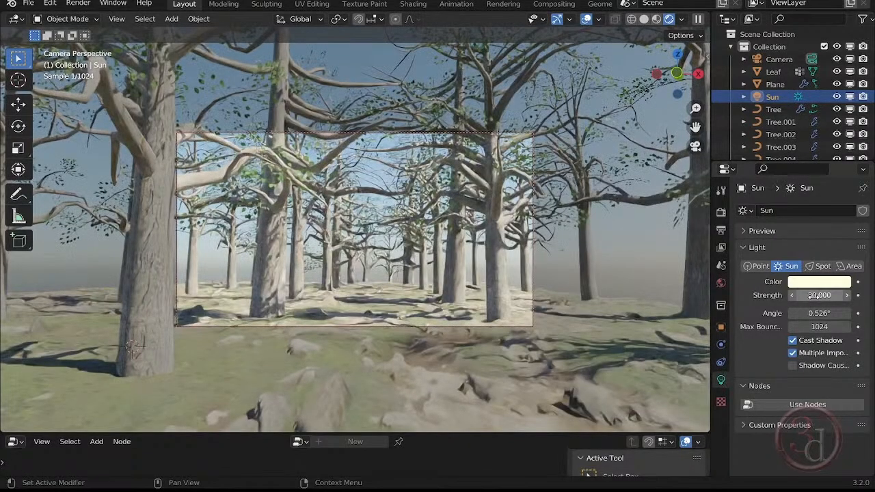
- Set the Sun light's strength to 0
click(819, 295)
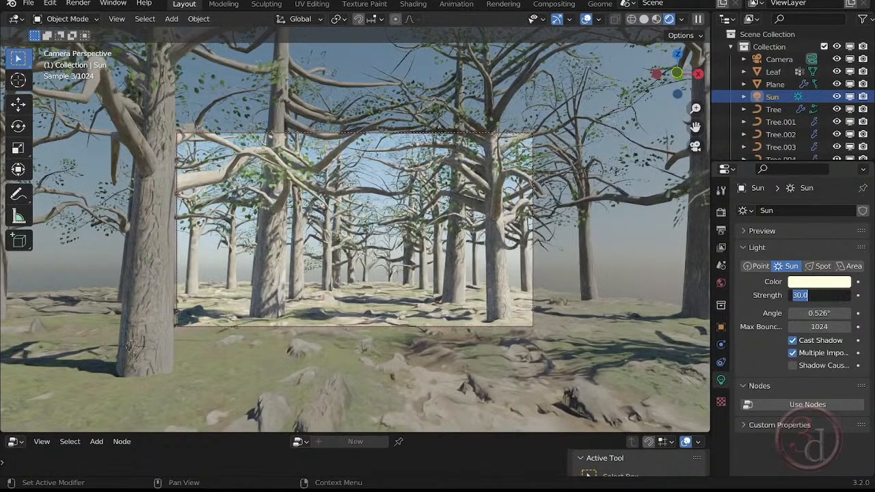
text(0)
key(Return)
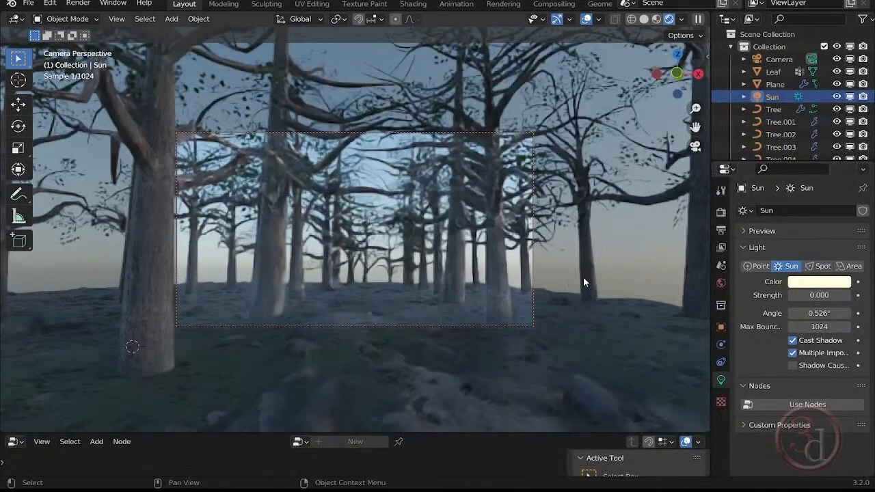
- Try a sun intensity of 2 in the world's Sky Texture
click(716, 284)
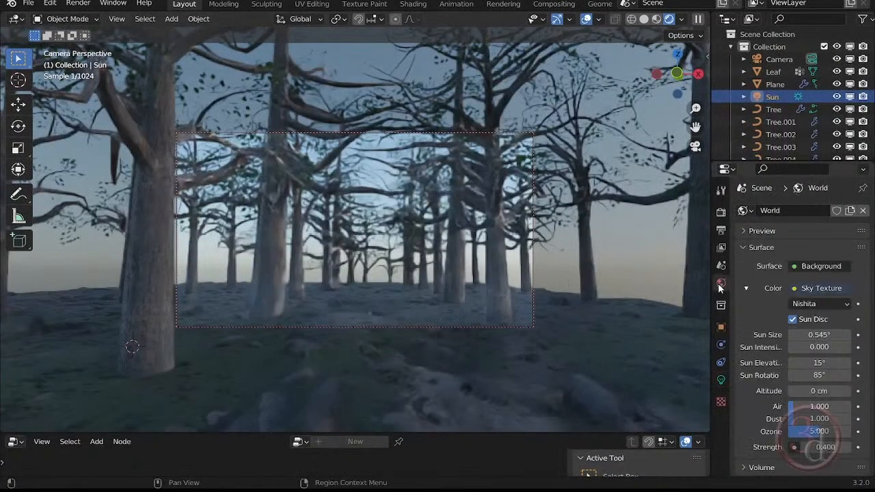
click(820, 347)
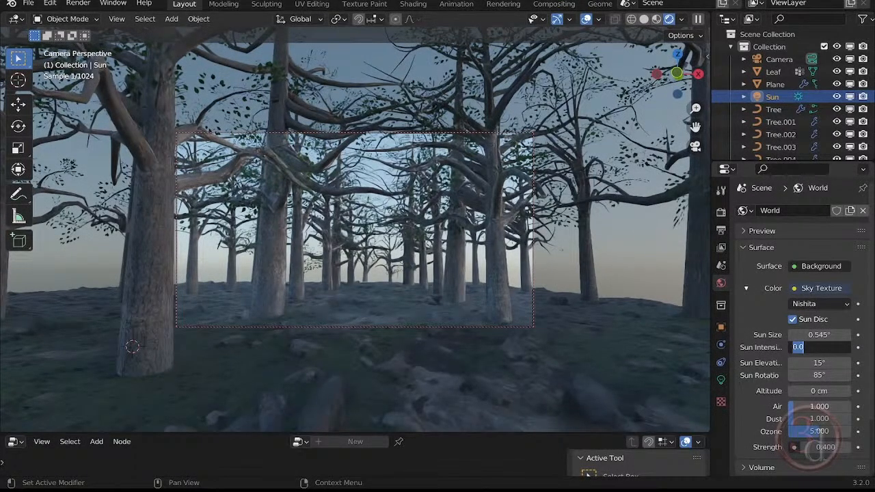
text(2)
key(Return)
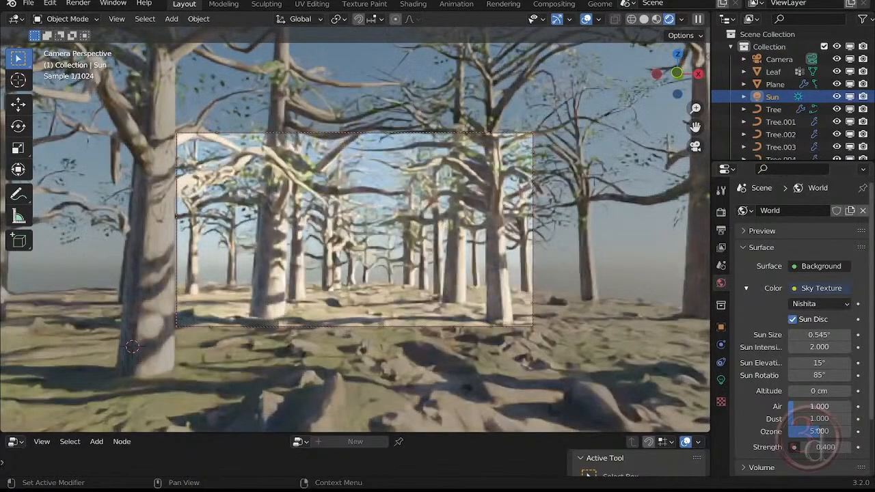
- Try a sun intensity of 0.6 in the world's Sky Texture
click(819, 348)
text(.6)
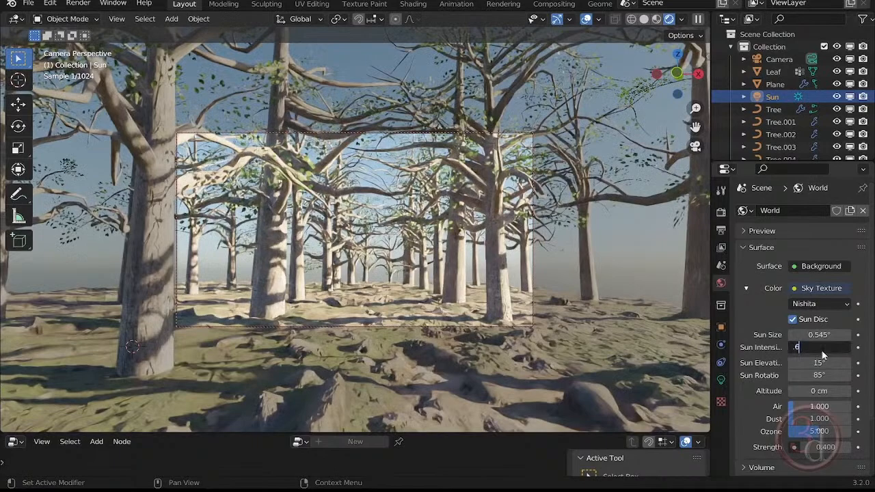
key(Return)
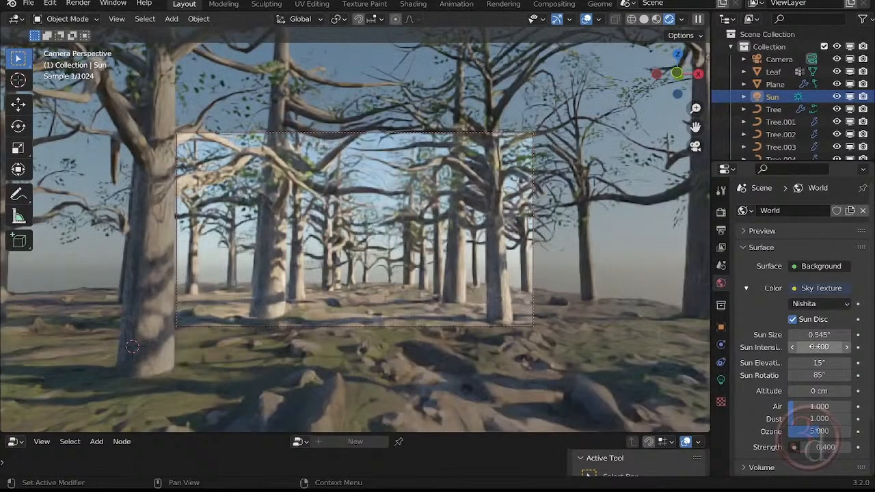
- Set the Sky Texture's sun intensity to 0.7
click(820, 347)
key(BackSpace)
text(.7)
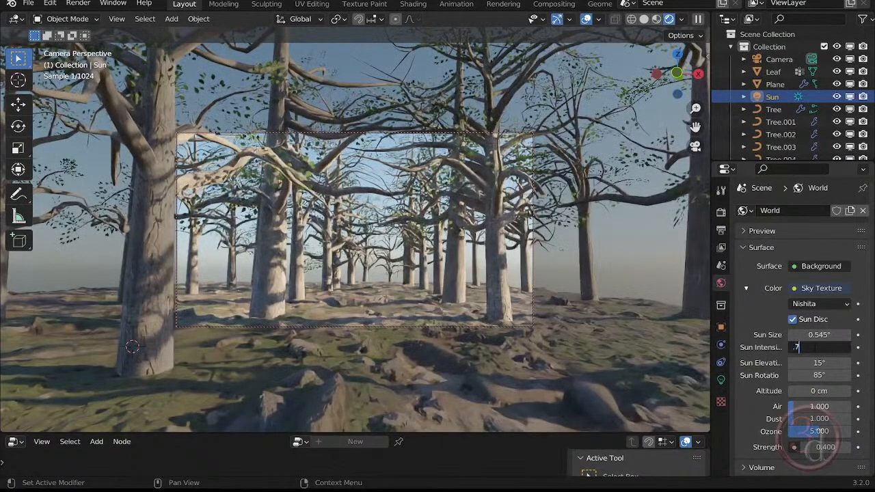
key(Return)
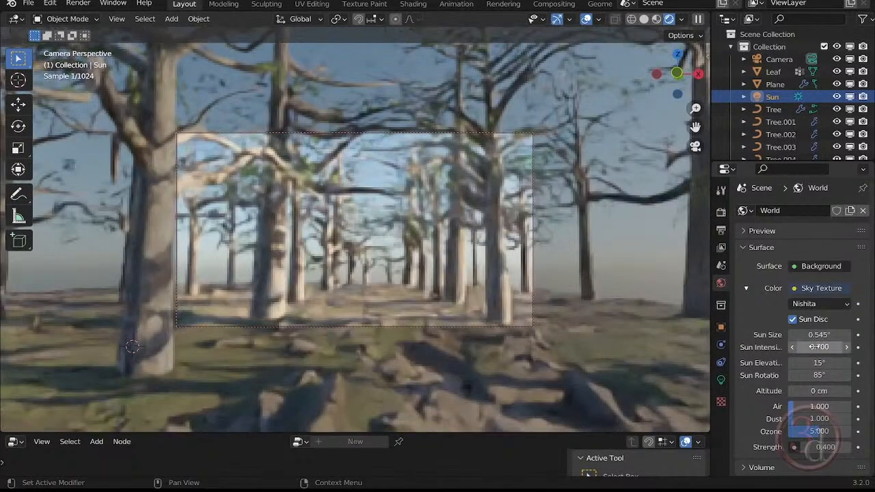
- Try an air density of 1.5 in the Sky Texture
double_click(820, 406)
text(1.5)
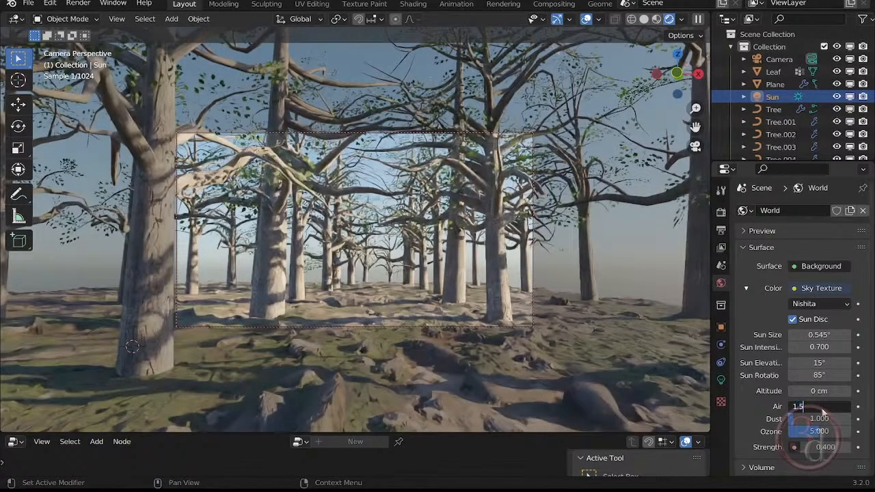
key(Return)
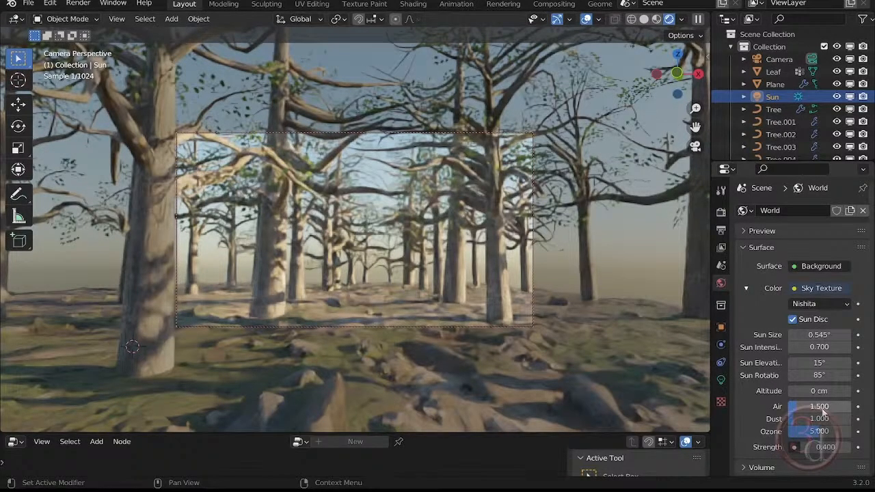
- Set the Sky Texture's air density to 1.2
double_click(822, 409)
text(1.2)
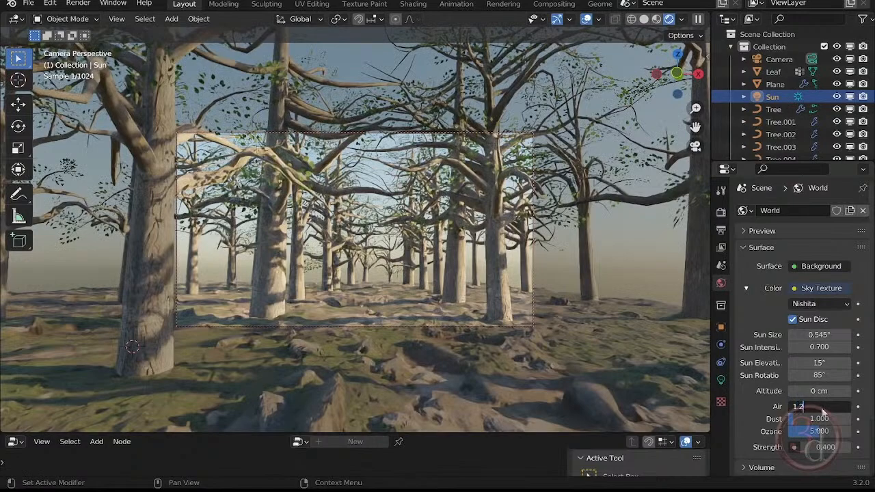
key(Return)
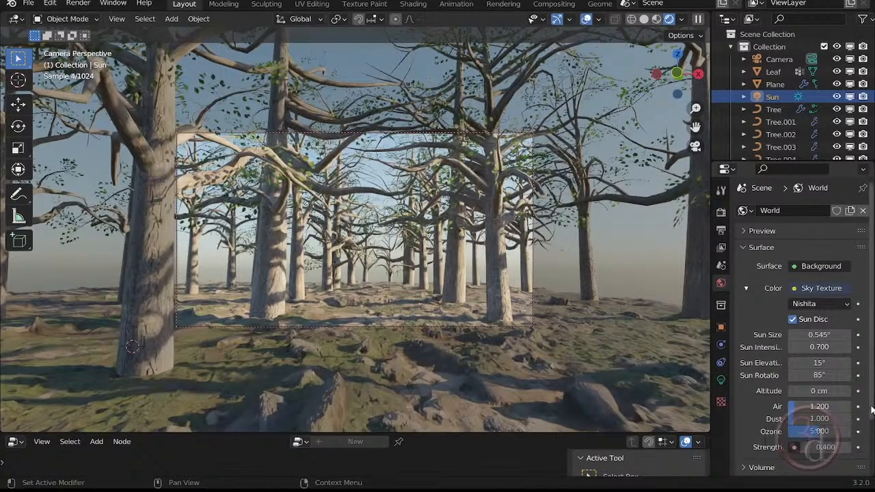
- Try ozone values of 10 and 1 in the Sky Texture and restore ozone to 5
scroll(871, 419, down, 1)
scroll(871, 419, down, 1)
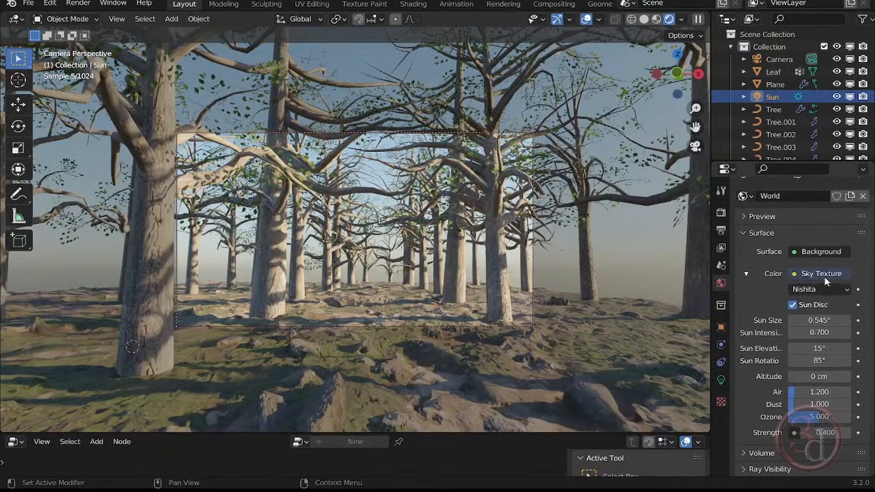
click(821, 416)
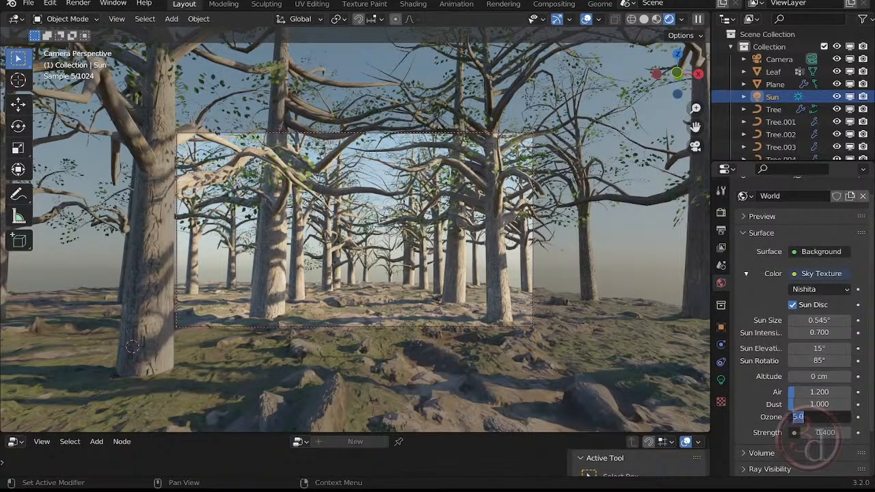
text(10)
key(Return)
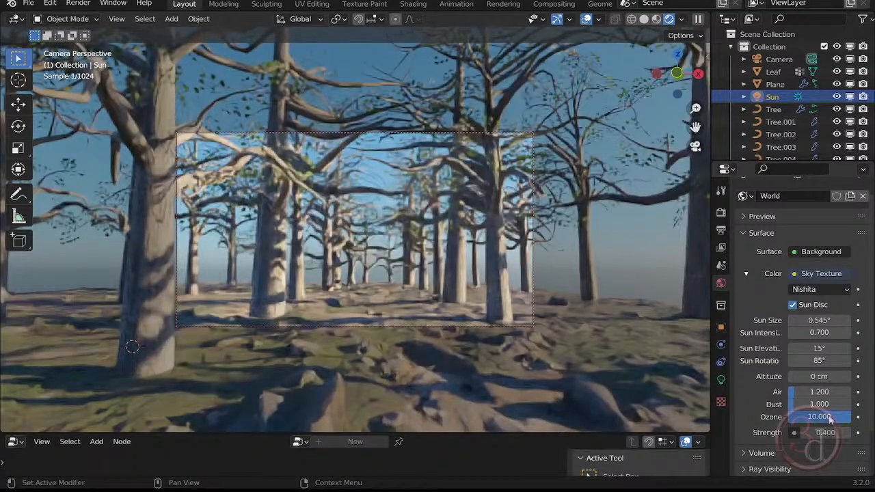
click(831, 419)
text(1)
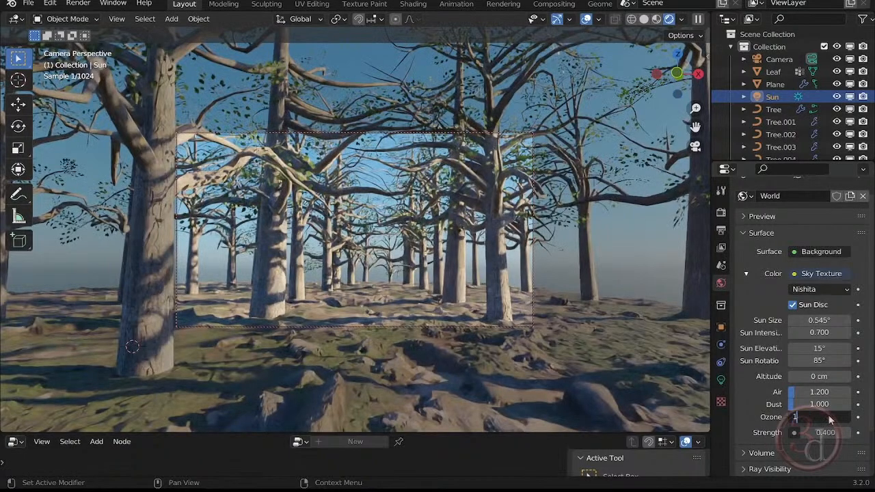
key(Return)
click(831, 419)
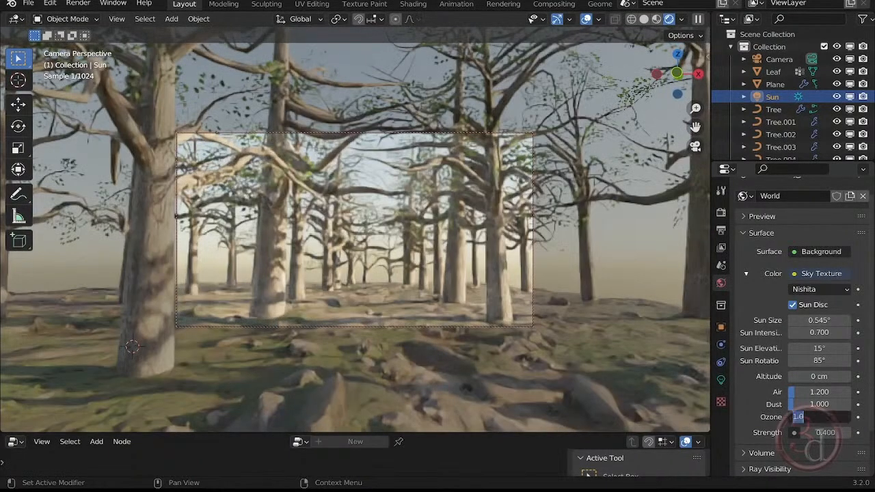
text(5)
key(Return)
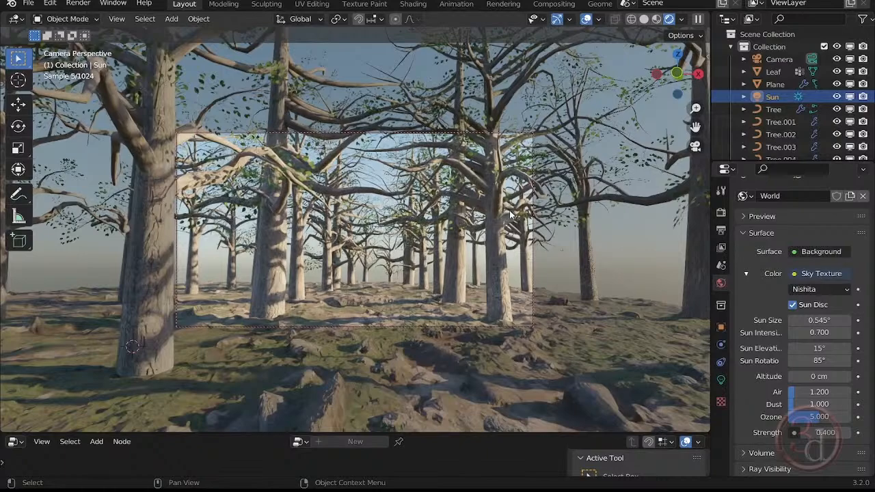
- Raise the render resolution scale to 100% and switch the viewport to solid shading
click(721, 231)
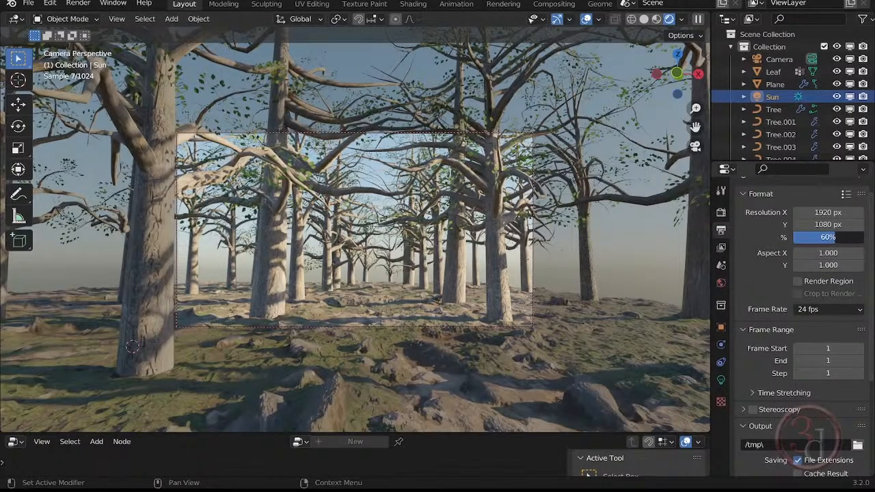
drag(835, 237, 843, 237)
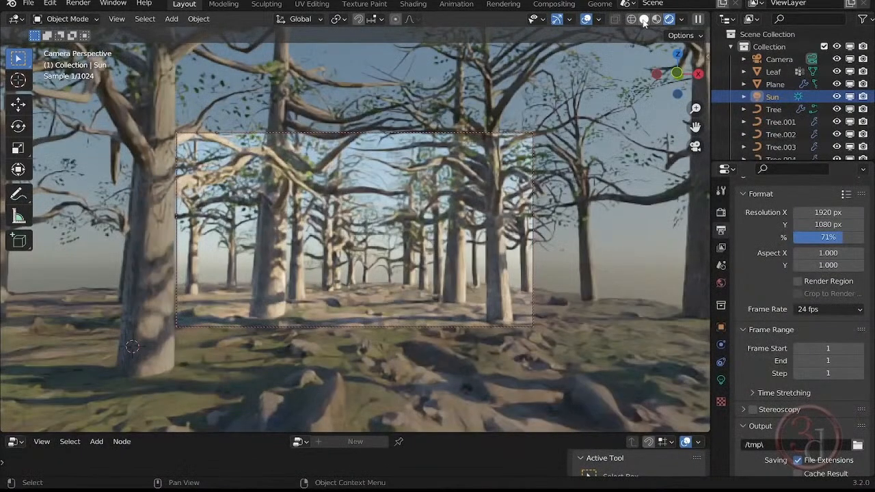
click(644, 19)
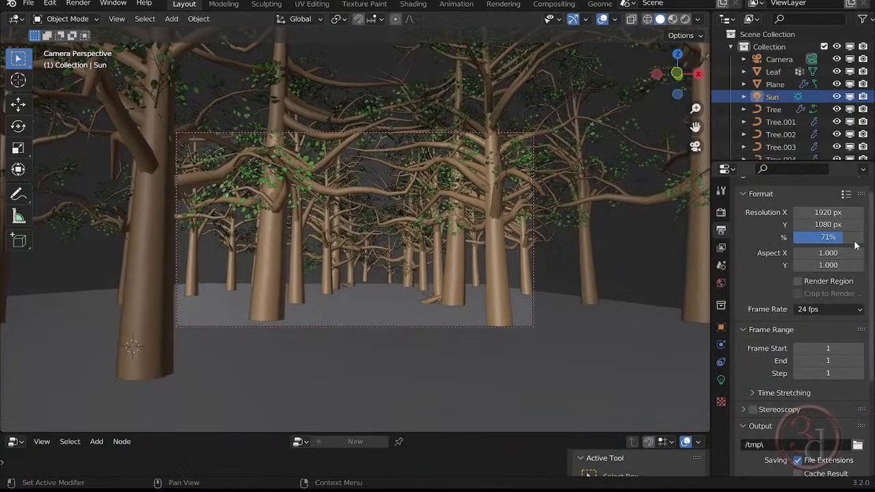
drag(843, 238, 866, 243)
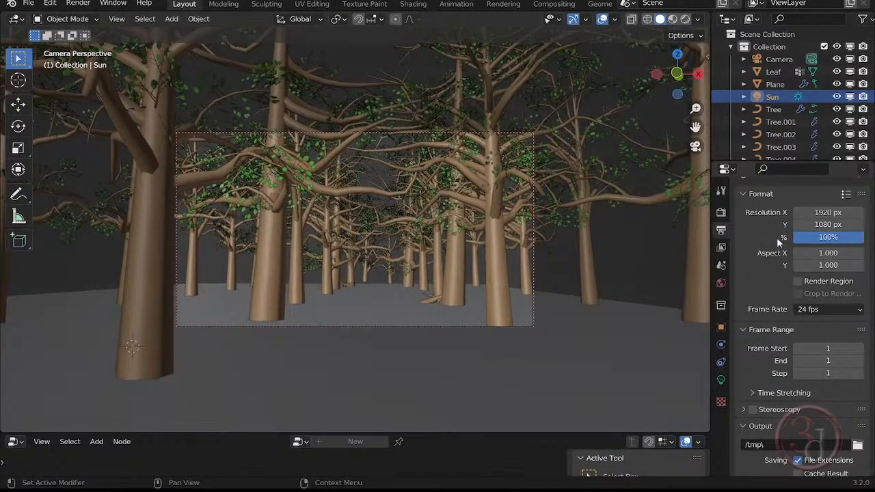
- Set the viewport noise threshold to 0.3 in the Cycles sampling settings
click(722, 212)
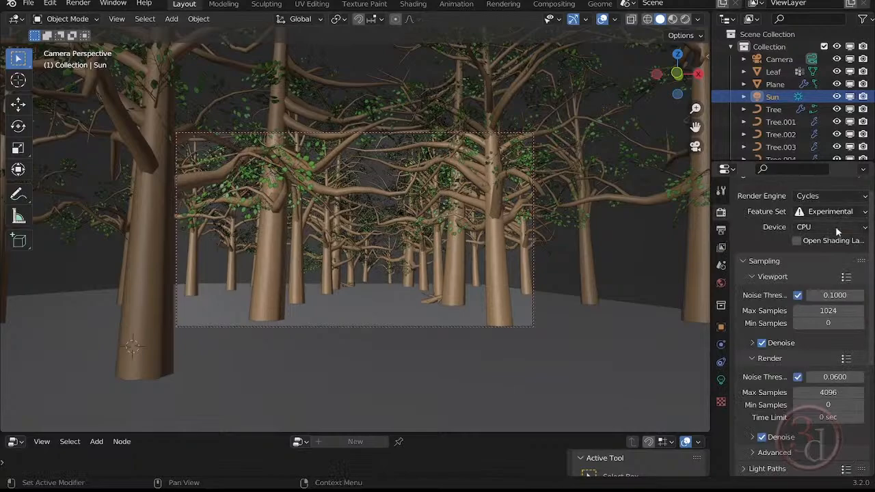
click(834, 294)
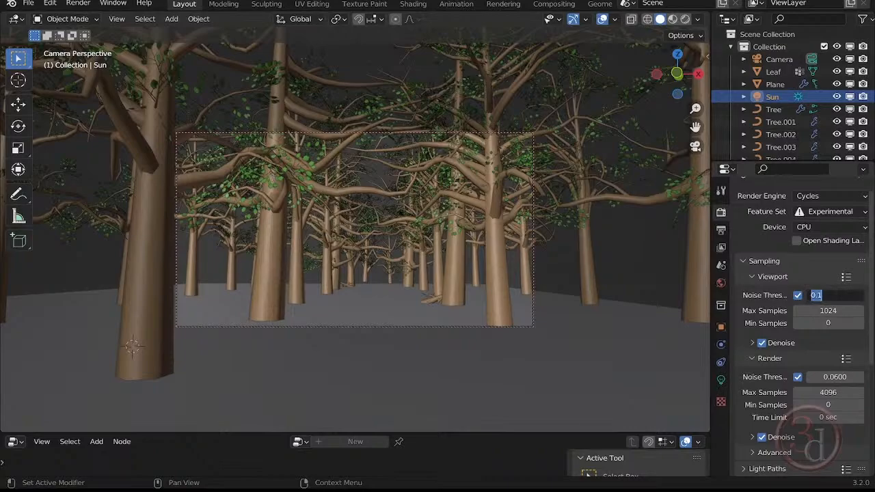
key(BackSpace)
text(0.3)
key(Return)
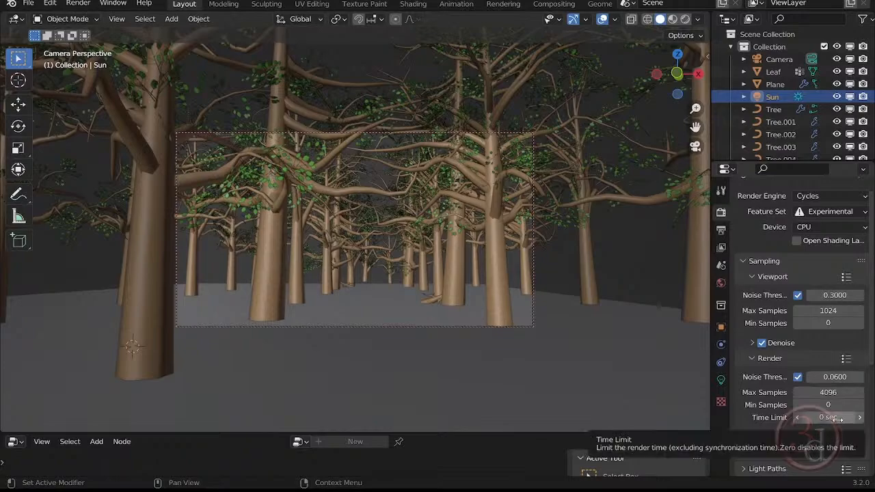
click(838, 419)
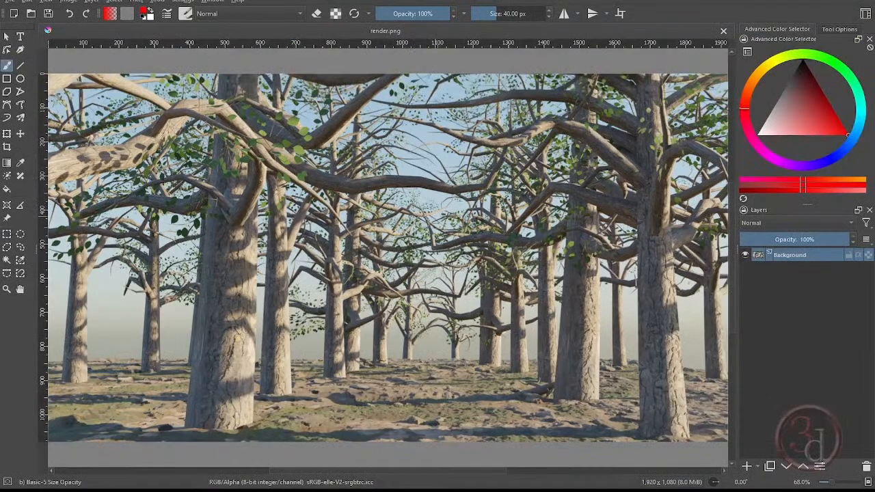
- Switch to Krita and examine the whole forest image in render.png
scroll(430, 246, down, 1)
scroll(431, 245, down, 2)
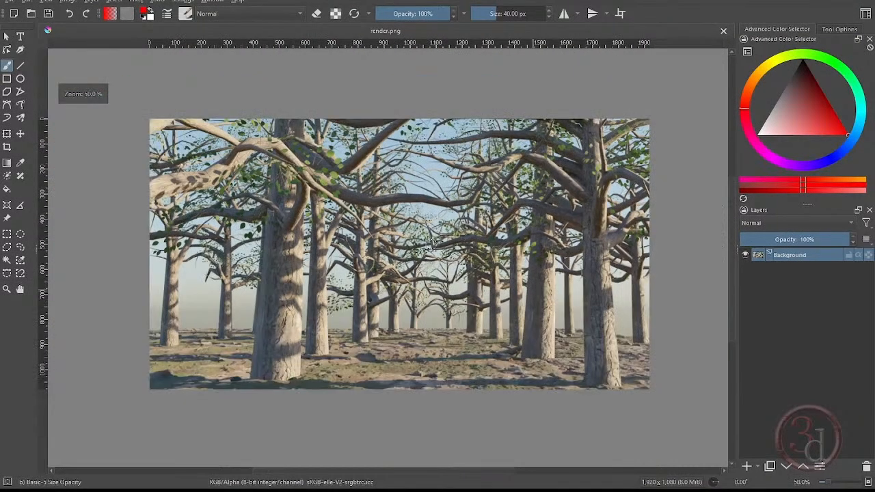
scroll(431, 245, up, 2)
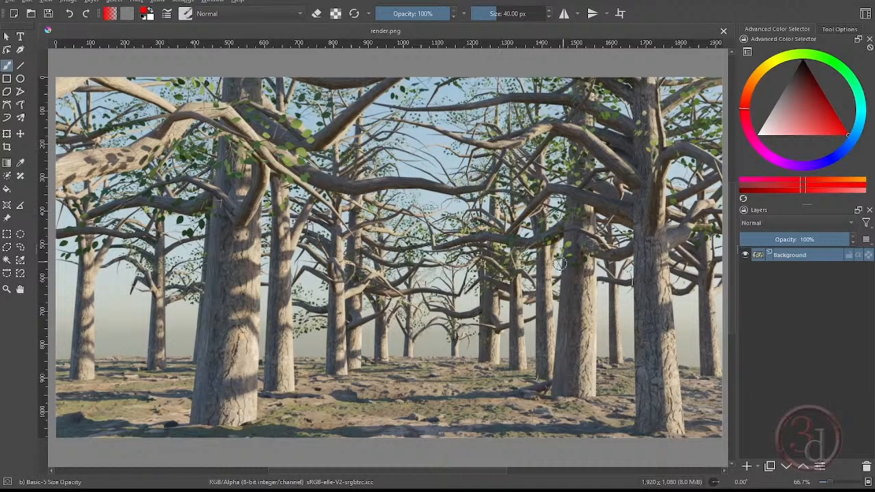
- Switch to Blender's render result, display its Env pass and open the image options
click(547, 464)
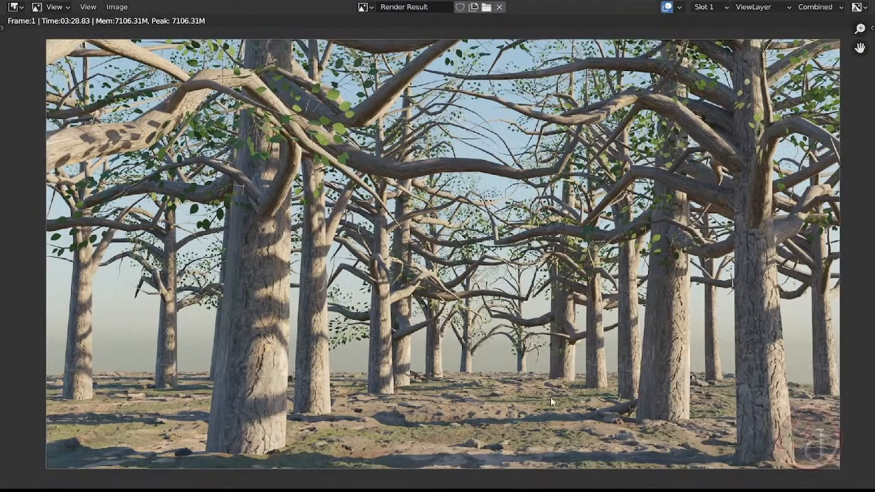
click(842, 8)
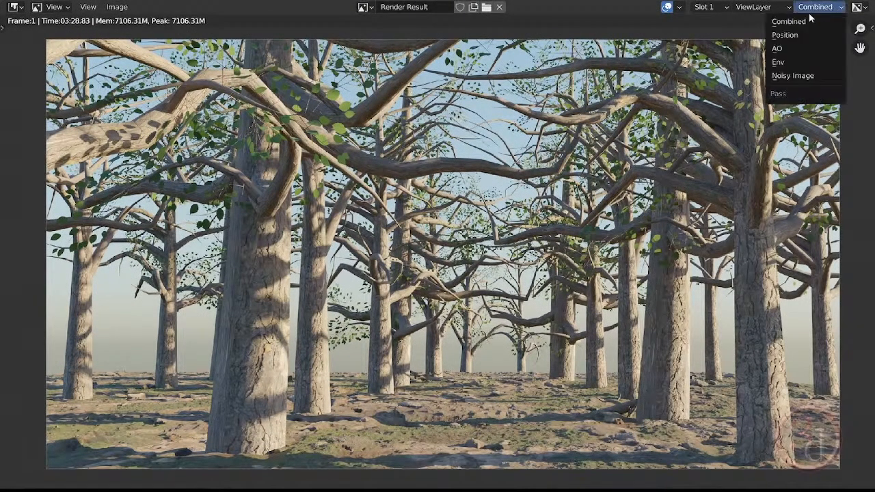
click(785, 62)
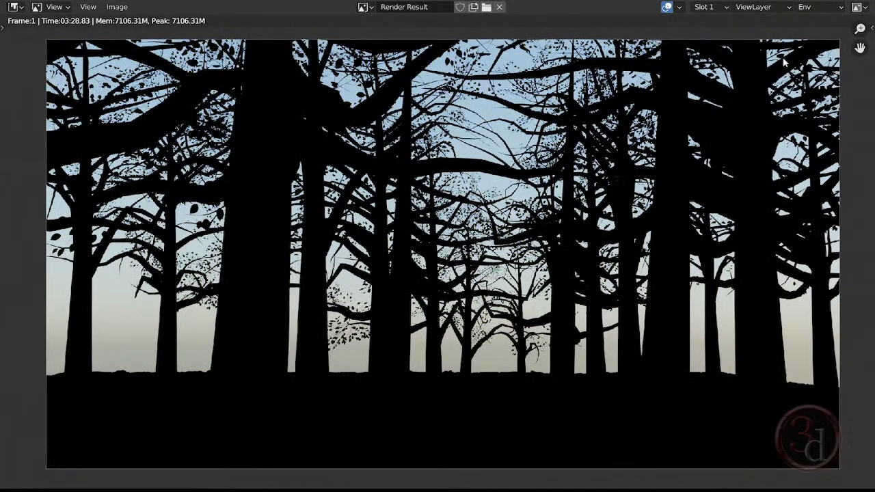
click(116, 7)
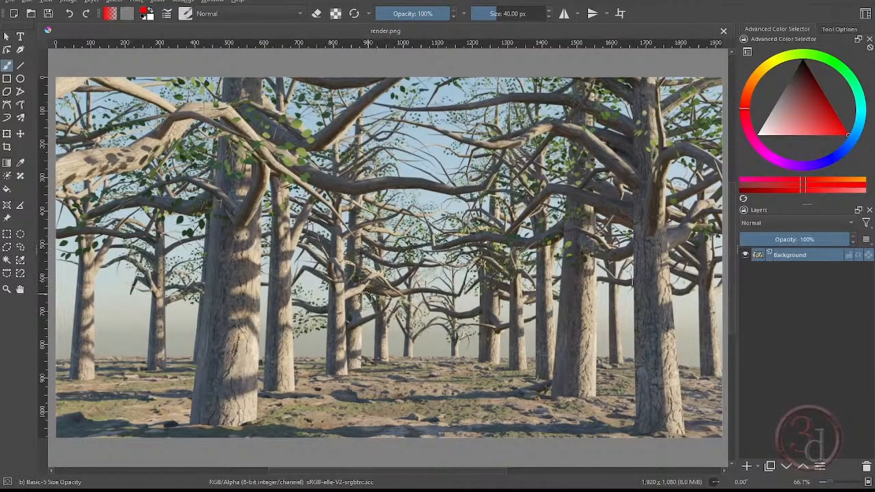
- Insert env.png from the Trees project folder as a new layer above the render in Krita
click(299, 491)
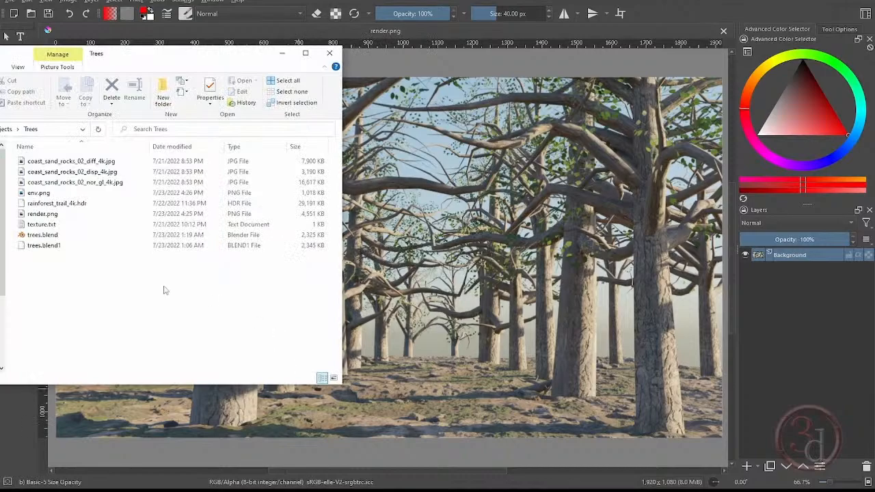
drag(38, 194, 442, 204)
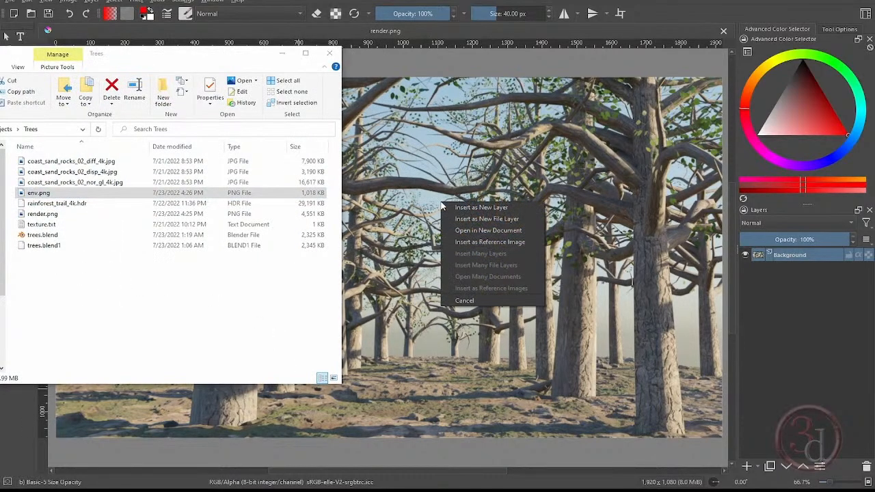
click(487, 208)
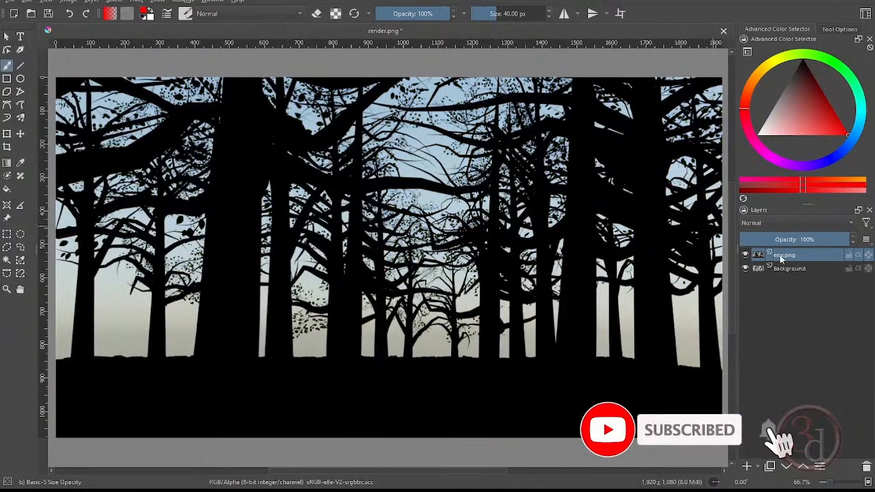
- Compare the env.png layer with the render beneath it by hiding and showing the layer
click(745, 255)
click(745, 256)
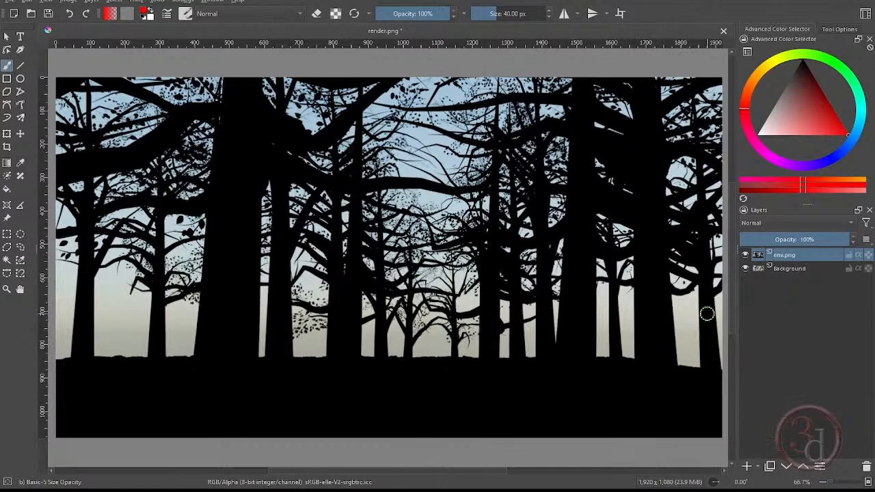
click(745, 255)
click(745, 255)
- Desaturate the env.png layer using the Lightness method
click(141, 2)
mouse_move(137, 3)
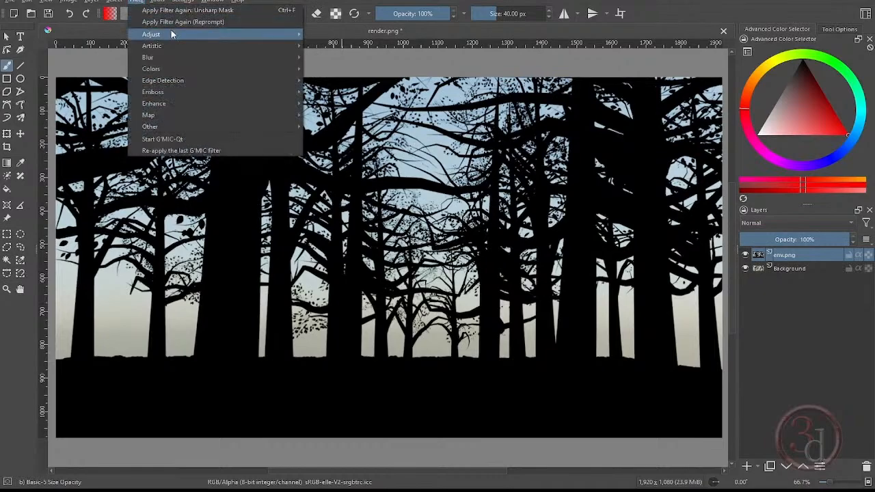
mouse_move(171, 34)
click(338, 92)
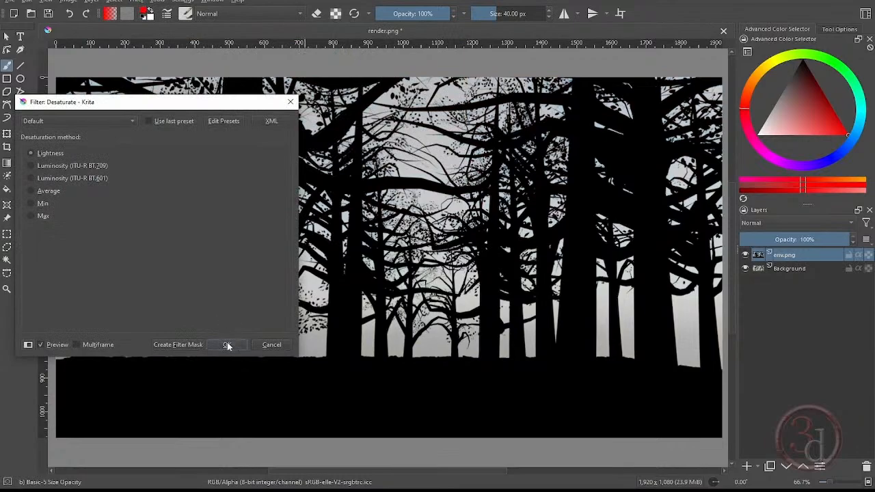
click(227, 346)
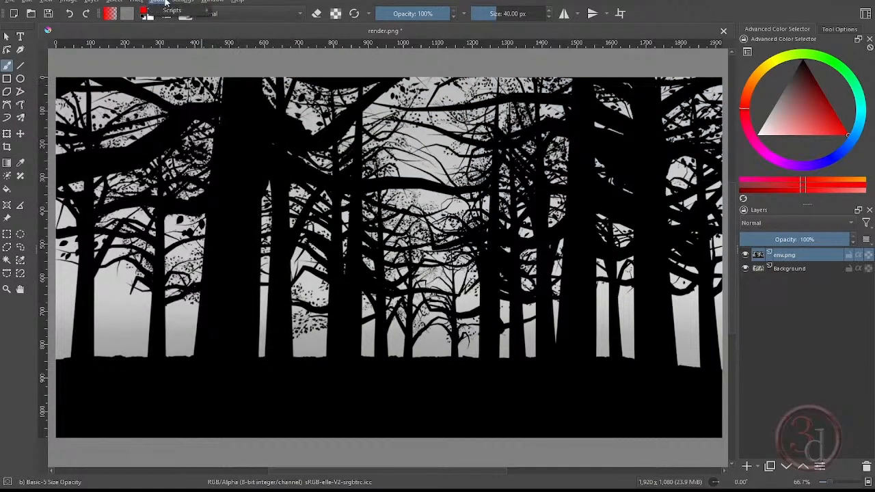
- Raise the env.png layer's contrast with an S-shaped Color Adjustment curve, placing its shadow point at input 89, output 43
click(137, 2)
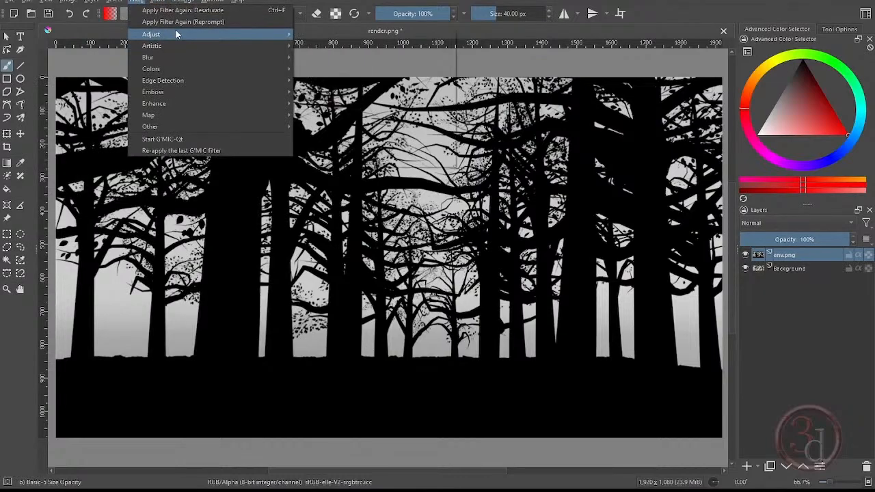
mouse_move(178, 33)
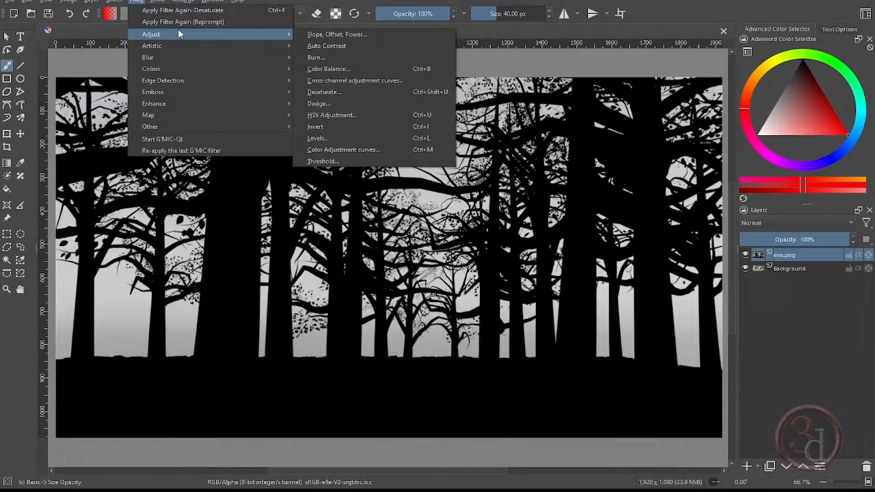
click(345, 149)
drag(168, 109, 365, 149)
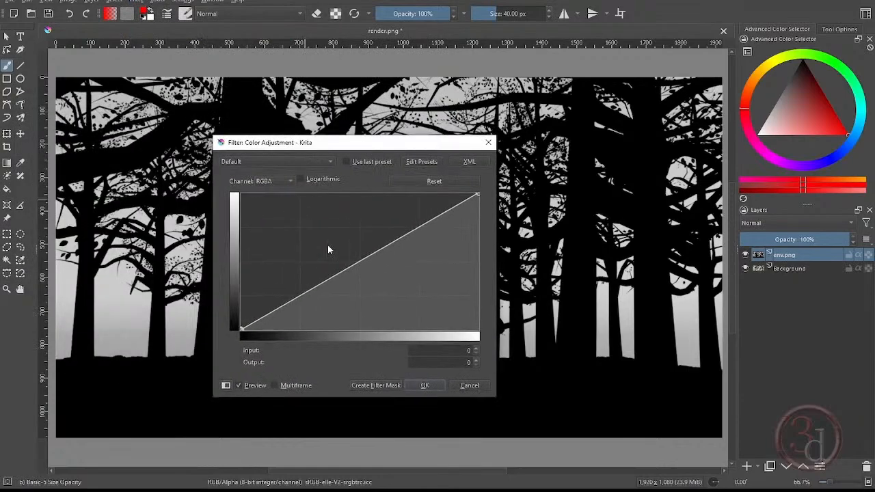
drag(315, 287, 320, 304)
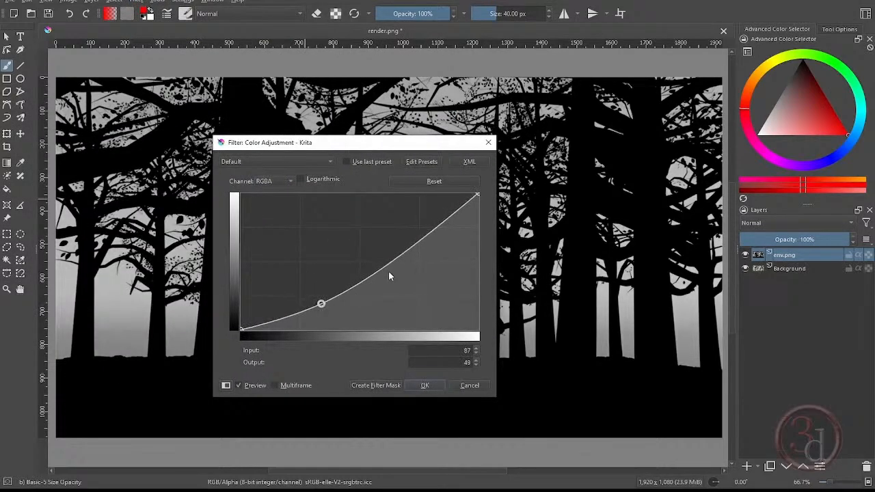
click(400, 256)
drag(399, 257, 382, 229)
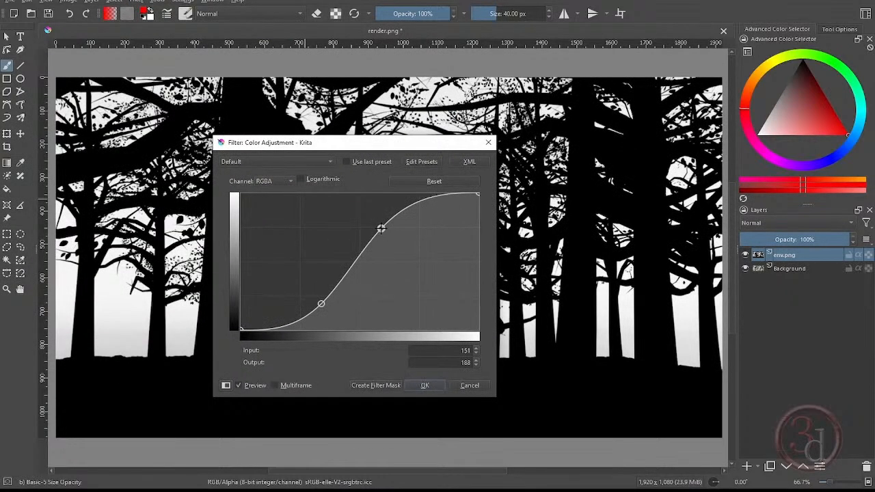
drag(363, 150, 407, 152)
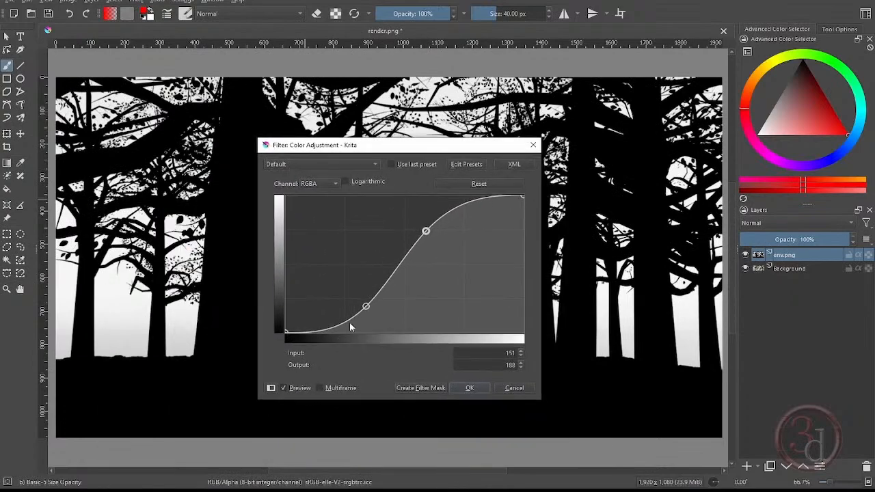
drag(367, 306, 369, 310)
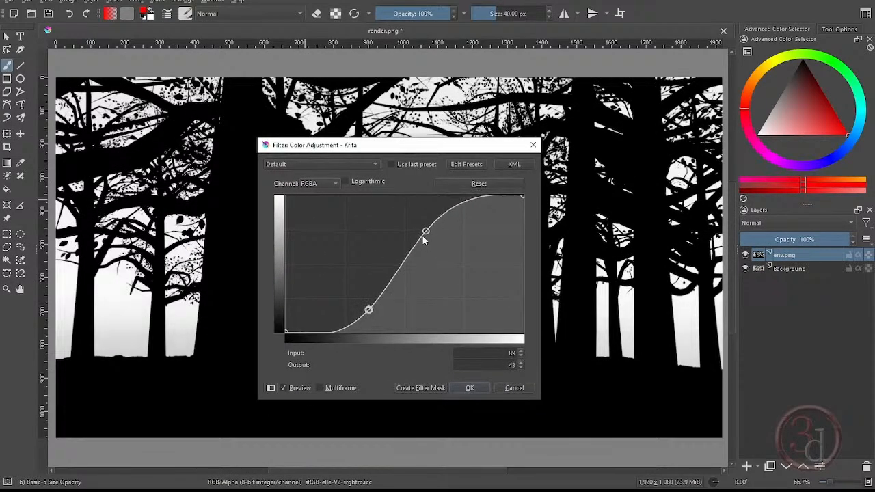
drag(426, 231, 423, 223)
click(458, 388)
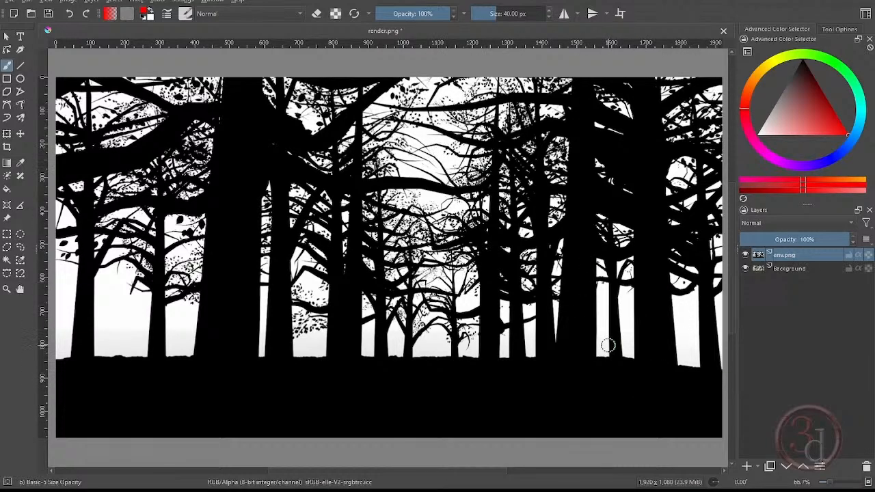
- Invert the env.png layer and convert its white areas to transparency using Color to Alpha with a threshold of 100
key(ctrl+i)
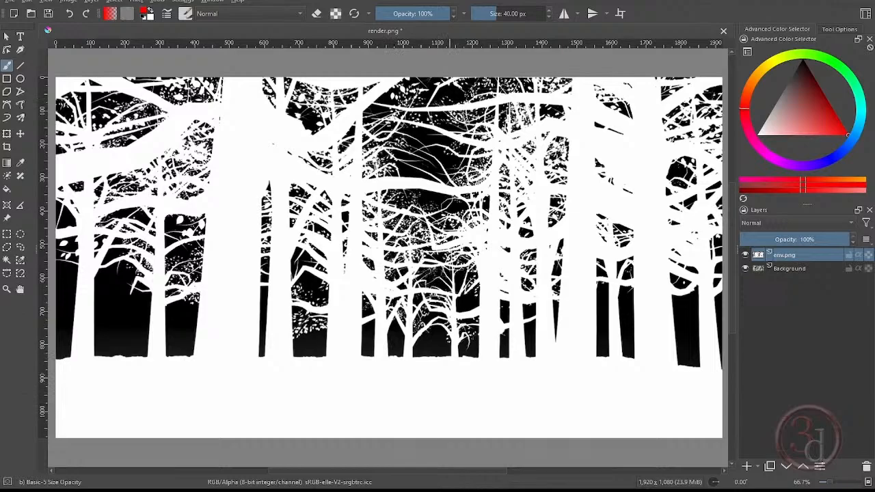
click(141, 2)
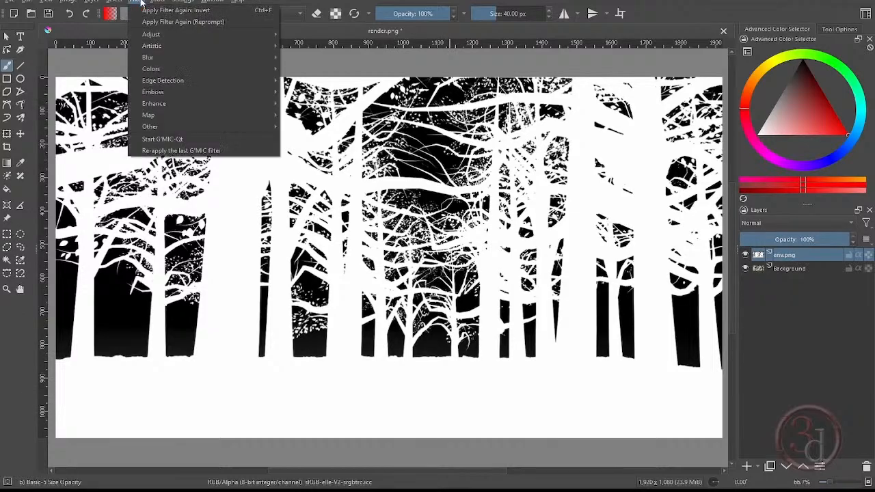
mouse_move(153, 71)
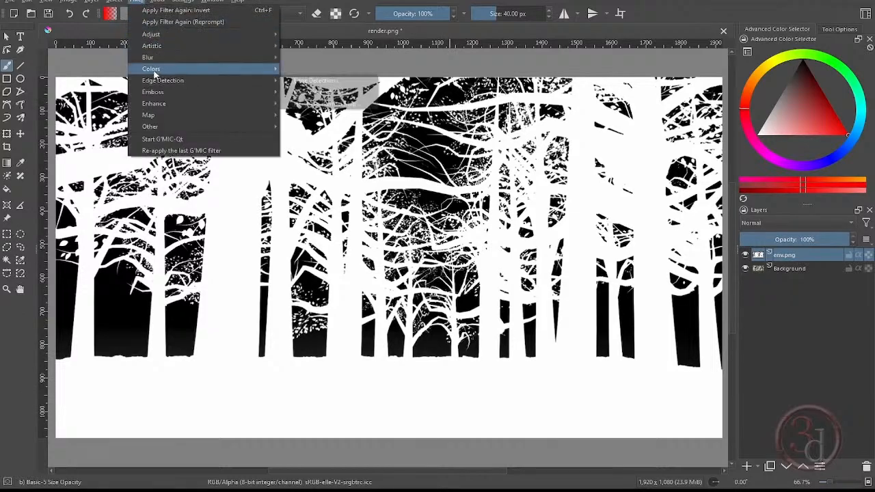
click(316, 70)
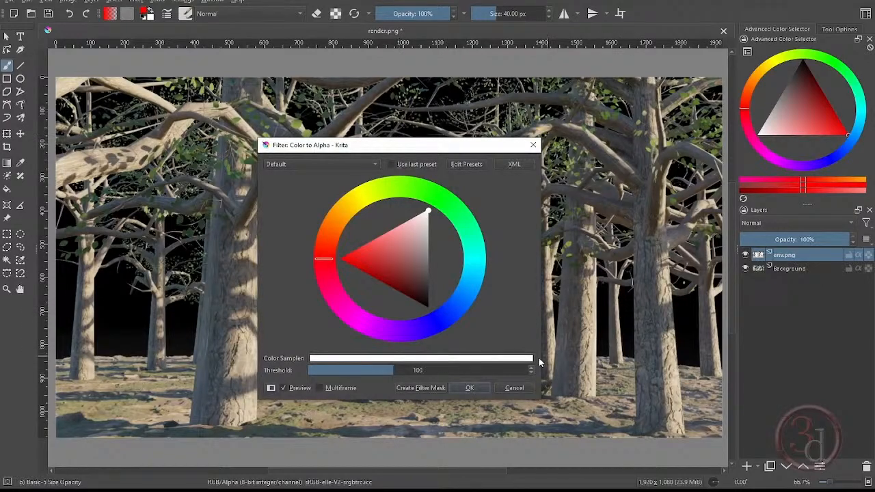
click(472, 388)
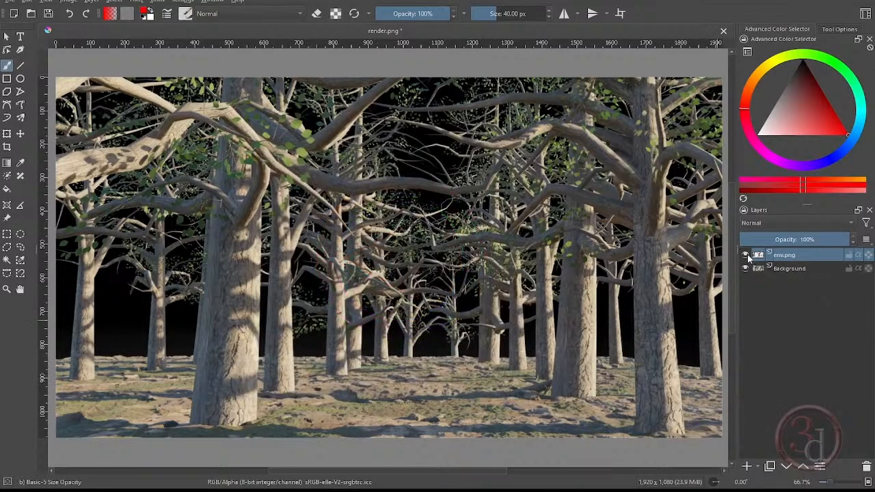
- Try loading the opaque areas of the env.png layer as a selection
ctrl+click(759, 256)
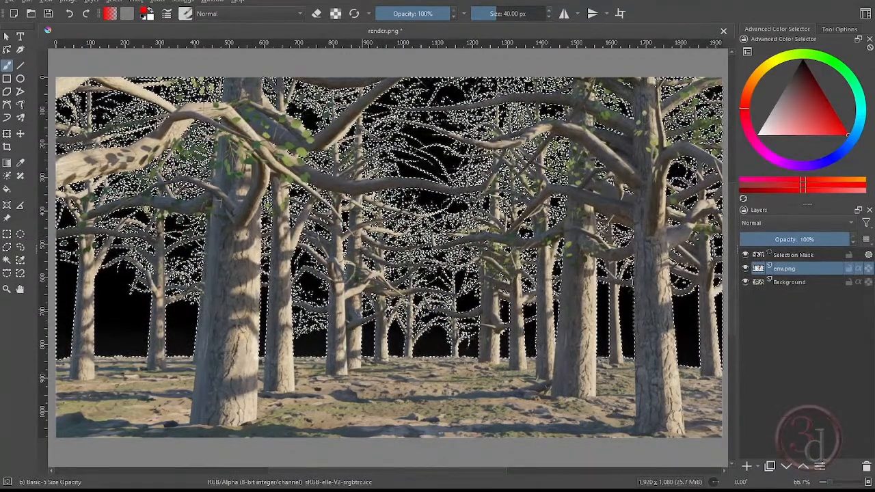
key(ctrl+shift+a)
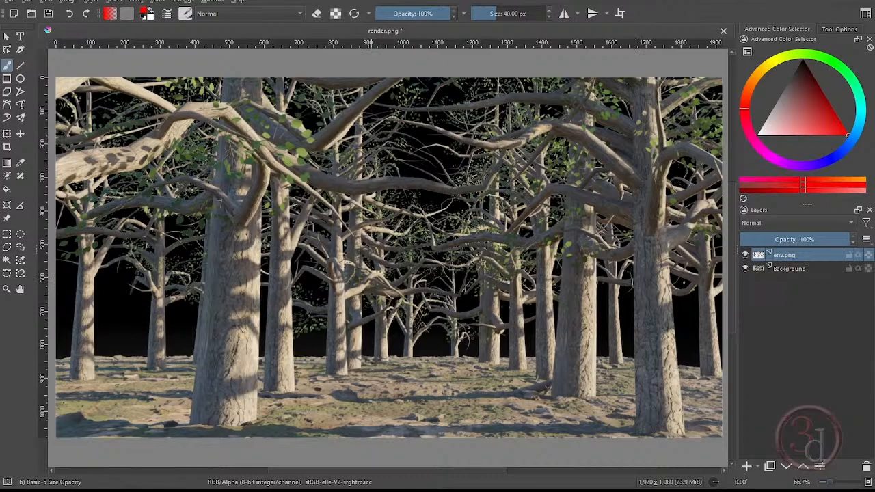
- Insert trees BG.jpg from the Trees project folder as a new layer above env.png
key(alt+Tab)
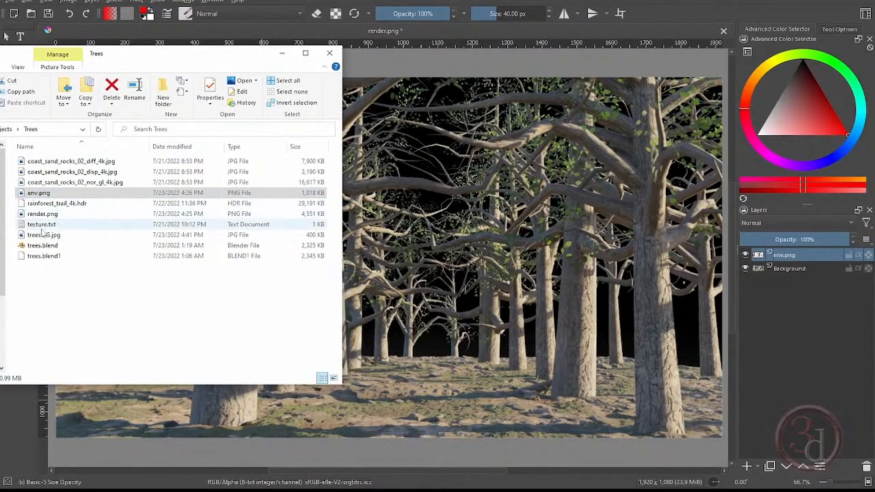
drag(43, 235, 454, 231)
click(478, 232)
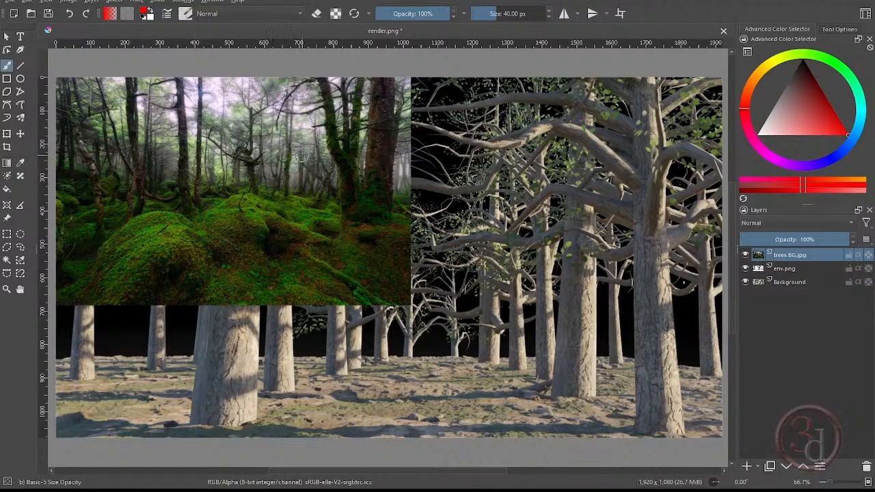
- Scale the trees BG.jpg layer up proportionally to cover the whole canvas and place it below the env.png layer
scroll(304, 155, down, 2)
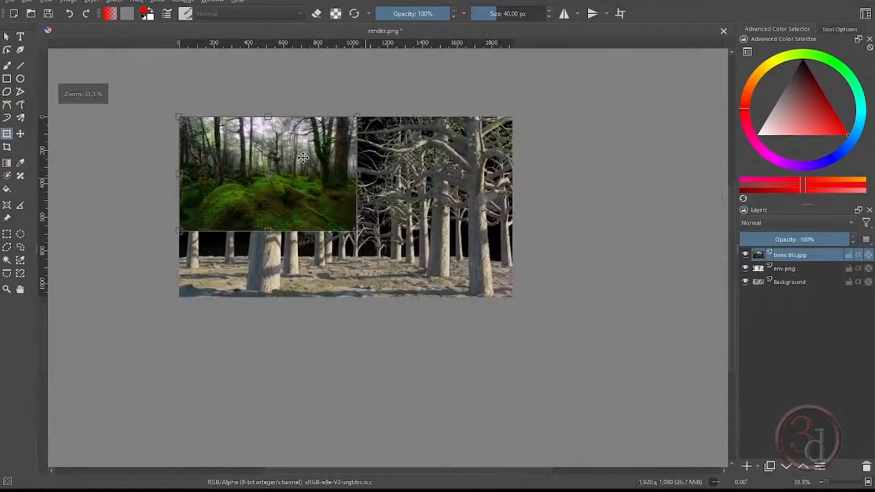
key(ctrl+t)
drag(357, 231, 461, 298)
drag(546, 328, 548, 328)
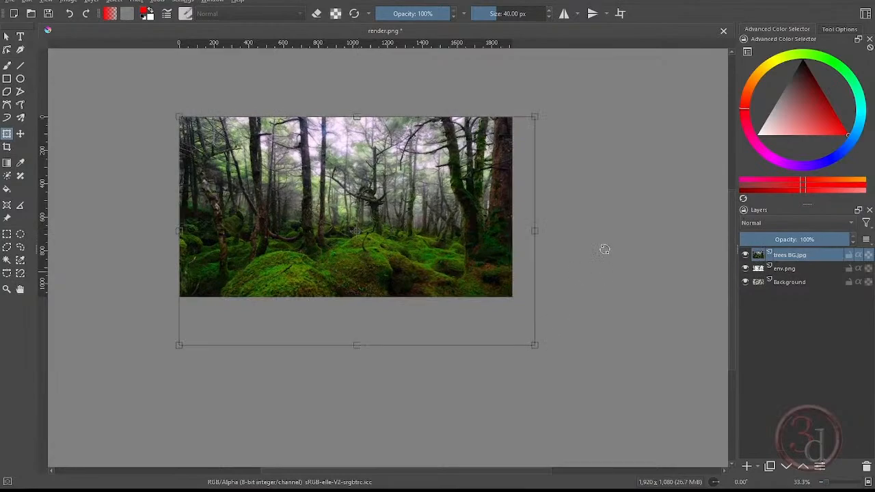
key(Return)
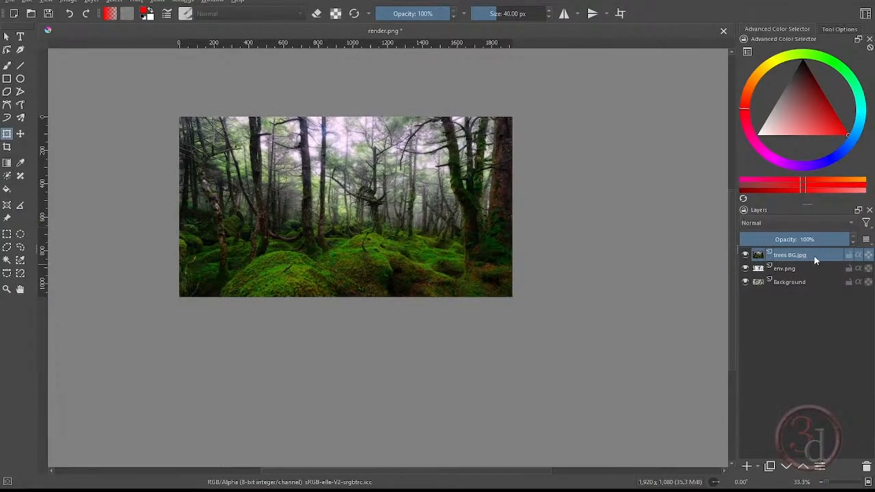
drag(803, 258, 784, 271)
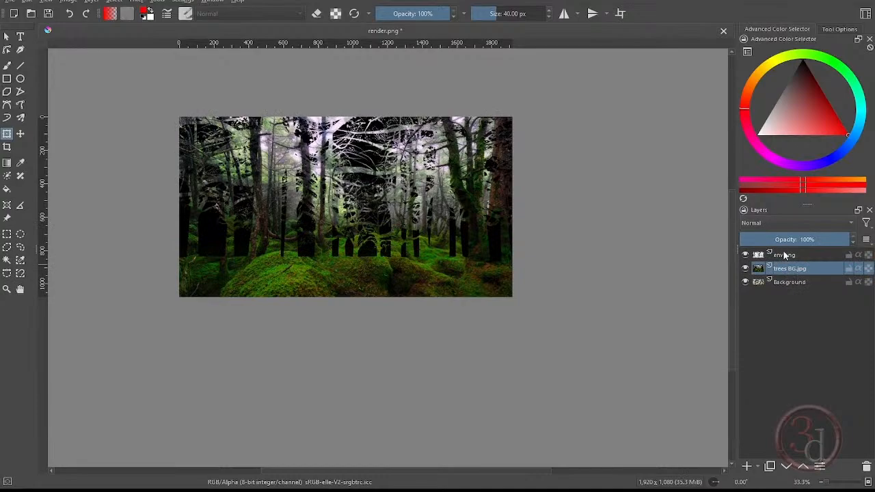
- Select the opaque areas of the env.png layer and add a transparency mask from that selection to trees BG.jpg
click(757, 258)
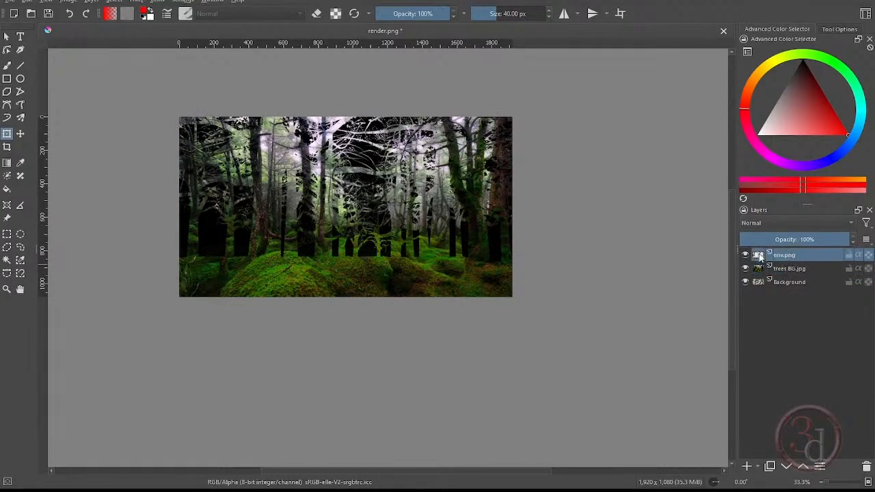
ctrl+click(757, 258)
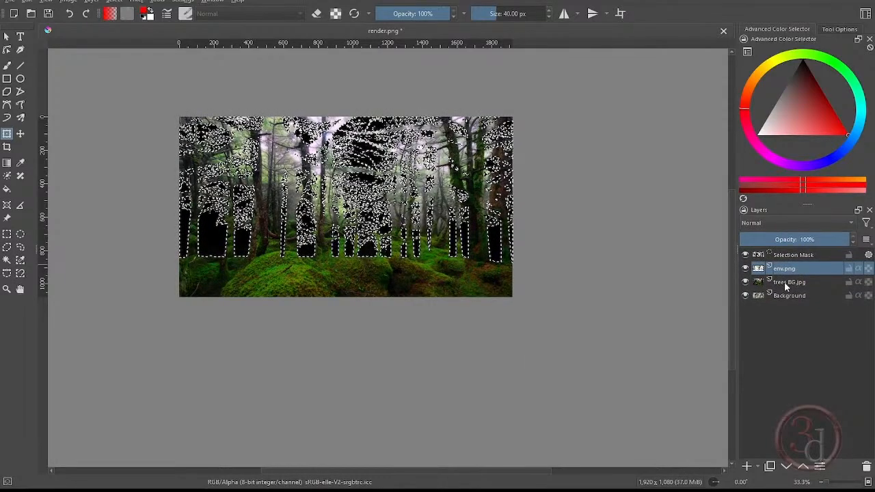
click(777, 283)
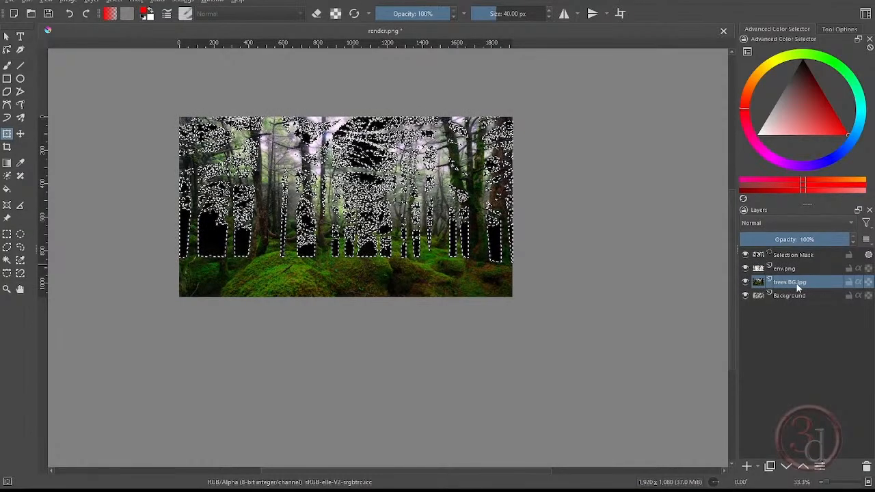
click(761, 467)
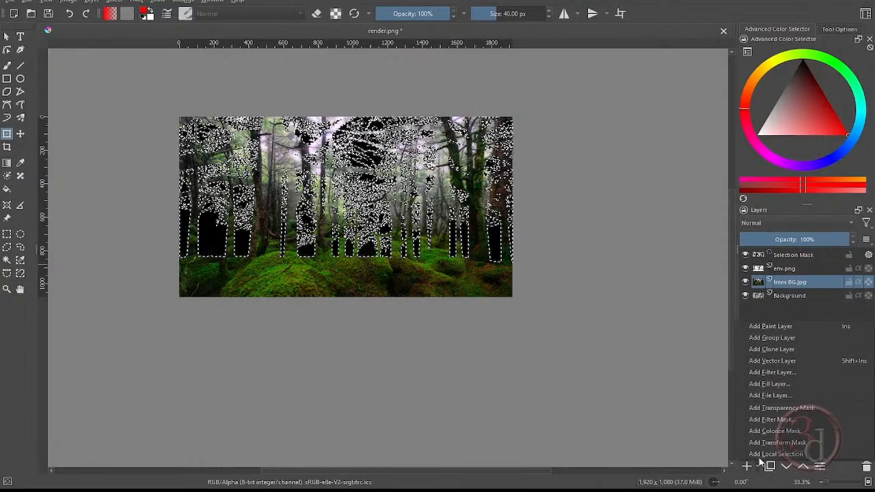
click(786, 410)
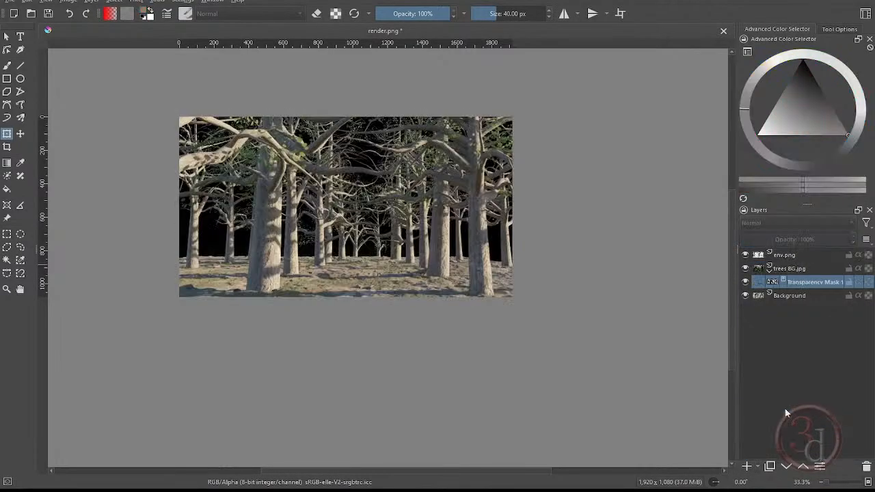
- Hide the env.png layer and compare the render with the trees BG.jpg layer hidden and shown
click(746, 255)
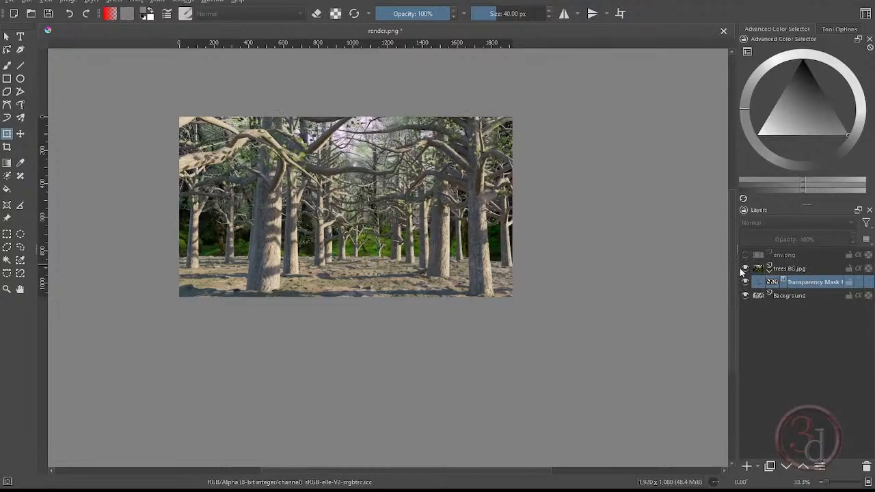
click(745, 269)
click(745, 268)
- Try to reposition the trees BG.jpg layer behind the rendered trees with the Move tool
click(785, 269)
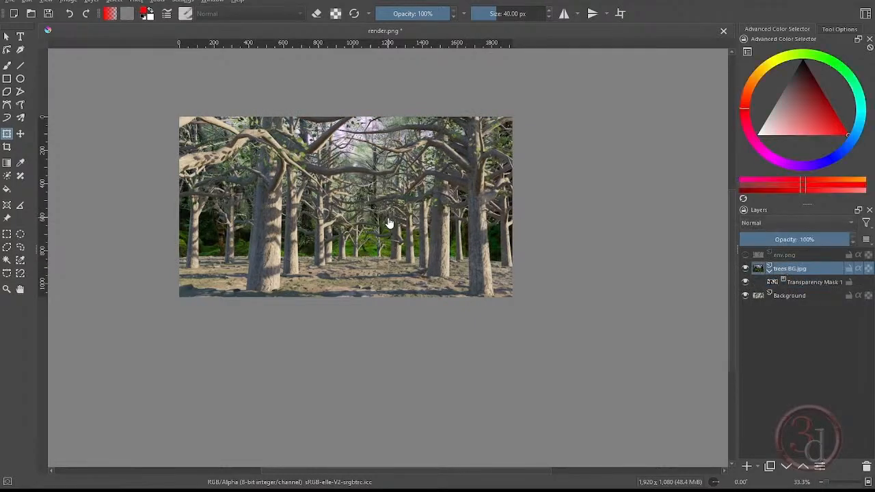
key(t)
drag(388, 224, 433, 205)
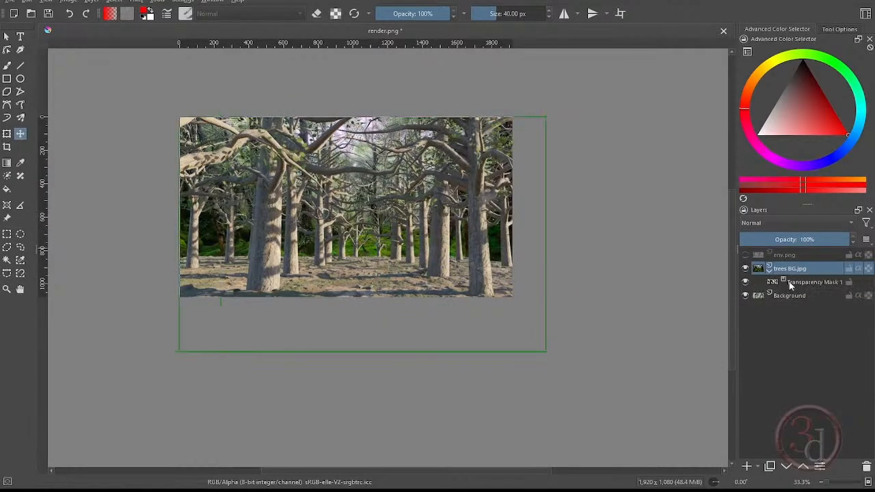
- Lock the transparency mask of trees BG.jpg and try moving the background image independently of the mask
click(808, 283)
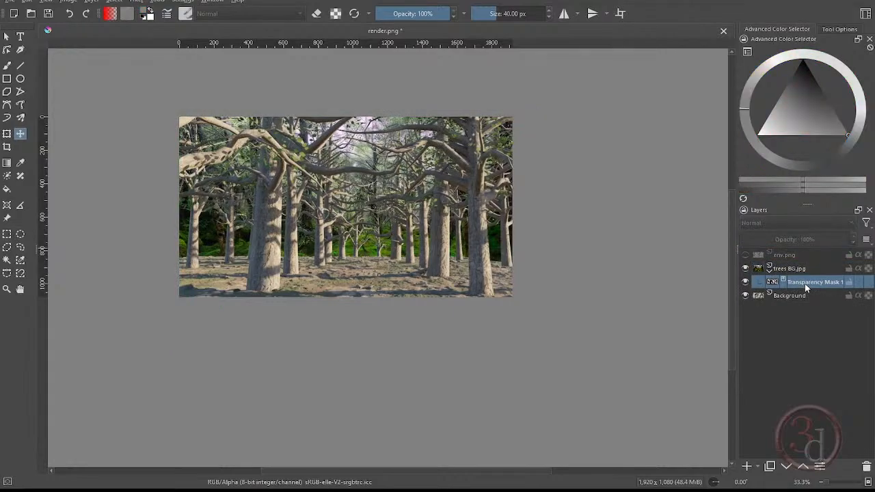
click(849, 283)
click(790, 271)
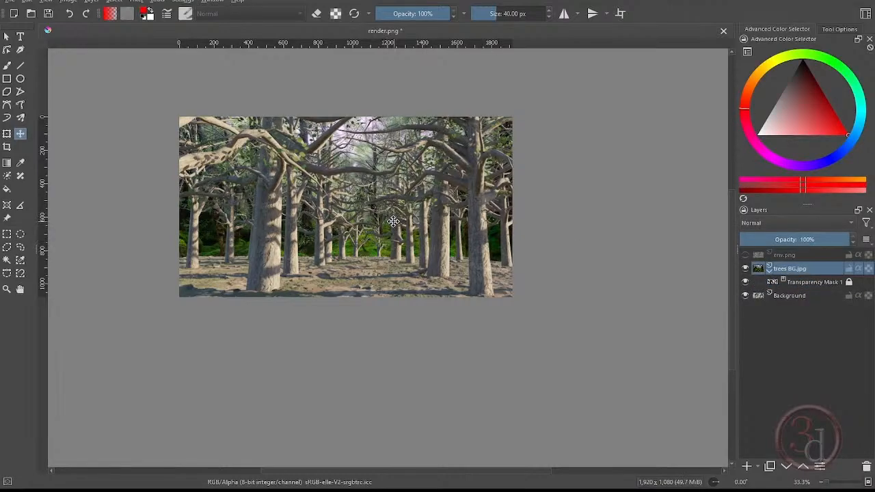
drag(393, 221, 412, 230)
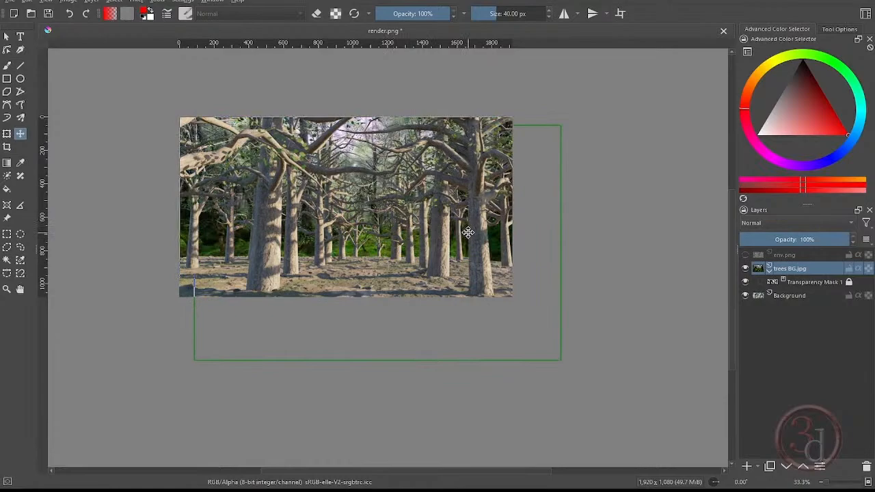
- Transform the trees BG.jpg image behind the rendered trees, enlarging it, narrowing its width and stretching its height
key(ctrl+t)
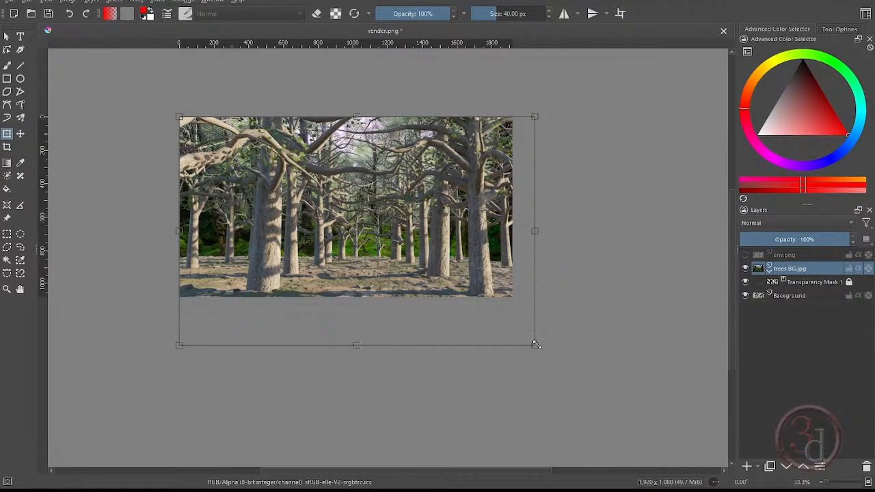
drag(535, 346, 595, 388)
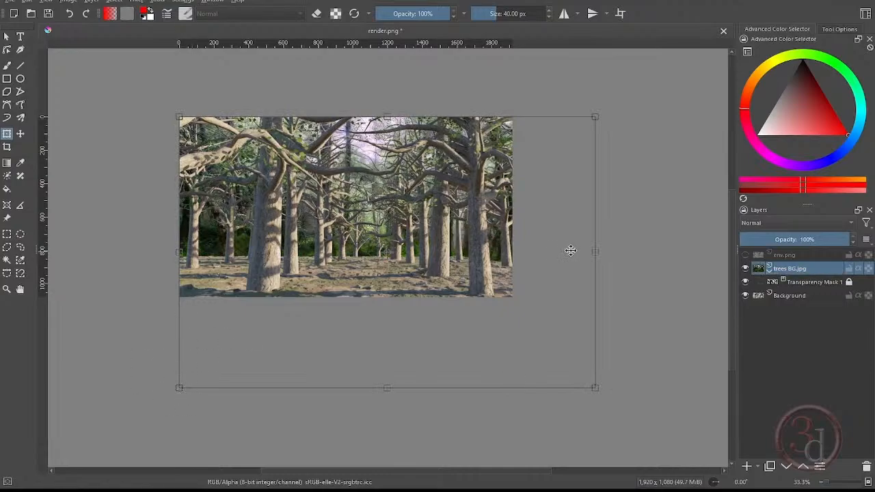
drag(595, 252, 535, 251)
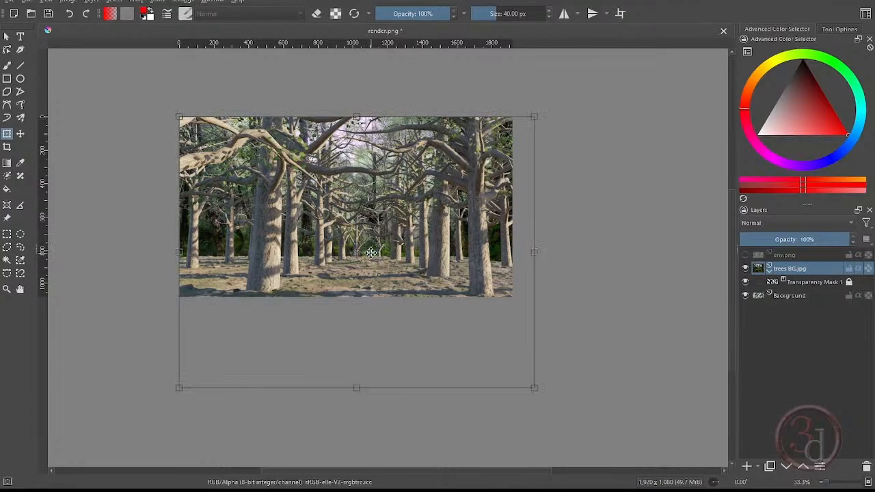
key(Return)
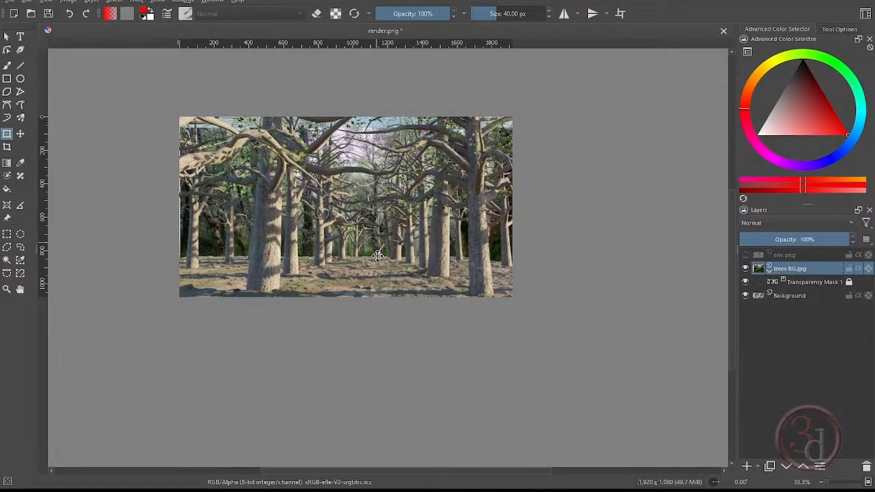
click(372, 190)
drag(357, 129, 355, 117)
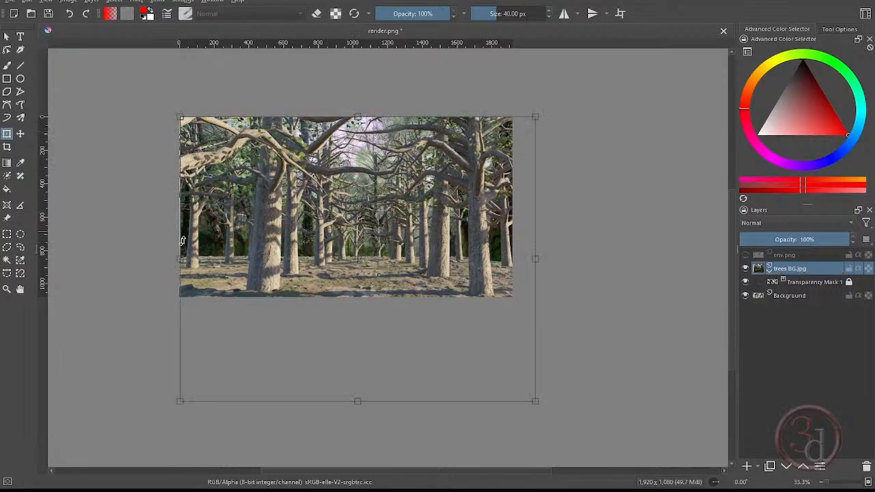
key(Return)
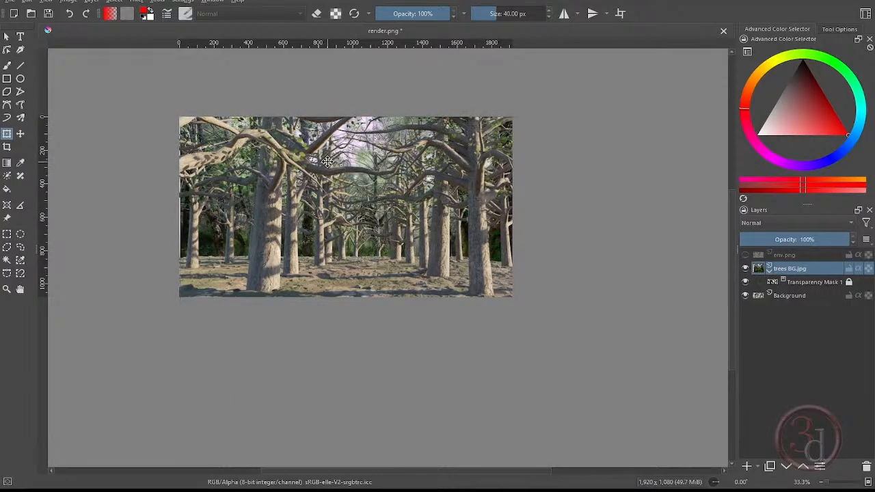
- Lower the opacity of trees BG.jpg to 69% and widen the image slightly past the canvas's left edge
click(822, 240)
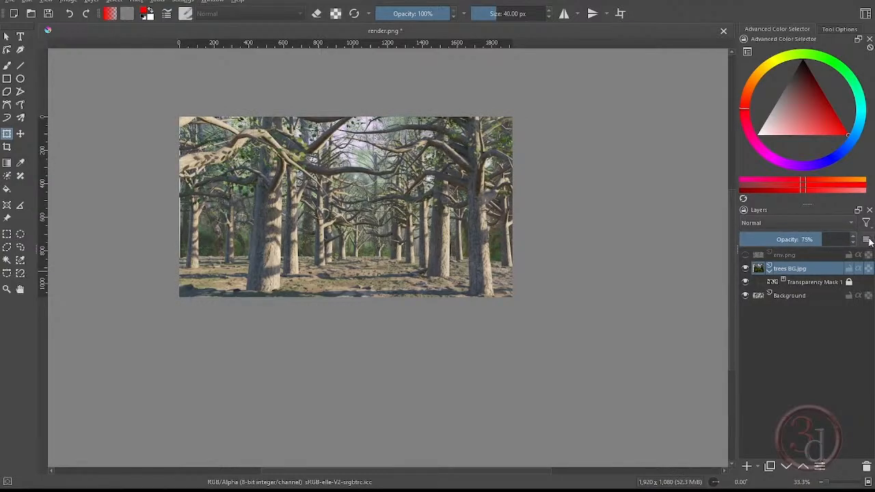
drag(818, 242, 815, 241)
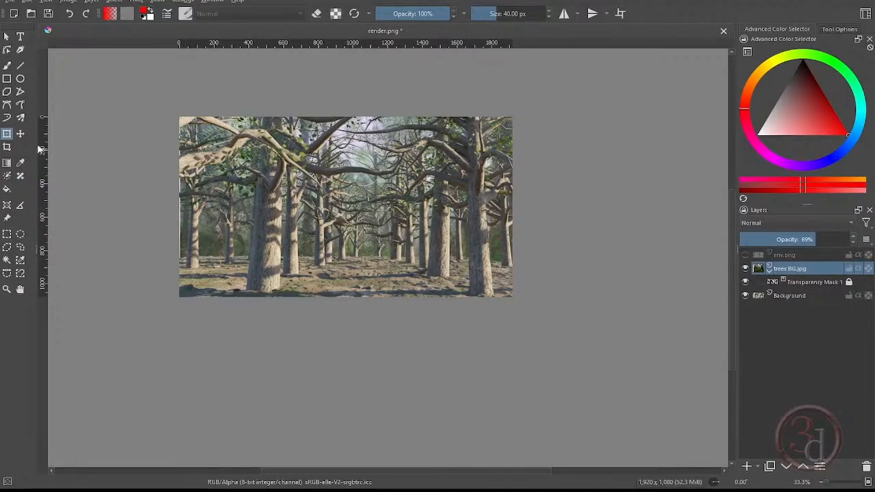
click(7, 133)
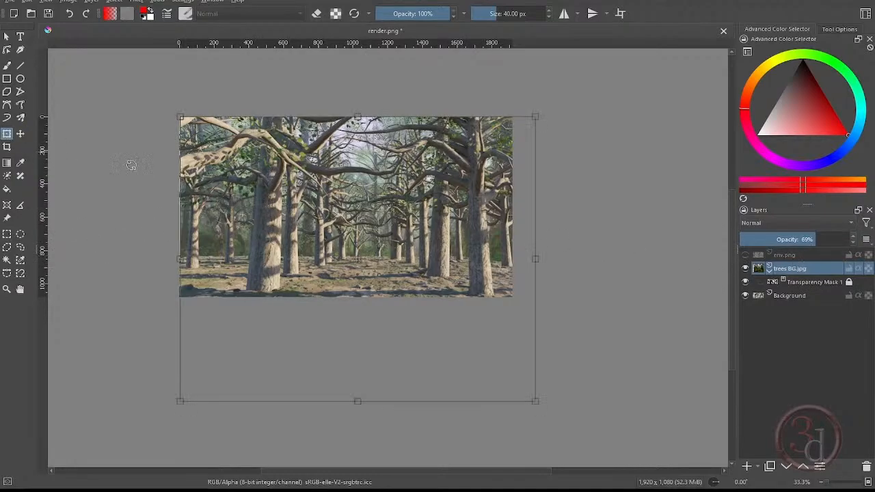
drag(179, 260, 174, 261)
click(173, 260)
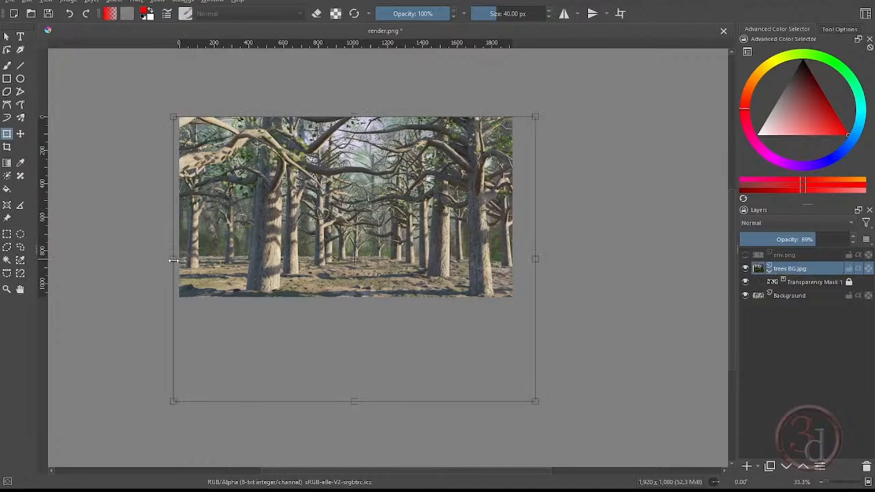
key(Return)
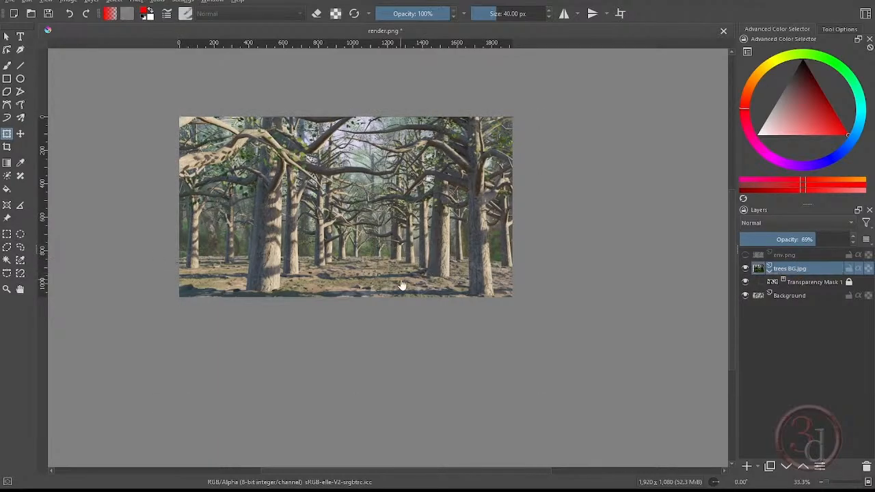
- Duplicate the Background layer and apply an Unsharp Mask with radius 3.58 and amount 1.91 to the copy
click(803, 296)
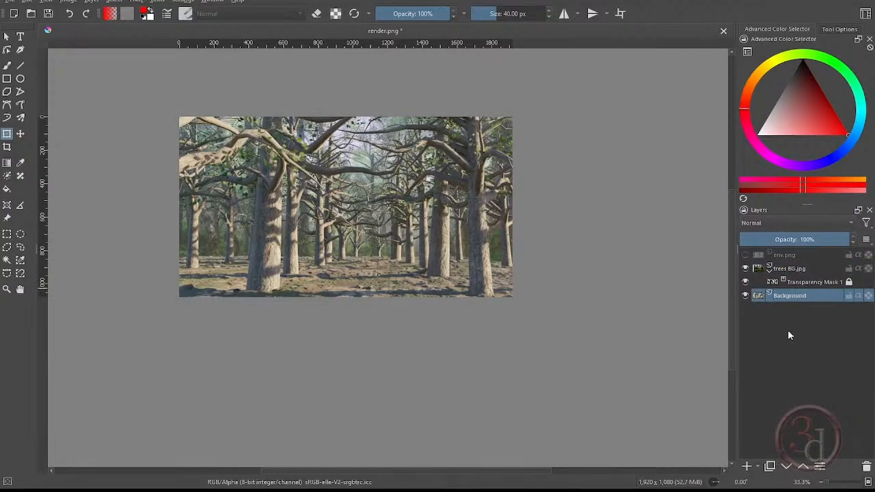
click(770, 466)
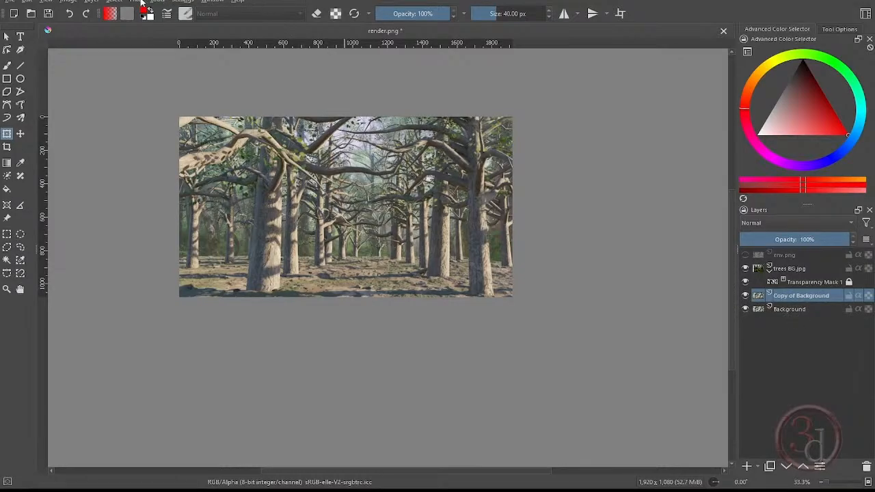
click(142, 4)
click(145, 3)
click(142, 4)
click(141, 4)
click(142, 3)
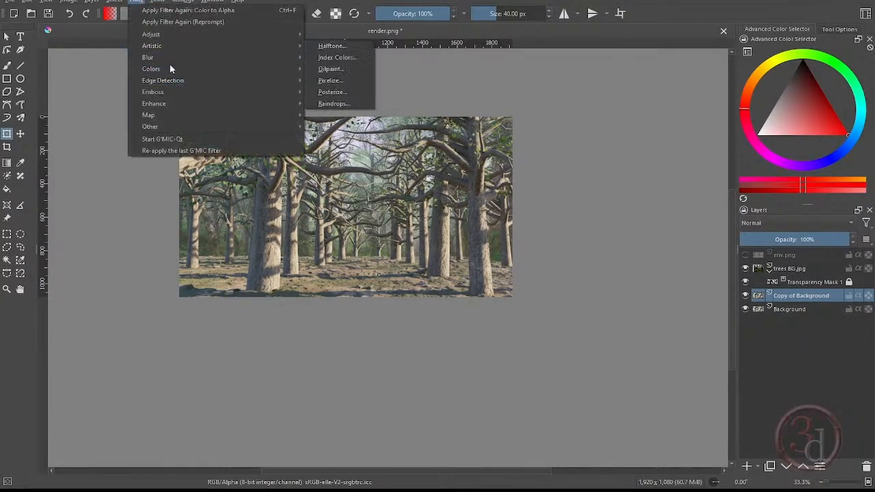
click(353, 138)
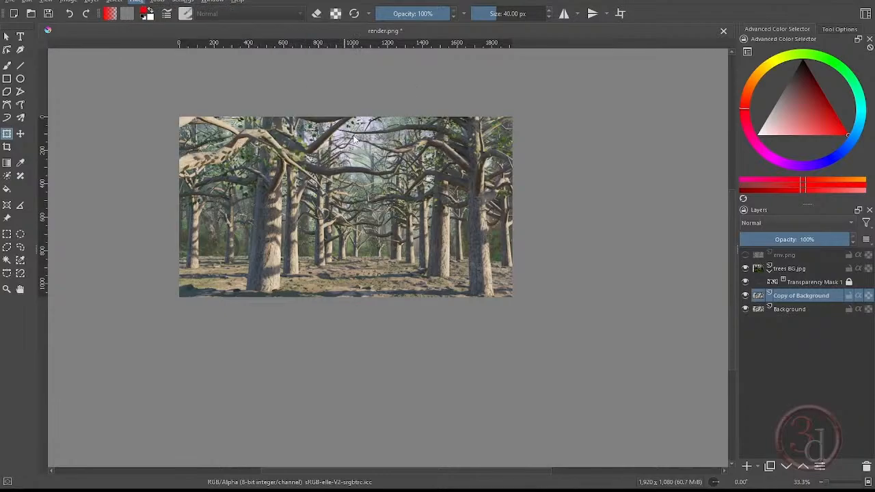
drag(402, 151, 608, 162)
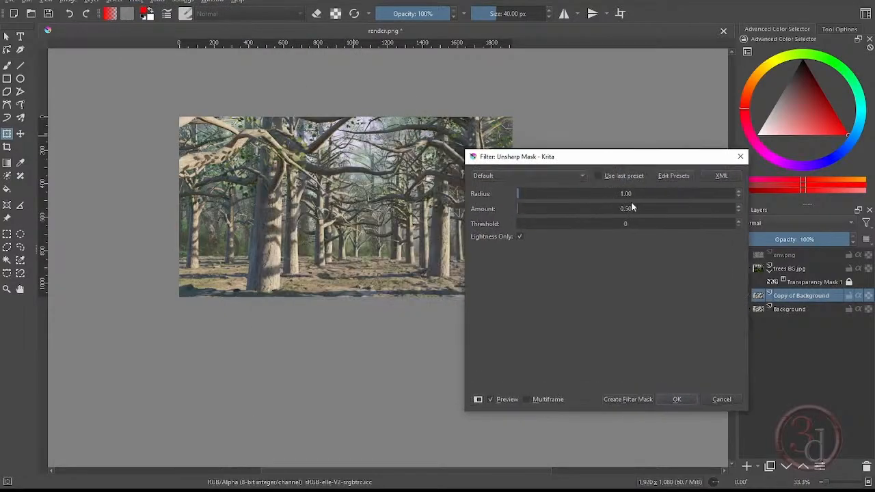
drag(519, 194, 523, 194)
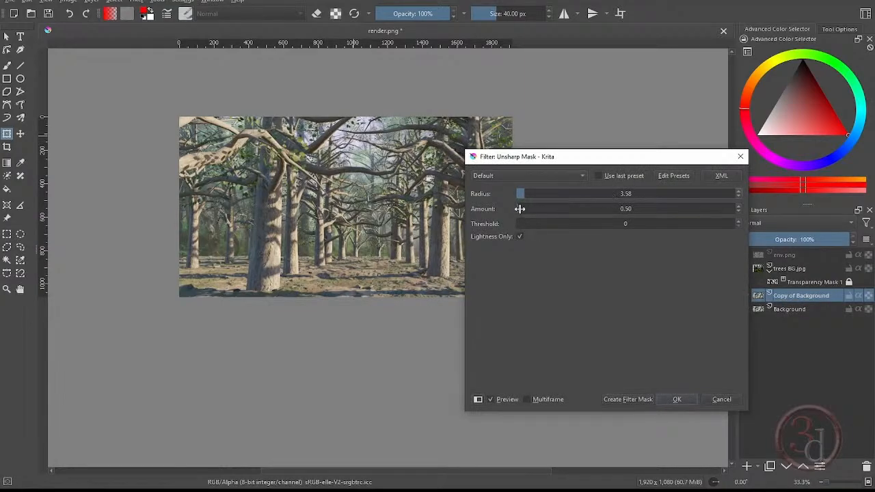
drag(520, 208, 522, 209)
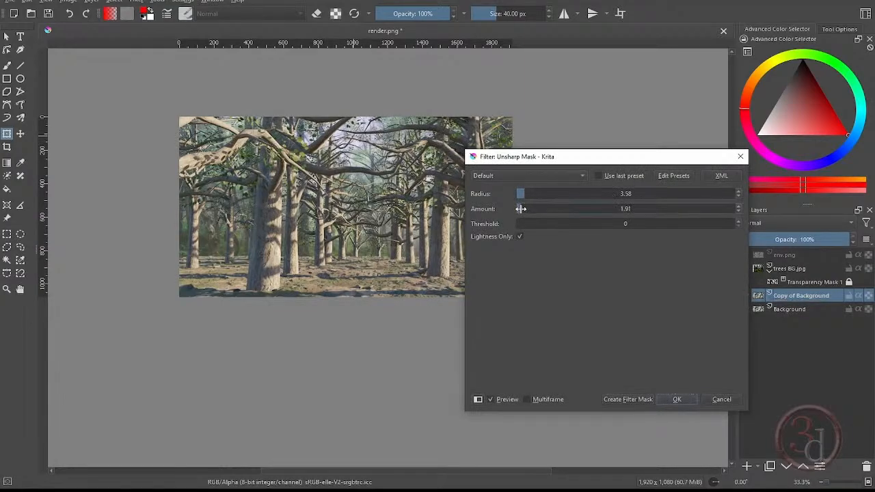
click(521, 209)
click(679, 399)
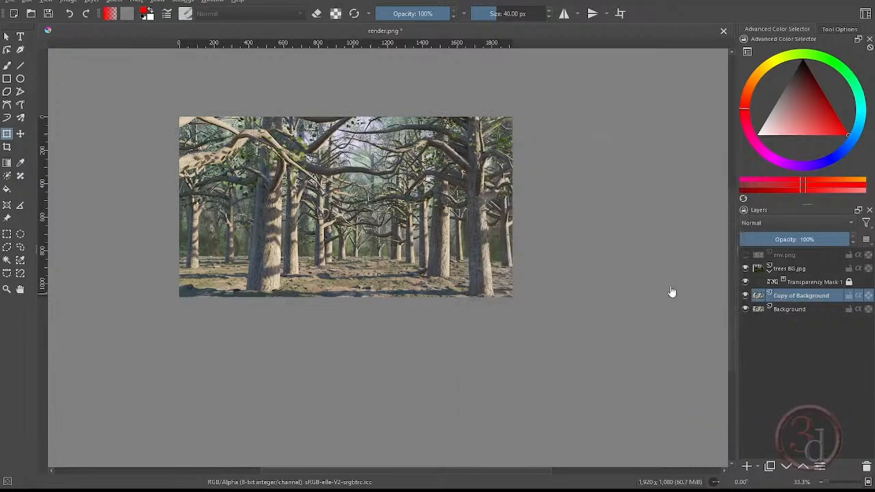
- Apply an S-shaped Color Adjustment curve to the Background copy, with points at input 83, output 57 and input 173, output 178
ctrl+scroll(392, 197, up, 1)
middle_drag(414, 196, 460, 235)
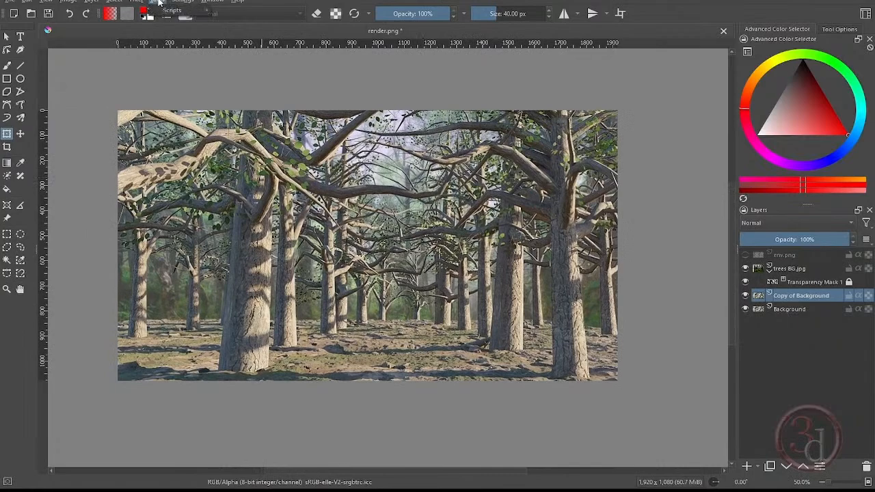
click(136, 3)
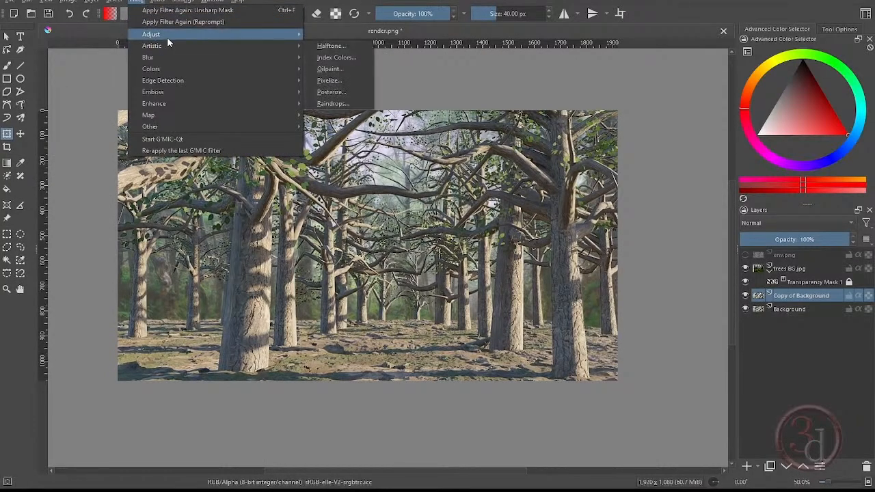
mouse_move(167, 35)
click(357, 152)
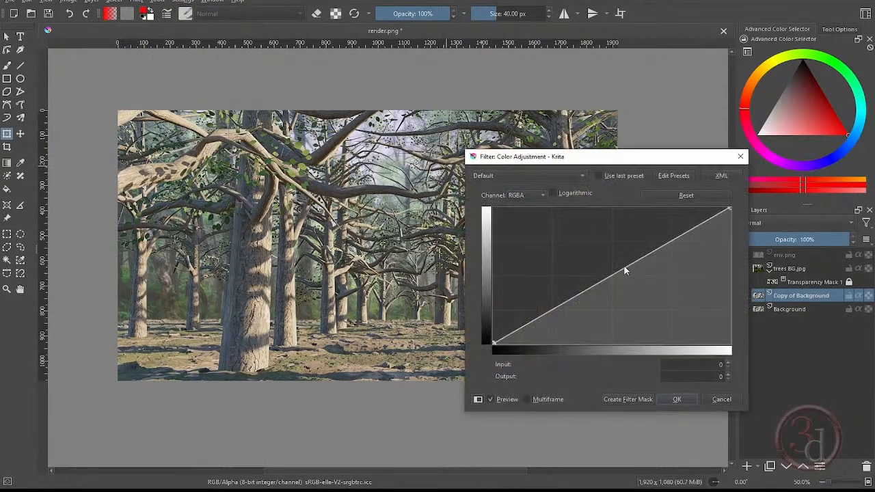
drag(562, 304, 567, 315)
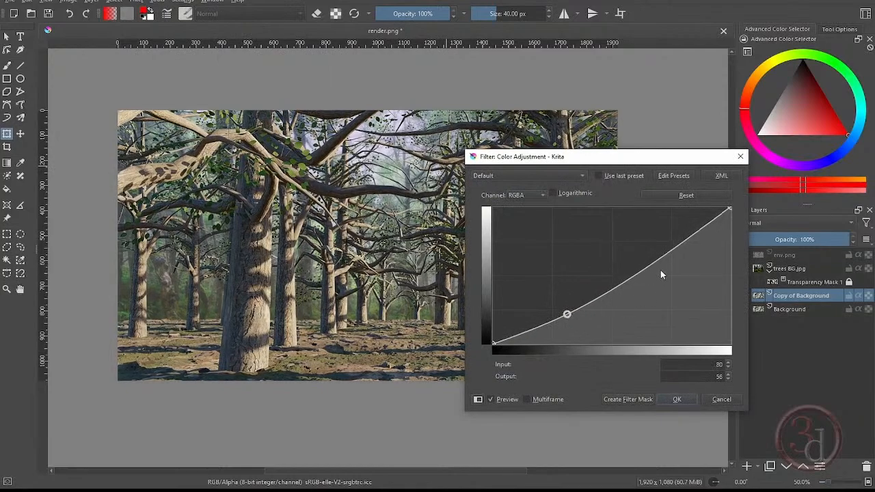
drag(663, 258, 654, 248)
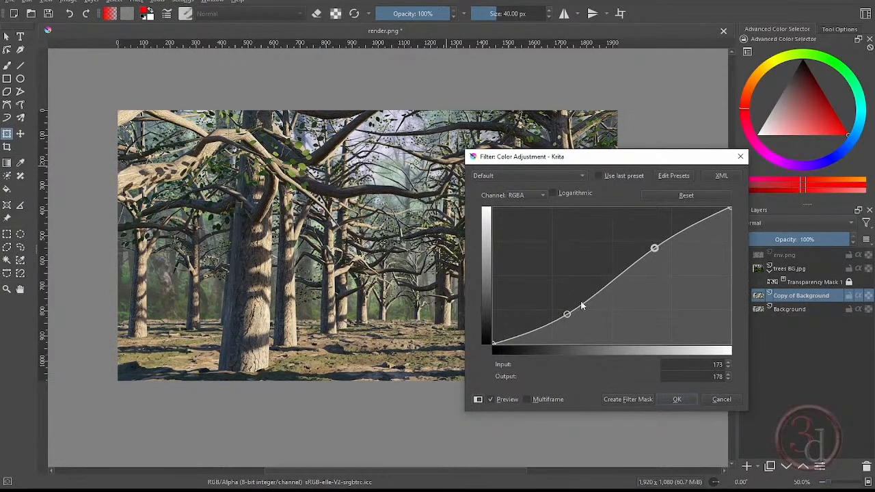
drag(568, 314, 571, 313)
drag(617, 158, 353, 109)
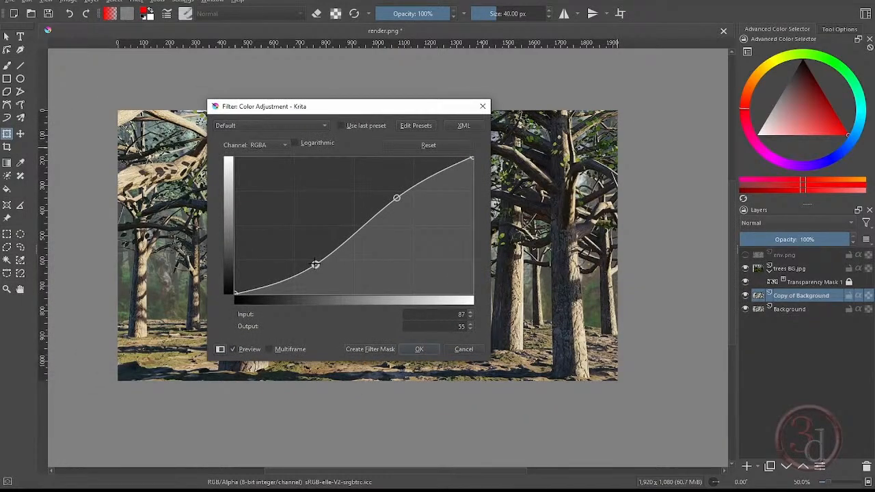
mouse_move(315, 264)
mouse_down()
mouse_move(305, 258)
mouse_move(311, 262)
mouse_up()
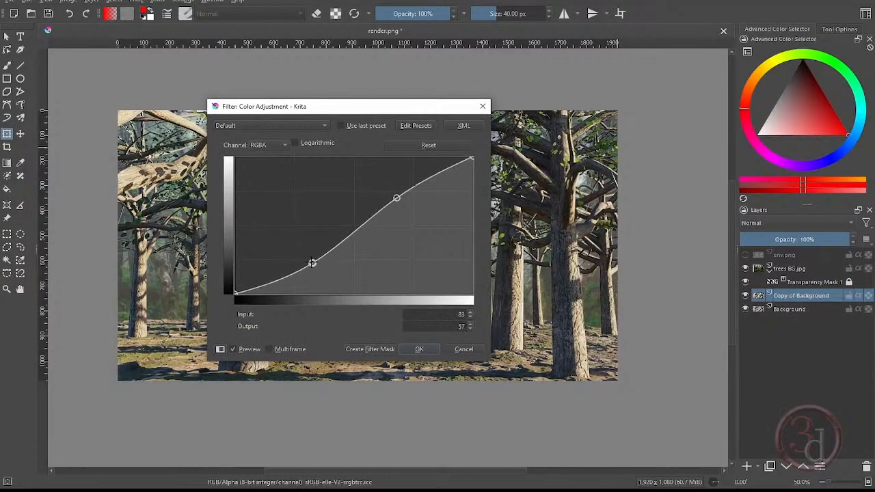
click(425, 351)
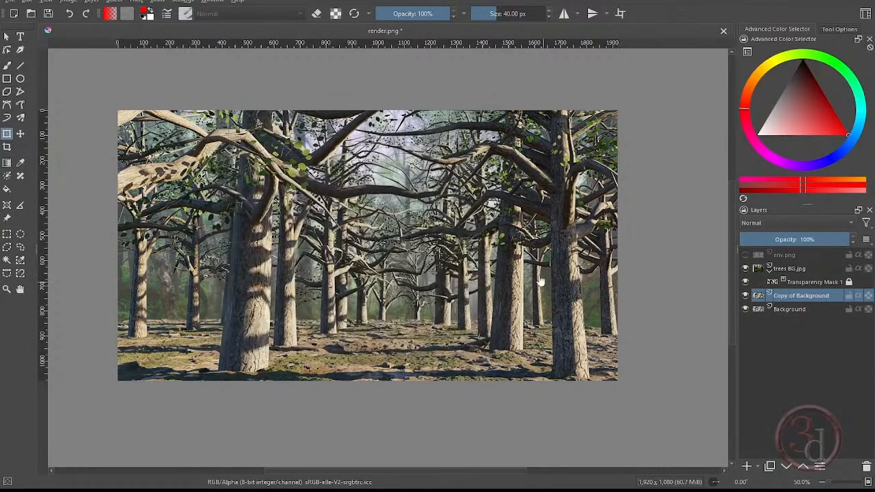
scroll(359, 271, up, 2)
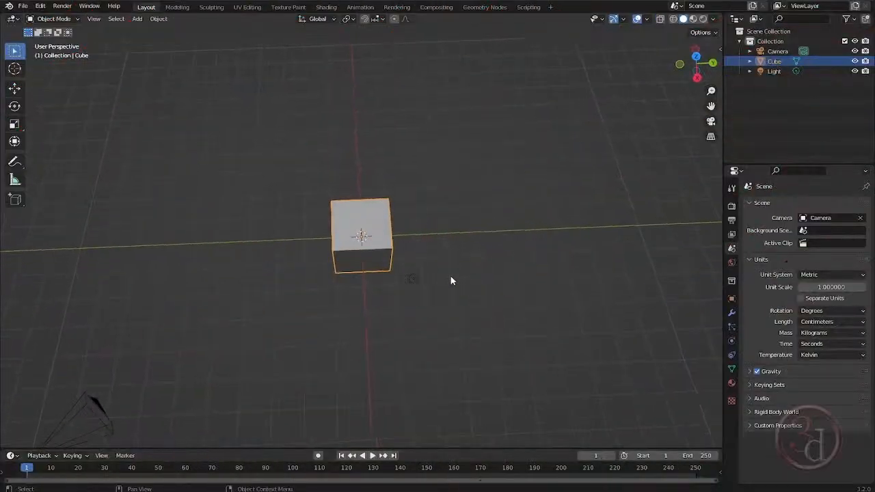
- Switch to a new Blender scene and delete the default camera, cube and light
shift+middle_drag(430, 278, 445, 244)
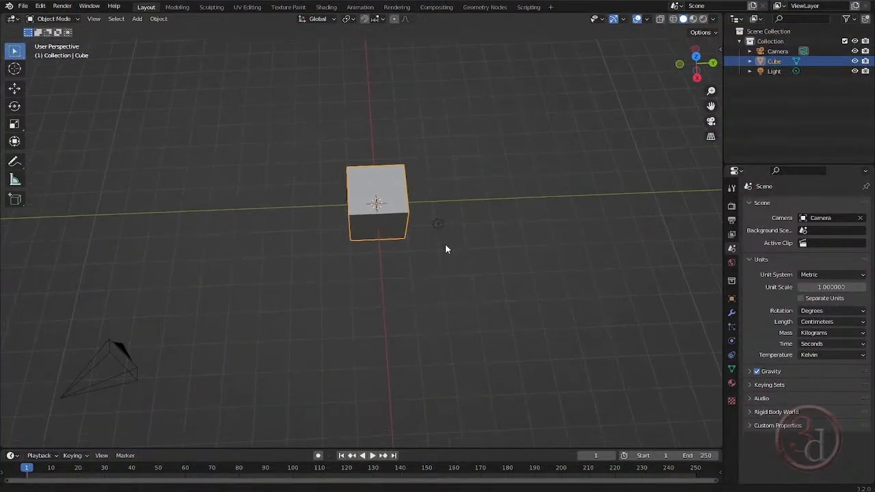
key(a)
key(x)
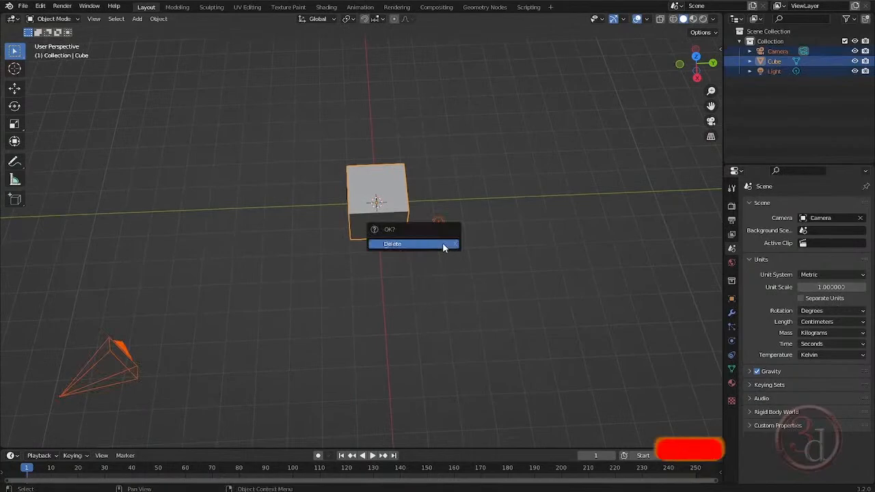
click(443, 242)
- Switch to the top orthographic view and add a cube mesh at the world origin
key(KP_7)
shift+middle_drag(375, 187, 412, 226)
key(shift+a)
mouse_move(412, 221)
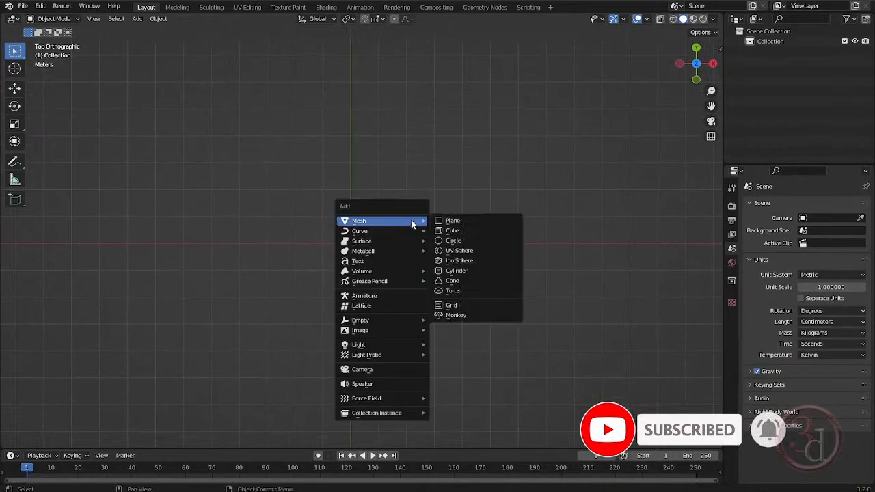
click(459, 230)
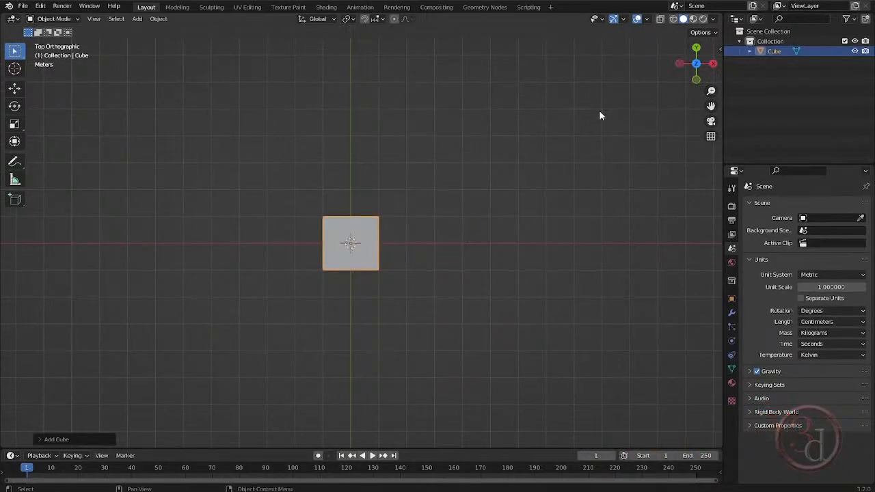
- Show the cube's transform properties and set its X dimension to 70 cm
key(n)
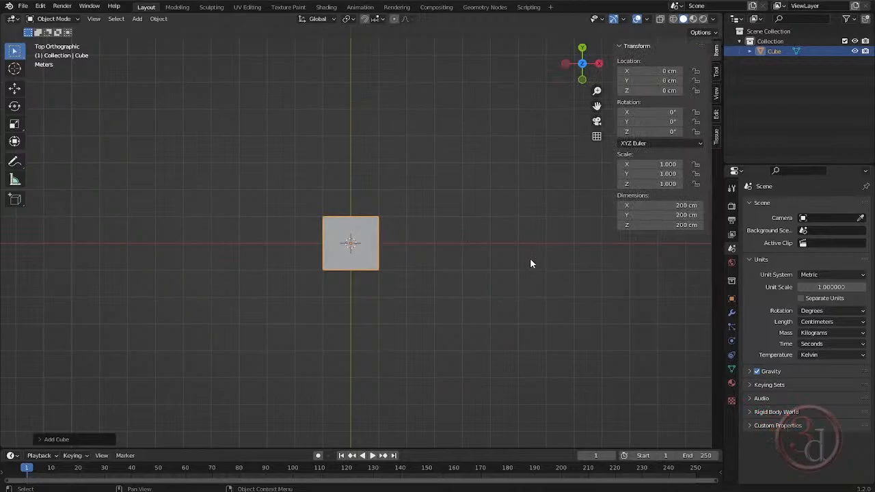
click(683, 206)
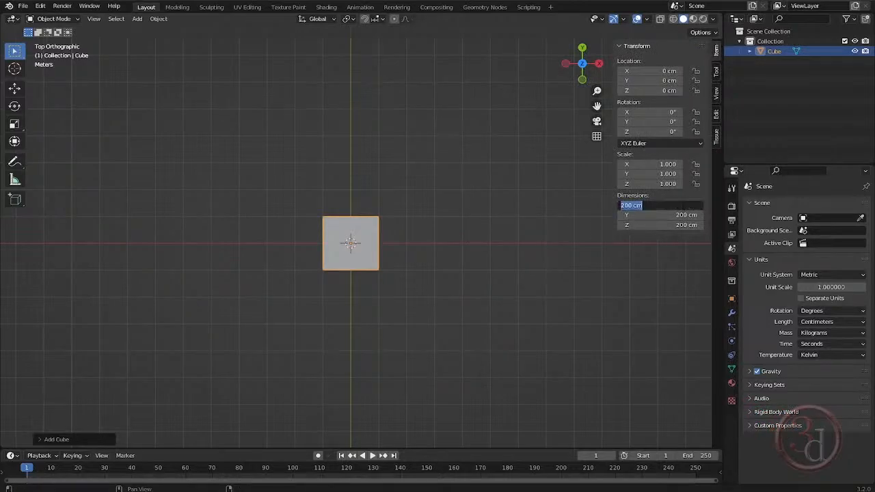
text(70)
key(Return)
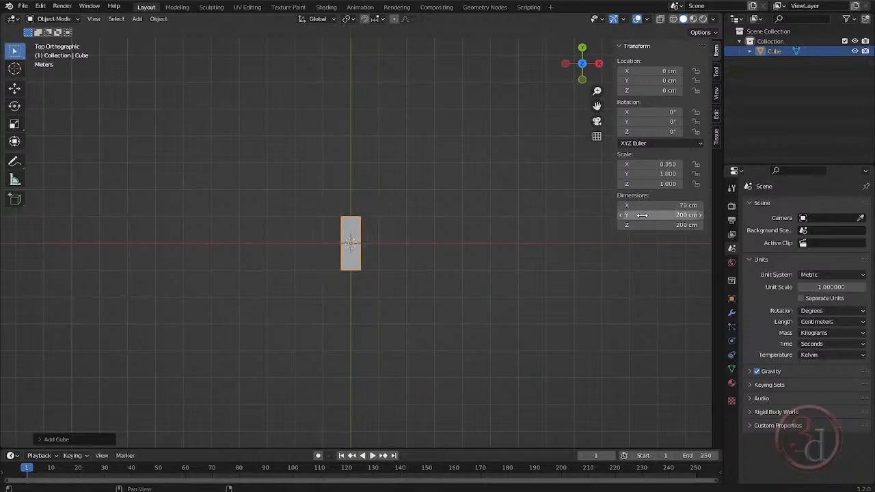
- Set the cube's Y and Z dimensions to 10.5 cm
drag(642, 215, 642, 225)
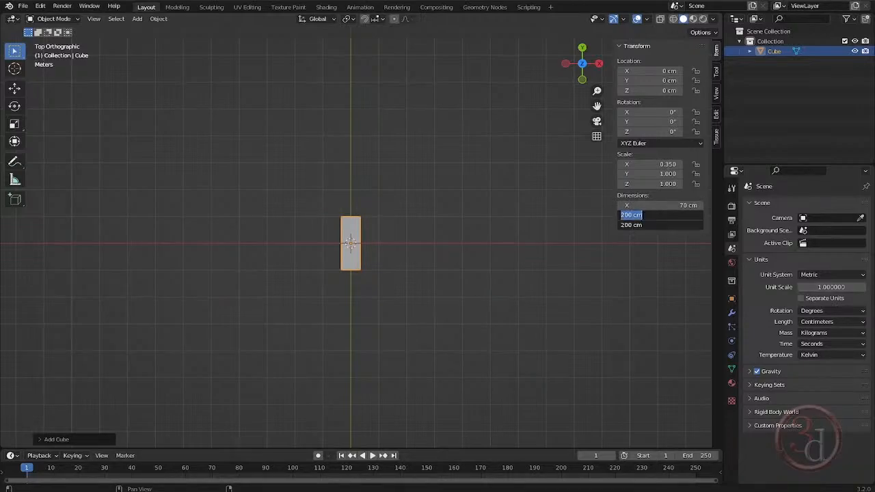
text(10.5)
key(Return)
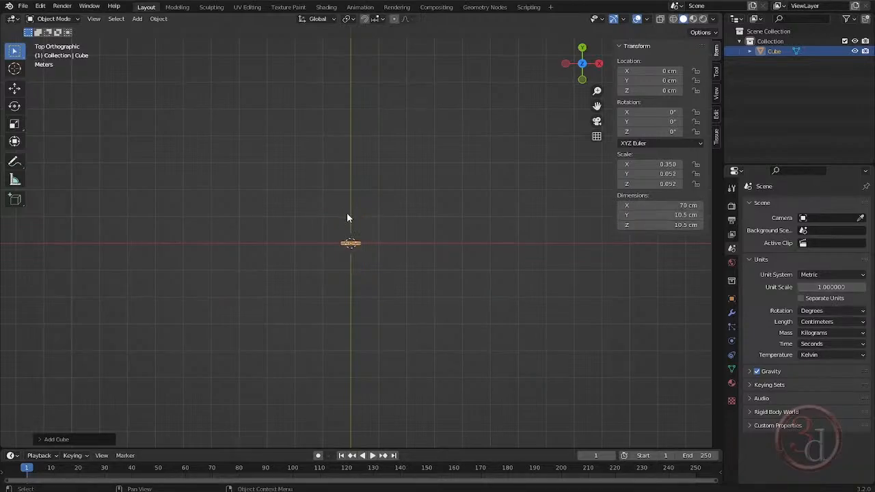
- Apply the rotation and scale of the resized cube
middle_drag(347, 216, 520, 241)
scroll(443, 293, up, 5)
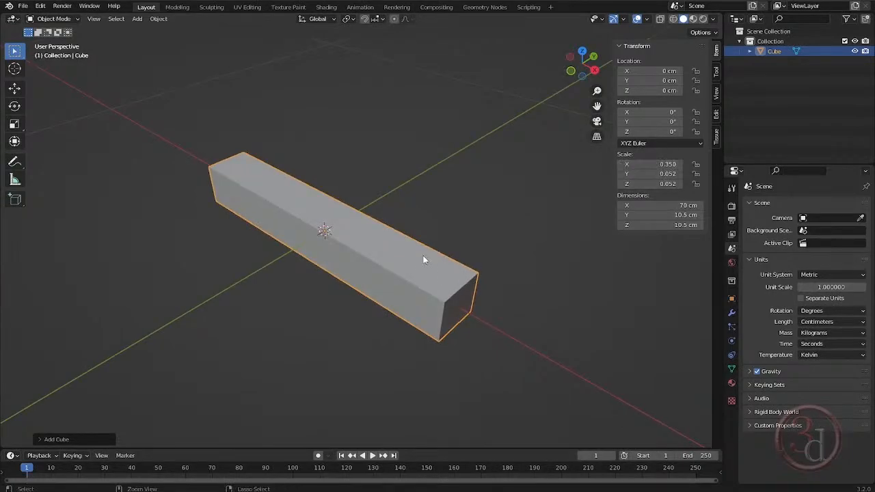
key(ctrl+a)
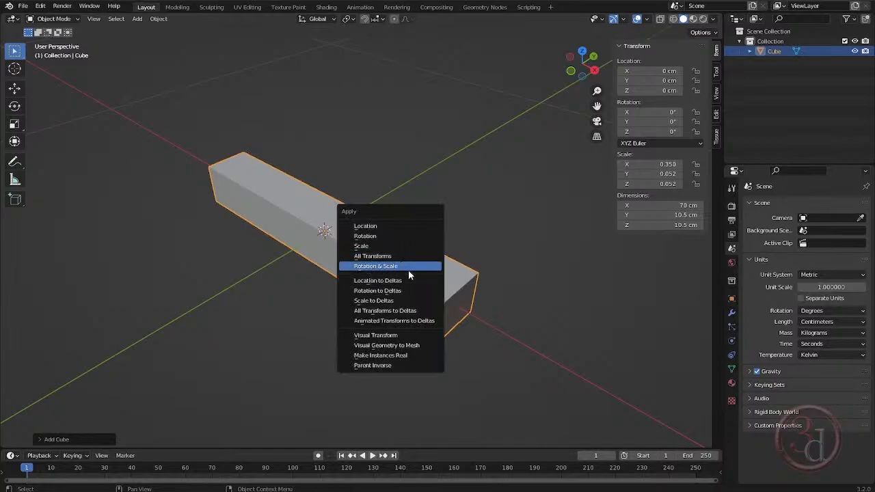
click(407, 269)
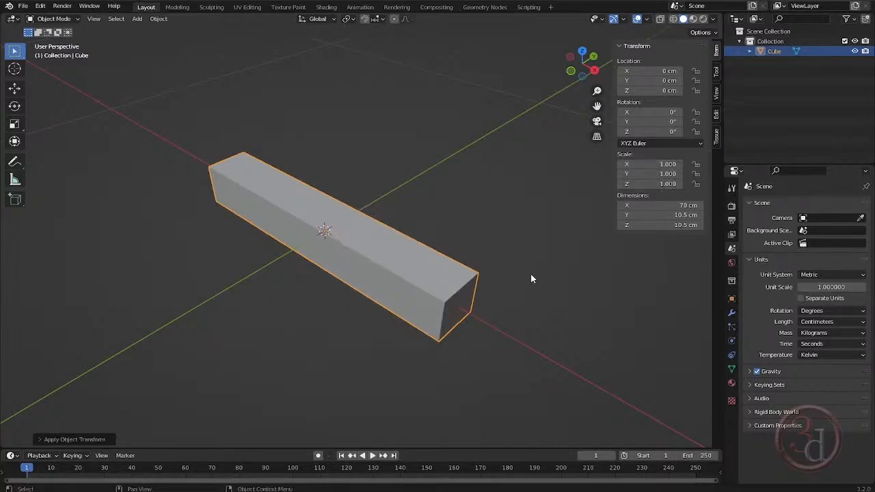
- Bevel all edges of the beam by about 0.33 cm with two segments, then return to Object Mode and deselect it
middle_drag(497, 276, 408, 275)
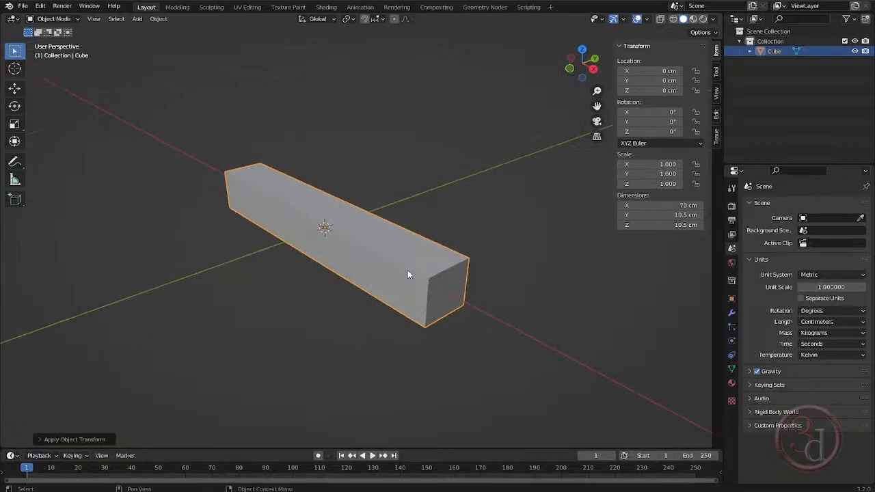
middle_drag(466, 298, 461, 258)
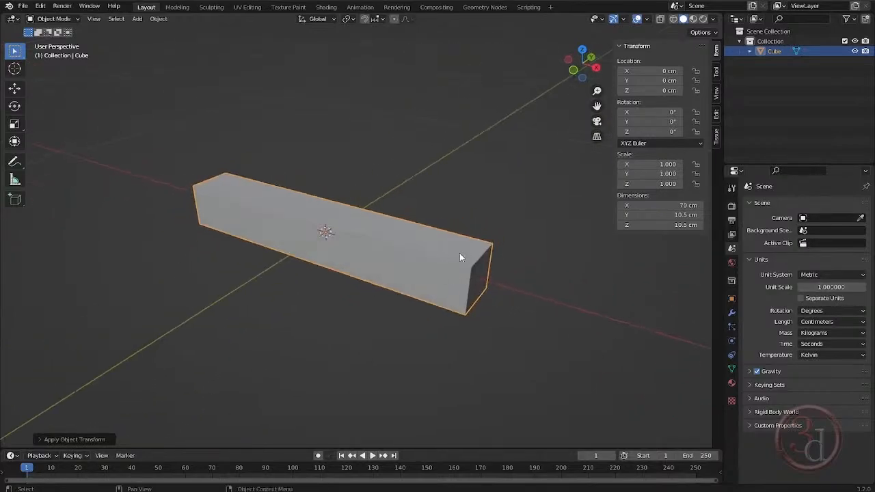
middle_drag(457, 289, 398, 270)
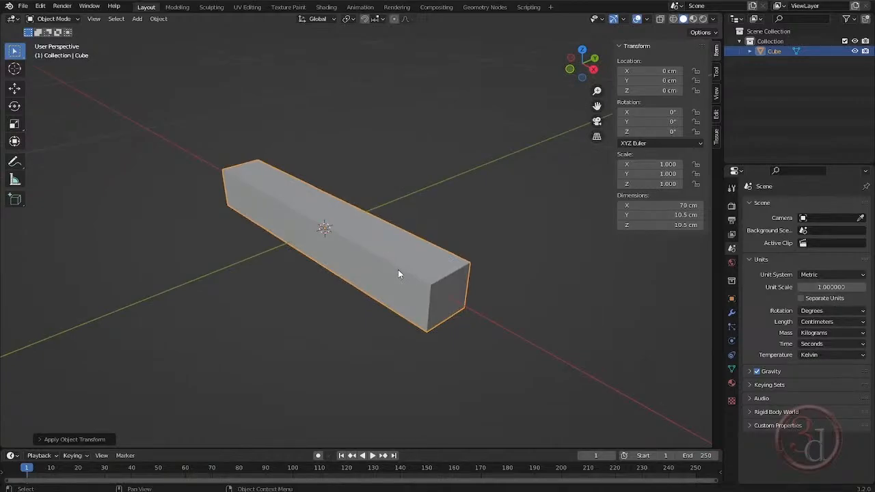
key(Tab)
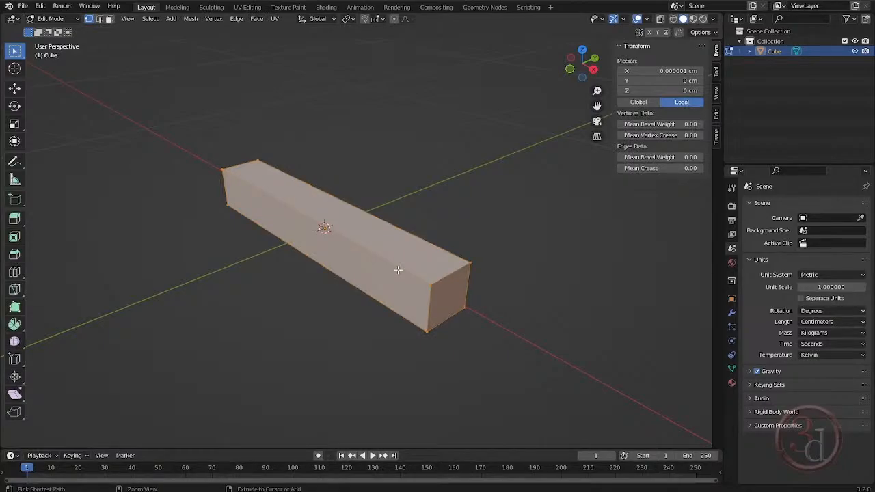
key(ctrl+b)
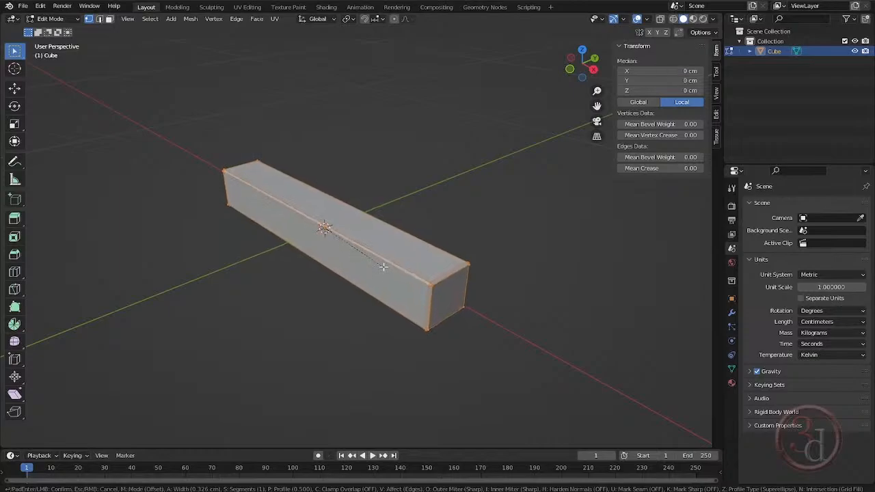
scroll(383, 267, up, 1)
click(384, 267)
scroll(445, 298, up, 3)
scroll(407, 272, up, 4)
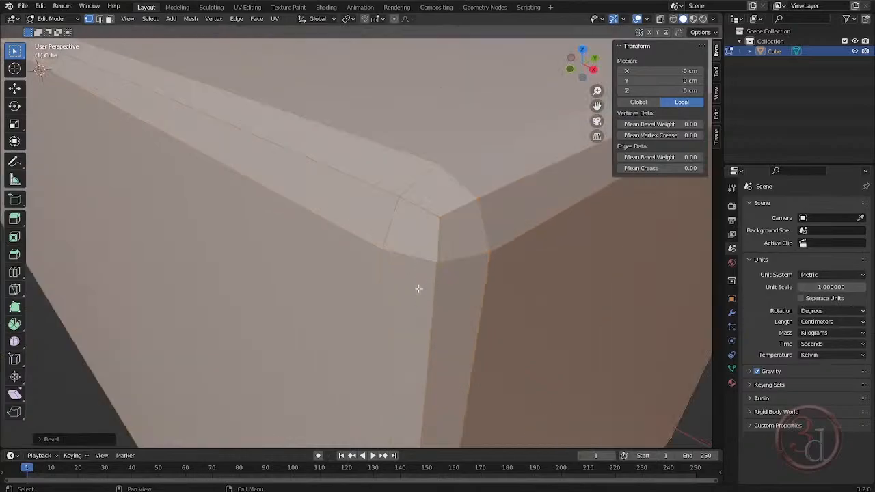
scroll(419, 289, down, 8)
key(Tab)
click(506, 302)
- Enlarge the timeline area, turn it into an Asset Browser and show the Generators library
middle_drag(506, 306, 476, 249)
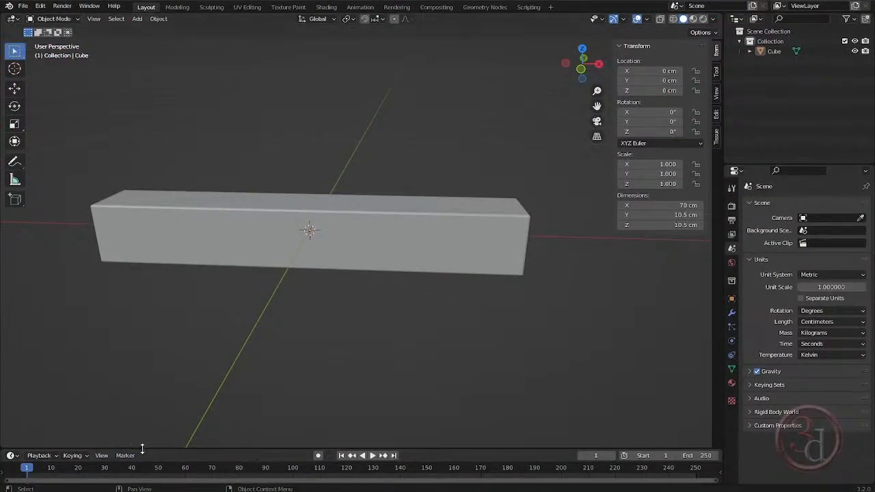
drag(142, 449, 138, 281)
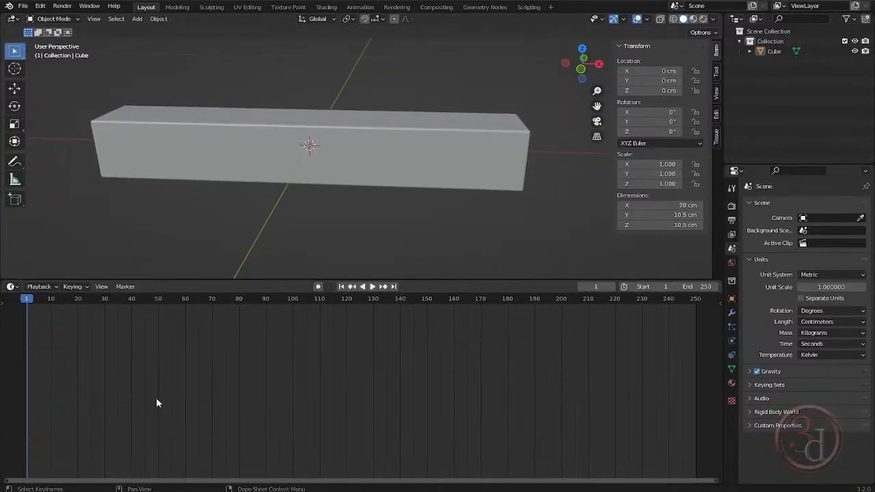
key(shift+F1)
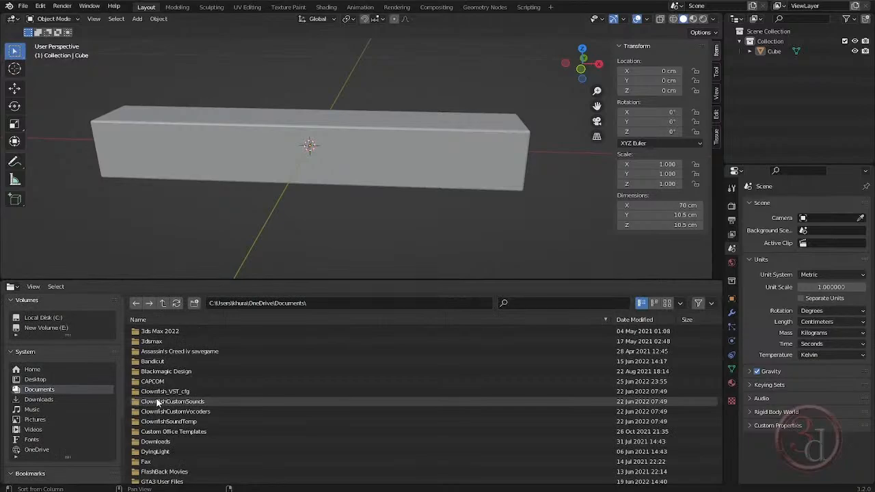
key(shift+F1)
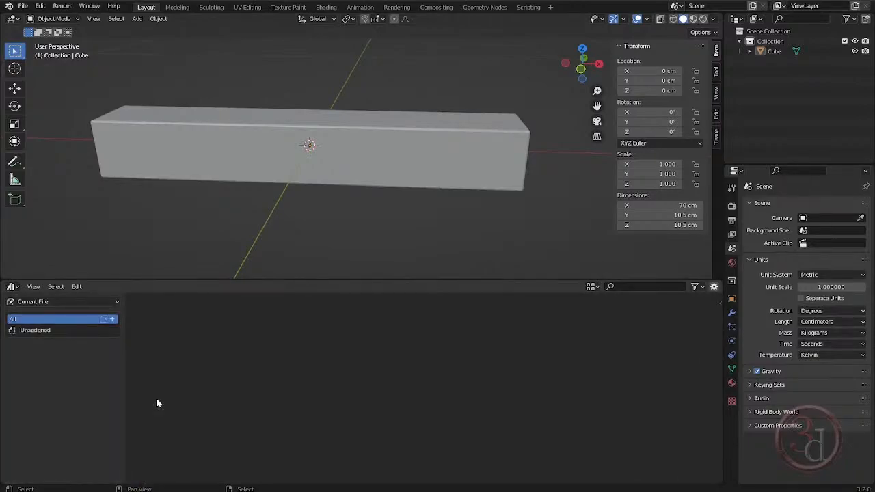
click(58, 301)
click(58, 301)
click(49, 301)
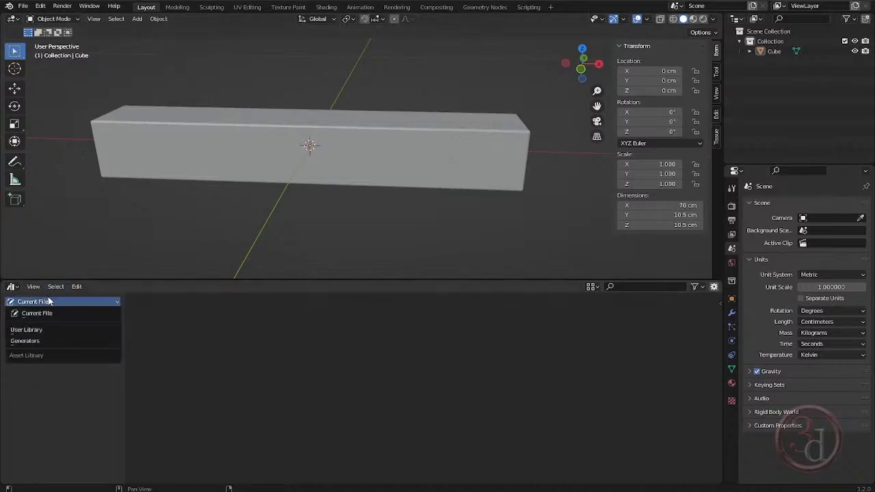
click(37, 341)
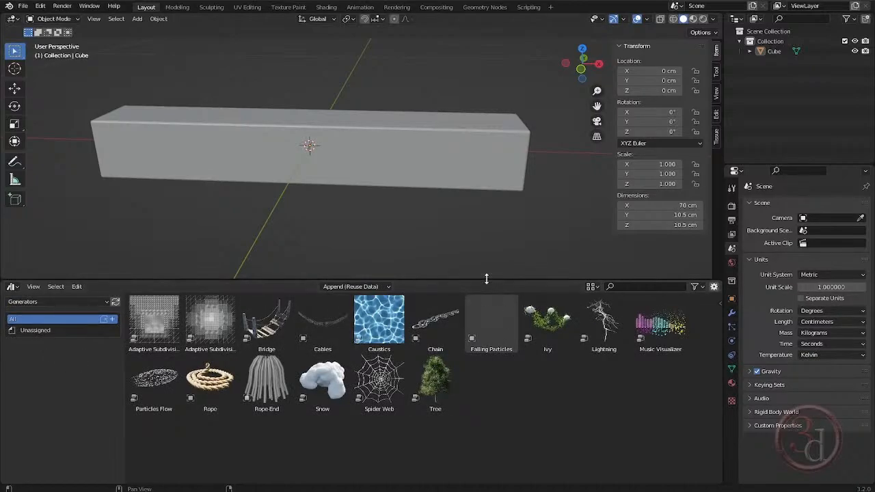
- Reduce the Asset Browser's height and add the Rope asset to the scene
drag(486, 279, 489, 348)
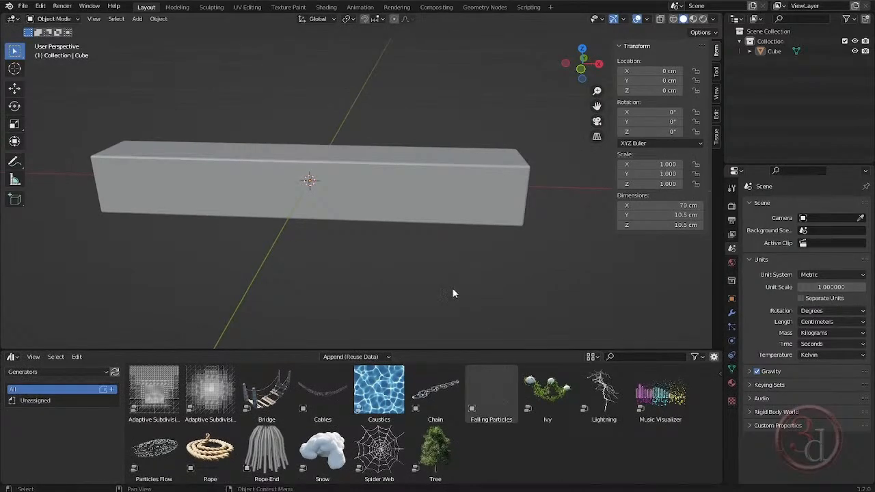
click(209, 453)
drag(207, 454, 345, 158)
scroll(382, 182, down, 6)
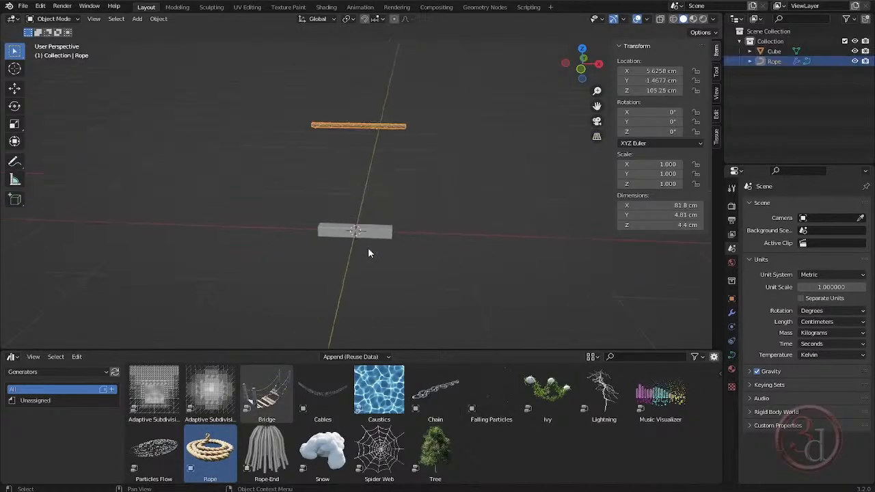
- Collapse the Asset Browser and, in the front view, lower the rope to just above the beam, at about Z 9 cm
middle_drag(431, 233, 441, 364)
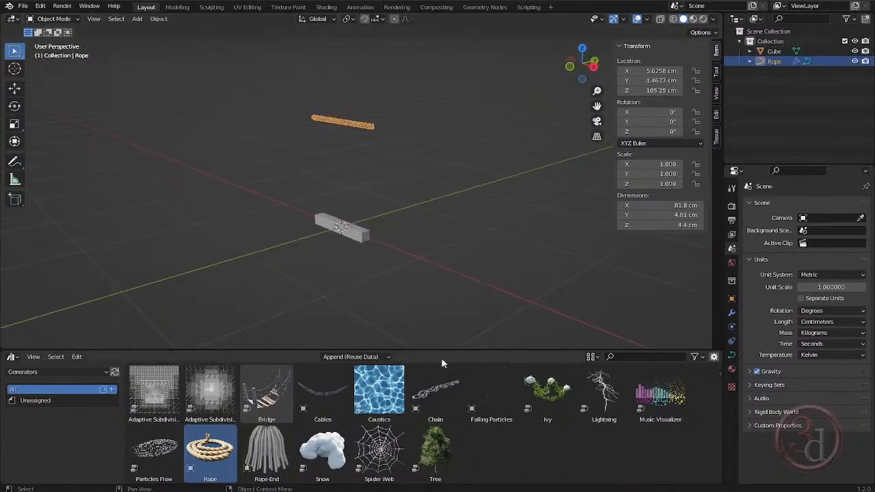
drag(443, 350, 454, 478)
middle_drag(439, 313, 387, 309)
key(grave)
click(340, 249)
scroll(349, 247, up, 5)
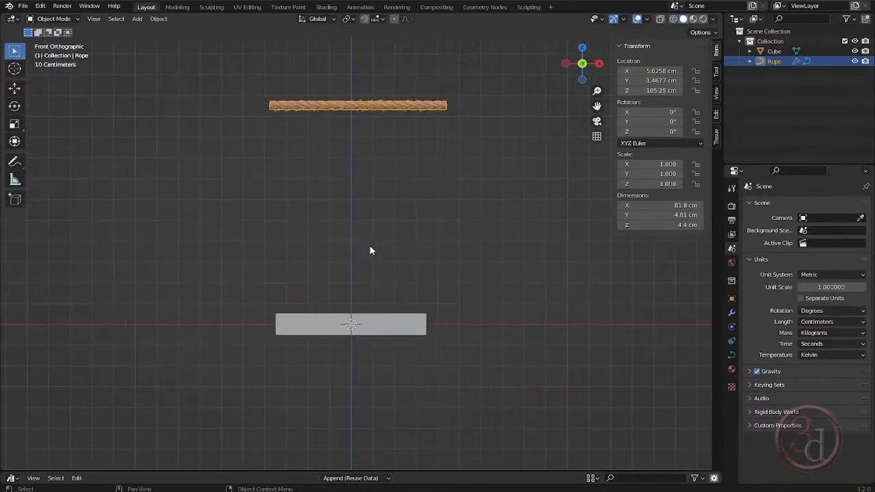
key(g)
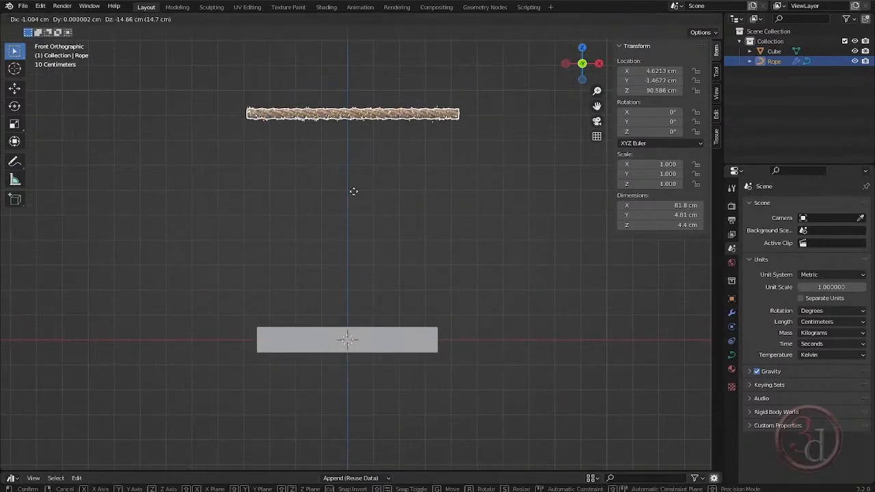
click(348, 337)
- Switch to the right view and scale the rope uniformly to about 0.264
key(grave)
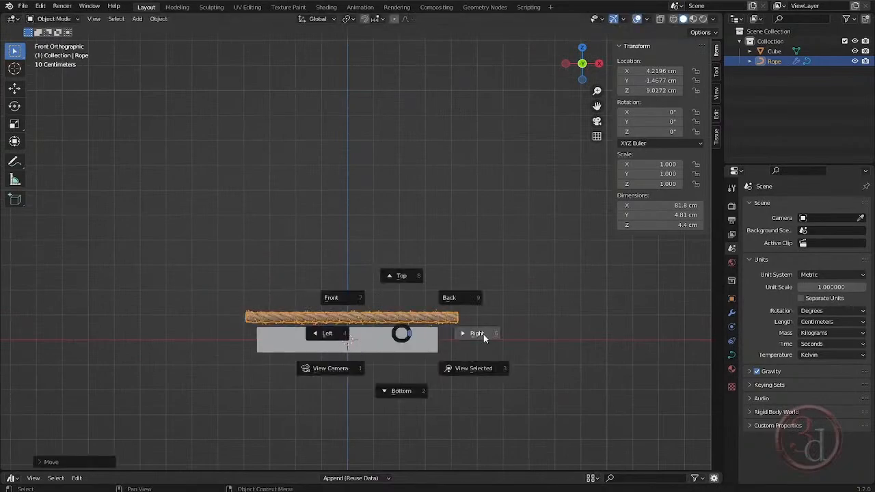
click(483, 334)
scroll(322, 336, up, 6)
scroll(313, 339, up, 4)
key(s)
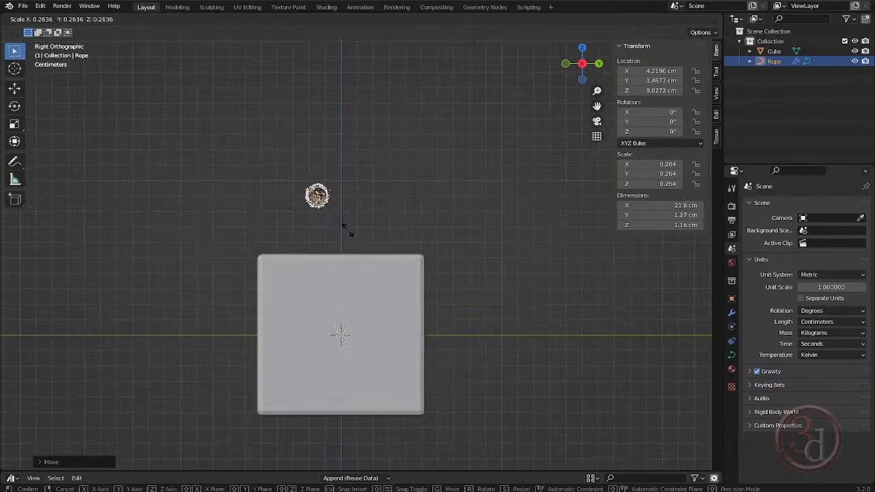
click(348, 231)
- Rotate the rope 90° around the global Z axis so it lies across the beam
key(r)
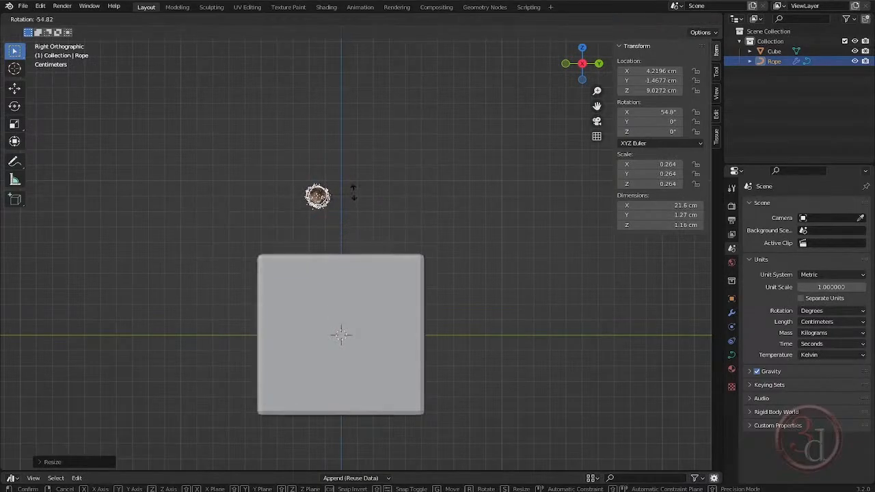
text(z)
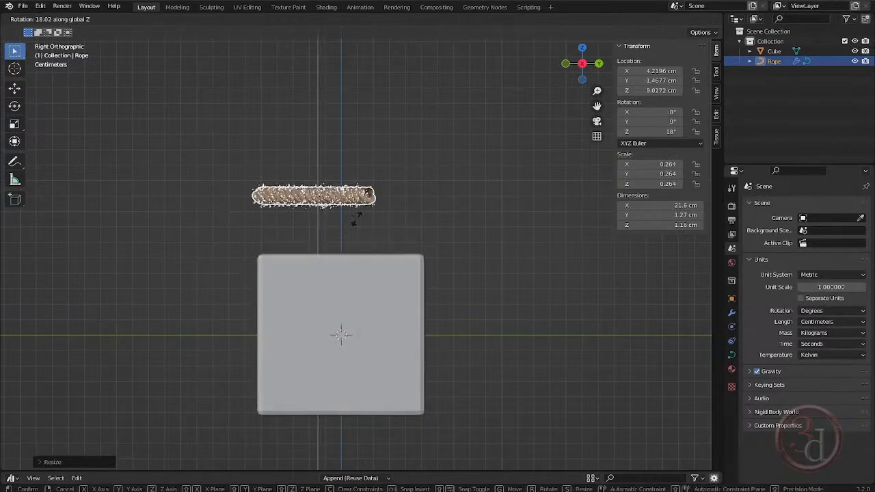
text(90)
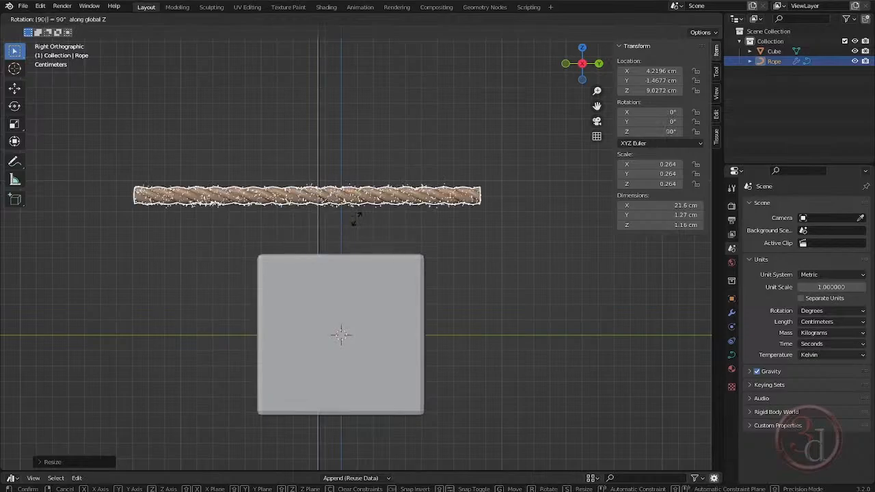
key(Return)
middle_drag(354, 218, 396, 267)
scroll(451, 178, up, 4)
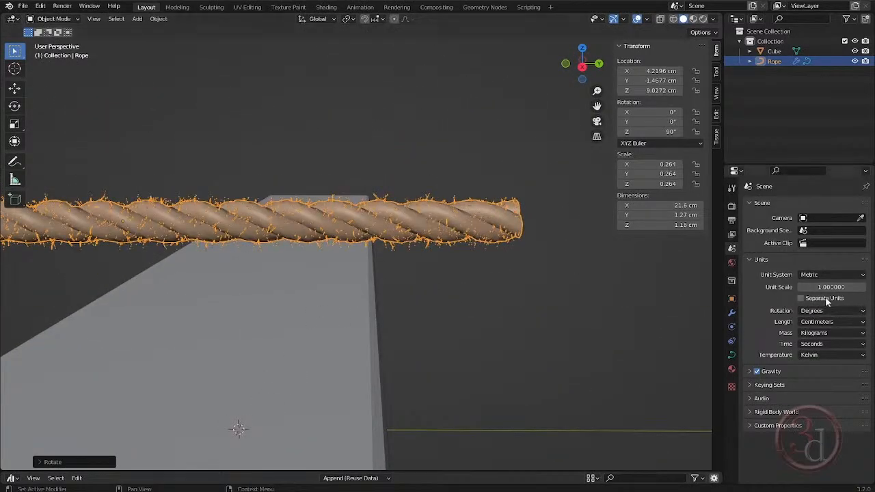
- Set the Fur value of the Rope Modifier to 0
click(732, 312)
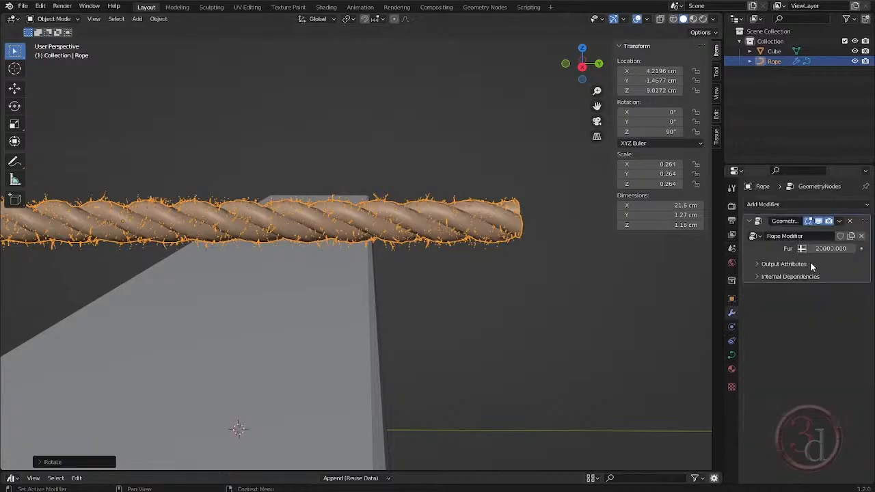
click(827, 249)
text(0)
key(Return)
scroll(428, 250, down, 5)
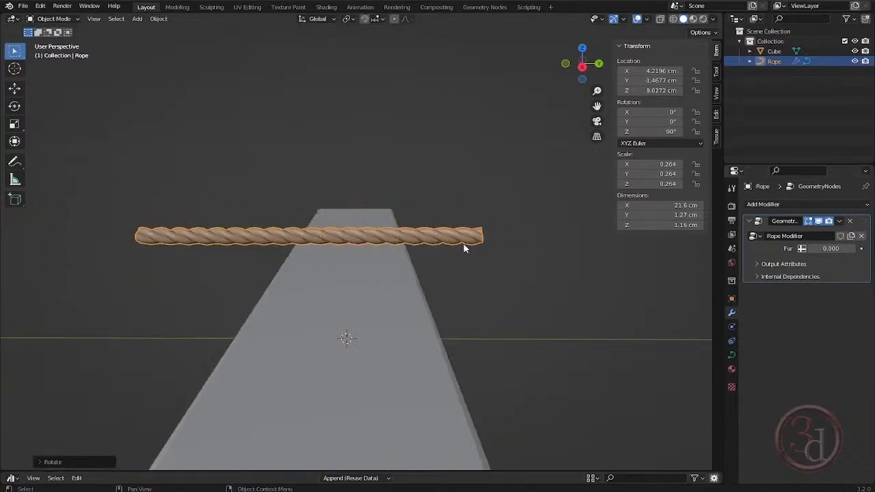
- Enter Edit Mode on the rope, select the control point at its positive Y end, and try moving it to lengthen the rope
middle_drag(438, 267, 376, 249)
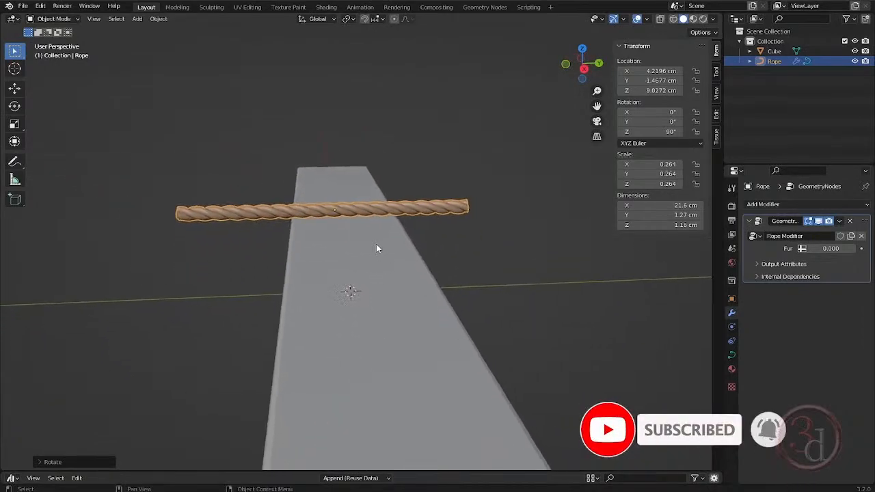
key(Tab)
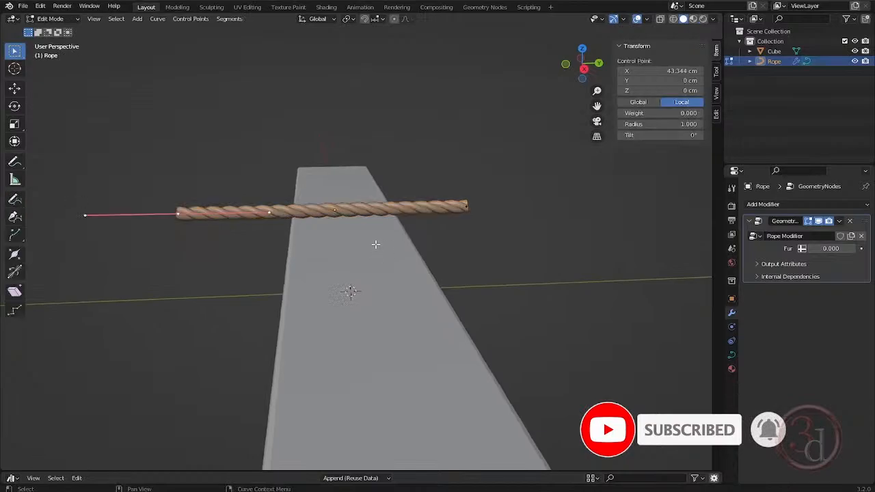
drag(318, 163, 375, 232)
drag(444, 161, 498, 234)
middle_drag(486, 242, 478, 242)
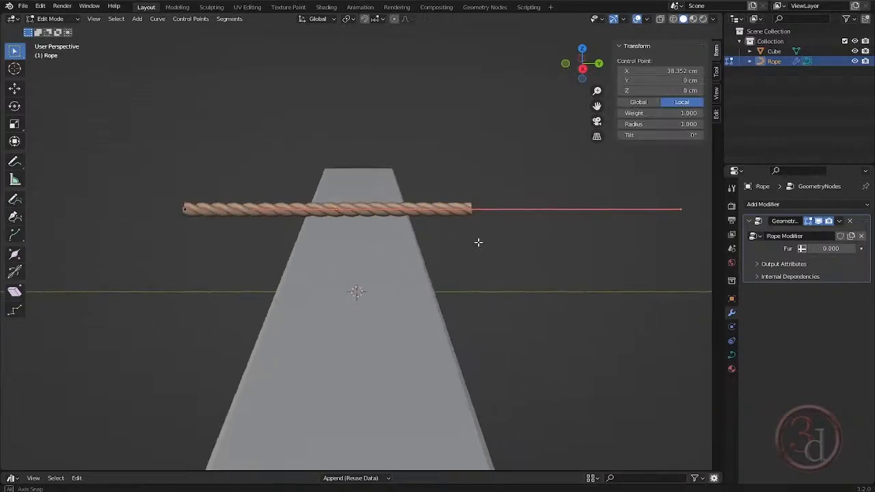
key(g)
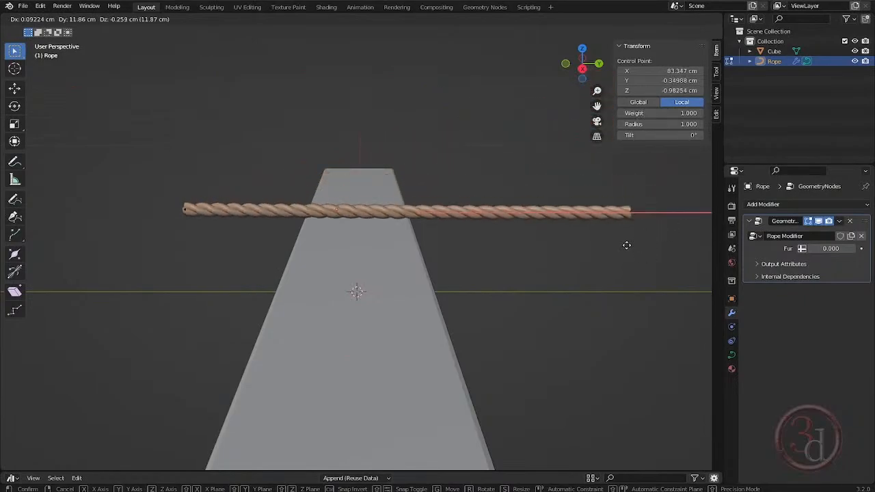
right_click(468, 190)
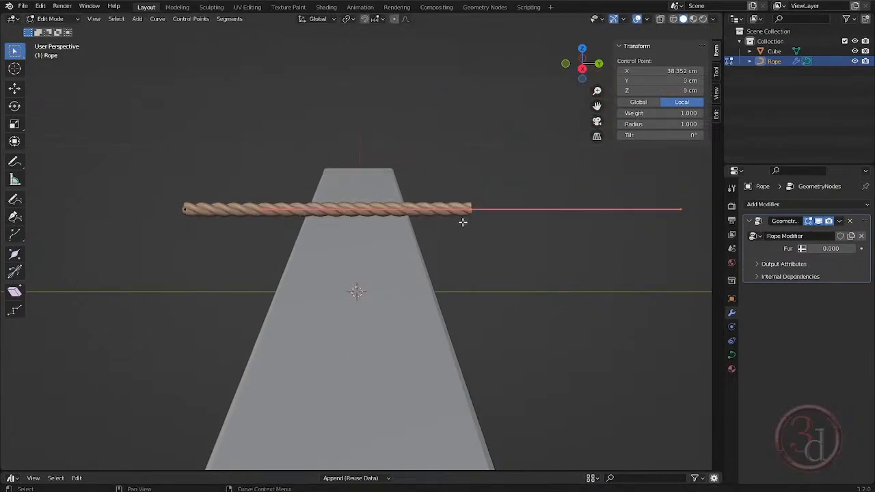
- In the right view and Object Mode, move the rope so it rests on the beam's top face with one end at the beam's negative Y edge
key(KP_3)
scroll(438, 241, up, 1)
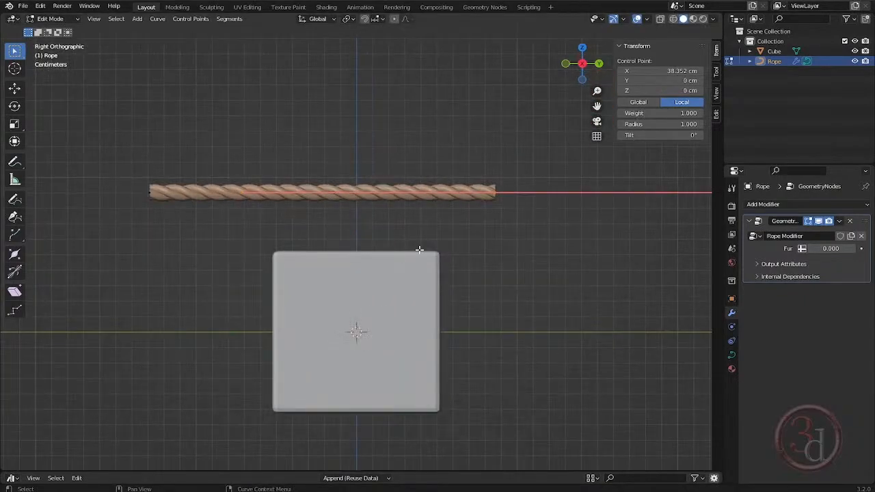
key(Tab)
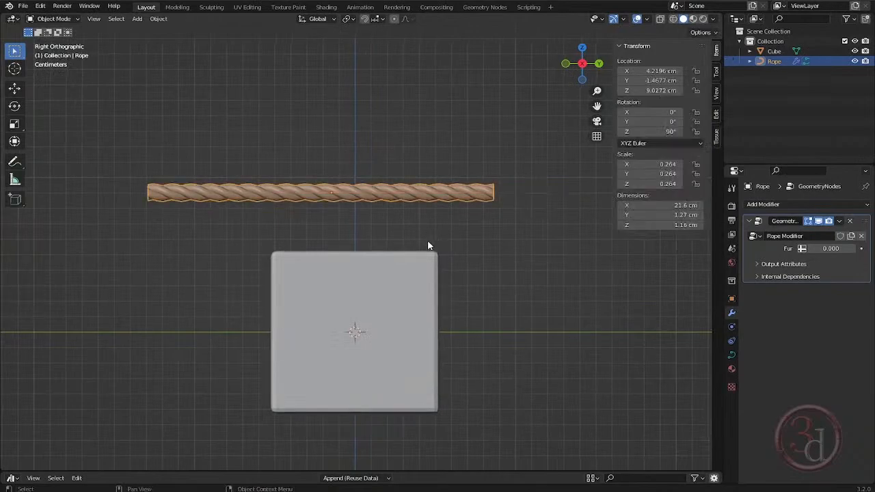
key(g)
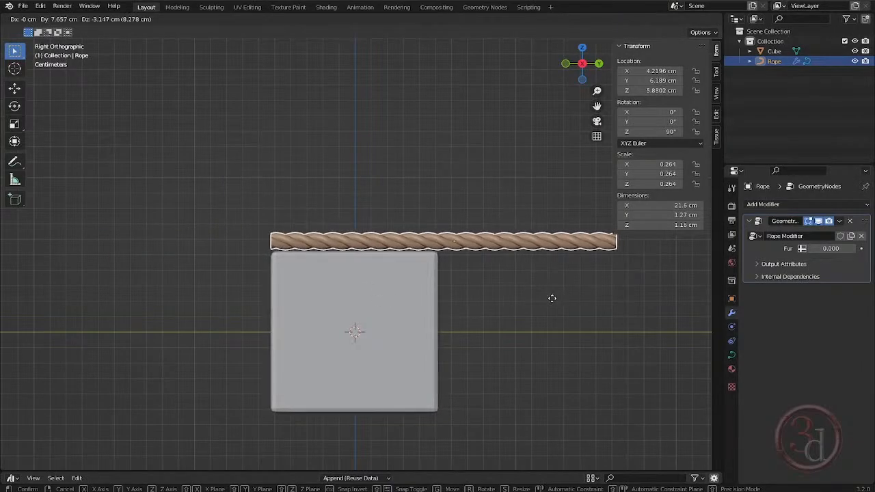
click(553, 298)
- In Edit Mode, extrude the rope's negative Y end control point outward and down by about 3.7 cm in Y and 4.3 cm in Z
shift+middle_drag(296, 264, 327, 195)
scroll(360, 194, up, 2)
key(Tab)
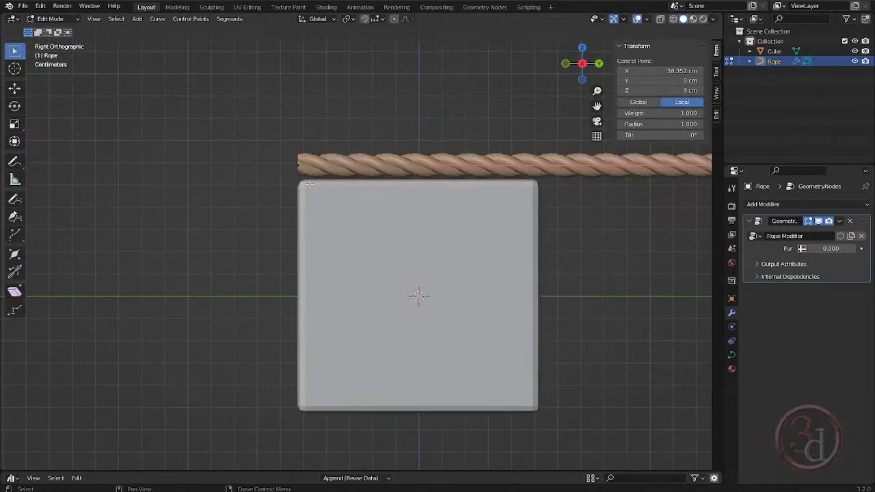
drag(259, 107, 329, 263)
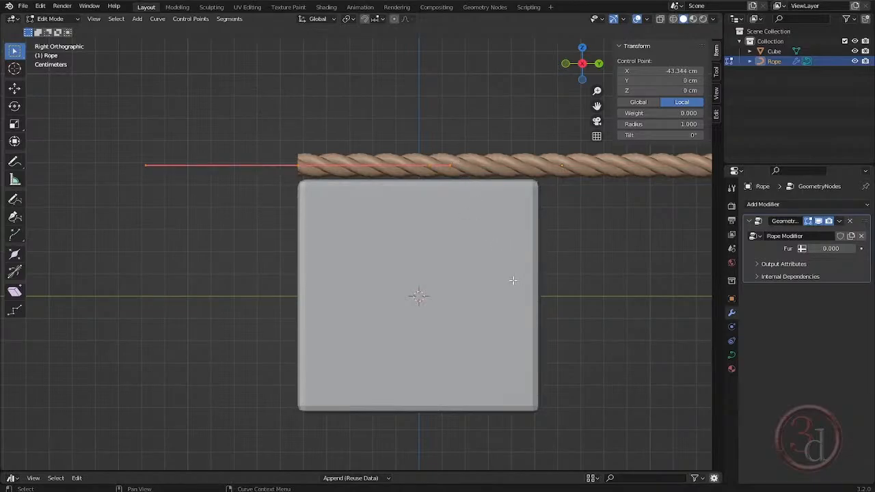
key(g)
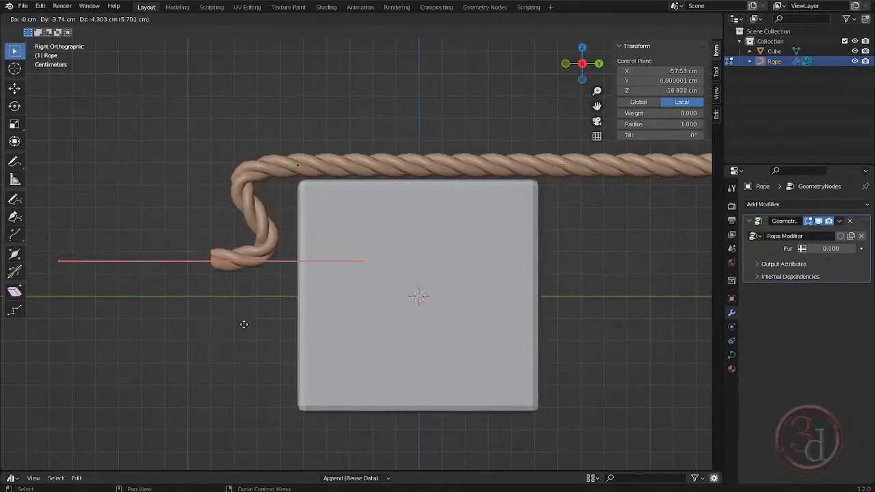
click(244, 325)
- Rotate the extruded point's handles to near vertical, scale them to about 0.37, and move the point farther out from the beam
key(r)
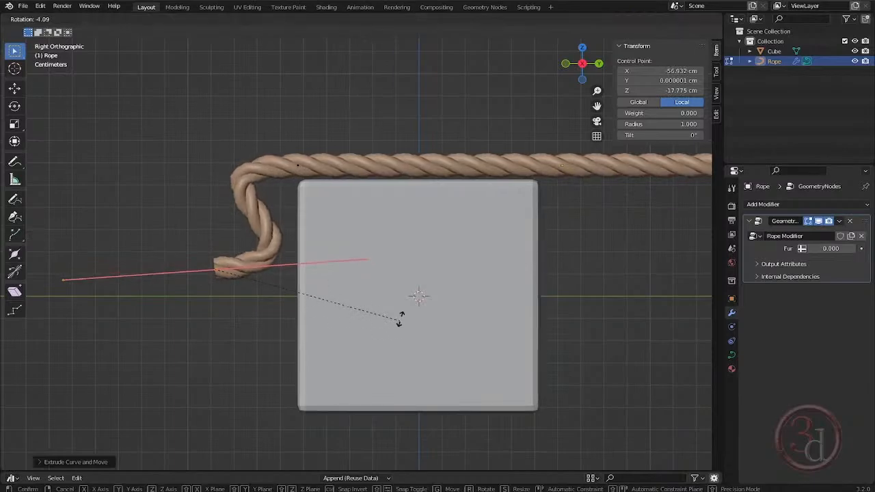
click(252, 164)
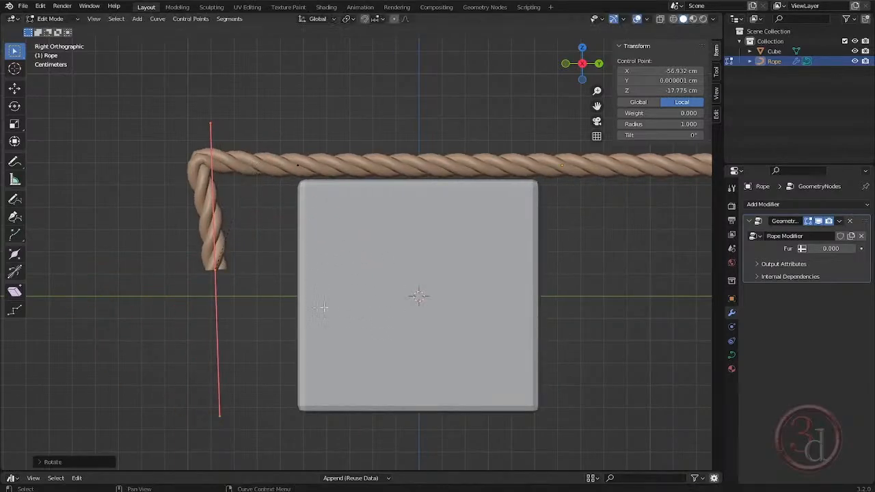
key(s)
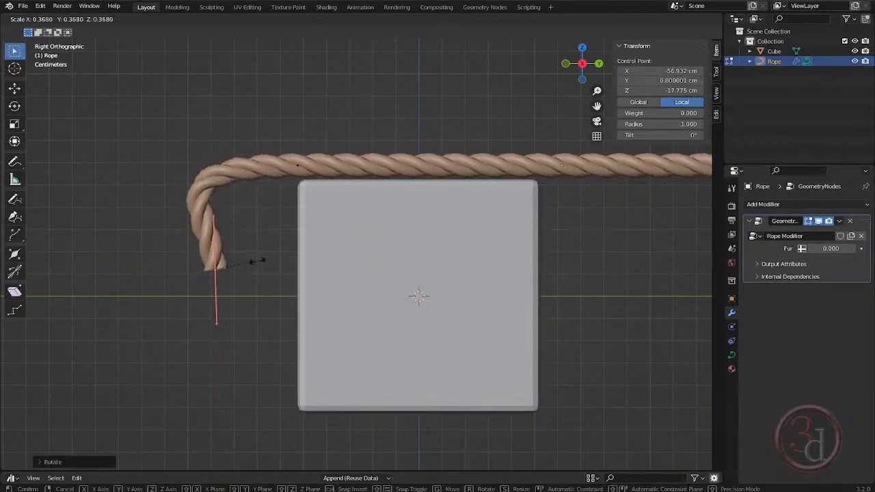
click(257, 261)
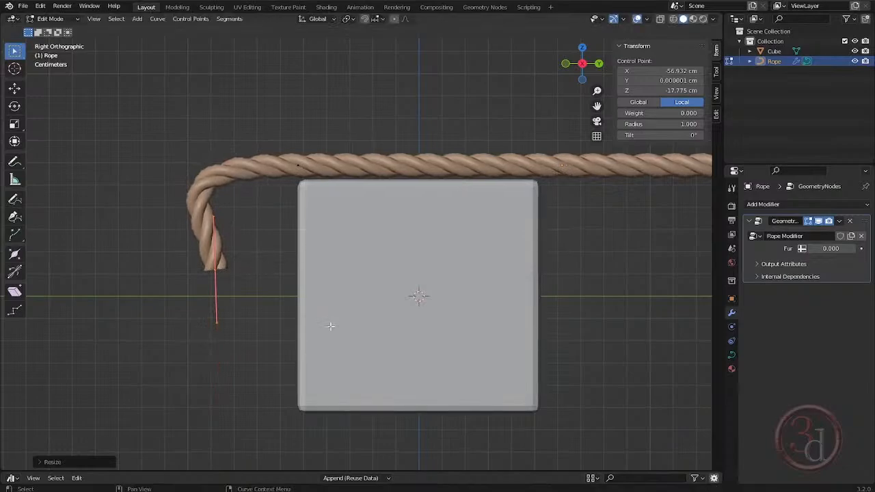
key(g)
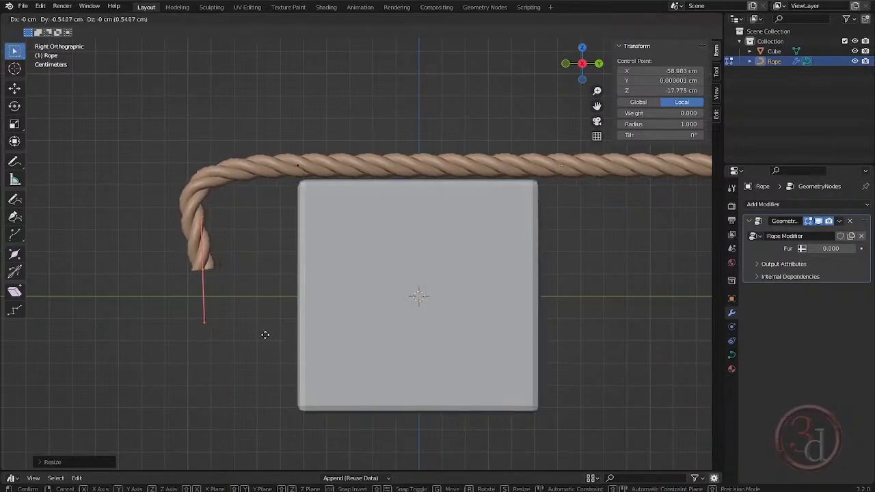
click(239, 331)
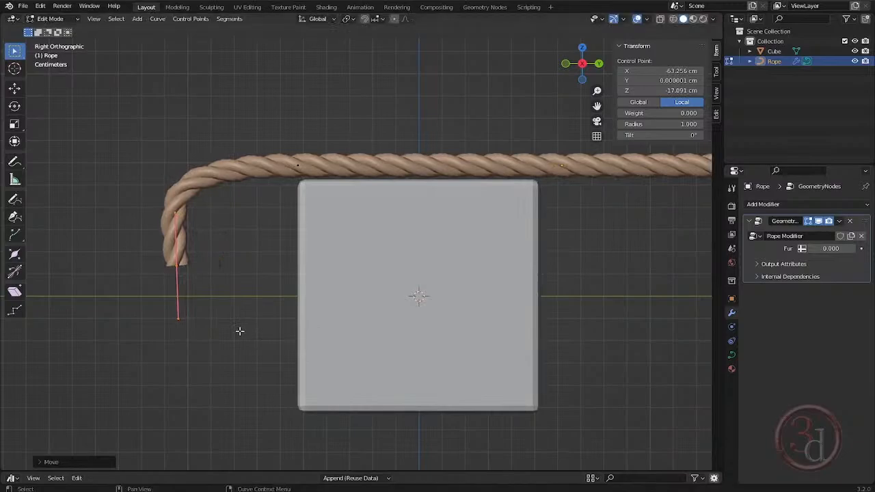
- Select both control points around the rope's upper bend and move them along global Y until the rope meets the beam's side
drag(95, 95, 354, 336)
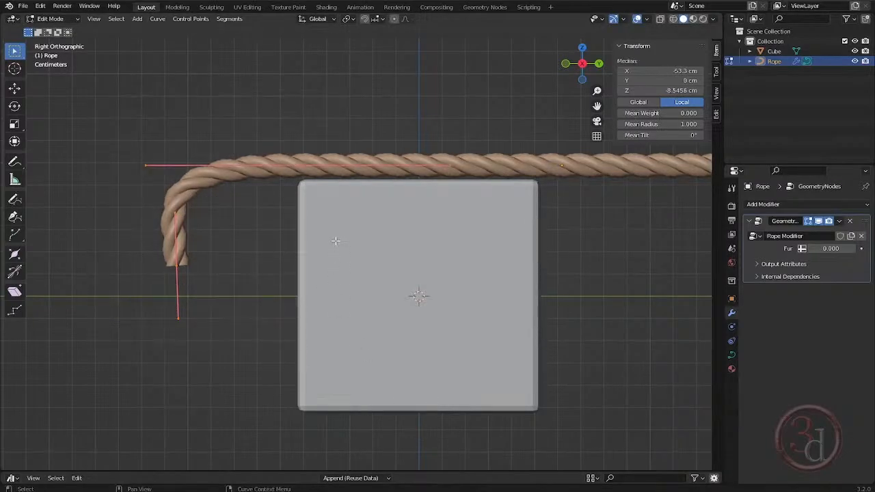
key(g)
key(y)
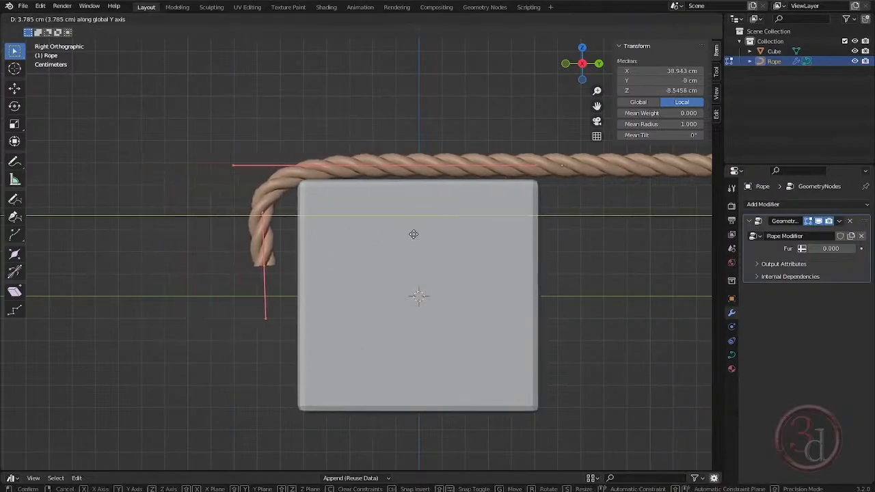
click(432, 230)
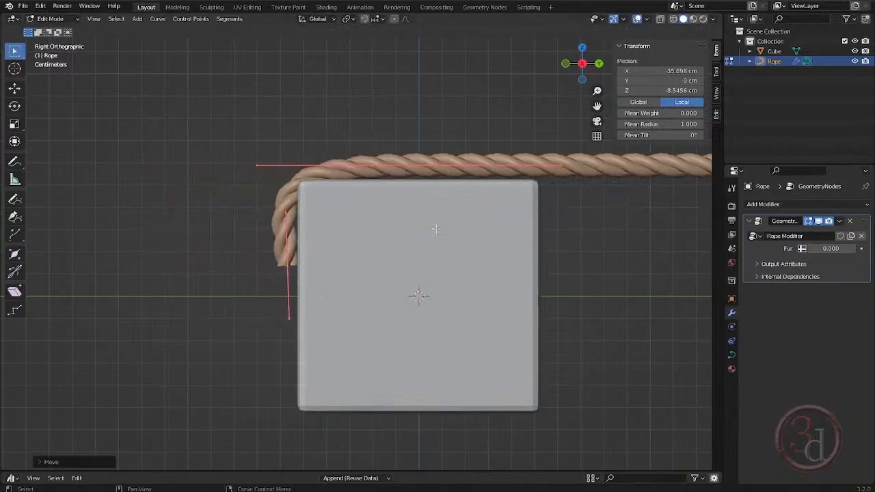
- Scale the top control point's handles to about 0.47 and move it about 3.3 cm toward negative Y, over the beam's upper corner
click(362, 93)
drag(352, 110, 435, 190)
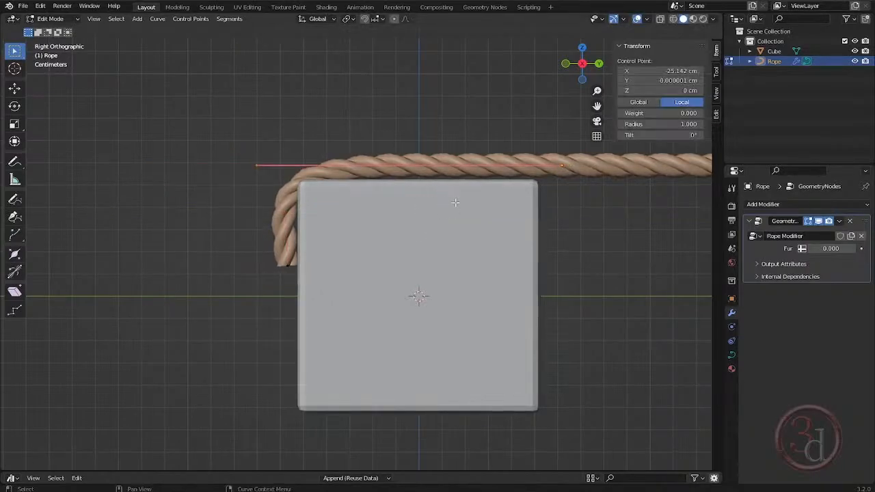
key(s)
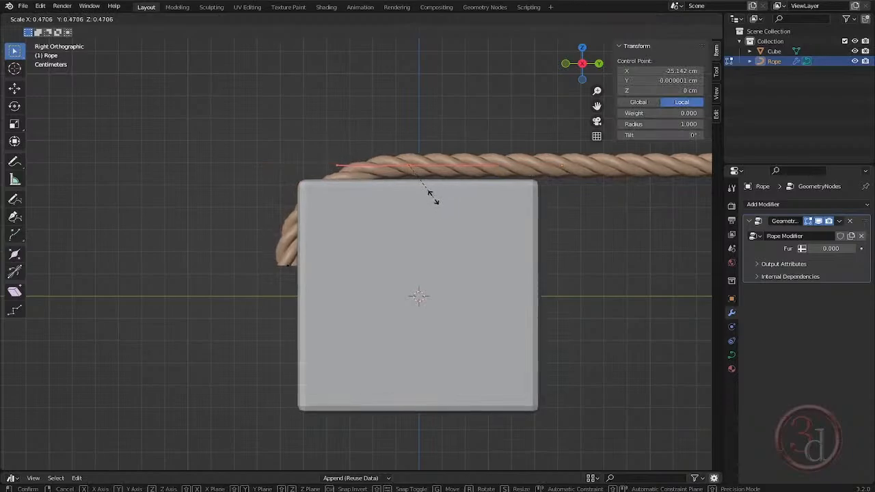
click(433, 198)
key(g)
key(y)
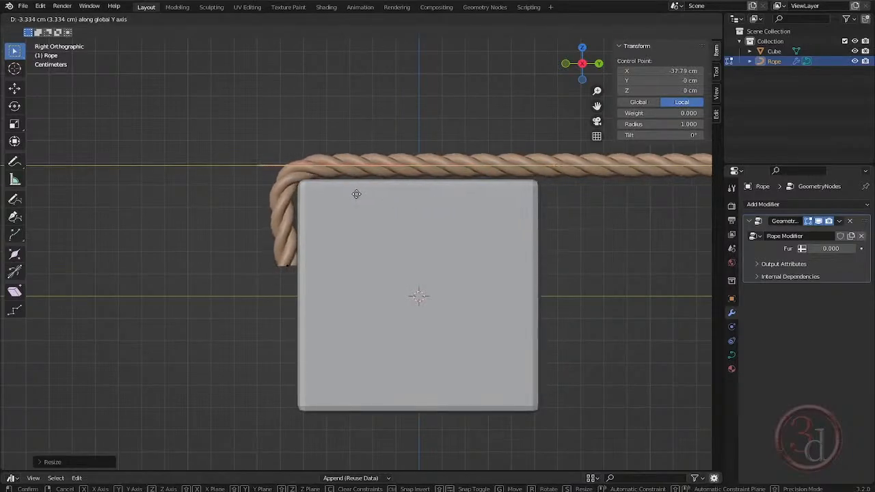
click(355, 193)
- Rotate the hanging end point about 3° to straighten it, and extrude the rope down the beam's side to its lower corner
drag(246, 235, 341, 294)
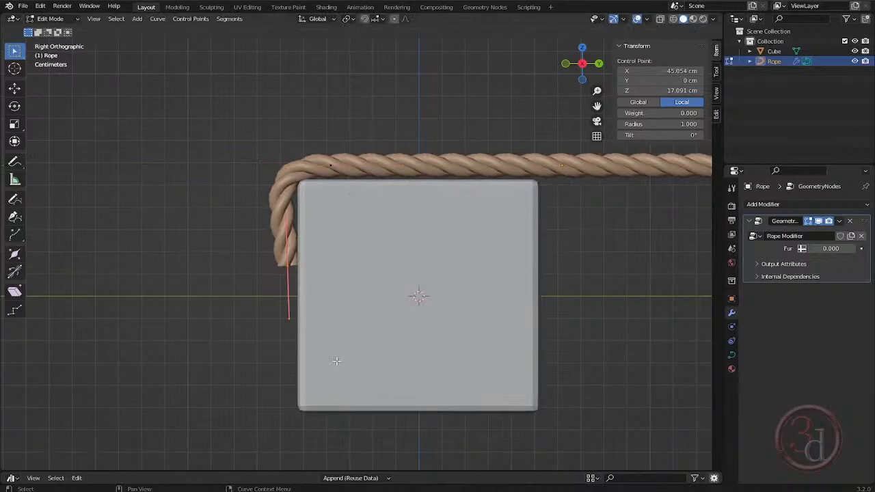
key(r)
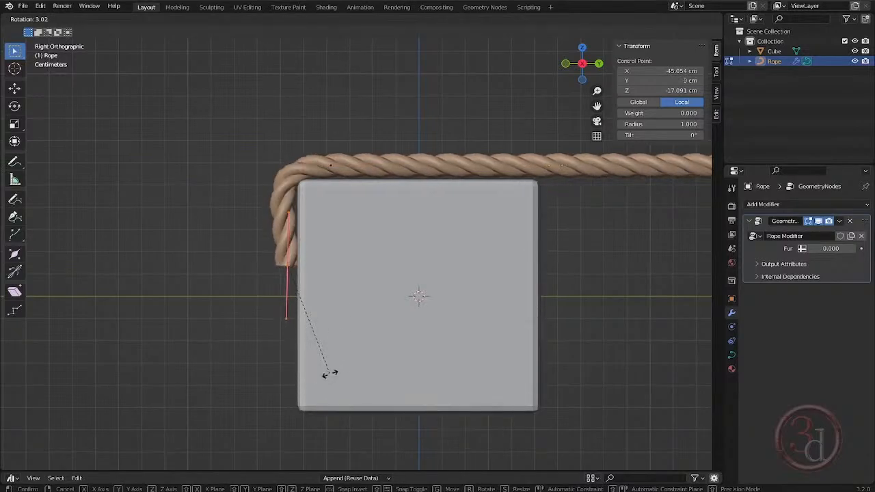
click(329, 373)
key(g)
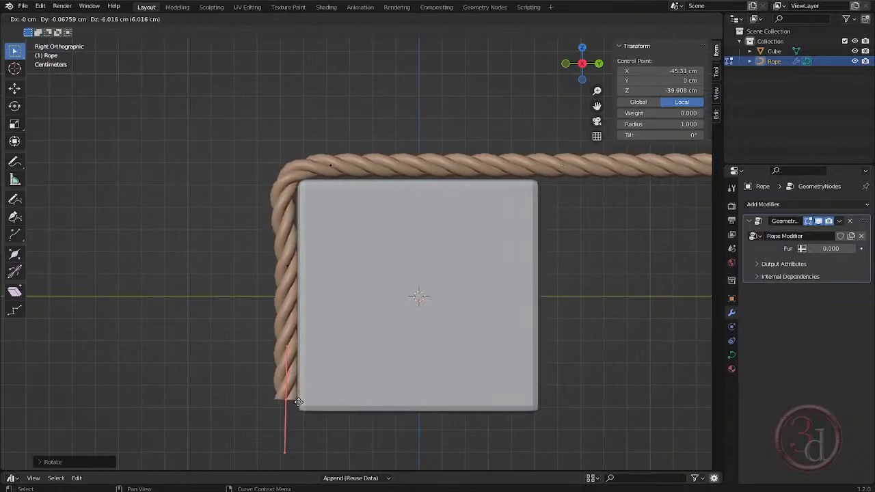
click(298, 416)
- Extrude the rope end under the beam, rotate its handles about -98°, and place the point near the middle of the underside
key(e)
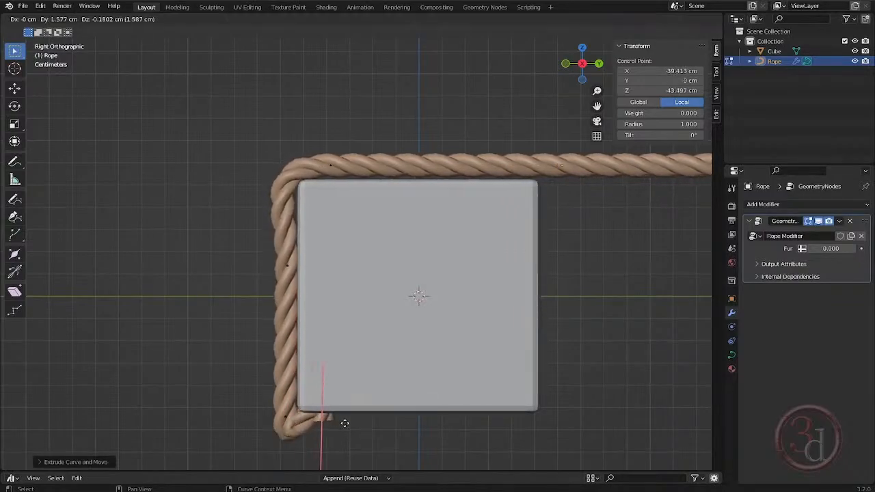
click(498, 434)
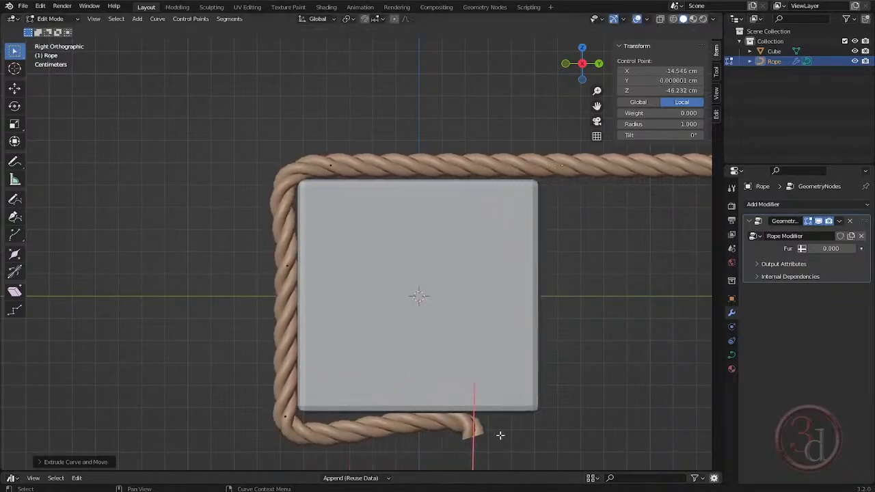
shift+middle_drag(500, 434, 480, 324)
key(r)
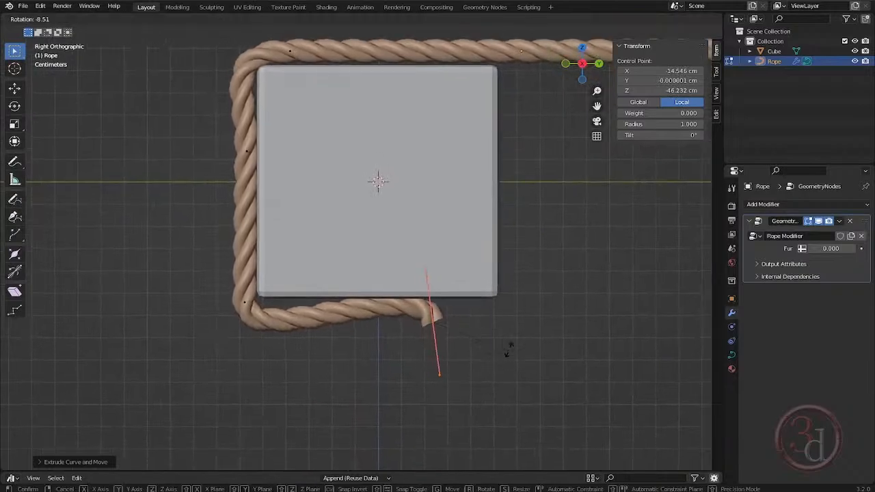
click(463, 247)
key(g)
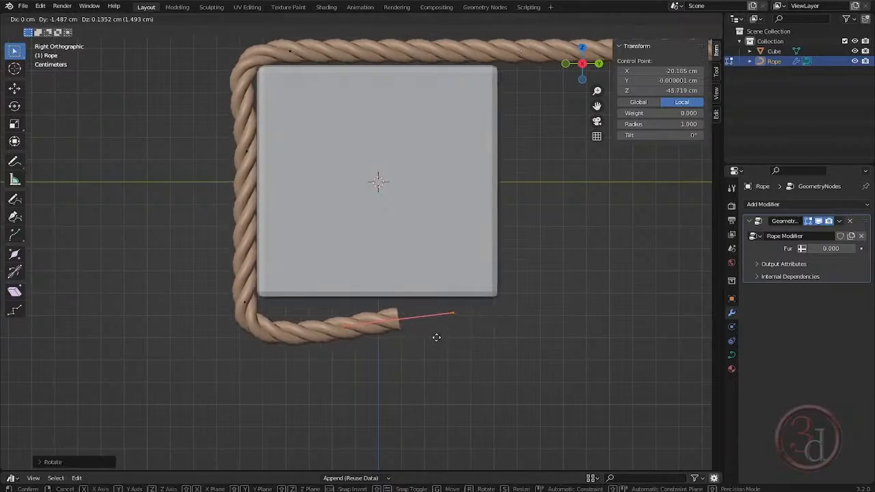
click(426, 329)
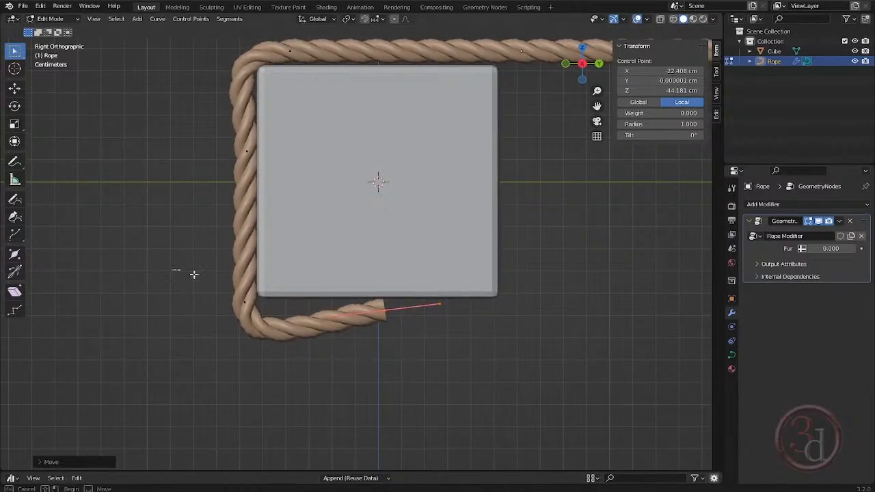
- Tighten the rope's lower bend by raising its corner control point, shrinking the handles, and fine-tuning the point's height
click(260, 332)
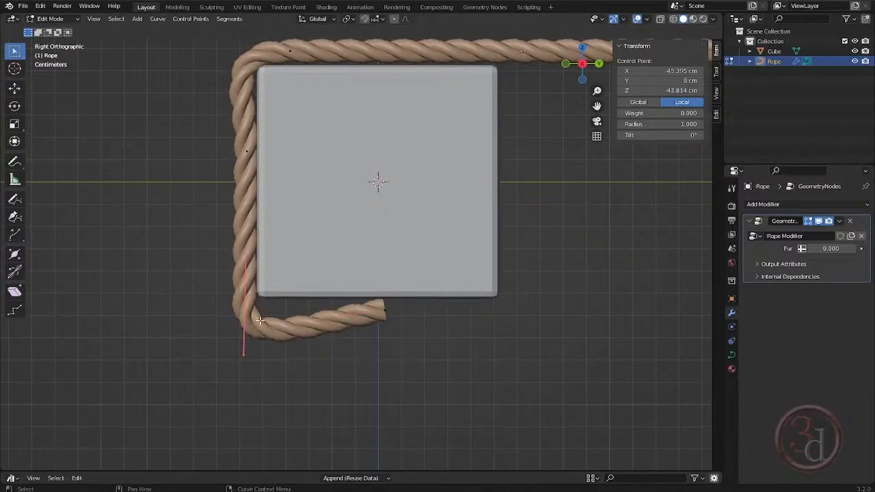
key(g)
click(260, 301)
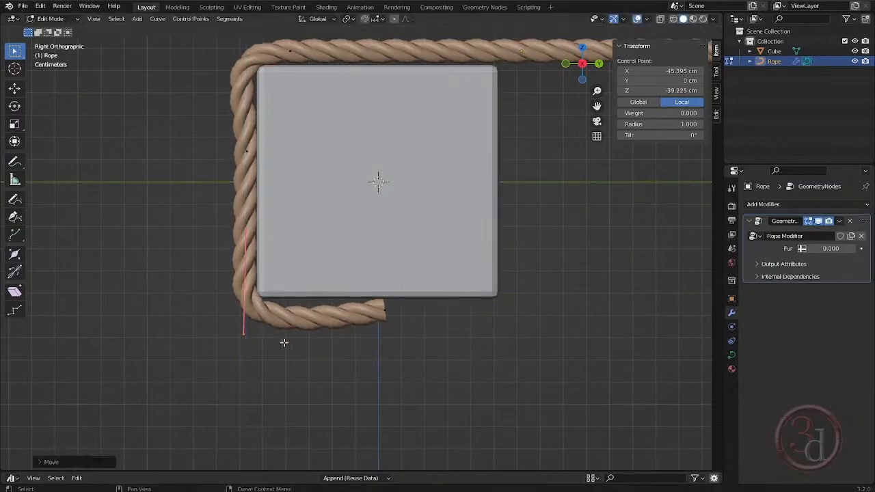
key(s)
click(262, 324)
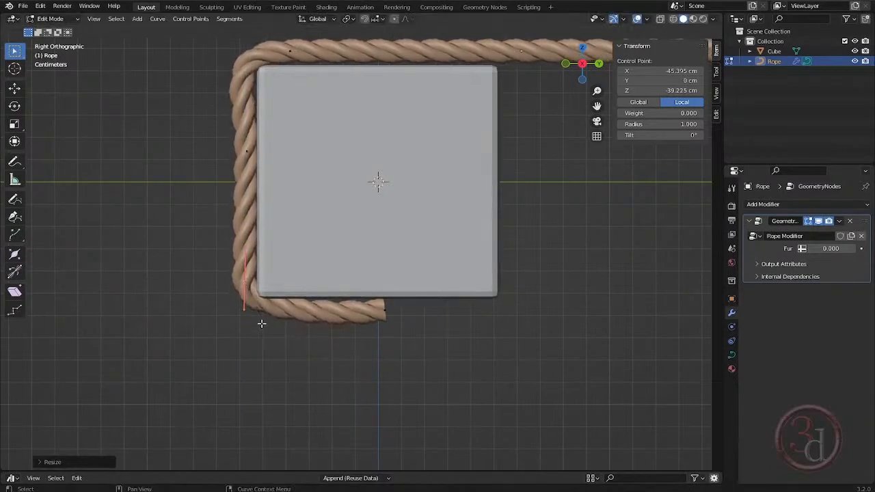
key(g)
click(253, 324)
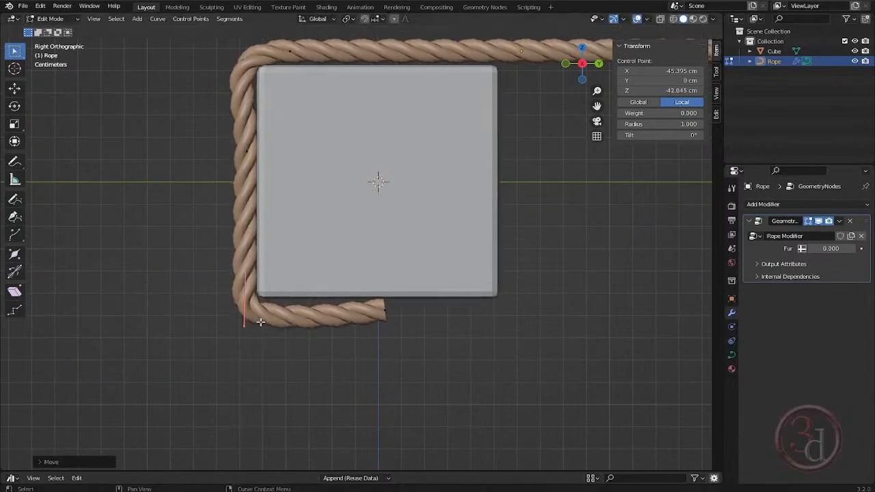
- Rotate the underside end point's handles nearly parallel to the beam and nudge the lower corner point slightly upward along global Z
drag(350, 285, 413, 345)
key(r)
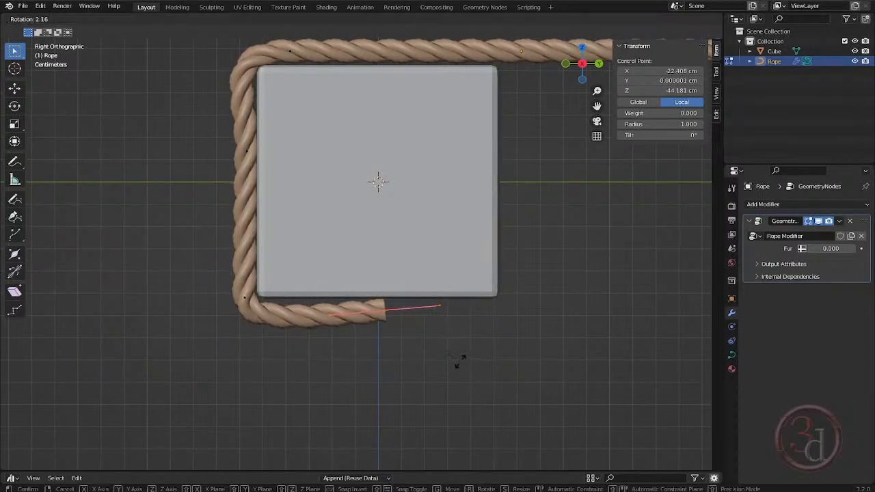
click(451, 371)
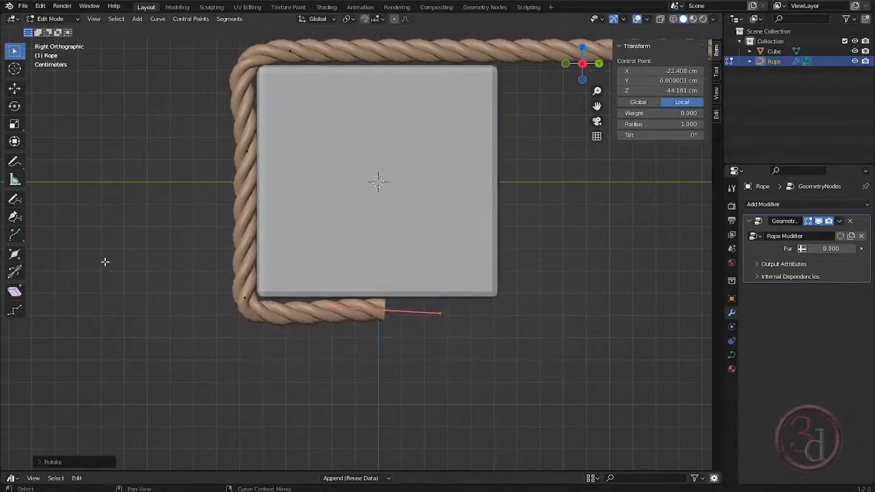
drag(94, 221, 260, 339)
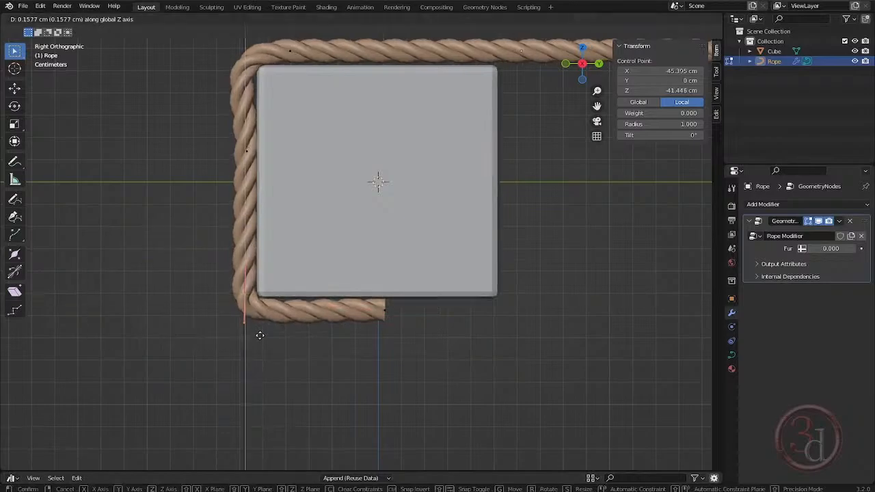
- Extrude the rope's underside end point about 5 cm along the beam's underside to its opposite lower corner
drag(342, 296, 404, 337)
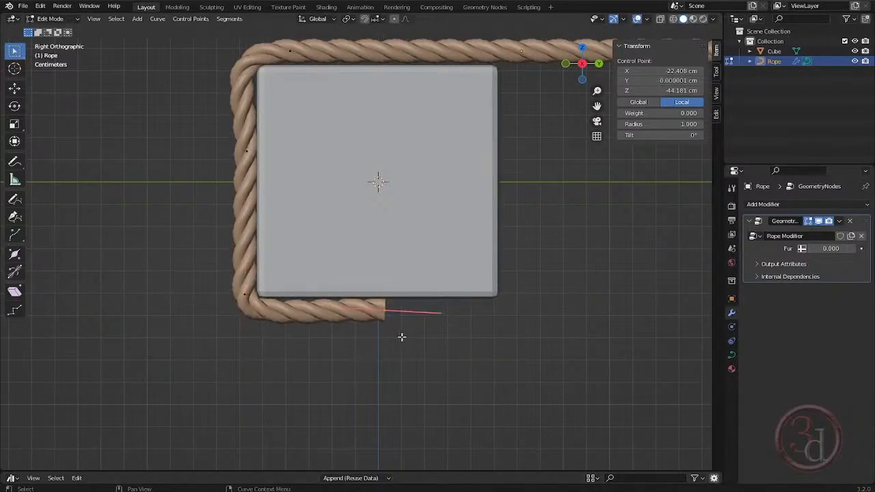
key(g)
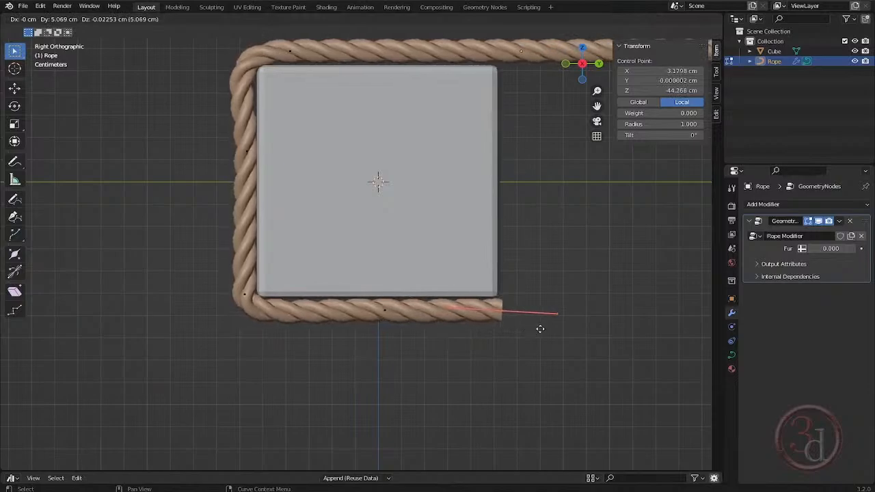
click(541, 329)
- Extrude the rope end about 5.3 cm up the beam's side to mid-height and rotate the new point's handles about -94°
key(e)
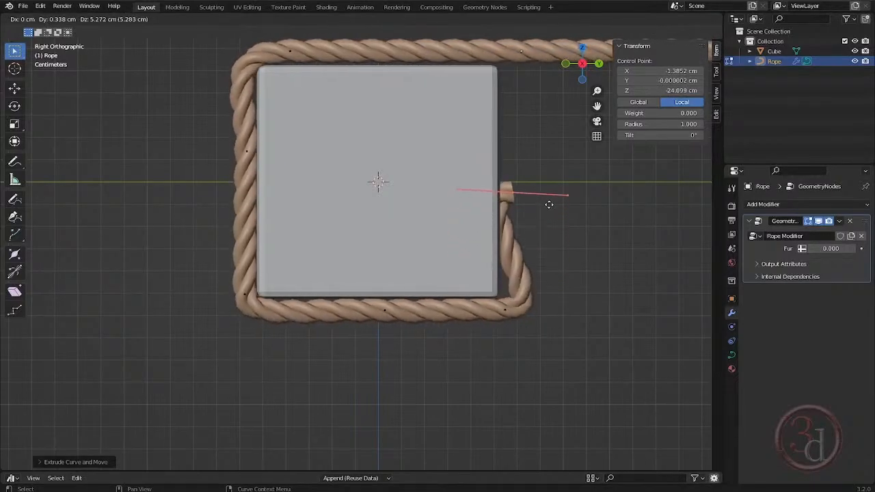
click(549, 196)
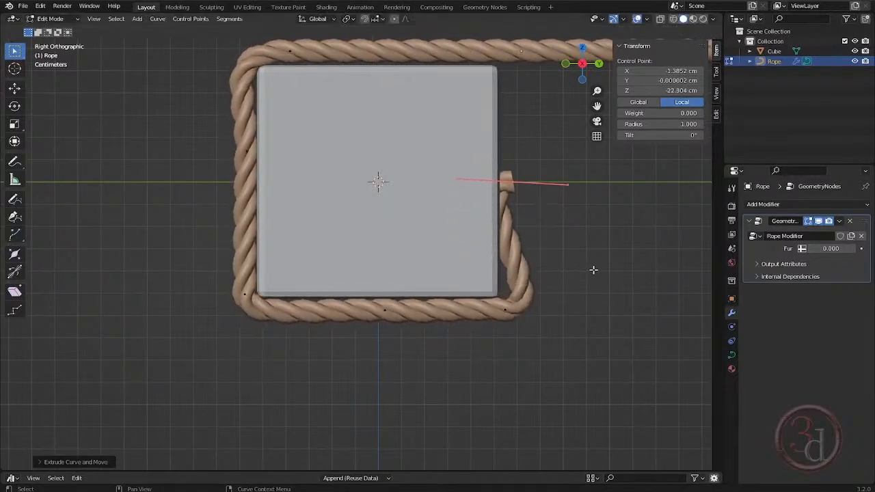
key(r)
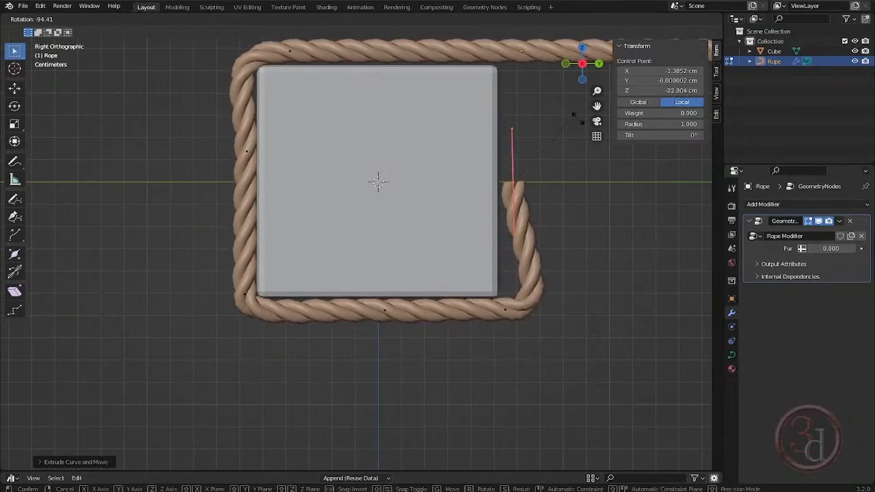
click(579, 121)
- Pull the rope's new lower corner point about 1.2 cm inward along global Y so the rope follows the beam's side
drag(467, 251, 564, 370)
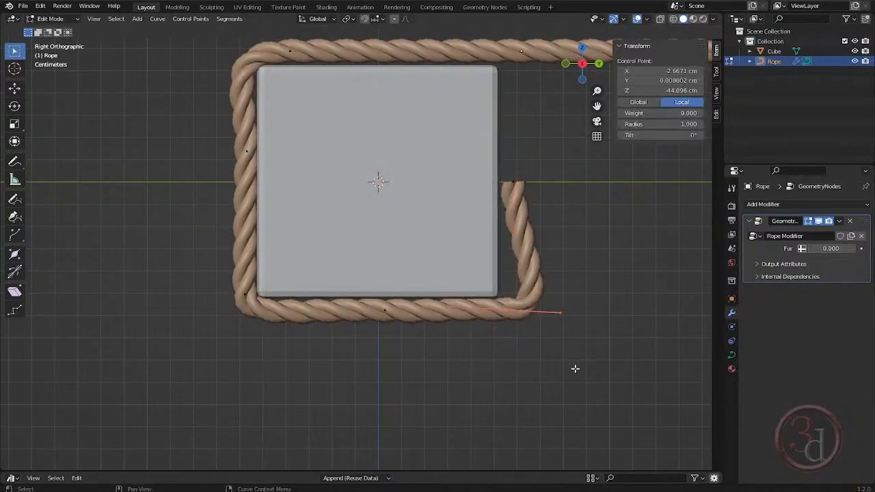
key(g)
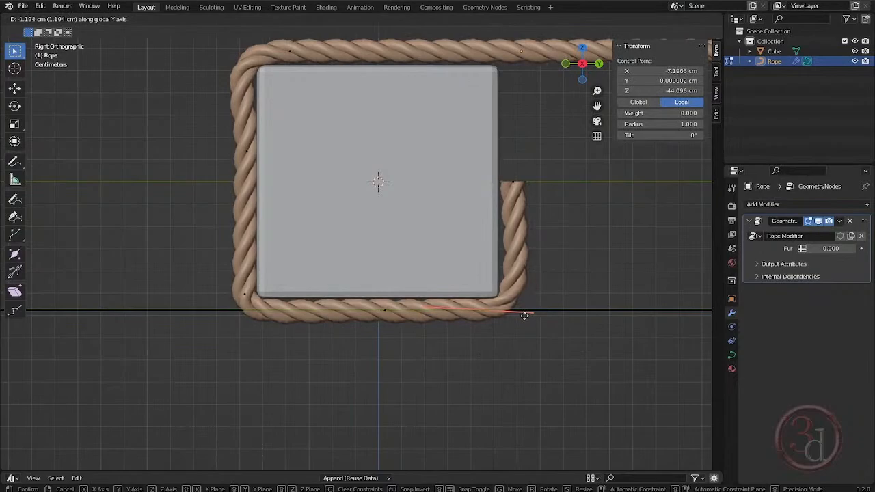
click(526, 317)
- Select the rope's lower wrap points in wireframe, shift them about 0.6 cm along negative X in top view, and restore solid shading
drag(506, 148, 546, 217)
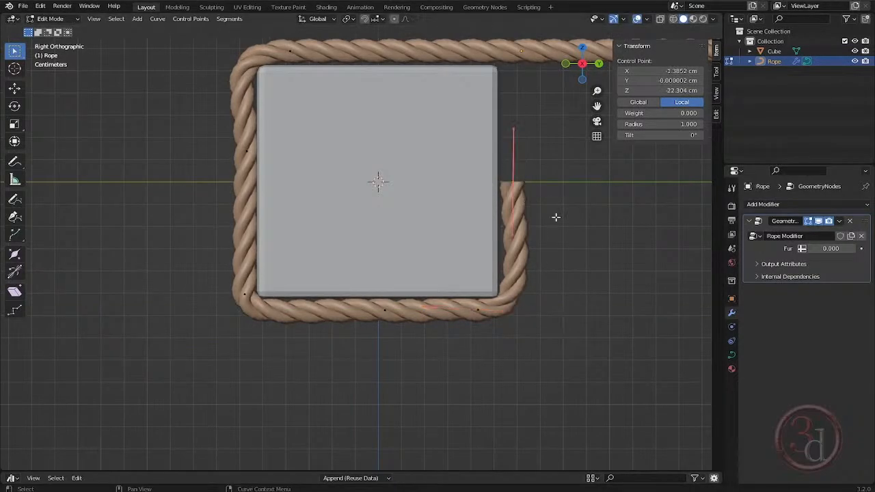
shift+middle_drag(560, 212, 364, 250)
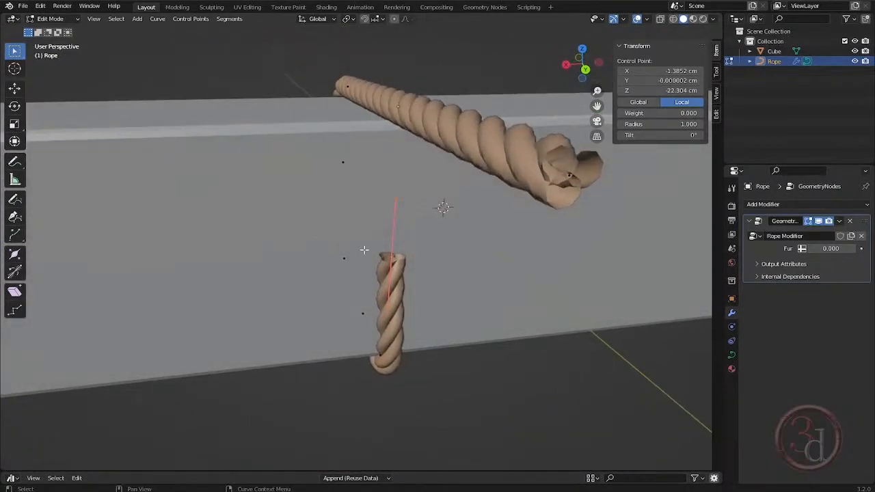
key(z)
middle_drag(336, 380, 381, 382)
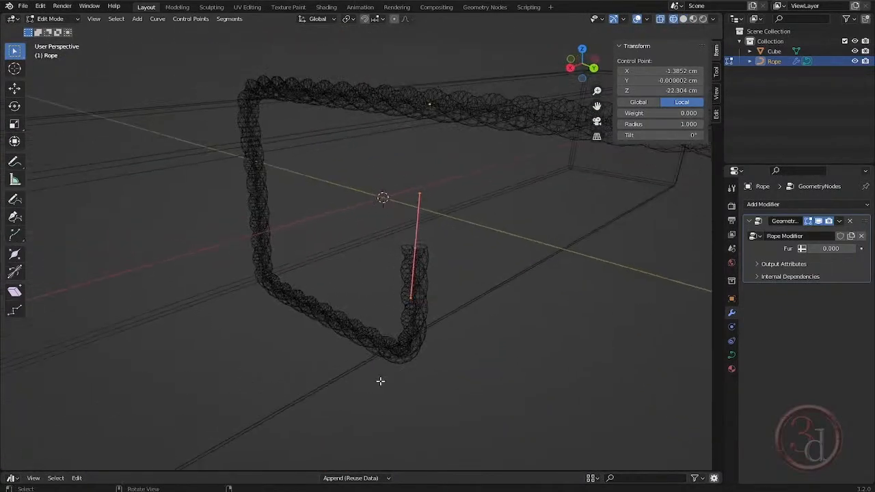
click(485, 408)
drag(488, 407, 243, 233)
middle_drag(413, 344, 356, 345)
key(KP_7)
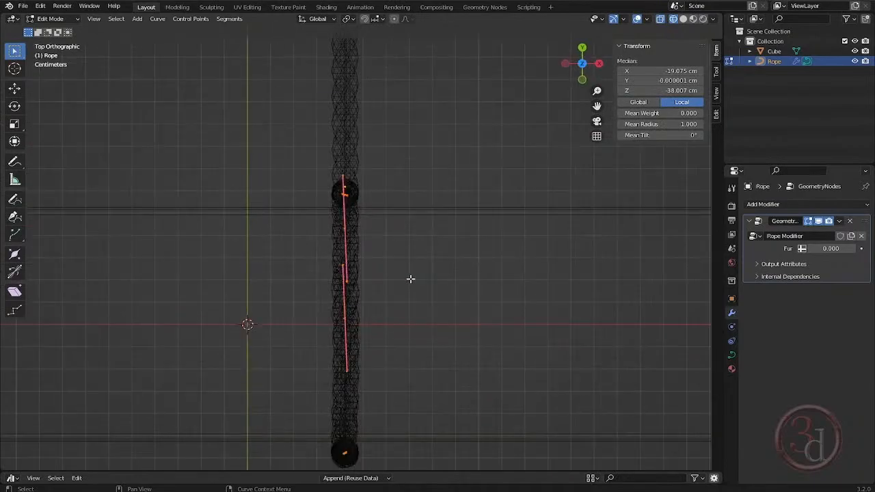
key(g)
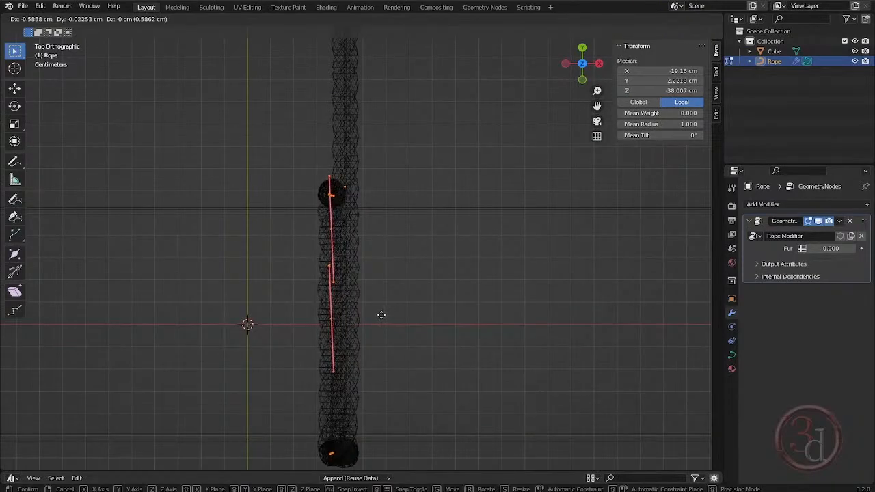
click(378, 312)
mouse_move(379, 312)
middle_down()
mouse_move(401, 316)
mouse_move(397, 338)
middle_up()
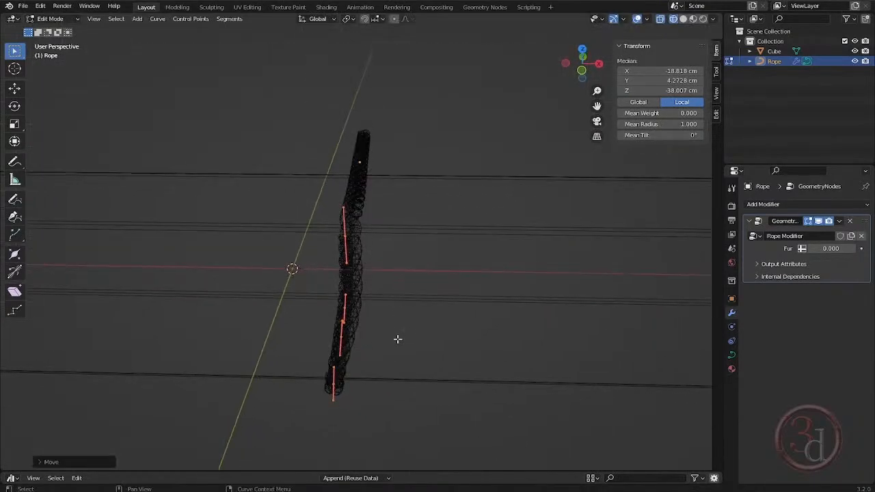
key(shift+z)
- Rotate the control point midway down the beam's side and nudge it slightly along negative global X to smooth the slanted rope
middle_drag(414, 376, 385, 379)
click(426, 391)
click(329, 244)
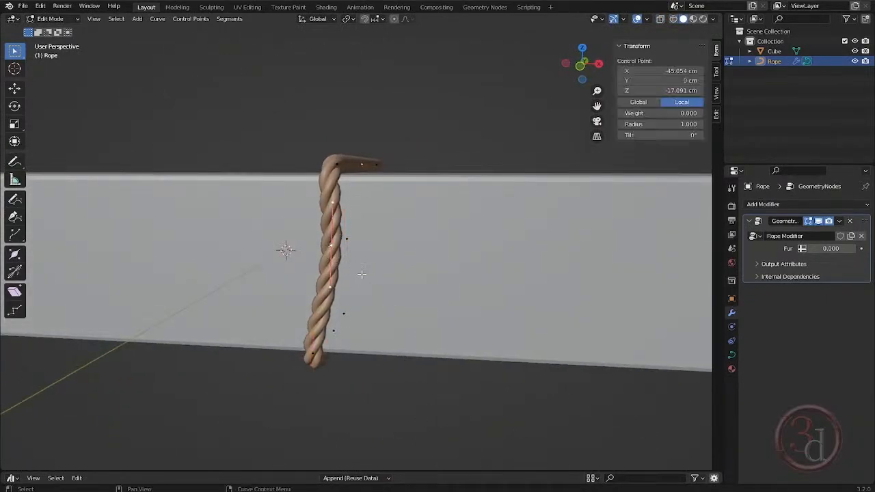
middle_drag(329, 244, 372, 282)
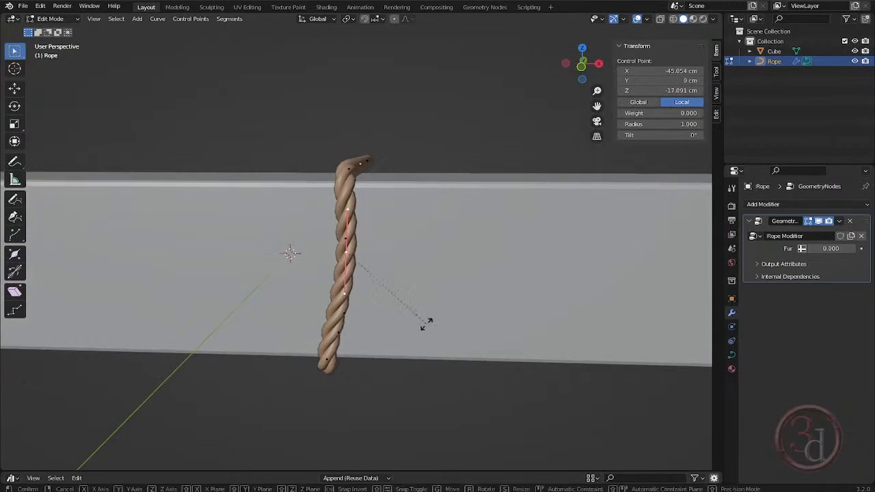
key(g)
key(x)
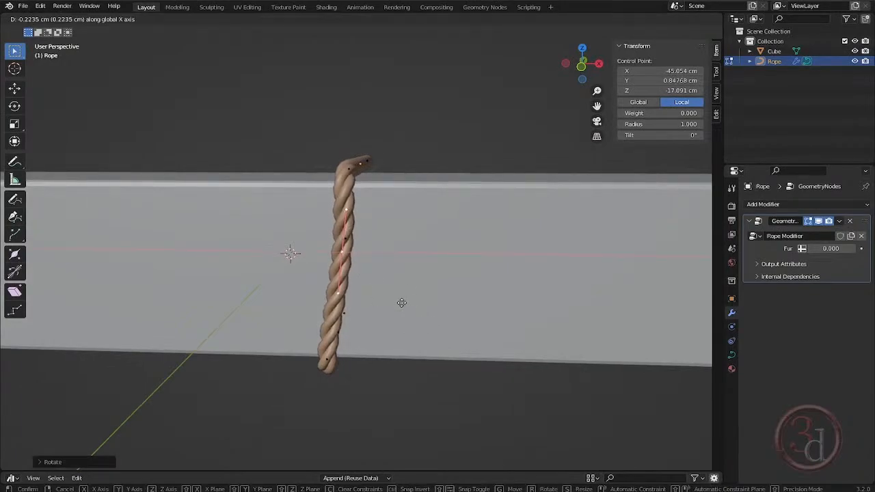
click(402, 303)
middle_drag(400, 304, 409, 341)
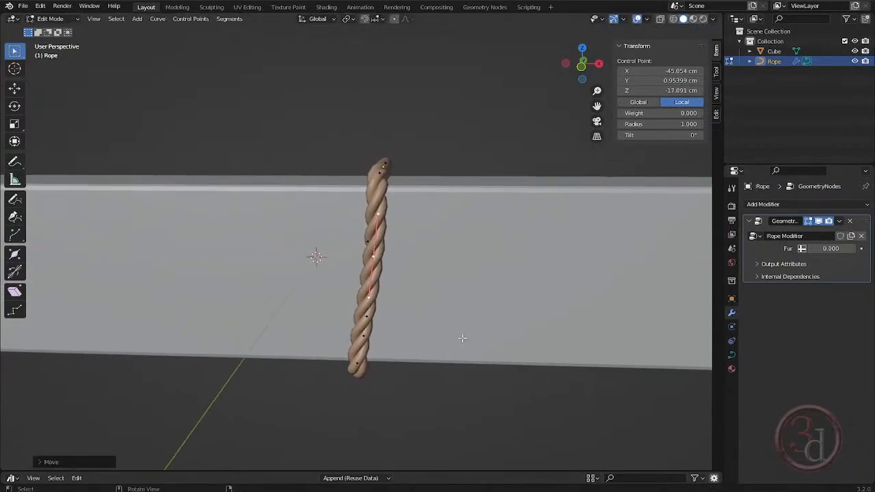
- Extrude the rope's free end from mid-height up the beam's side to its top edge
middle_drag(463, 338, 240, 335)
drag(354, 368, 385, 388)
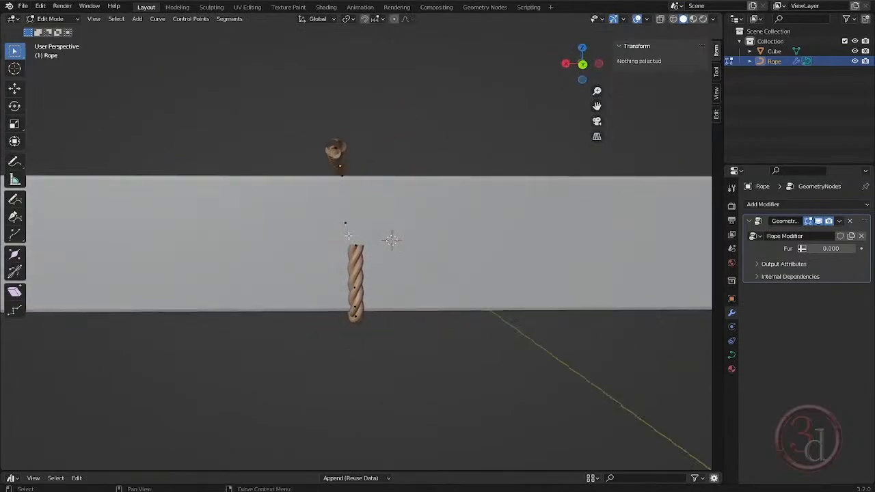
click(357, 245)
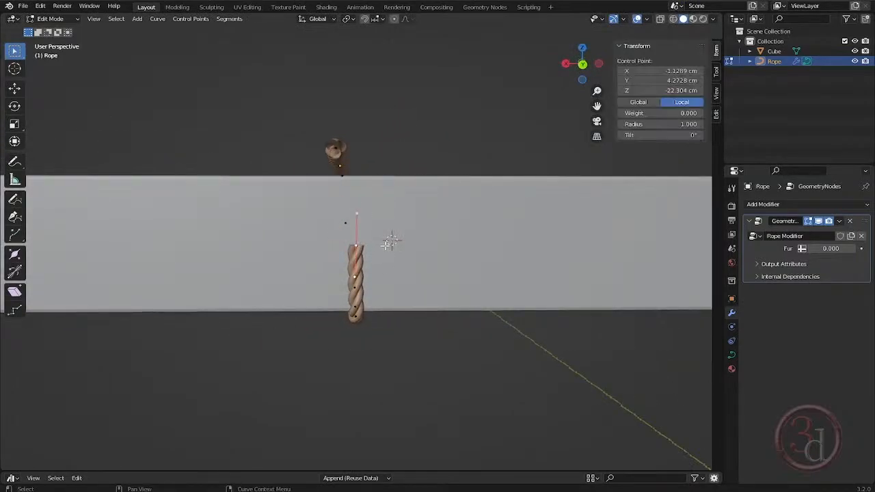
key(e)
click(387, 175)
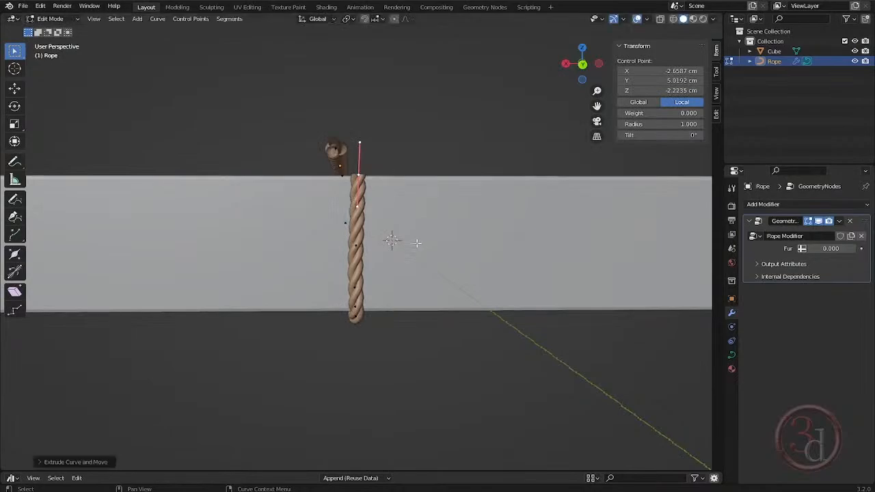
- In the left orthographic view, extrude the rope end across the beam's top to the opposite upper edge
key(grave)
click(342, 243)
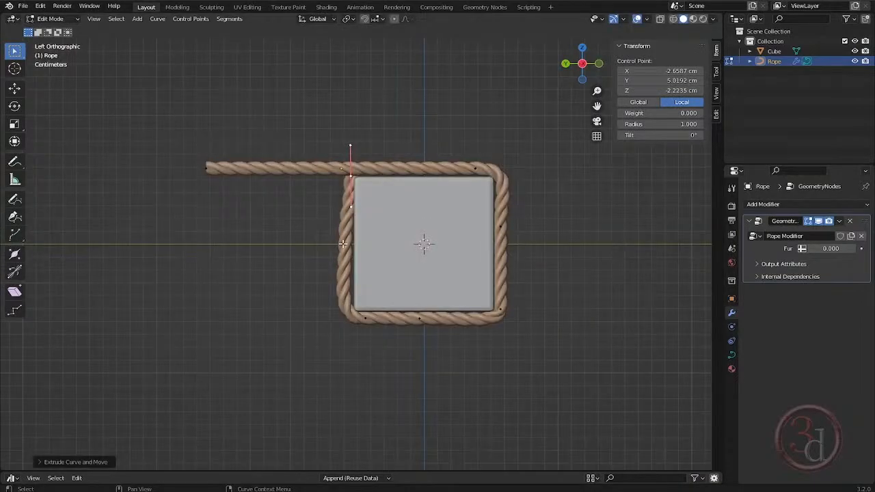
scroll(342, 243, up, 4)
key(g)
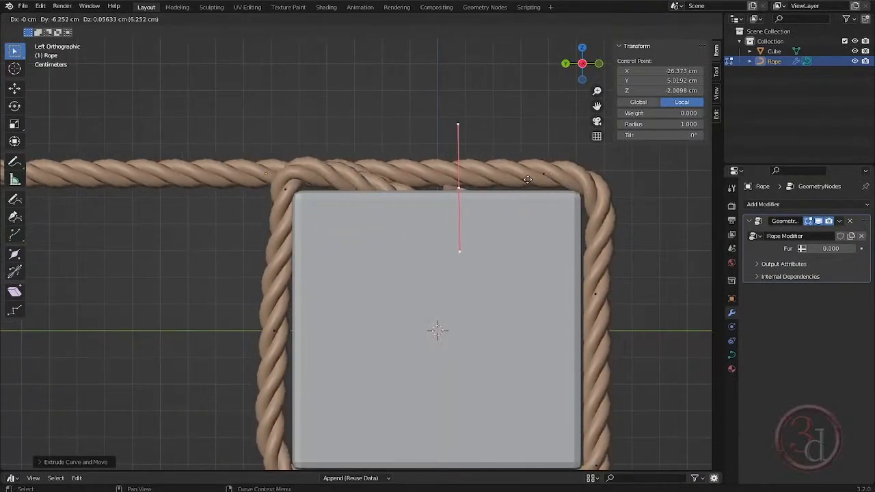
click(630, 175)
- Extrude the rope end over the upper edge and down the beam's side beside the first strand
middle_drag(408, 249, 370, 288)
key(g)
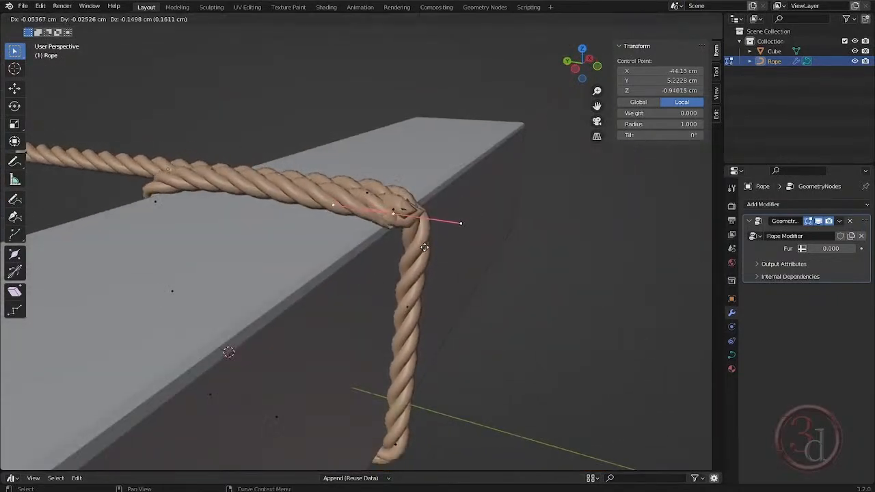
click(458, 424)
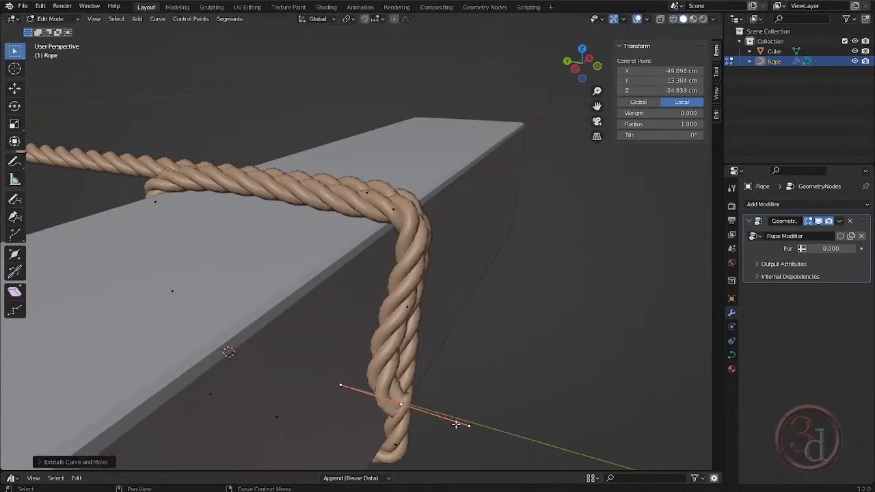
- Rotate the new side point's handles nearly vertical in left view and move the point about 1.1 cm along Y toward the beam
key(ctrl+KP_3)
key(r)
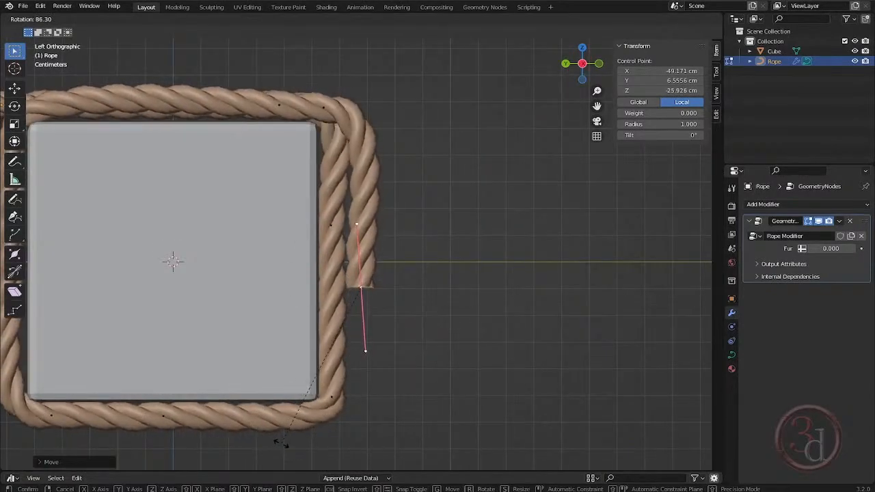
click(282, 443)
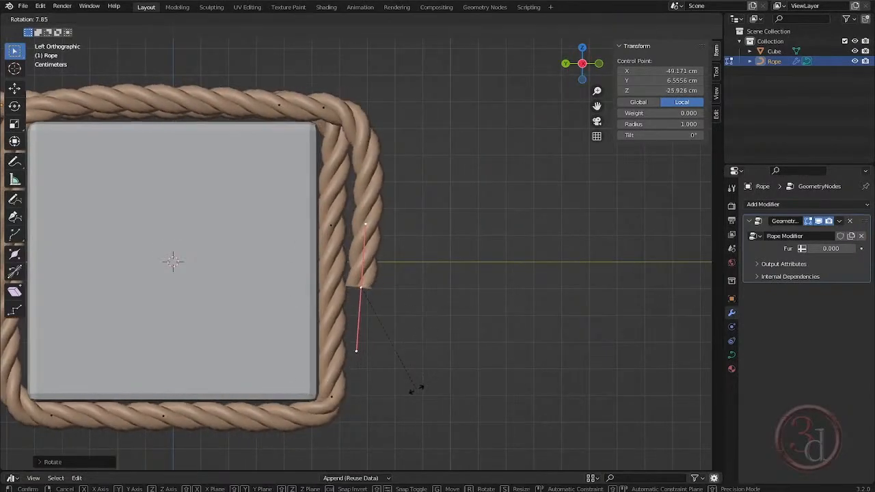
key(g)
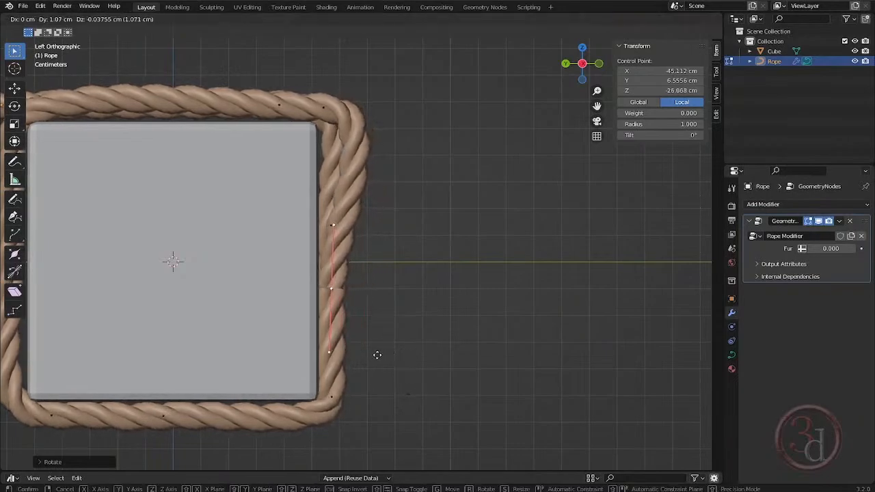
click(377, 355)
- Move the second strand's upper corner point about 0.77 cm inward along global Y and shrink its handles to tighten the bend
shift+middle_drag(356, 125, 363, 141)
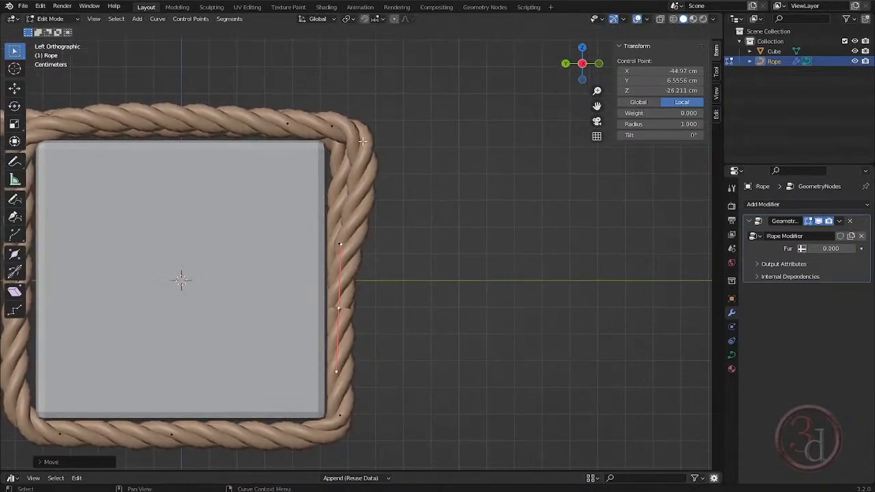
click(331, 124)
key(g)
key(y)
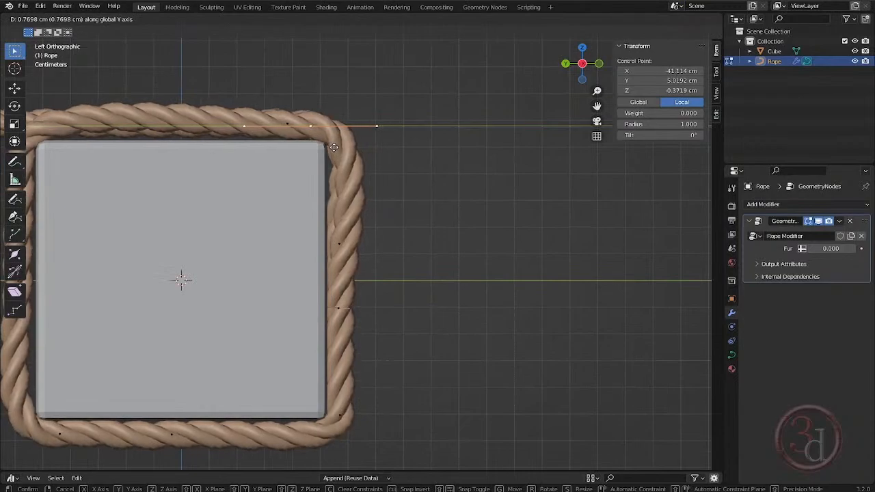
click(335, 151)
key(s)
click(378, 152)
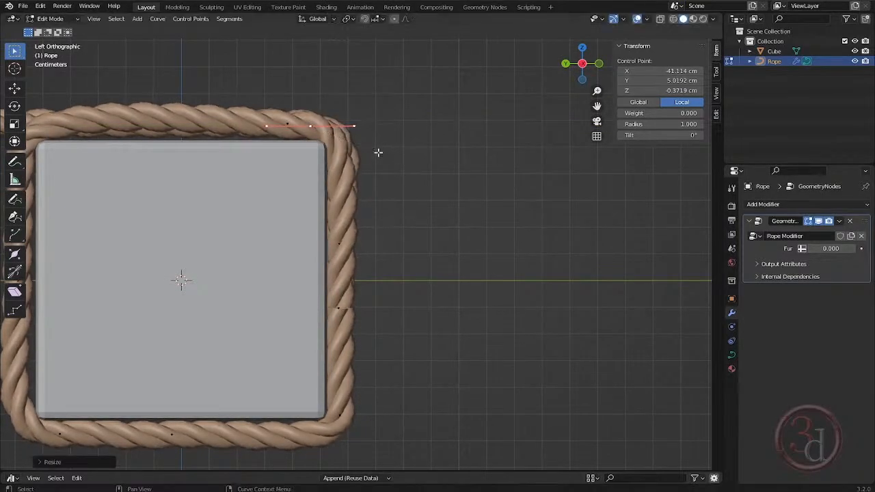
- Extrude the rope end down about 4.9 cm past the beam's lower edge, and again about 5.5 cm to hang below the beam
click(344, 309)
middle_drag(440, 332, 373, 234)
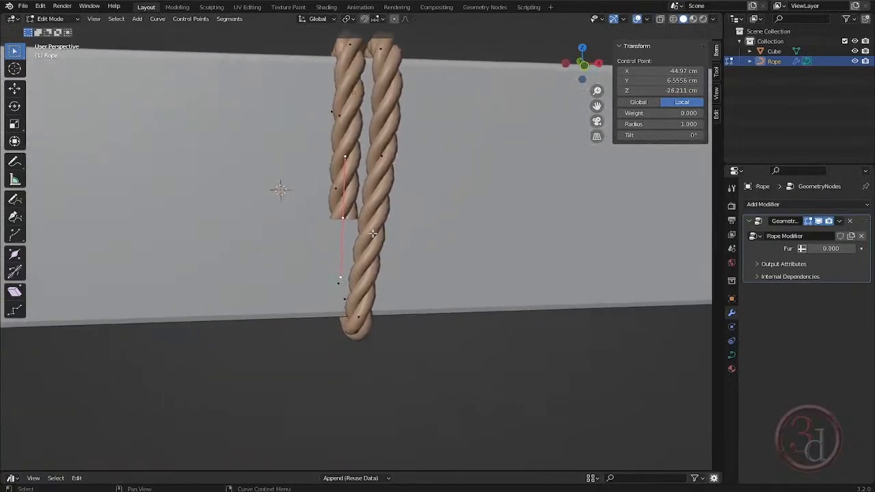
key(g)
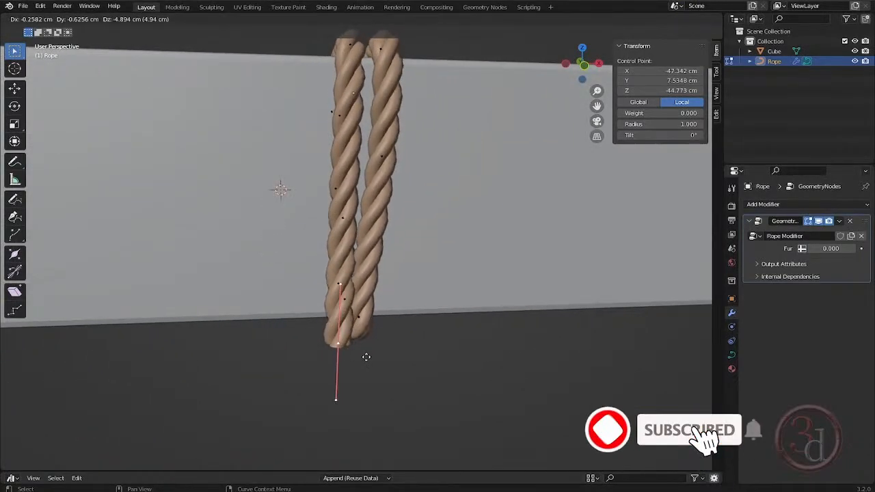
click(359, 383)
middle_drag(359, 383, 322, 157)
key(g)
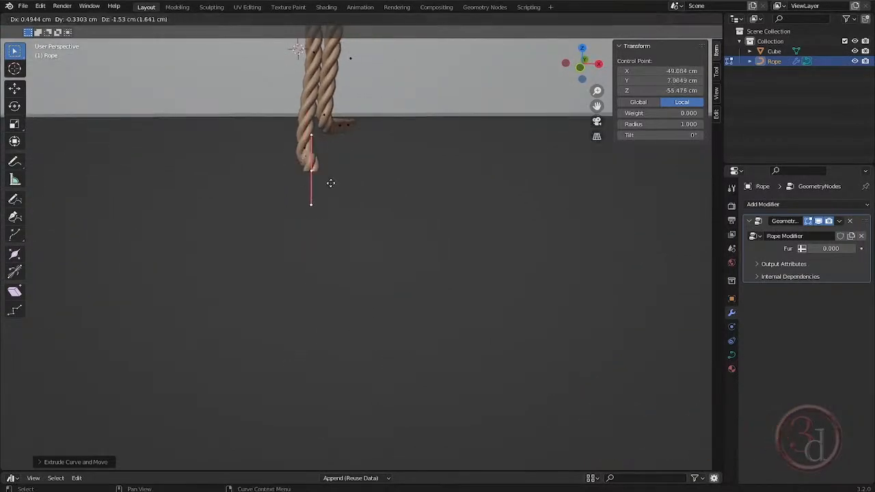
click(311, 240)
- Move the hanging end point along global Y to straighten the loose strand and return to Object Mode
middle_drag(337, 206, 346, 248)
key(g)
key(y)
click(373, 263)
key(Tab)
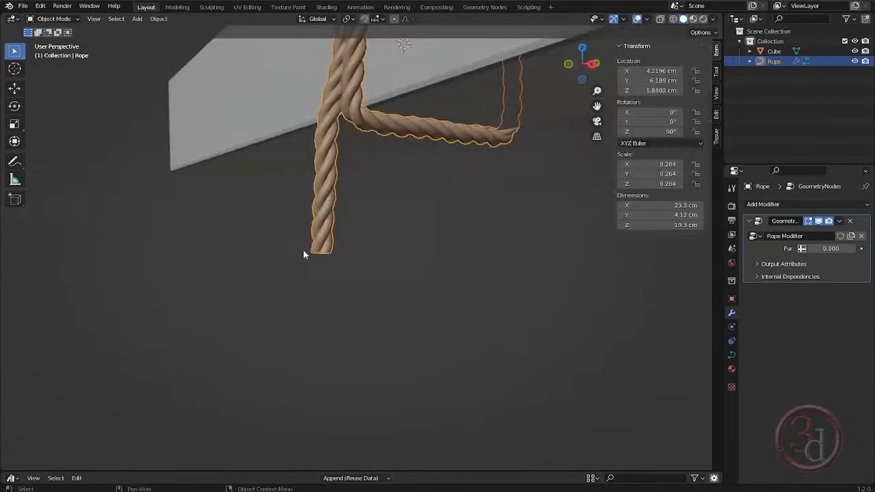
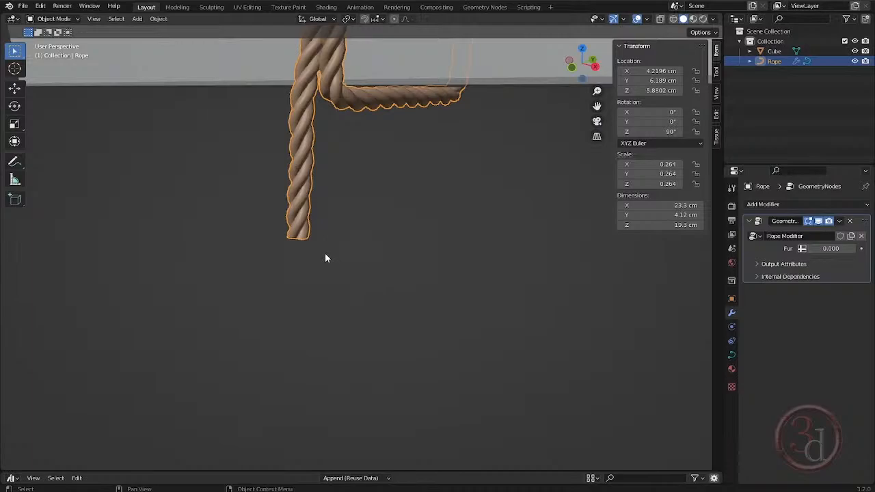
- In right view, select the rope's hanging end point in Edit Mode and snap the 3D cursor to it
key(KP_3)
shift+middle_drag(401, 280, 317, 301)
scroll(319, 302, down, 4)
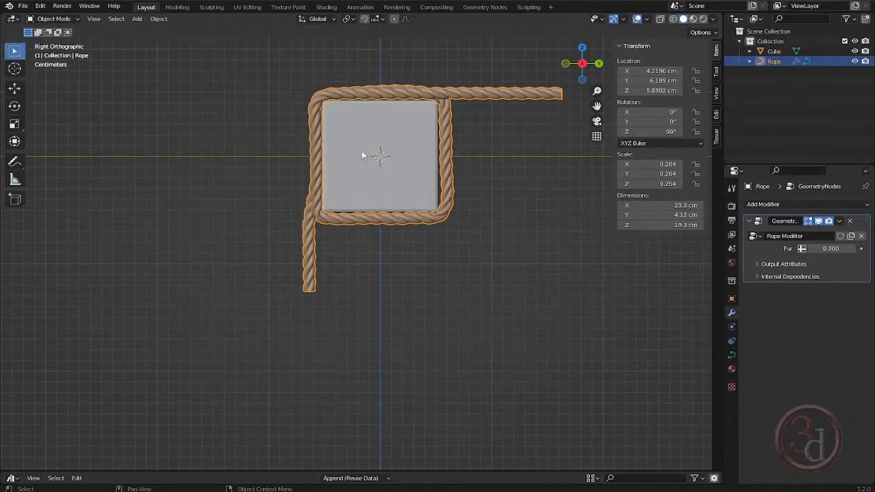
scroll(316, 301, up, 8)
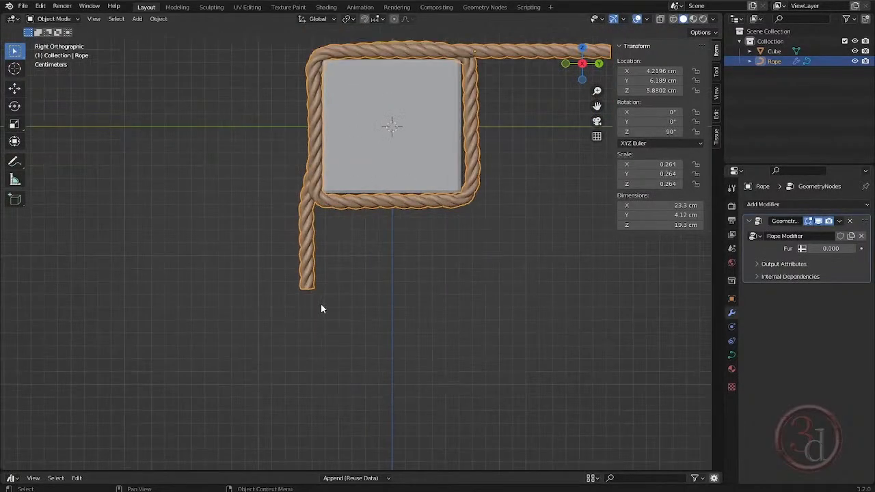
key(Tab)
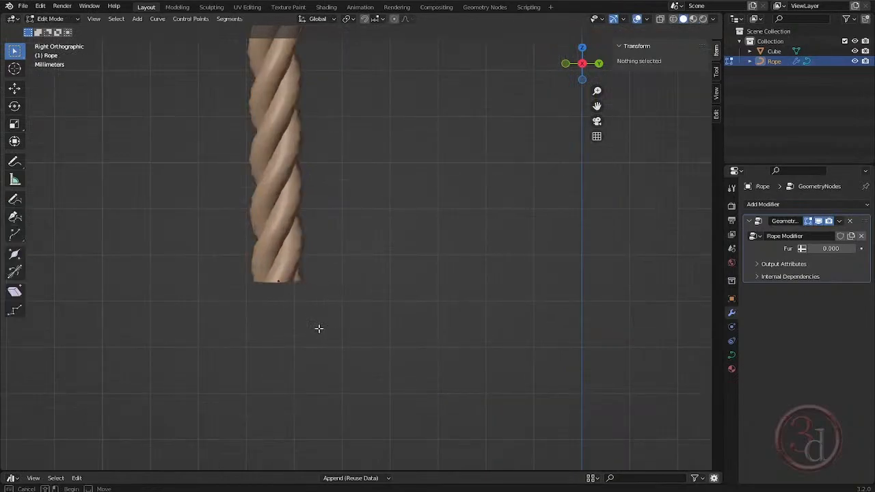
drag(345, 349, 208, 254)
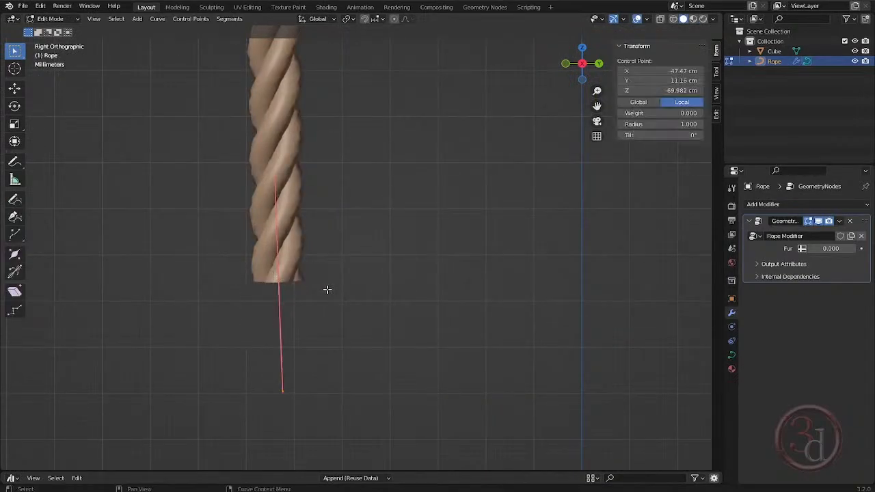
key(shift+s)
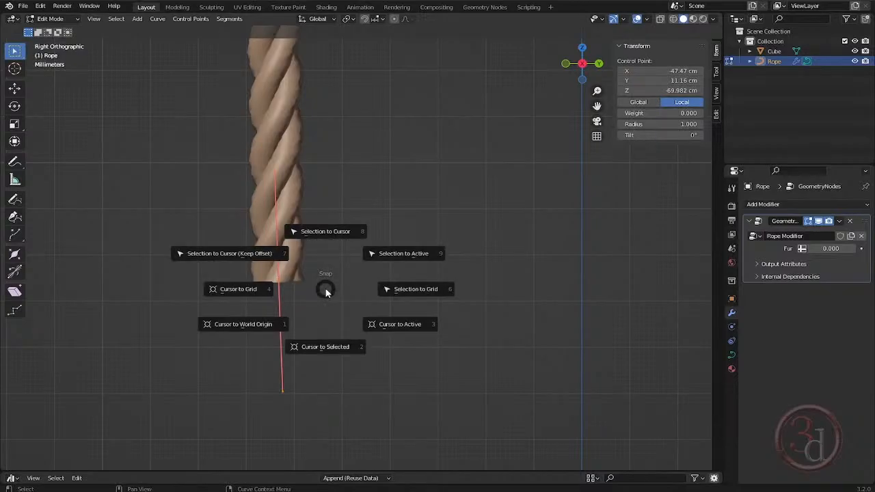
click(321, 346)
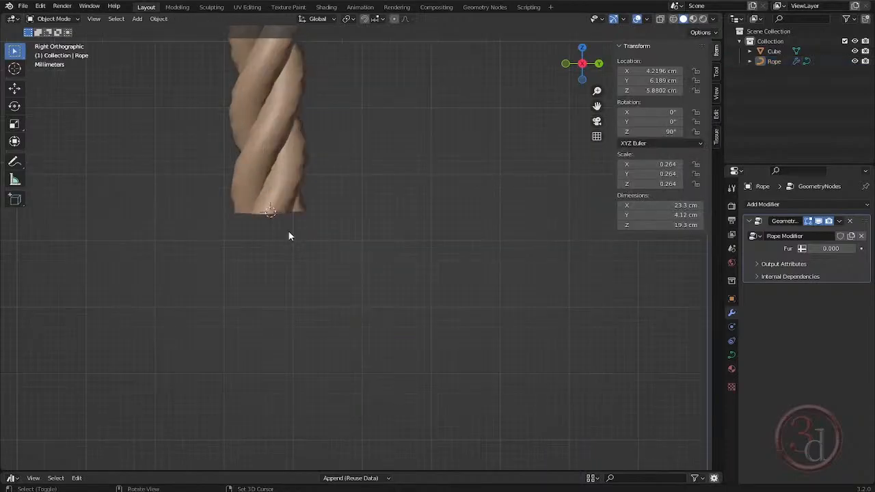
- In Object Mode, add a Point curve at the 3D cursor and set it to 3D with Poly output
key(shift+a)
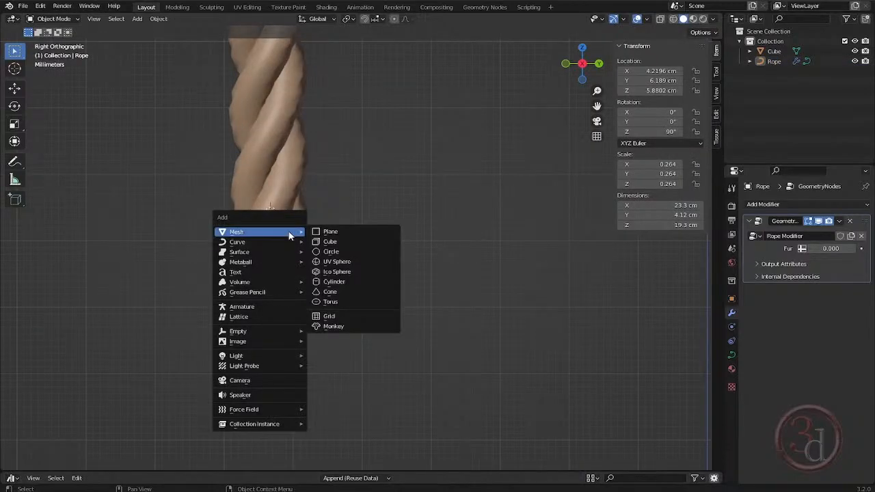
mouse_move(285, 247)
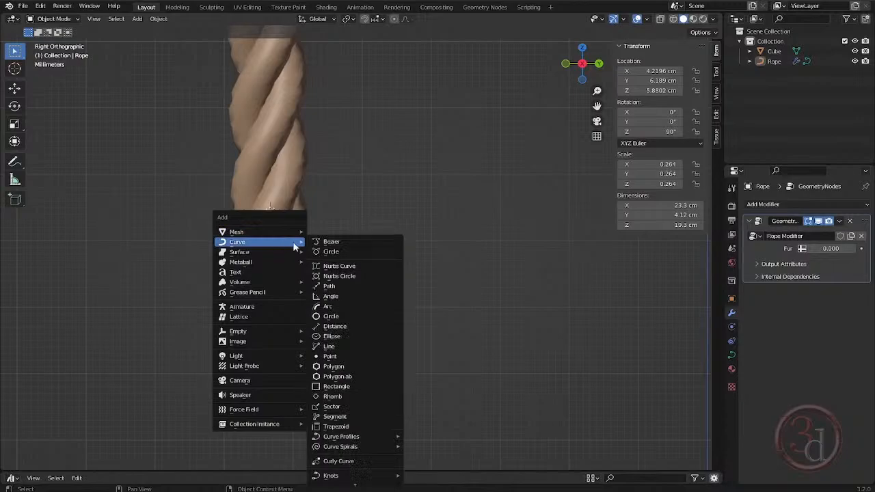
click(330, 356)
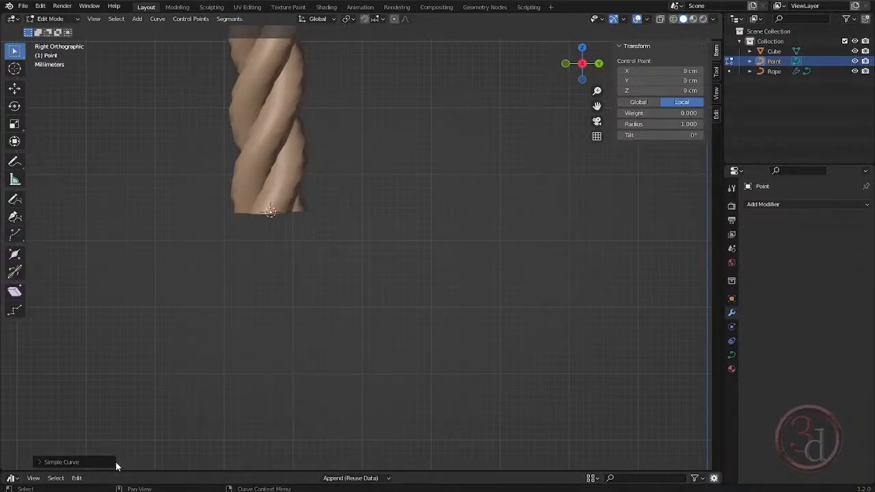
click(68, 463)
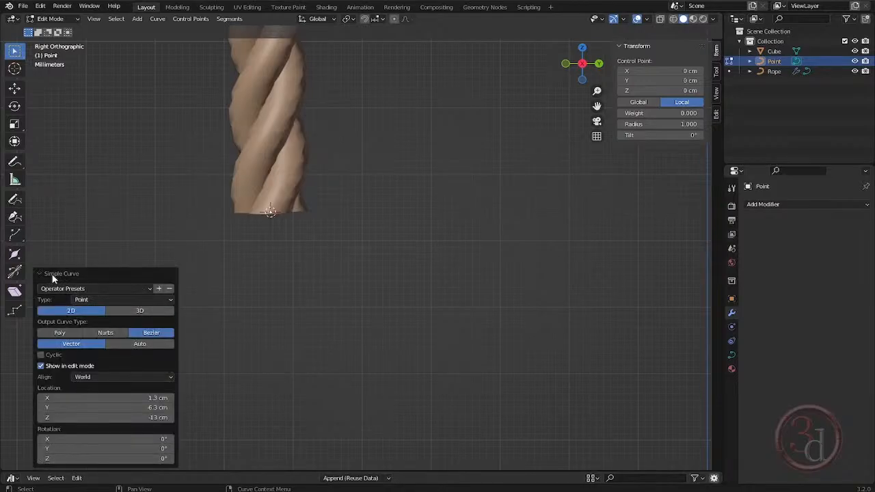
click(137, 312)
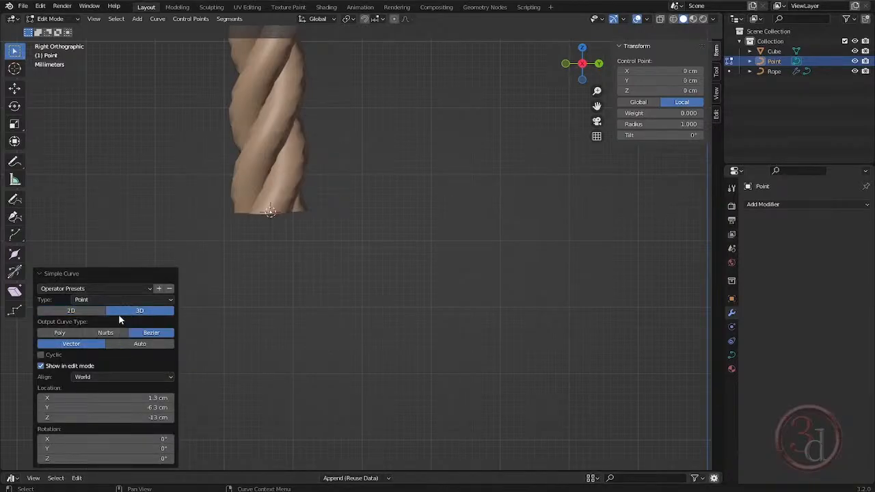
click(60, 333)
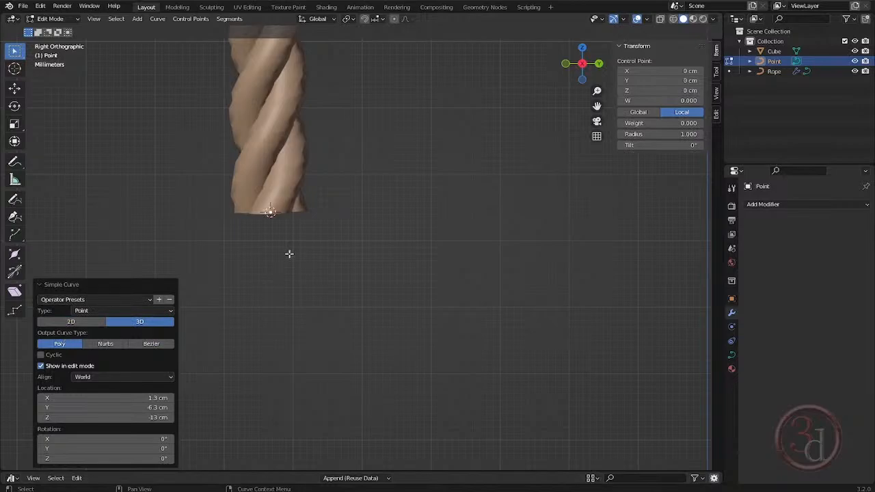
- Move the point about 0.42 cm along Y to the rope's edge and extrude three segments flaring outward, about 2.3 cm down overall
key(g)
key(y)
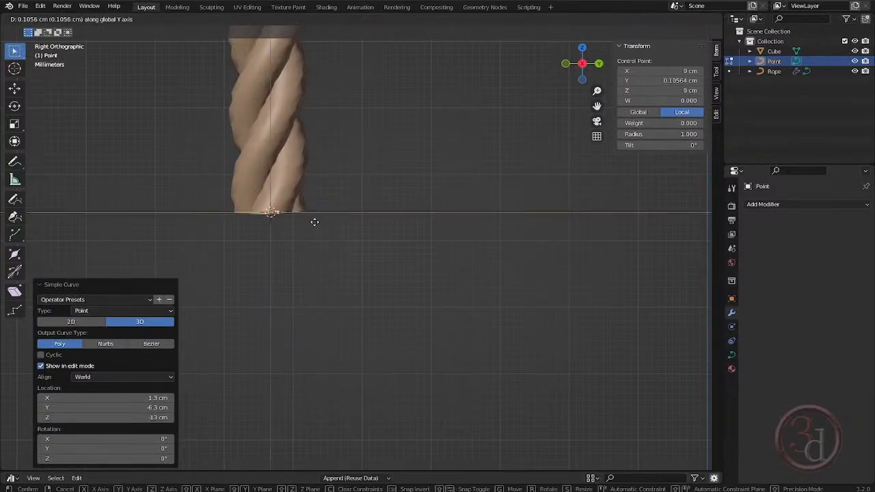
click(336, 223)
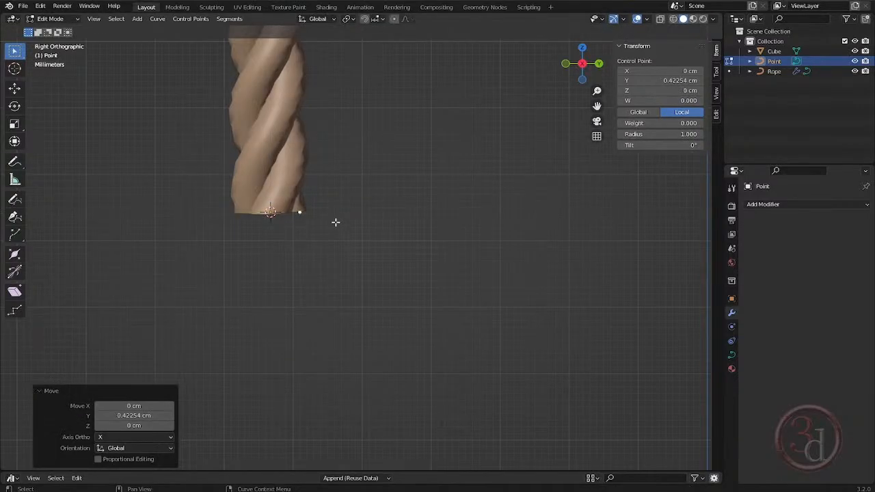
key(e)
click(327, 269)
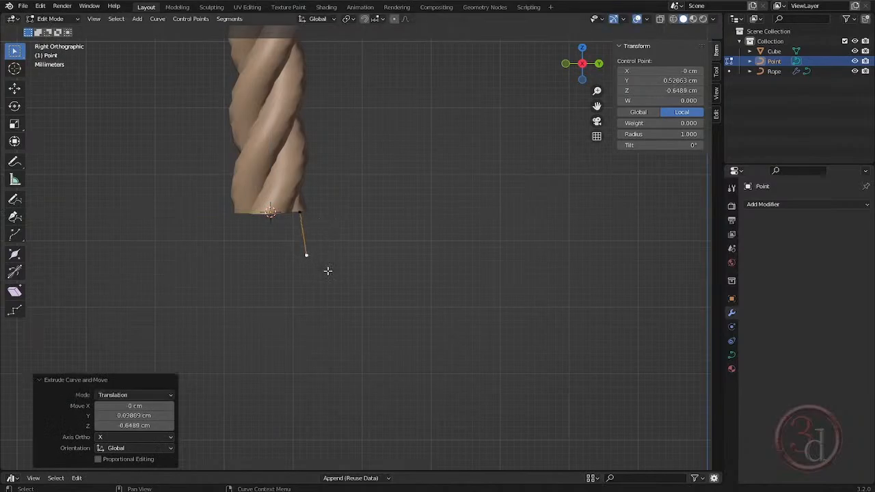
key(e)
click(354, 316)
key(e)
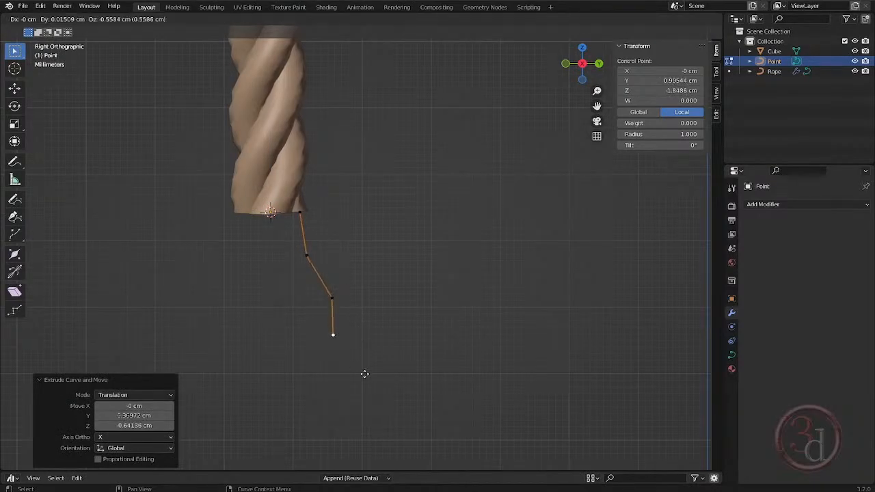
click(374, 402)
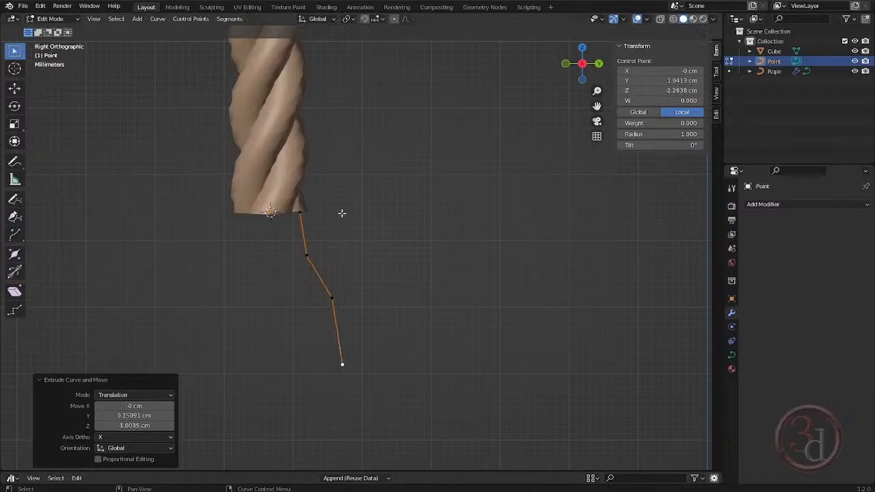
- Return to Object Mode and move the strand curve about 0.05 cm along Y and 0.17 cm up into the rope end
scroll(342, 214, up, 2)
key(Tab)
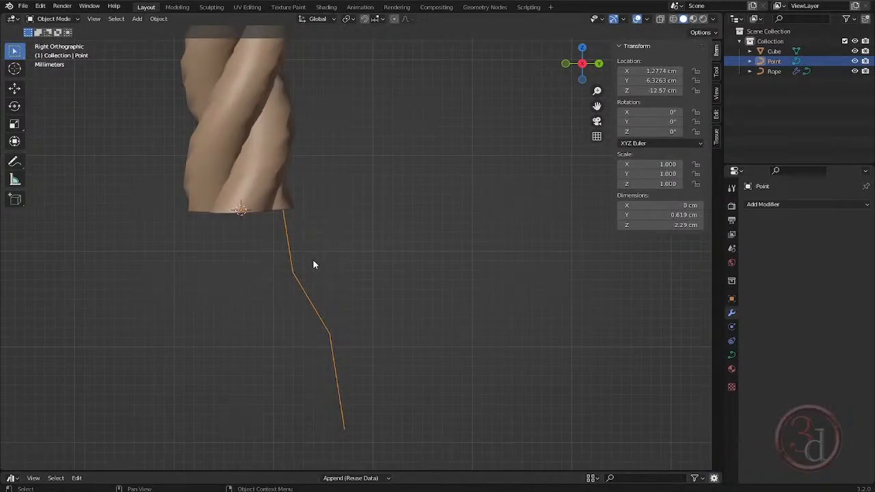
key(g)
click(323, 248)
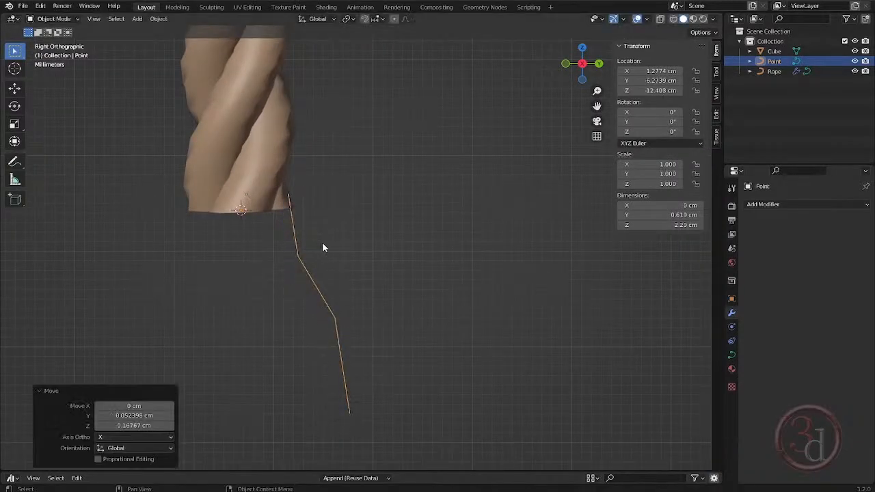
- Thicken the strand curve with a round bevel of 0.05 cm depth and deselect it
click(732, 355)
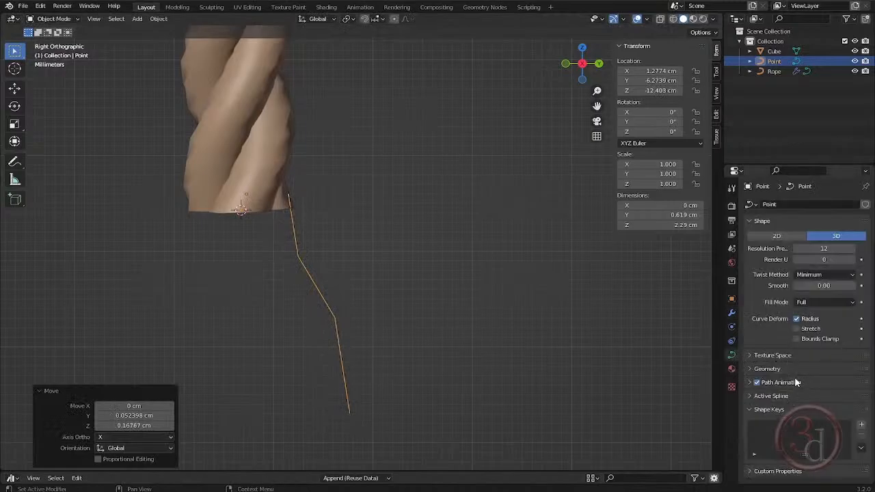
click(767, 369)
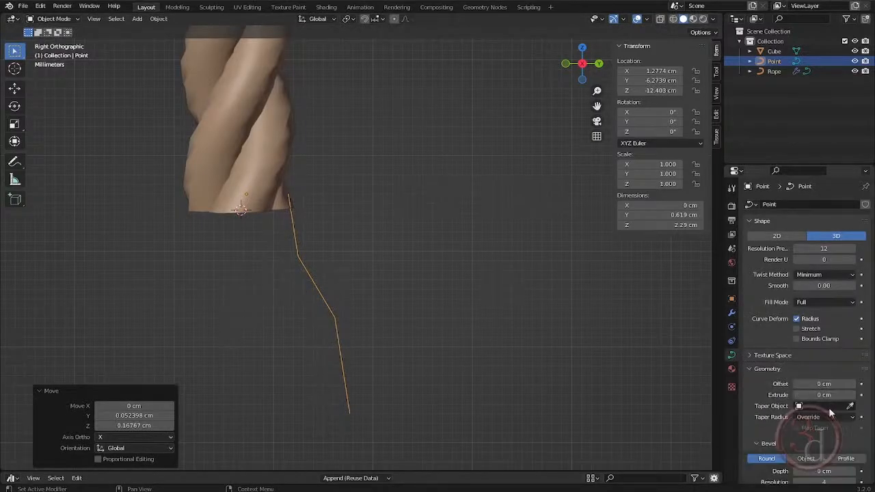
scroll(825, 411, down, 2)
drag(826, 411, 842, 410)
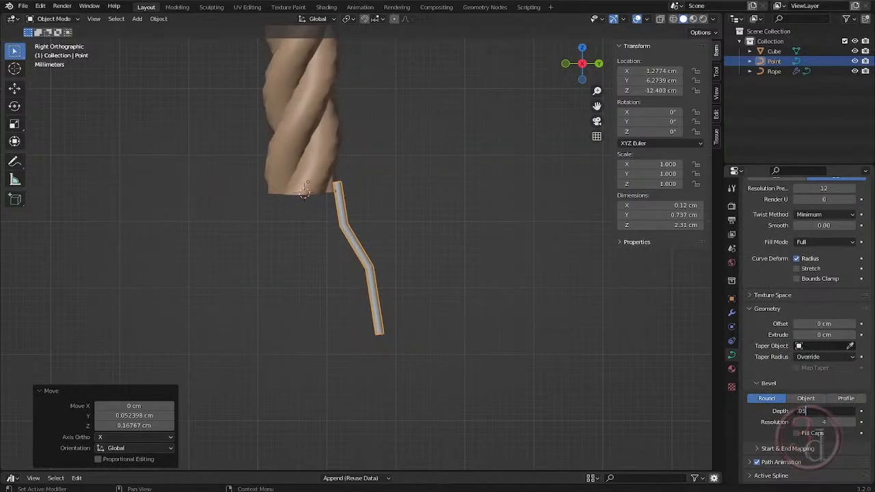
text(.05)
key(Return)
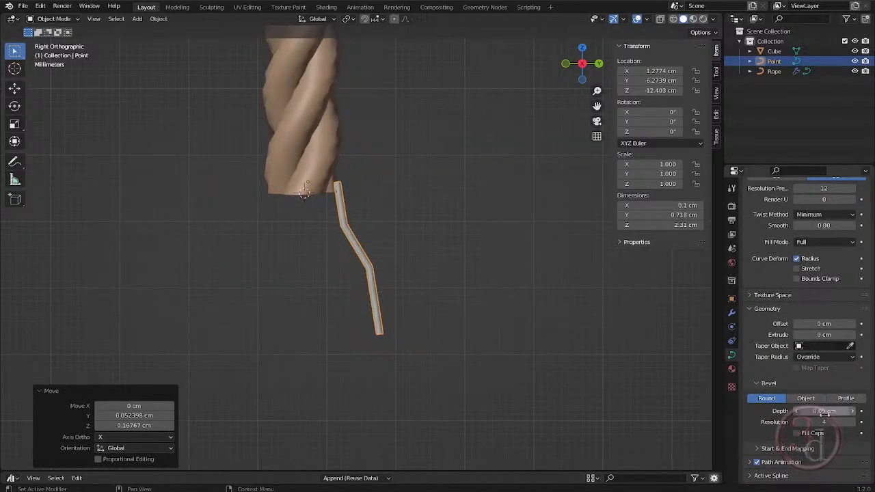
shift+middle_drag(449, 253, 446, 272)
click(441, 277)
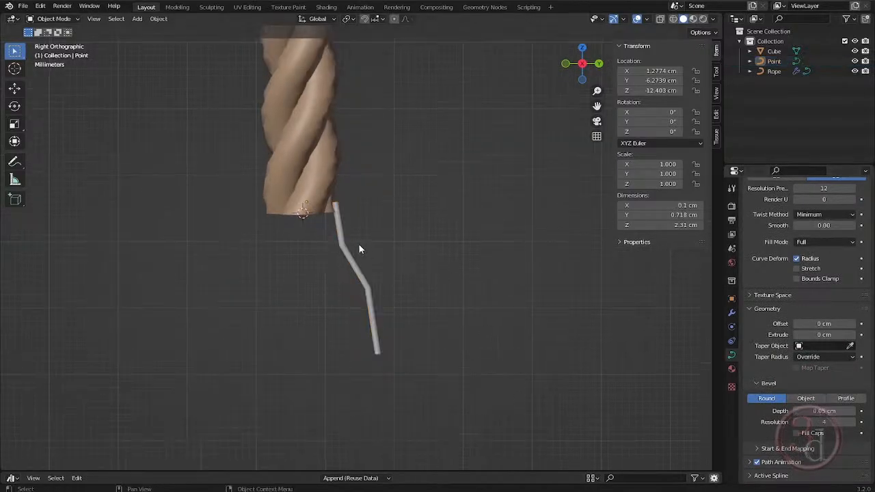
- Select the strand curve and set its origin to the 3D cursor at the rope end's centre
click(344, 244)
shift+middle_drag(371, 240, 378, 253)
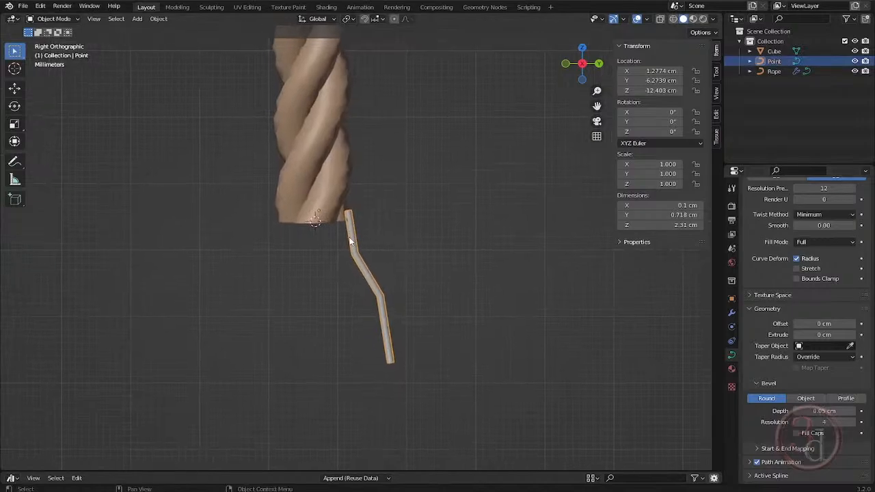
scroll(350, 241, up, 3)
scroll(321, 216, up, 3)
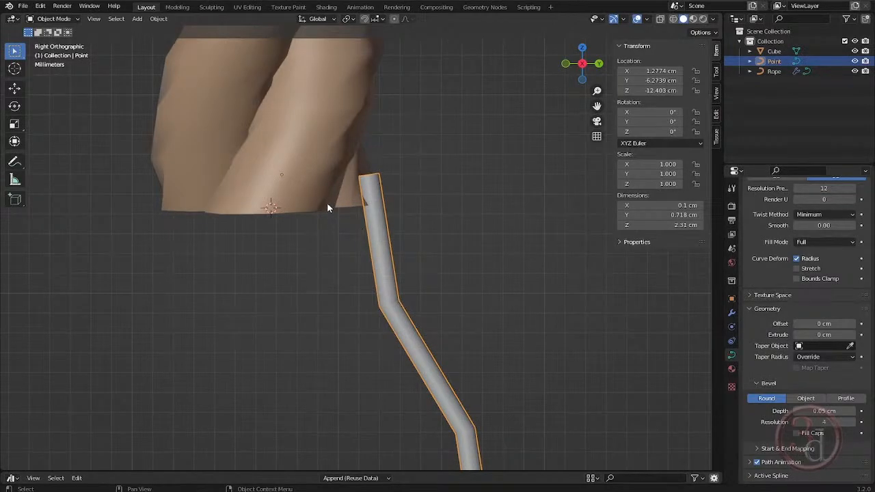
right_click(364, 226)
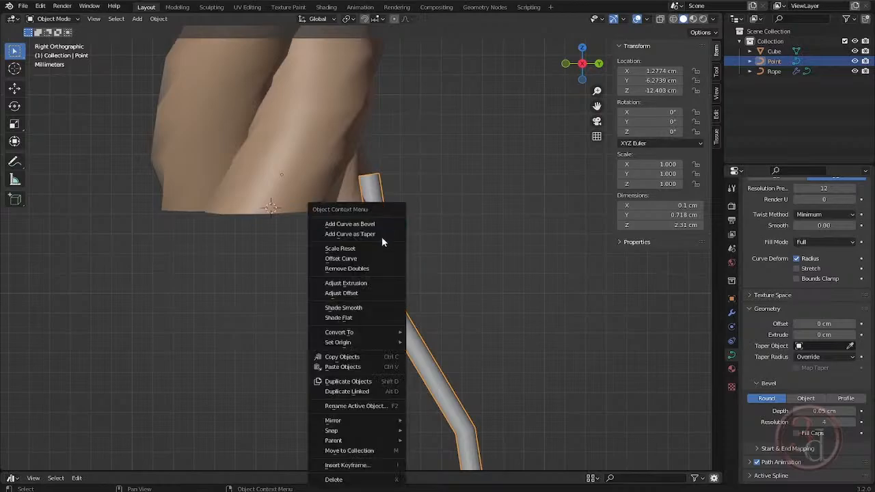
mouse_move(366, 345)
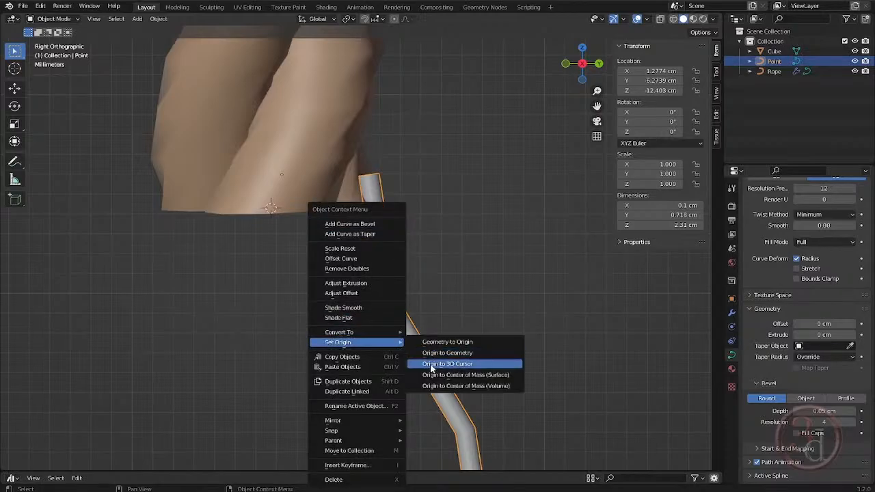
click(459, 366)
- Duplicate the strand and rotate the copy about -15.4° around the global Z axis
middle_drag(344, 201, 392, 150)
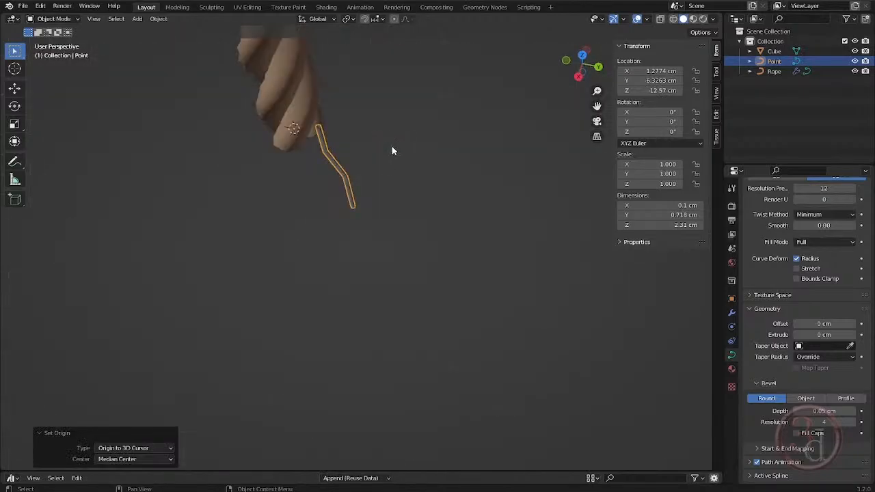
key(shift+d)
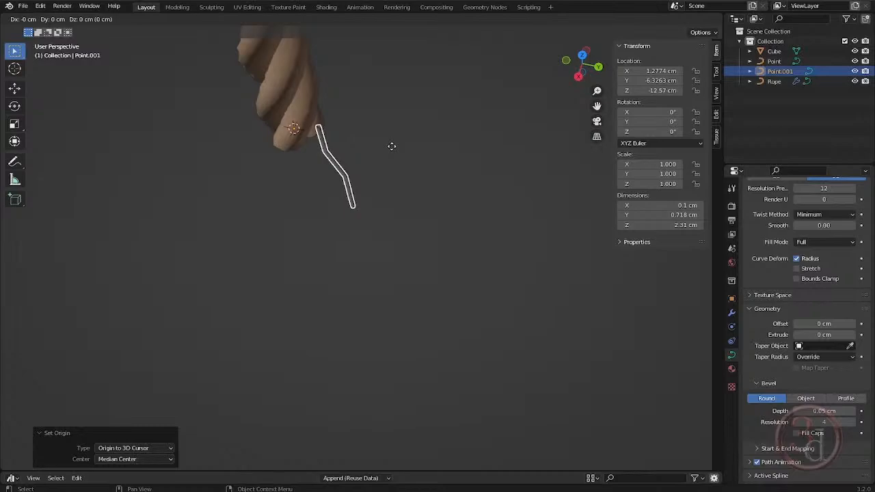
key(r)
key(z)
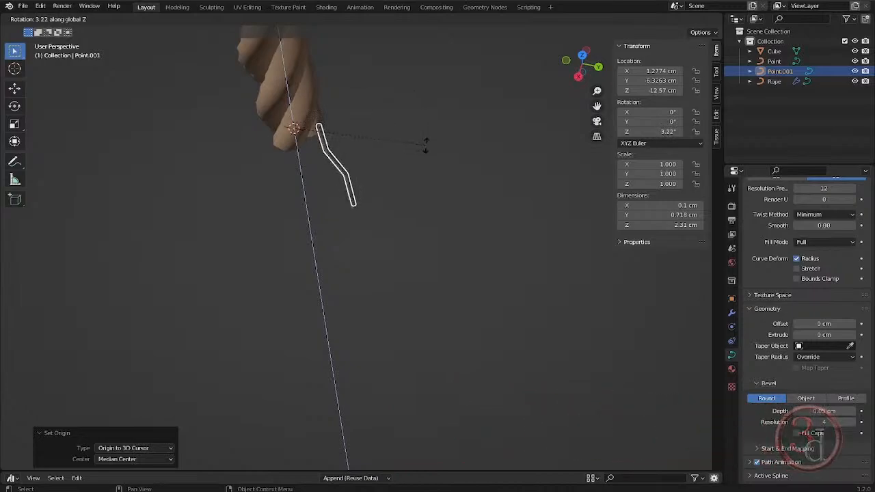
click(378, 168)
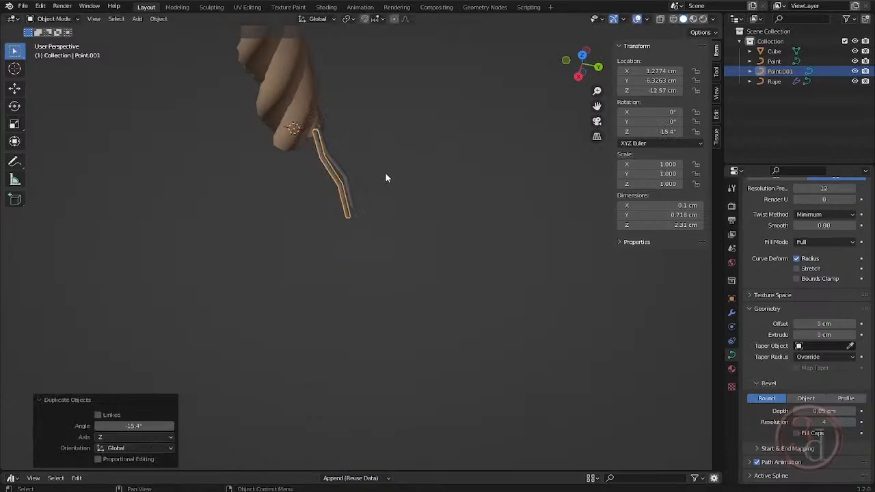
- Repeat the rotated duplication around the rope end until the strands form a full ring
middle_drag(399, 210, 371, 198)
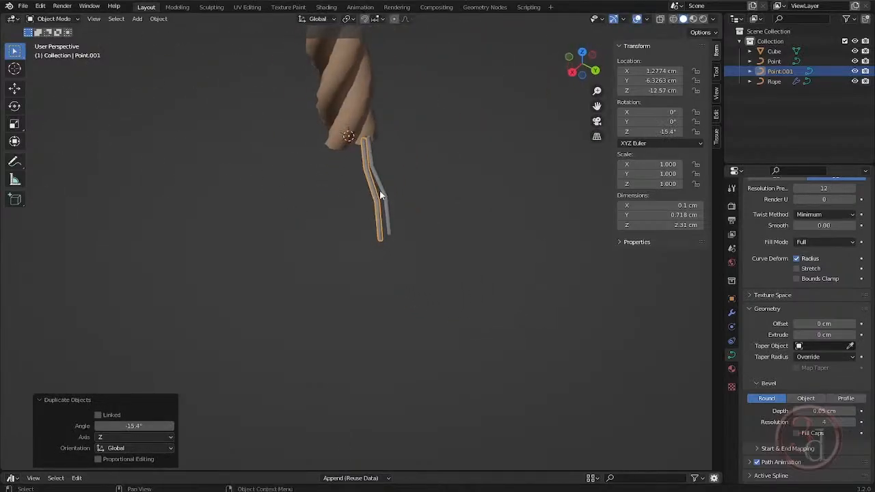
key(shift+r)
key(shift+r)
key(shift+r)
key(shift+r)
key(shift+r)
key(shift+r)
key(shift+r)
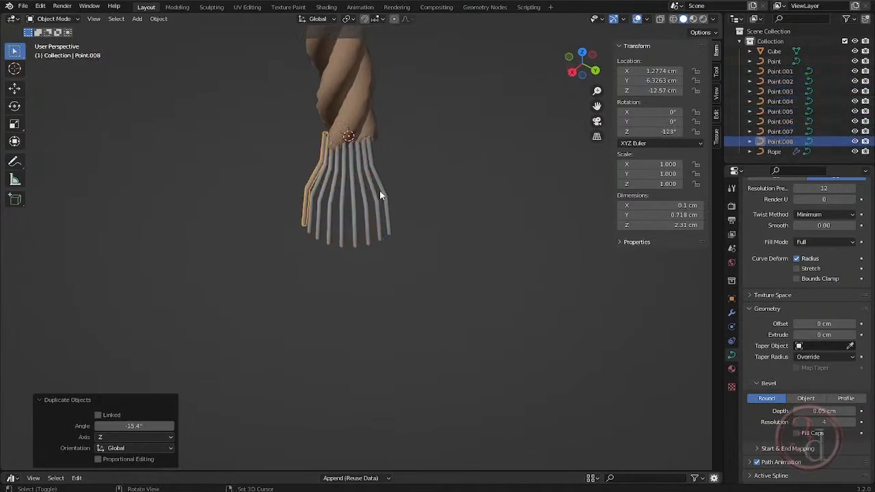
key(shift+r)
key(shift+r)
key(shift+r)
key(shift+r)
key(shift+r)
key(shift+r)
key(shift+r)
key(shift+r)
key(shift+r)
key(shift+r)
key(shift+r)
middle_drag(380, 191, 410, 245)
key(shift+r)
key(shift+r)
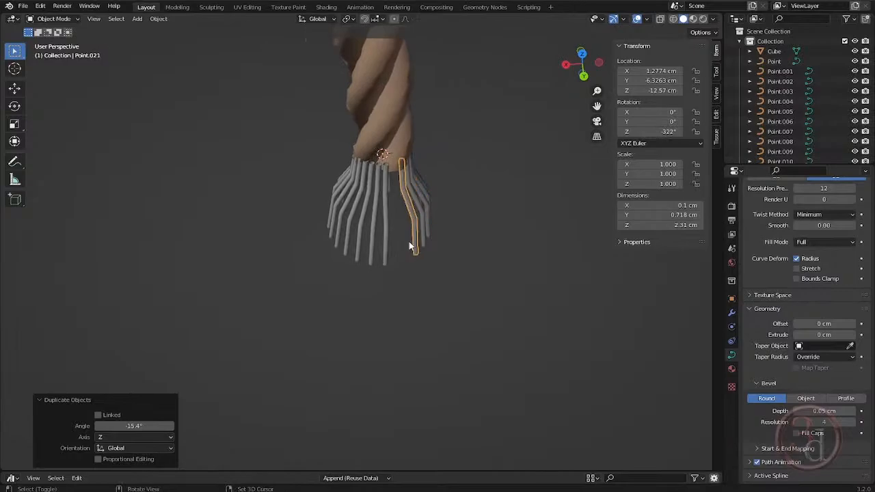
key(shift+r)
key(shift+r)
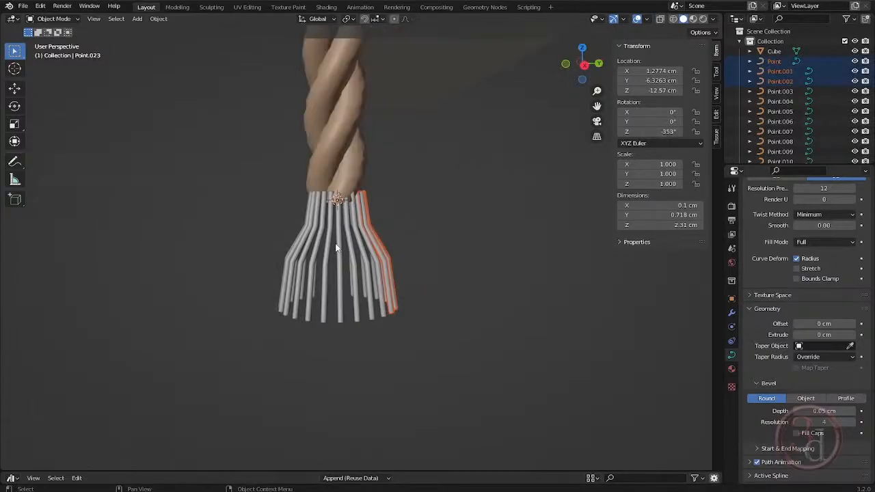
- Select all the strand curves of the frayed ring and join them into one object
click(342, 245)
middle_drag(385, 266, 307, 280)
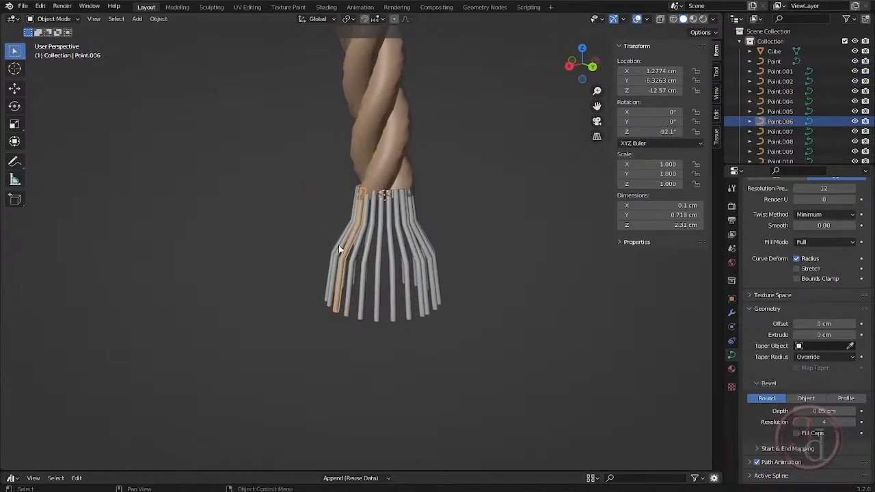
drag(440, 236, 401, 242)
drag(335, 251, 335, 252)
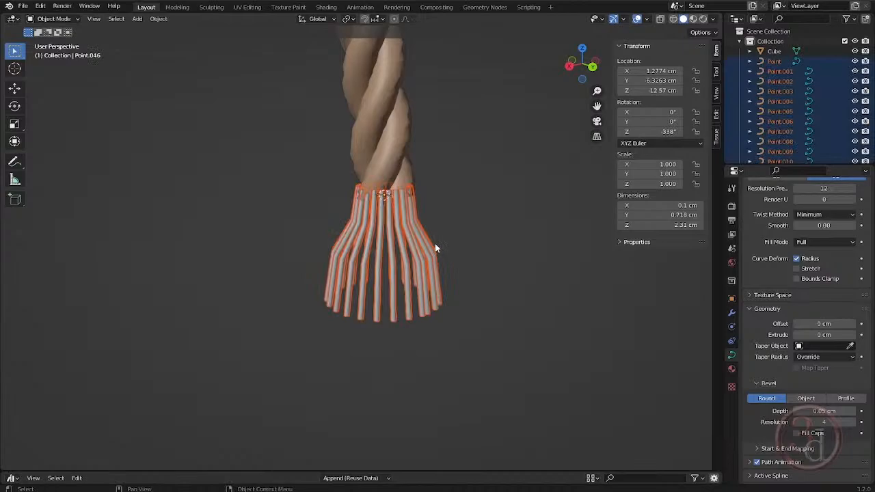
key(ctrl+j)
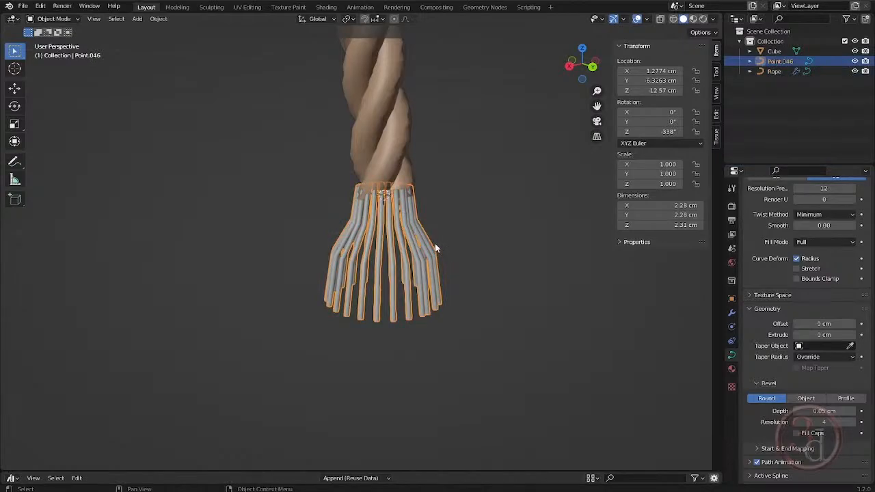
- Duplicate the joined strand ring in place, scale the copy to 0.849 and rotate it -7.39° around the global Z axis
key(shift+d)
right_click(434, 244)
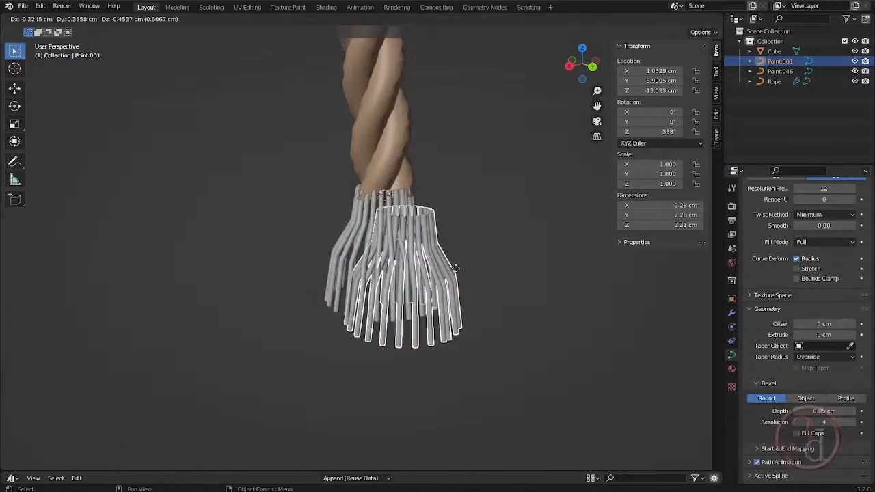
key(s)
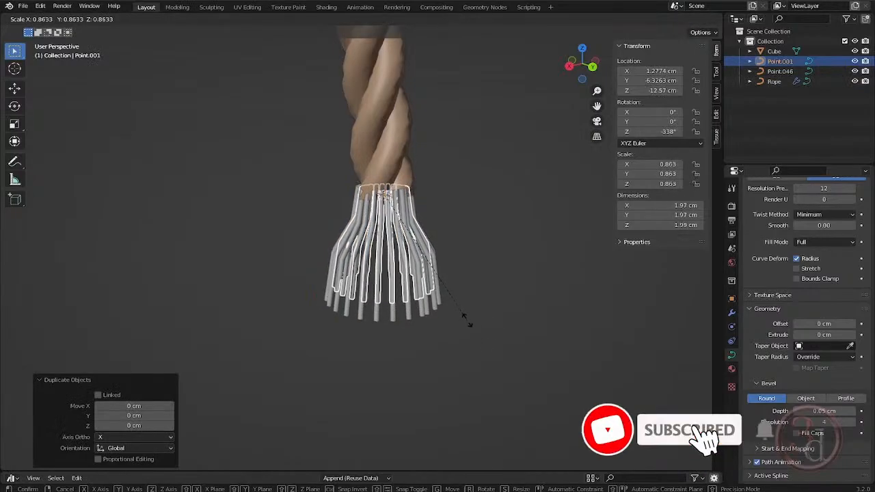
click(466, 319)
key(r)
key(z)
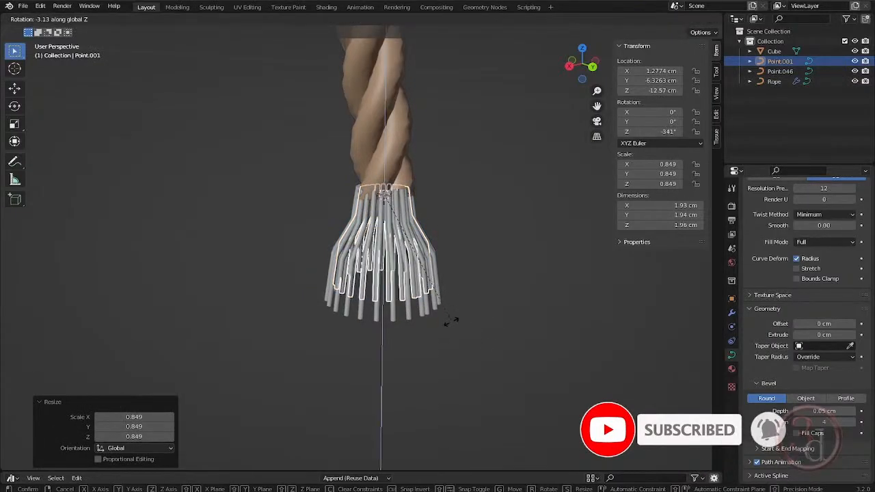
click(445, 332)
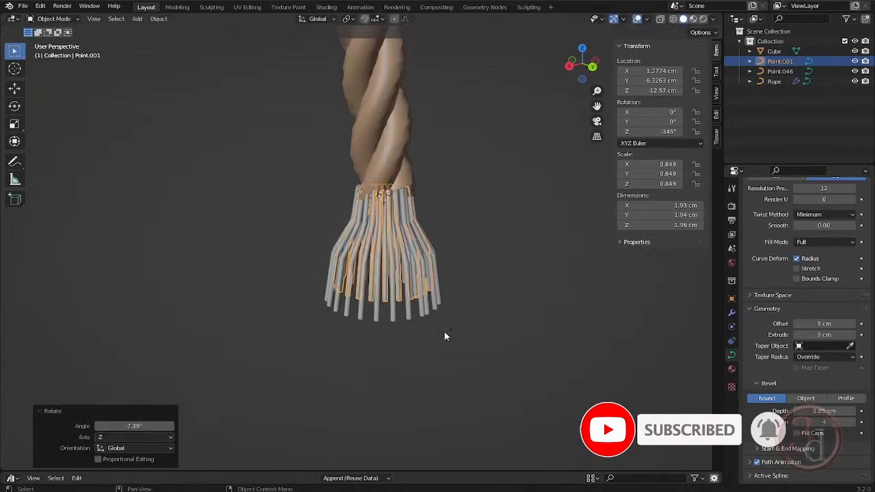
click(459, 360)
mouse_move(459, 360)
middle_down()
mouse_move(442, 373)
mouse_move(484, 354)
mouse_move(467, 342)
mouse_move(482, 376)
mouse_move(453, 369)
middle_up()
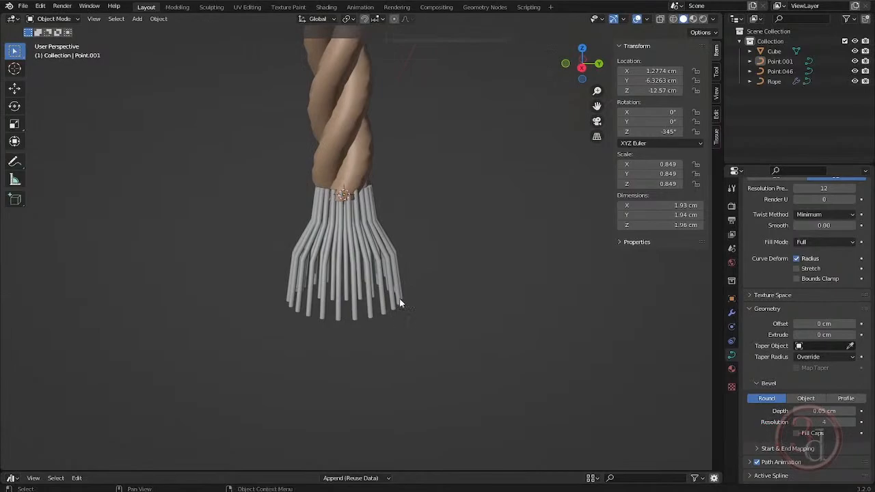
- Delete both strand rings, outer and inner, from the rope's hanging end
click(370, 319)
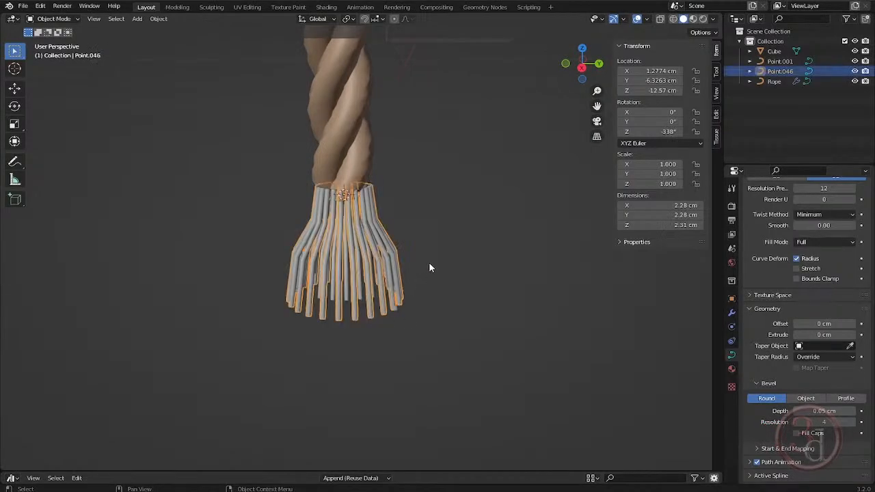
key(Delete)
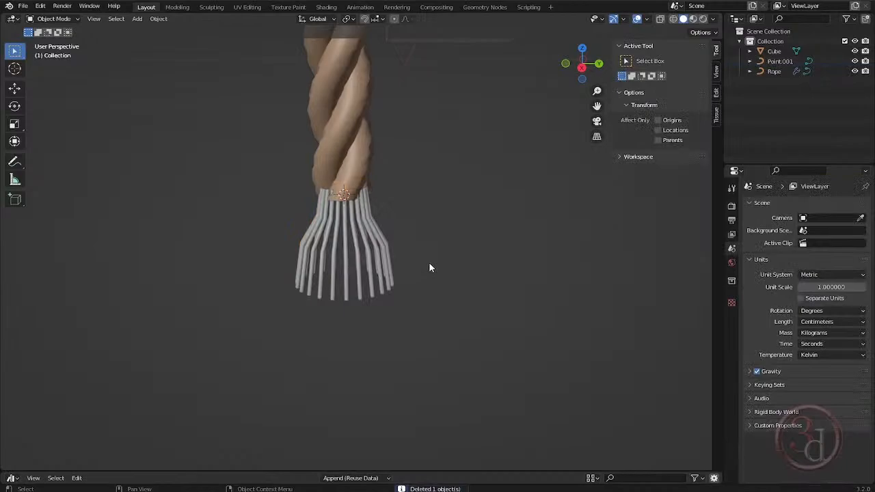
click(367, 274)
key(Delete)
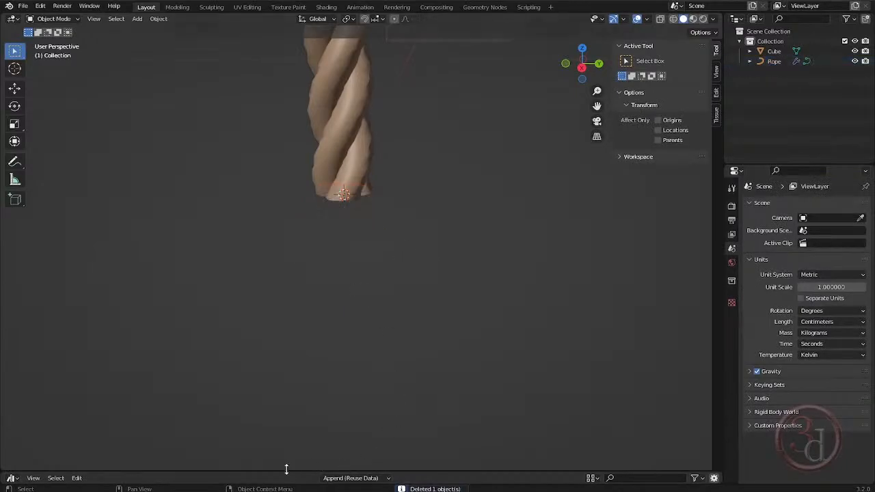
- Add the Rope-End asset from the Generators library to the scene near the hanging rope end
drag(283, 470, 302, 301)
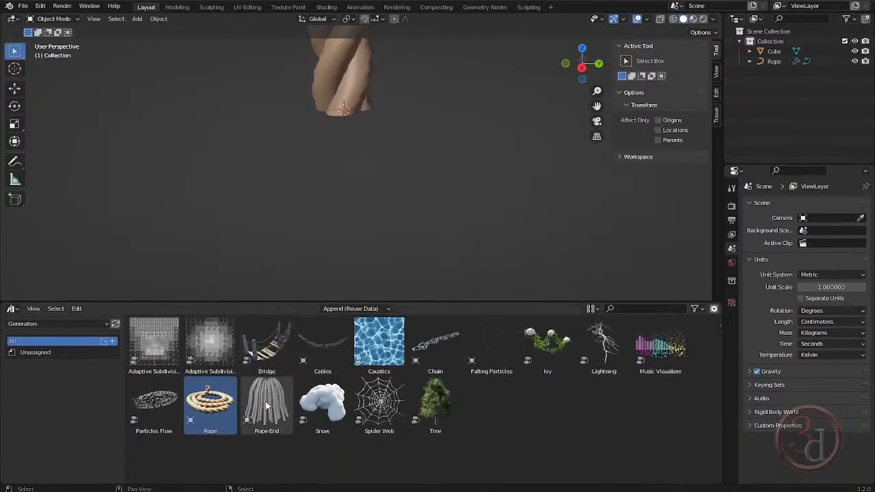
drag(267, 406, 354, 209)
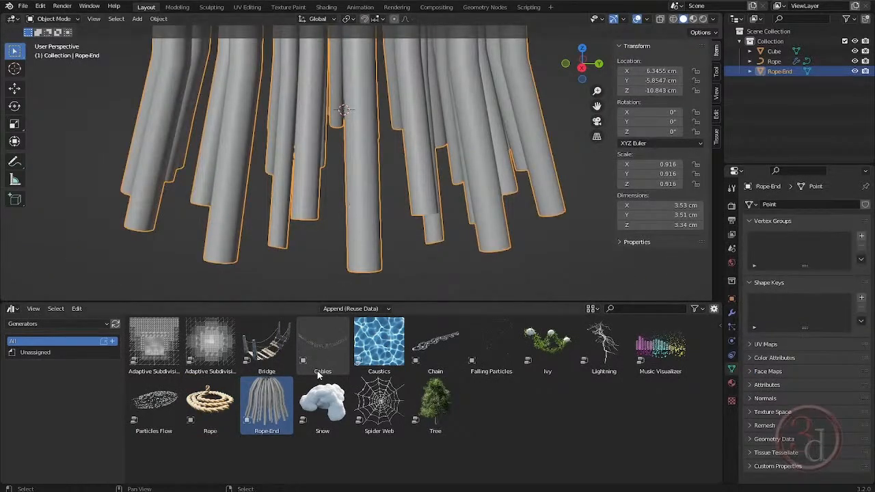
drag(433, 300, 433, 477)
- Move the tassel beneath the hanging rope end in right view and scale it down to about 0.708
scroll(368, 291, down, 3)
scroll(368, 291, down, 3)
key(grave)
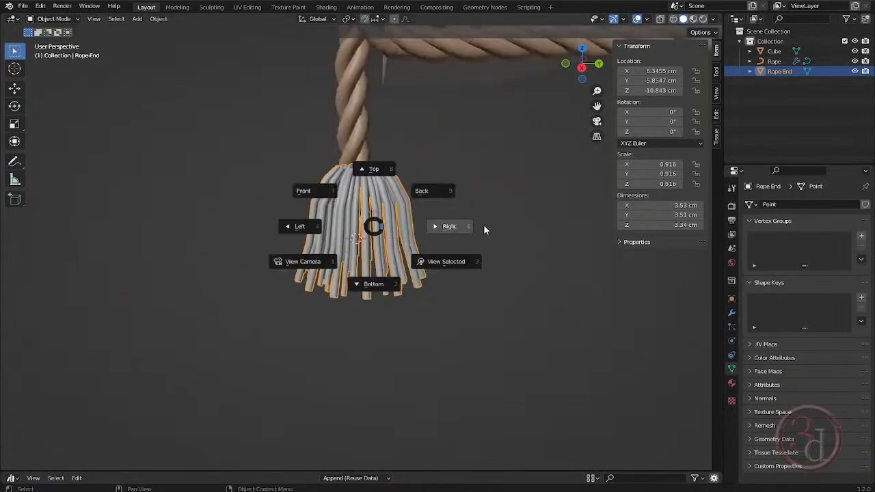
click(483, 224)
scroll(345, 168, up, 3)
scroll(345, 169, up, 1)
key(g)
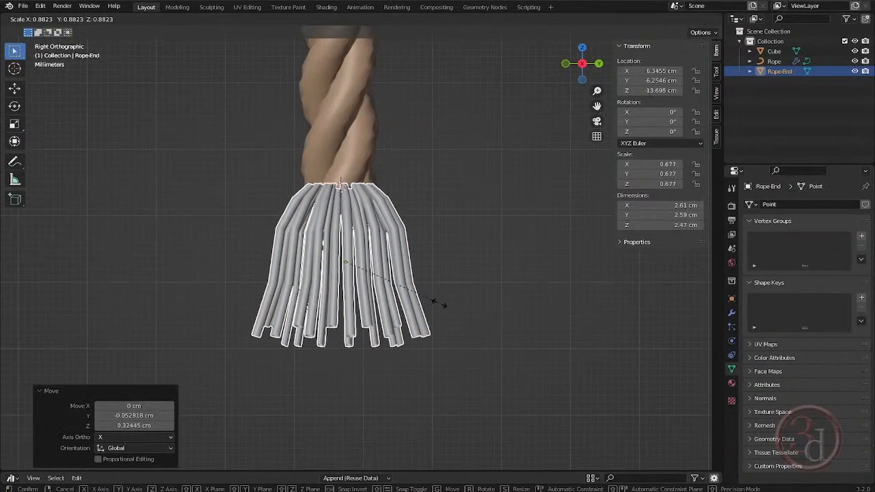
click(445, 308)
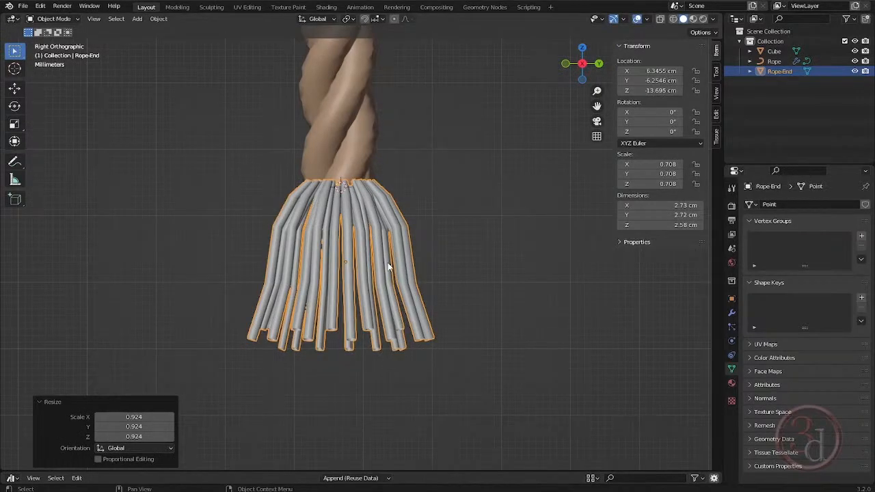
- Snap the tassel to the 3D cursor, lower it about 1.03 cm along Z to meet the rope end, and deselect it
key(shift+s)
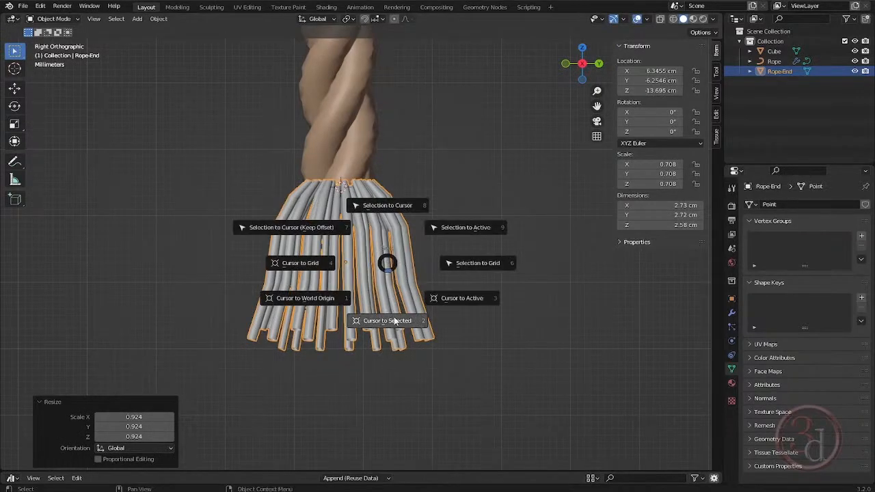
click(393, 208)
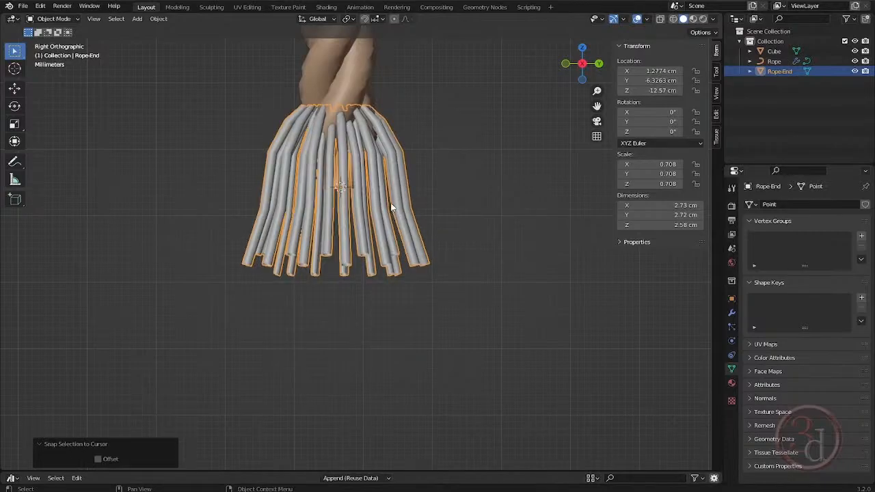
key(g)
key(z)
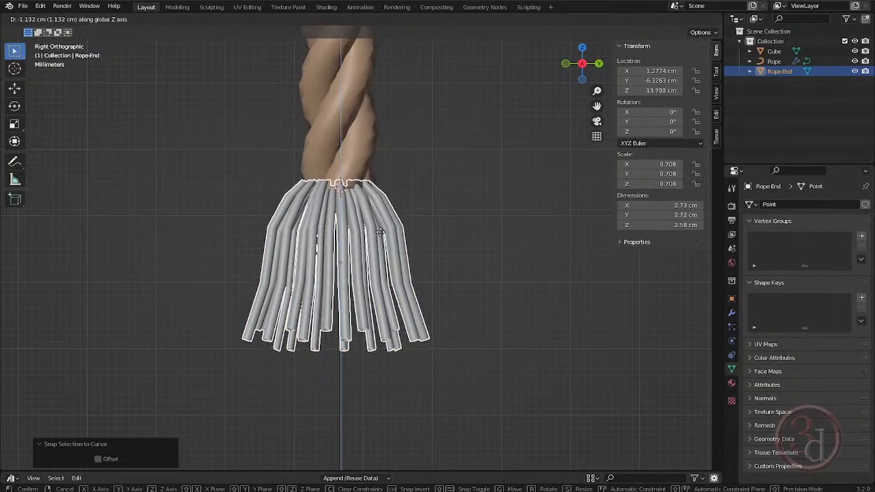
click(381, 226)
click(456, 194)
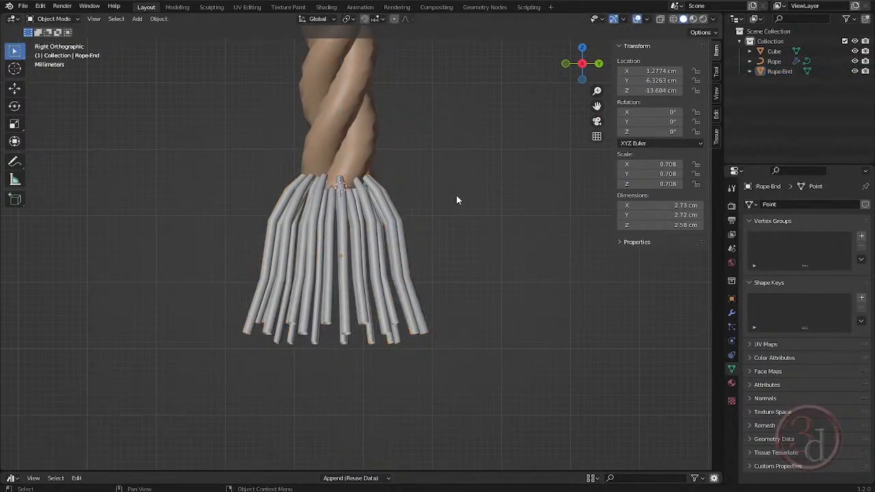
- Edit the rope curve and shrink the handles of its free horizontal end point to a scale of 0.107
scroll(456, 194, down, 3)
middle_drag(456, 194, 384, 231)
scroll(384, 232, down, 4)
drag(452, 267, 471, 305)
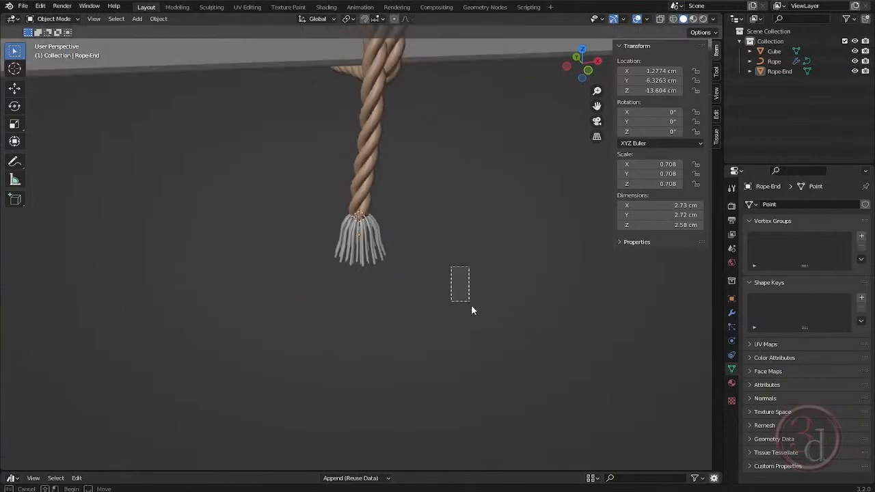
scroll(437, 294, down, 3)
middle_drag(406, 282, 363, 263)
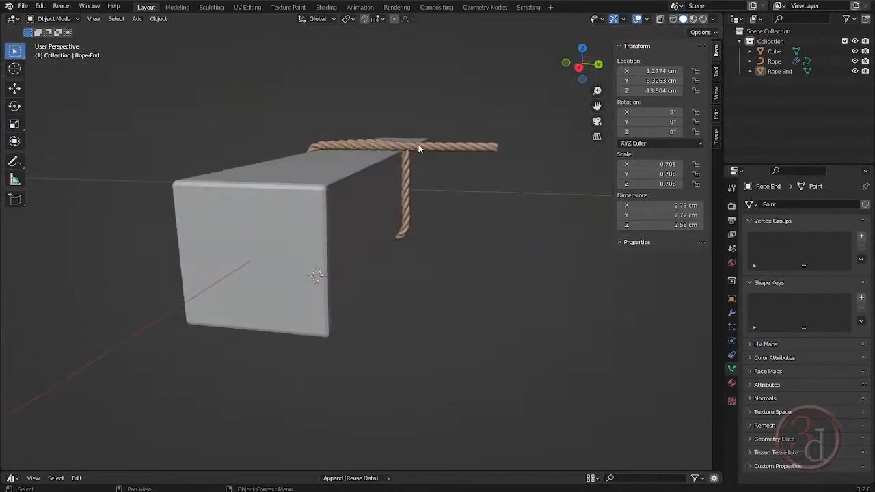
middle_drag(424, 149, 470, 123)
click(467, 131)
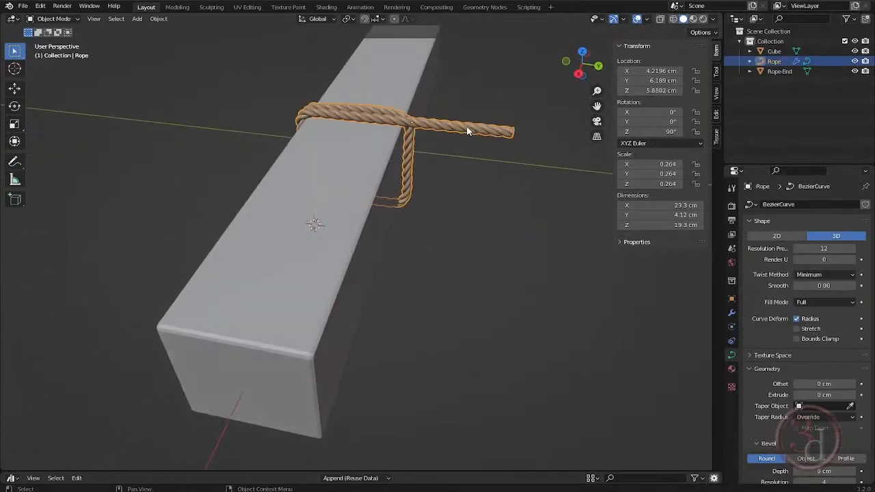
key(Tab)
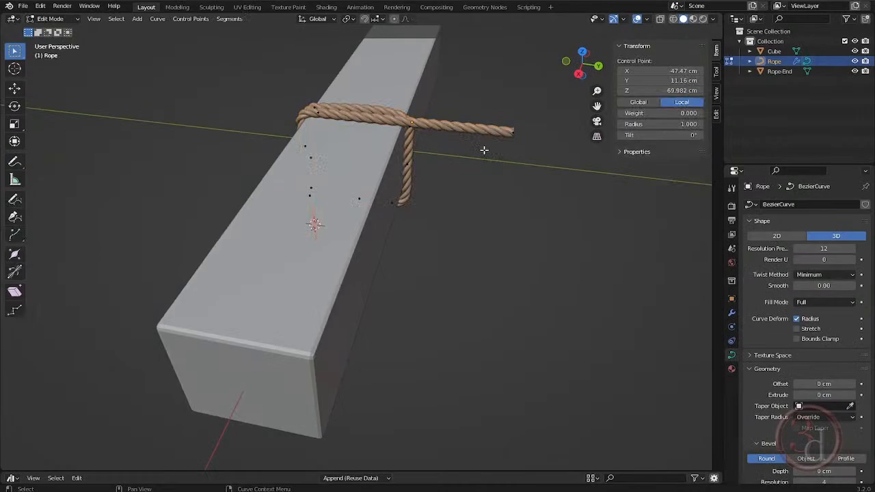
click(548, 178)
click(529, 180)
middle_drag(529, 179, 465, 196)
key(s)
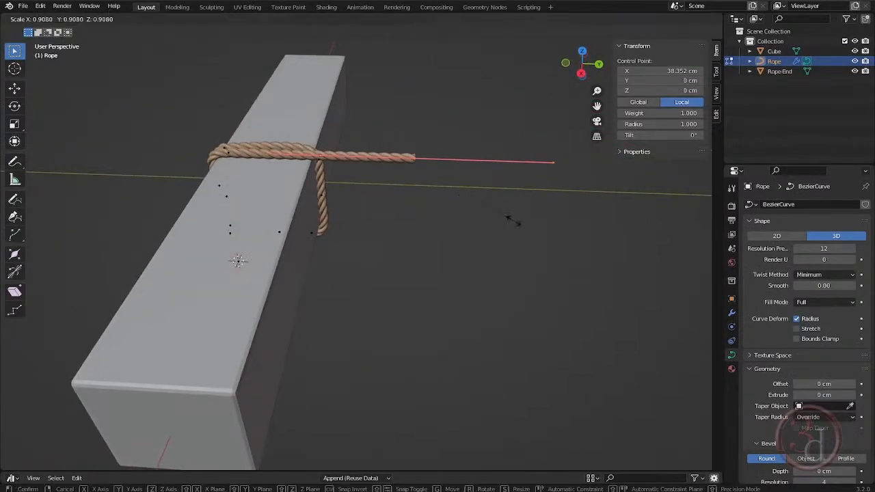
click(417, 171)
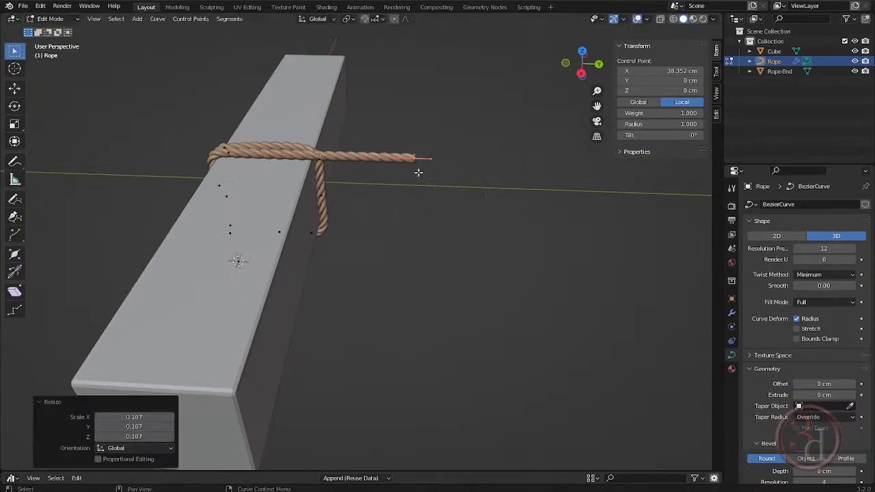
- Move the rope's free end point about -10.87 cm along Y to the beam's upper corner in right view
key(KP_3)
scroll(407, 192, up, 4)
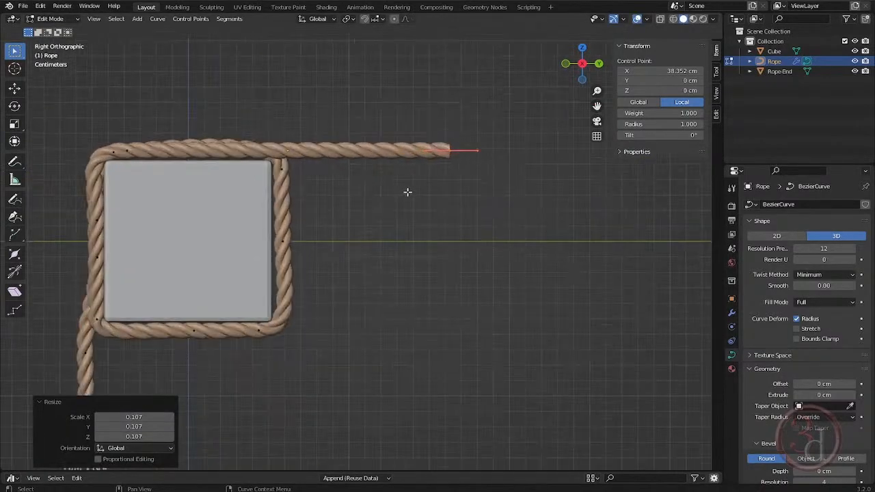
key(g)
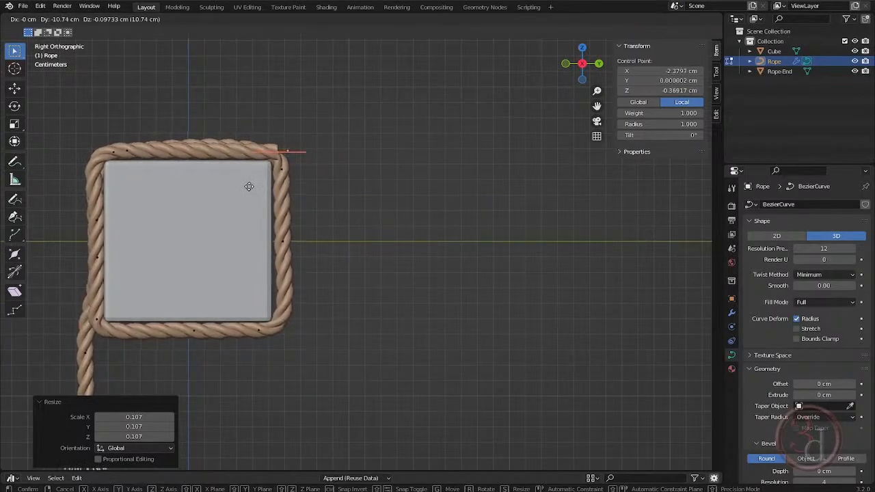
click(248, 186)
- Extrude the rope's end point about 10.4 cm down the beam's side and rotate its handles 84.9°
key(g)
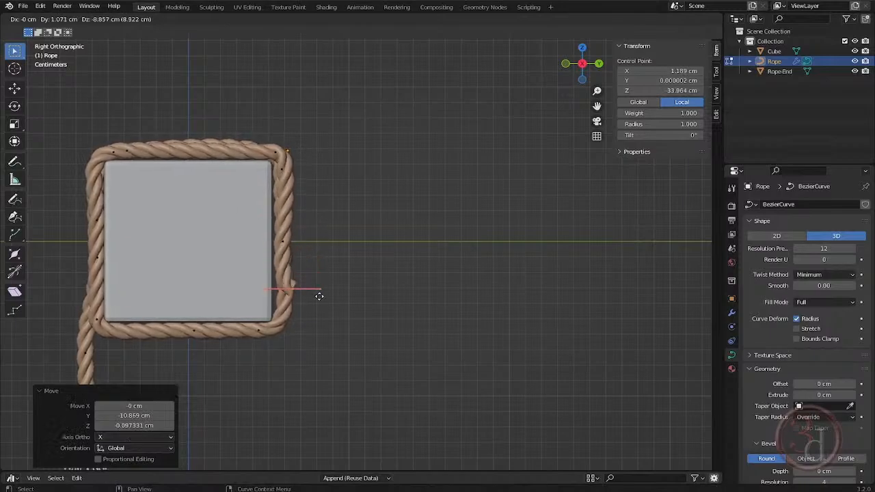
click(318, 312)
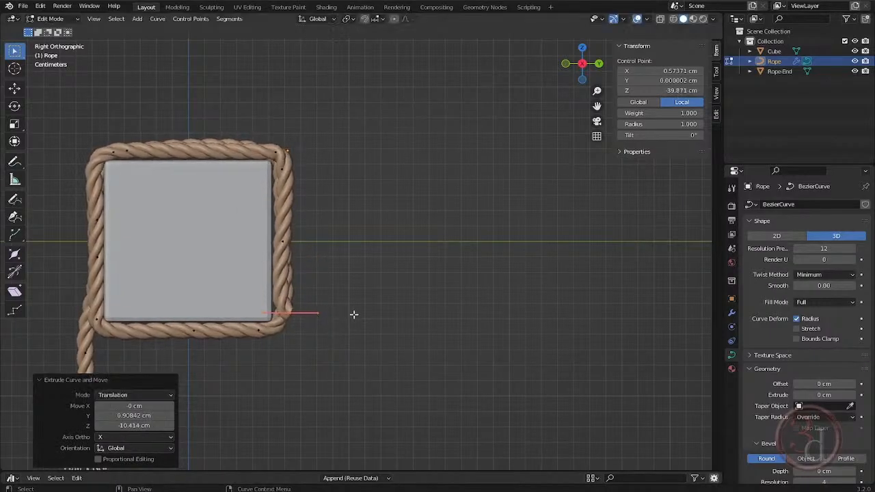
key(r)
click(289, 378)
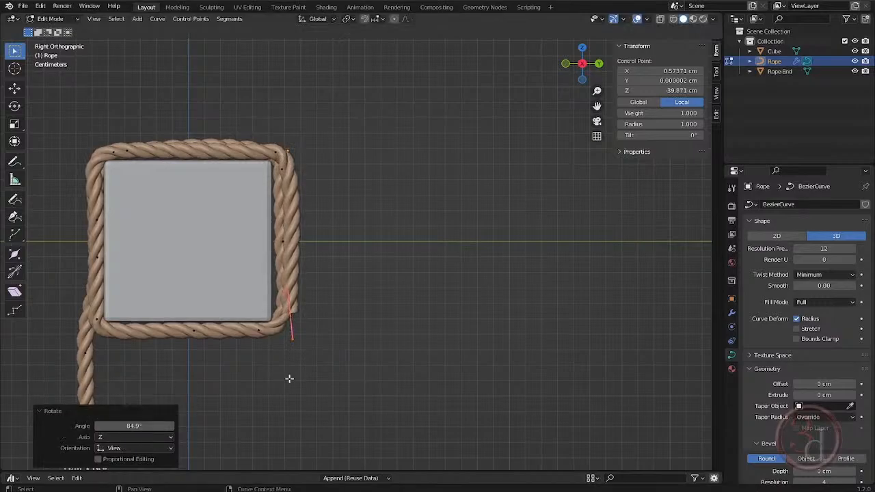
- Shift the end point about -0.49 cm in Y and -0.78 cm in Z, and extrude the rope about 8.1 cm further down
key(g)
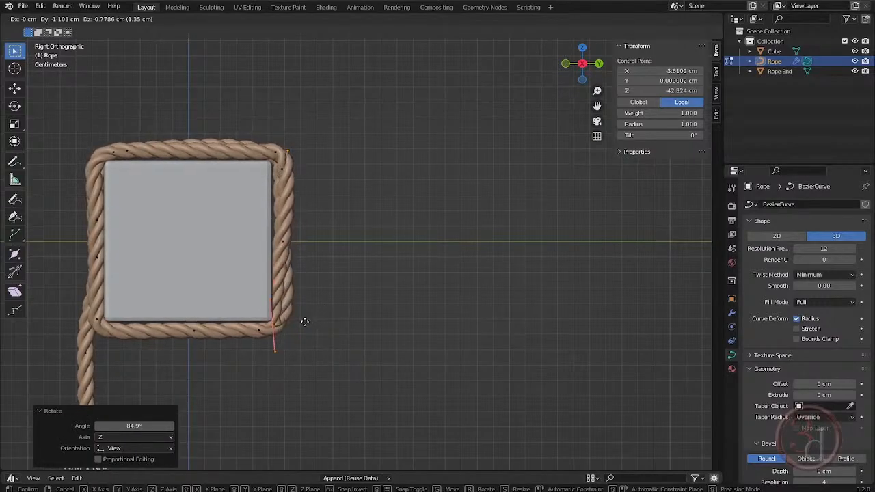
click(313, 322)
shift+middle_drag(344, 333, 381, 148)
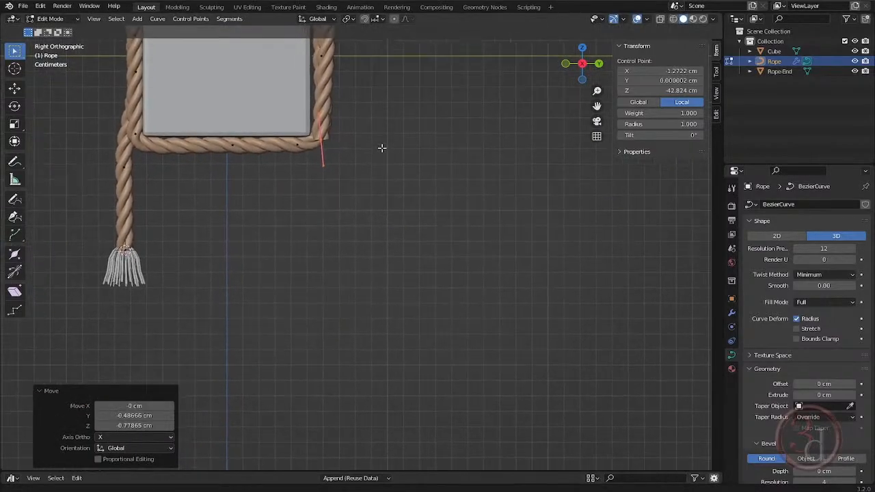
key(e)
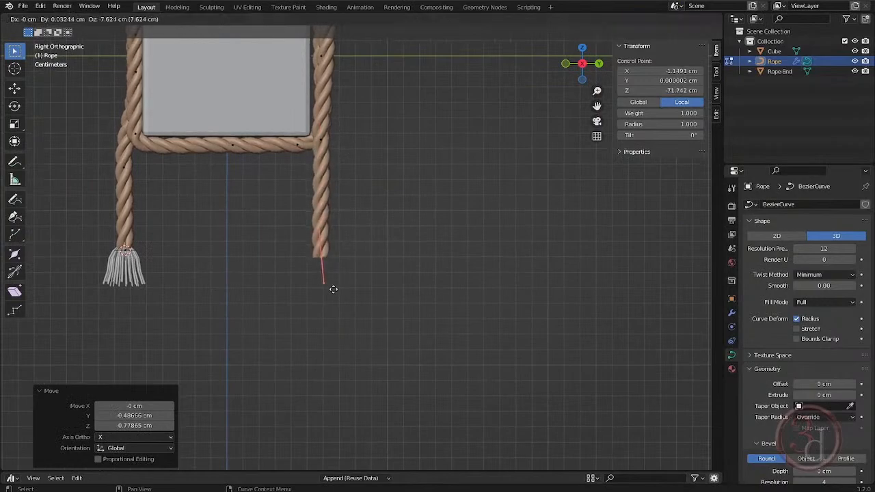
click(337, 295)
shift+middle_drag(338, 297, 371, 215)
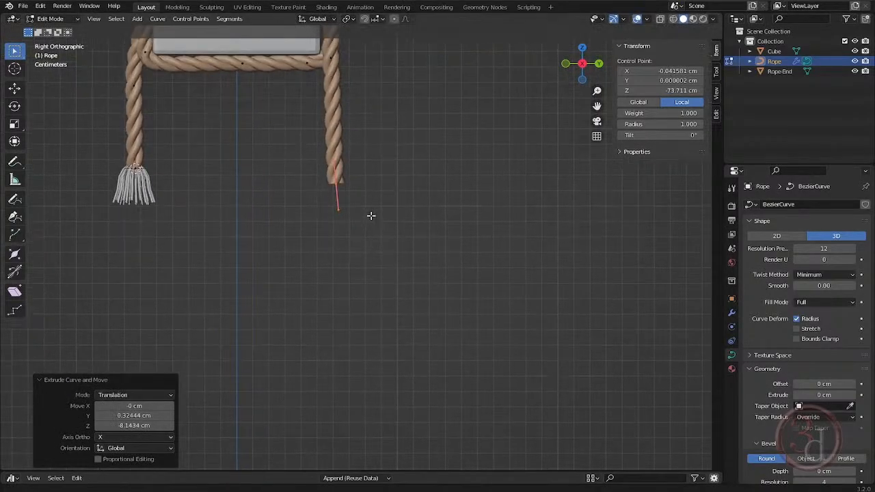
- Extrude the rope's free end about 13.8 cm further down, with a shift of about -0.39 cm in Y
scroll(361, 233, down, 1)
key(e)
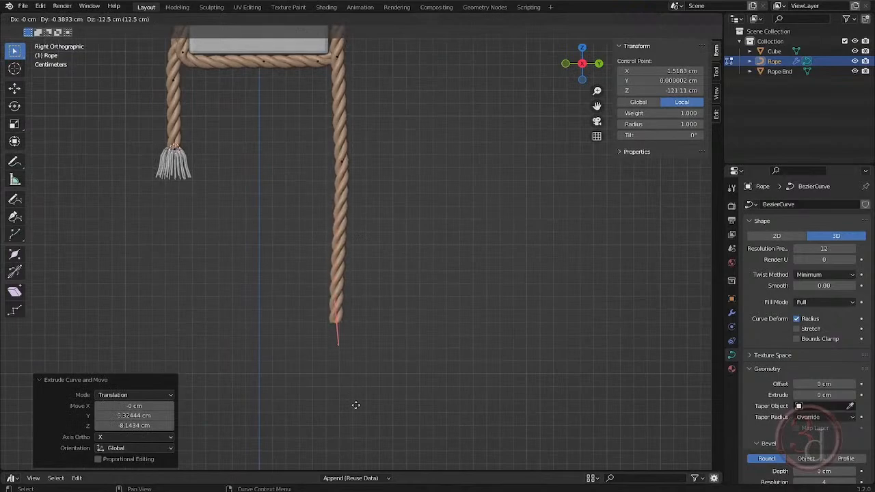
click(356, 414)
scroll(405, 263, down, 2)
middle_drag(406, 255, 357, 200)
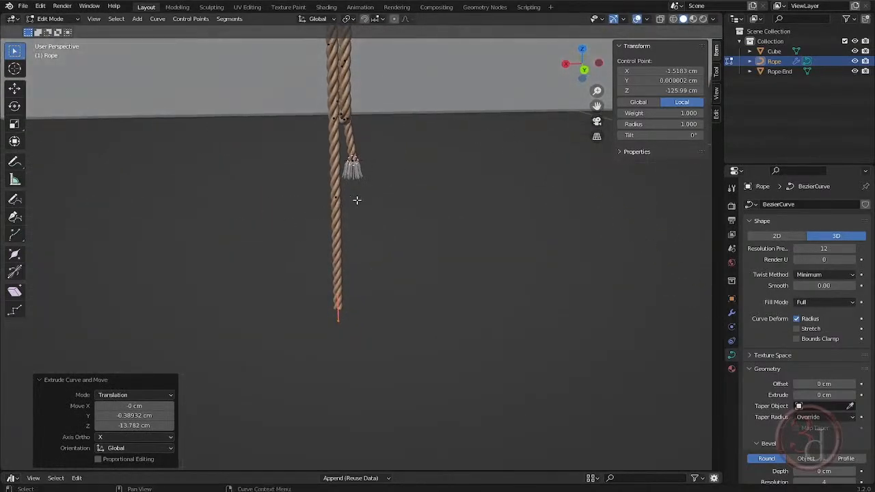
- Shift the control point midway along the long hanging rope slightly in the horizontal plane, keeping its height
key(ctrl+z)
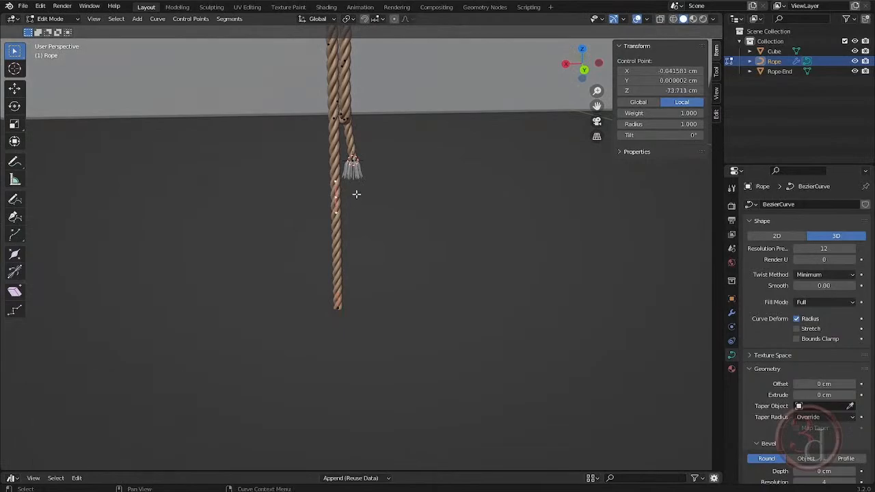
key(g)
key(shift+z)
click(355, 194)
shift+middle_drag(354, 156, 429, 273)
click(406, 281)
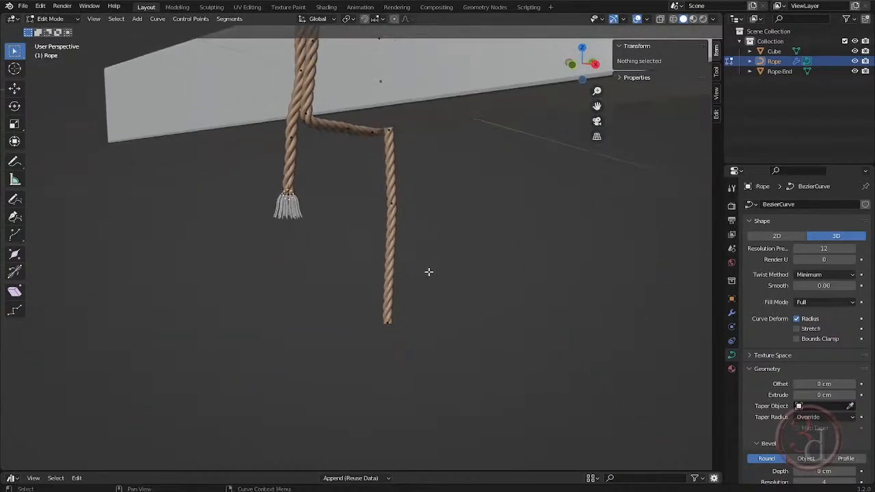
- Duplicate the tassel object and move the copy about 12.17 cm in Y and -14.68 cm in Z to the long rope's end
key(Tab)
click(295, 218)
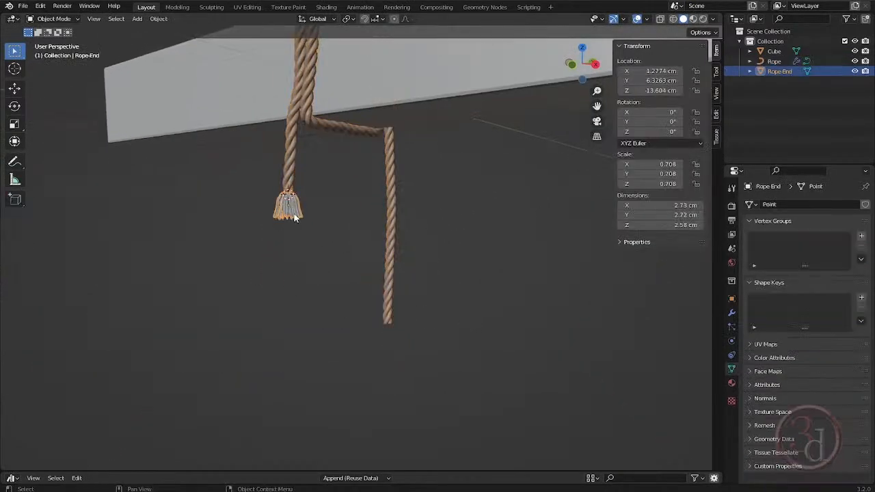
middle_drag(295, 217, 315, 239)
key(grave)
click(372, 253)
shift+middle_drag(350, 265, 297, 178)
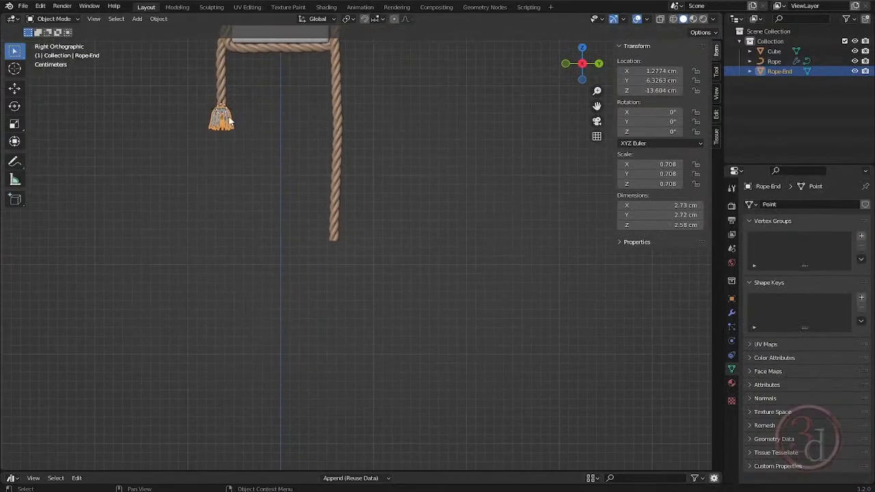
scroll(229, 122, up, 1)
scroll(236, 129, up, 3)
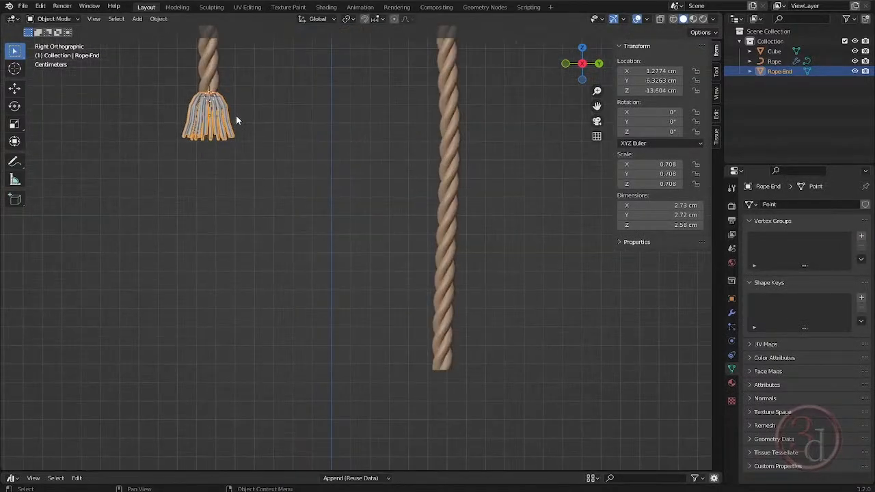
key(shift+d)
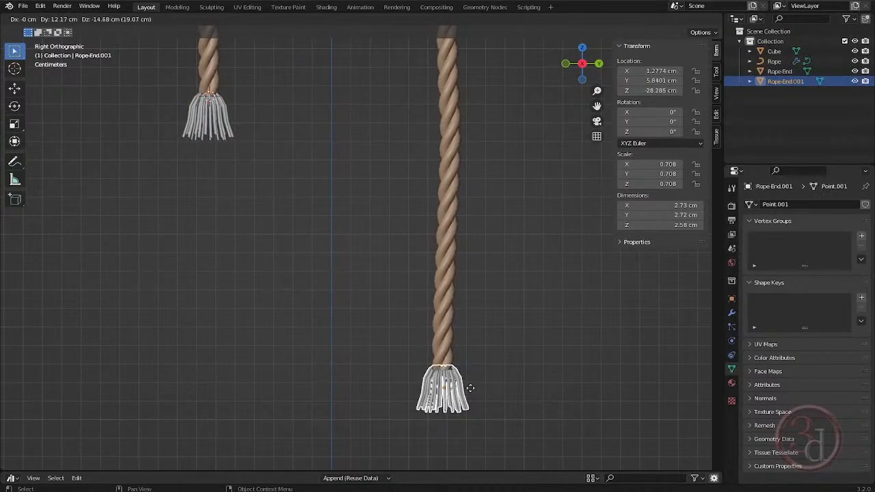
click(470, 390)
- Stretch the duplicated tassel along Z by a factor of 1.194 and lower it about 0.39 cm
scroll(469, 395, up, 4)
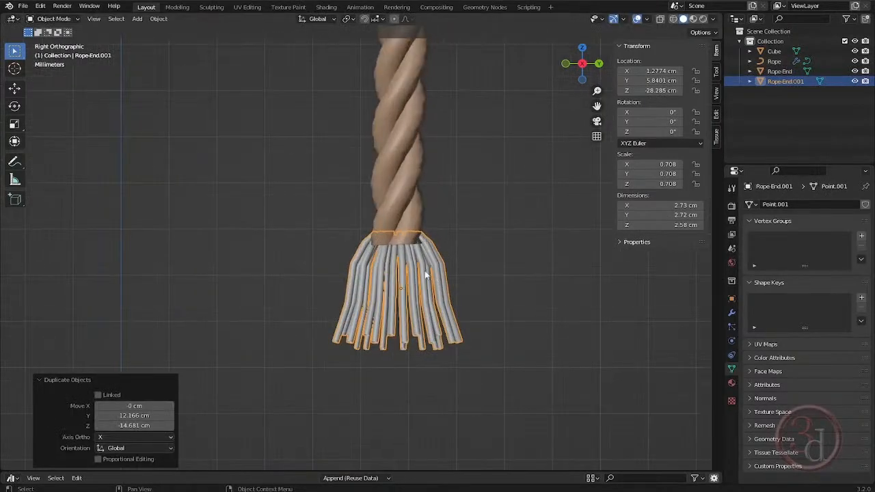
key(s)
key(z)
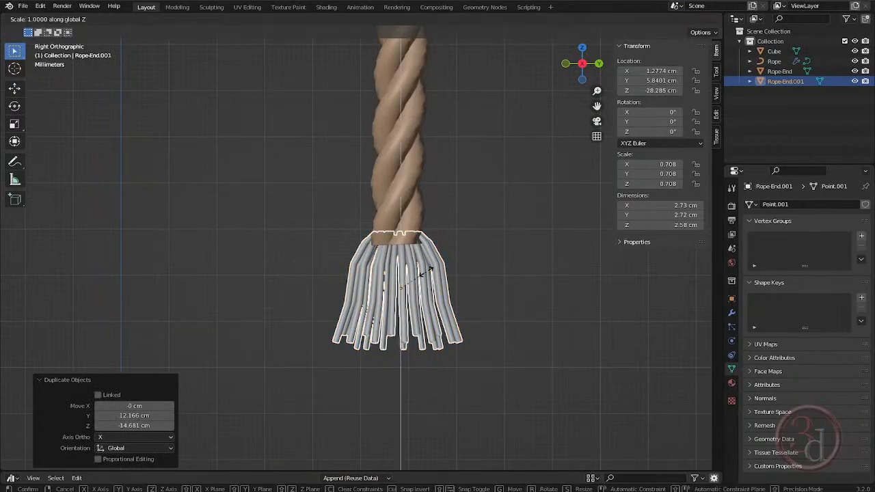
click(433, 275)
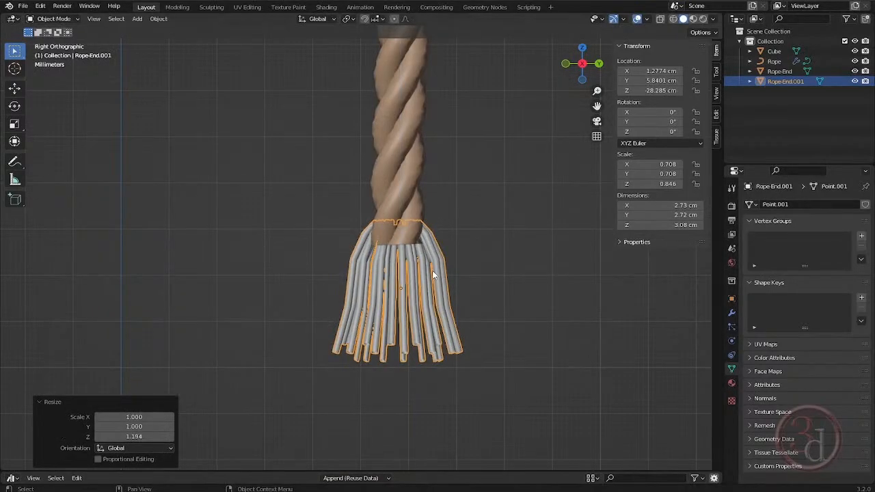
key(g)
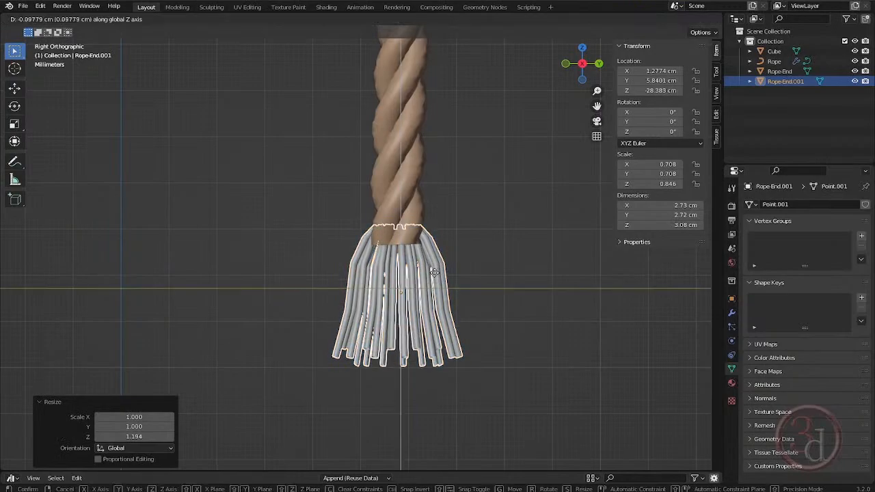
key(z)
click(437, 268)
scroll(437, 268, down, 1)
scroll(453, 305, down, 4)
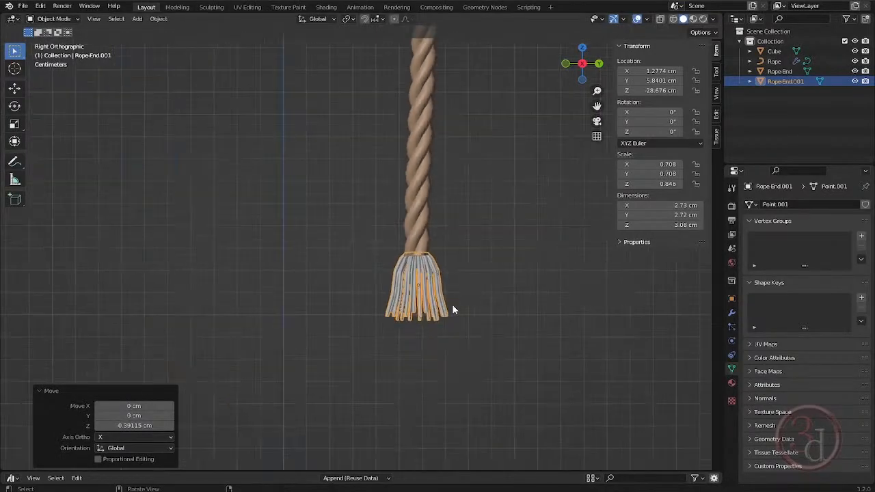
- Move the duplicated tassel about 2.91 cm along X under the long rope and enlarge it to a scale of 0.733, 0.733, 0.876
key(KP_1)
scroll(384, 277, up, 4)
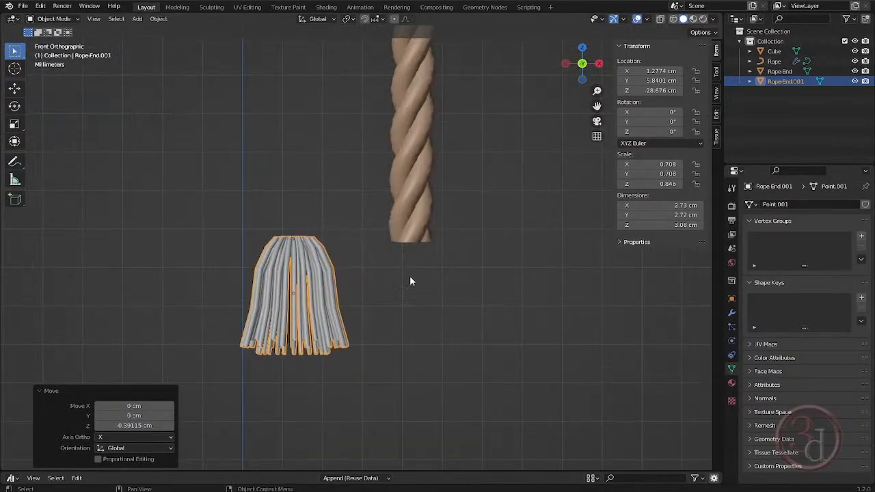
key(g)
key(x)
click(527, 296)
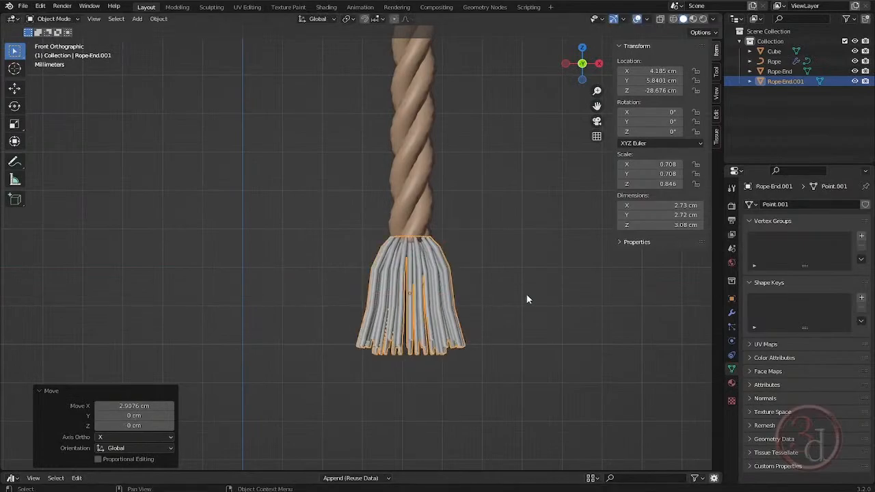
middle_drag(493, 292, 383, 305)
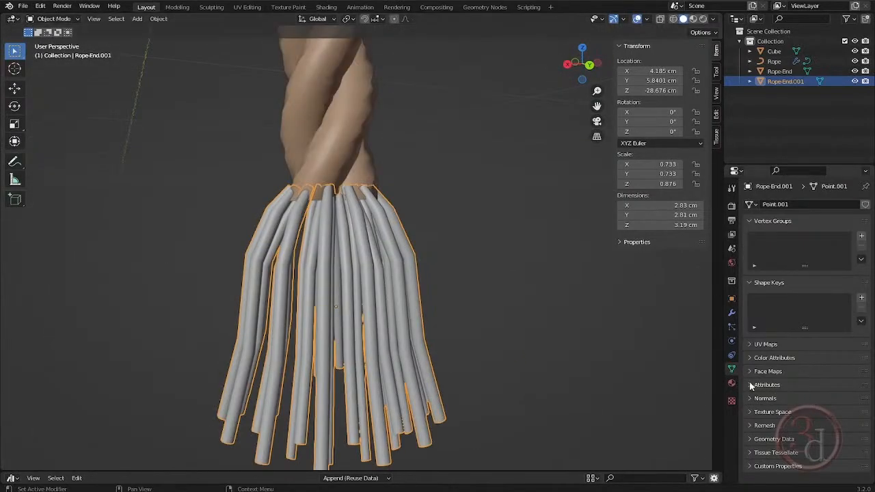
- Assign the existing Rope material to the duplicated tassel on the long rope
click(732, 384)
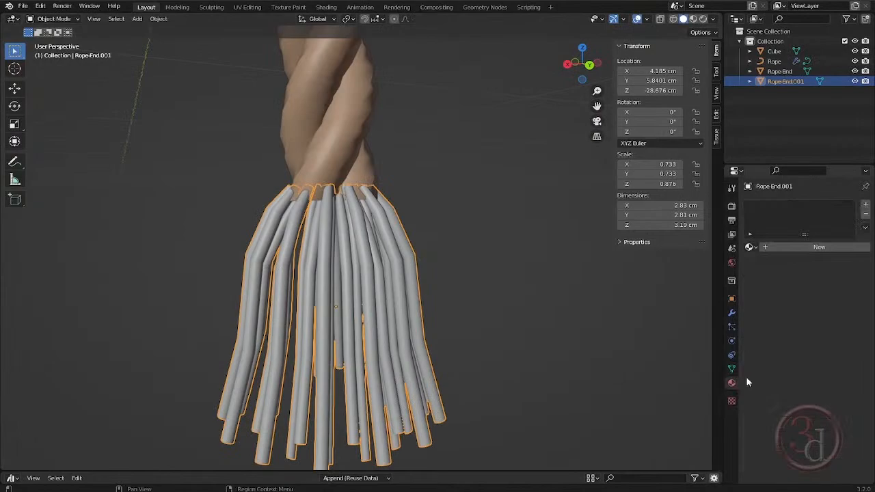
click(753, 248)
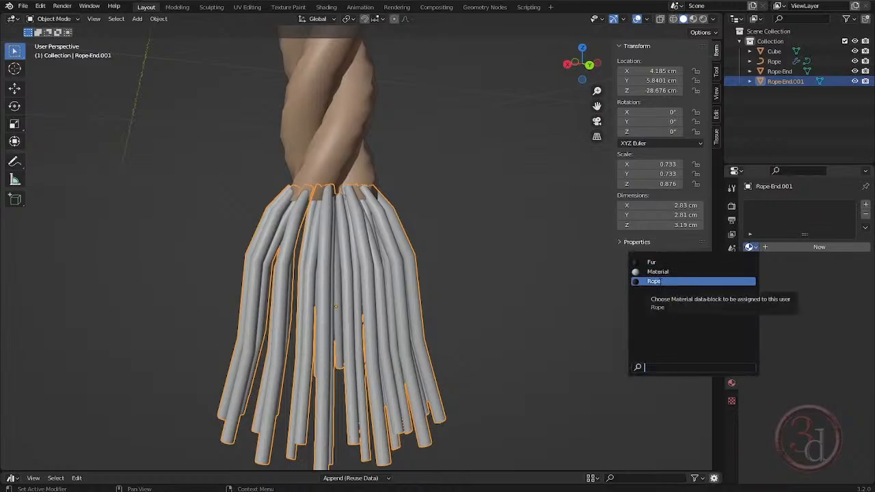
click(660, 281)
click(451, 234)
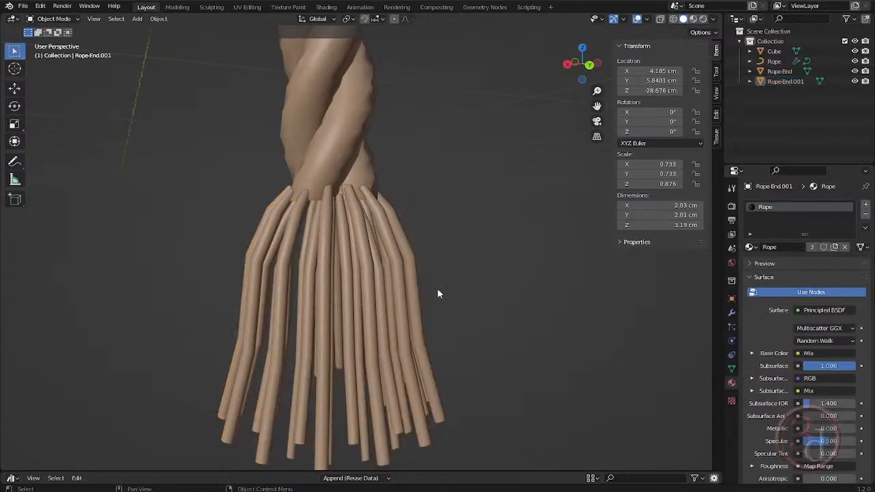
- Assign the existing Rope material to the original tassel on the short rope end
scroll(517, 333, down, 8)
scroll(439, 137, up, 6)
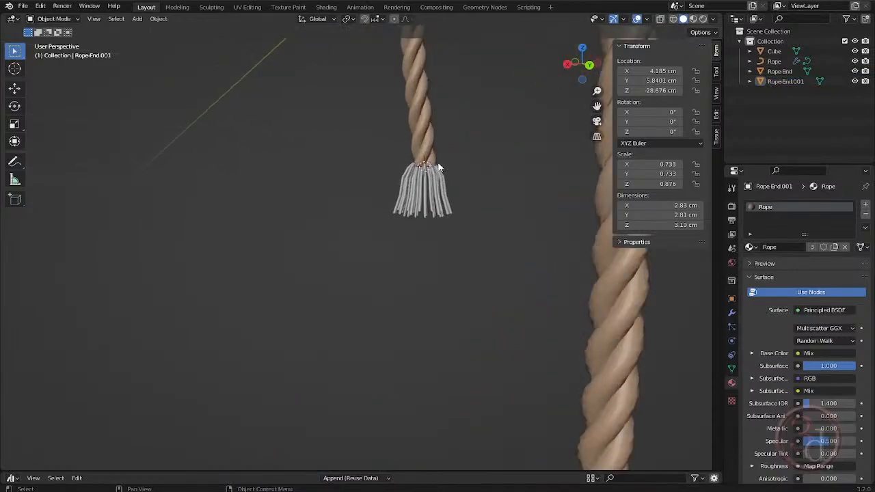
scroll(440, 167, up, 2)
click(438, 178)
click(749, 246)
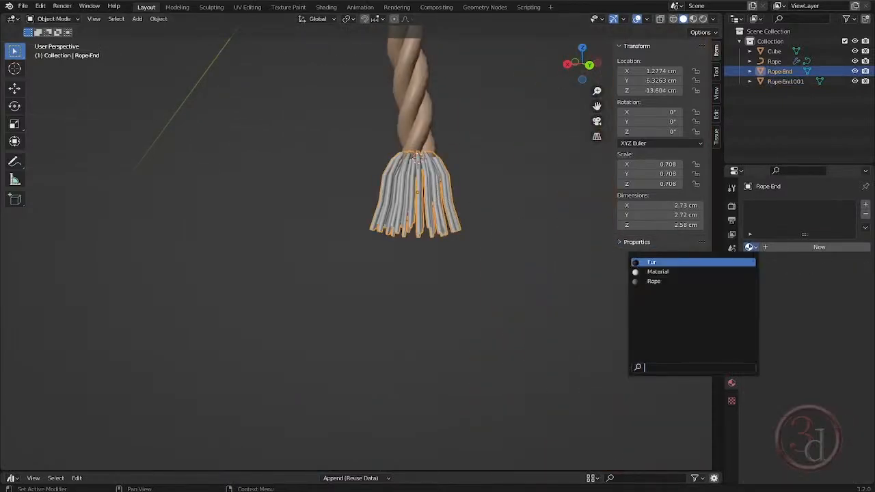
click(684, 280)
drag(539, 333, 539, 336)
scroll(240, 327, down, 2)
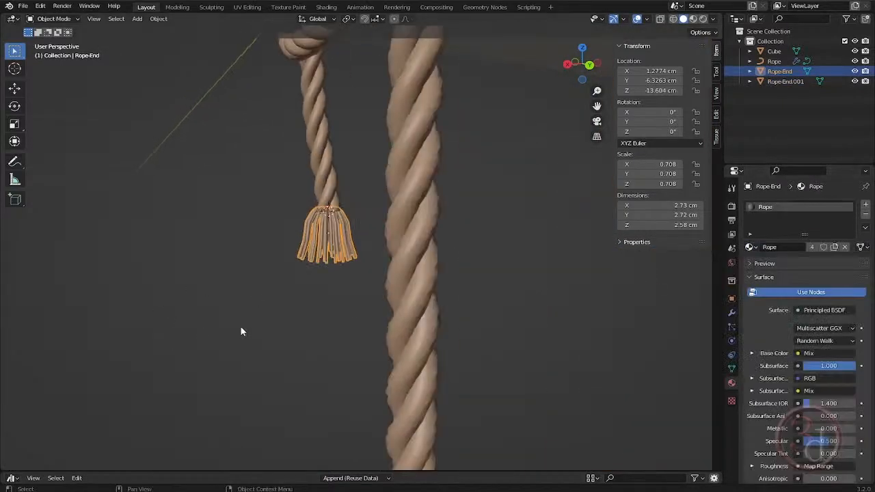
drag(240, 326, 333, 361)
scroll(336, 303, down, 7)
middle_drag(360, 301, 434, 272)
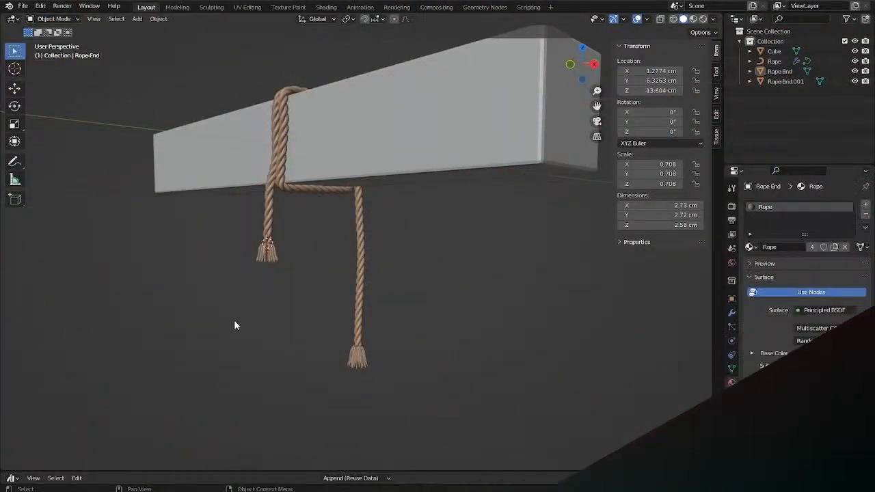
- Add a UV sphere with 16 segments, 12 rings and a 10 cm radius at the short rope's tassel
key(grave)
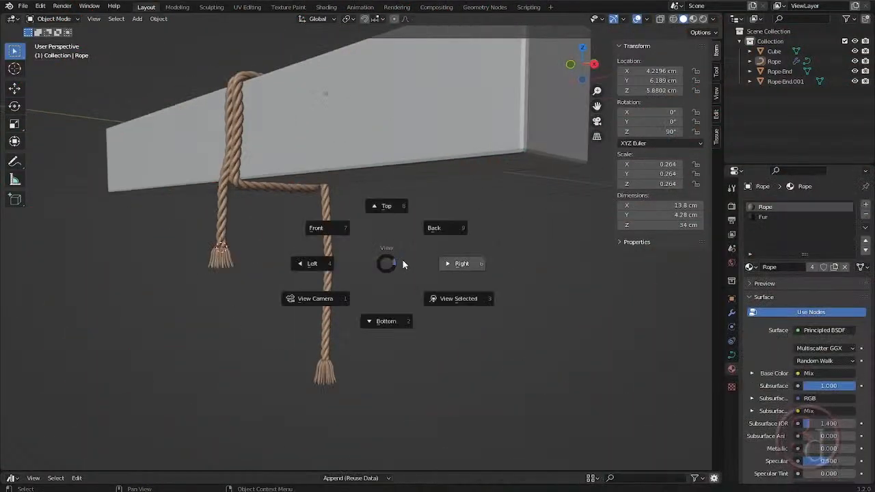
click(414, 259)
scroll(328, 245, up, 3)
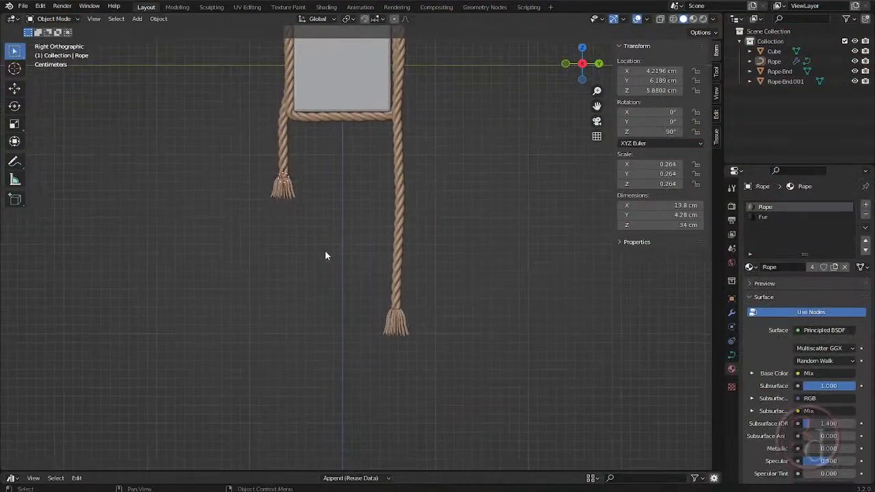
scroll(283, 201, up, 6)
key(shift+a)
mouse_move(282, 200)
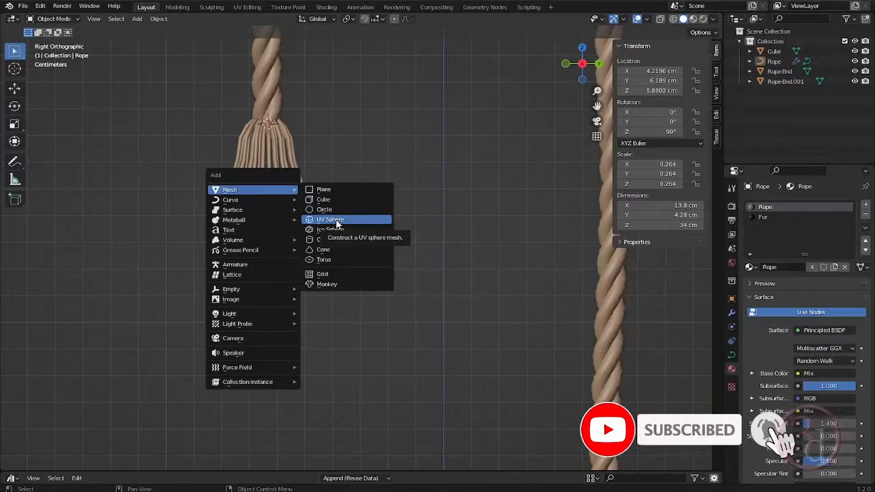
click(337, 224)
scroll(426, 237, down, 5)
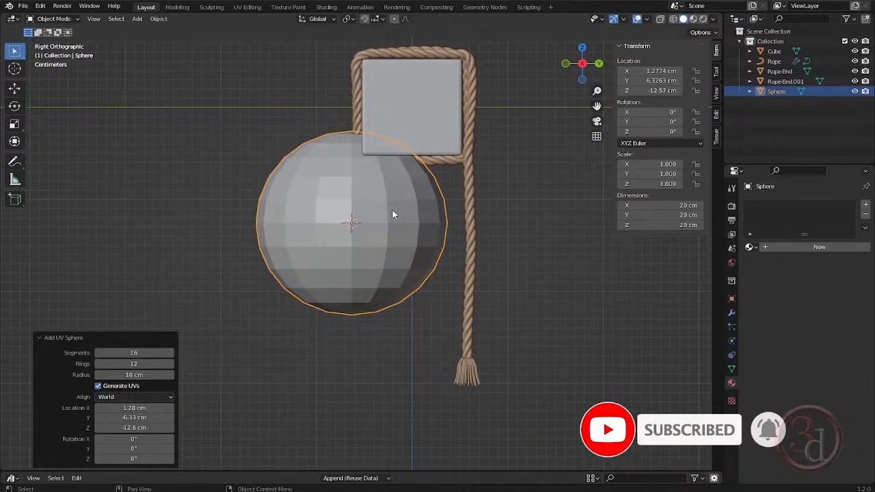
- Move the sphere about 9.3 cm down, scale it to 0.205, and raise it about 5.34 cm along Z
key(g)
click(396, 298)
key(s)
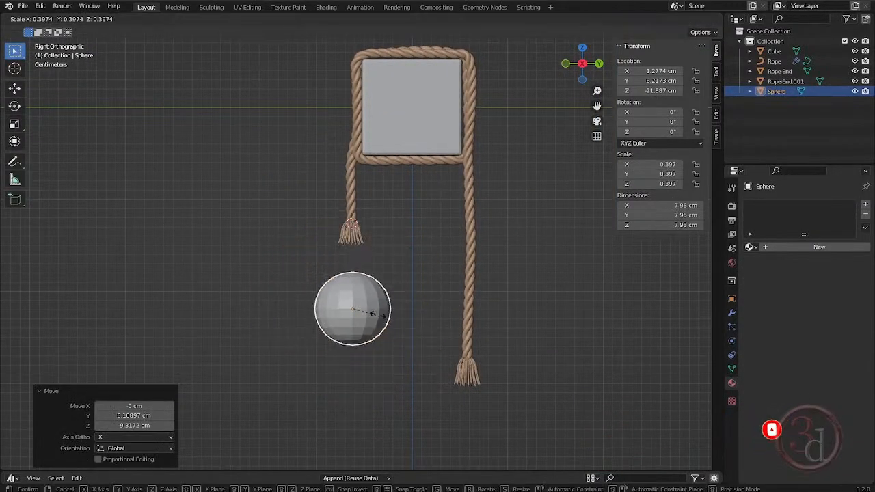
click(375, 302)
key(g)
key(z)
click(376, 249)
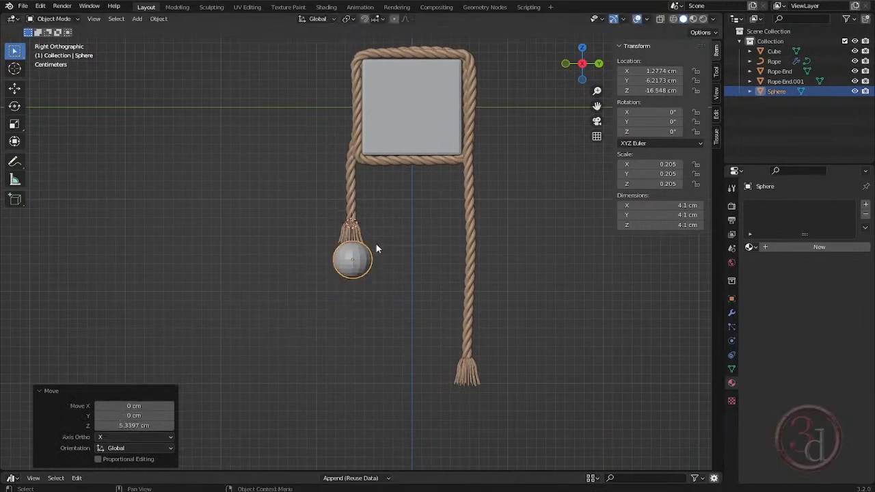
- Lower the small sphere about 2.44 cm along Z, clear of the short rope's tassel
scroll(364, 251, up, 8)
scroll(410, 177, down, 4)
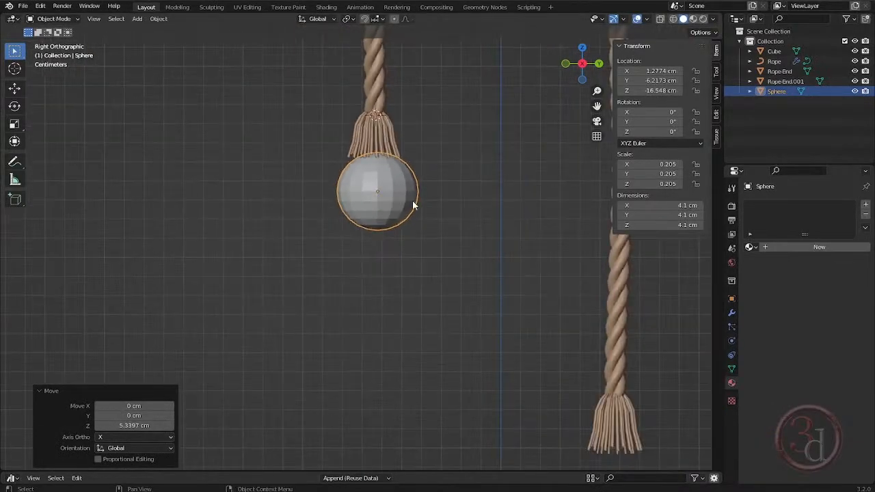
shift+middle_drag(413, 205, 408, 212)
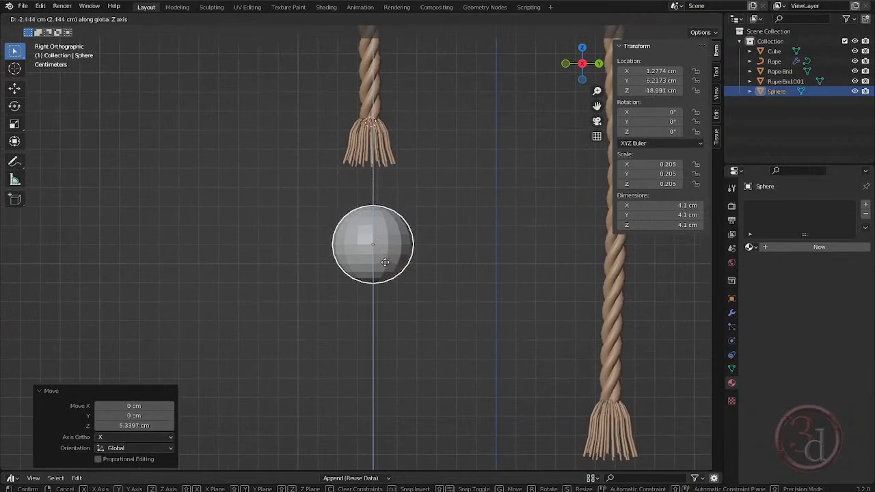
click(388, 263)
- Delete the sphere's upper vertices, keeping the lower half and the first ring above the equator
scroll(397, 251, up, 4)
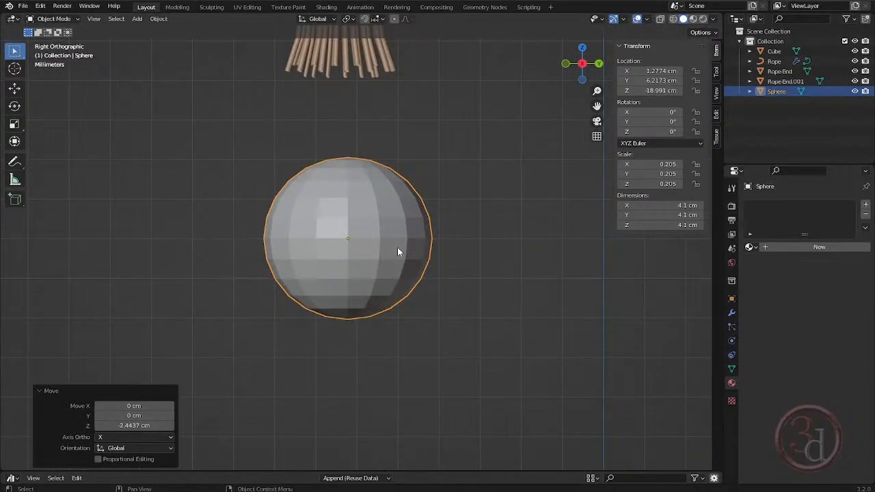
key(Tab)
key(alt+a)
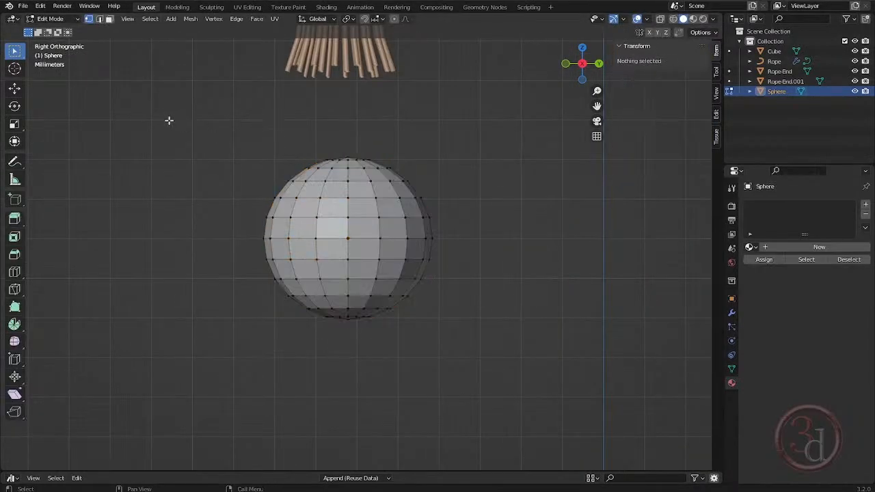
key(shift+z)
mouse_move(180, 116)
mouse_down()
mouse_move(355, 158)
mouse_move(516, 235)
mouse_up()
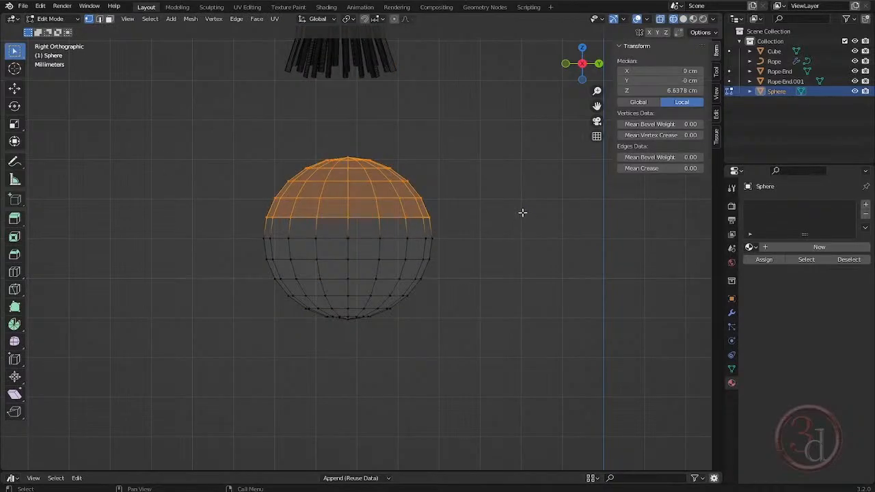
drag(186, 123, 498, 200)
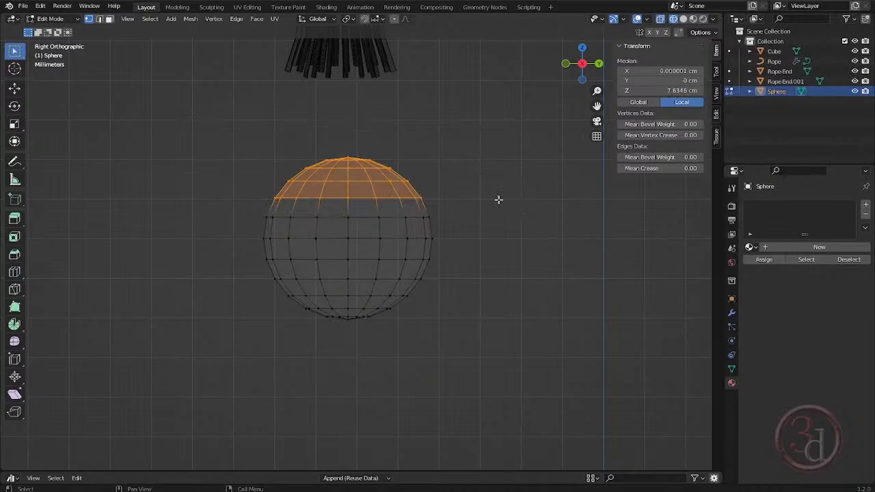
key(x)
click(499, 199)
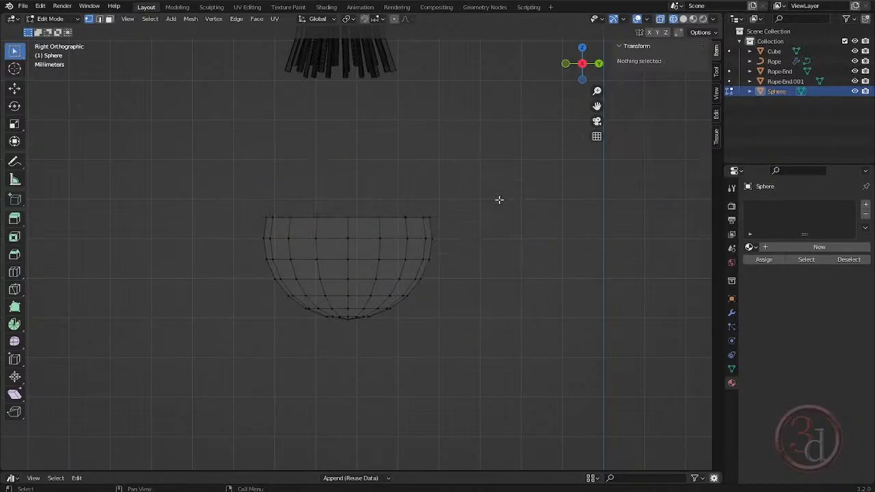
- Extrude the sphere's open rim upward into a tapering neck scaled by about 0.574, ending in a straight collar about 1.115 cm high
drag(210, 154, 509, 224)
shift+middle_drag(431, 238, 424, 270)
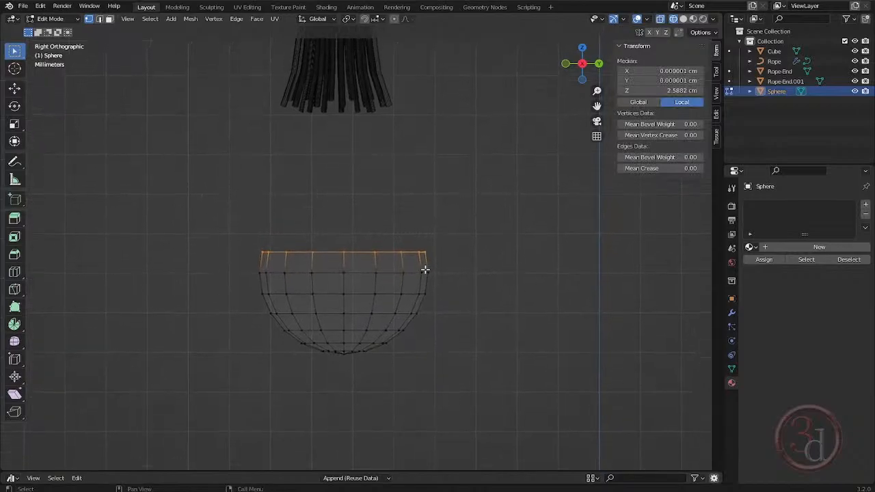
key(e)
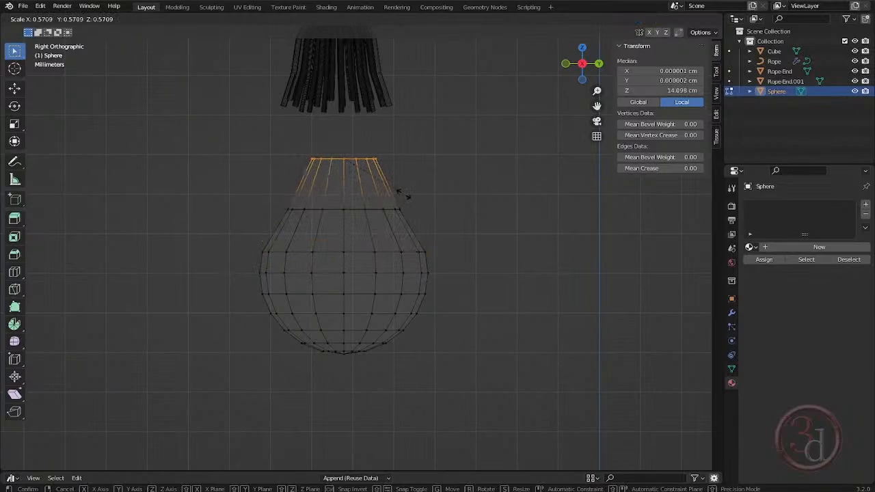
click(404, 195)
key(e)
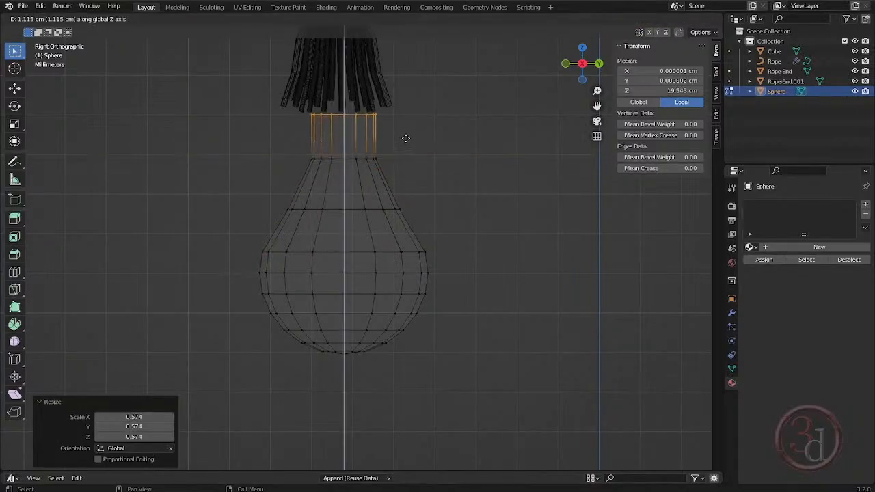
click(407, 138)
- Scale the edge ring midway between the bulb's body and neck by about 0.926
key(Tab)
key(Tab)
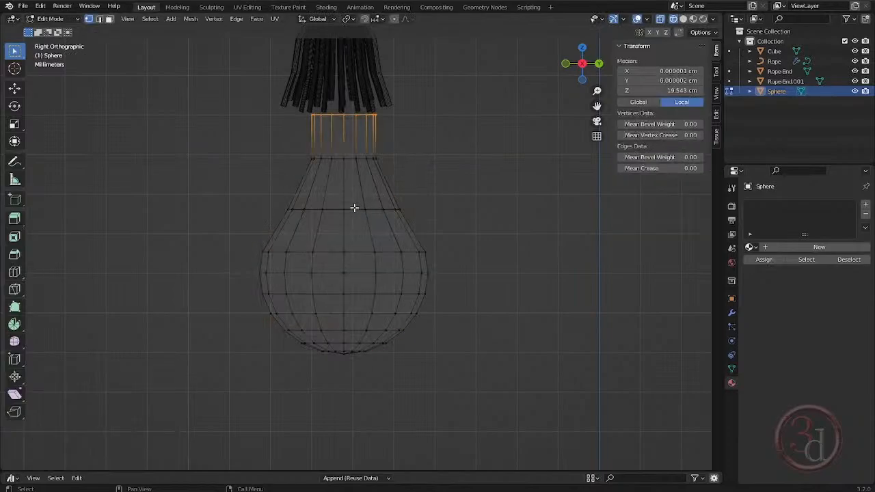
drag(234, 182, 458, 233)
key(s)
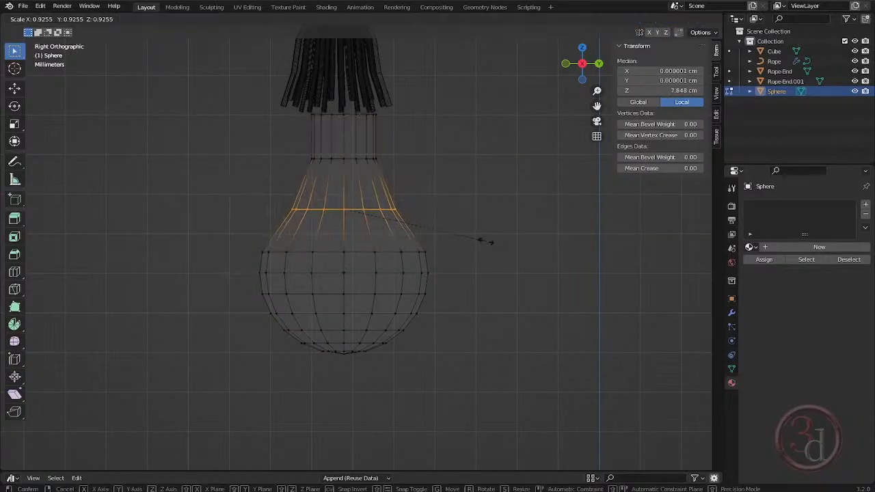
click(491, 242)
- Slide the first edge ring above the bulb's equator upward by a factor of about 0.192 and return to Object Mode
scroll(451, 215, up, 3)
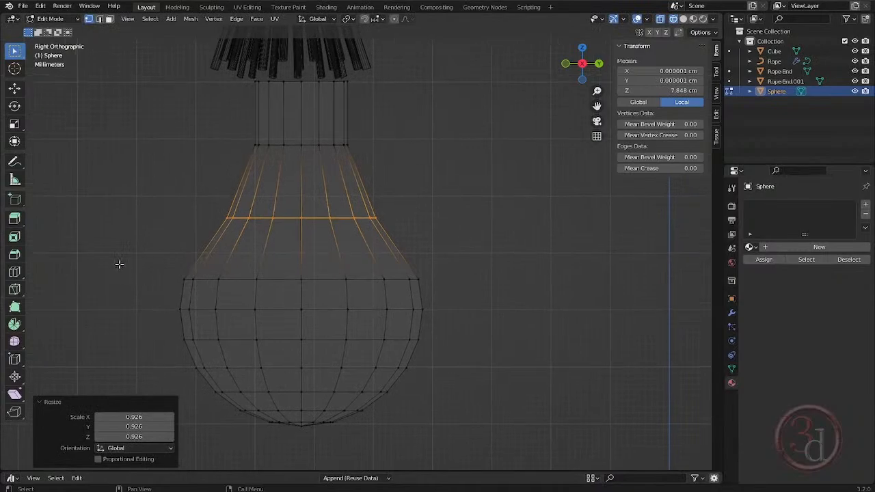
drag(119, 263, 437, 294)
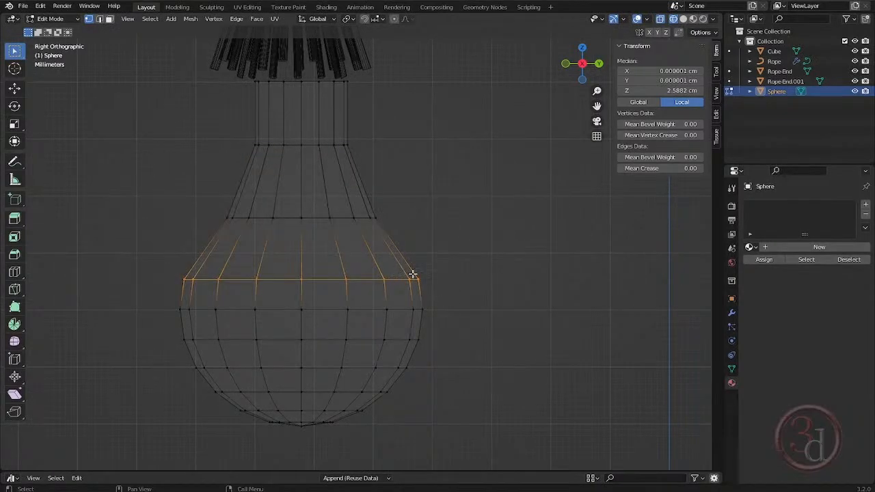
key(g)
key(g)
click(409, 264)
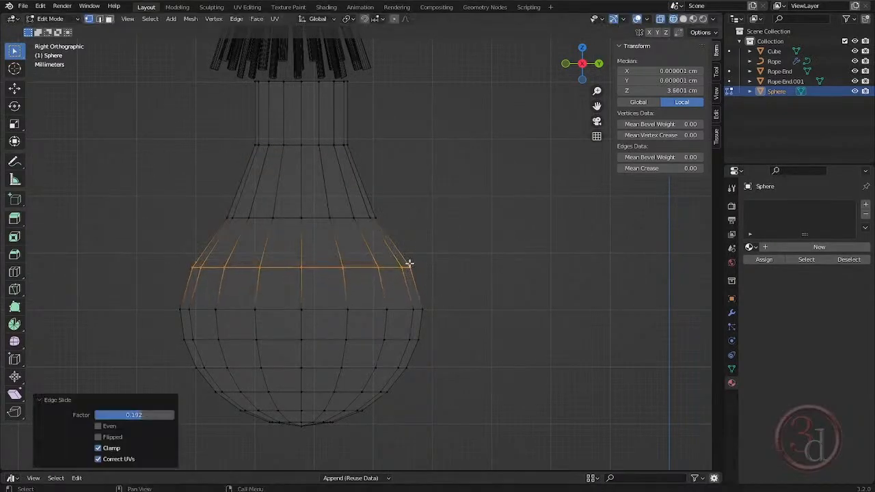
click(497, 312)
shift+middle_drag(420, 217, 430, 256)
key(Tab)
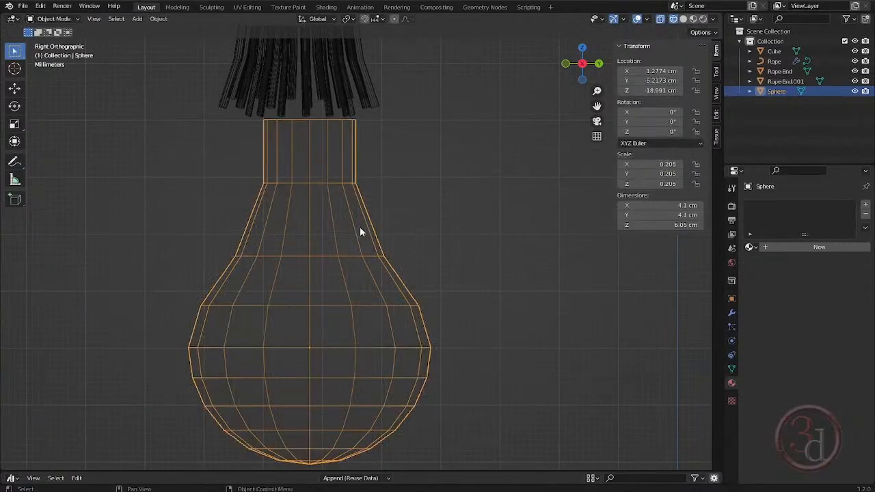
- Move the bulb about -0.176 cm in Y and 0.167 cm in Z, centring its neck under the short rope's tassel
key(g)
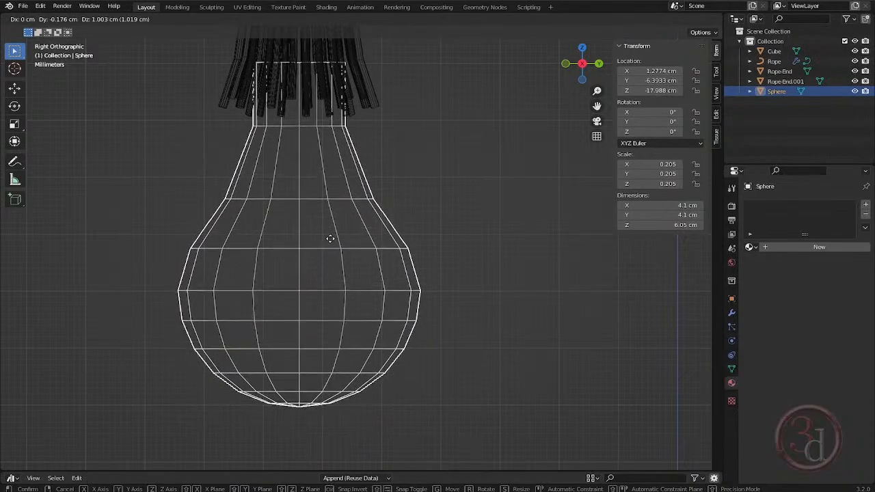
click(331, 287)
scroll(368, 191, down, 3)
shift+middle_drag(368, 170, 366, 244)
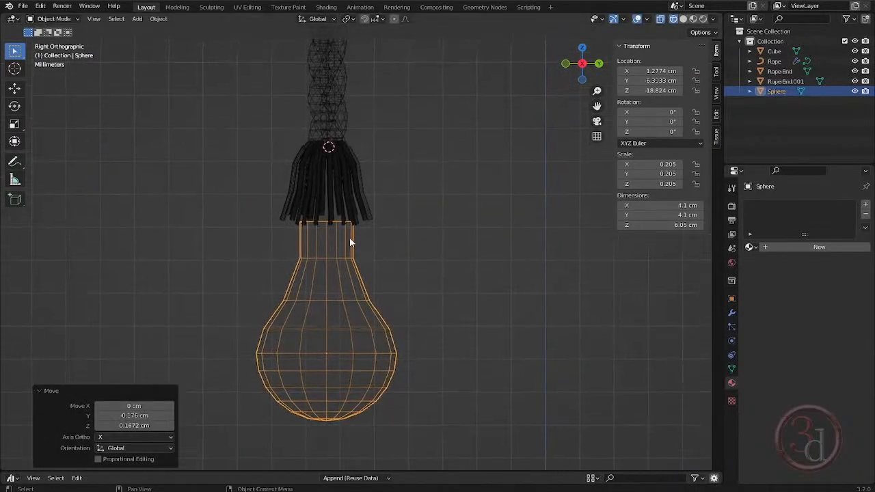
- Duplicate the straight band of faces at the bulb's neck in place and separate the copy into its own object
scroll(349, 237, up, 2)
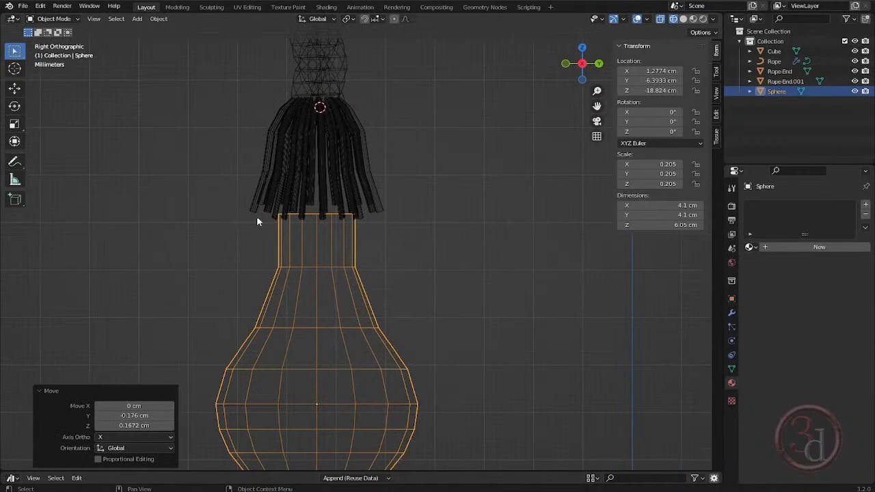
key(Tab)
key(Tab)
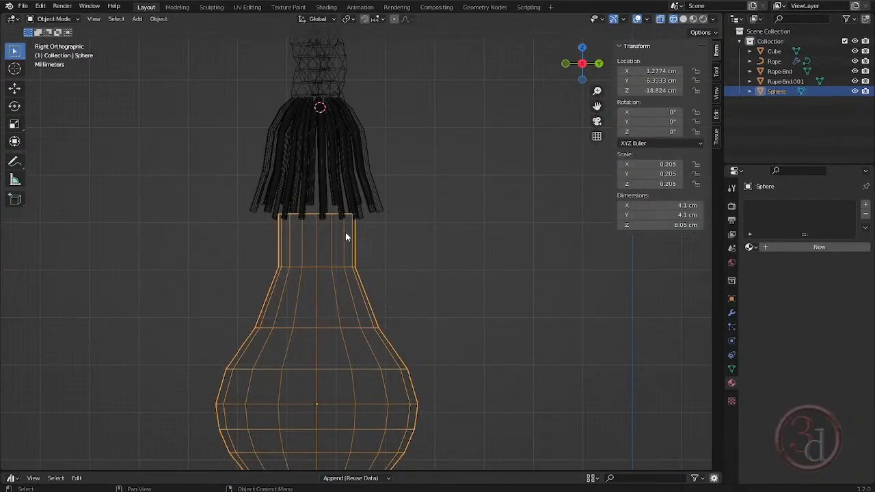
scroll(345, 232, up, 2)
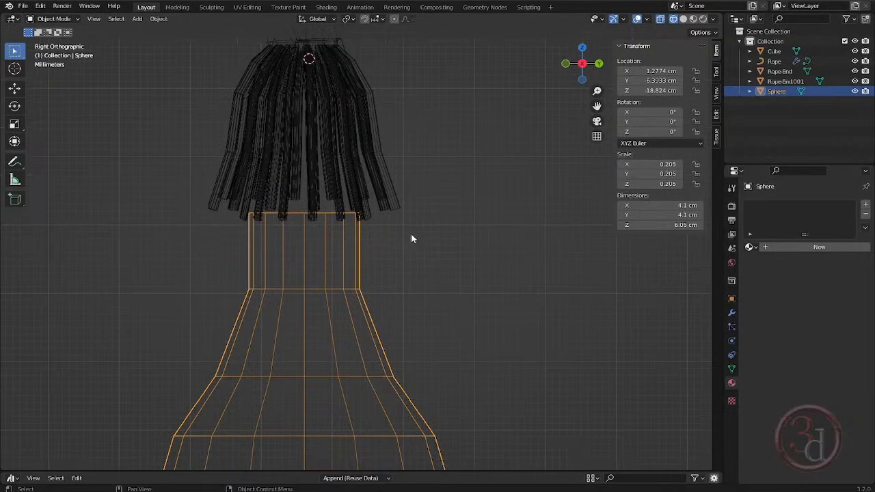
key(Tab)
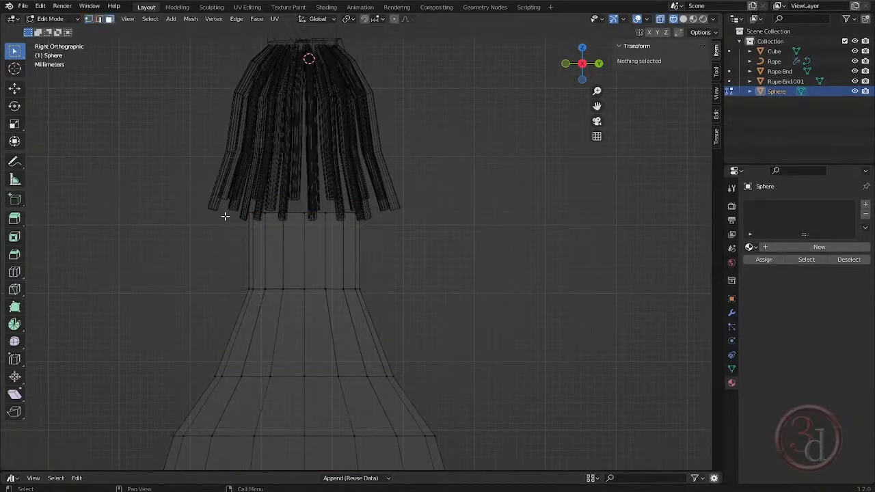
drag(184, 233, 400, 270)
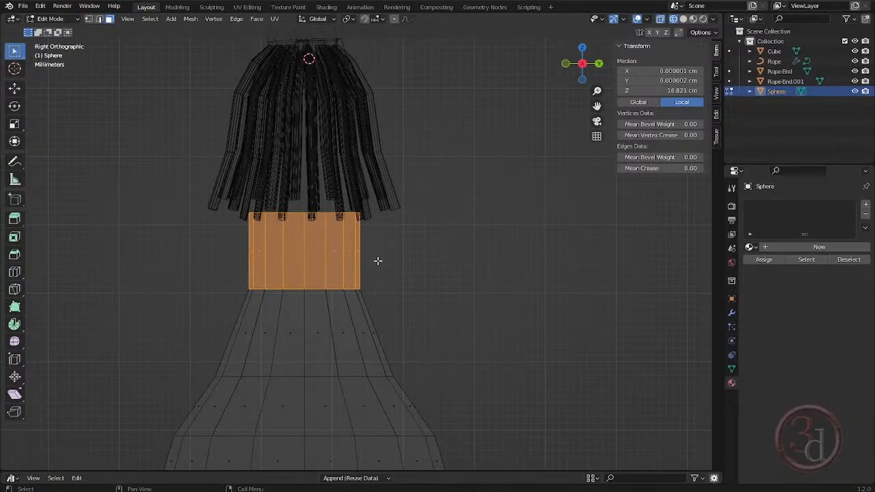
key(g)
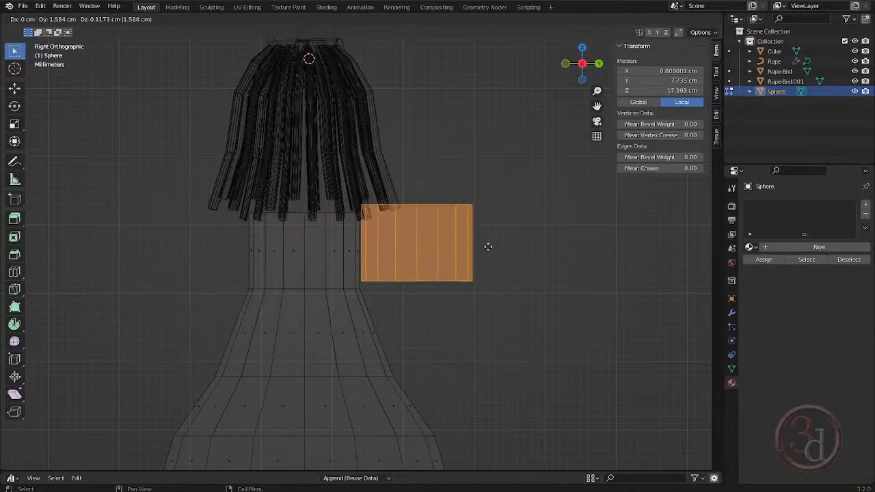
right_click(465, 252)
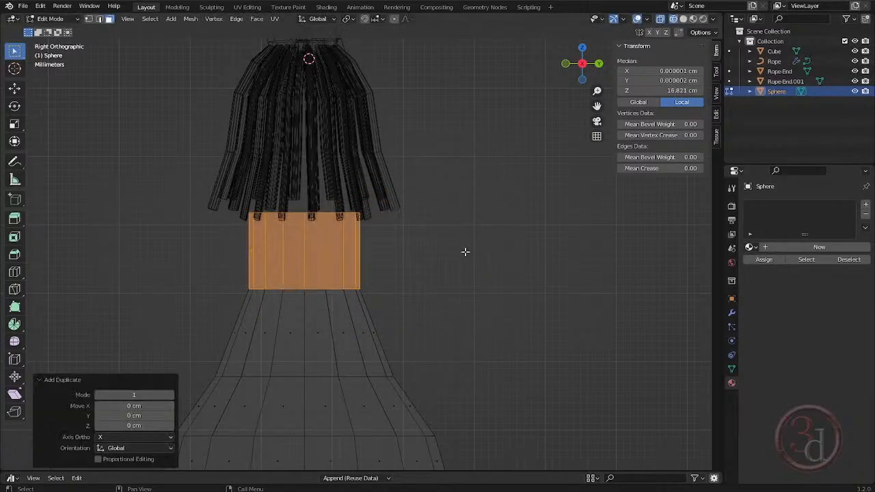
key(p)
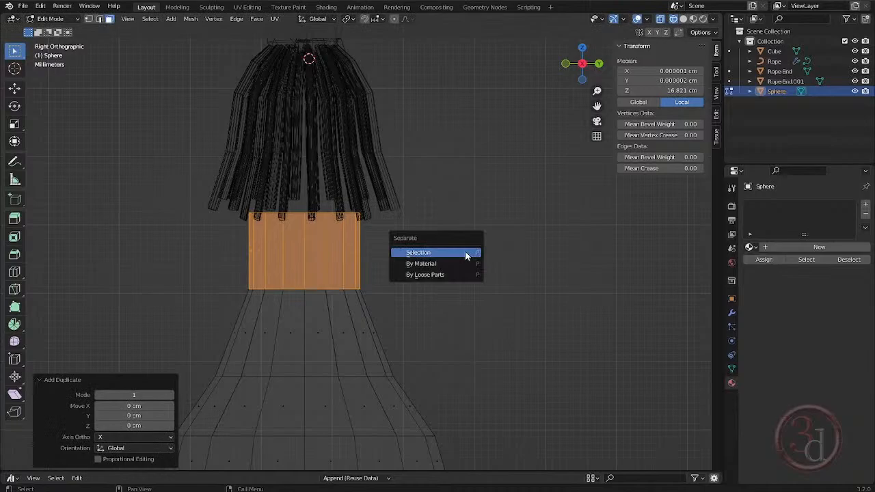
click(465, 253)
- Raise the separated neck band about 0.807 cm along Z into the tassel and try enlarging it about its existing origin
key(Tab)
key(alt+a)
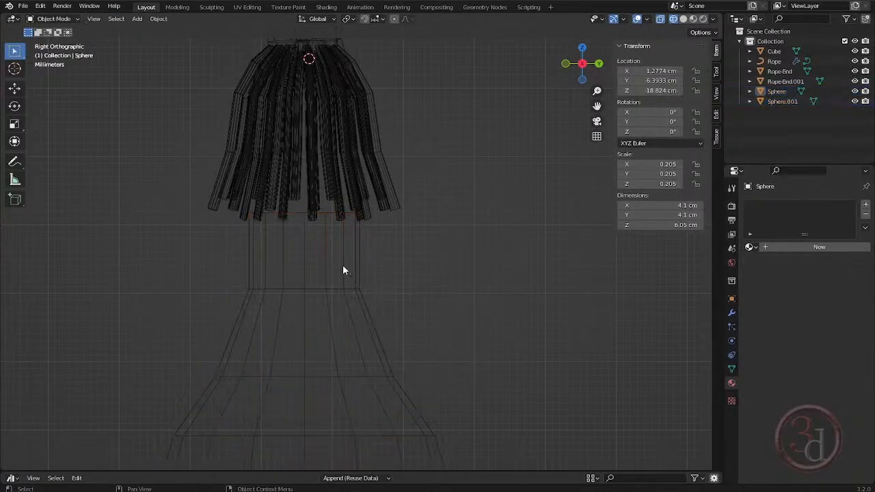
click(343, 265)
click(343, 265)
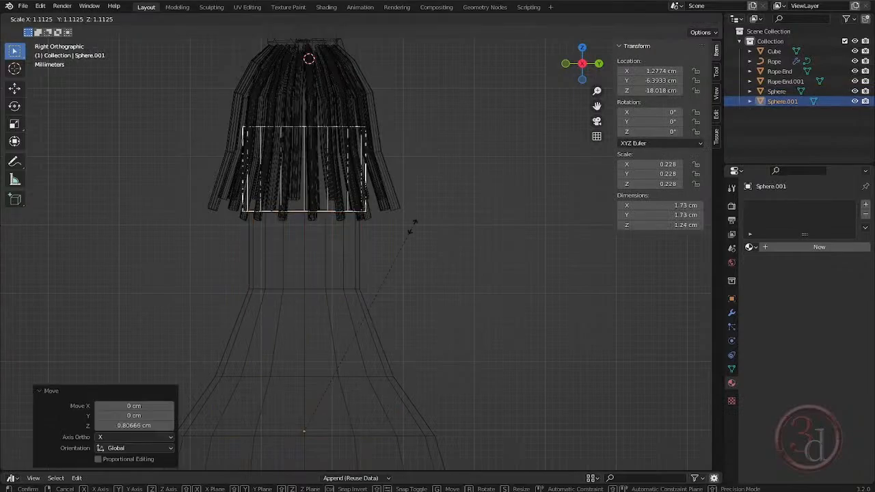
click(409, 236)
- Set the neck band's origin to its geometry and scale the band by about 1.094
right_click(347, 197)
mouse_move(357, 196)
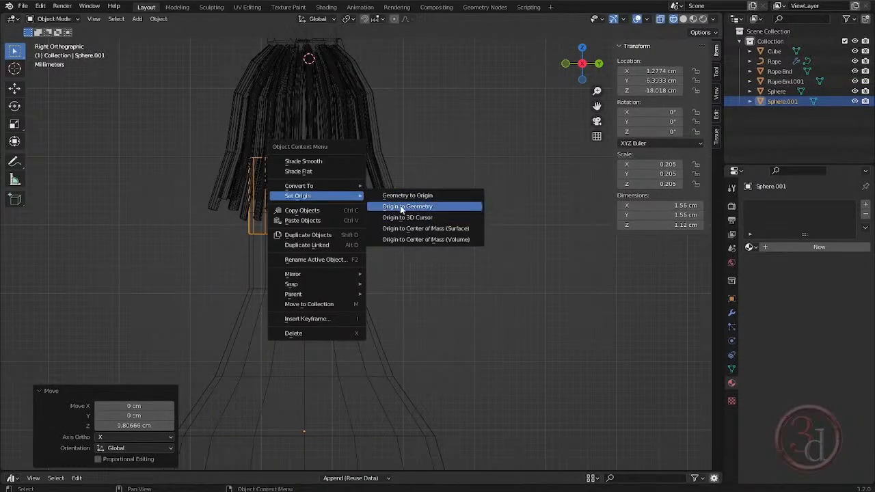
click(418, 208)
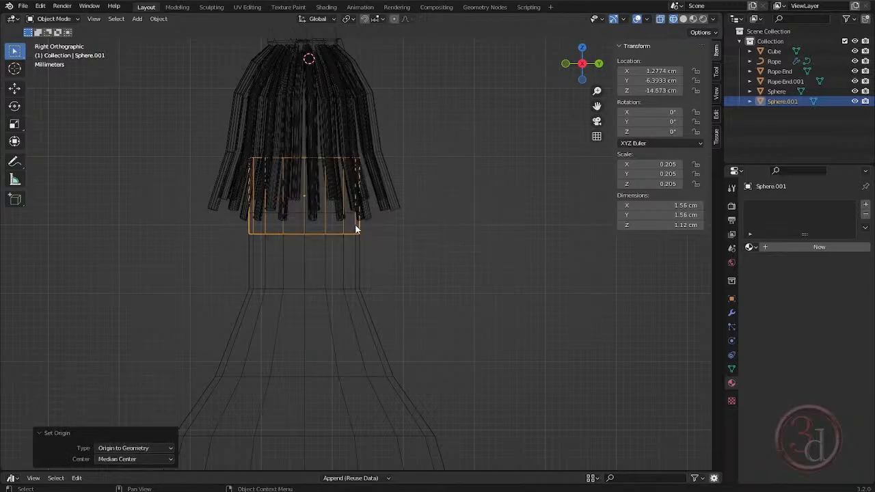
key(s)
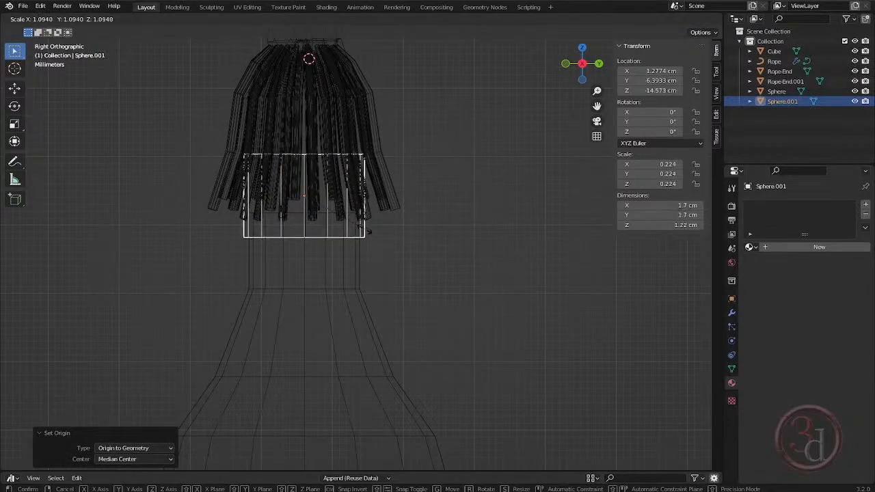
click(346, 265)
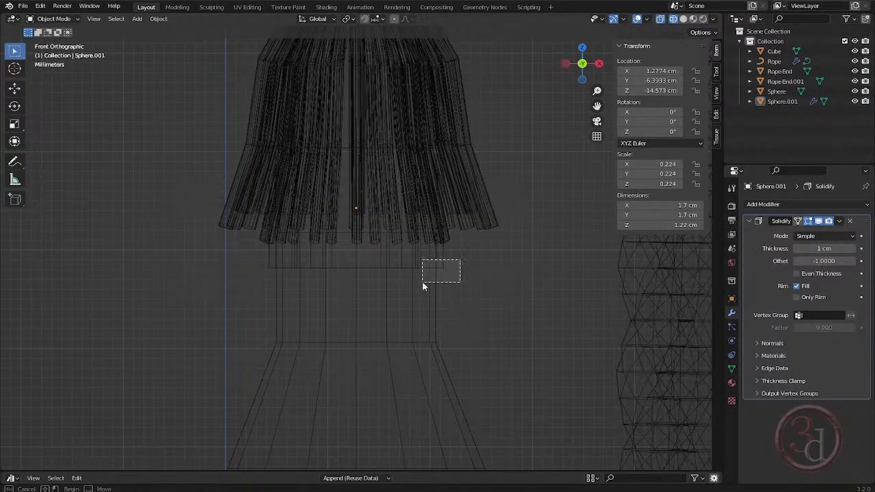
- Add a Solidify modifier to the neck band and shrink it together with the bulb to a bulb scale of about 0.182
shift+click(422, 281)
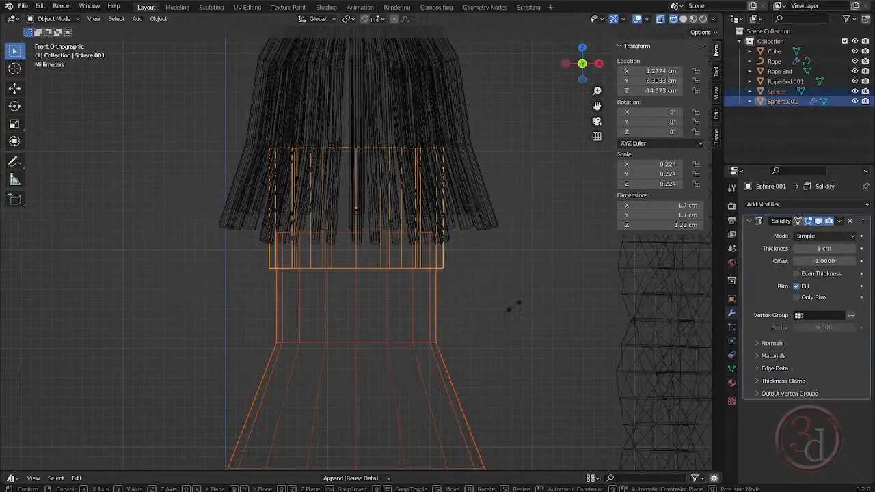
key(s)
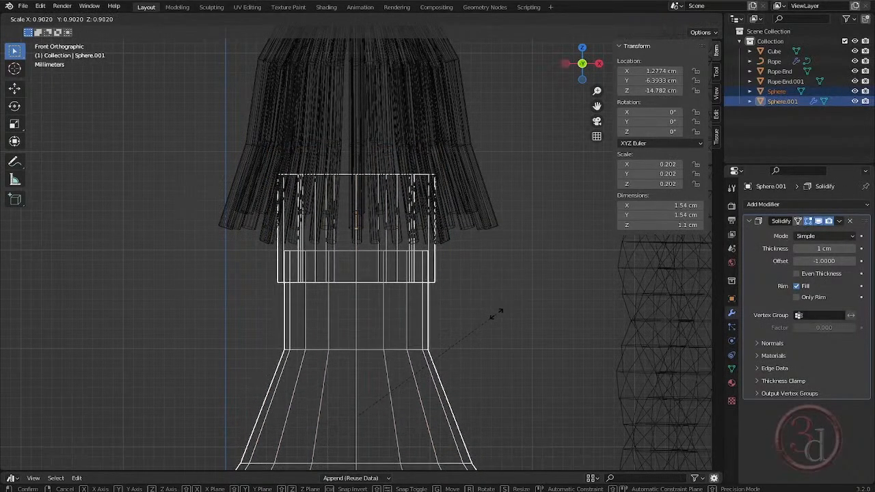
click(494, 315)
key(shift+z)
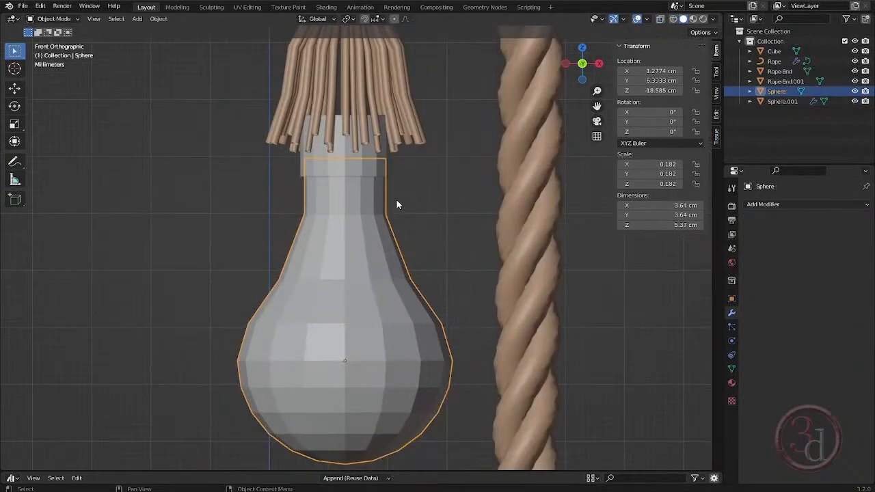
- Add a Subdivision Surface modifier to the bulb
click(797, 204)
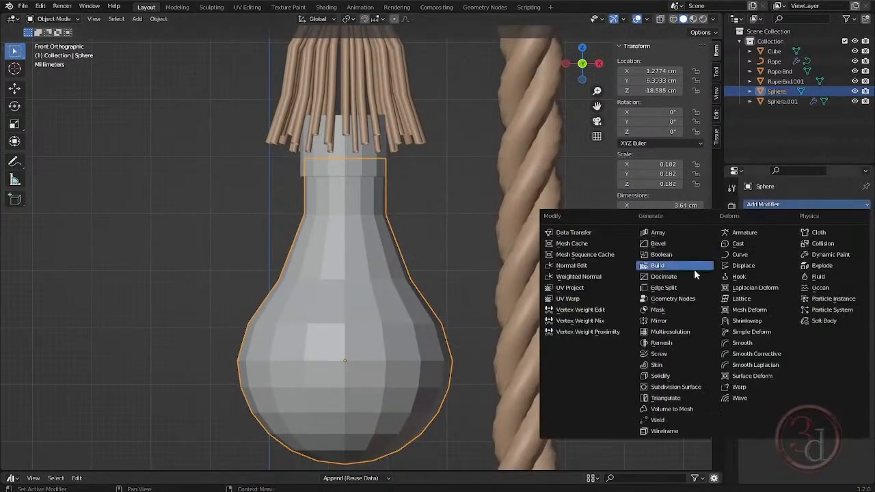
click(663, 387)
click(470, 291)
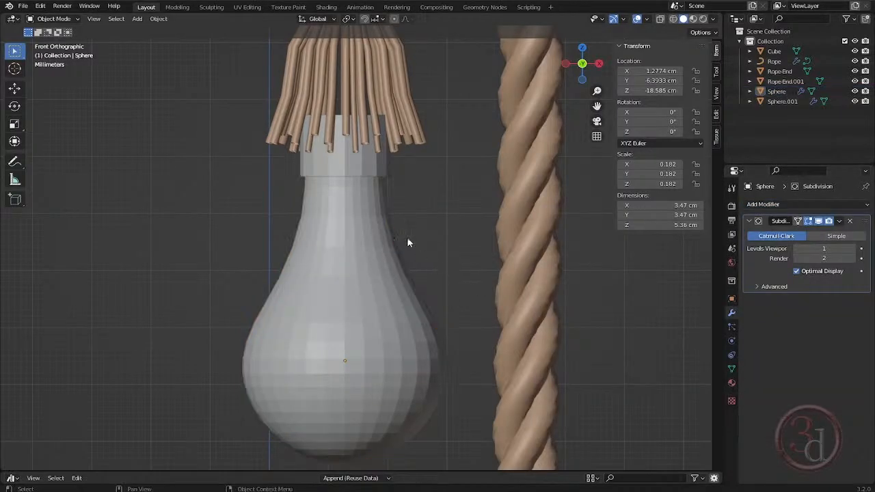
- Duplicate the shorter rope end's tassel in place and enlarge the copy by 1.088
click(370, 221)
shift+click(370, 193)
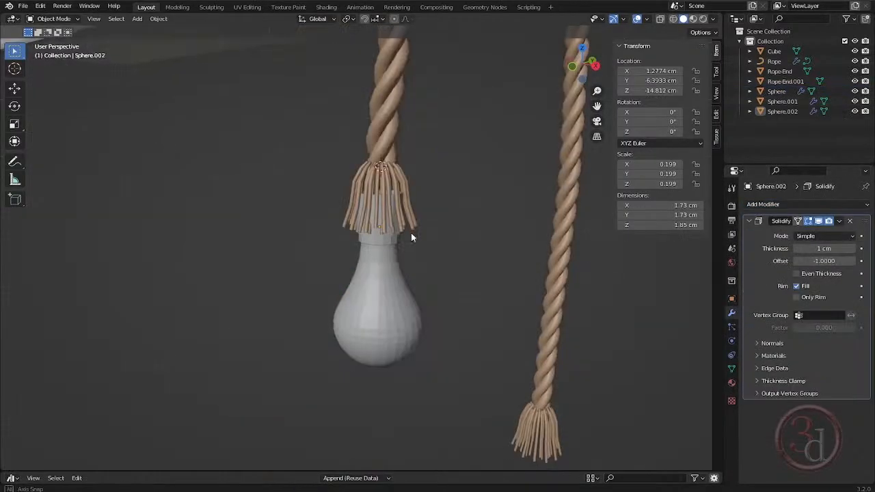
middle_drag(468, 231, 401, 228)
click(395, 170)
scroll(394, 170, up, 2)
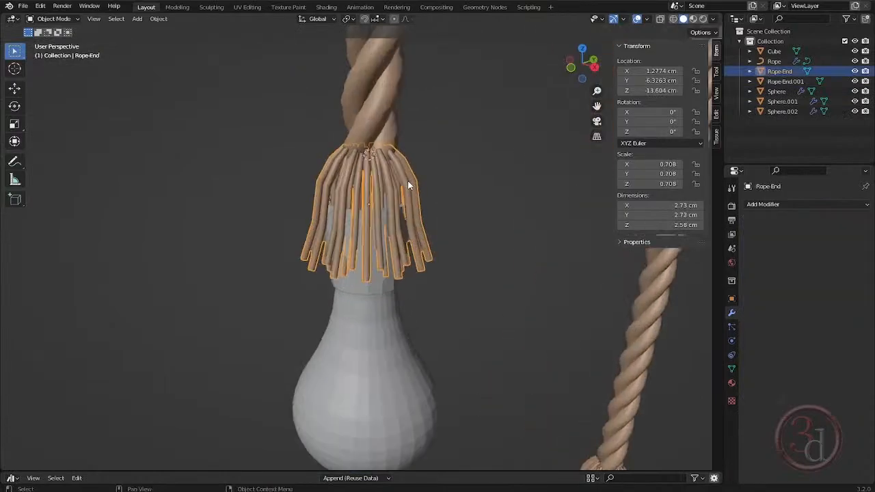
key(s)
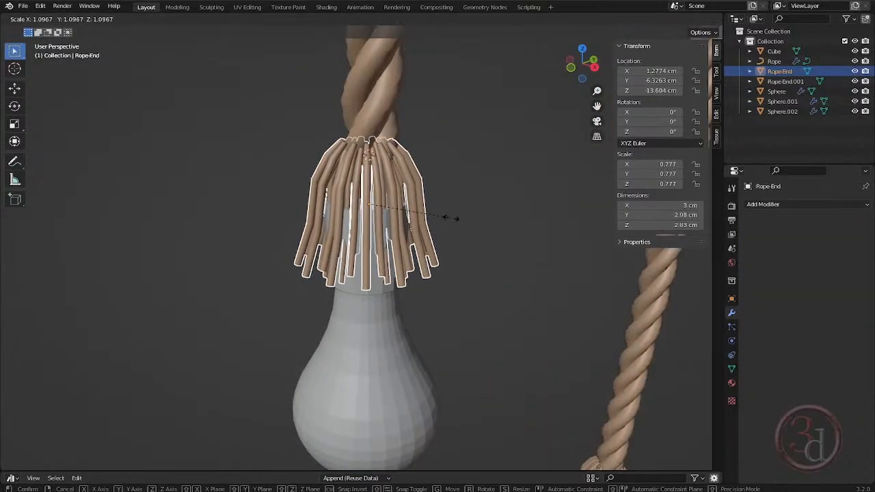
click(448, 219)
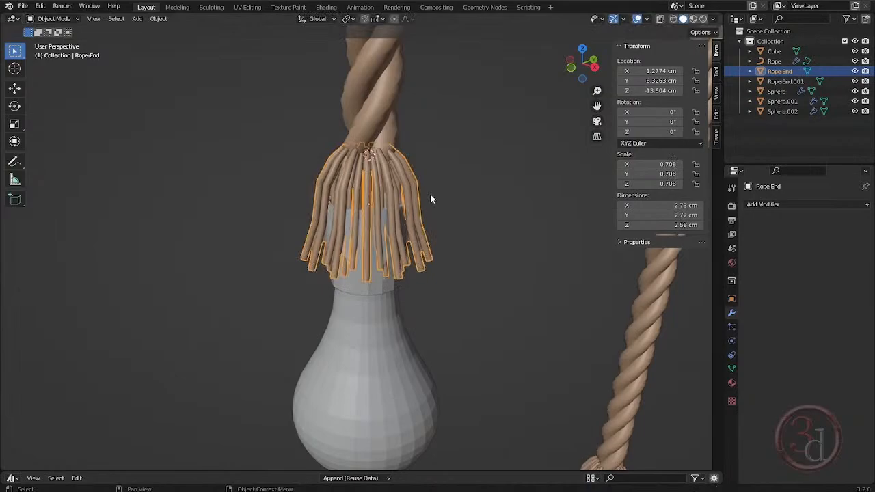
key(shift+d)
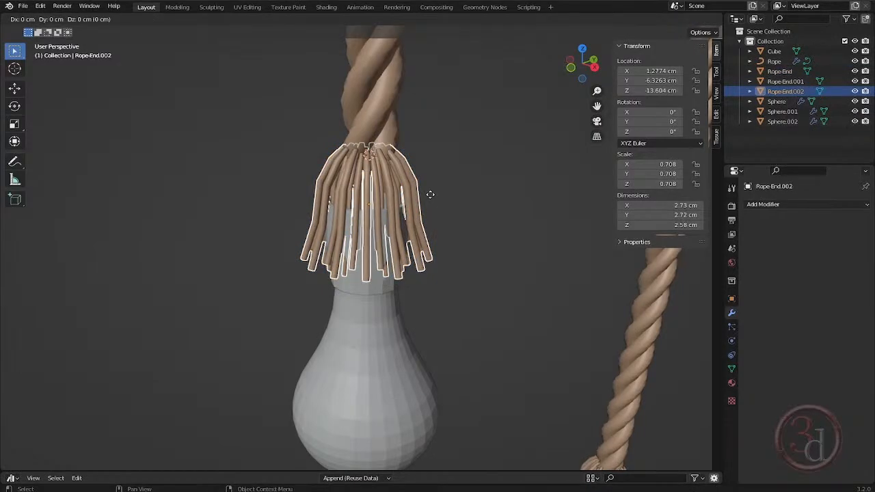
key(s)
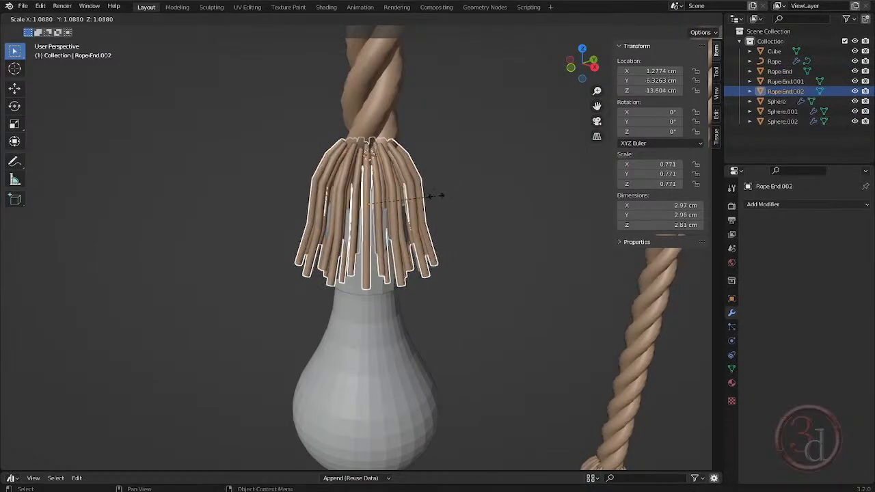
click(441, 196)
- Rotate the enlarged tassel copy about -9.3° around the Z axis to fill gaps between strands
key(r)
key(z)
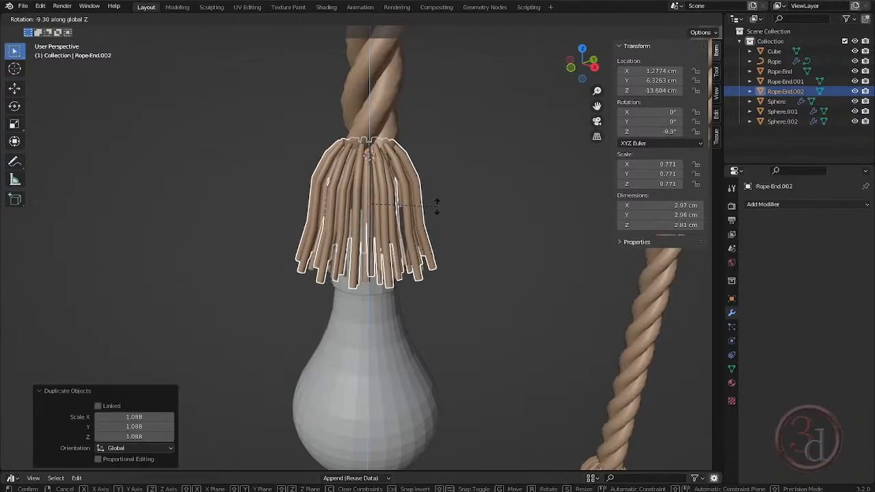
click(436, 205)
click(471, 253)
- Duplicate the bulb and its neck band to the longer rope end, 12.146 cm along Y and -15.551 cm along Z
middle_drag(470, 253, 413, 218)
scroll(437, 241, down, 3)
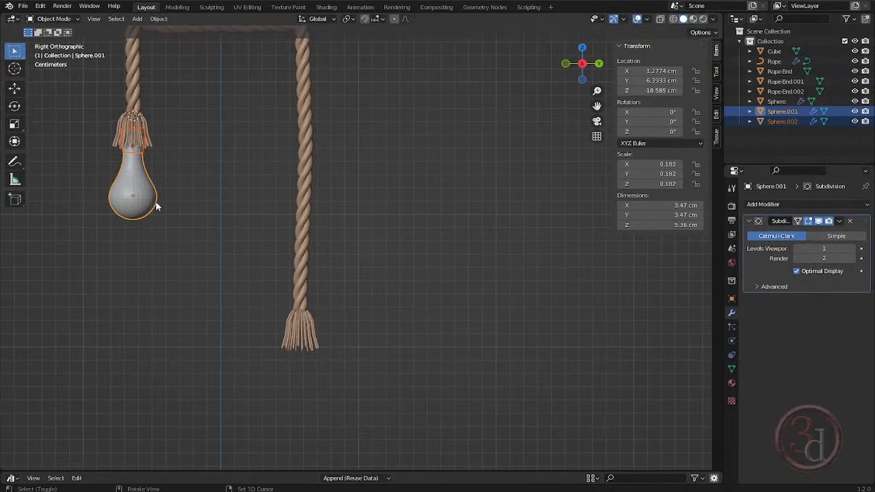
key(shift+d)
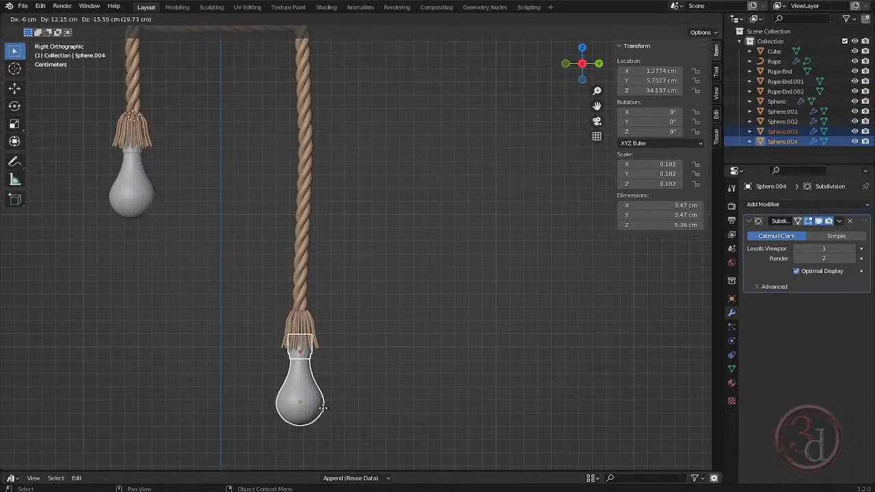
click(323, 408)
- Align the duplicated bulb and neck band with the longer rope's tassel, moving them about 2.97 cm along X and 0.21 cm along Z
key(grave)
click(283, 393)
shift+middle_drag(385, 373, 326, 265)
key(grave)
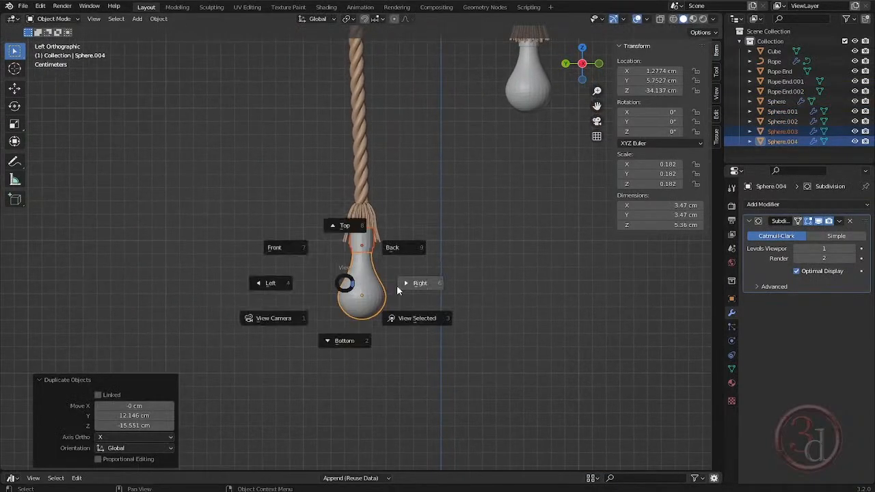
click(396, 290)
key(grave)
click(361, 260)
scroll(317, 257, up, 5)
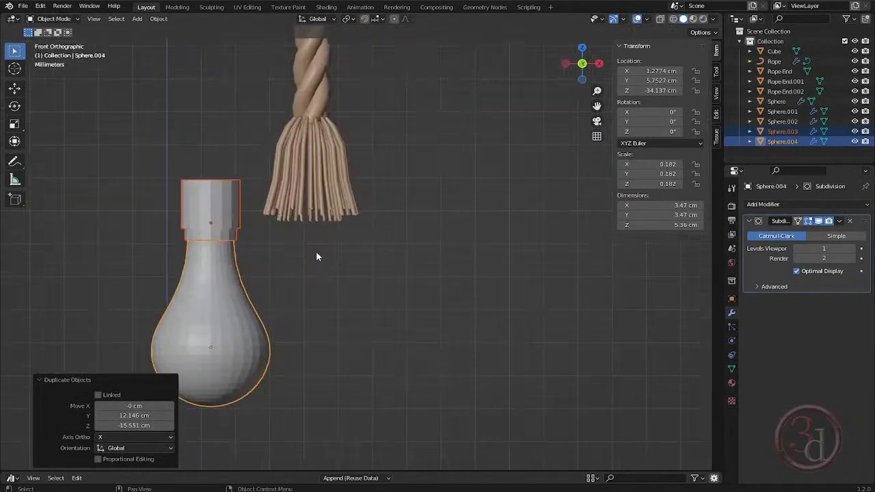
key(g)
click(336, 153)
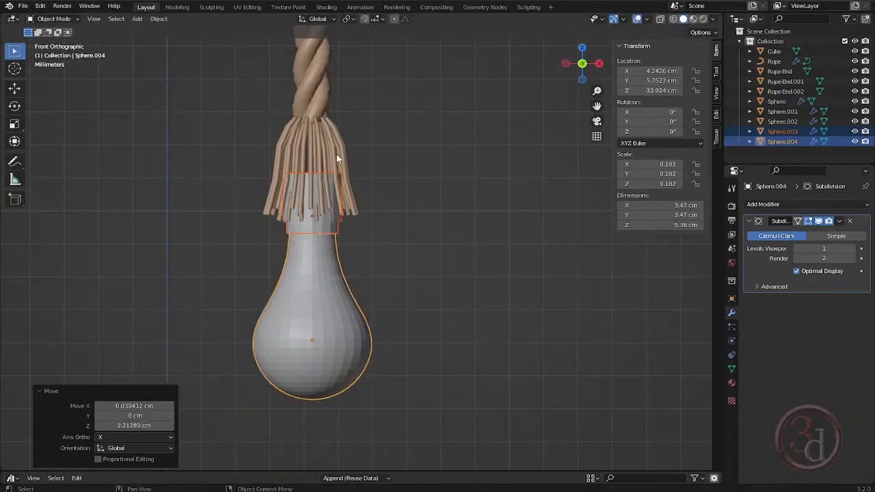
- Duplicate the longer rope's tassel in place, enlarge the copy by 1.103 and rotate it 5.95° about Z
click(331, 147)
key(g)
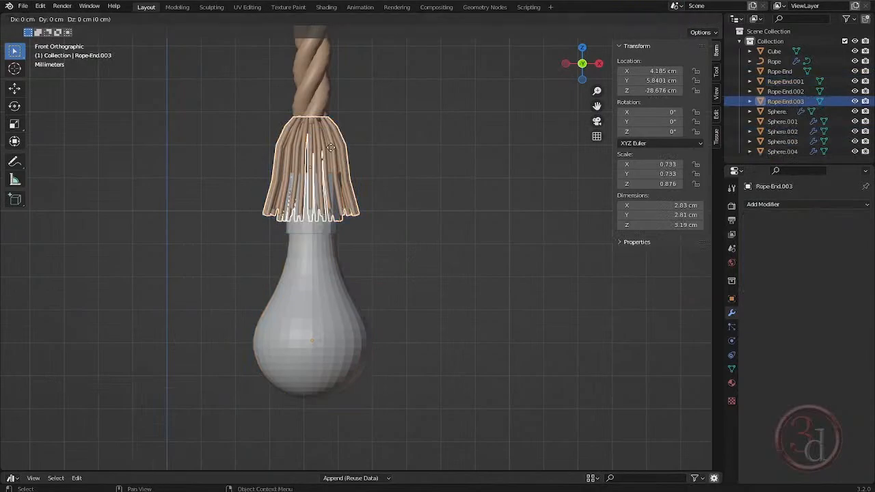
key(s)
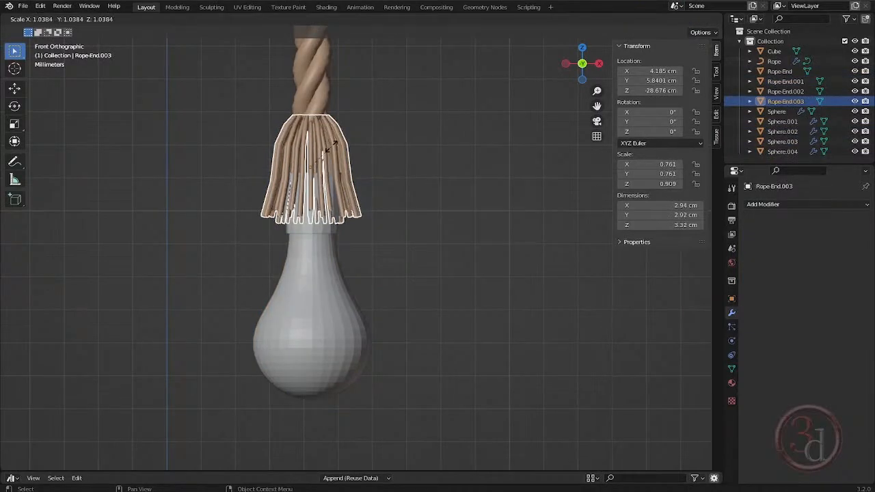
click(332, 144)
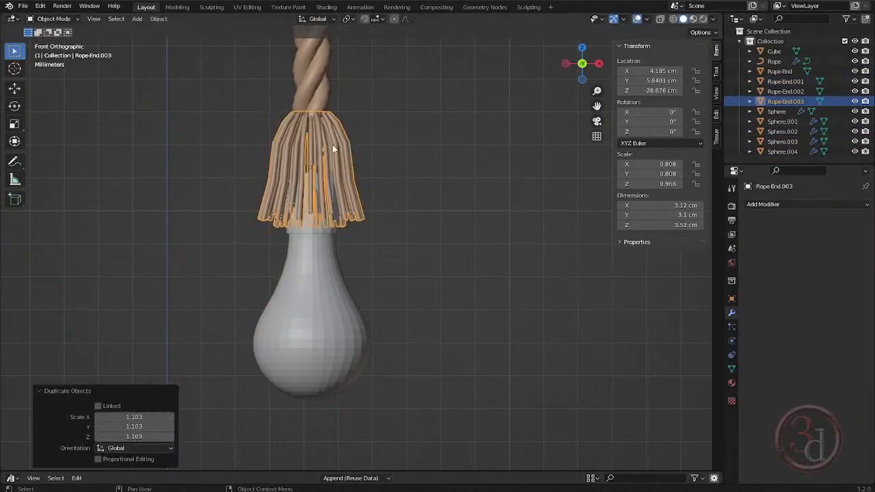
key(r)
key(z)
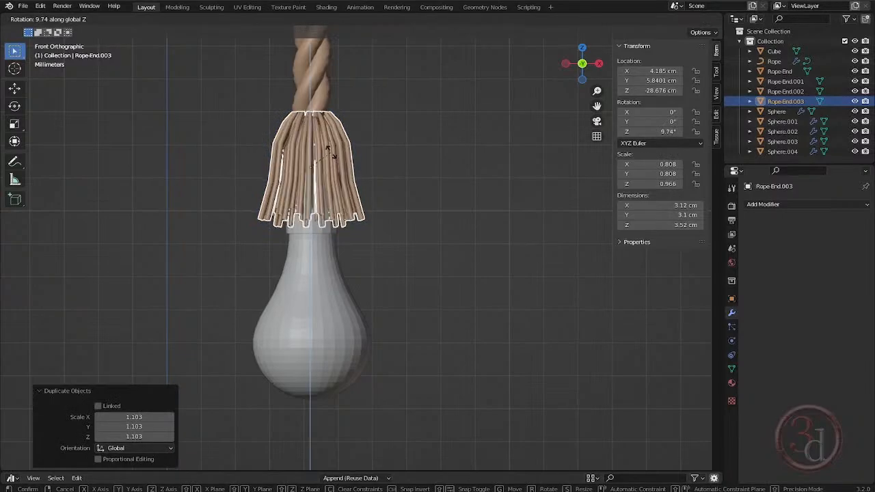
click(332, 156)
- Widen the second tassel copy by about 1.06 in X and Y only, excluding its height
click(350, 213)
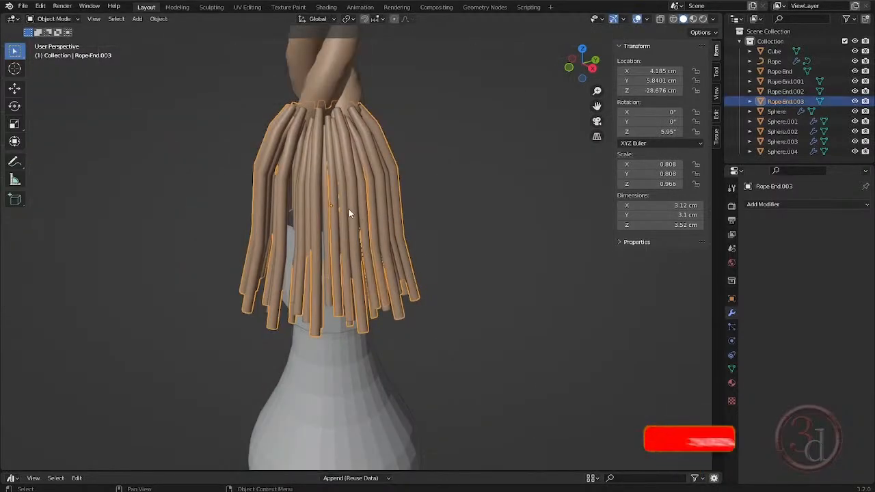
key(s)
key(shift+z)
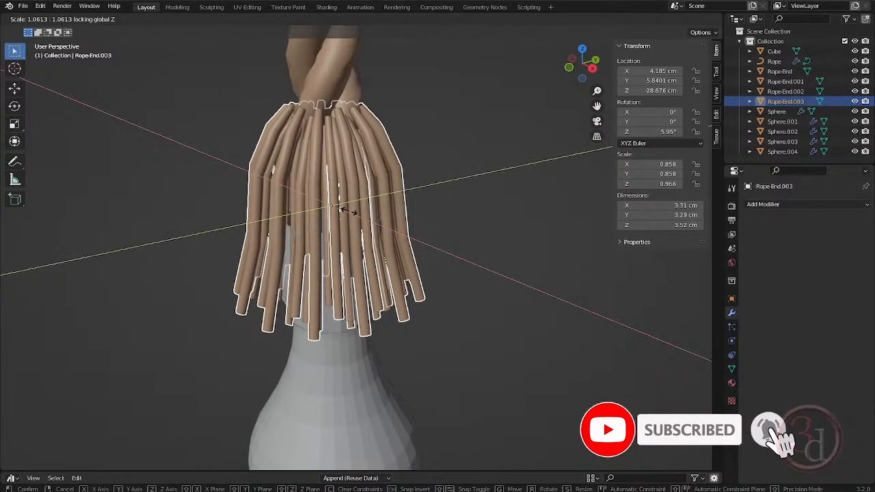
click(360, 260)
- Lower the top vertex ring of the second bulb's neck band, shortening the band to about 1.09 cm high
middle_drag(359, 260, 338, 267)
scroll(338, 267, down, 1)
click(334, 292)
key(Tab)
drag(215, 177, 475, 231)
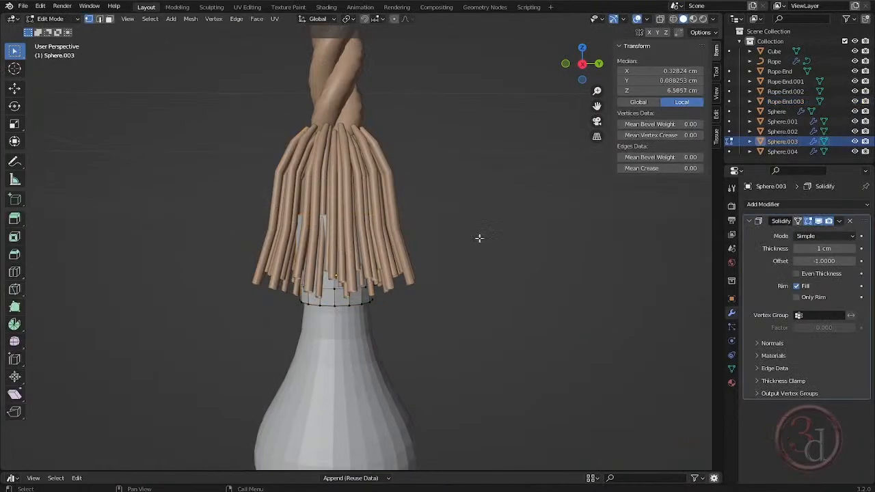
key(shift+z)
mouse_move(250, 173)
mouse_down()
mouse_move(297, 177)
mouse_move(495, 237)
mouse_up()
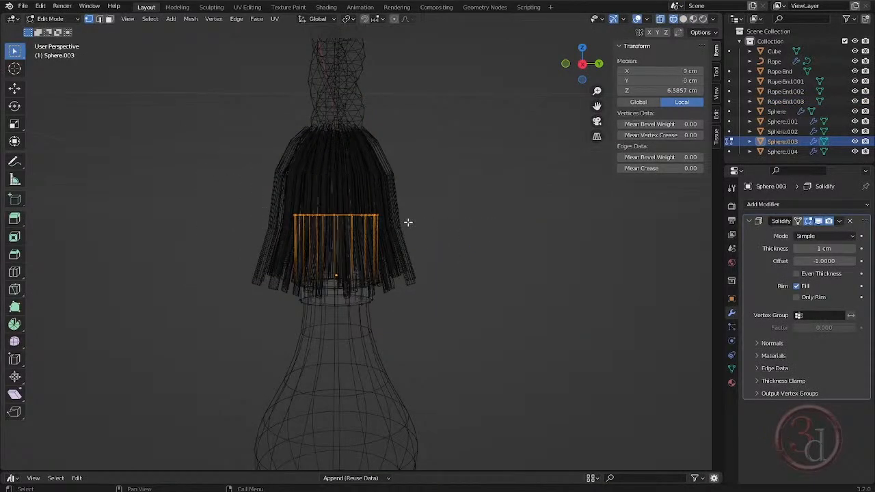
key(g)
middle_drag(408, 223, 410, 234)
click(416, 256)
key(Tab)
drag(460, 238, 493, 269)
key(z)
click(549, 267)
- Select the rope, tassels, bulbs and neck bands without the beam and move them 24.316 cm along X
scroll(357, 192, down, 7)
mouse_move(392, 216)
middle_down()
mouse_move(311, 219)
mouse_move(295, 237)
mouse_move(404, 228)
mouse_move(400, 265)
mouse_move(408, 228)
middle_up()
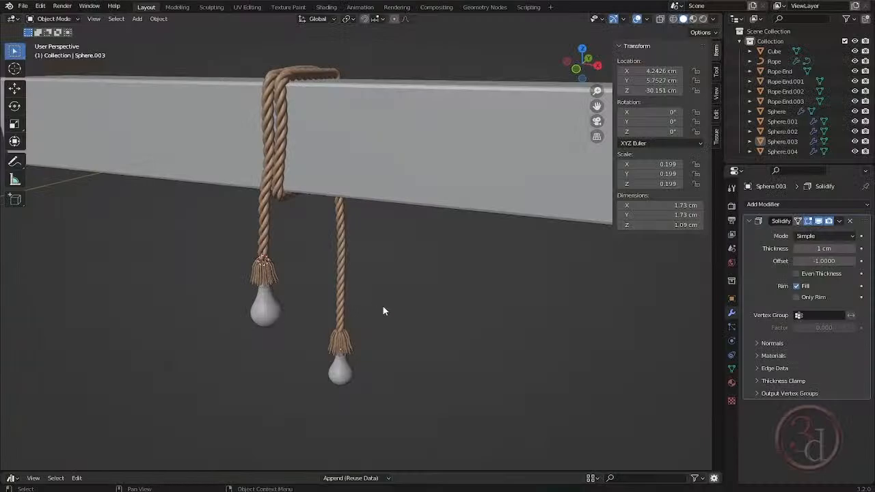
middle_drag(307, 283, 309, 251)
scroll(309, 256, down, 2)
drag(240, 89, 356, 379)
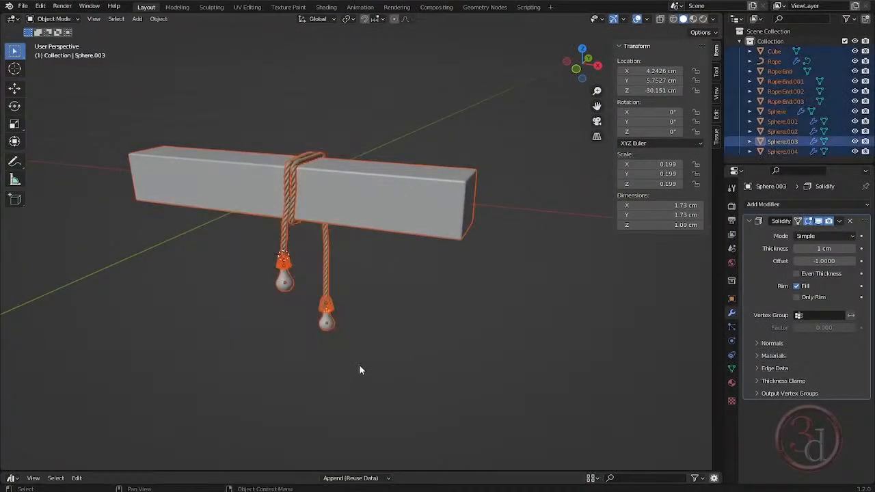
middle_drag(360, 370, 359, 254)
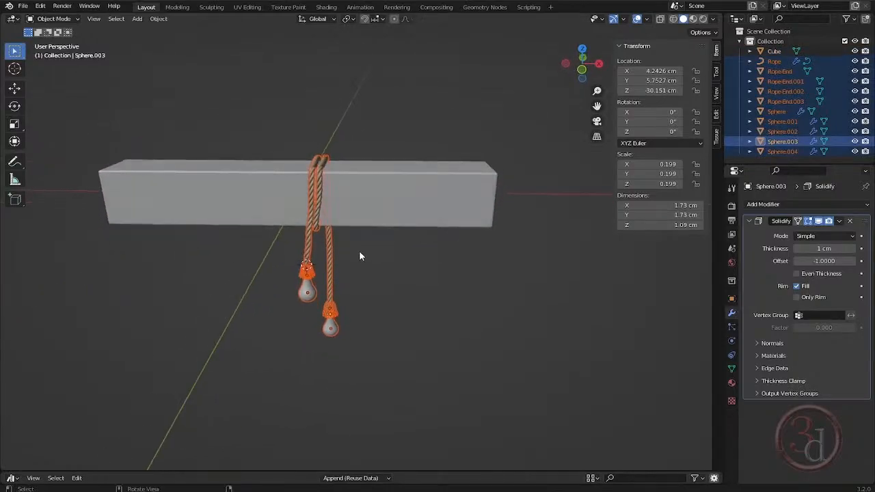
key(g)
key(x)
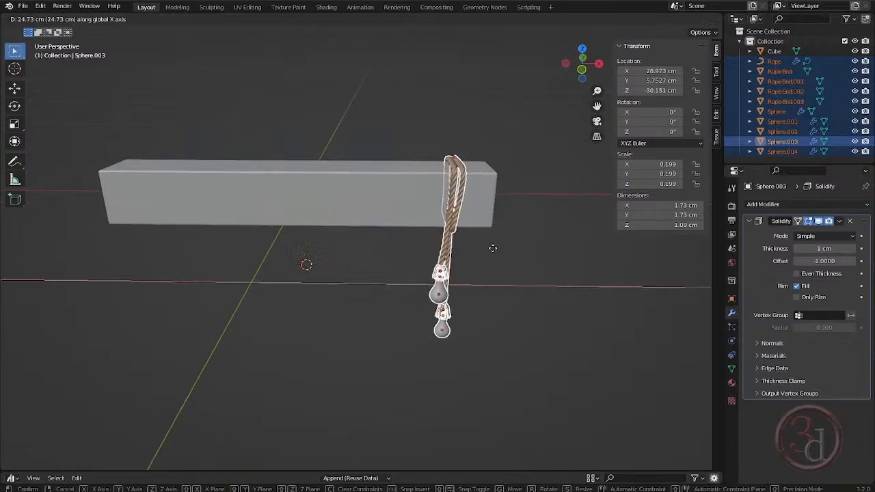
click(490, 250)
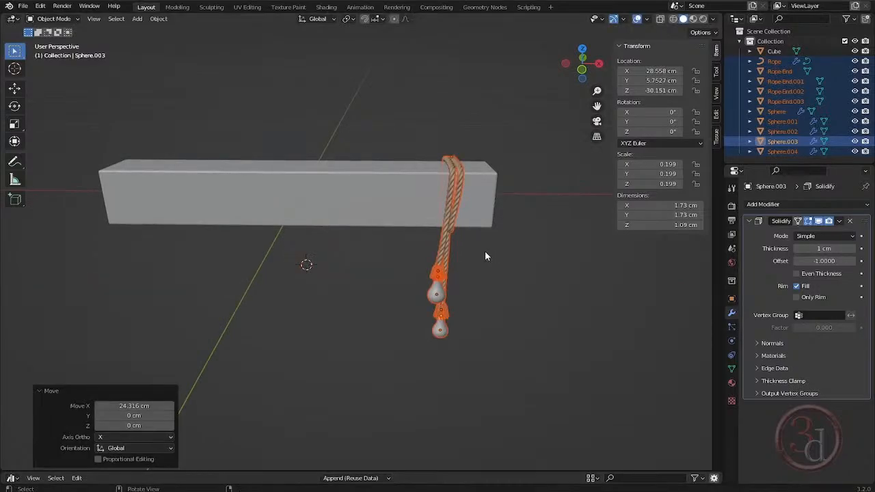
- Duplicate the rope-and-bulb set -54.831 cm along X, and duplicate that copy 27.651 cm along X to the beam's middle
key(shift+d)
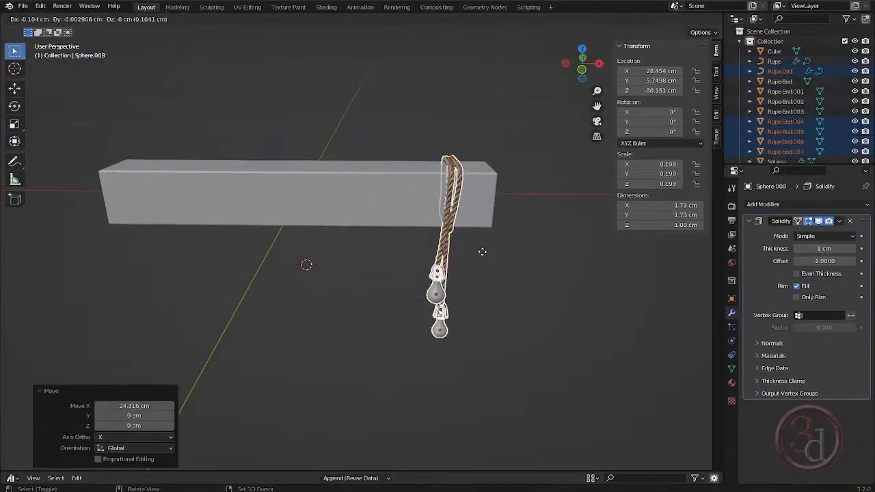
key(x)
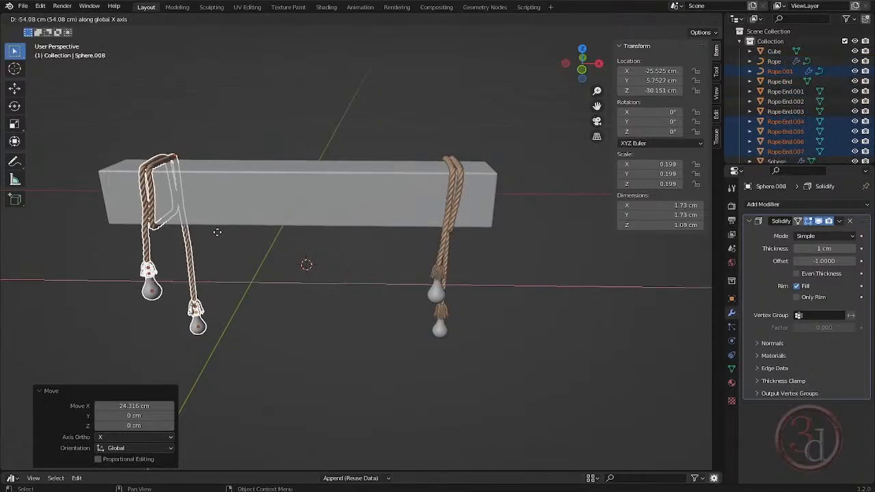
click(214, 233)
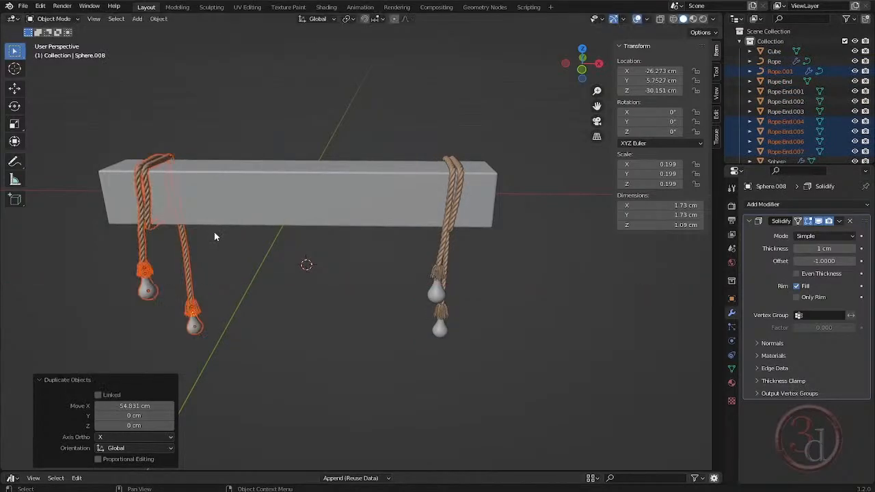
key(shift+d)
key(x)
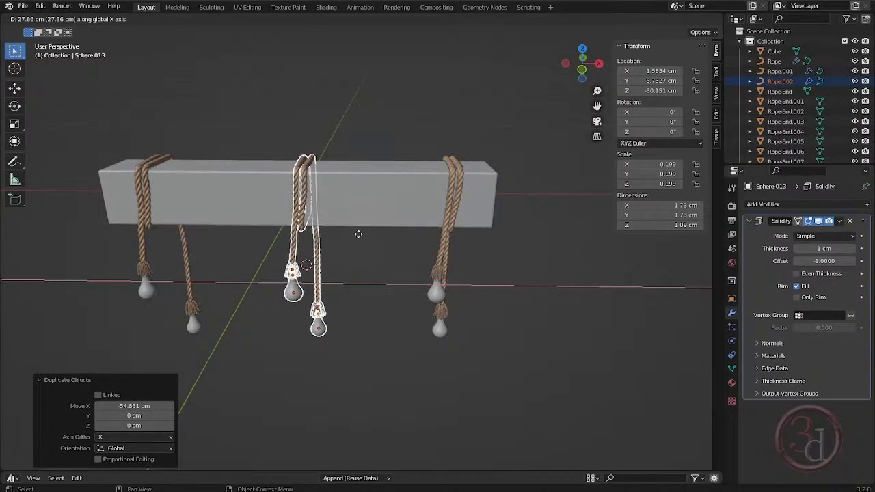
click(357, 235)
- Mirror the middle rope-and-bulb set along the global Y axis, deselect it and inspect the hanging arrangement
middle_drag(357, 235, 296, 274)
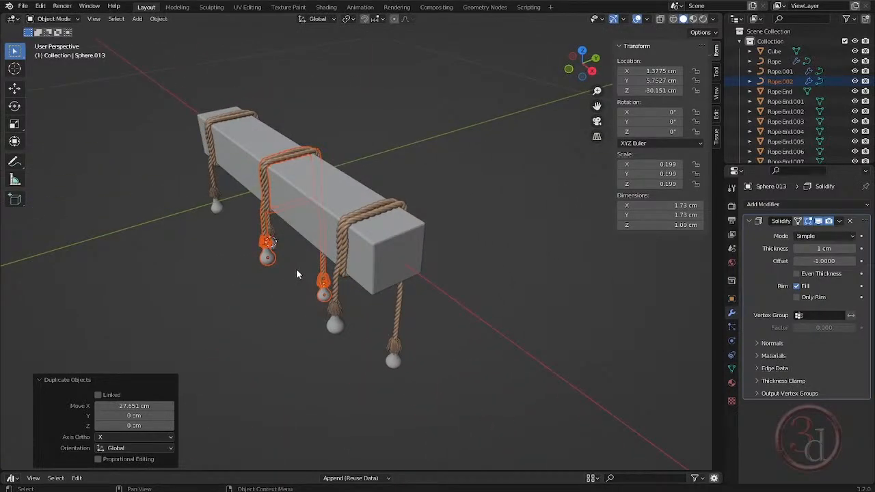
key(ctrl+m)
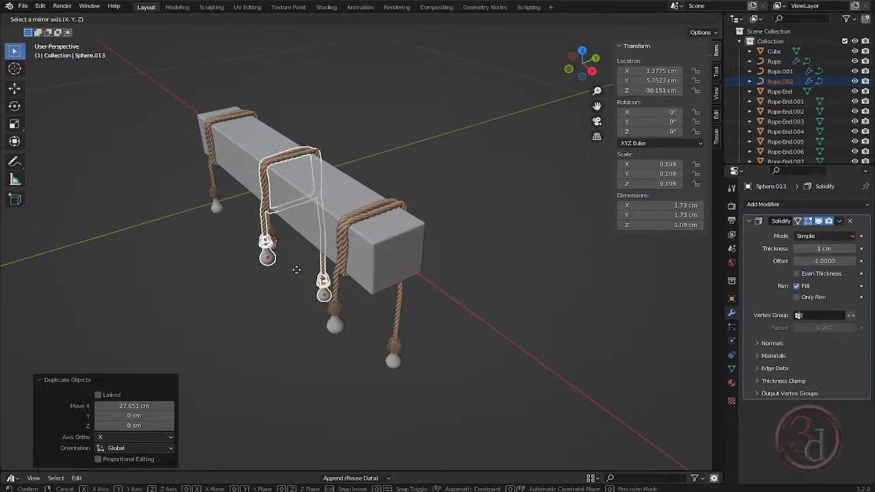
key(y)
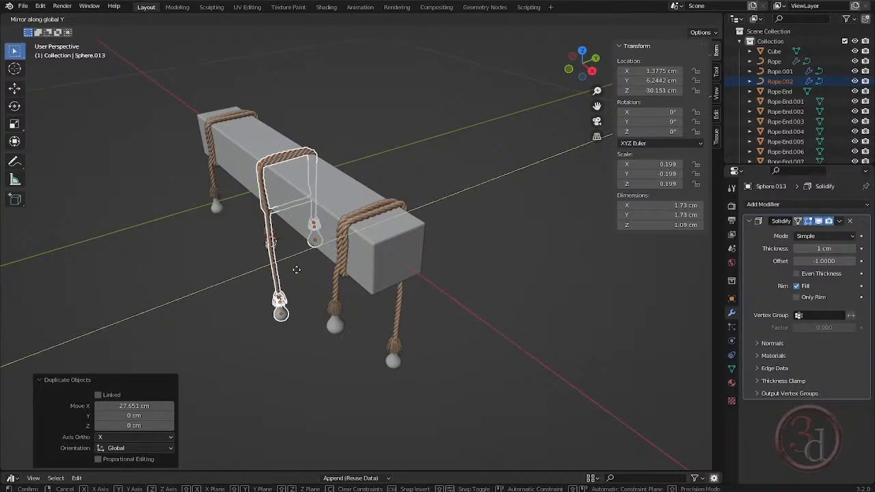
click(296, 272)
mouse_move(406, 263)
middle_down()
mouse_move(361, 255)
mouse_move(396, 252)
middle_up()
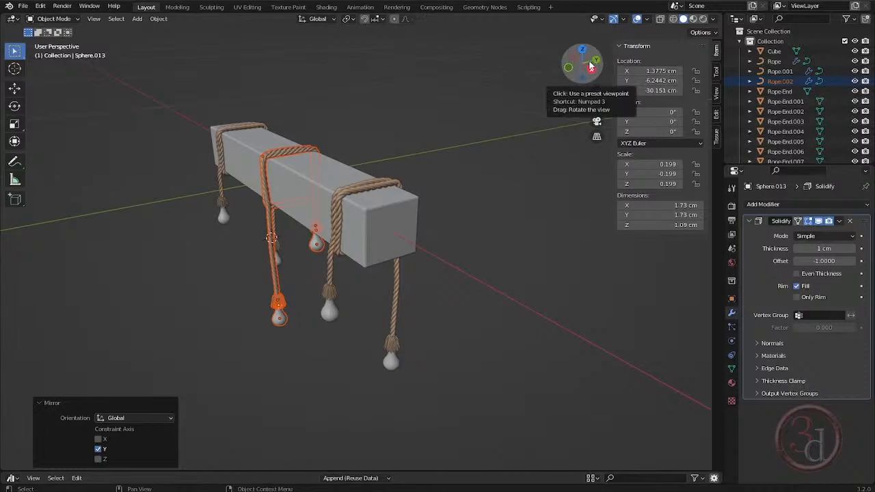
middle_drag(455, 250, 442, 269)
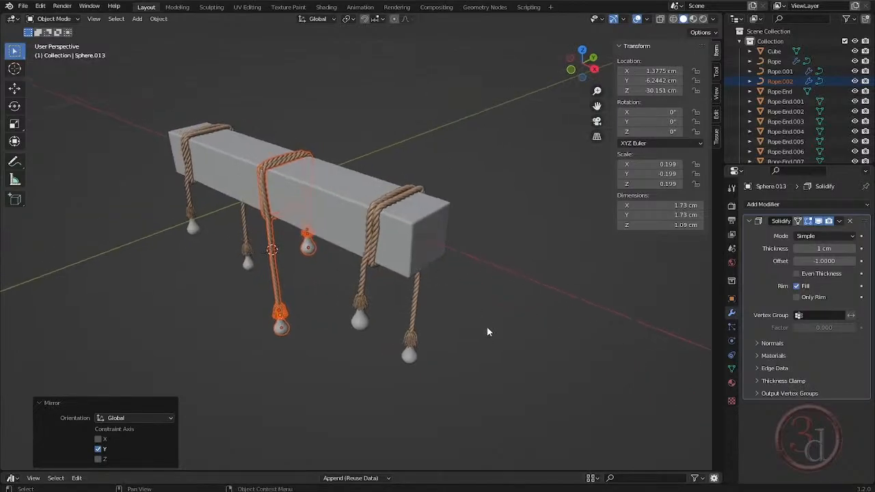
click(488, 332)
middle_drag(367, 264, 374, 245)
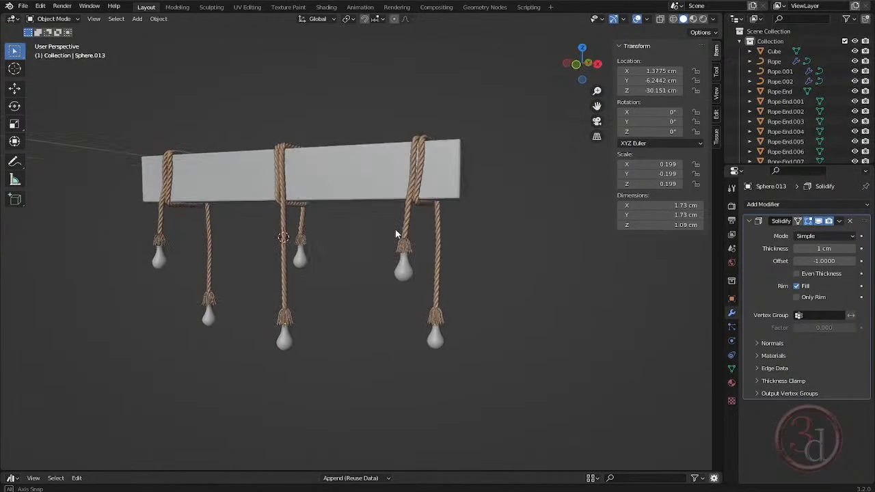
- Shorten the right rope's long hanging end and raise its tassel and bulb about 5.35 cm along Z
middle_drag(395, 235, 373, 233)
scroll(373, 233, up, 2)
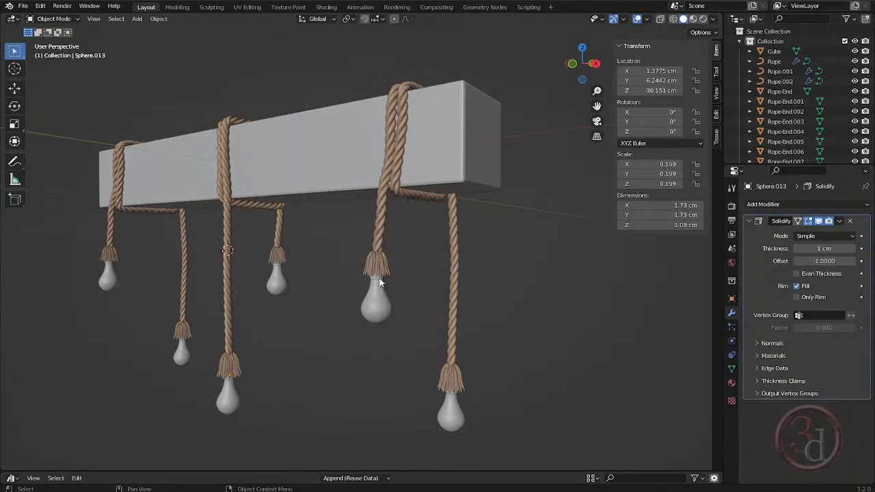
middle_drag(434, 321, 422, 320)
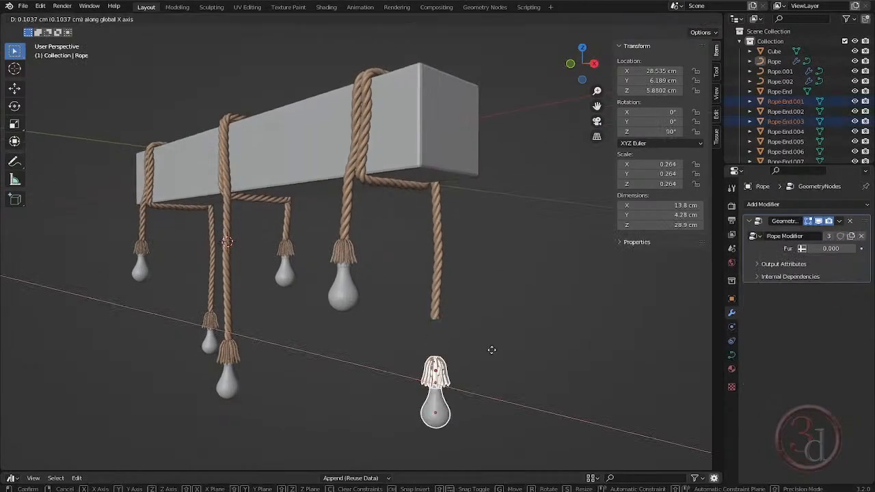
key(z)
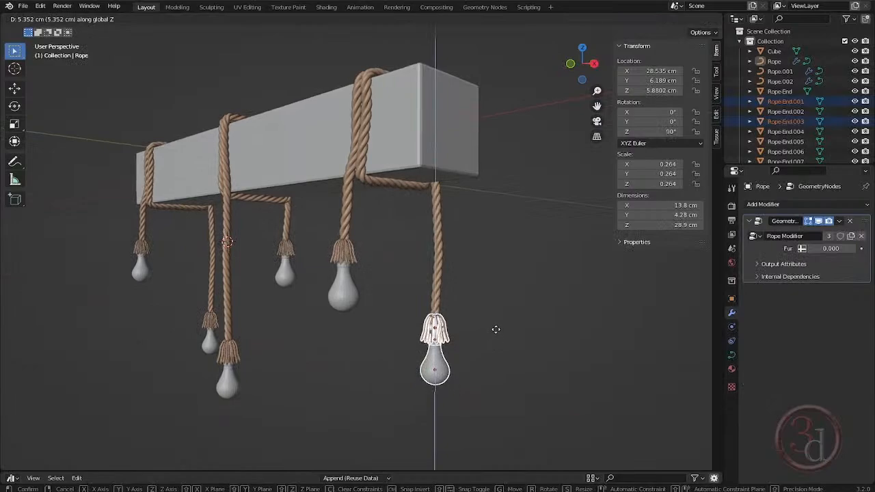
click(496, 329)
drag(494, 314, 509, 354)
middle_drag(510, 354, 530, 358)
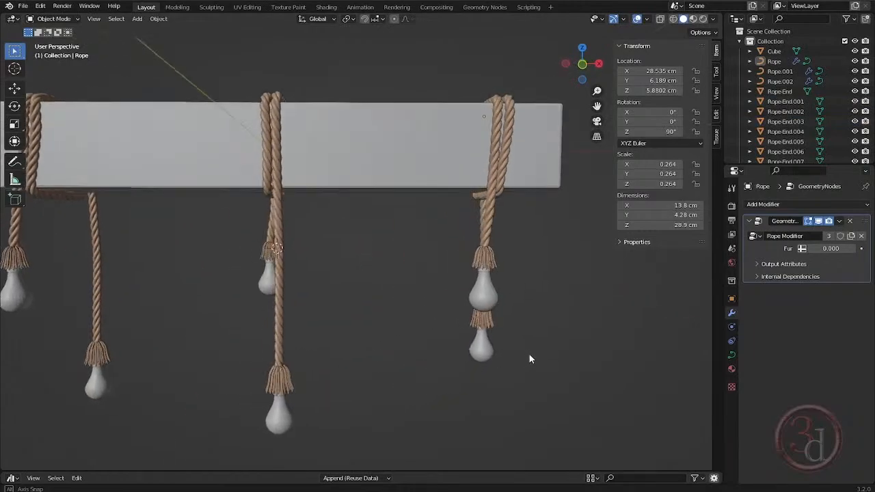
scroll(402, 313, down, 3)
mouse_move(398, 316)
middle_down()
mouse_move(405, 316)
mouse_move(391, 319)
middle_up()
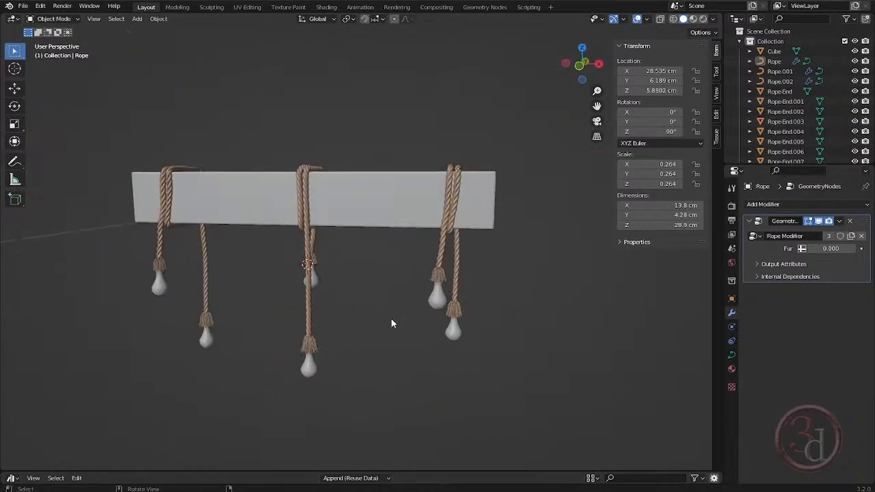
- Rotate the right rope's short hanging end closer to vertical and move its tassel and bulb 0.56757 cm along X
scroll(490, 254, up, 3)
click(408, 265)
key(Tab)
key(KP_1)
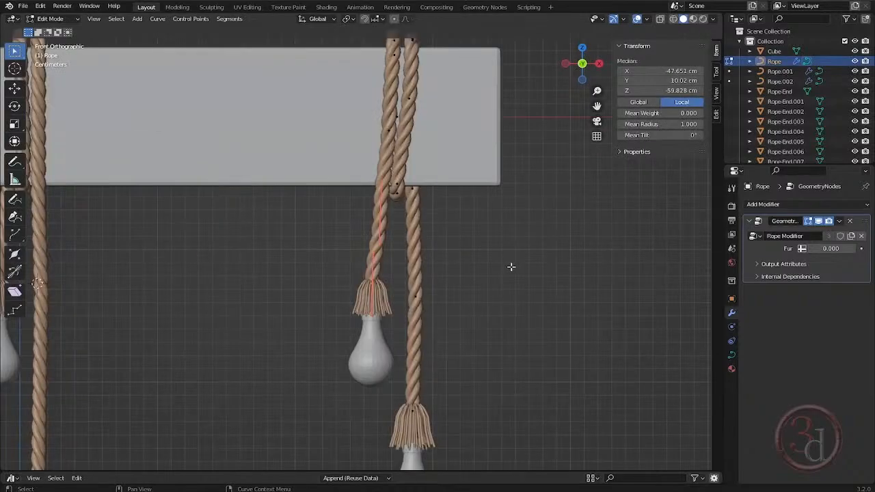
key(r)
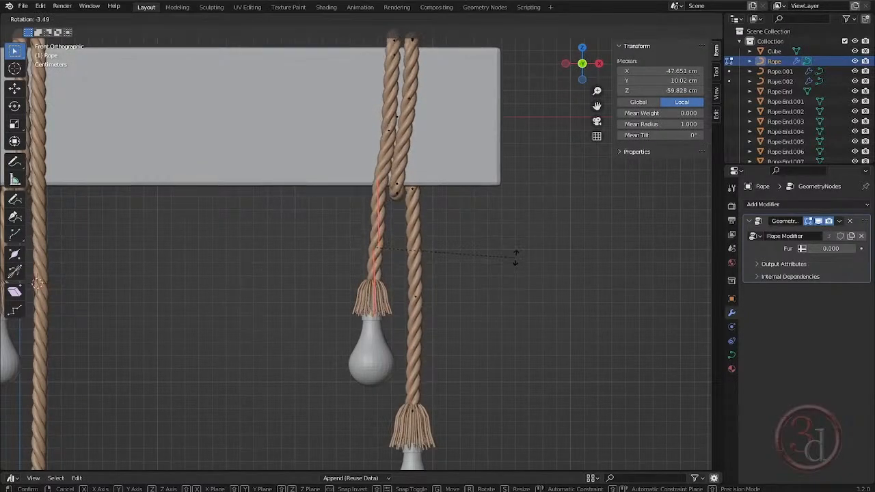
drag(335, 324, 384, 384)
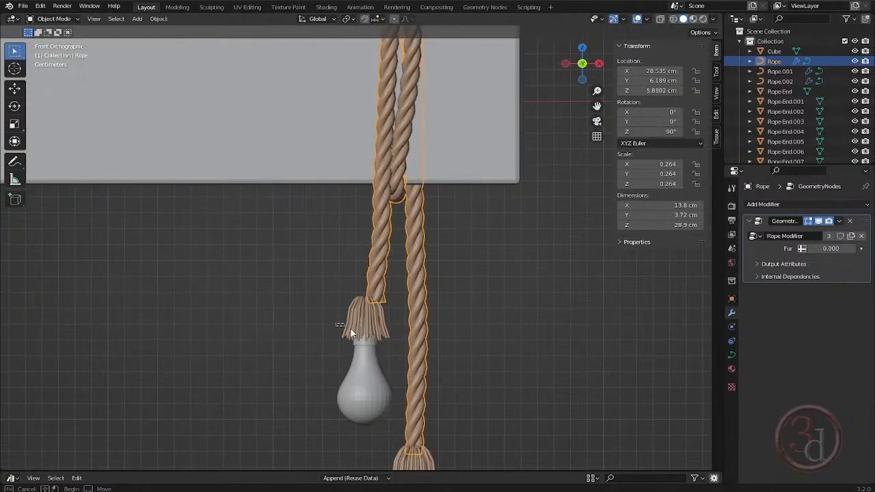
key(g)
key(x)
click(431, 334)
scroll(446, 300, down, 3)
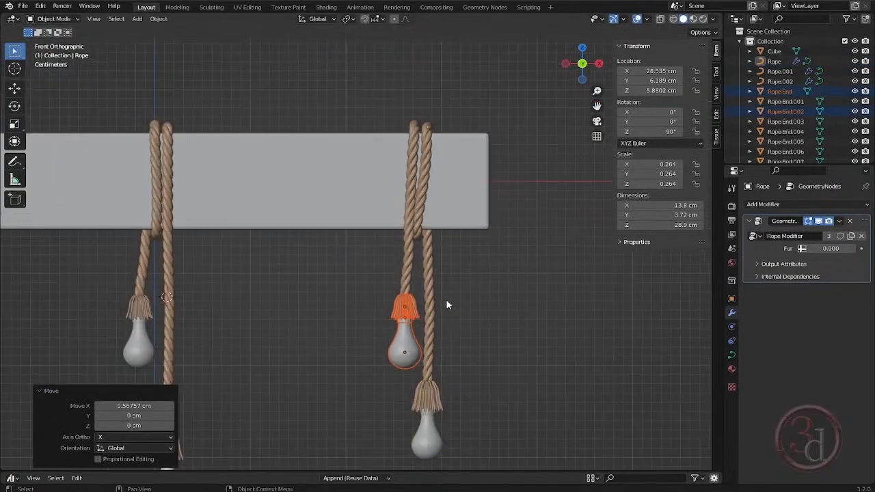
middle_drag(447, 303, 548, 319)
click(547, 322)
scroll(524, 292, down, 4)
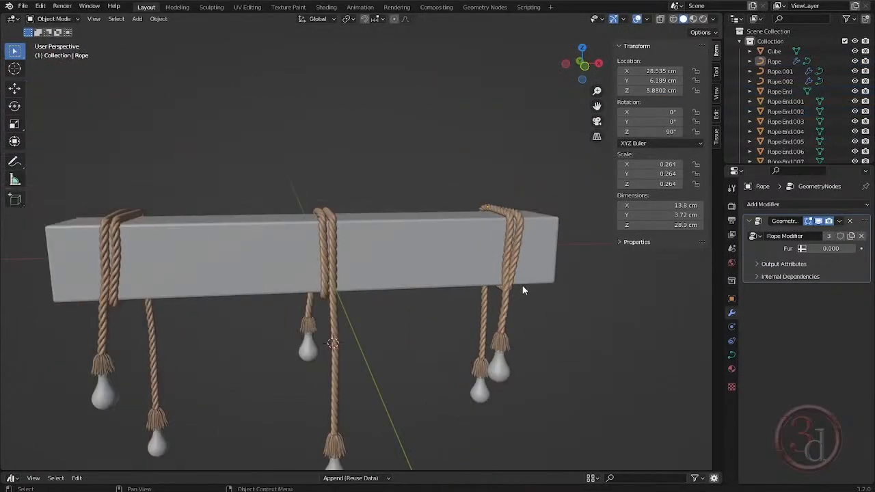
middle_drag(523, 291, 467, 342)
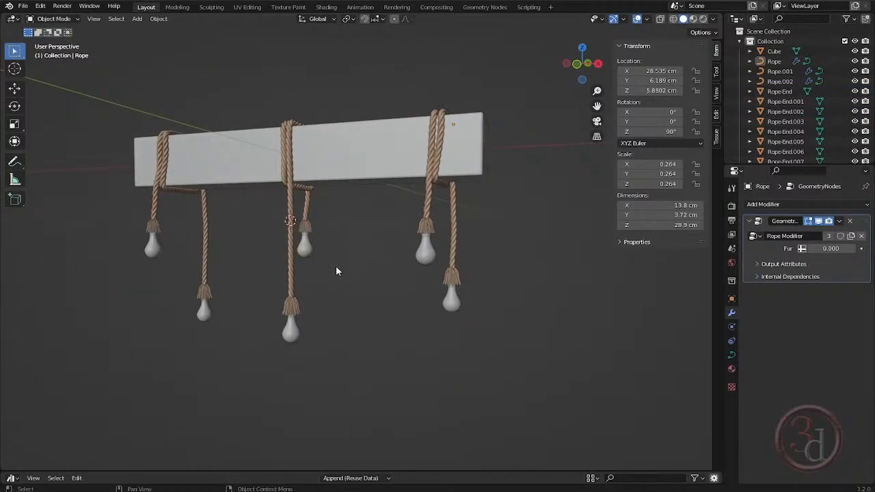
- Smooth the middle rope's long hanging end by scaling a control point's handles by 3.240 and rotating the lowest point about -14.39°
middle_drag(345, 294, 368, 289)
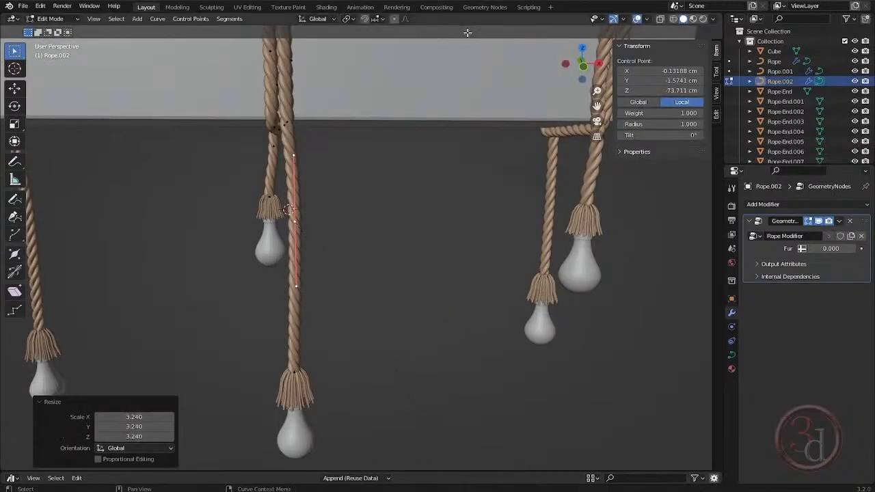
click(295, 372)
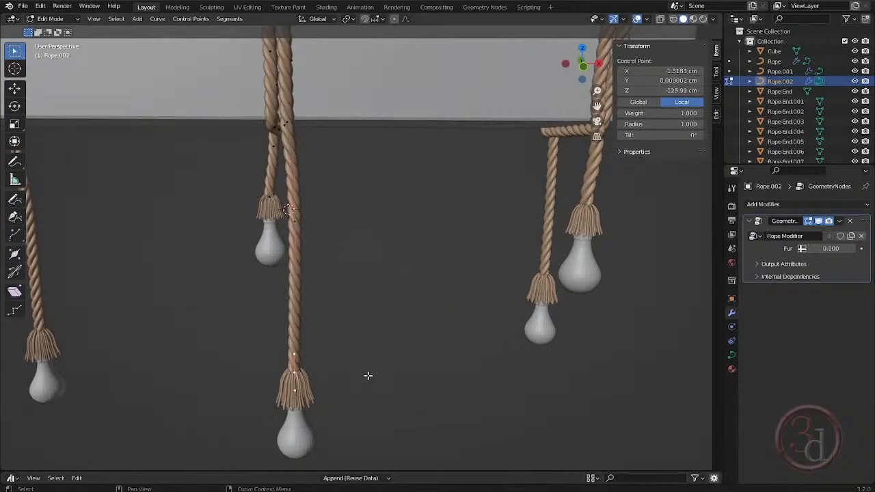
key(r)
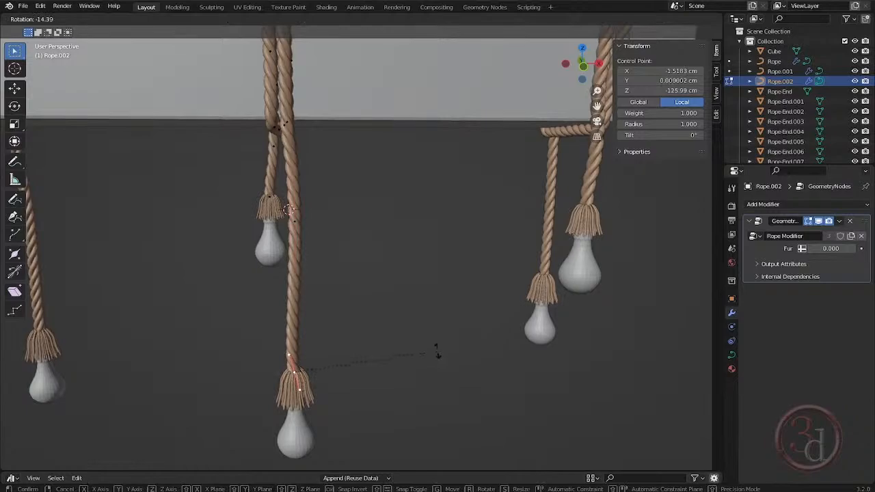
click(437, 353)
key(Tab)
click(410, 300)
scroll(410, 300, down, 4)
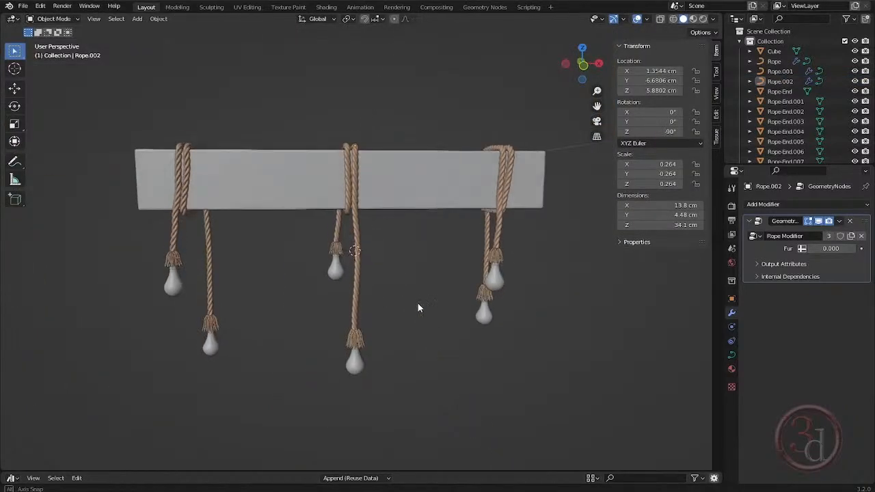
middle_drag(418, 303, 468, 213)
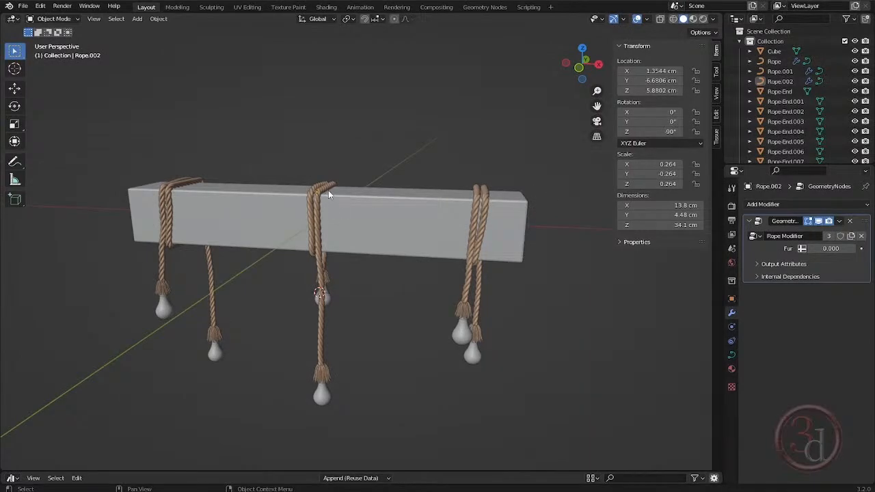
mouse_move(387, 246)
middle_down()
mouse_move(412, 245)
mouse_move(390, 252)
middle_up()
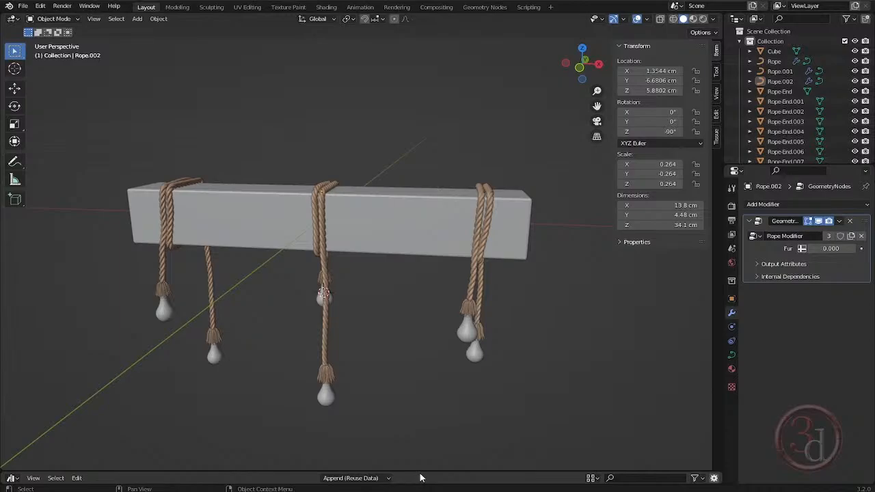
- Append the Chain generator from the asset library to the scene, then hide the asset list and select the chain
drag(420, 477, 425, 330)
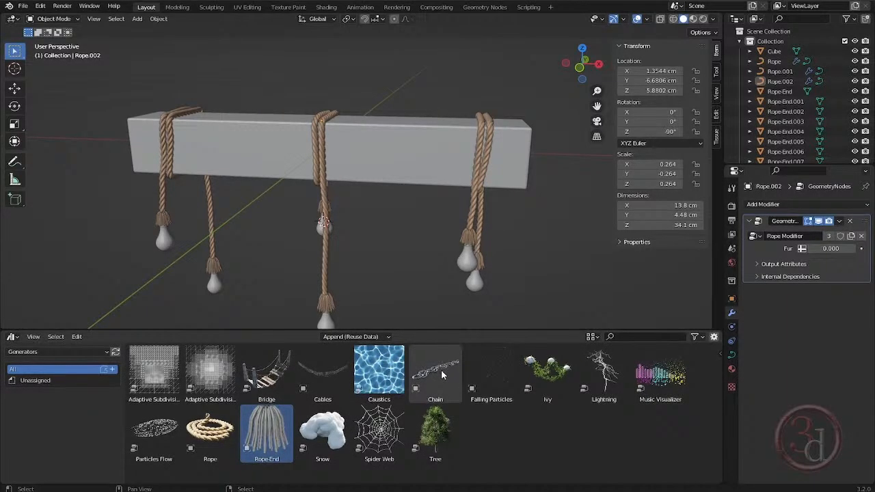
drag(441, 370, 406, 239)
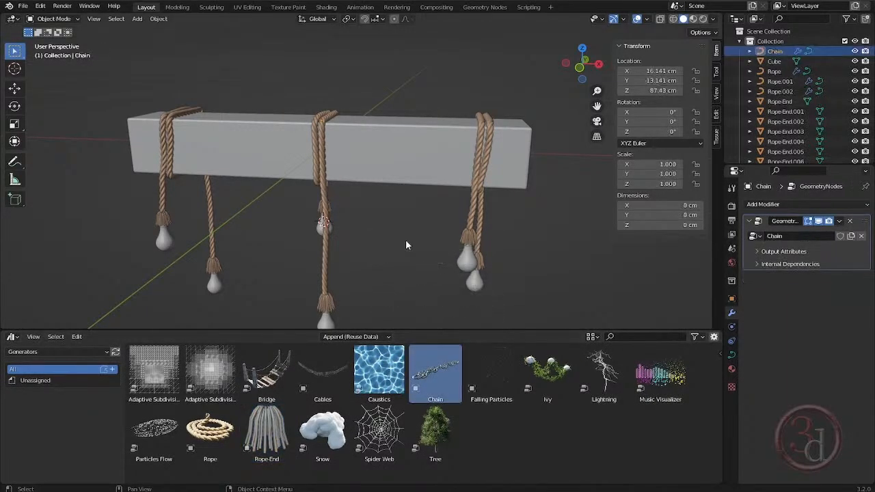
drag(424, 330, 423, 471)
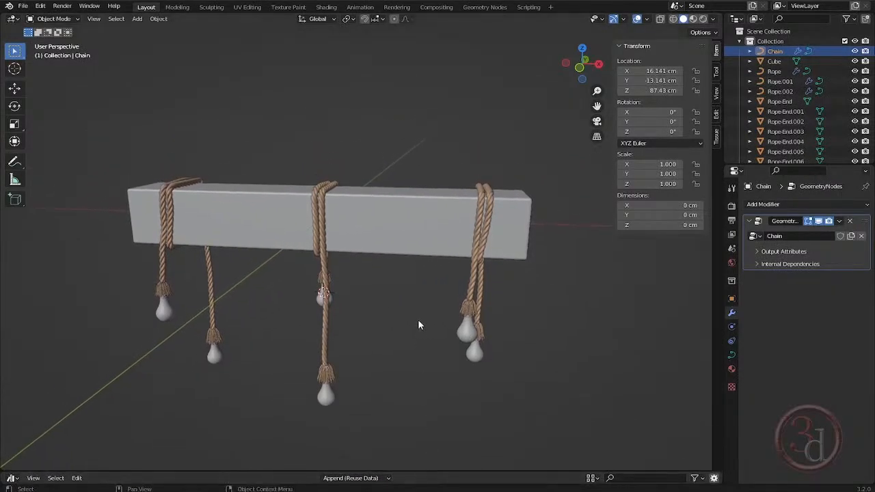
middle_drag(420, 326, 401, 453)
scroll(367, 225, down, 3)
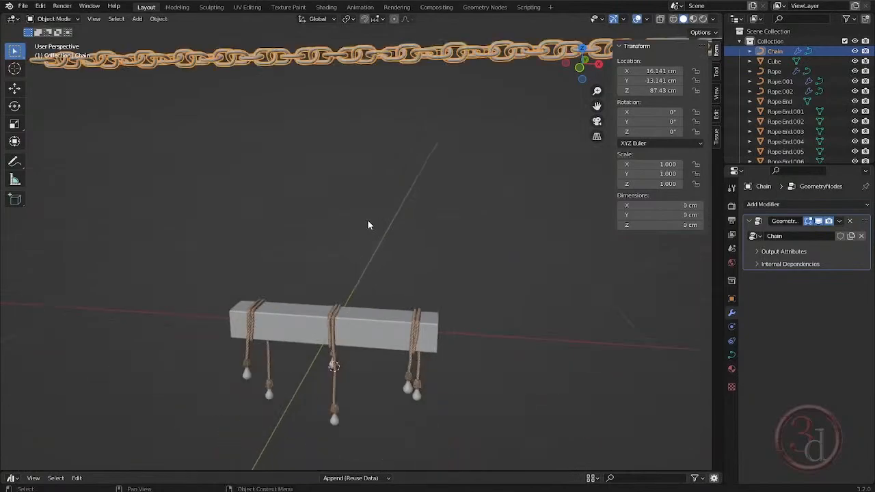
scroll(368, 225, down, 1)
click(455, 218)
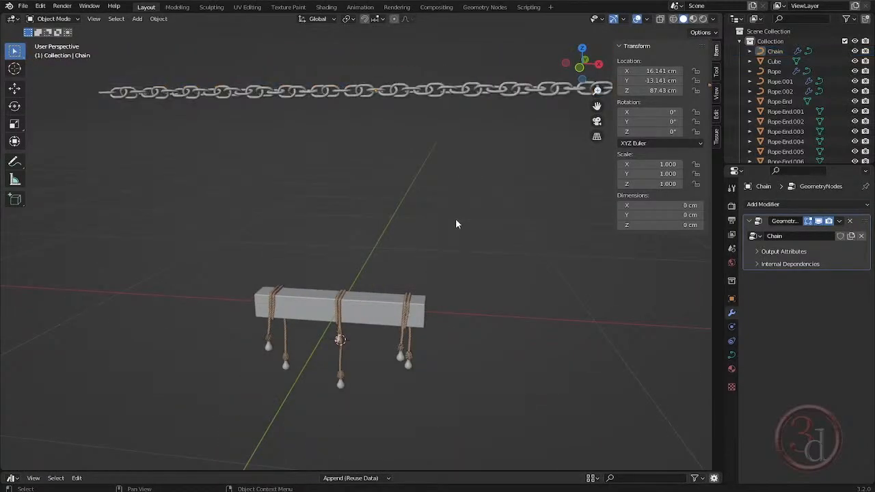
click(465, 94)
middle_drag(465, 92, 373, 272)
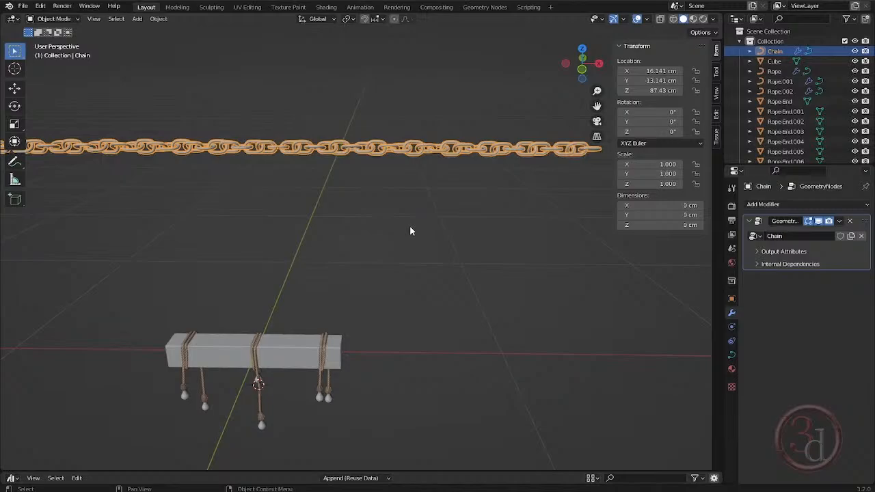
- Lower the chain to just above the beam in front view and shrink it to a uniform scale of 0.255
key(KP_1)
key(g)
click(352, 359)
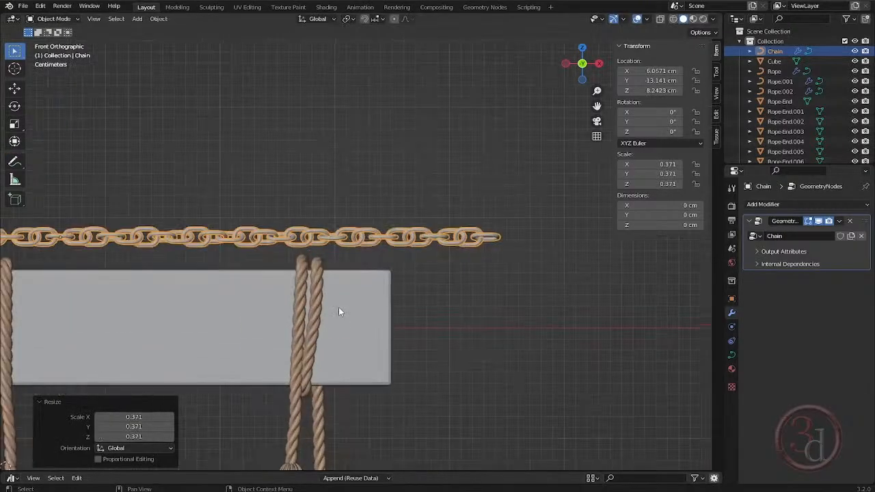
key(s)
click(354, 299)
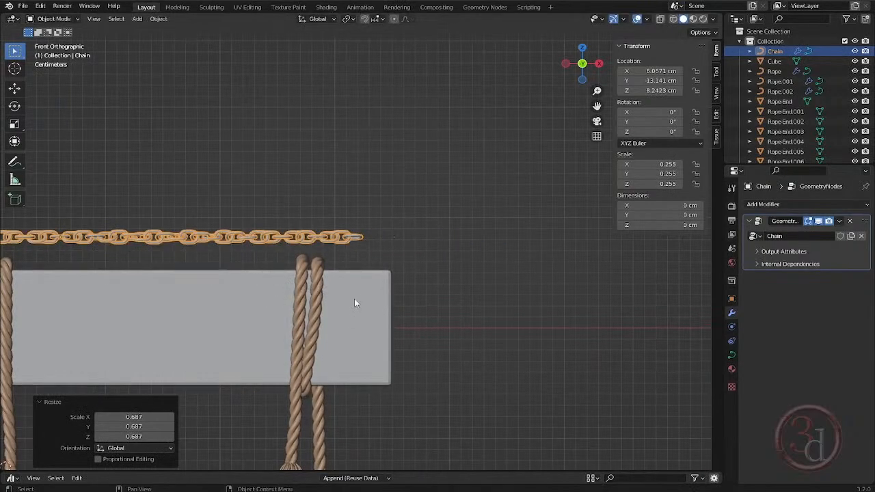
shift+middle_drag(354, 299, 505, 268)
scroll(486, 267, down, 4)
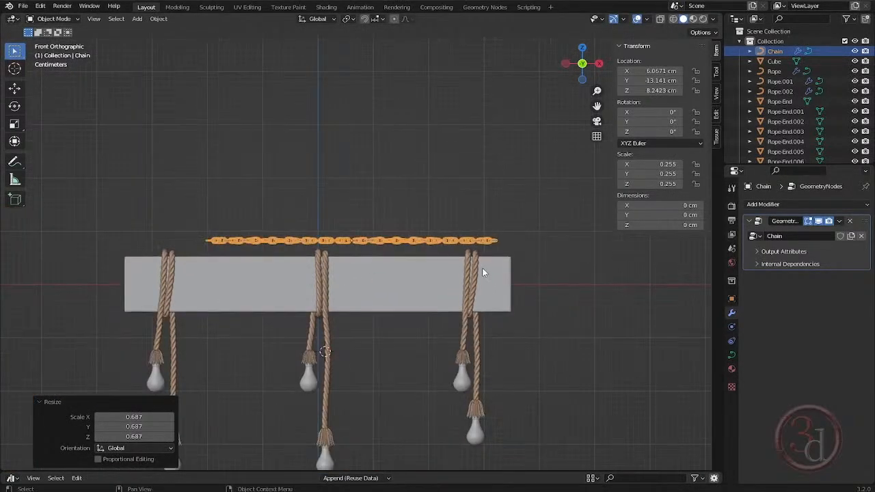
- Rotate the chain 74.2° in front view and move it 18.831 cm along X and 22.126 cm along Z onto the beam's right end
key(Tab)
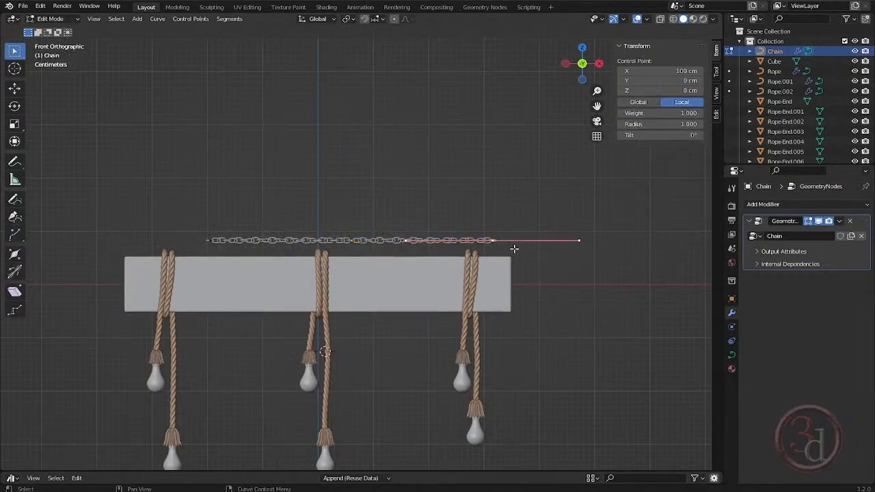
key(Tab)
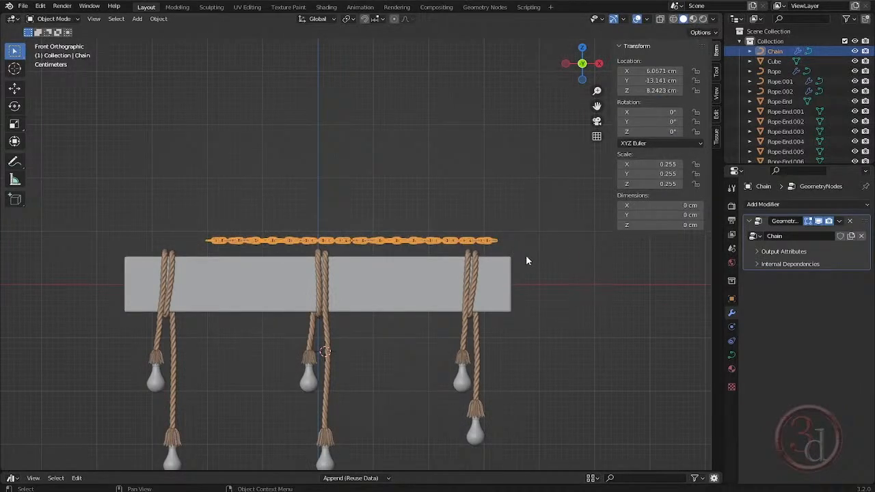
key(r)
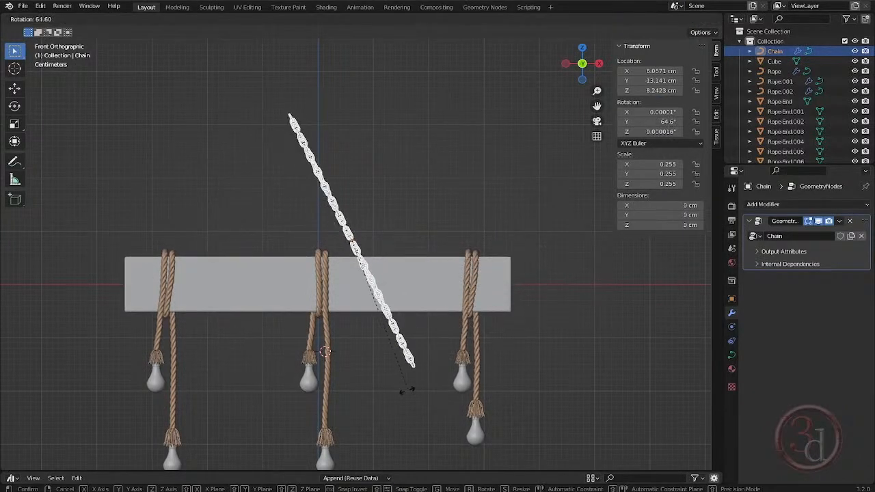
click(383, 390)
key(g)
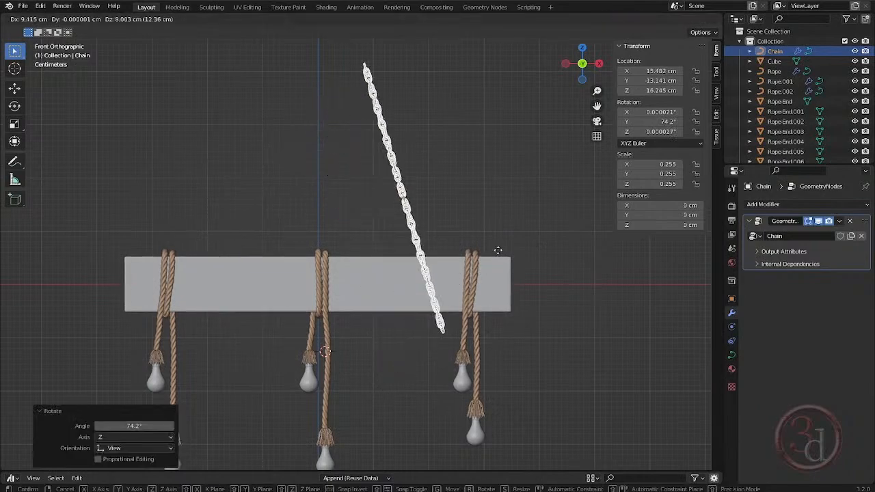
click(536, 244)
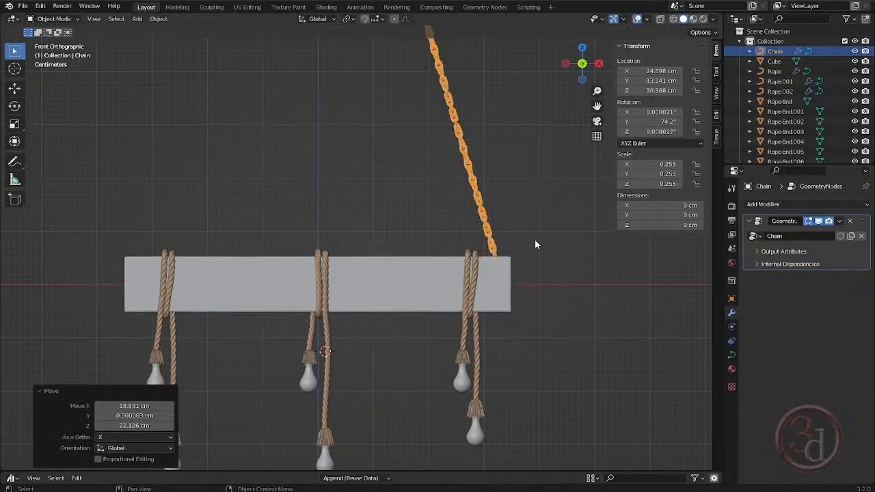
- Move the chain about 13.13 cm along Y to centre it on the beam's depth, then deselect it
key(grave)
key(grave)
key(grave)
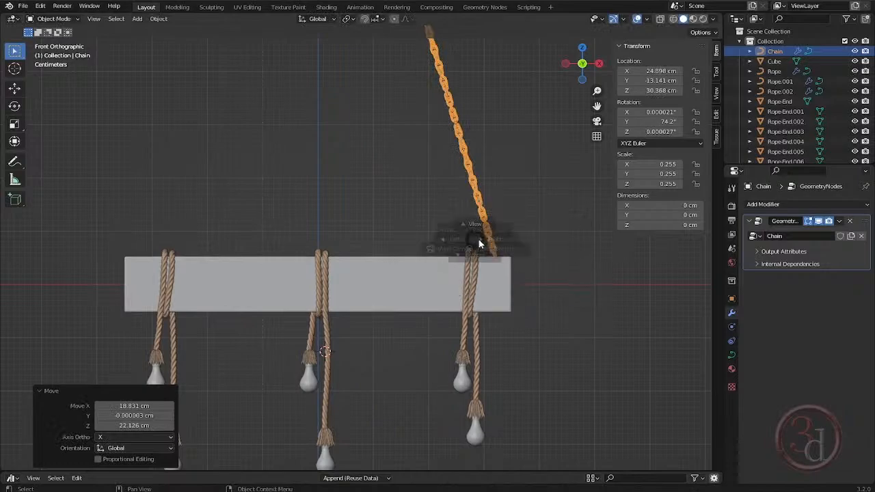
click(553, 248)
scroll(73, 251, up, 5)
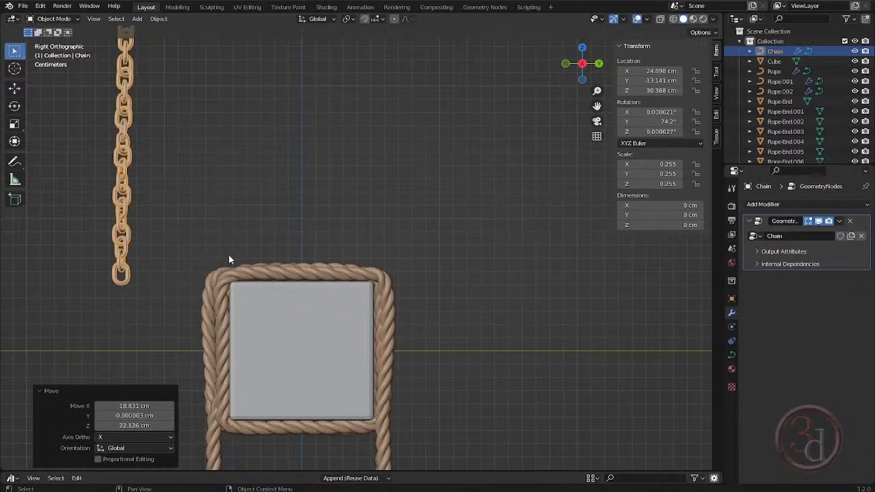
key(g)
key(y)
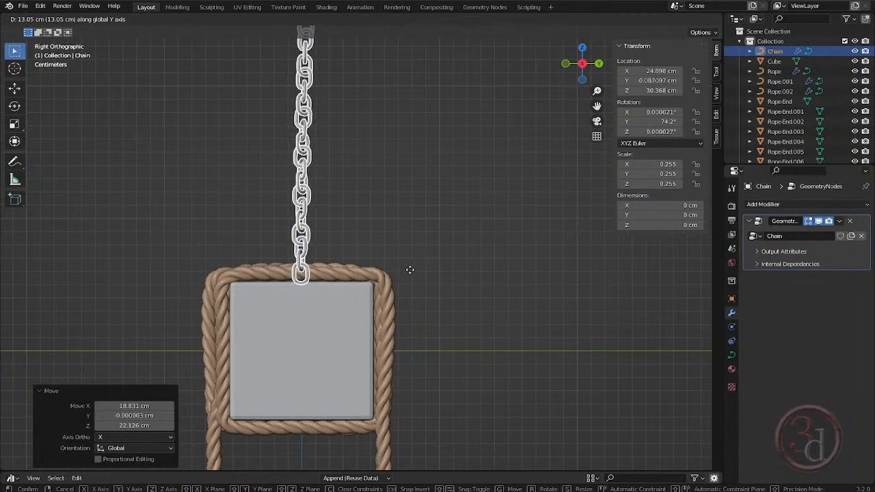
click(410, 268)
scroll(354, 322, down, 3)
middle_drag(354, 322, 418, 261)
click(461, 315)
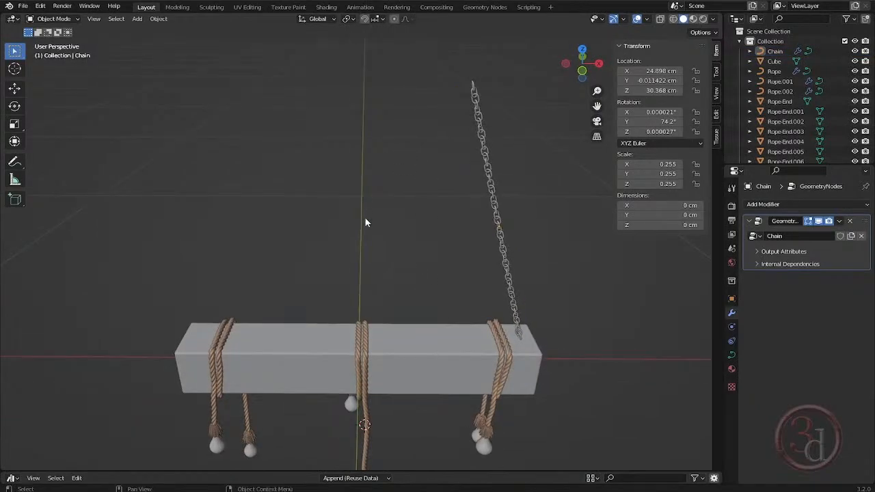
middle_drag(366, 223, 406, 339)
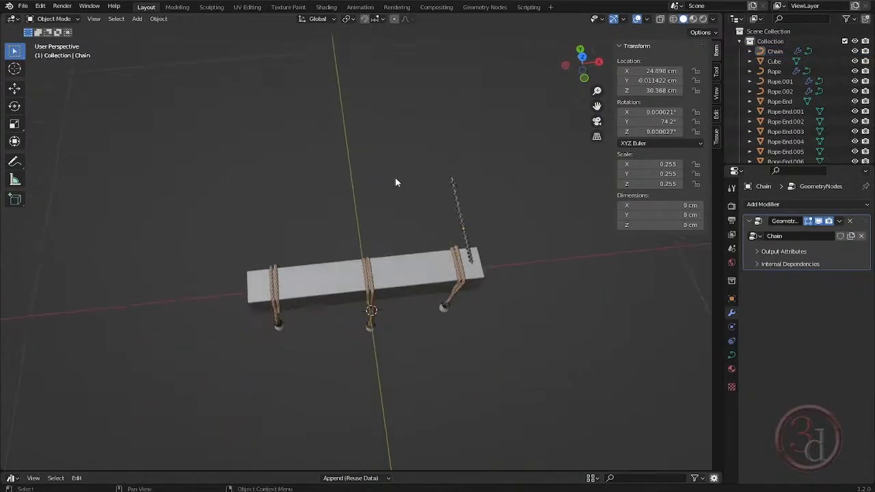
- Add a mesh circle in top view and scale it down uniformly to 0.064
key(grave)
click(400, 162)
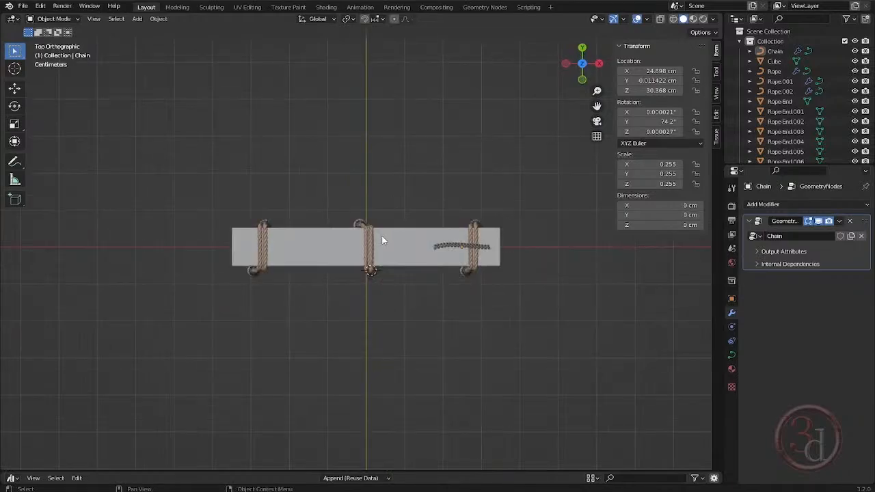
key(shift+a)
mouse_move(381, 235)
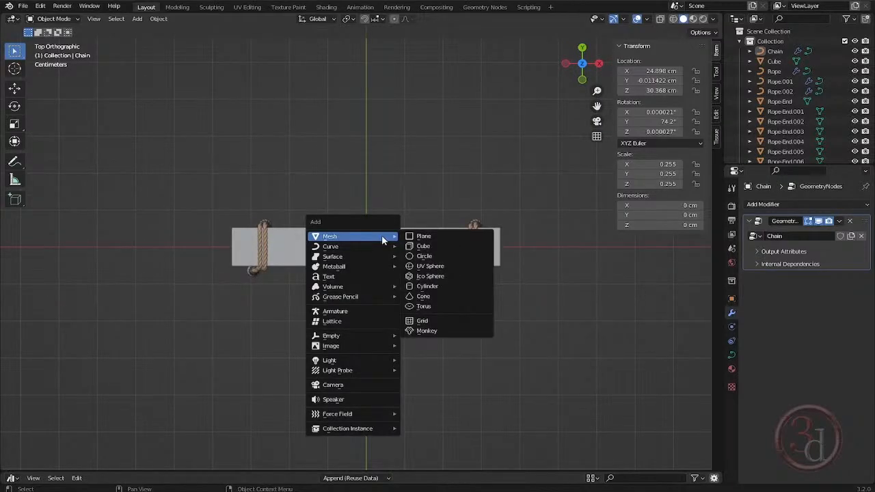
click(430, 259)
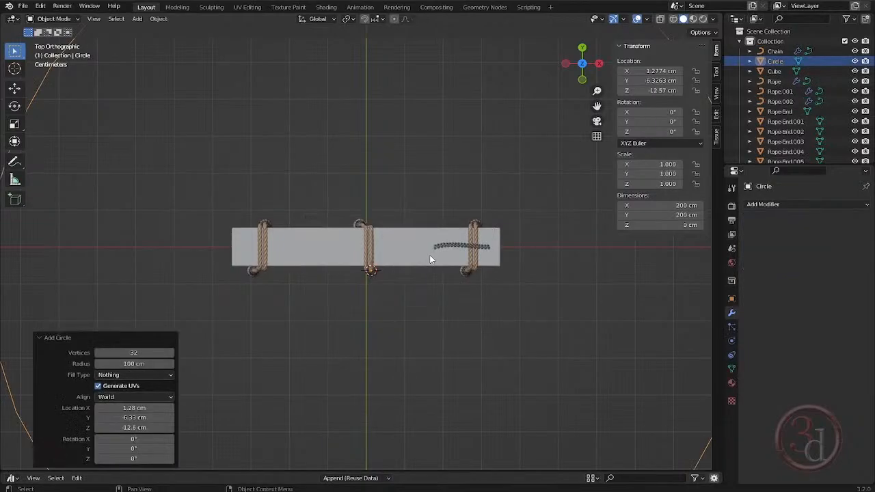
key(s)
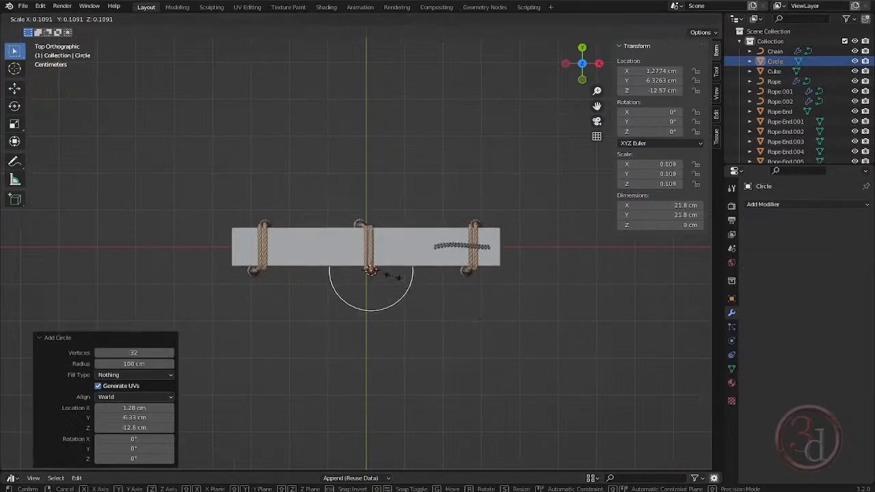
click(390, 276)
- Raise the circle 68.603 cm along Z in front view and set its X location to 0 cm
key(grave)
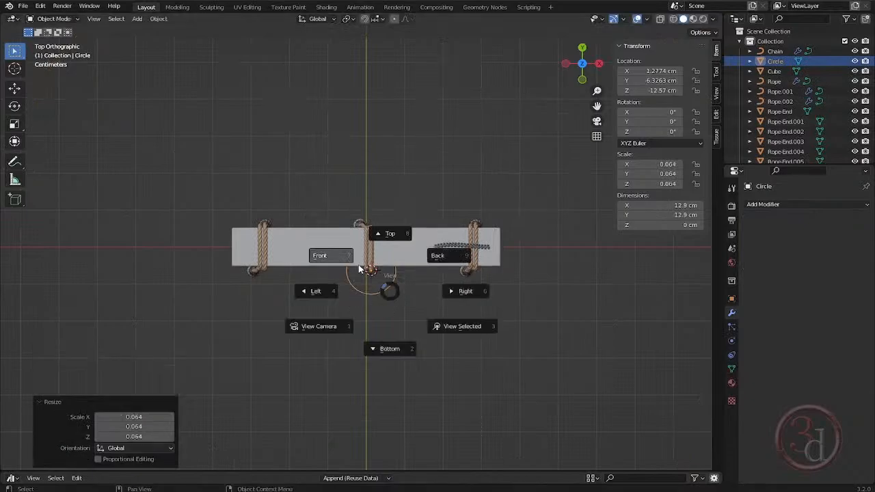
click(359, 267)
key(g)
key(z)
click(362, 41)
- Fill the circle with a face and extrude it 2.121 cm downward along Z into a thin disc
scroll(329, 261, up, 2)
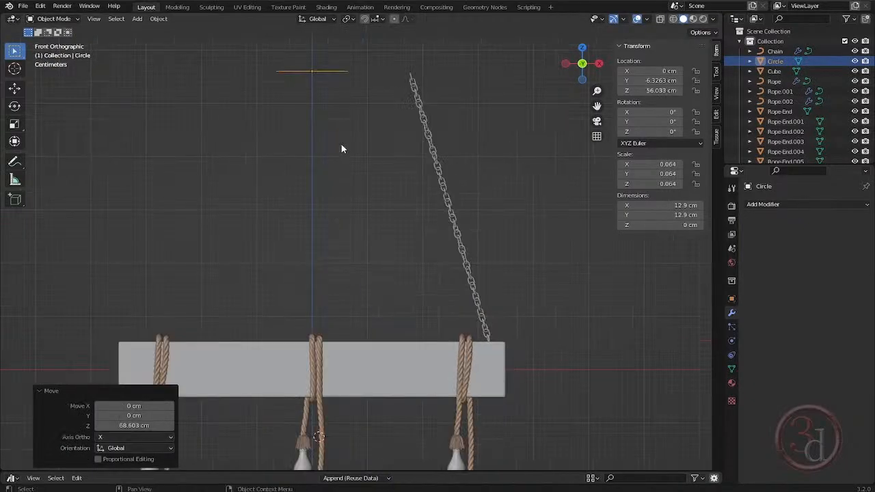
shift+middle_drag(341, 145, 355, 182)
key(Tab)
scroll(343, 198, up, 3)
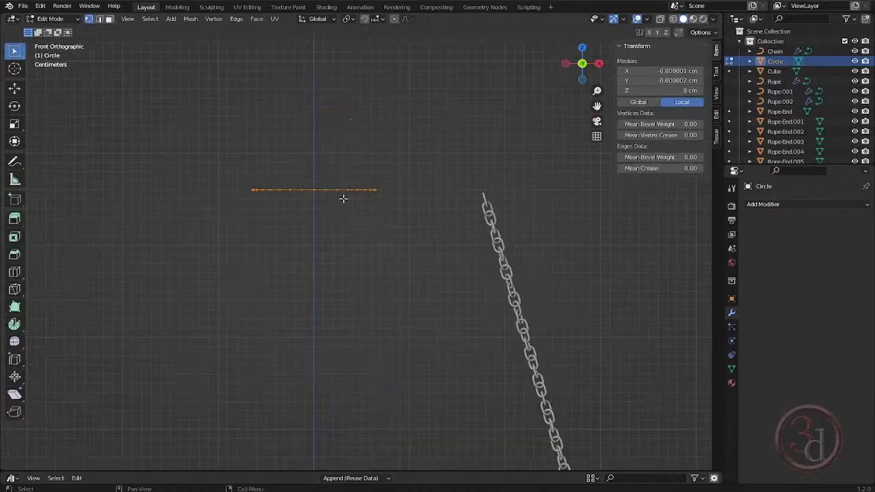
middle_drag(343, 198, 353, 240)
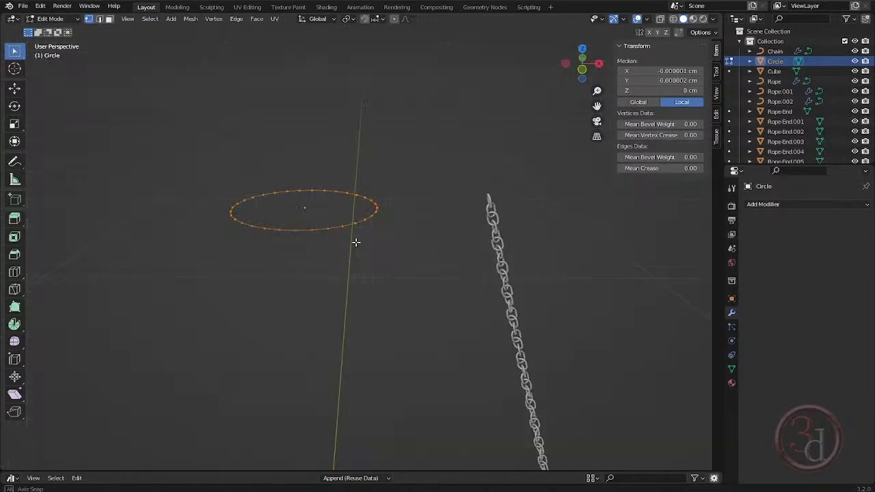
key(f)
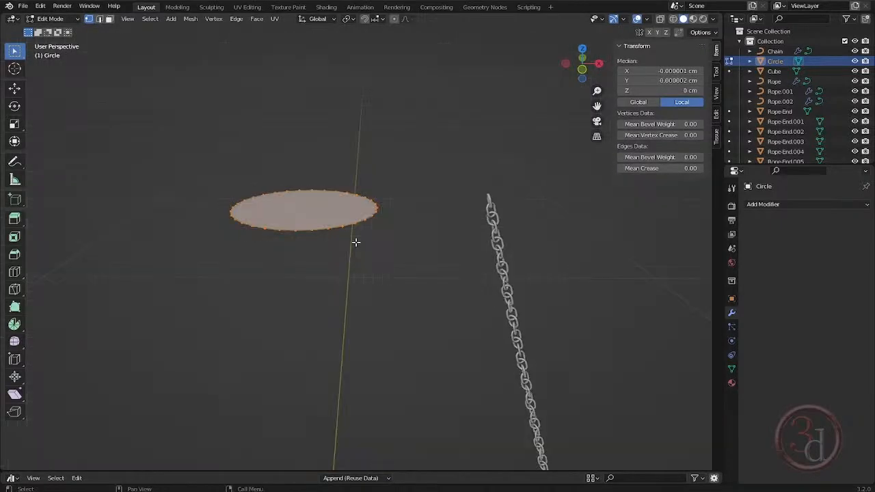
key(e)
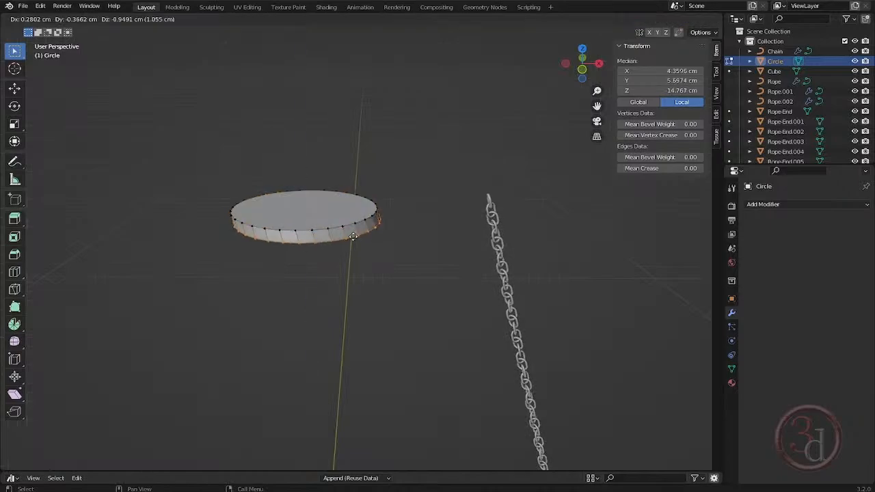
key(z)
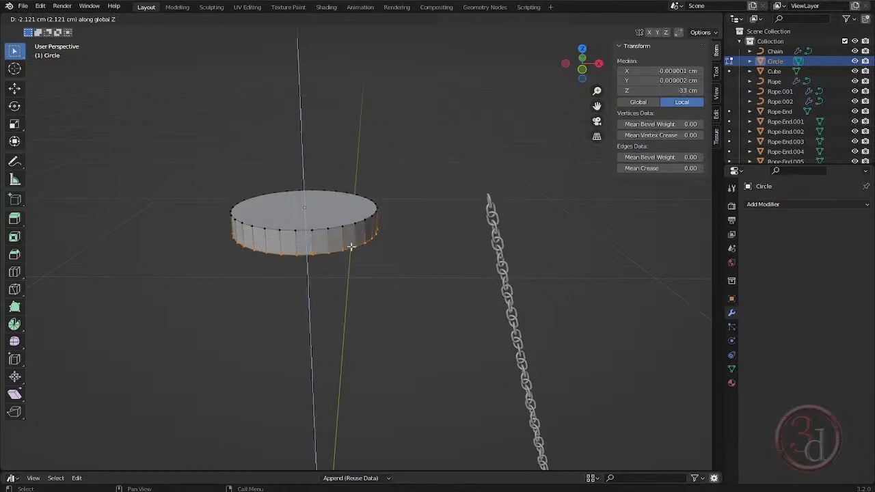
click(350, 247)
key(Tab)
- Edit the chain's curve and snap the 3D cursor to its lower end control point on the beam
middle_drag(371, 250, 328, 178)
key(grave)
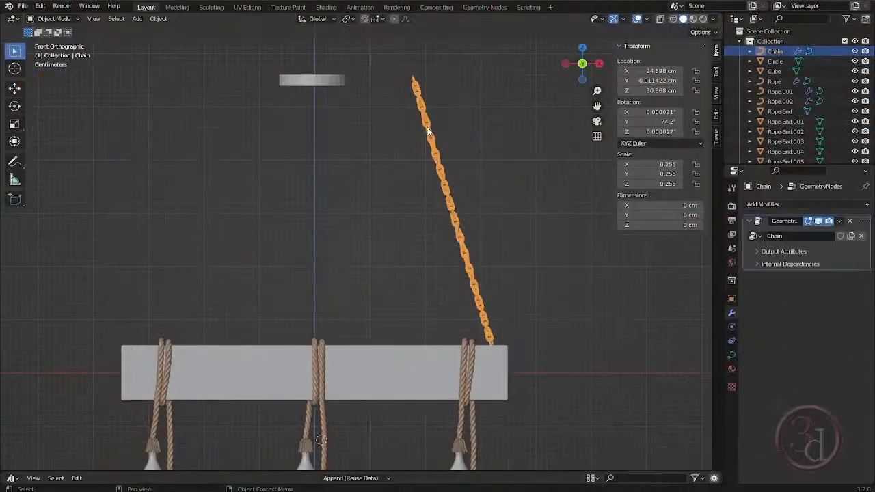
key(Tab)
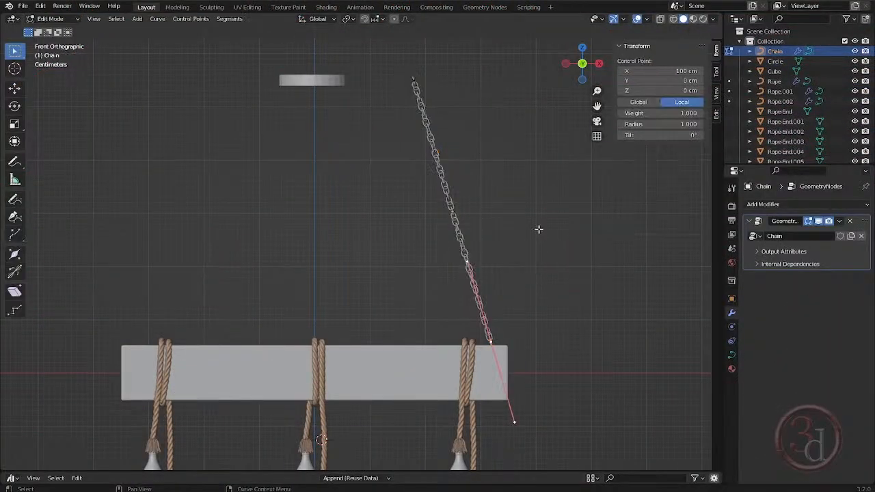
scroll(471, 315, up, 4)
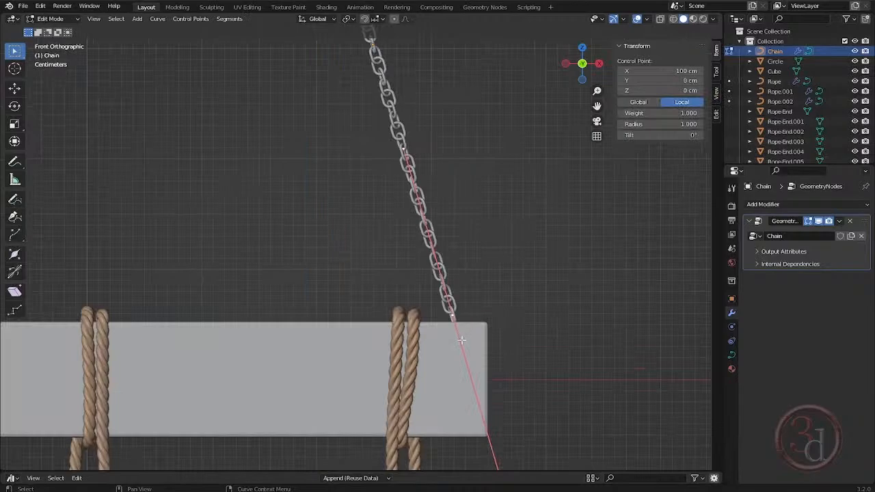
scroll(469, 320, down, 5)
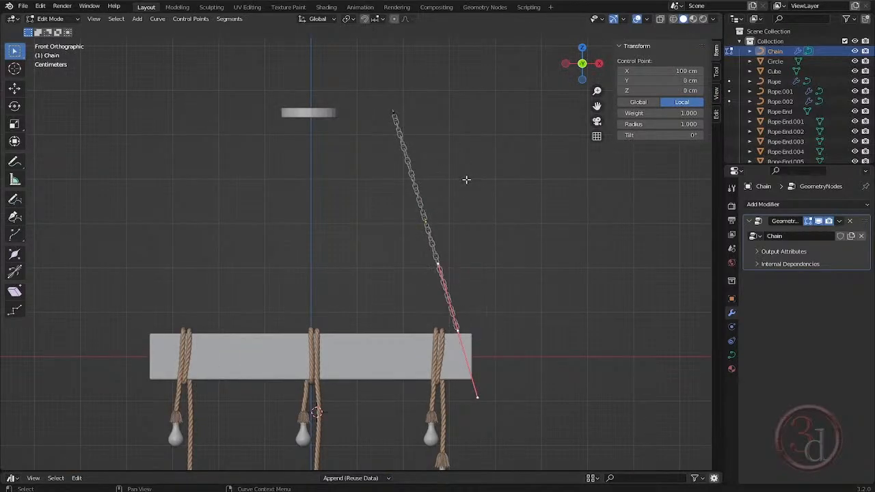
scroll(465, 180, up, 2)
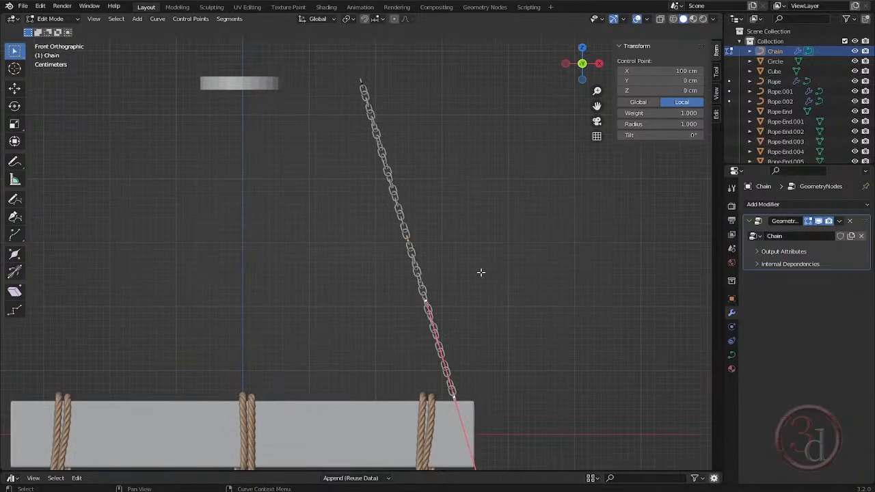
middle_drag(481, 272, 439, 280)
shift+middle_drag(465, 372, 478, 227)
scroll(479, 237, down, 2)
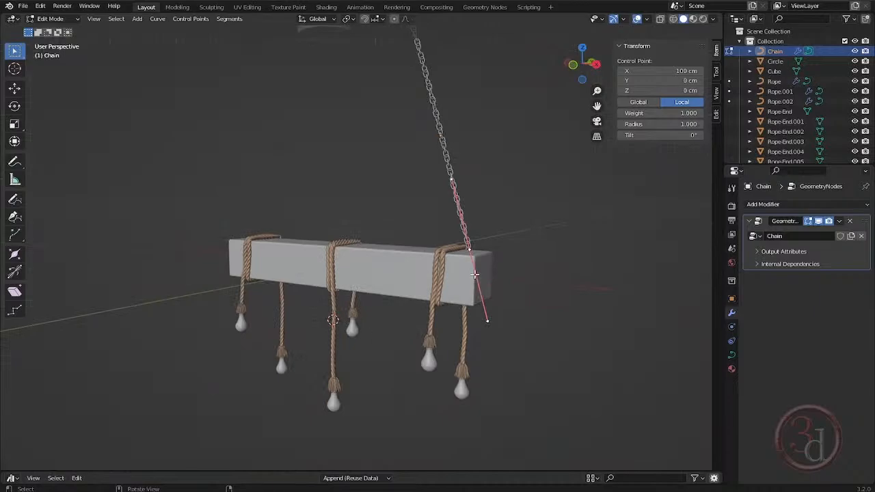
middle_drag(325, 325, 514, 270)
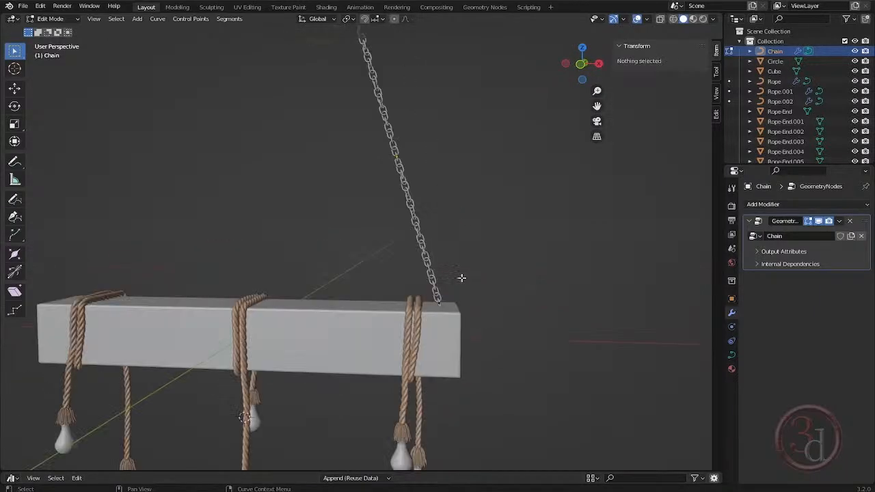
click(461, 278)
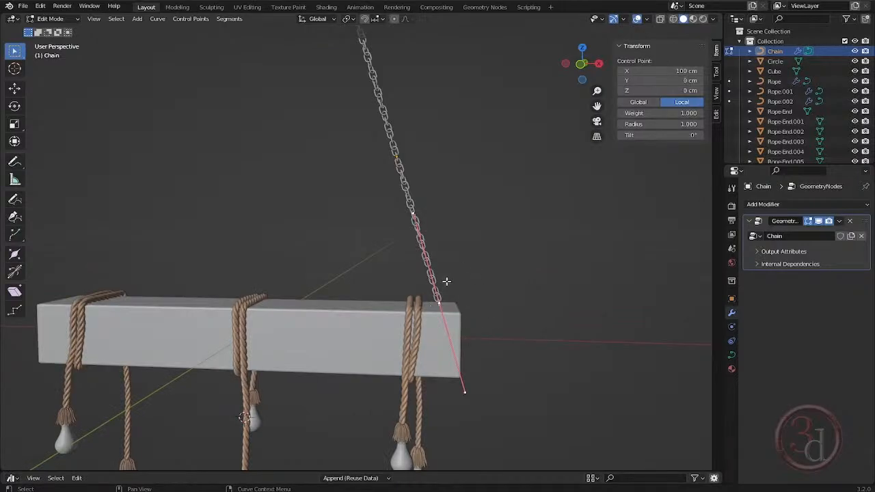
shift+middle_drag(475, 285, 465, 289)
drag(465, 283, 428, 314)
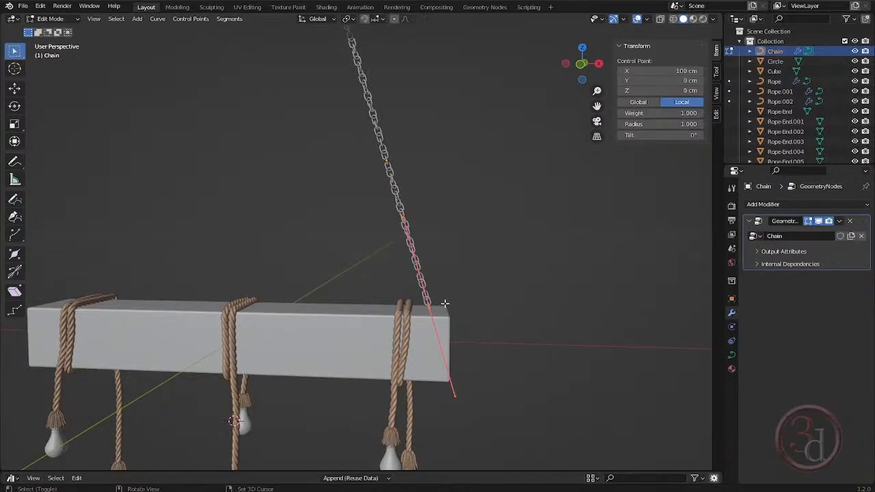
key(shift+s)
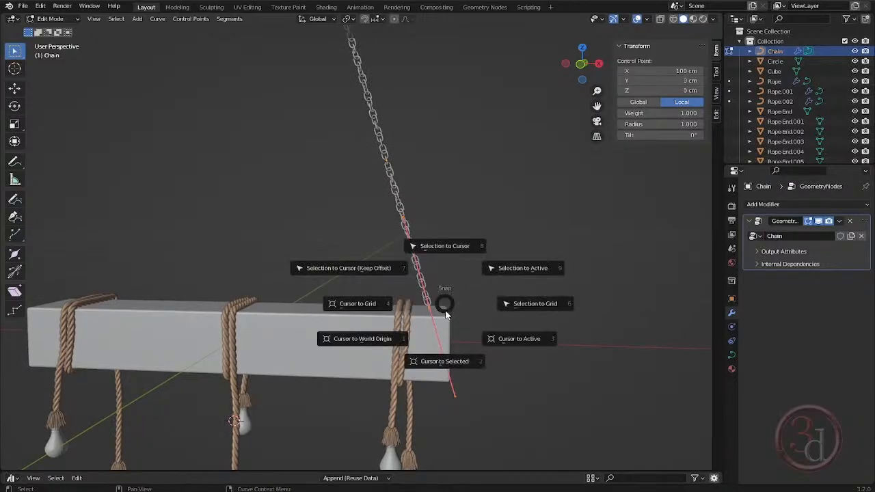
click(445, 314)
key(Tab)
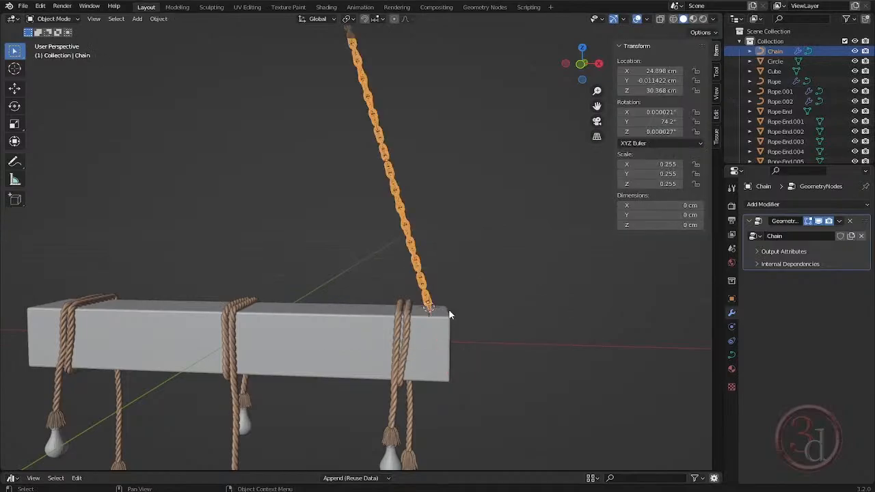
- Set the chain's origin to the 3D cursor
click(406, 209)
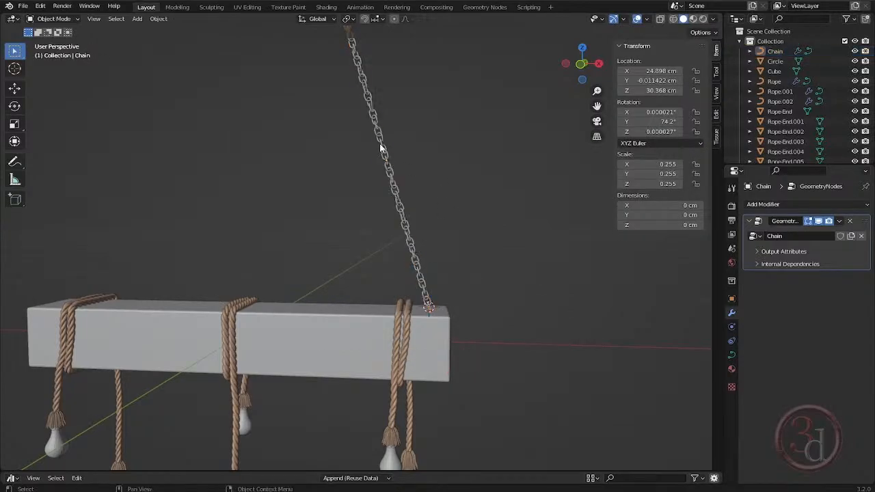
click(383, 149)
right_click(381, 144)
mouse_move(380, 145)
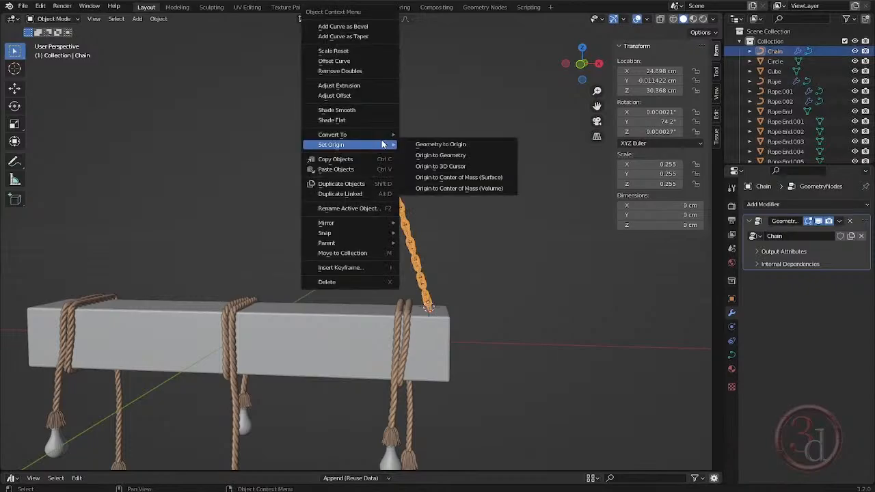
click(438, 166)
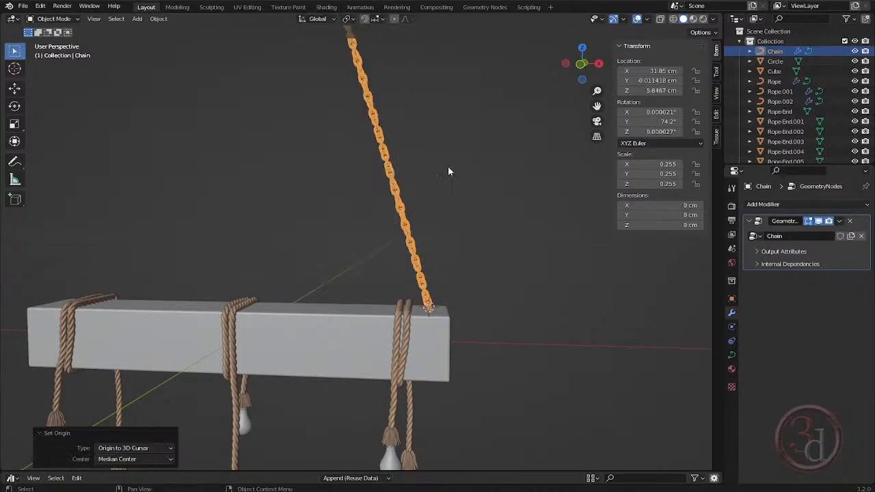
- Rotate the chain by -13.8° in front view about its lower end so it leans toward the disc
shift+middle_drag(460, 217, 483, 274)
key(grave)
key(Escape)
key(KP_1)
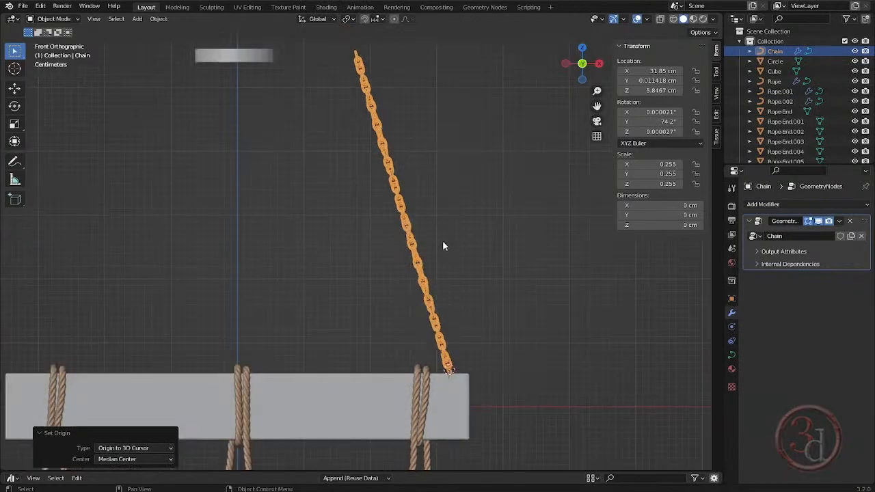
key(r)
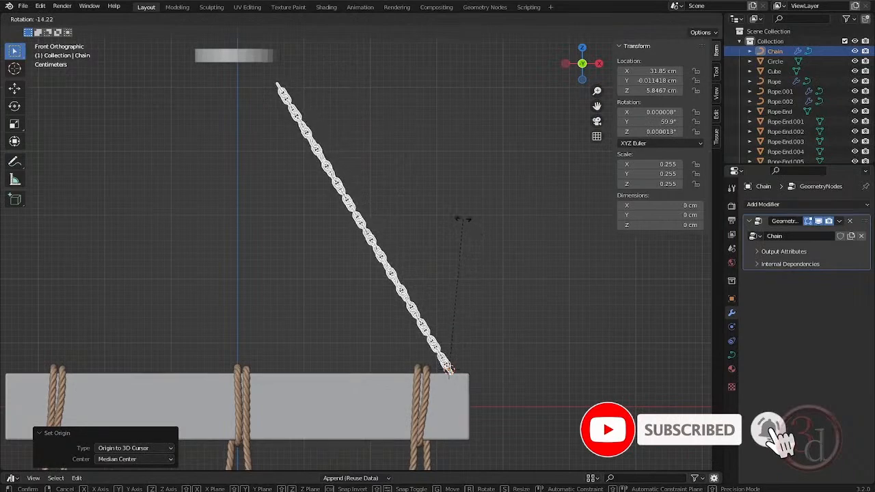
click(463, 223)
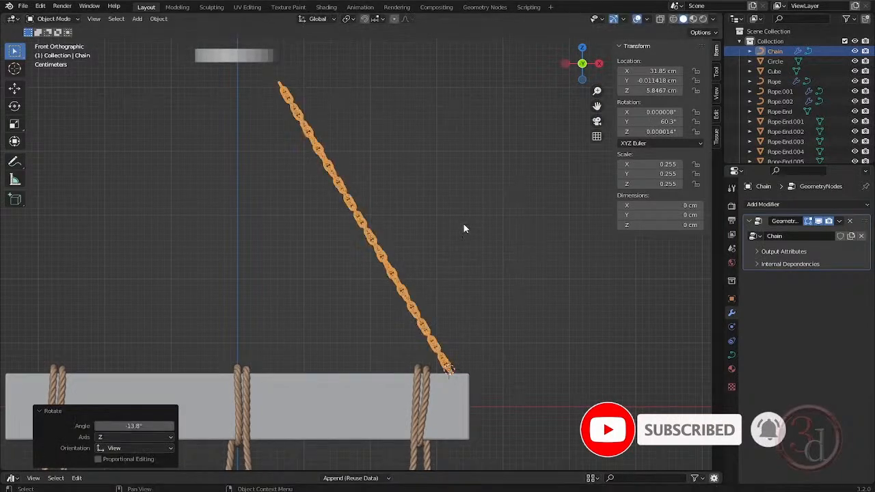
- Move the chain curve's upper end point -4.786 cm along X and 5.414 cm along Z onto the disc
key(Tab)
shift+middle_drag(383, 156, 413, 205)
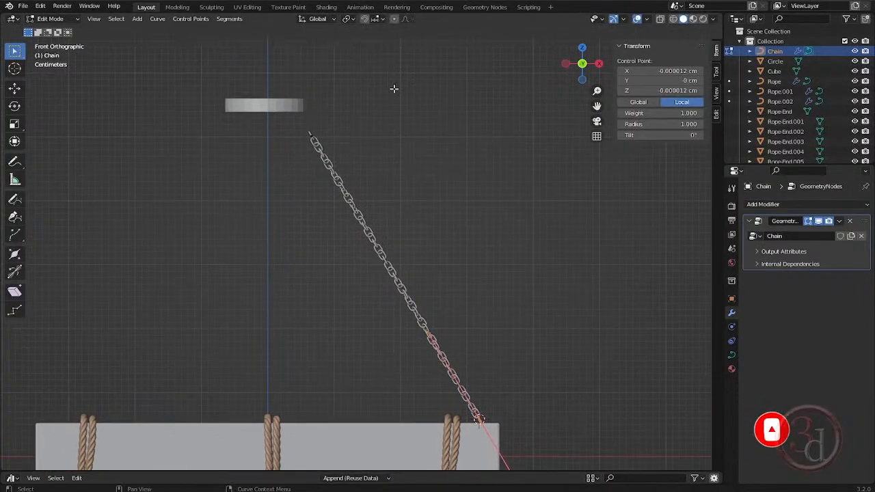
drag(375, 67, 239, 181)
shift+middle_drag(395, 162, 413, 183)
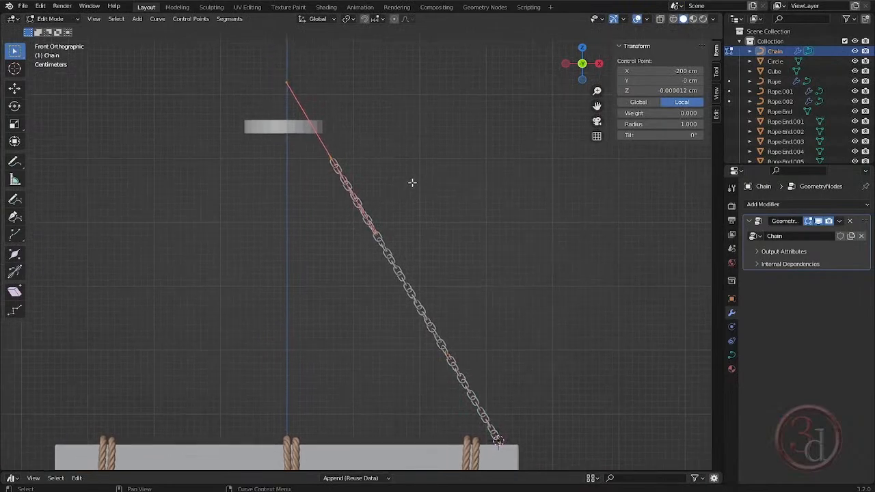
key(g)
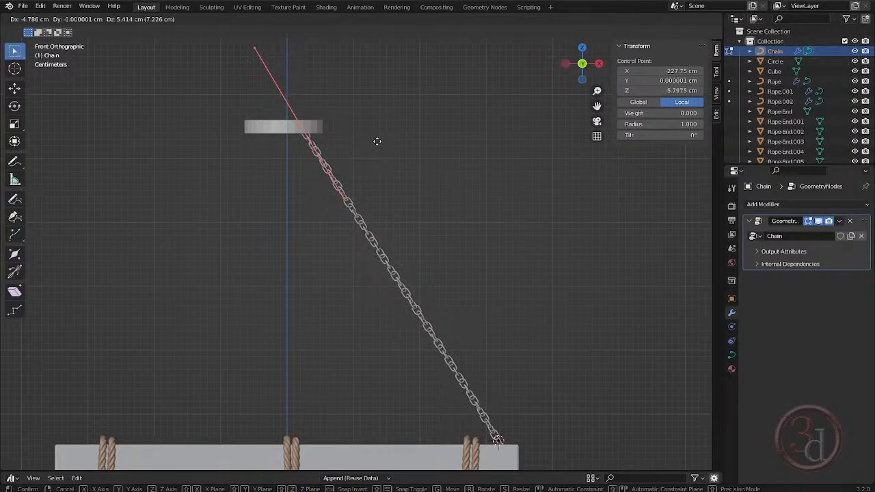
click(377, 140)
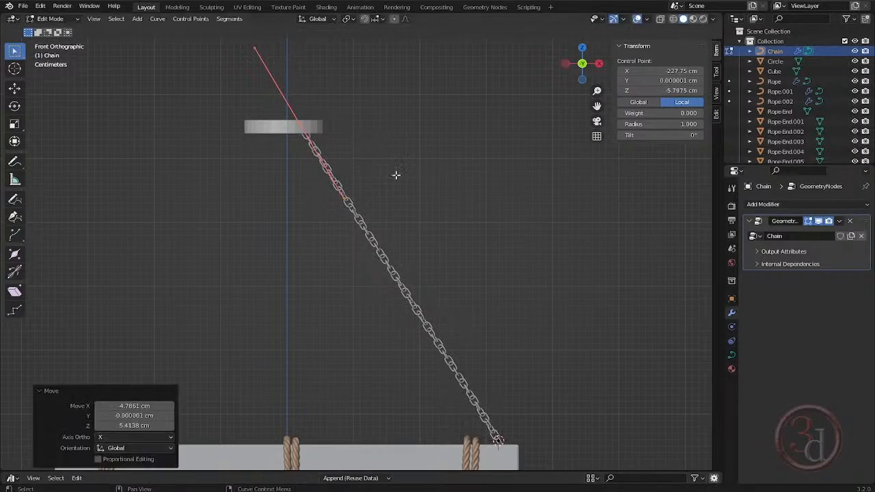
key(Tab)
- Centre the round disc over the beam by setting its Y location to 0 cm
scroll(396, 175, down, 3)
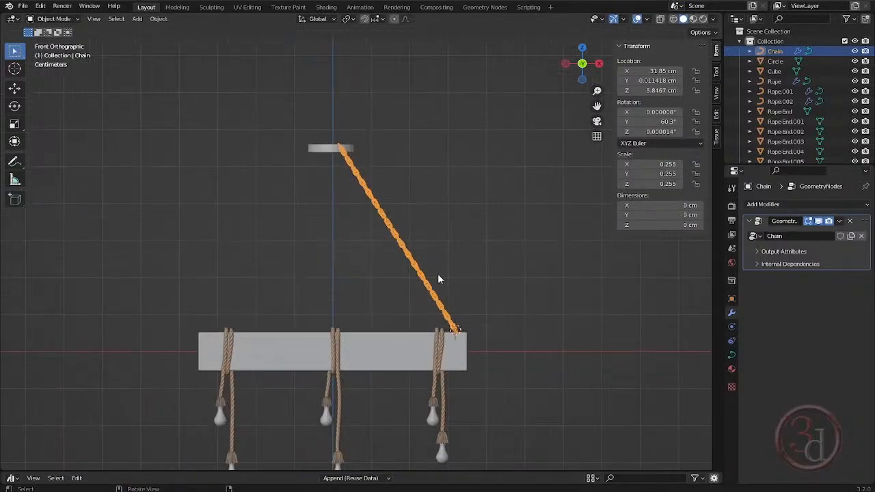
middle_drag(440, 277, 316, 331)
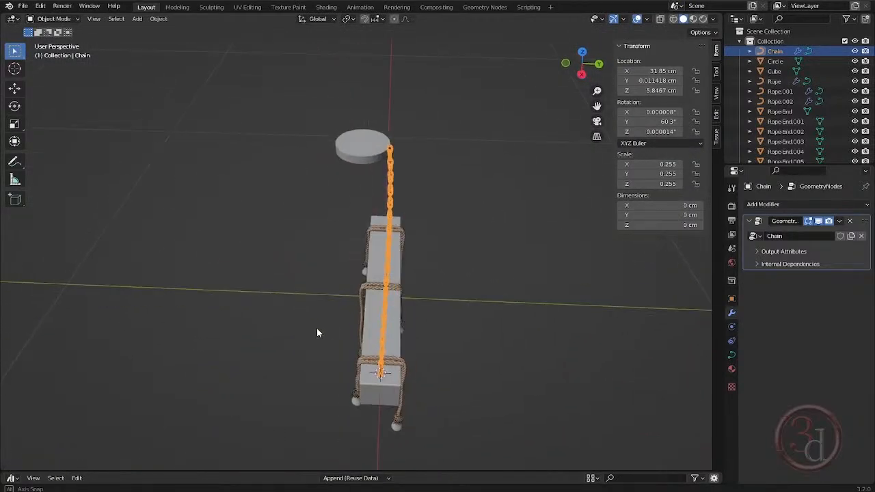
click(361, 163)
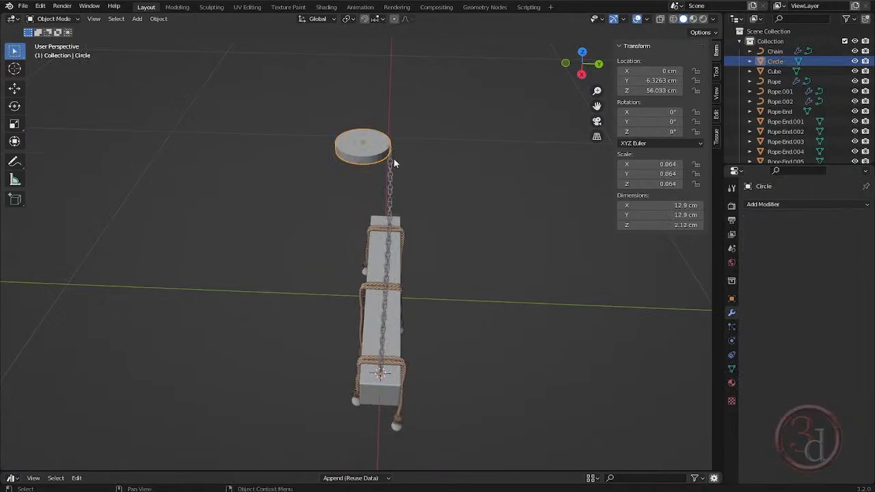
key(KP_7)
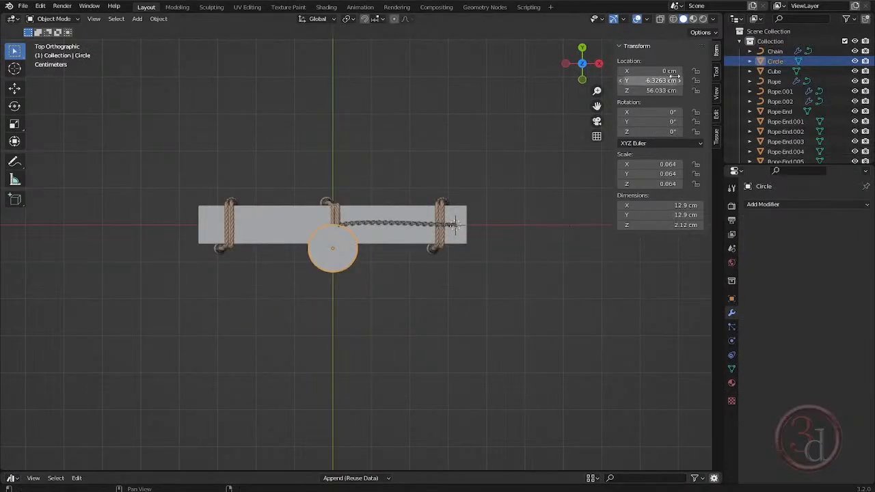
text(0)
key(Return)
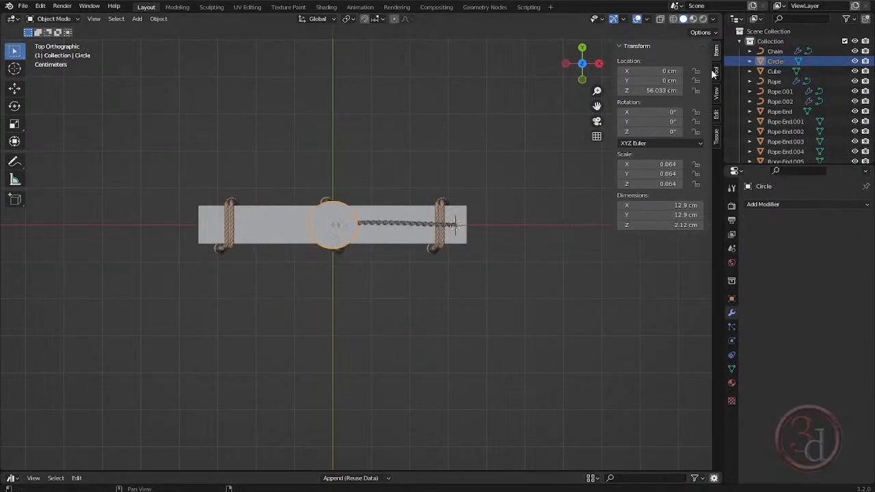
- Duplicate the slanted chain and move the copy -60.096 cm along X to the opposite end of the beam
middle_drag(437, 206, 419, 249)
click(419, 225)
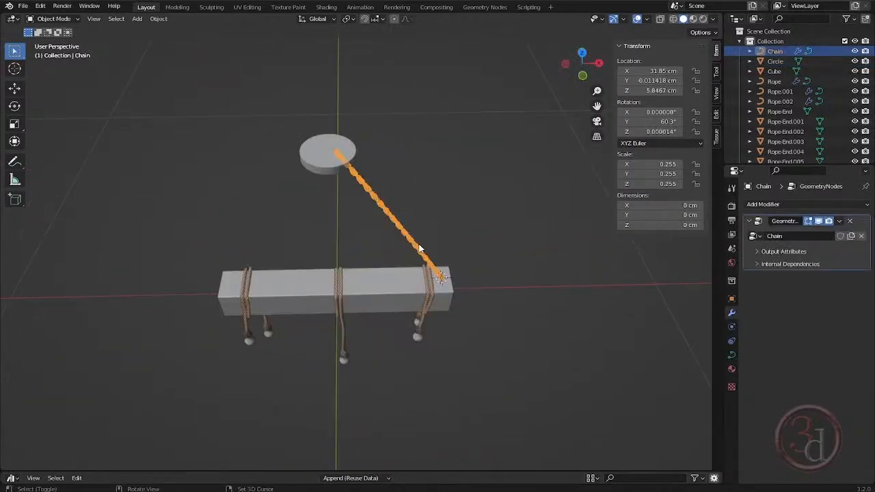
key(shift+d)
right_click(394, 258)
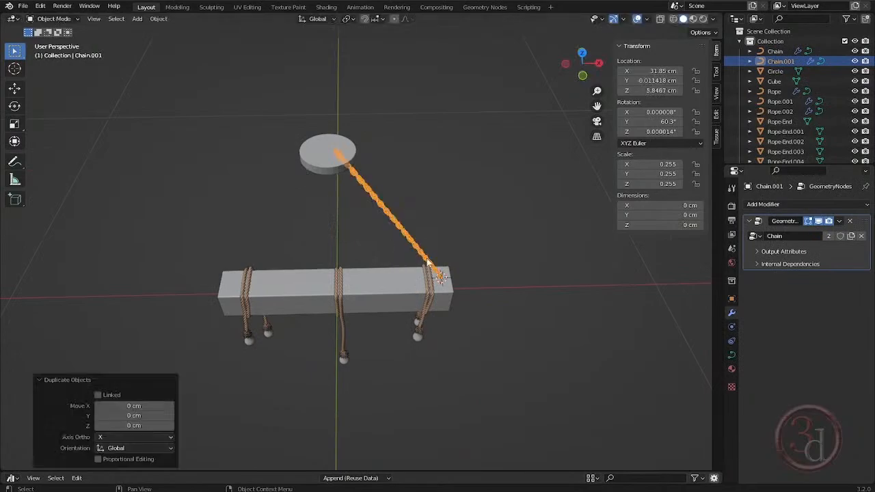
key(g)
key(x)
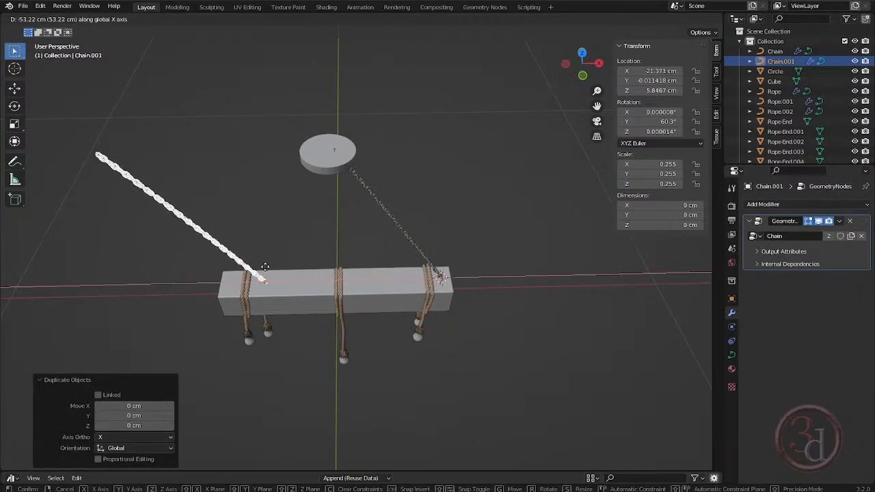
click(243, 269)
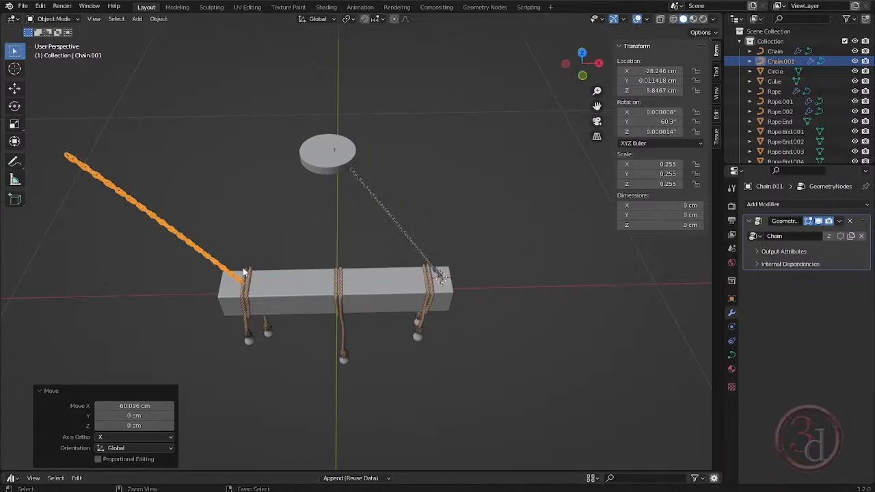
- Mirror the duplicated chain across the global X axis so it leans toward the disc
key(ctrl+m)
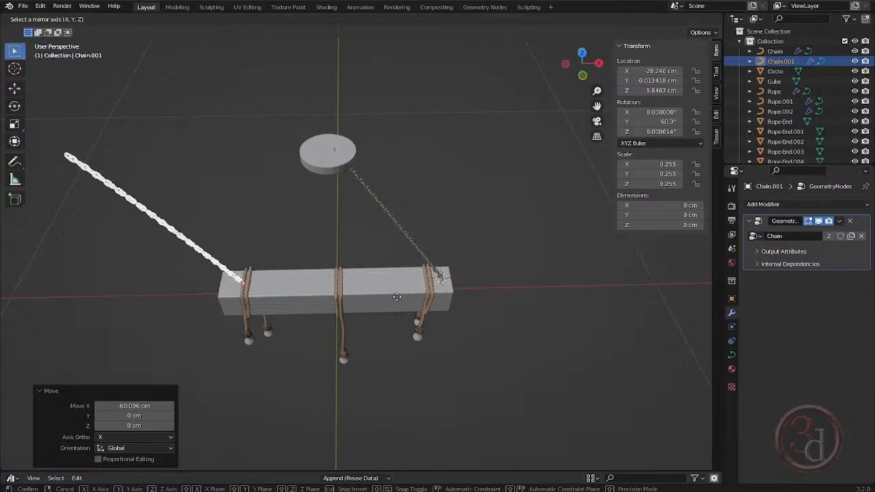
key(x)
click(379, 260)
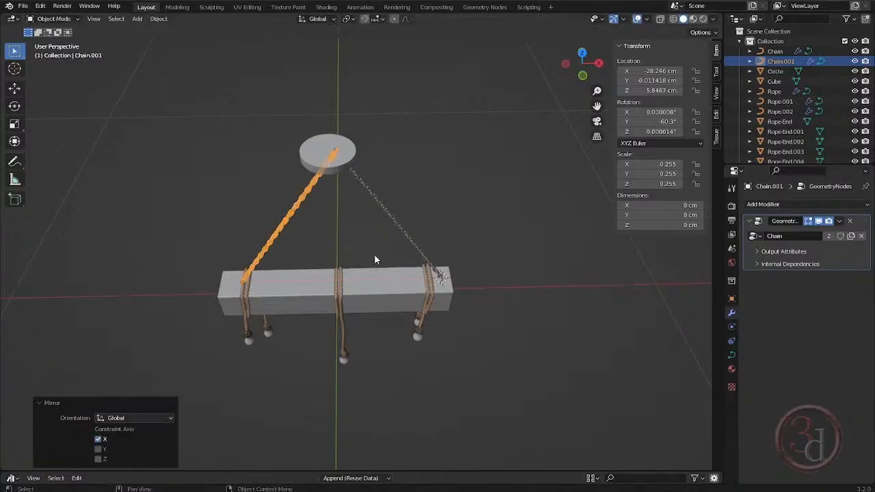
- Move the mirrored chain -3.796 cm along X in front view to match the original chain's placement on the beam
key(grave)
click(284, 231)
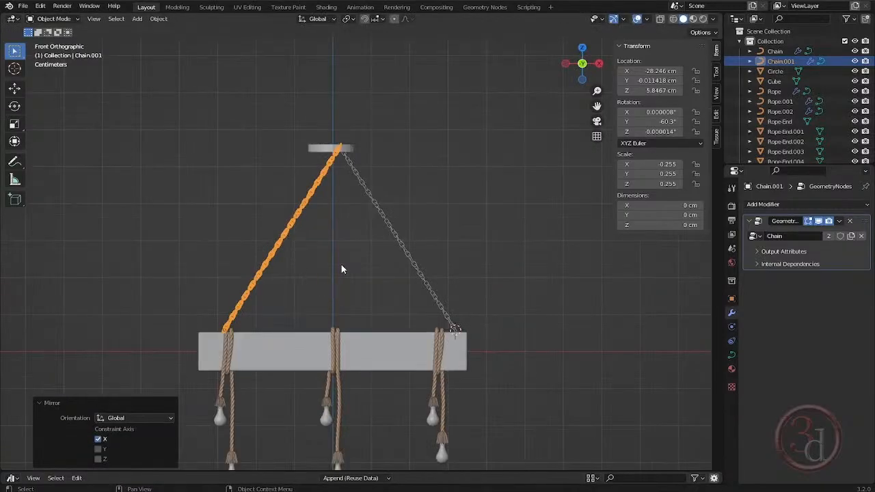
key(g)
key(x)
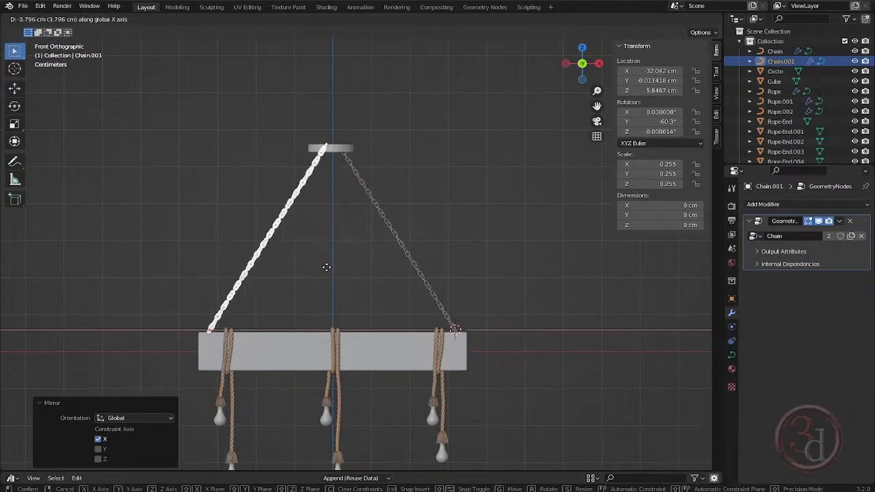
click(327, 267)
- Move the mirrored chain curve's upper end point about -0.73 cm along X and -1.30 cm along Z so the chain ends inside the disc
scroll(321, 162, up, 10)
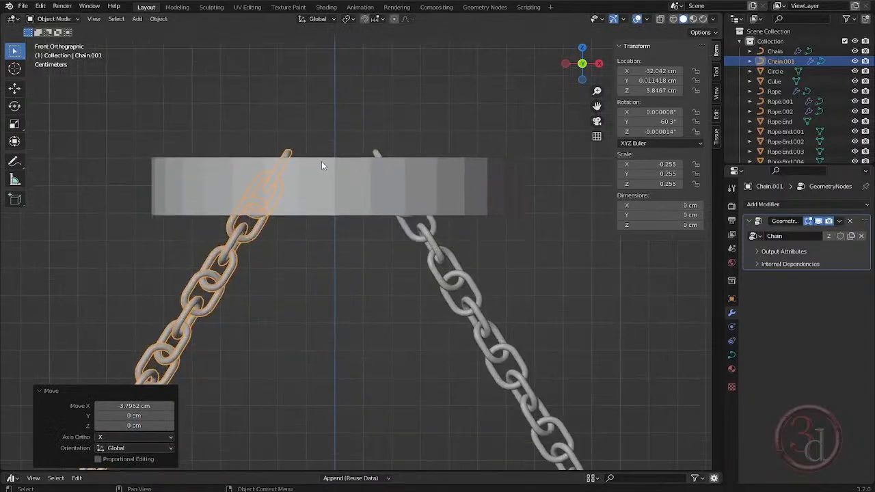
key(Tab)
click(250, 100)
drag(249, 99, 280, 137)
key(g)
key(x)
key(x)
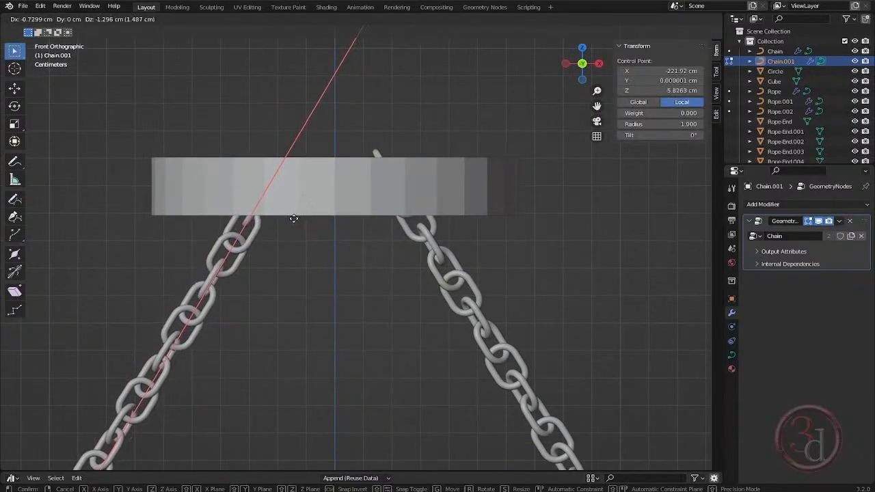
click(309, 207)
key(Tab)
- Move the original chain curve's upper end point about 0.40 cm along X and -0.97 cm along Z into the disc, and deselect the chain
click(410, 185)
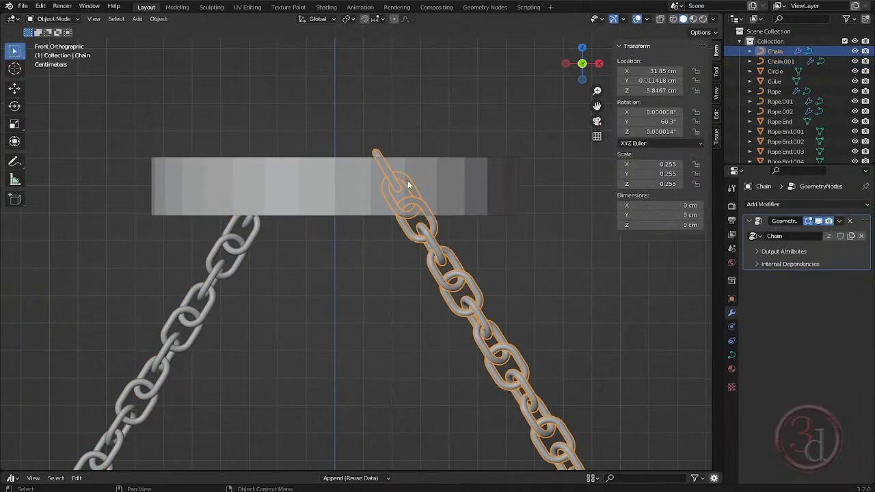
key(Tab)
key(g)
key(x)
key(x)
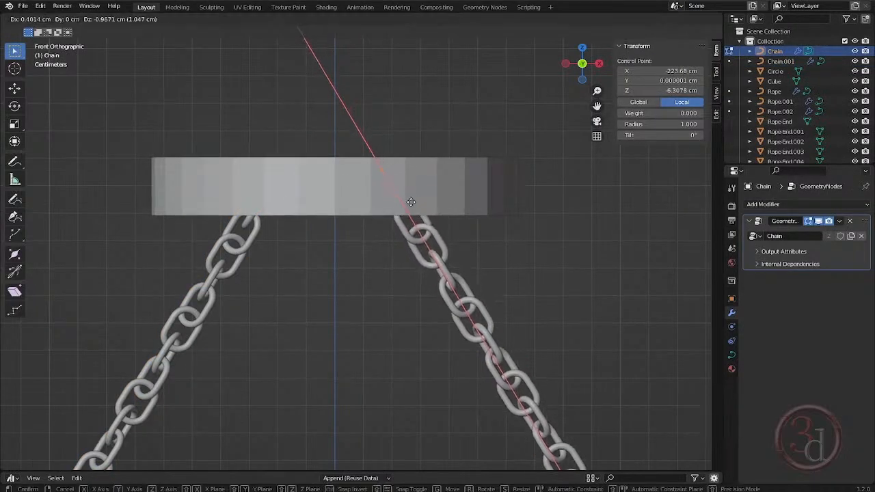
click(413, 203)
mouse_move(445, 240)
middle_down()
mouse_move(447, 223)
mouse_move(451, 244)
middle_up()
key(Tab)
click(514, 145)
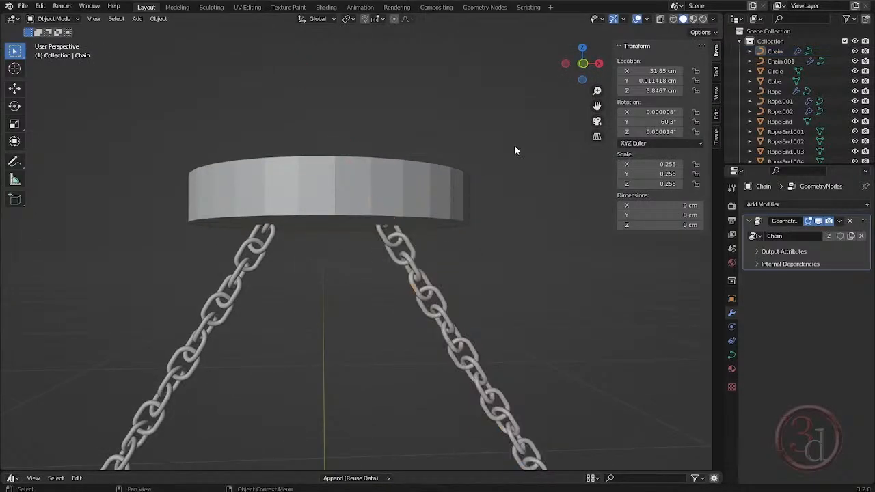
scroll(372, 113, down, 7)
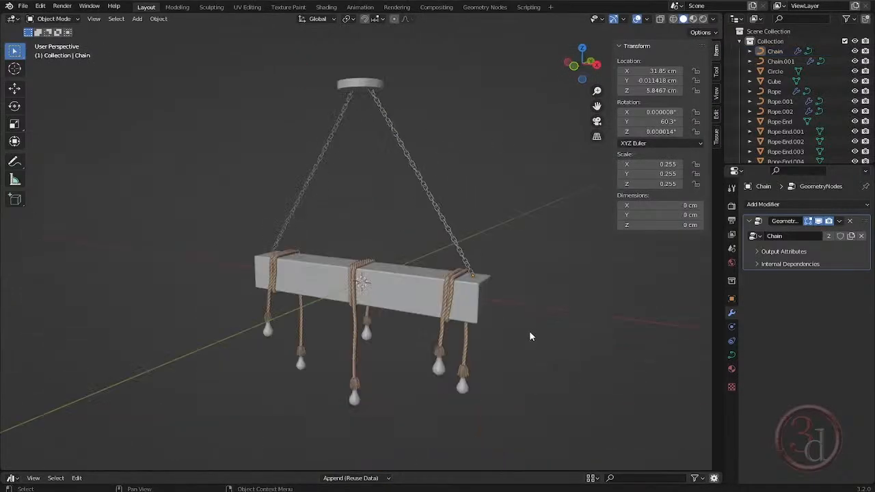
middle_drag(531, 333, 518, 291)
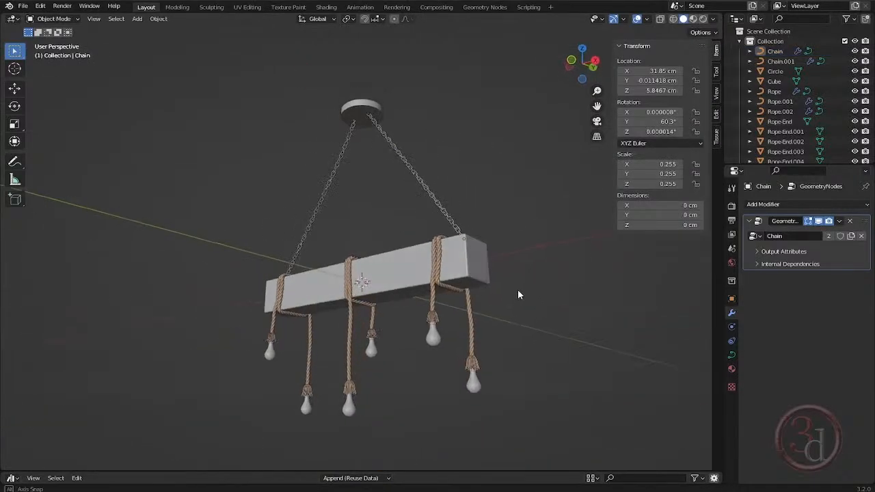
scroll(412, 312, up, 2)
middle_drag(411, 311, 554, 273)
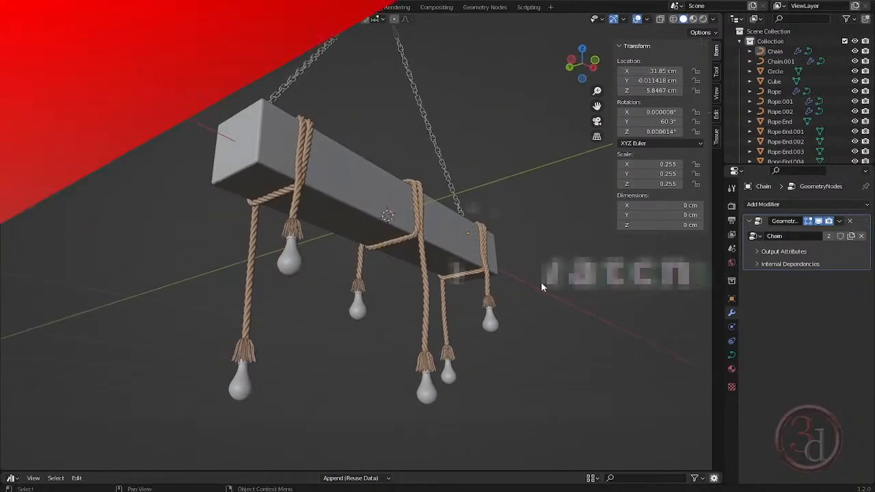
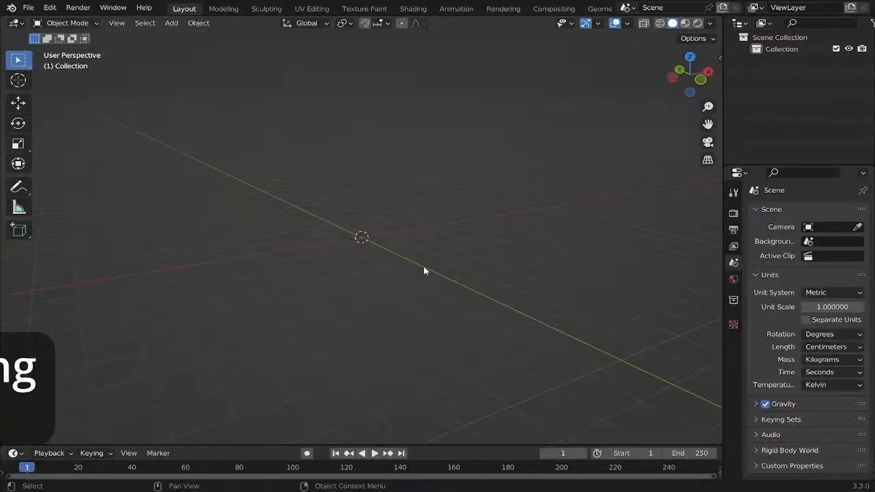
- Add the bus side picture as a reference image aligned to the front view, and deselect it
key(grave)
click(387, 239)
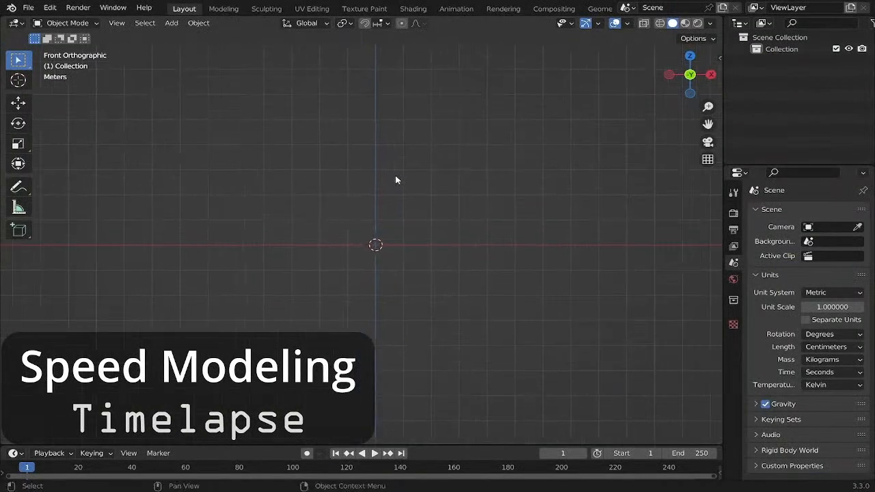
key(shift+a)
mouse_move(373, 312)
click(455, 304)
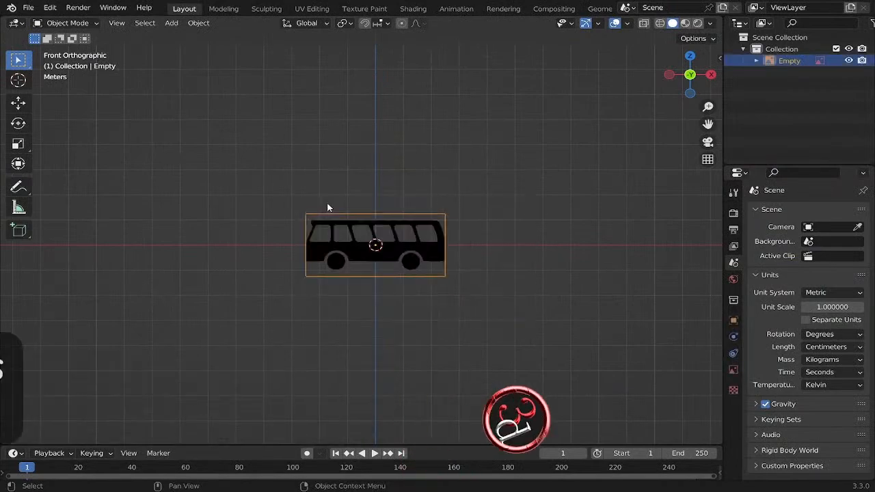
scroll(375, 269, up, 6)
middle_drag(352, 282, 339, 265)
key(grave)
click(306, 249)
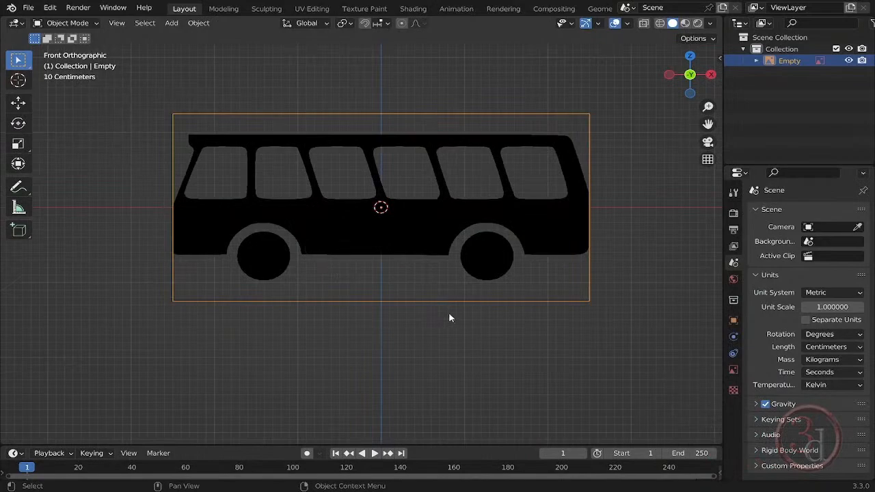
click(456, 315)
- Load Bus front.png as a second reference image aligned to the left view
key(grave)
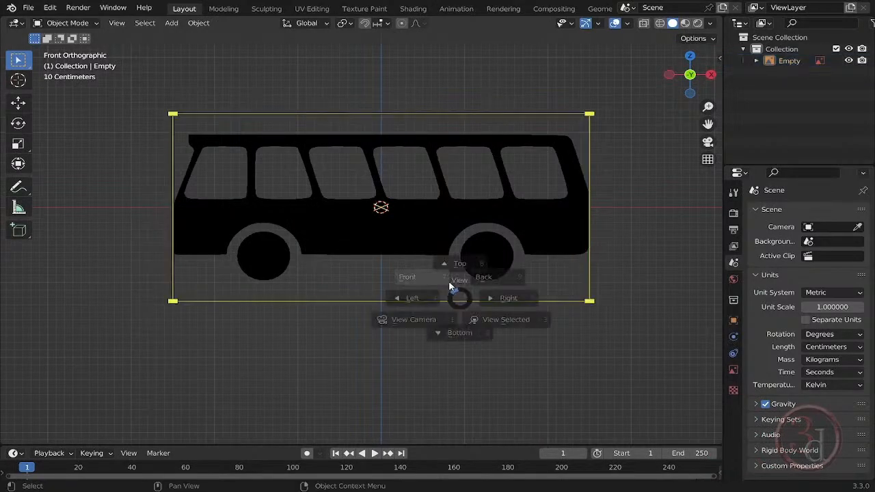
click(377, 288)
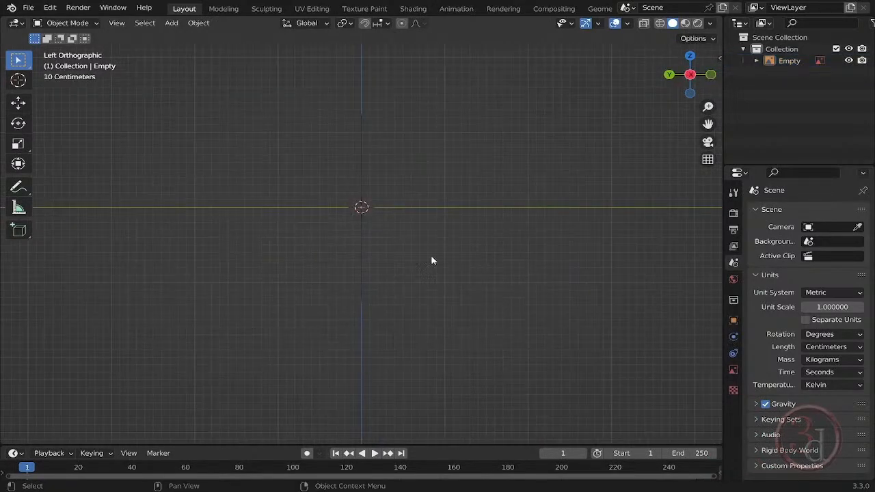
key(shift+a)
mouse_move(432, 257)
click(504, 257)
click(292, 130)
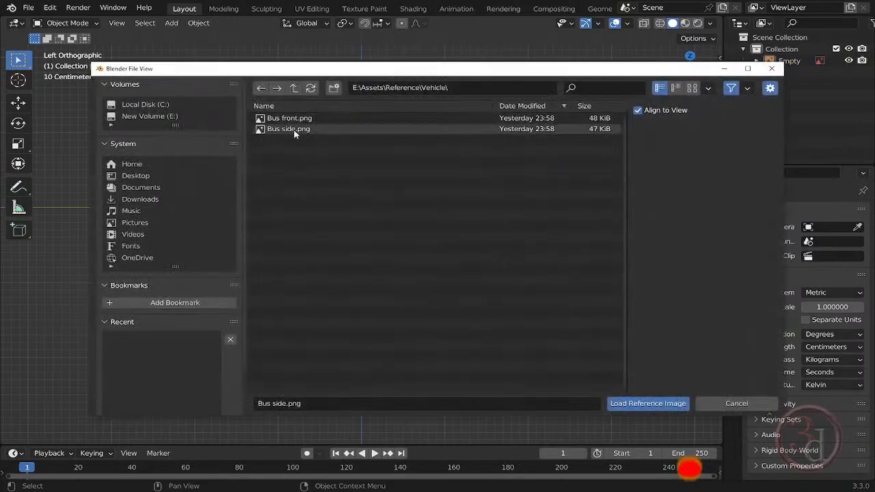
click(290, 118)
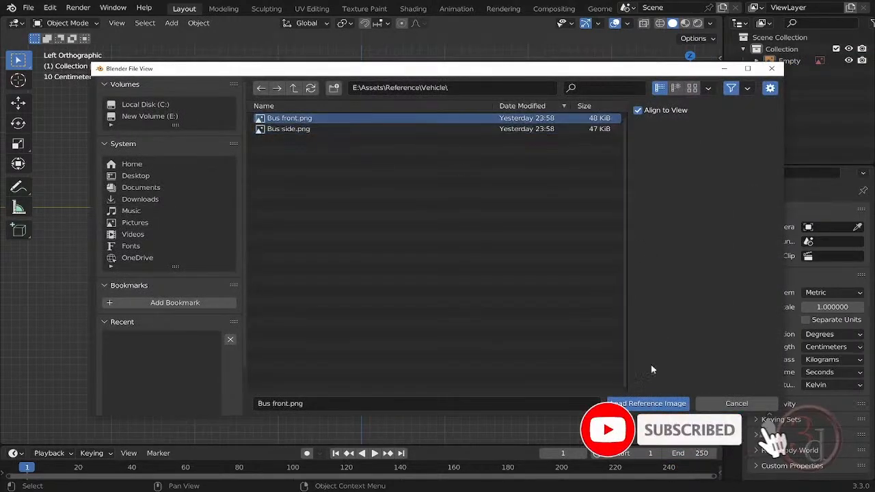
click(639, 403)
- Scale the bus front image down to match the height of the bus in the side image
middle_drag(596, 299, 561, 338)
key(s)
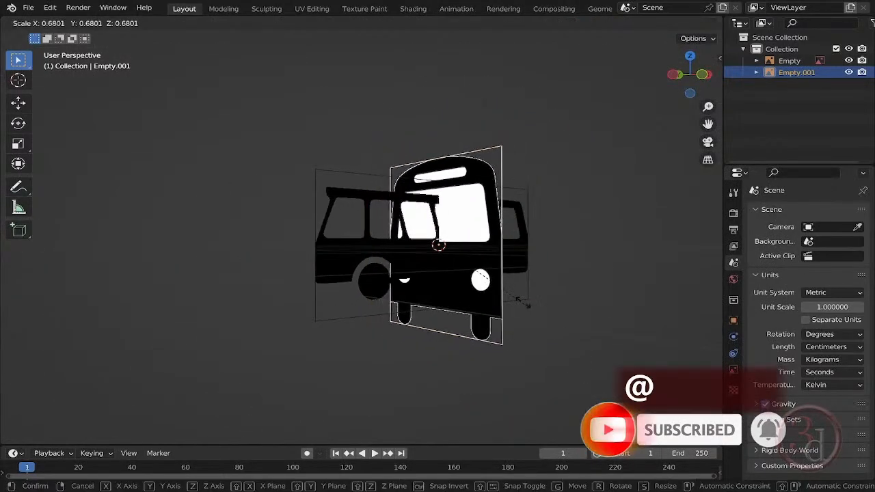
click(533, 298)
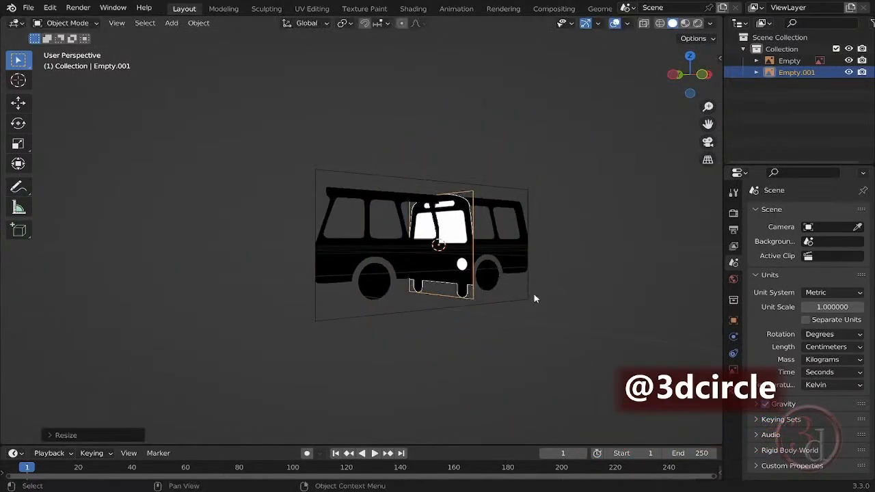
- Move the bus front image along negative X onto the side image's front wheel to compare roof and wheel heights
key(KP_1)
scroll(323, 254, up, 4)
key(g)
key(x)
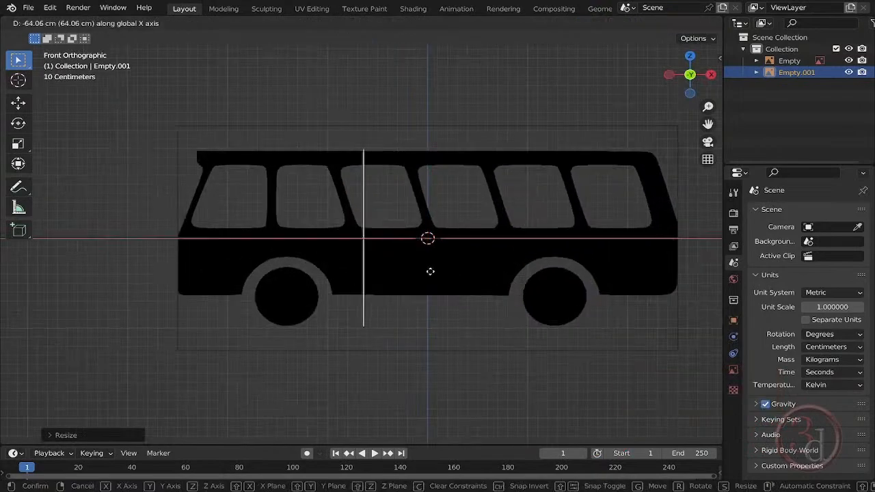
click(370, 269)
scroll(318, 282, up, 4)
scroll(527, 321, down, 7)
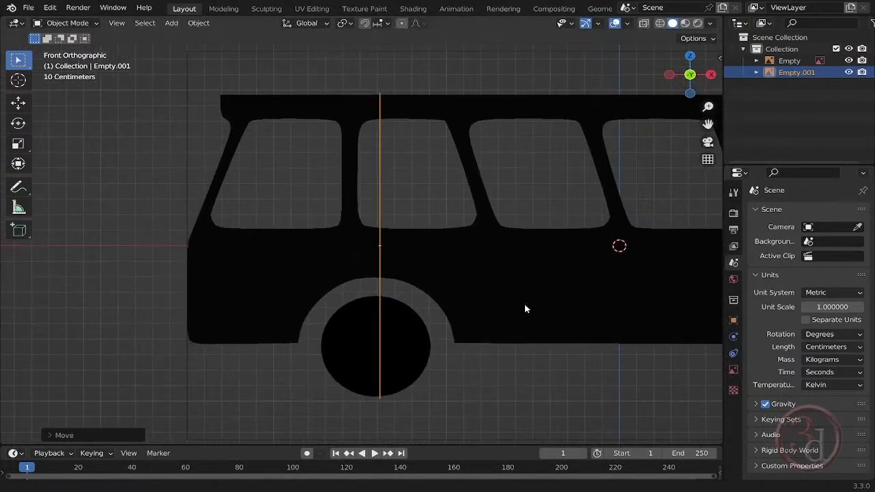
- Move the bus front image along Y in left view until its side edge meets the side image's plane
key(ctrl+KP_3)
scroll(537, 259, up, 5)
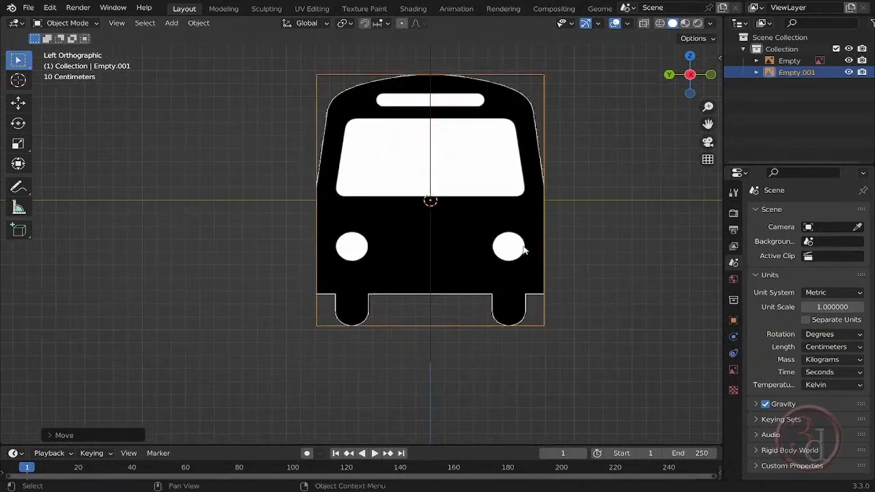
key(g)
key(y)
click(423, 239)
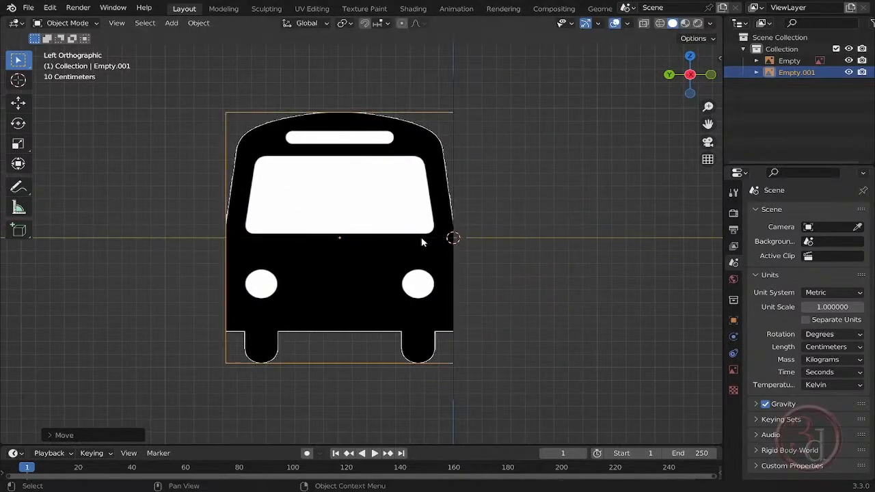
middle_drag(422, 239, 492, 263)
- Move the bus front image along negative X to the front end of the side image, and deselect it
key(KP_1)
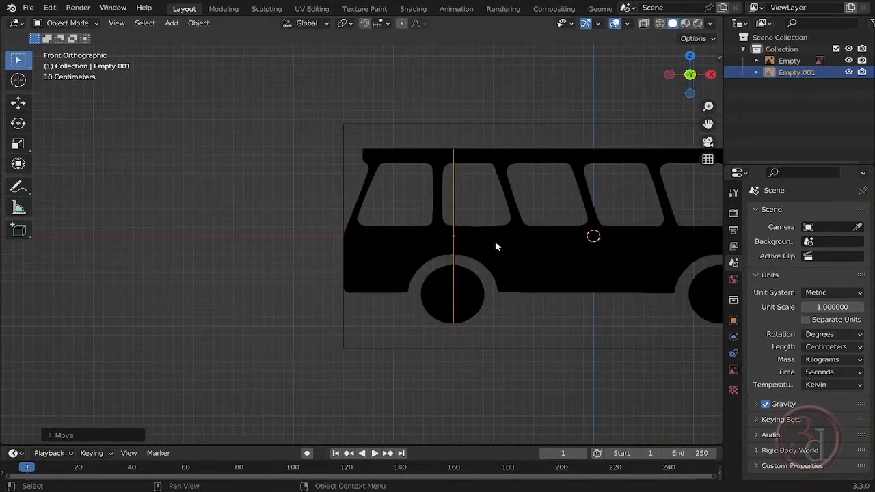
key(g)
key(x)
click(386, 234)
middle_drag(399, 335, 560, 328)
key(Delete)
middle_drag(492, 277, 493, 301)
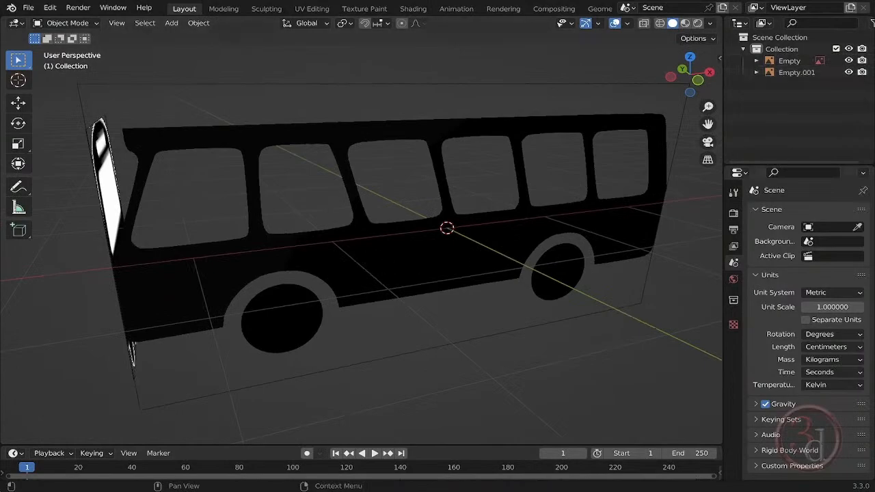
- Hide both reference images in the viewport and add a plane at the origin
click(848, 61)
click(848, 73)
key(shift+a)
mouse_move(380, 252)
click(493, 253)
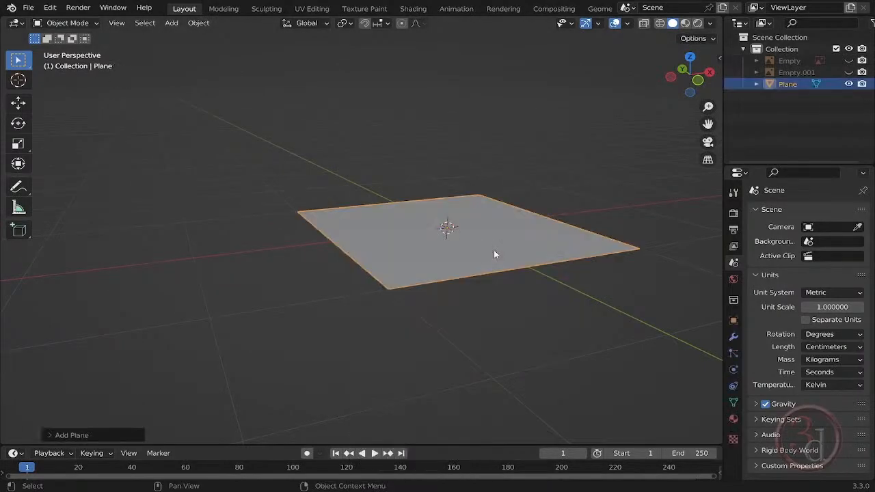
- Extrude the plane's face upward and set the new face's local Z to 350 cm to form a height guide box
key(n)
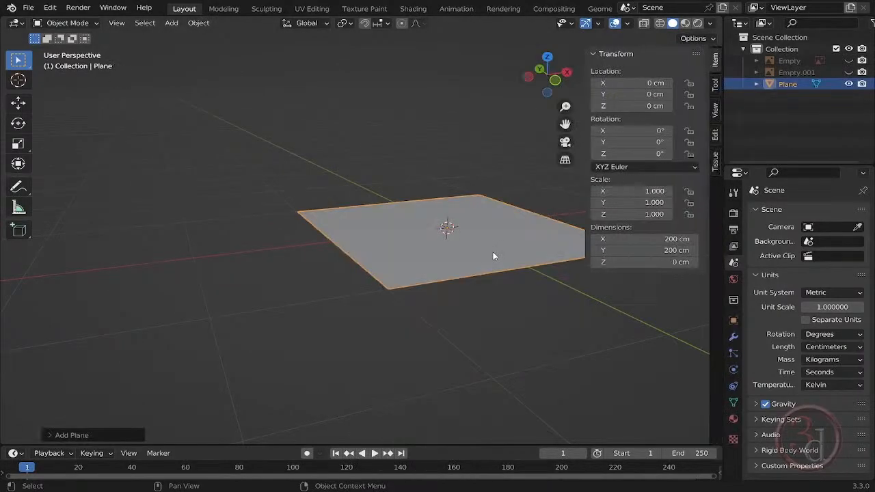
middle_drag(554, 288, 445, 321)
key(Tab)
text(e)
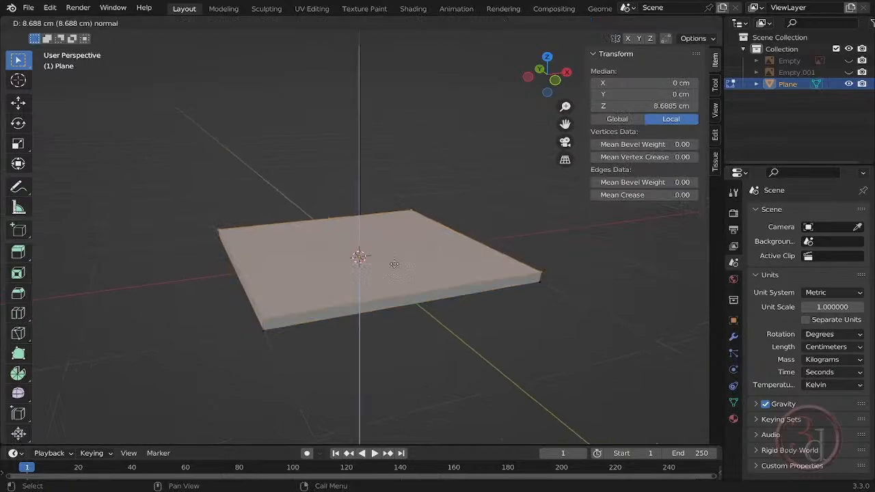
text(3.)
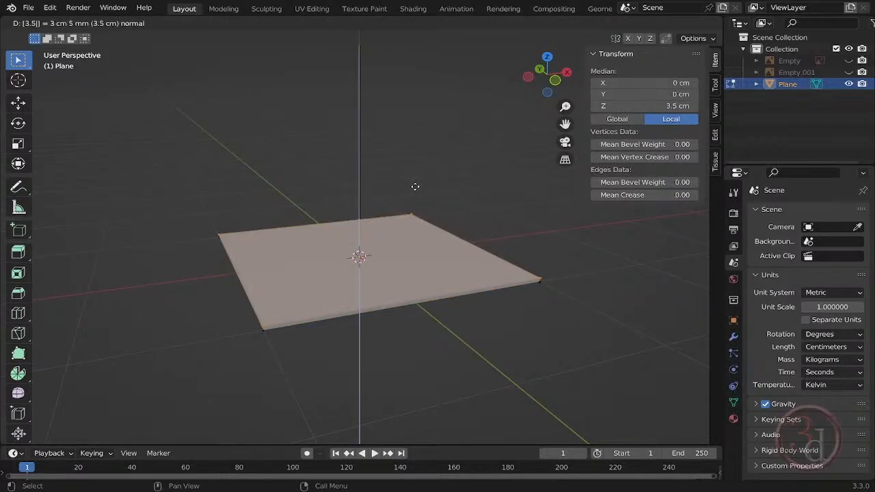
key(Return)
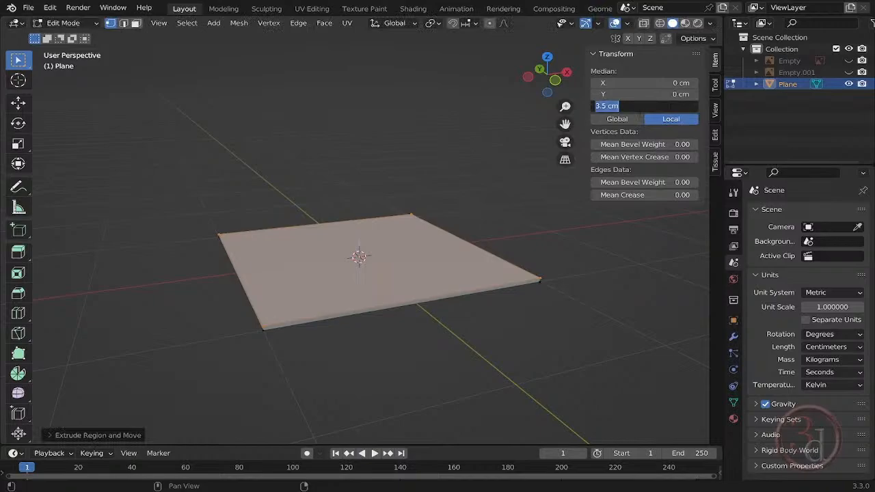
key(Return)
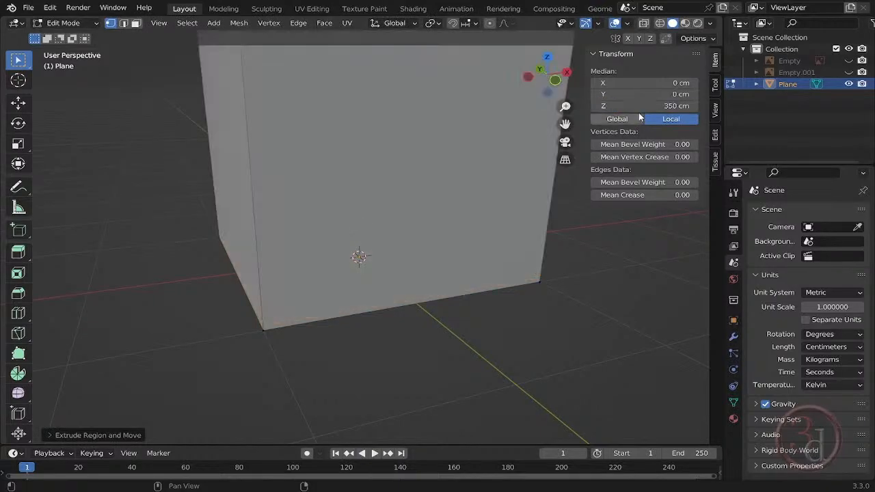
scroll(465, 177, down, 5)
key(Tab)
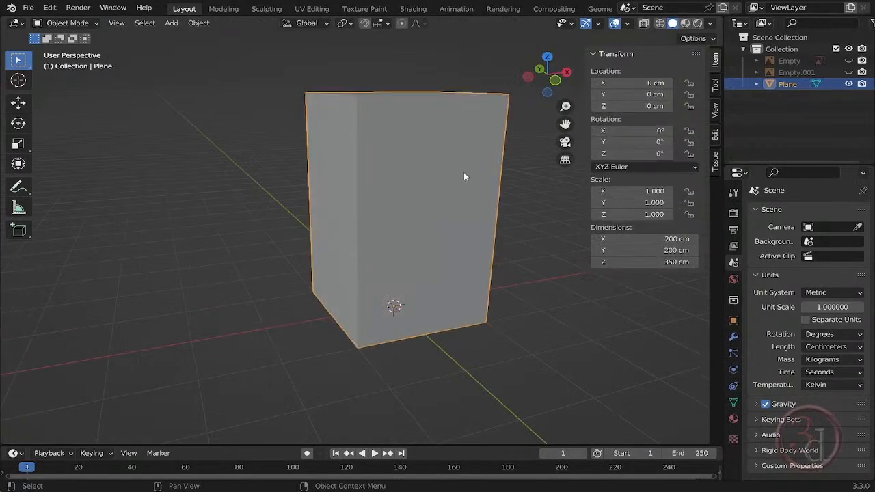
- Unhide both bus reference images in the viewport
middle_drag(465, 177, 503, 209)
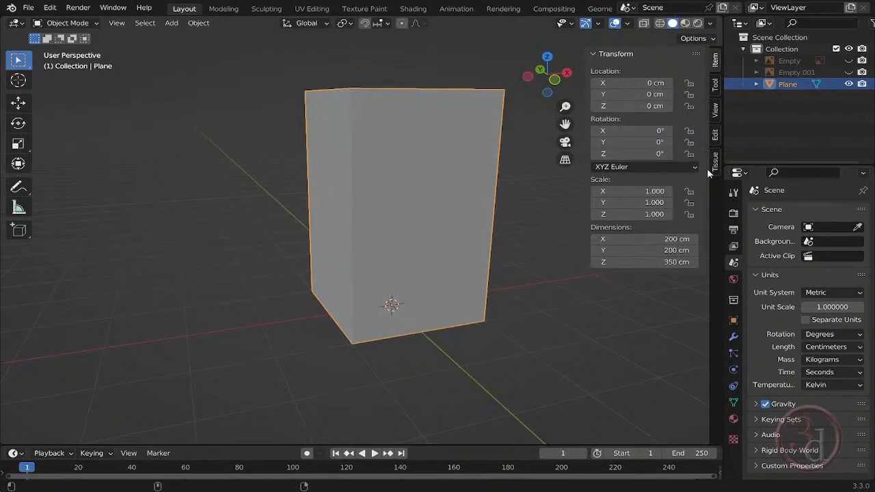
click(848, 60)
click(850, 73)
- Select both reference images and raise them along Z in front view beside the height guide box
key(KP_1)
click(78, 246)
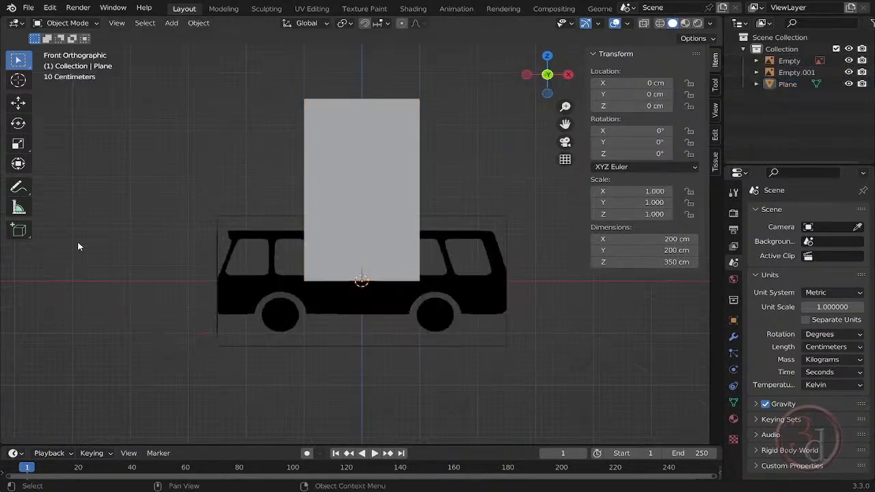
drag(165, 166, 265, 365)
middle_drag(364, 330, 389, 337)
key(KP_1)
shift+middle_drag(421, 285, 423, 296)
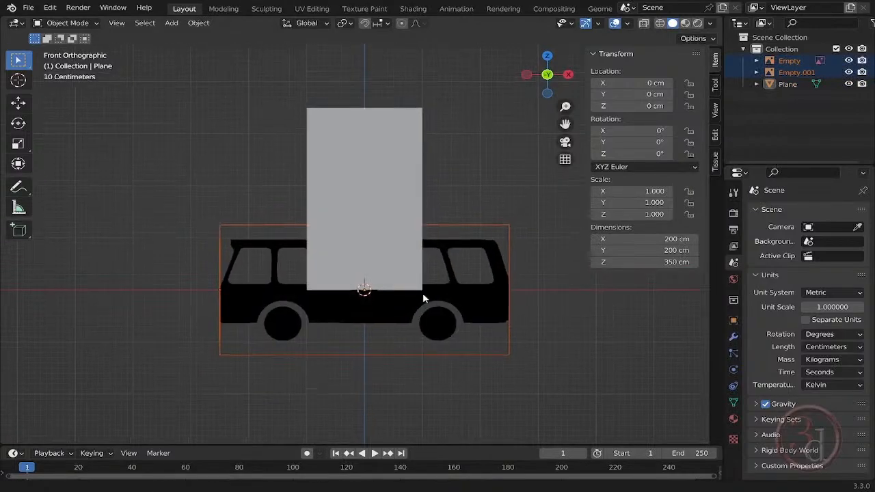
key(g)
key(z)
click(453, 225)
- Scale both reference images up towards the guide box's height and reposition them so the roof lines up with its top
key(s)
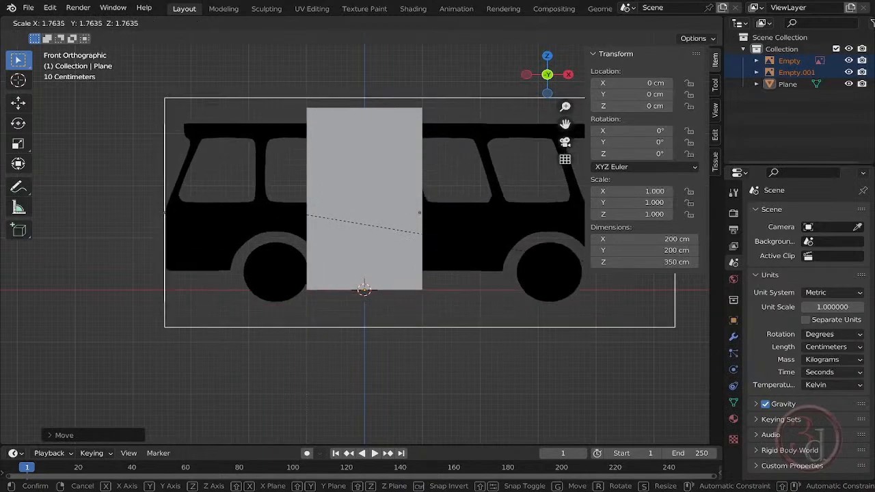
click(578, 257)
key(g)
click(564, 221)
- Scale both reference images up slightly more so the bus height from wheels to roof matches the guide box
key(s)
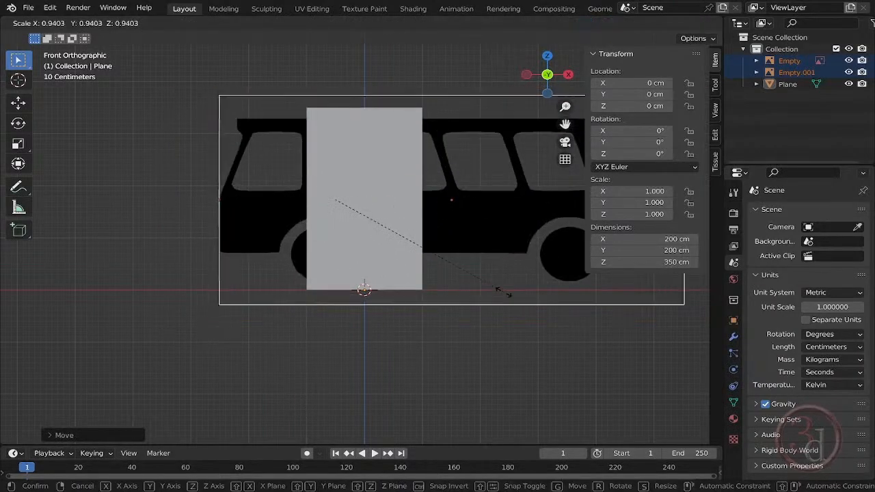
right_click(491, 286)
shift+middle_drag(416, 240, 409, 242)
key(s)
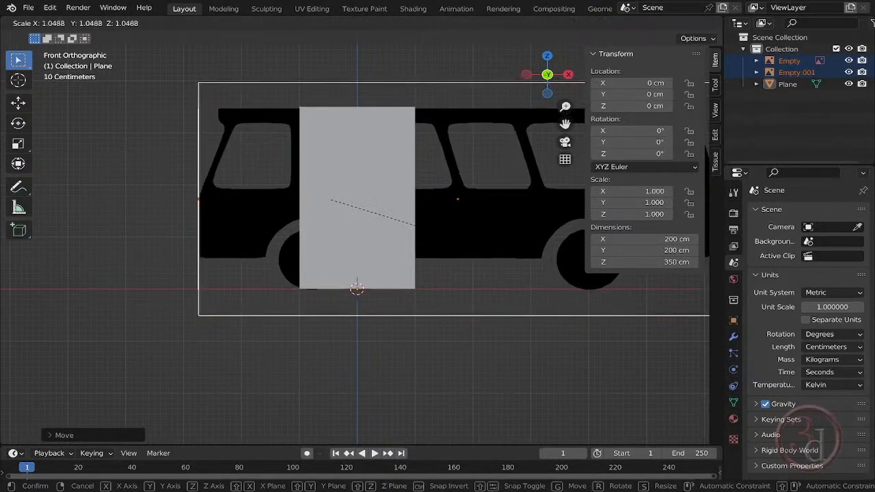
click(457, 241)
- Move both reference images about -43.2 cm along X and 2.7 cm along Z so the wheels rest on the ground line
key(g)
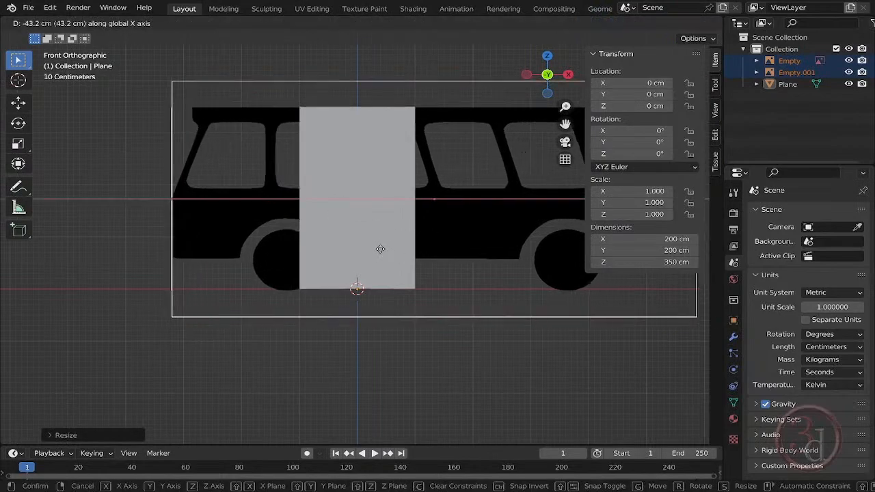
click(361, 257)
key(g)
key(z)
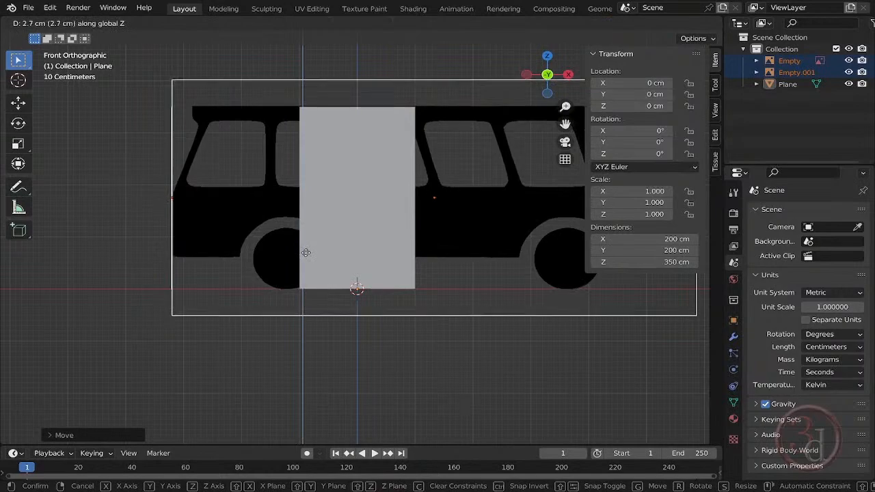
click(306, 253)
- Delete the height guide box from the scene
middle_drag(306, 251, 478, 303)
click(446, 260)
key(Delete)
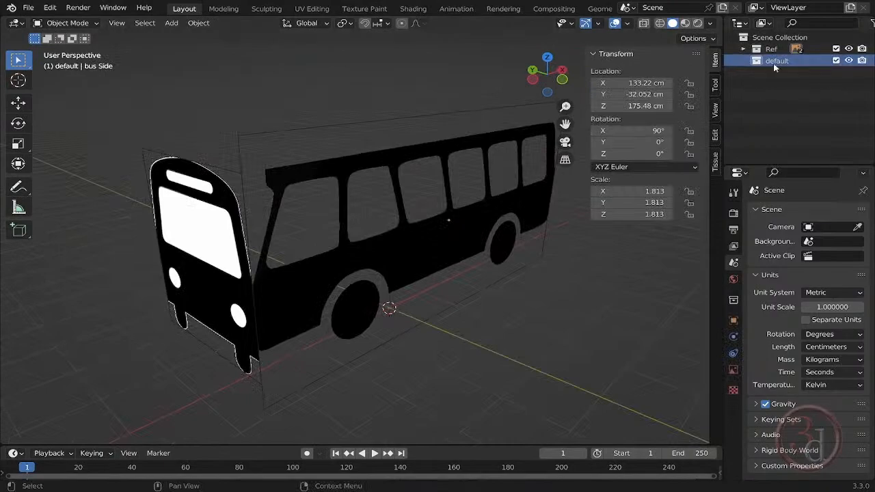
- Select the Ref collection and enable the Selectable restriction toggle column in the Outliner
middle_drag(466, 279, 425, 285)
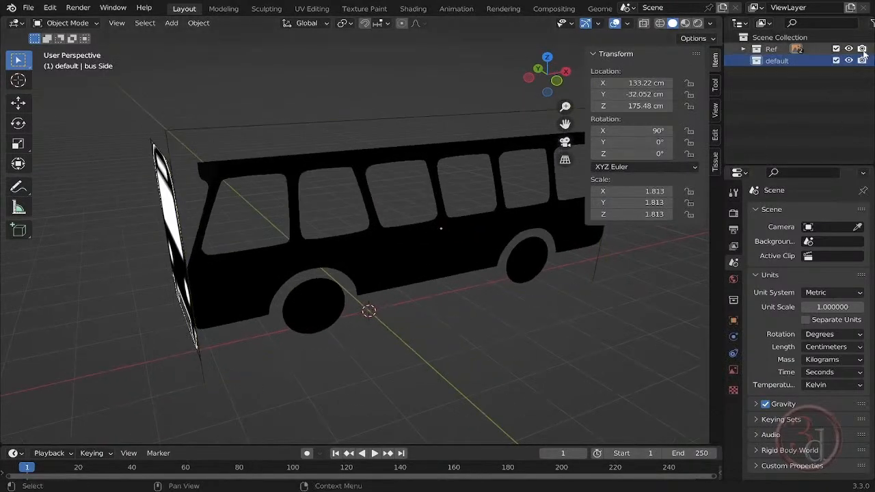
click(761, 51)
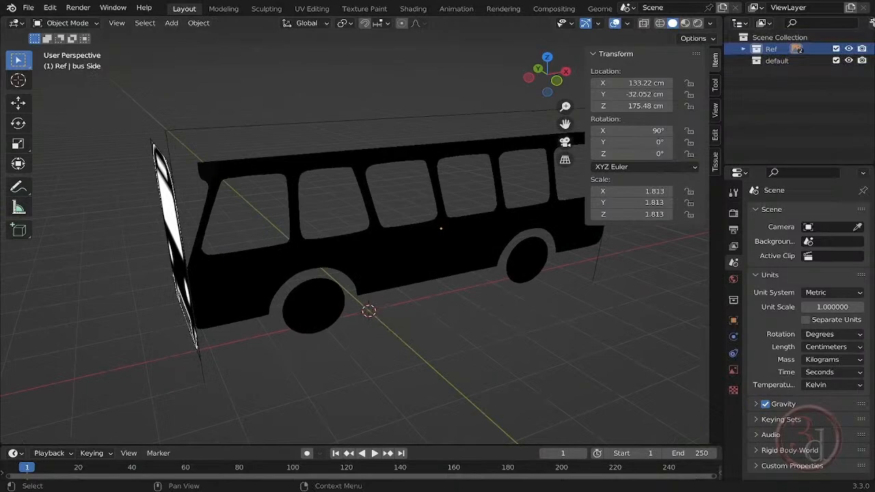
click(872, 24)
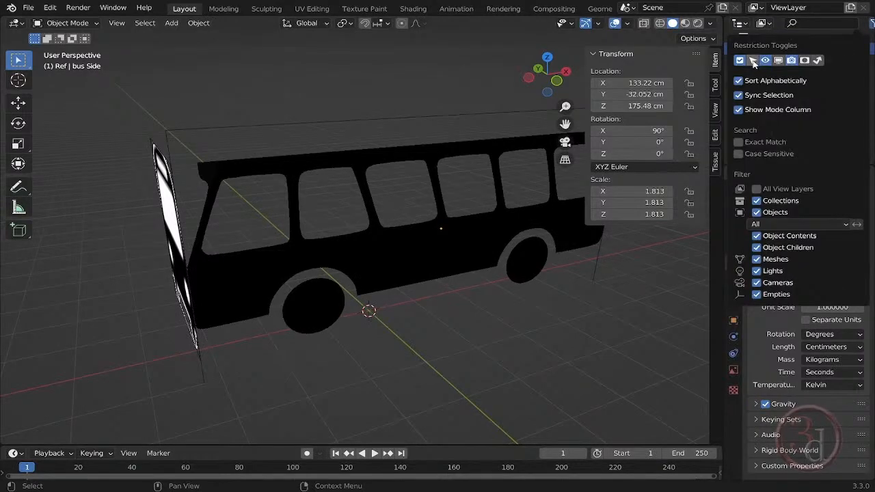
click(753, 60)
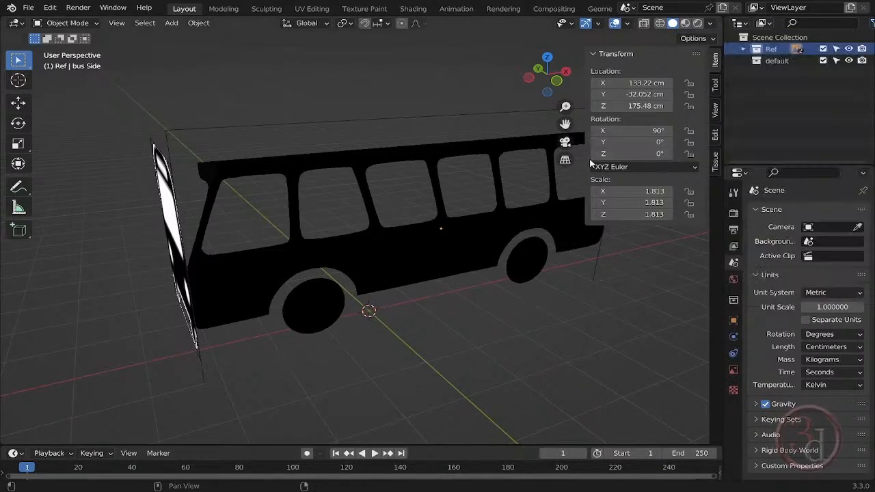
- Move both reference images about 155.5 cm along Y and make the Ref collection unselectable
click(836, 48)
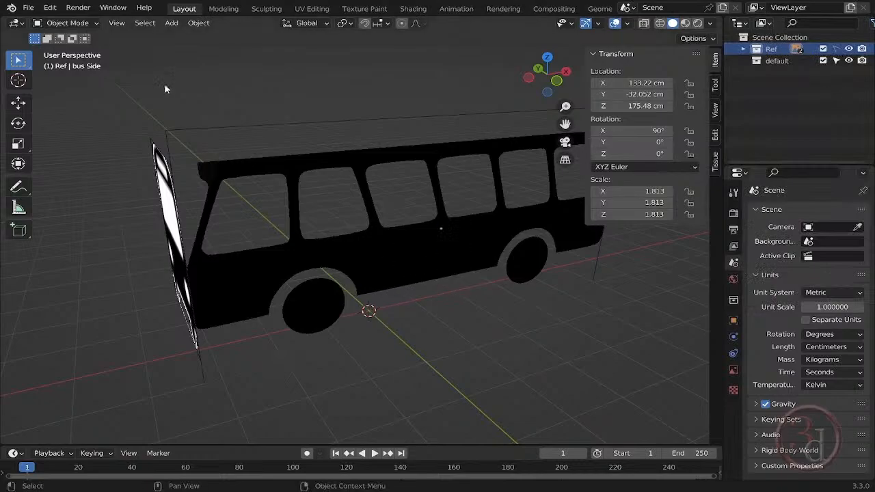
middle_drag(394, 362, 294, 307)
middle_drag(472, 308, 522, 302)
click(395, 213)
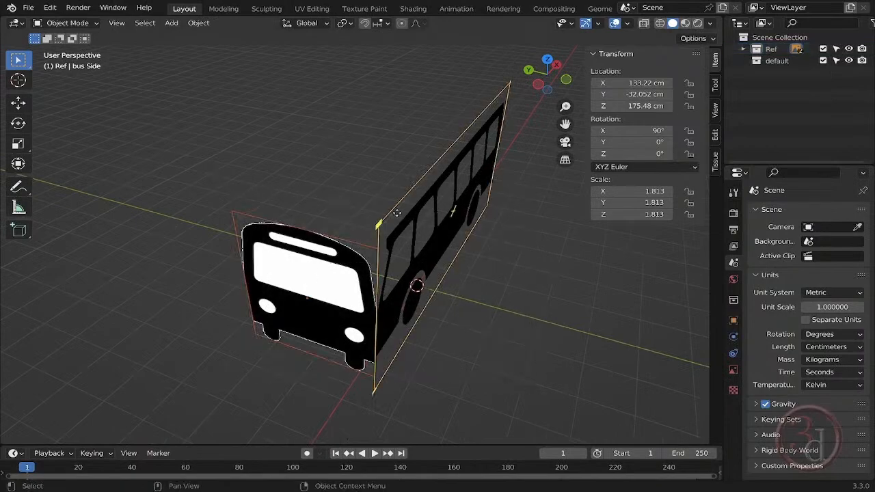
key(g)
key(y)
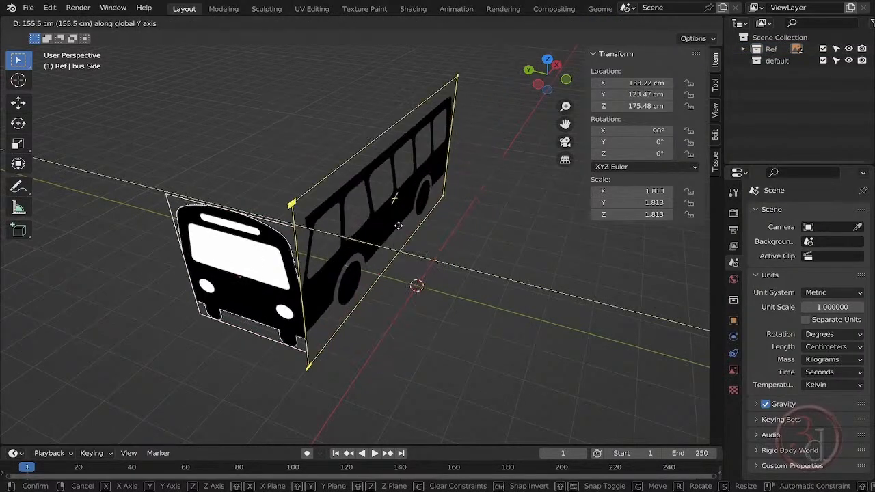
click(399, 225)
click(526, 225)
click(836, 49)
- Add a cube in the default collection and, in front view, place it over the rear end of the bus side image
middle_drag(399, 320, 450, 311)
key(grave)
click(373, 269)
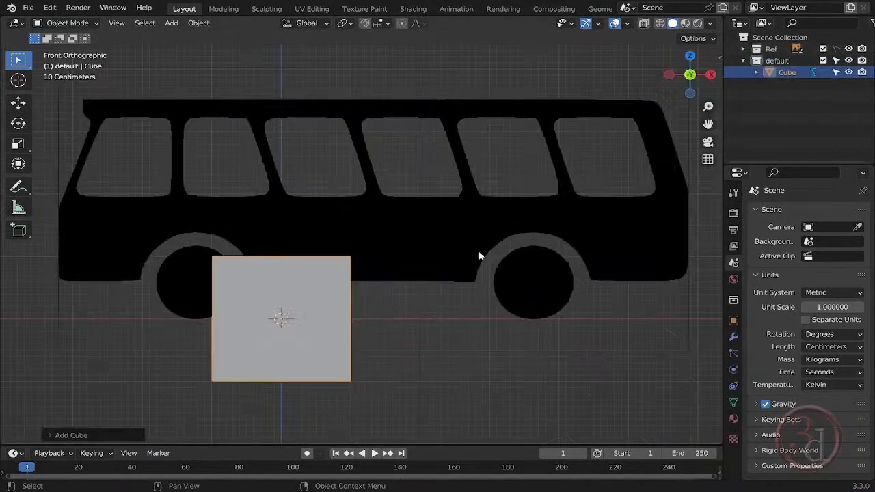
key(g)
click(648, 232)
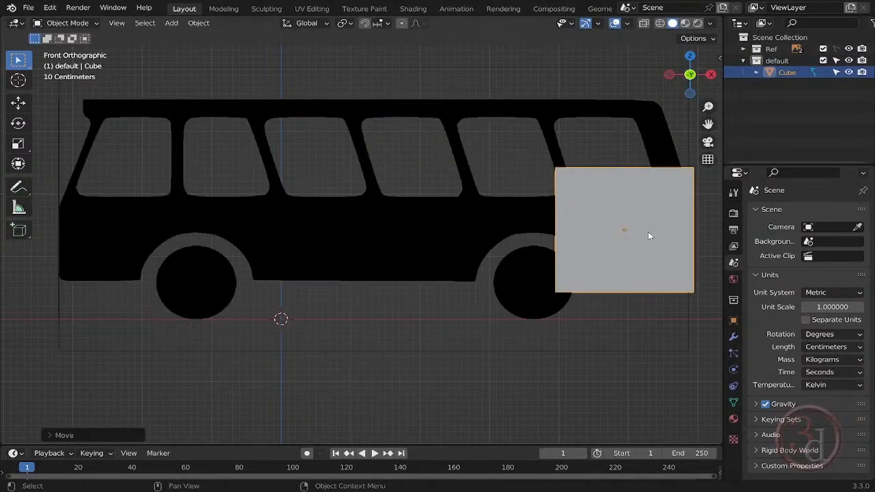
- Enable X-ray, scale the cube down and align its lower corner with the bus's lower rear corner
key(alt+z)
shift+middle_drag(656, 266, 506, 272)
scroll(510, 273, up, 2)
key(s)
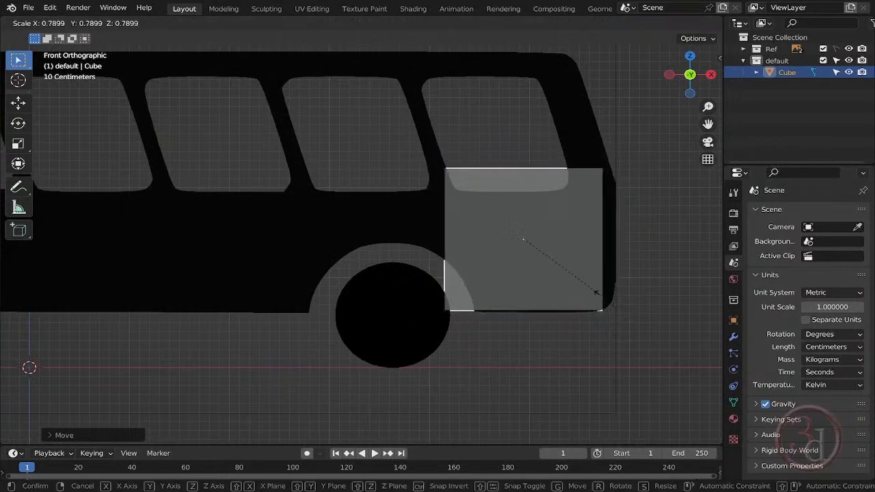
click(588, 286)
key(g)
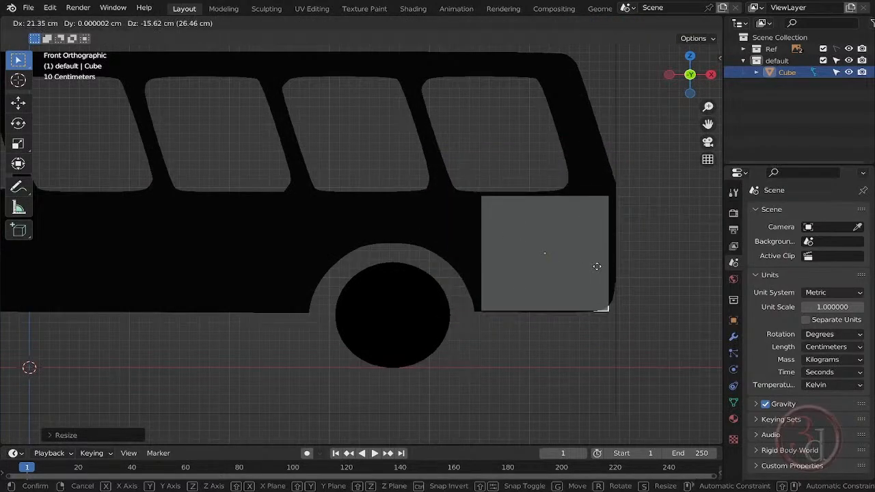
click(605, 272)
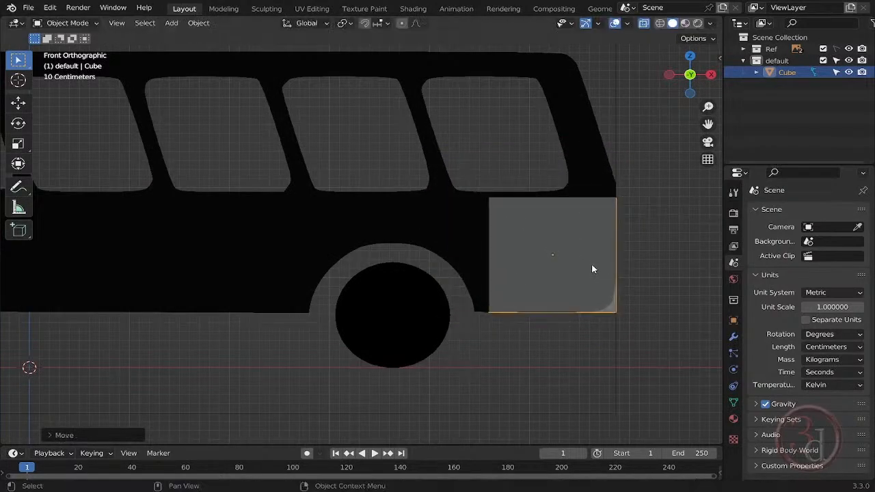
- In Edit Mode, extend the cube's forward side to the rear wheel arch and raise its top about 11.5 cm along Z
key(Tab)
key(alt+a)
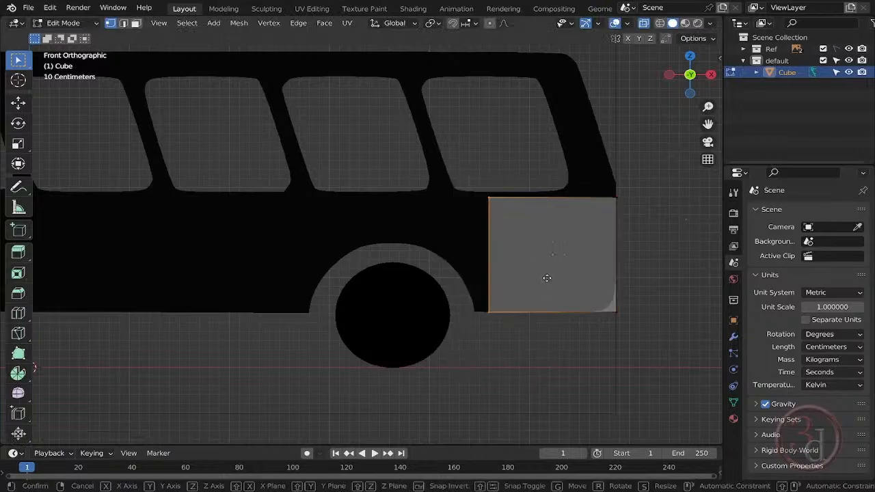
key(g)
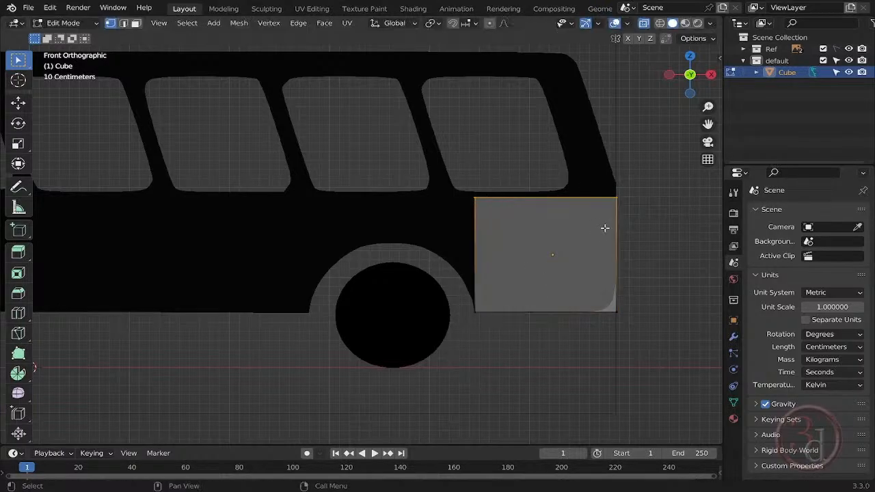
key(x)
key(z)
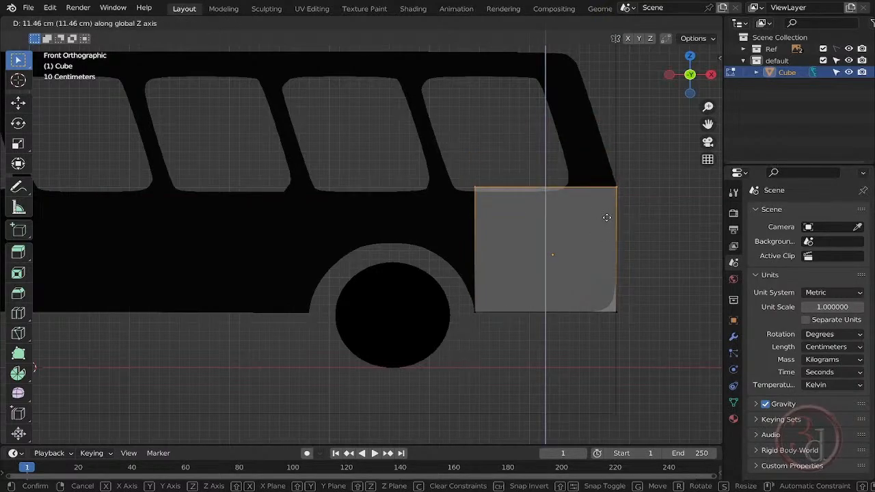
click(607, 218)
- Select the cube's top vertices and switch the viewport to wireframe shading, keeping the front view
shift+middle_drag(607, 238, 603, 313)
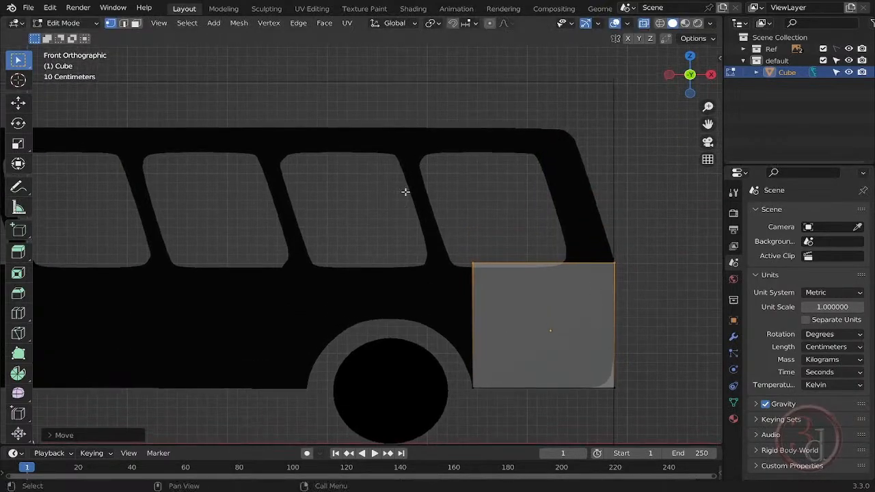
drag(401, 162, 621, 310)
key(z)
click(424, 315)
mouse_move(424, 315)
middle_down()
mouse_move(493, 324)
mouse_move(424, 326)
middle_up()
scroll(411, 301, down, 4)
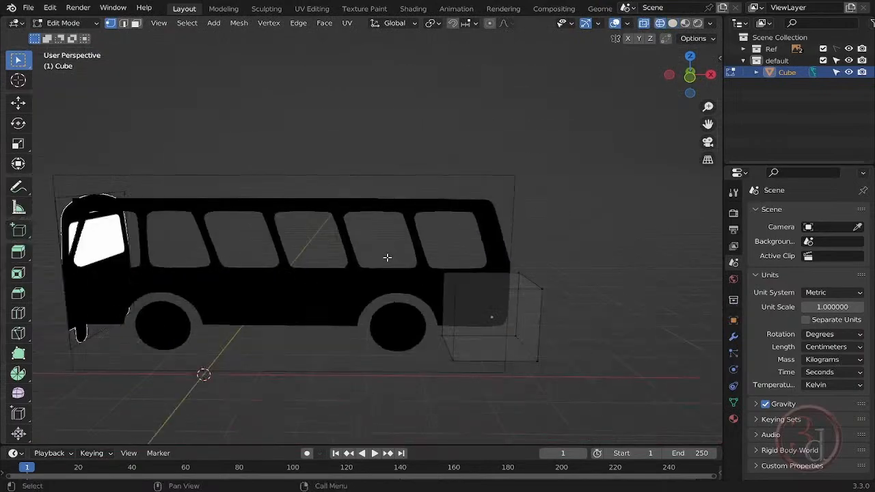
drag(387, 256, 573, 311)
key(grave)
click(499, 256)
scroll(485, 270, up, 4)
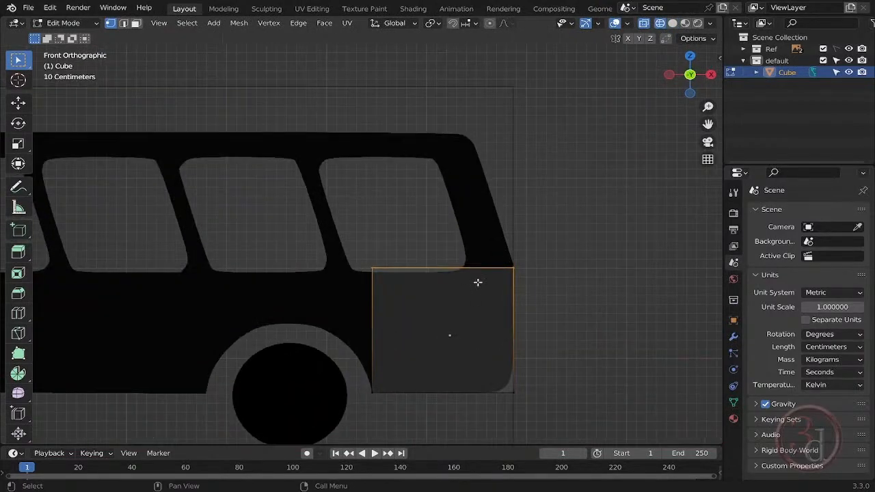
- Extrude the cube's top up to the roofline and shift it along X to match the slanted rear of the bus
key(e)
click(465, 149)
key(g)
key(x)
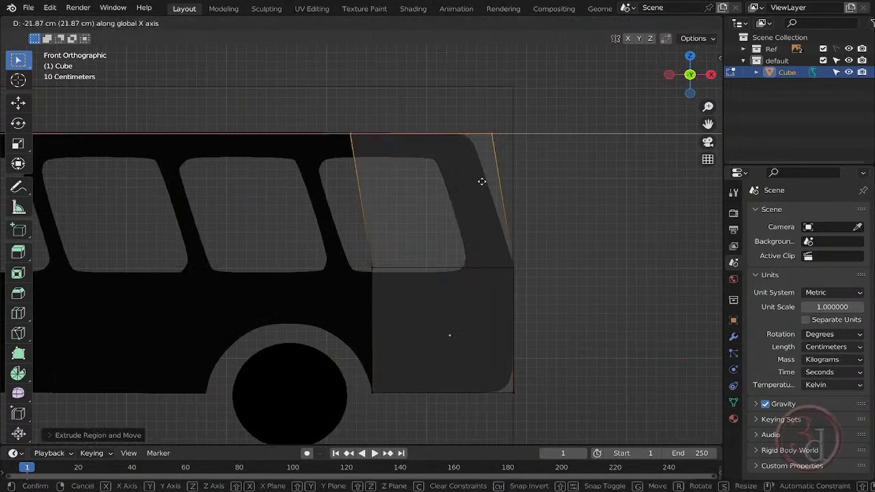
click(461, 180)
click(651, 310)
- Straighten the mesh's slanted forward side by scaling its vertices to 0 along X
scroll(636, 307, down, 3)
middle_drag(636, 306, 554, 337)
key(grave)
click(551, 288)
scroll(494, 328, up, 3)
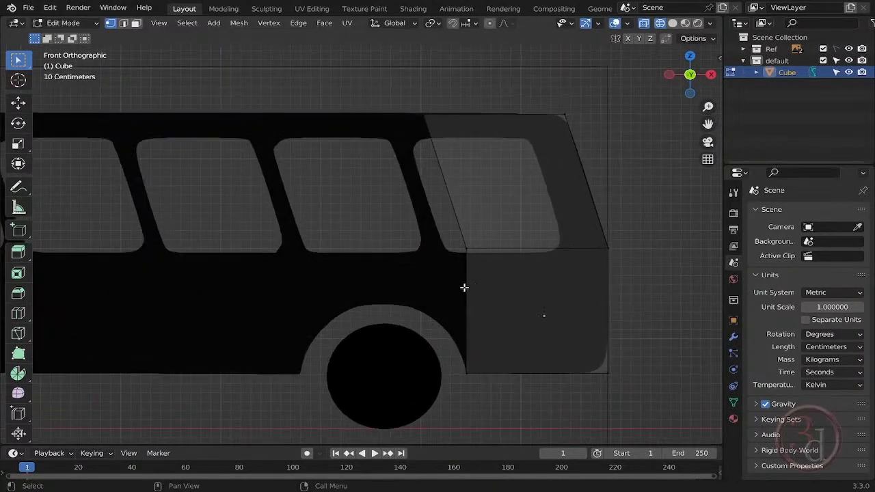
drag(452, 146, 454, 149)
drag(413, 79, 499, 405)
drag(395, 66, 501, 411)
middle_drag(501, 411, 498, 329)
key(grave)
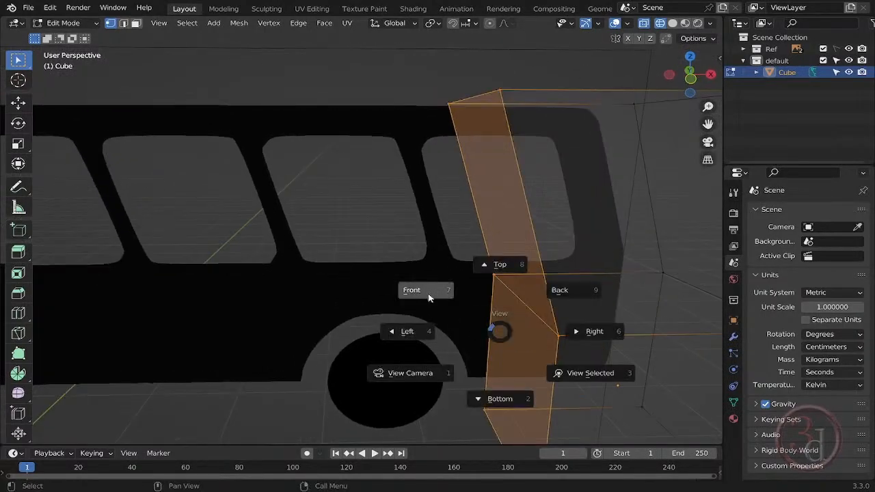
click(467, 275)
text(s)
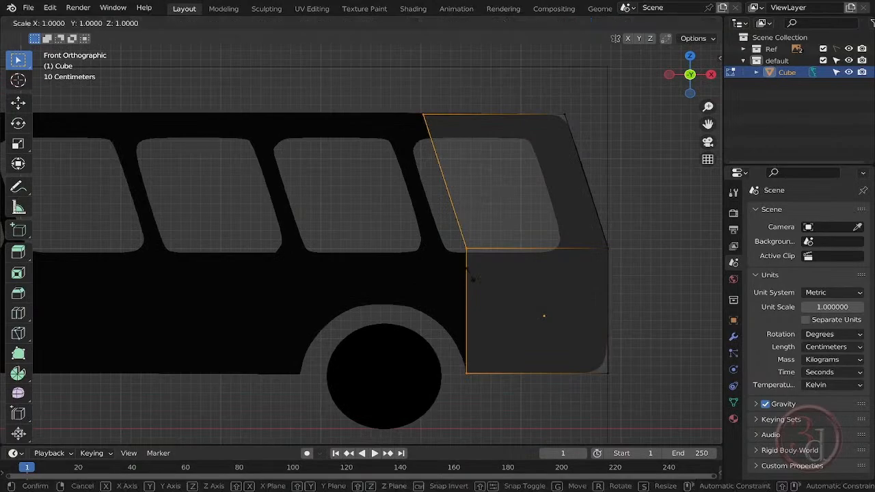
text(x0)
key(Return)
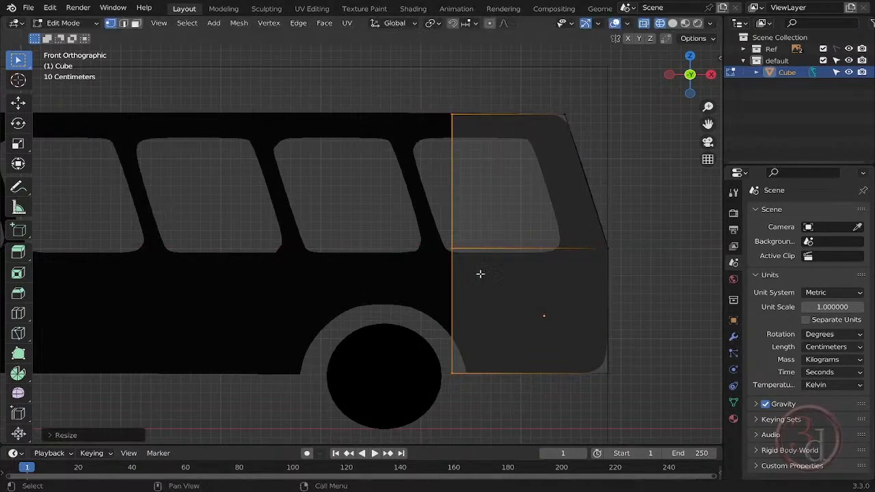
- Move the straightened forward side about 13.5 cm along X to the rear edge of the rear wheel arch
shift+middle_drag(453, 167, 458, 171)
shift+middle_drag(509, 234, 568, 242)
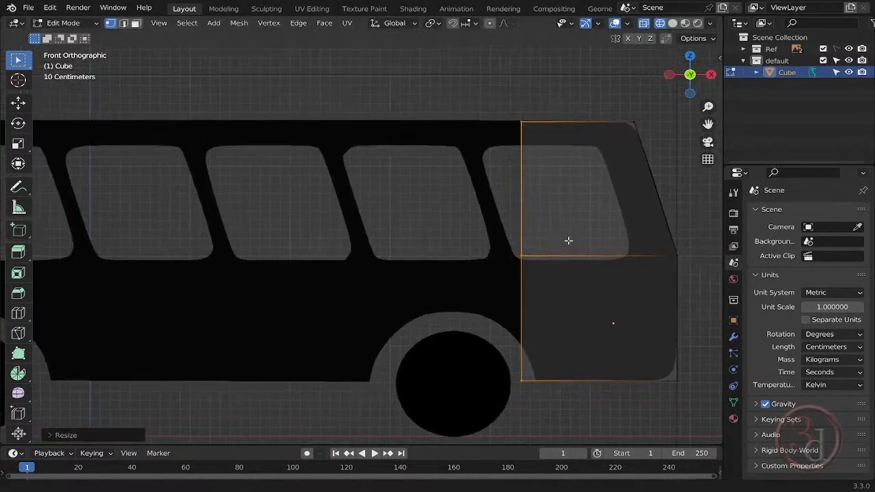
key(g)
key(x)
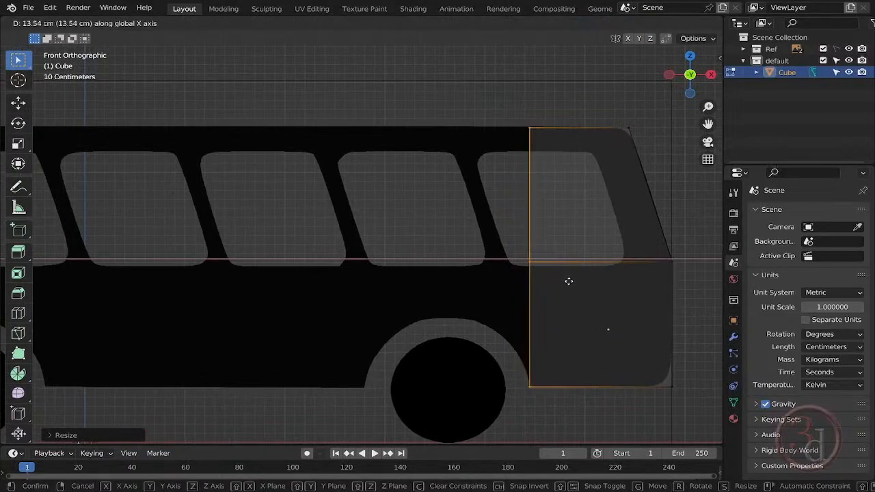
click(569, 281)
click(494, 287)
shift+middle_drag(601, 359, 593, 332)
- Extrude the forward side twice, first to the rear wheel's centre and again to the arch's forward edge
drag(473, 394, 568, 31)
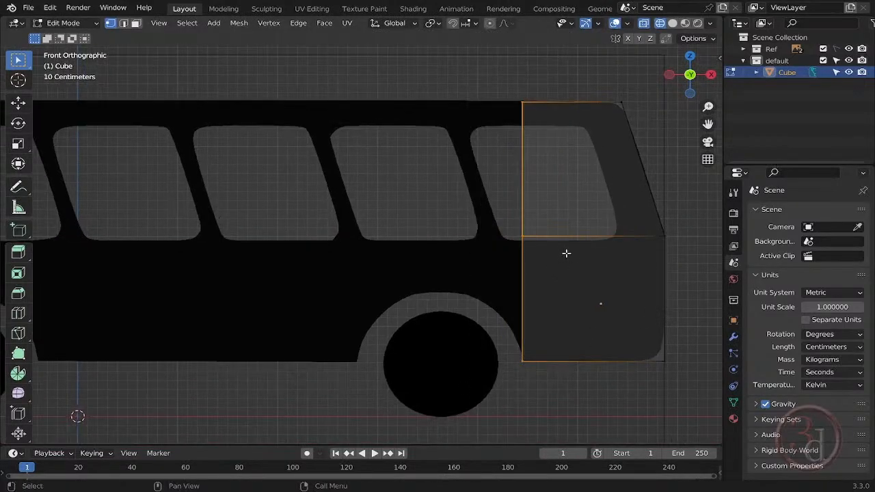
key(e)
click(483, 240)
key(e)
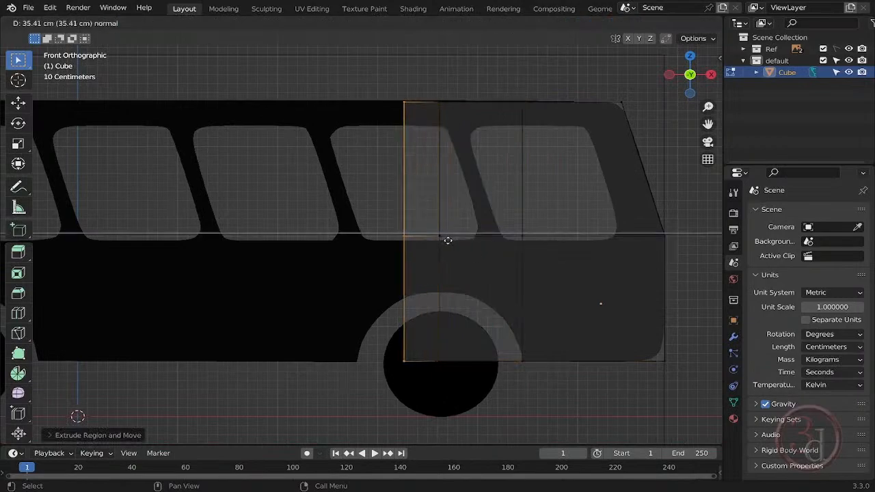
click(401, 240)
- Raise the bottom vertices at the rear wheel's centre along Z to the top of the wheel arch
click(443, 357)
key(g)
key(z)
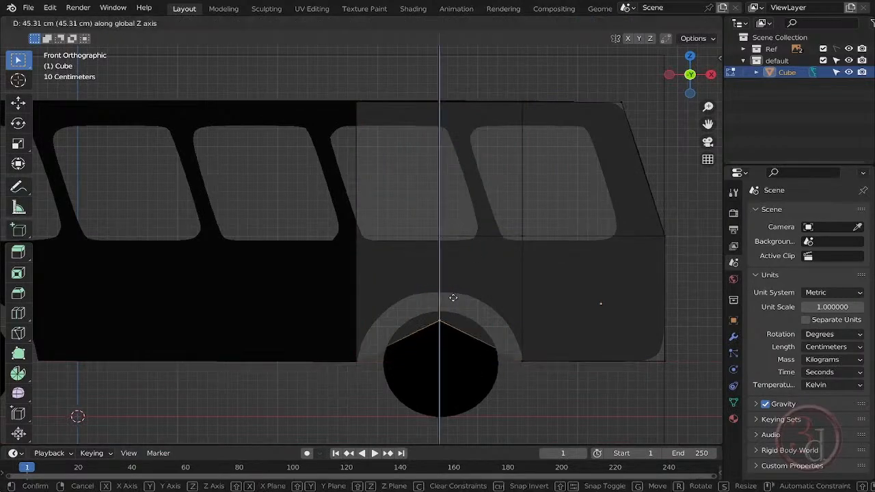
click(458, 273)
click(476, 408)
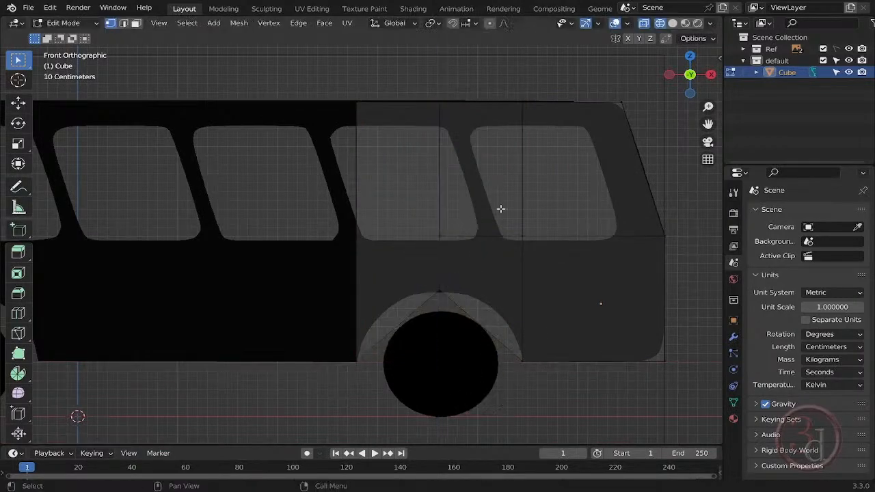
- Add a centred loop cut in the rear half of the rear wheel arch and raise its bottom vertices about 25 cm along Z
key(ctrl+r)
click(486, 117)
right_click(491, 154)
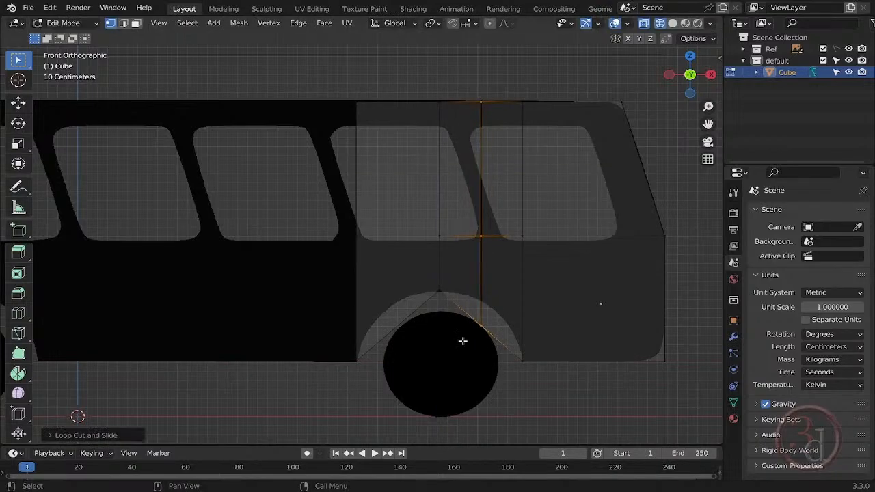
drag(450, 378, 492, 321)
key(g)
key(z)
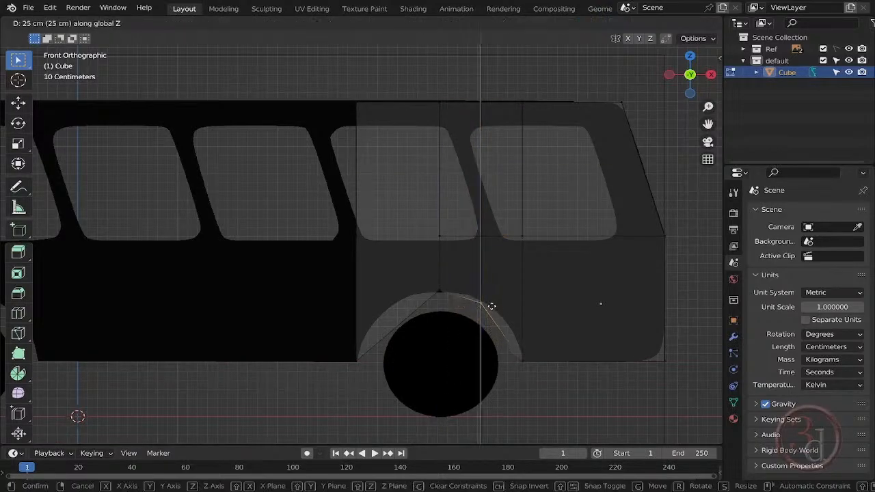
click(490, 305)
- Add a centred loop cut in the forward half of the rear wheel arch and raise its bottom vertices along Z to the arch outline
key(ctrl+r)
click(395, 298)
right_click(411, 348)
drag(414, 357, 390, 318)
key(g)
key(z)
click(414, 312)
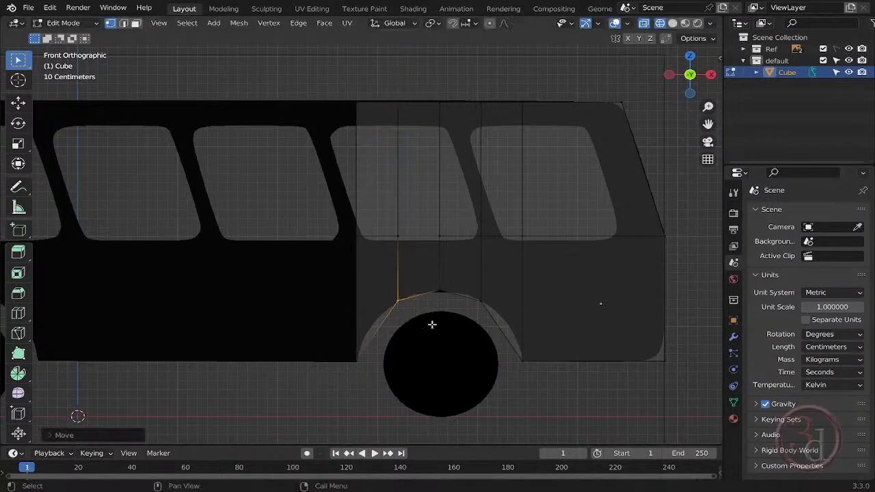
drag(469, 74, 507, 332)
shift+middle_drag(514, 251, 516, 251)
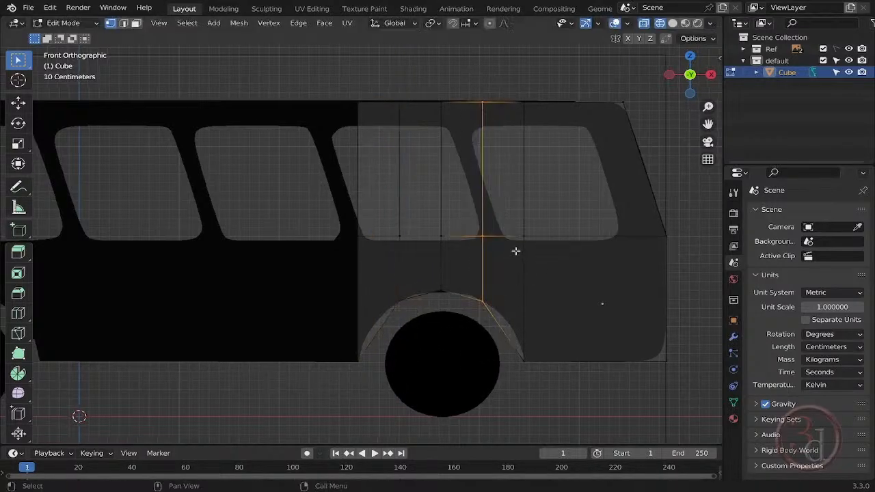
right_click(562, 302)
drag(442, 311, 480, 365)
- Extrude the body's forward end in two sections along X up to the rear edge of the front wheel arch
shift+middle_drag(512, 355, 581, 360)
shift+middle_drag(485, 354, 547, 353)
drag(463, 84, 504, 351)
key(e)
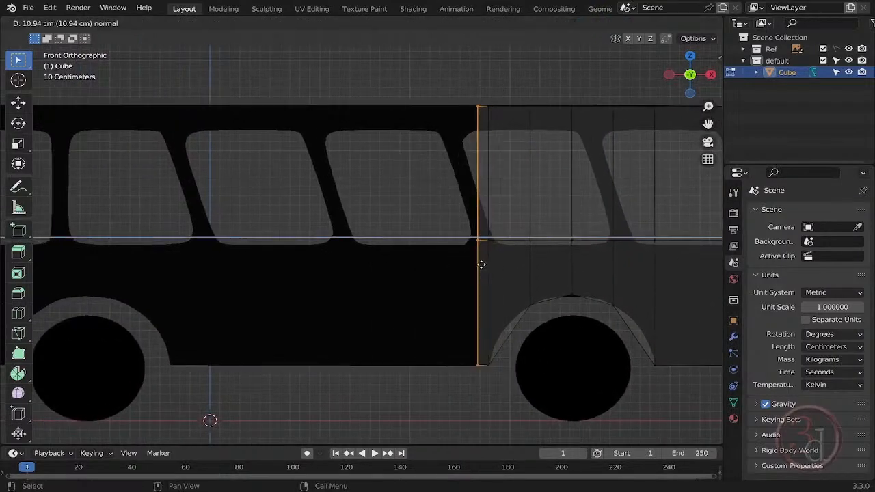
click(349, 257)
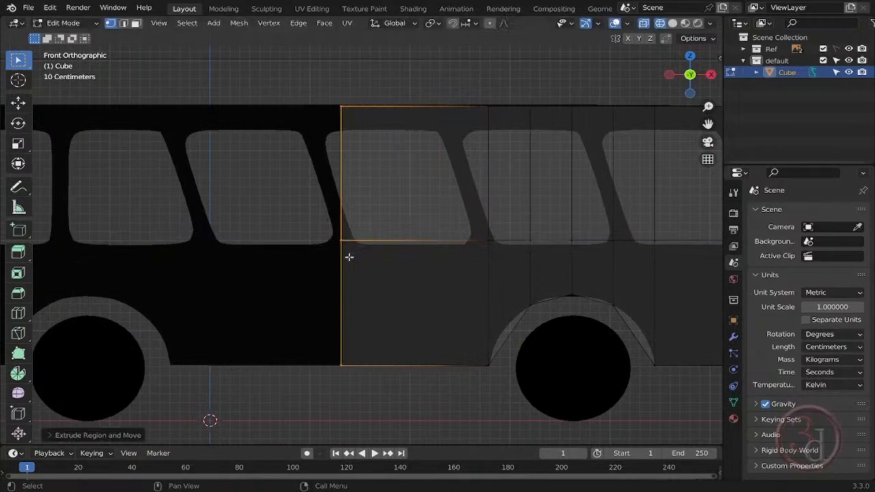
shift+middle_drag(347, 256, 539, 266)
key(e)
key(x)
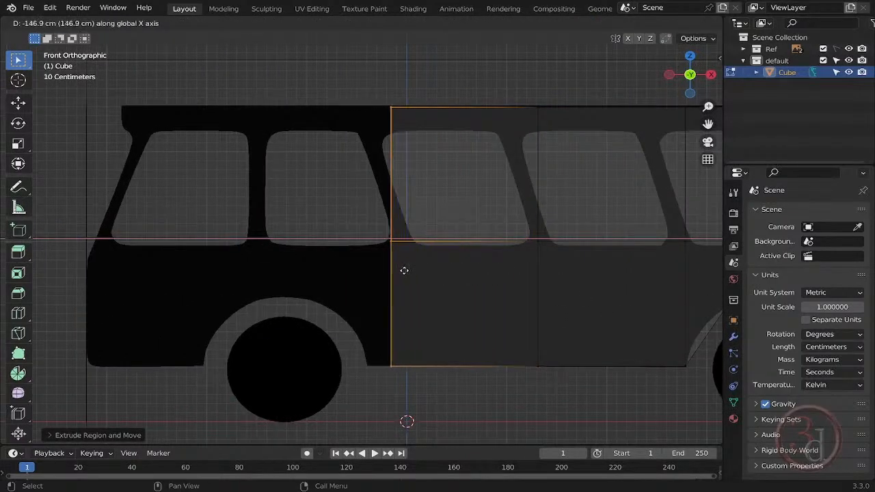
click(387, 271)
- Extrude the forward end further along X in sections across the front wheel arch and on to the front of the bus
shift+middle_drag(387, 271, 545, 274)
key(e)
key(x)
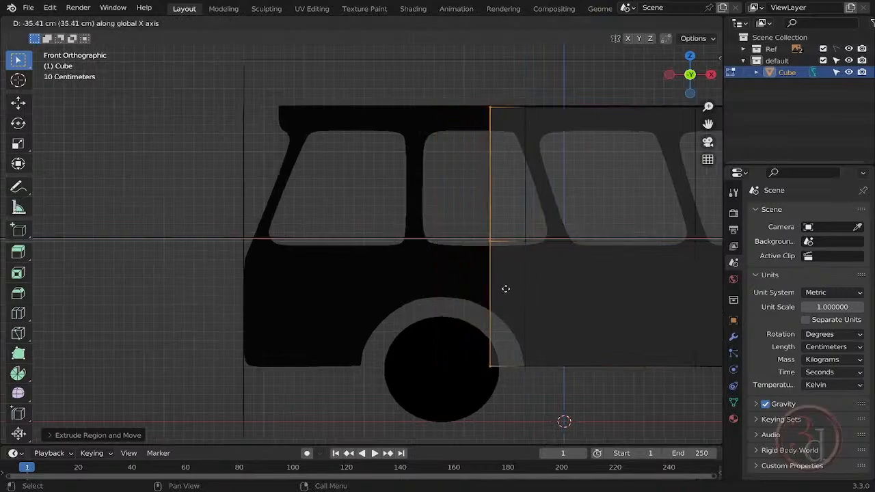
click(504, 290)
shift+middle_drag(390, 290, 239, 305)
key(e)
key(x)
click(338, 280)
scroll(290, 292, down, 2)
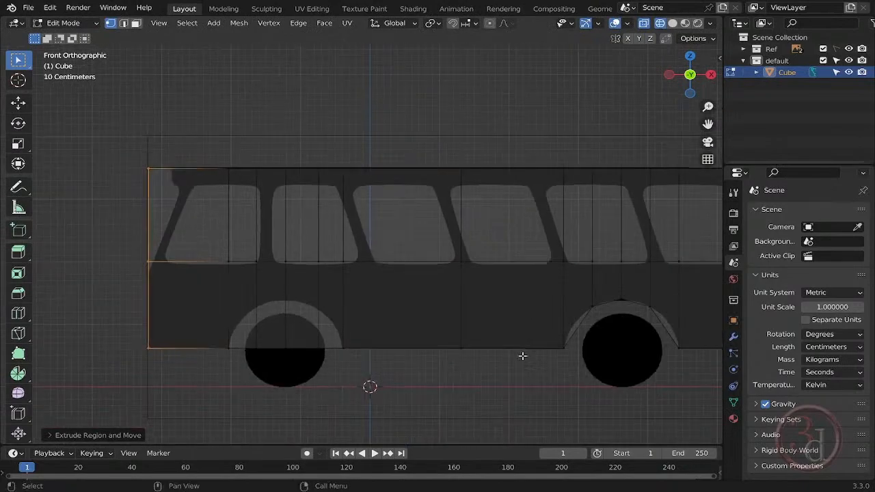
- Raise the three inner columns of bottom vertices at the front wheel arch along Z to the arch outline
scroll(324, 380, up, 3)
drag(390, 334, 529, 383)
key(e)
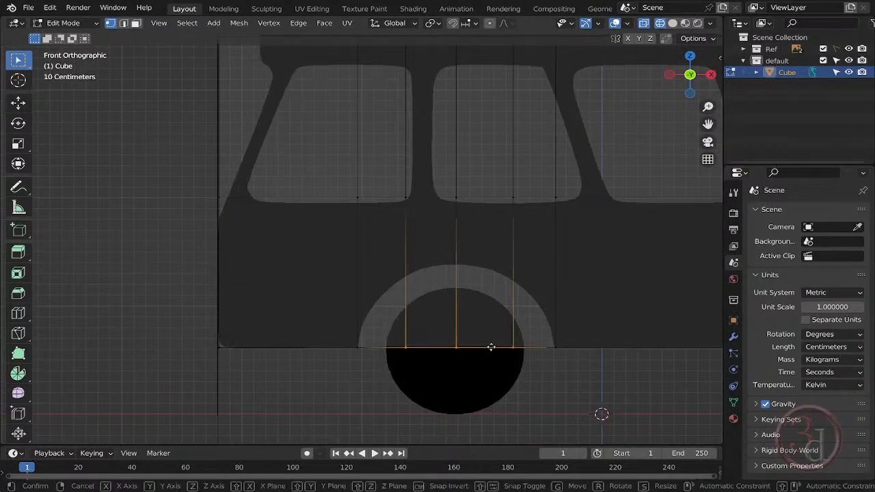
key(z)
click(478, 278)
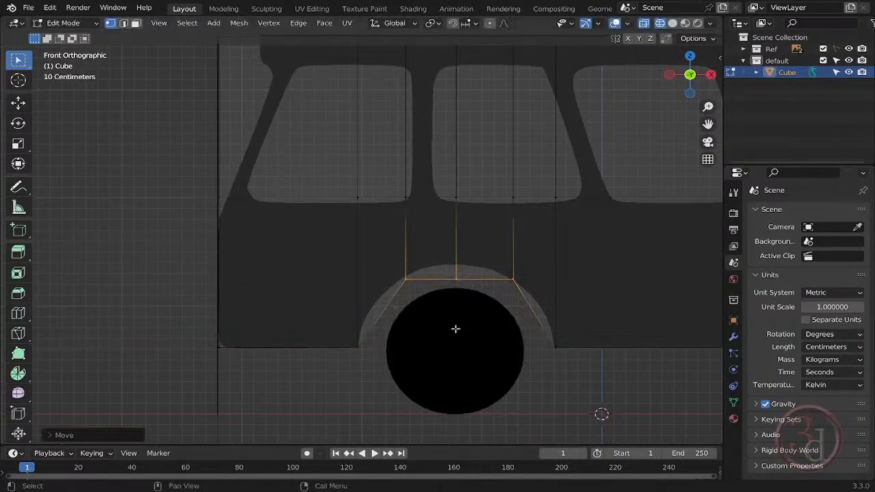
- Raise the centre bottom vertices of the front wheel arch along Z to the arch's highest point
key(g)
key(z)
click(479, 279)
drag(472, 313, 504, 357)
shift+middle_drag(422, 323, 543, 436)
scroll(417, 214, down, 1)
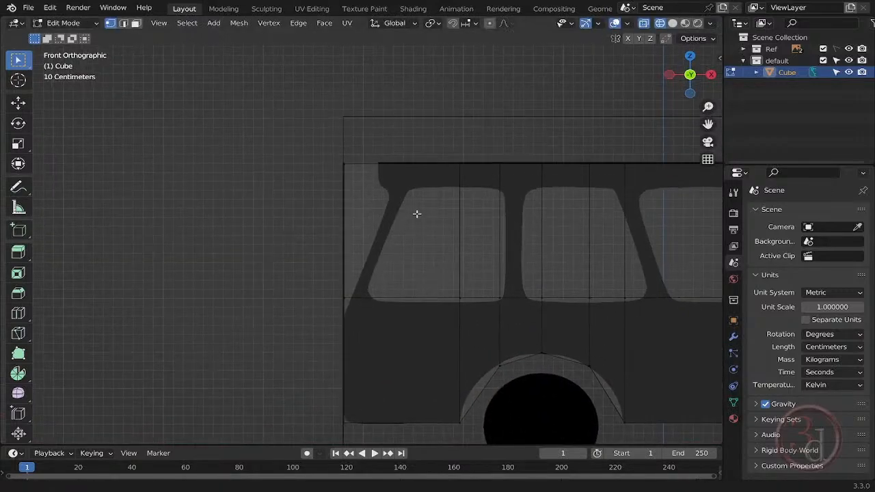
- Move the front end's roof vertices rearward along X in two moves, the second about 25 cm, to follow the windscreen slope
middle_drag(387, 199, 447, 281)
key(grave)
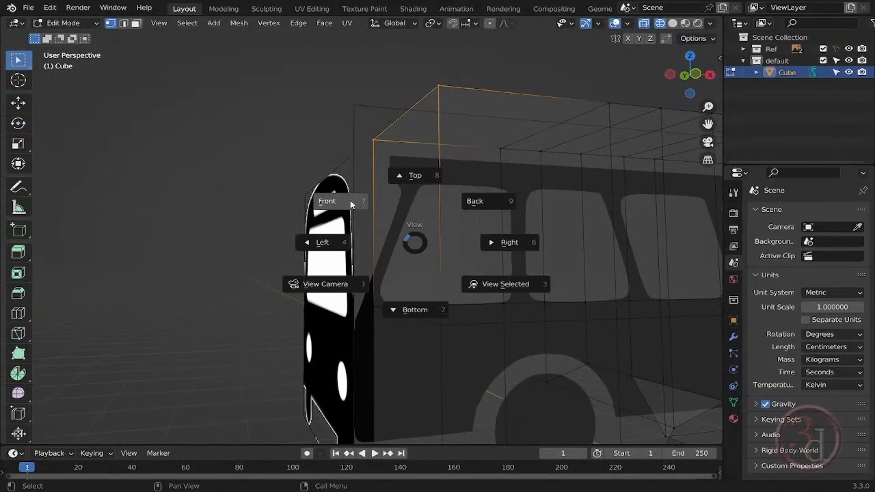
click(326, 199)
key(g)
key(x)
click(440, 188)
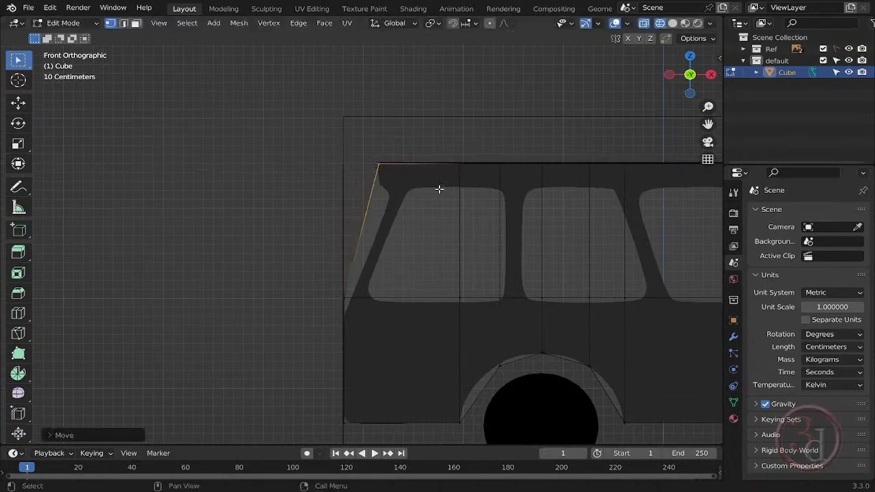
key(g)
key(x)
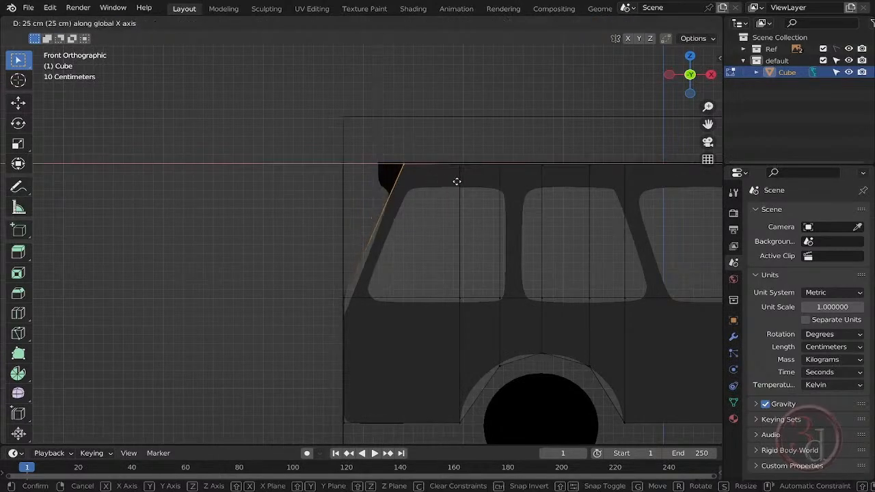
click(457, 181)
- Lower the horizontal vertex row at mid-body along Z by about 3 cm to the lower edge of the side windows
scroll(240, 250, down, 3)
drag(173, 264, 657, 279)
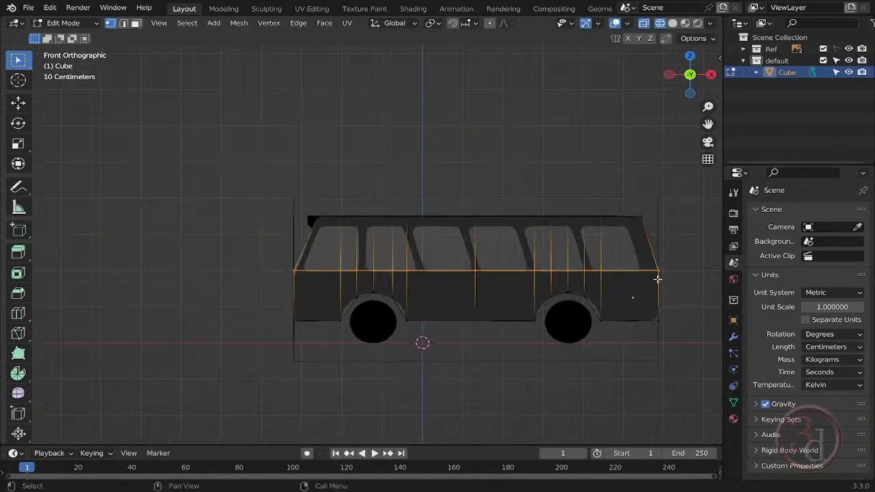
scroll(653, 279, up, 8)
key(g)
key(z)
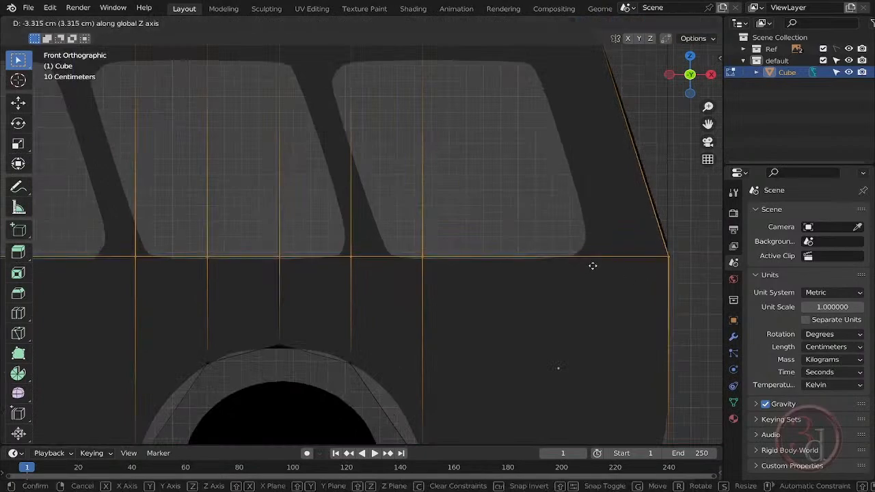
click(596, 267)
scroll(674, 280, down, 5)
scroll(374, 265, up, 4)
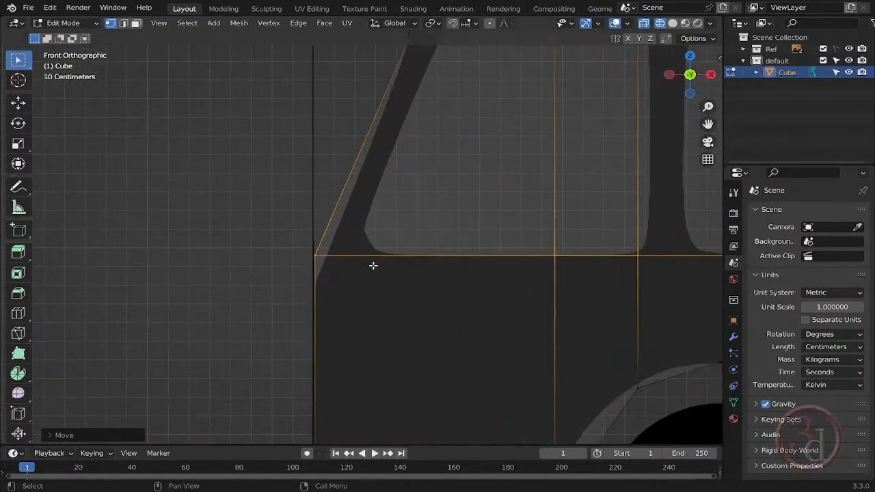
scroll(373, 265, up, 2)
click(242, 212)
scroll(294, 262, down, 4)
scroll(249, 252, down, 3)
shift+middle_drag(720, 231, 504, 197)
scroll(504, 197, down, 3)
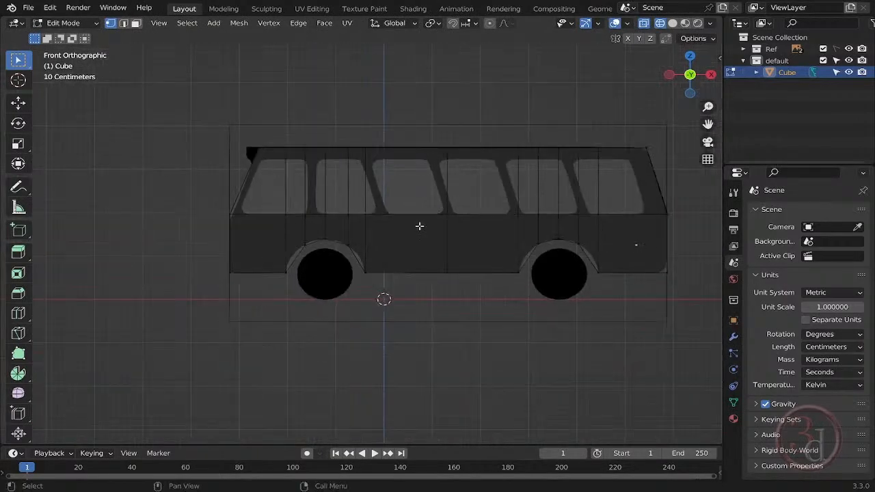
- In left view, widen the whole body along Y and move it about 160 cm along Y onto the front reference image
middle_drag(418, 226, 509, 268)
key(grave)
click(456, 281)
key(grave)
click(388, 264)
key(a)
scroll(526, 267, up, 2)
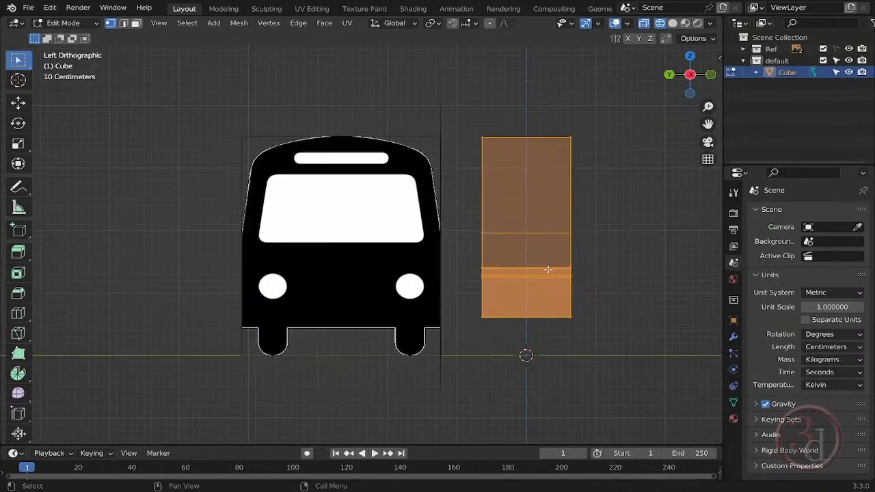
key(g)
key(y)
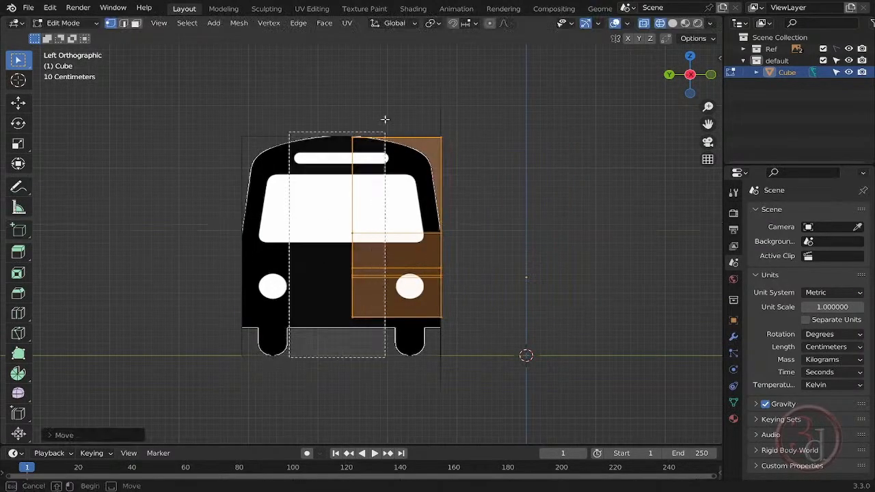
click(286, 259)
- Leave Edit Mode, hide the Ref collection and examine the body's shape in solid shading from several angles
scroll(512, 248, down, 2)
middle_drag(512, 248, 442, 287)
scroll(380, 279, up, 2)
key(Tab)
scroll(504, 264, down, 2)
drag(620, 308, 651, 340)
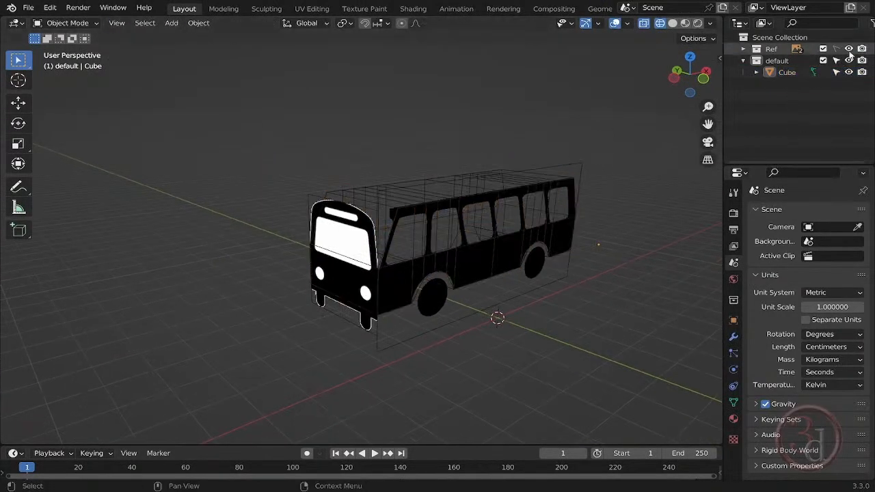
click(849, 49)
key(shift+z)
middle_drag(510, 298, 436, 287)
click(456, 253)
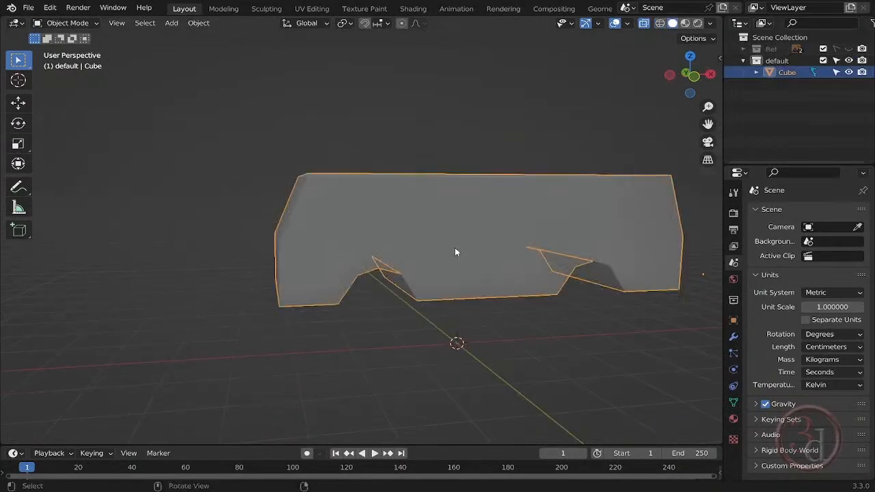
drag(504, 328, 557, 373)
mouse_move(556, 373)
middle_down()
mouse_move(400, 342)
mouse_move(296, 418)
mouse_move(692, 337)
mouse_move(560, 361)
middle_up()
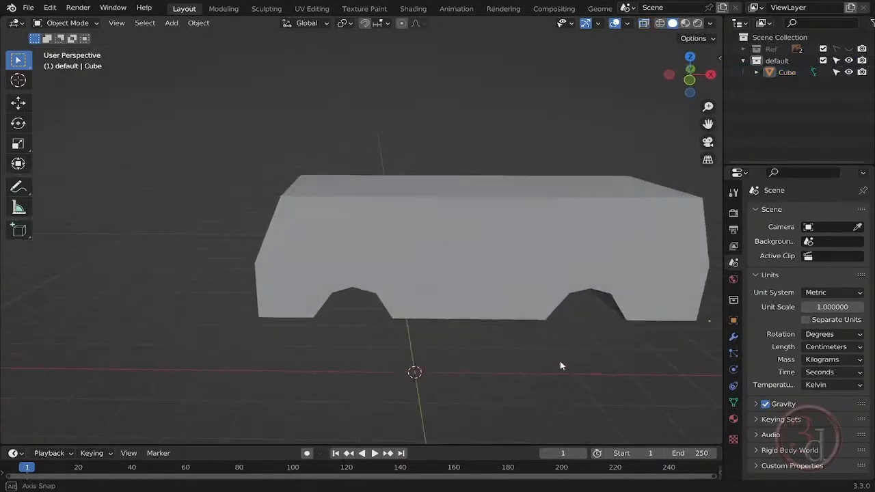
- Show the Ref collection again, move the body along Y clear of the reference images and display it in see-through solid shading
click(848, 49)
key(z)
click(373, 295)
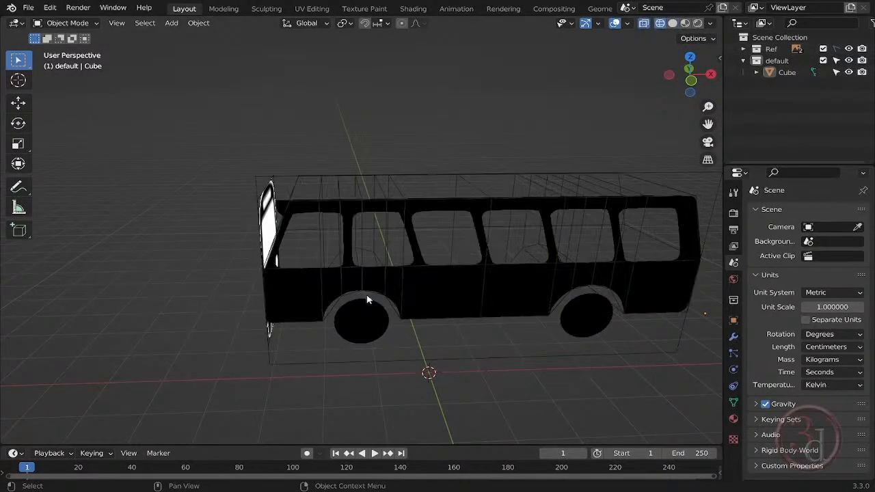
click(477, 183)
mouse_move(481, 301)
middle_down()
mouse_move(673, 272)
mouse_move(509, 266)
middle_up()
key(z)
click(566, 284)
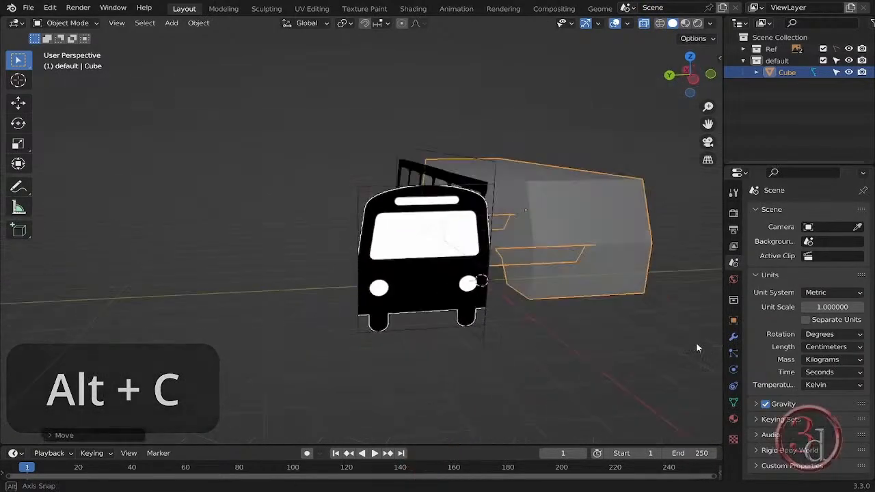
- In front view, add a horizontal loop cut around the upper body and slide it up to the top edge of the side windows
middle_drag(698, 347, 566, 340)
key(grave)
click(472, 287)
key(Tab)
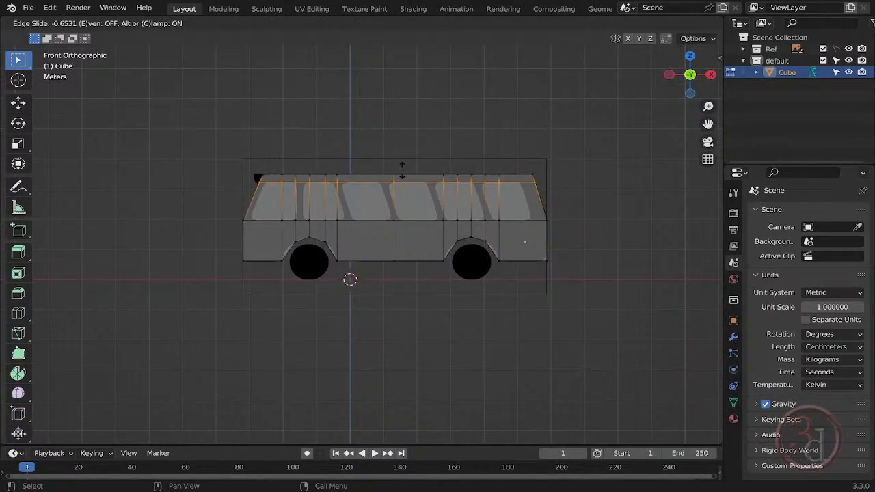
click(260, 177)
scroll(294, 188, up, 6)
scroll(383, 196, down, 6)
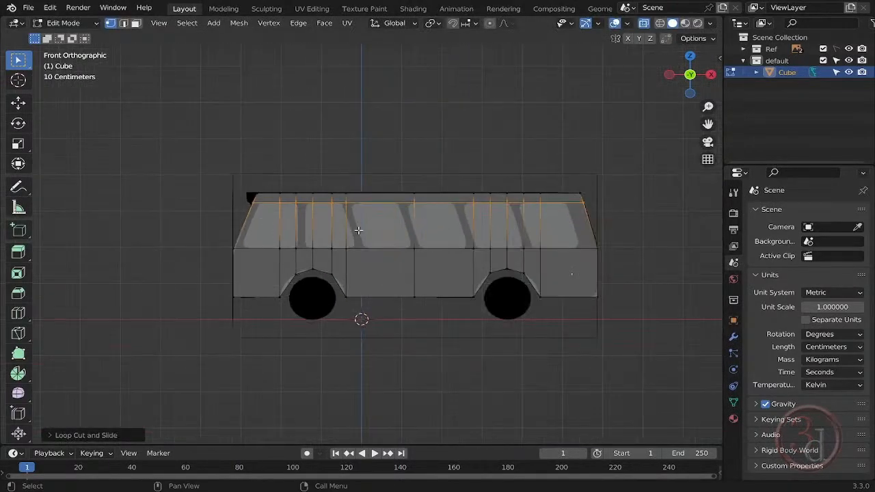
scroll(615, 199, up, 3)
scroll(602, 205, down, 3)
scroll(581, 211, up, 3)
shift+middle_drag(231, 251, 435, 231)
shift+middle_drag(262, 224, 205, 210)
scroll(209, 211, down, 1)
- Add a horizontal loop cut around the lower body and slide it close to the bottom edge and wheel arches
key(ctrl+r)
click(417, 250)
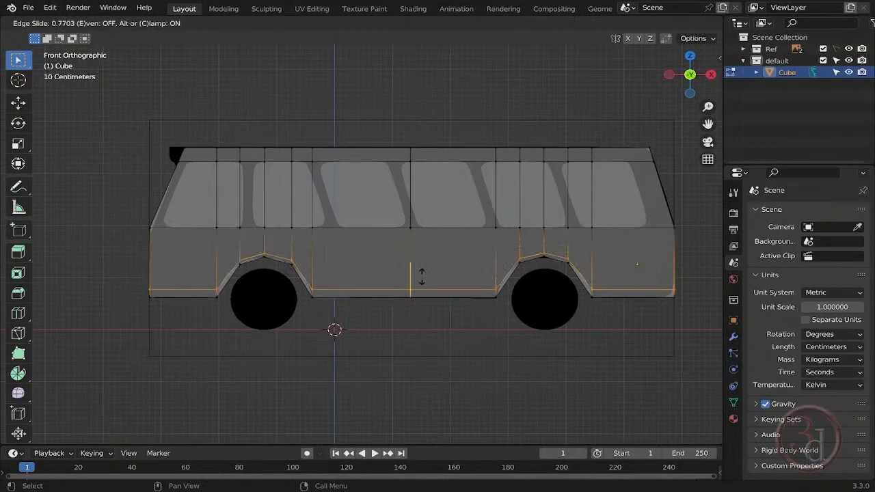
click(421, 278)
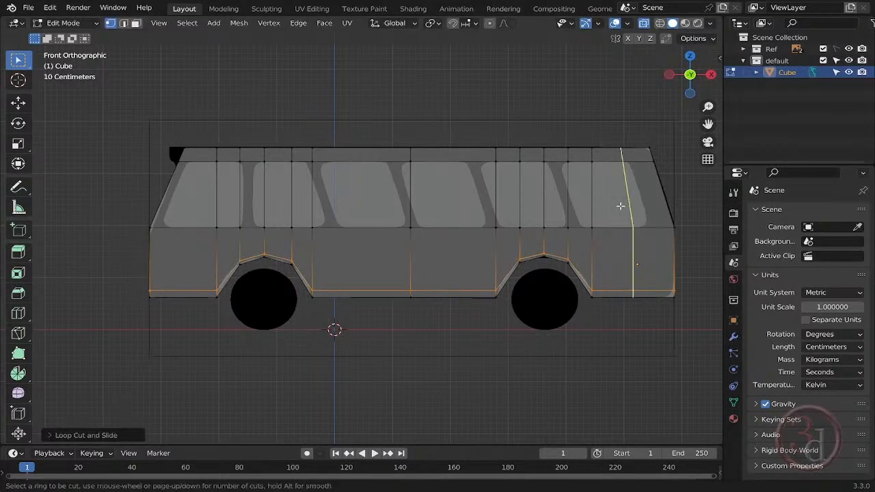
- Add one vertical loop cut close to the rear end of the body and another close to the front end
click(620, 205)
click(655, 222)
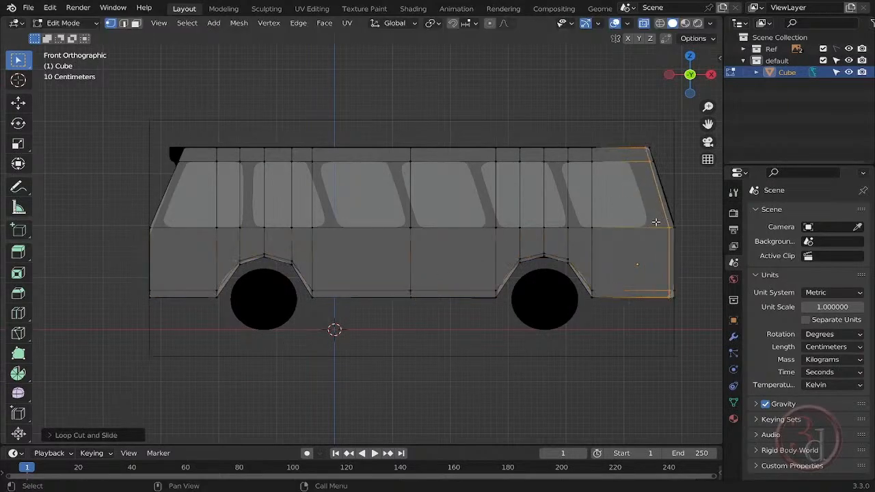
click(176, 229)
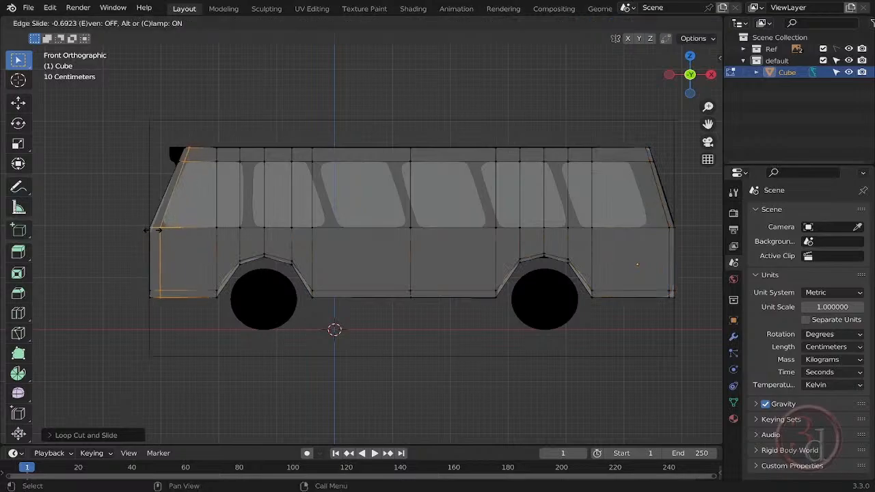
click(158, 230)
- Add a level 2 Subdivision Surface modifier to the body and turn off its display in Edit Mode
mouse_move(389, 263)
middle_down()
mouse_move(352, 236)
mouse_move(380, 253)
middle_up()
key(Tab)
key(alt+z)
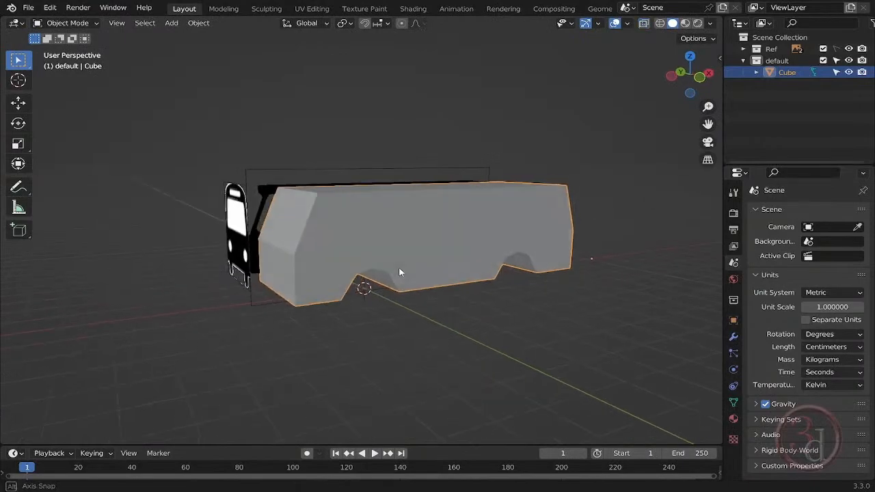
key(ctrl+2)
mouse_move(454, 269)
middle_down()
mouse_move(363, 263)
mouse_move(400, 254)
mouse_move(383, 246)
middle_up()
key(KP_1)
key(z)
click(305, 248)
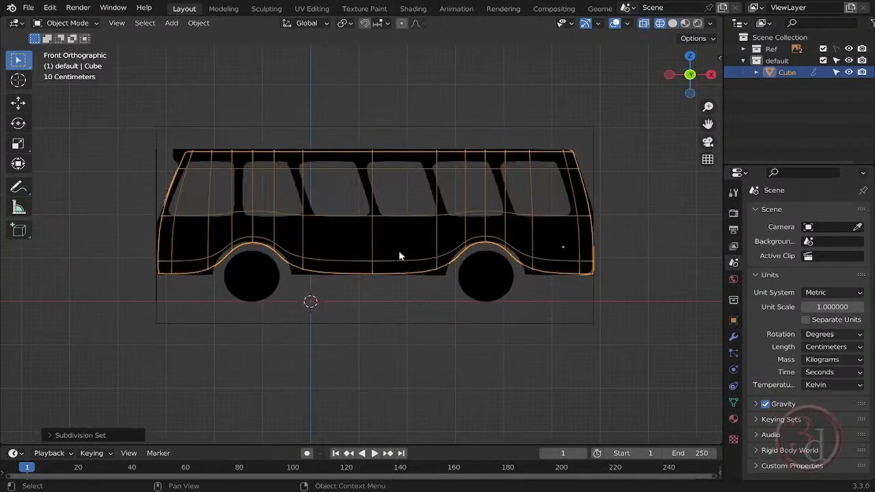
click(734, 338)
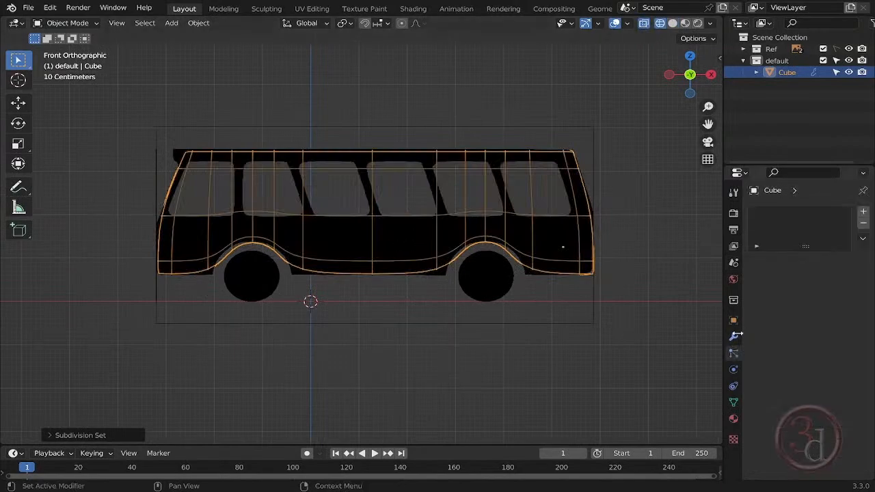
key(Tab)
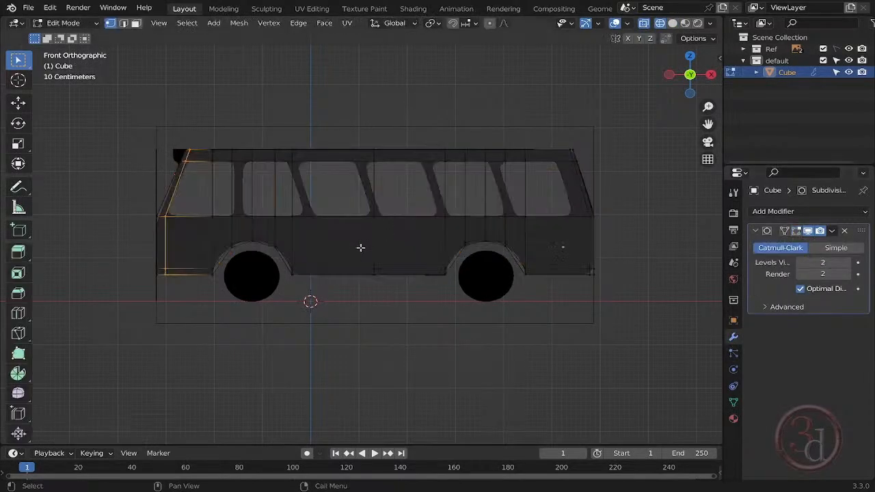
- Add a vertical loop cut between the wheel arches and slide it close to the forward edge of the rear wheel arch
scroll(362, 247, up, 3)
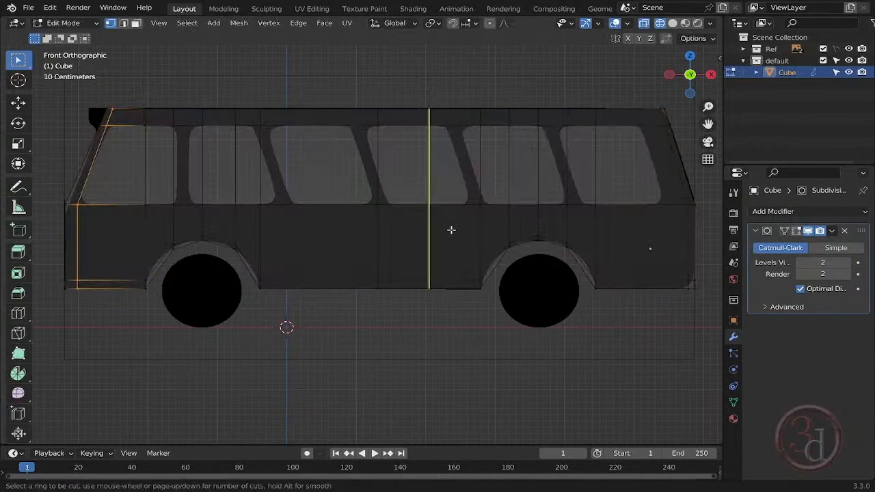
click(451, 229)
click(495, 237)
key(Tab)
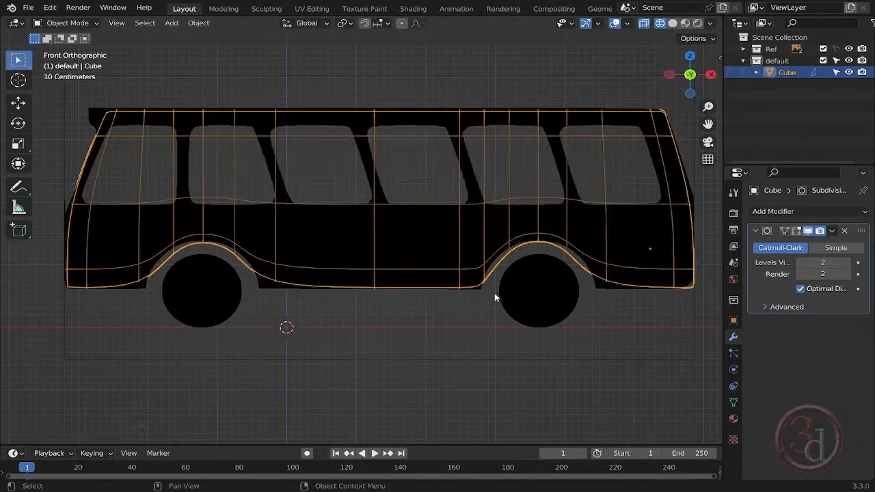
- Add a vertical loop cut just behind the front wheel arch and check the subdivided outline against the reference
key(Tab)
click(302, 248)
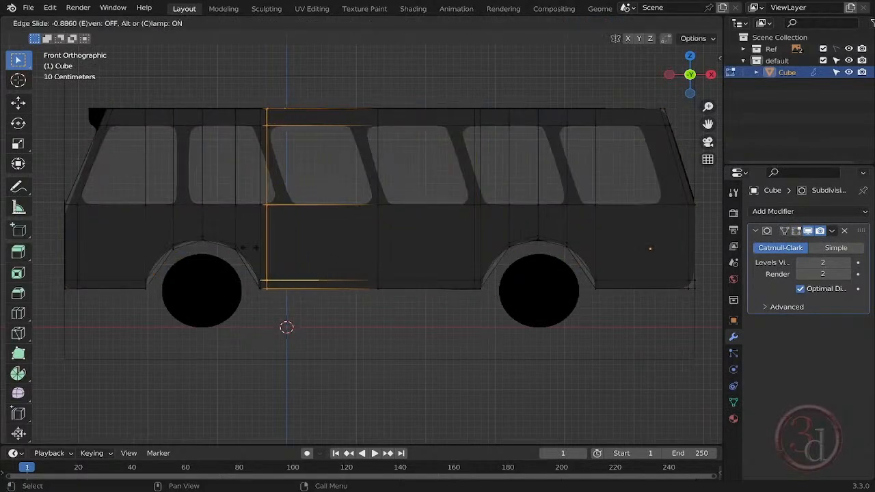
click(249, 247)
key(Tab)
key(Tab)
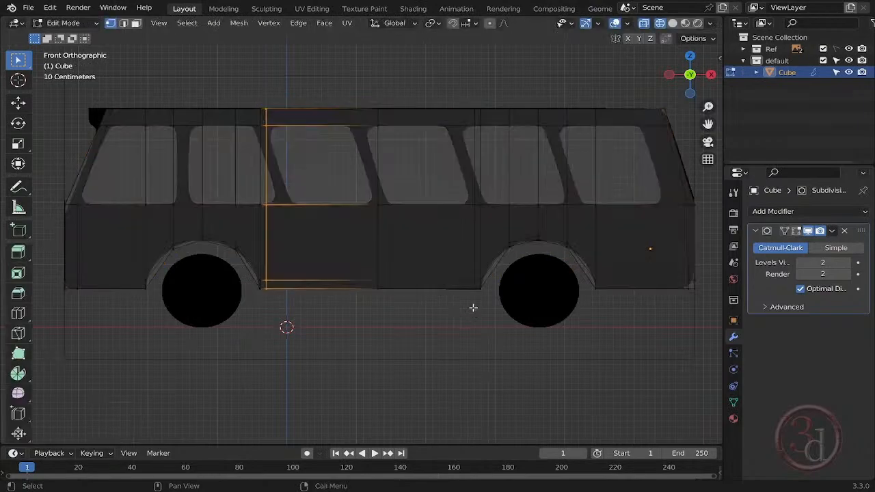
shift+middle_drag(344, 319, 361, 346)
- Add a vertical loop cut close to the forward edge of the front wheel arch
key(Tab)
shift+middle_drag(285, 320, 302, 323)
key(Tab)
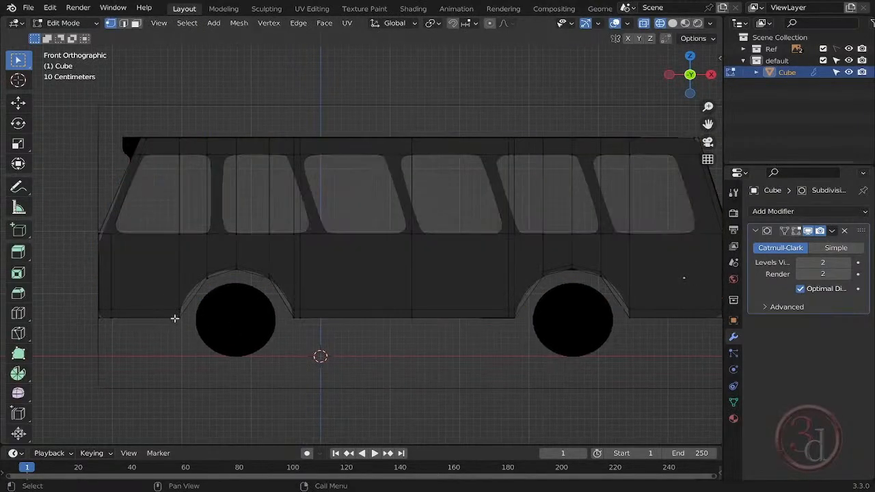
click(166, 303)
click(190, 307)
- Add a vertical loop cut just behind the rear wheel arch and check the smoothed arch outline
key(Tab)
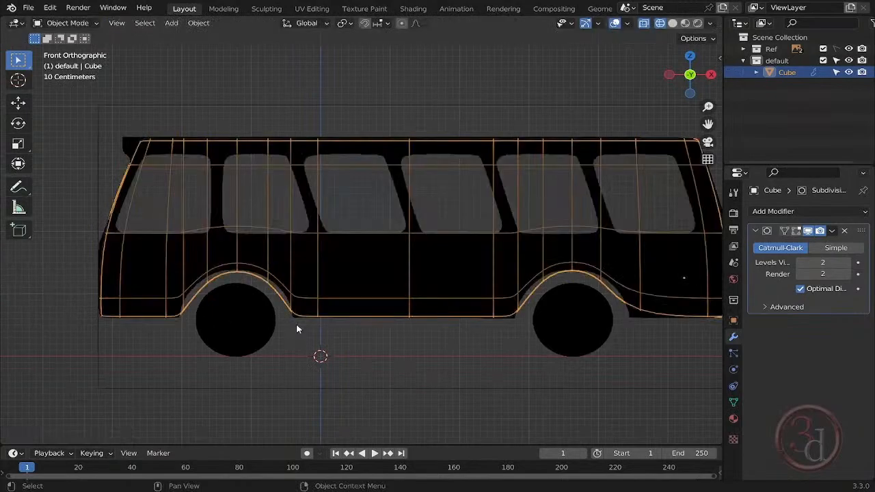
key(Tab)
key(ctrl+r)
click(646, 315)
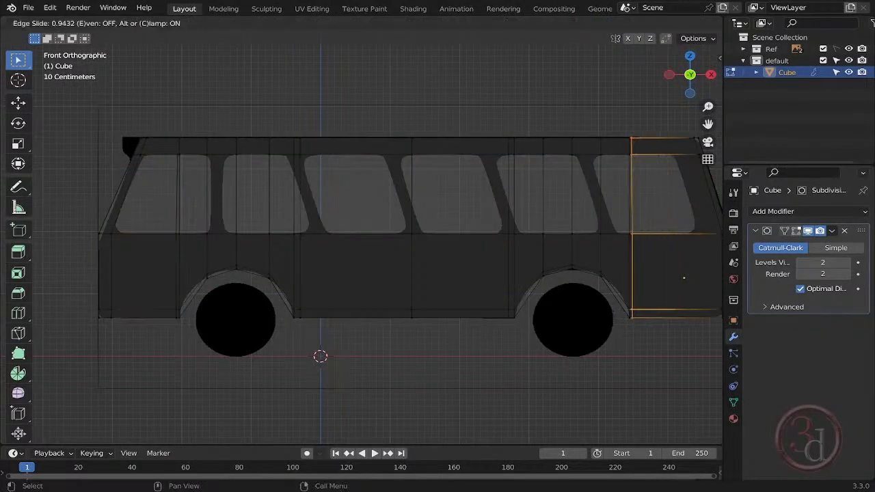
click(677, 323)
key(Tab)
scroll(663, 335, up, 3)
key(Tab)
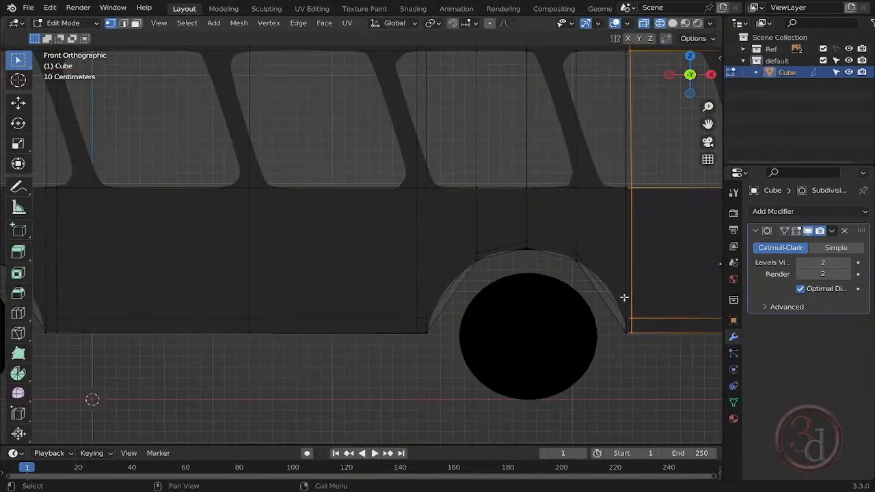
- Move the two upper shoulder vertices of the rear wheel arch outward so the smoothed arch follows the reference
click(574, 263)
scroll(608, 269, up, 5)
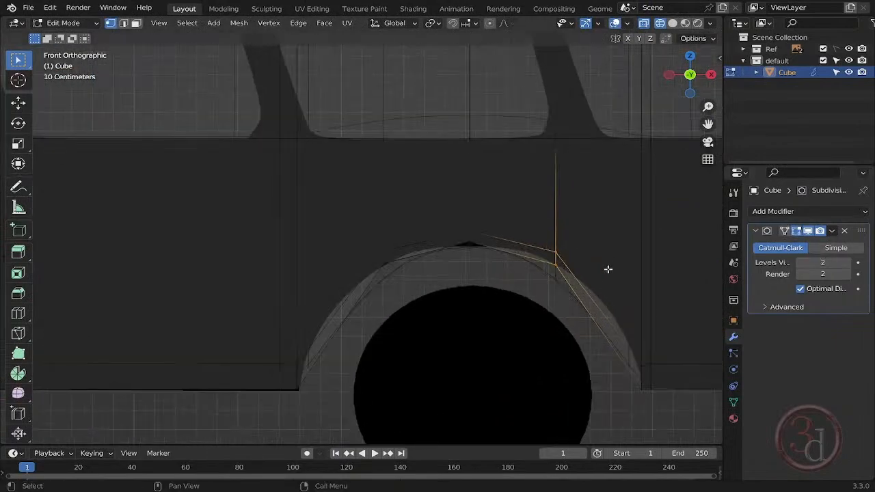
key(g)
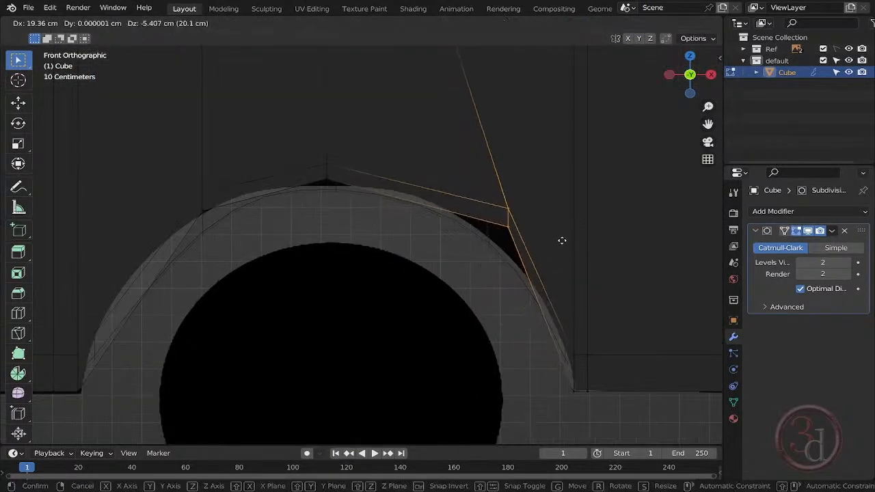
click(554, 228)
click(260, 214)
key(g)
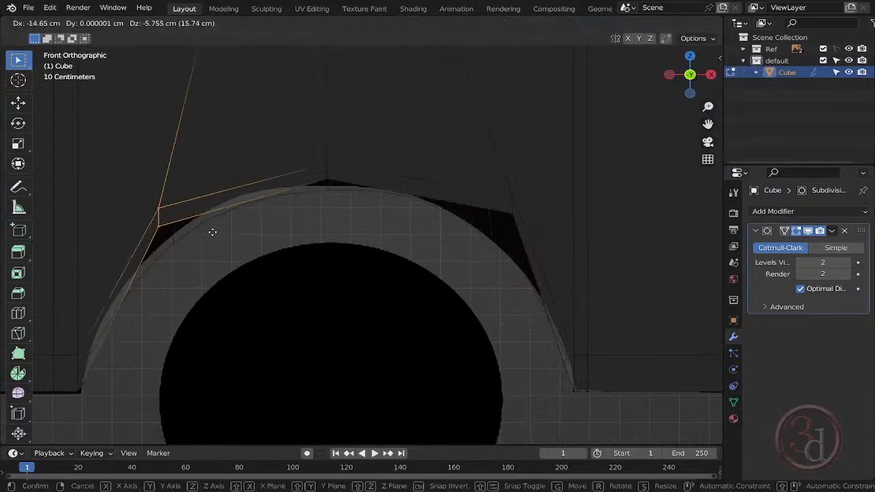
click(203, 221)
scroll(420, 251, down, 4)
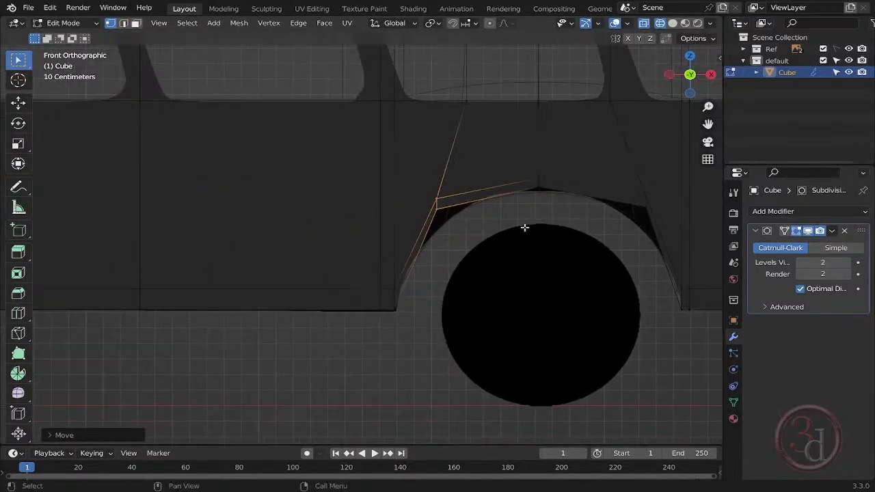
key(Tab)
scroll(576, 240, down, 3)
- Move the two upper shoulder vertices of the front wheel arch outward and check the smoothed curve against the reference
shift+middle_drag(372, 308, 534, 333)
key(Tab)
scroll(271, 295, up, 4)
shift+middle_drag(271, 296, 444, 306)
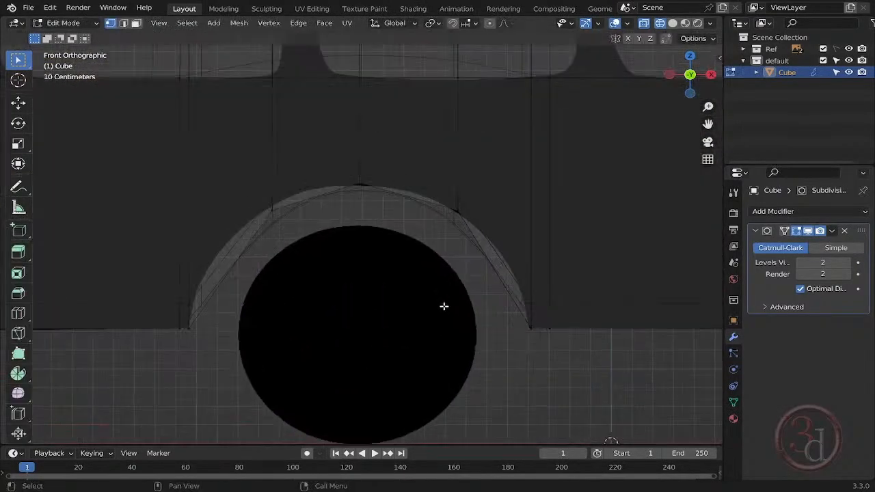
key(g)
click(513, 225)
click(270, 198)
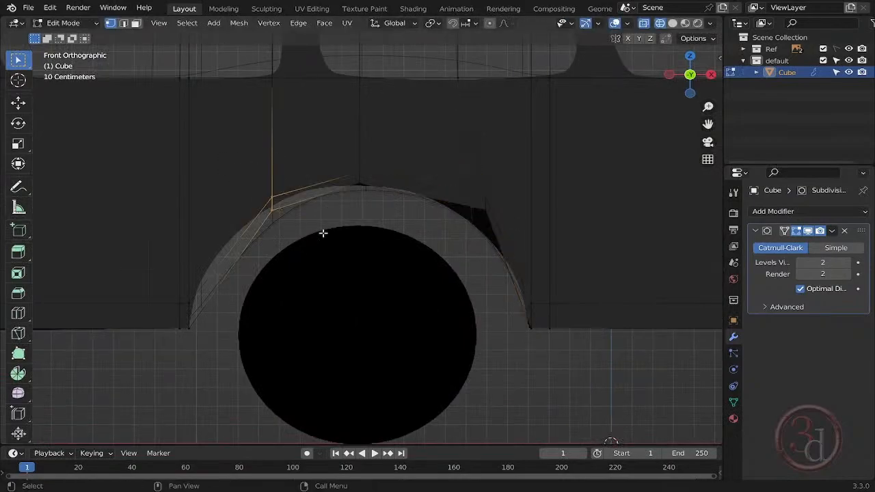
key(g)
click(284, 207)
key(Tab)
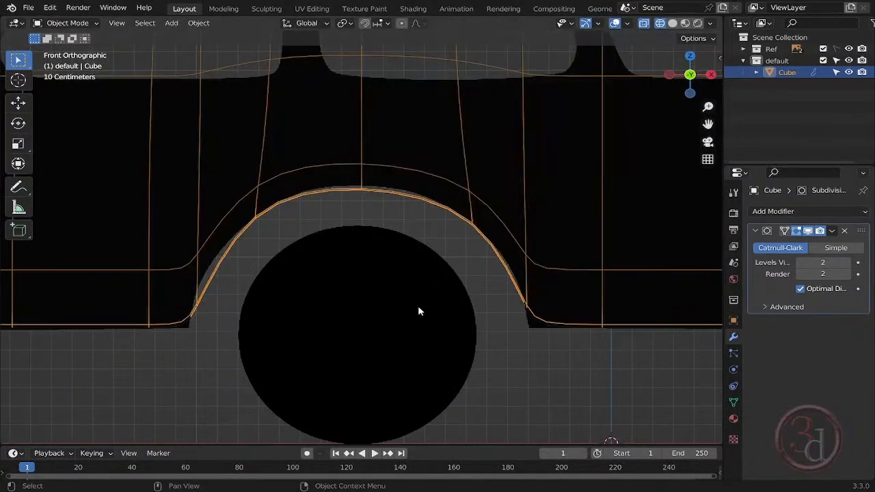
scroll(403, 332, down, 5)
scroll(466, 347, up, 3)
- Move the bottom support vertices on both sides of the front wheel arch along X, closer to the arch corners
key(Tab)
scroll(465, 344, up, 7)
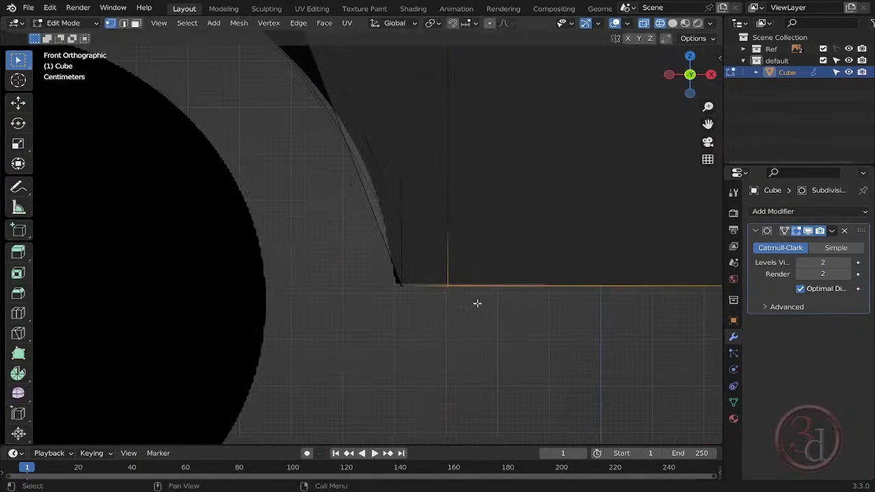
key(g)
key(x)
click(445, 302)
scroll(451, 317, down, 4)
scroll(453, 332, up, 4)
key(g)
key(x)
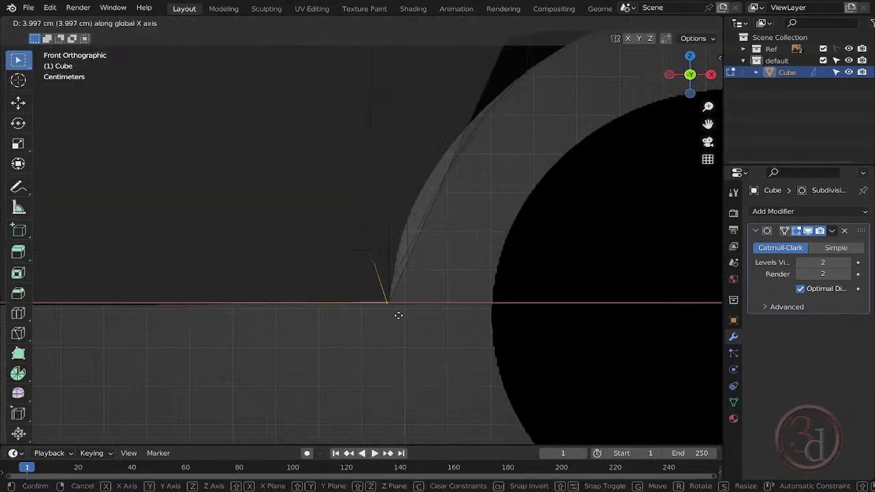
click(398, 315)
key(Tab)
scroll(394, 326, down, 6)
scroll(503, 344, up, 8)
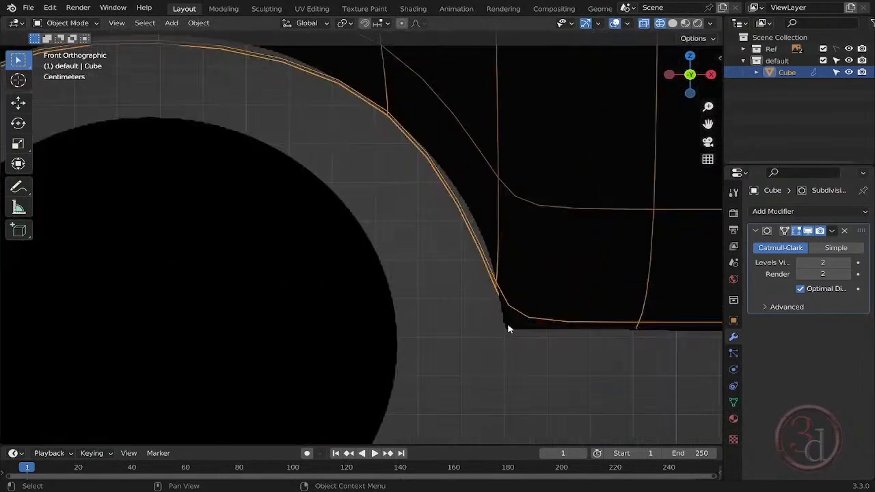
- Examine the smoothed bus body and its wheel arches in solid shading from a perspective view
key(Tab)
scroll(503, 335, down, 3)
scroll(508, 312, up, 3)
scroll(512, 294, down, 8)
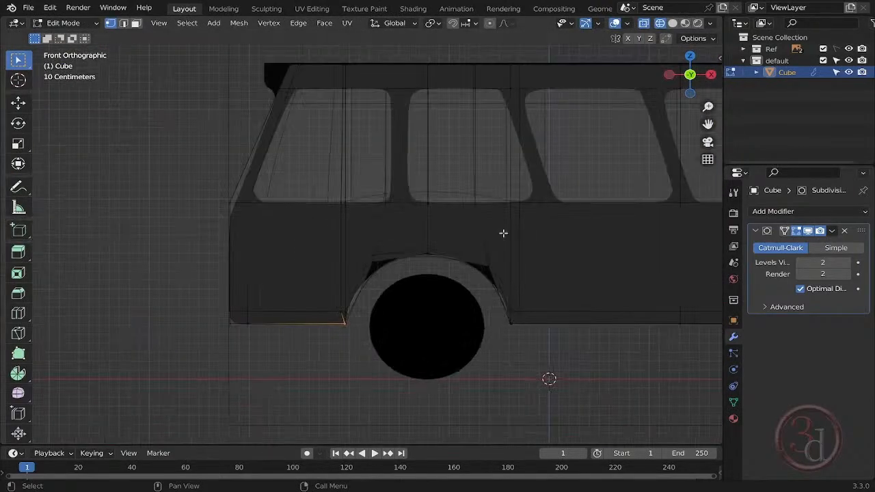
scroll(474, 157, down, 4)
middle_drag(573, 242, 431, 190)
key(Tab)
key(shift+z)
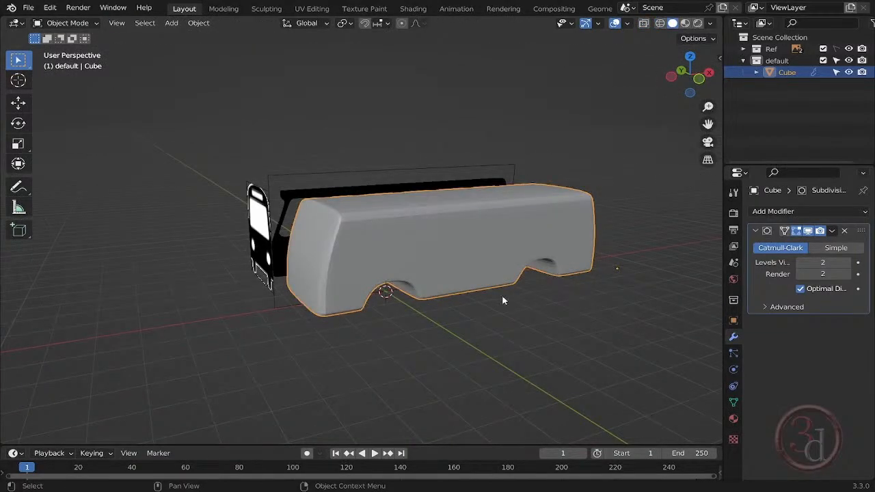
middle_drag(504, 301, 557, 291)
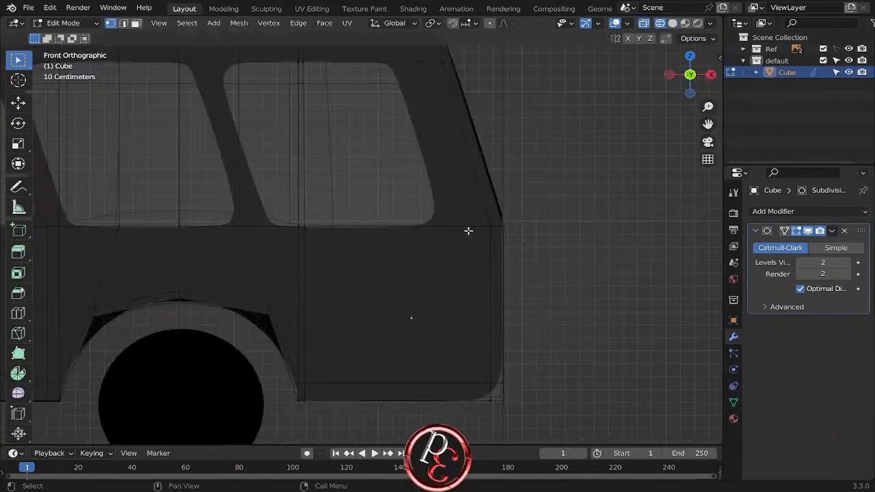
- Bevel the horizontal edge loop below the windows with 2 segments and a width of about 3.4 cm
alt+click(465, 230)
key(ctrl+b)
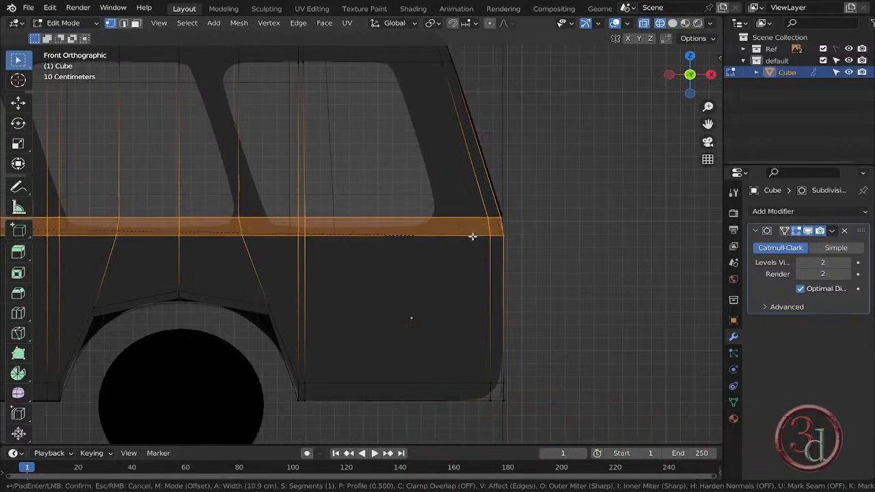
scroll(466, 233, up, 1)
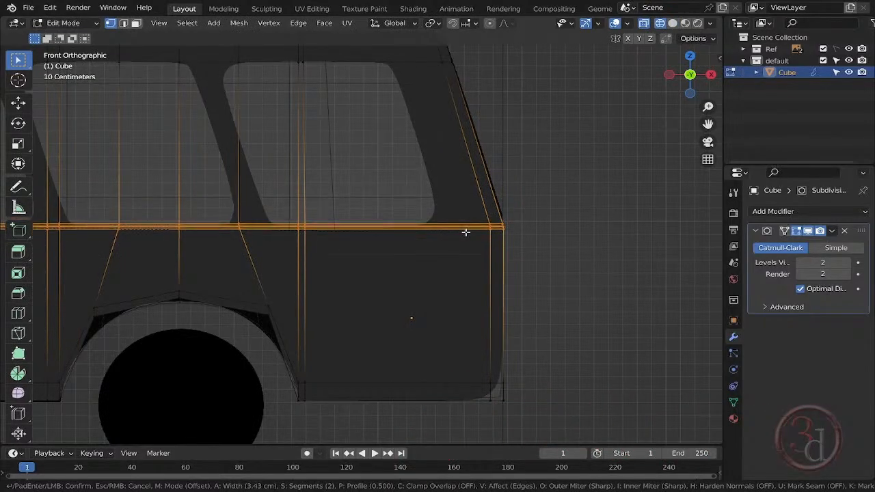
click(465, 232)
scroll(540, 234, down, 3)
scroll(414, 213, up, 5)
- Add two lengthwise loop cuts through the body and scale them apart along Y close to the side walls
middle_drag(415, 213, 360, 218)
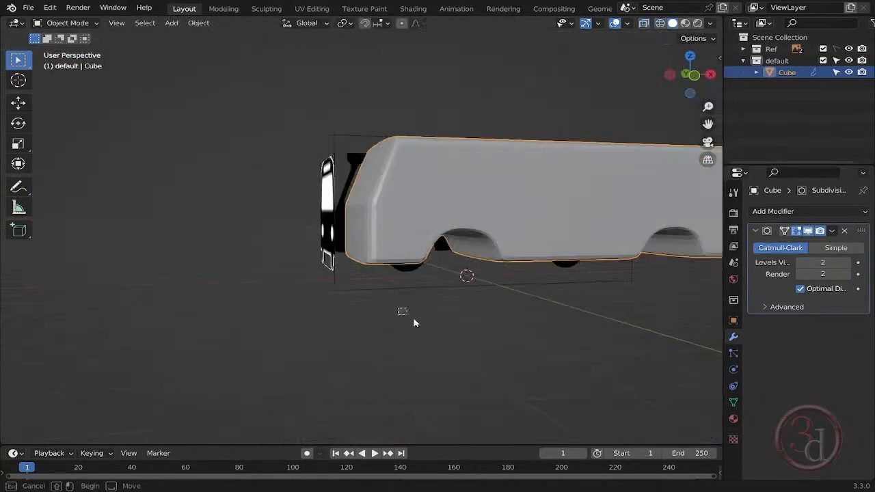
middle_drag(414, 318, 483, 241)
key(ctrl+r)
scroll(444, 202, up, 1)
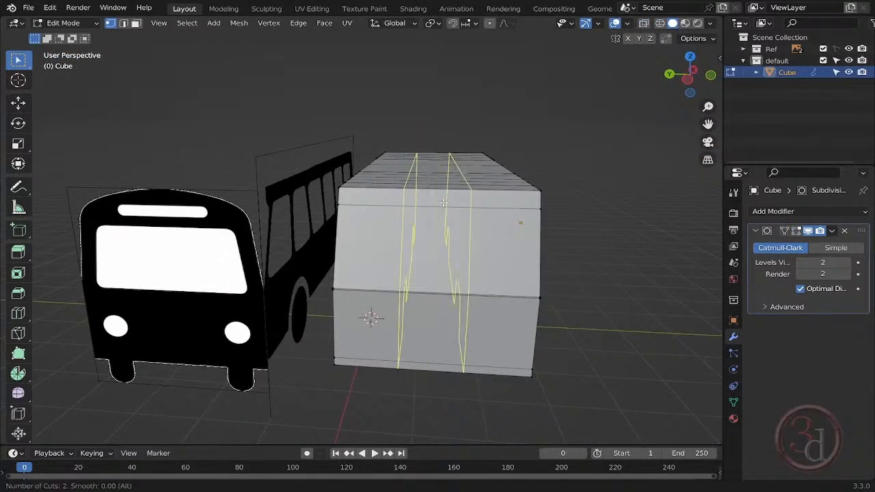
click(444, 203)
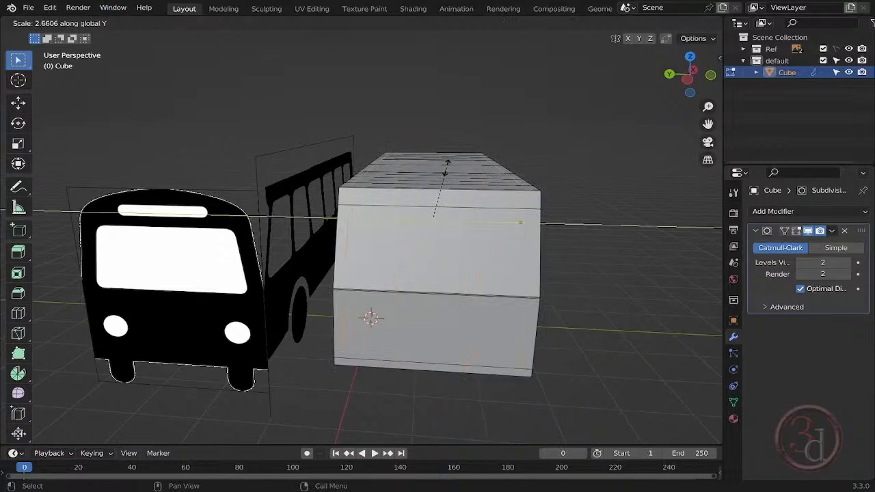
key(Escape)
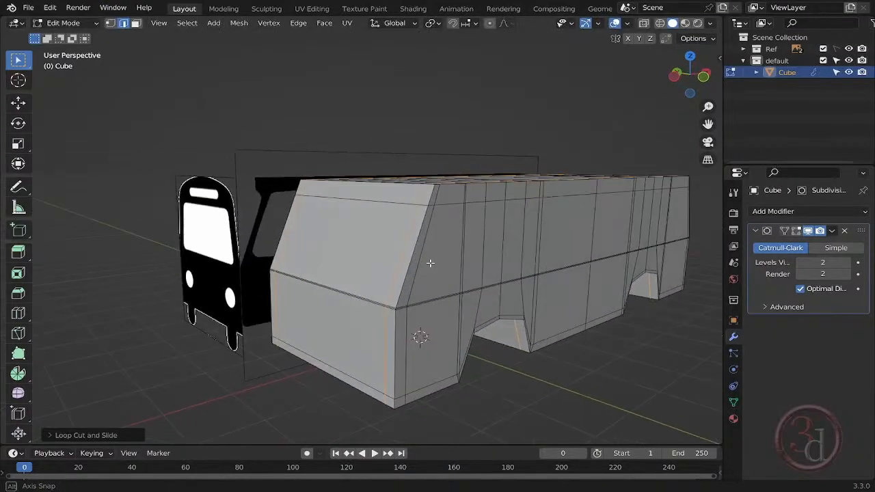
- Add a horizontal loop cut around the body just below the roof edge and check the smoothed result
scroll(430, 260, up, 4)
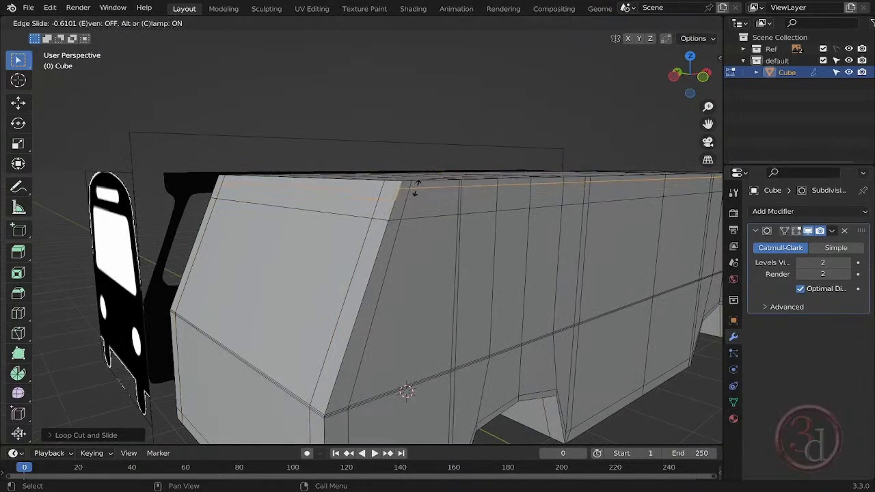
click(411, 197)
middle_drag(422, 244, 564, 226)
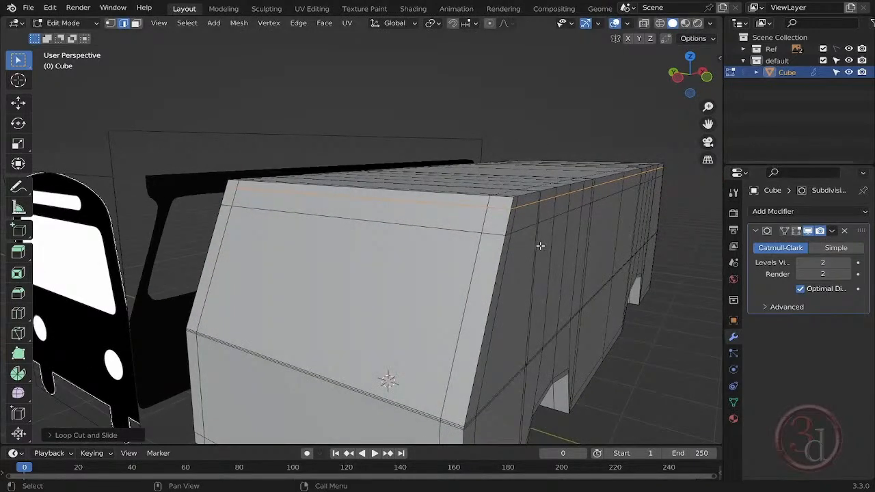
key(Tab)
key(Tab)
- Extrude the top strip and upper corner faces above the windshield forward along X to the reference's roof overhang
key(3)
shift+click(497, 203)
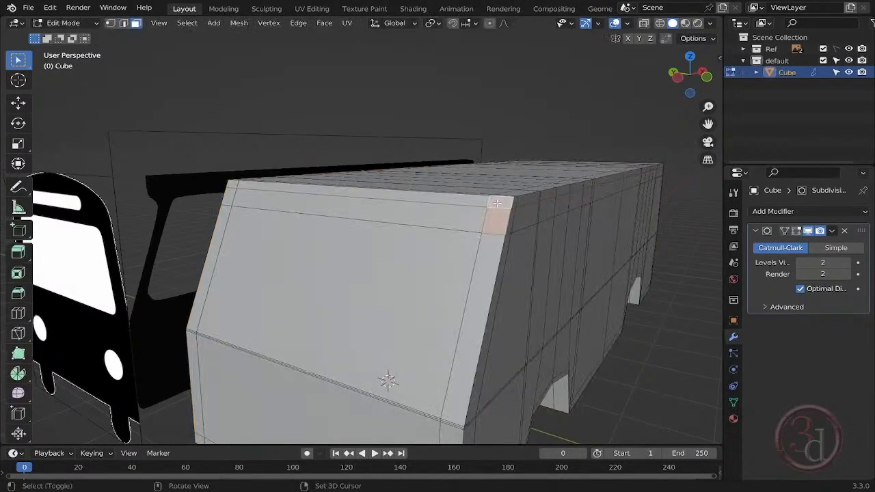
ctrl+click(231, 186)
middle_drag(417, 224, 343, 200)
scroll(249, 202, up, 2)
key(e)
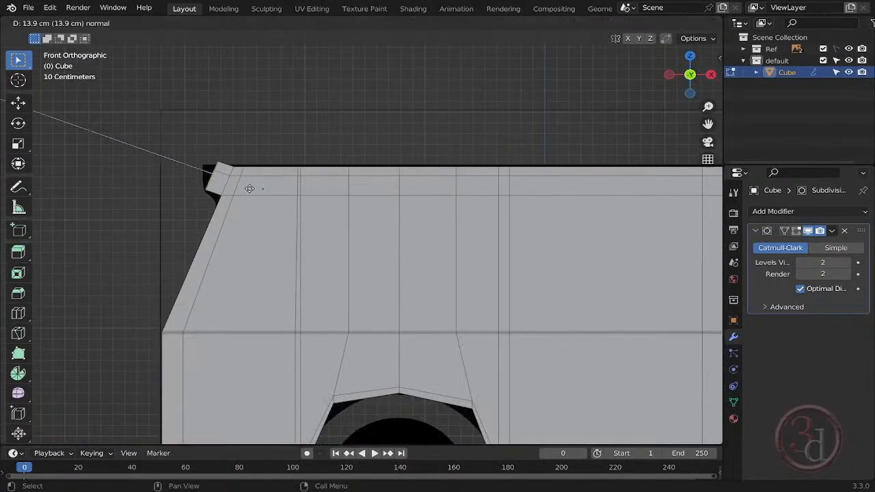
right_click(253, 181)
key(g)
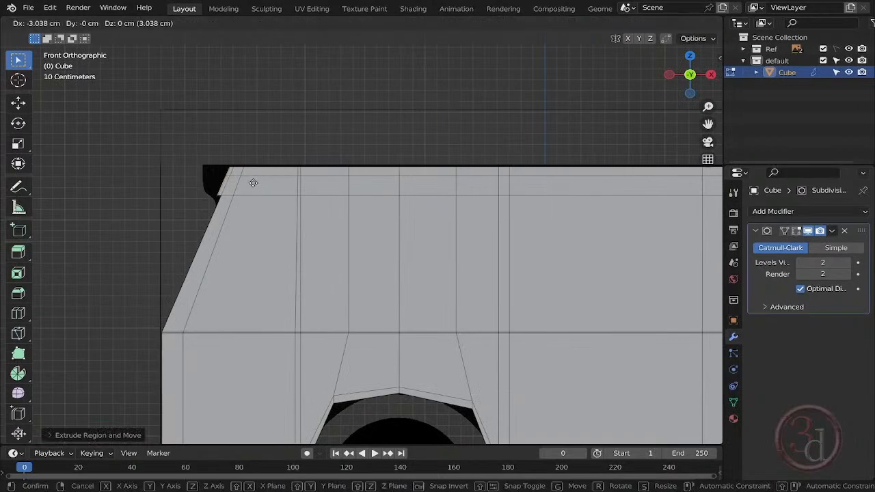
key(x)
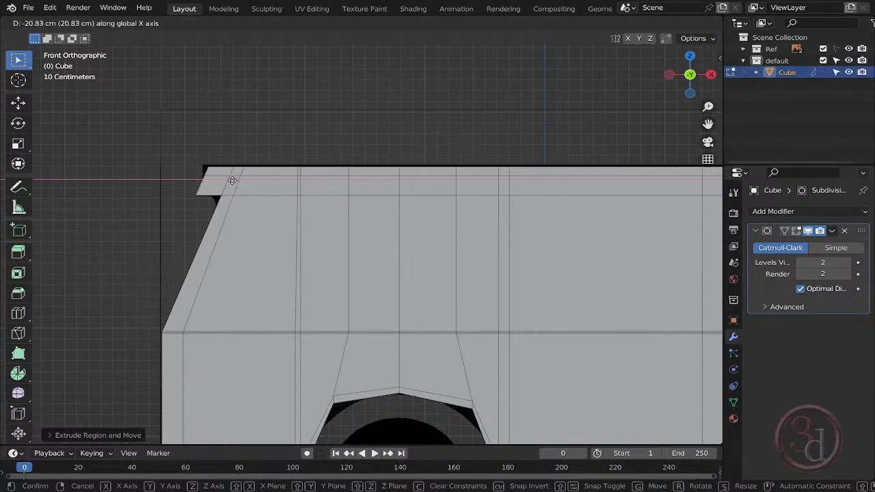
click(229, 180)
- Flatten the extruded overhang faces by scaling them to 0 along X, and align them with the reference's front edge
shift+middle_drag(258, 174, 428, 192)
scroll(430, 192, up, 8)
shift+middle_drag(301, 223, 345, 220)
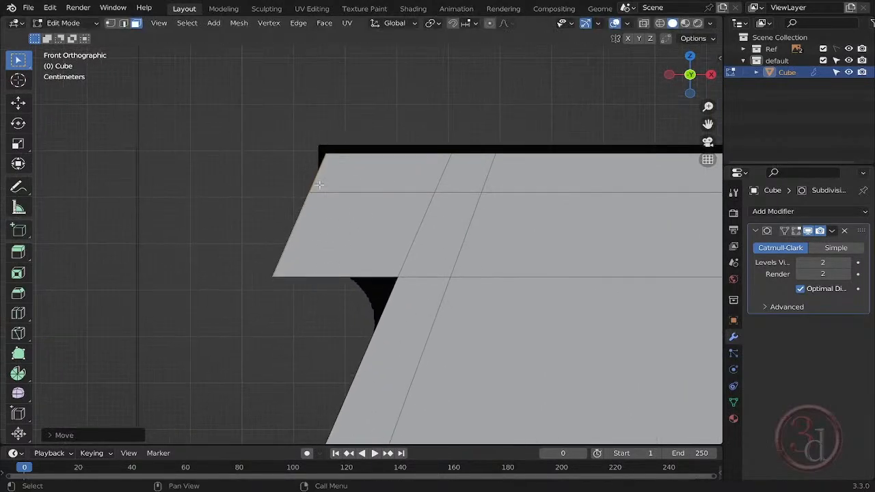
key(s)
key(x)
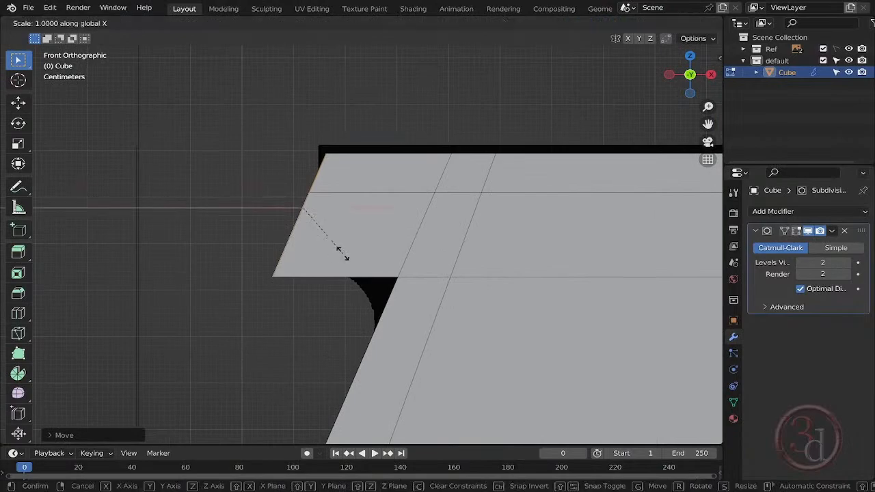
key(0)
key(Return)
key(g)
key(x)
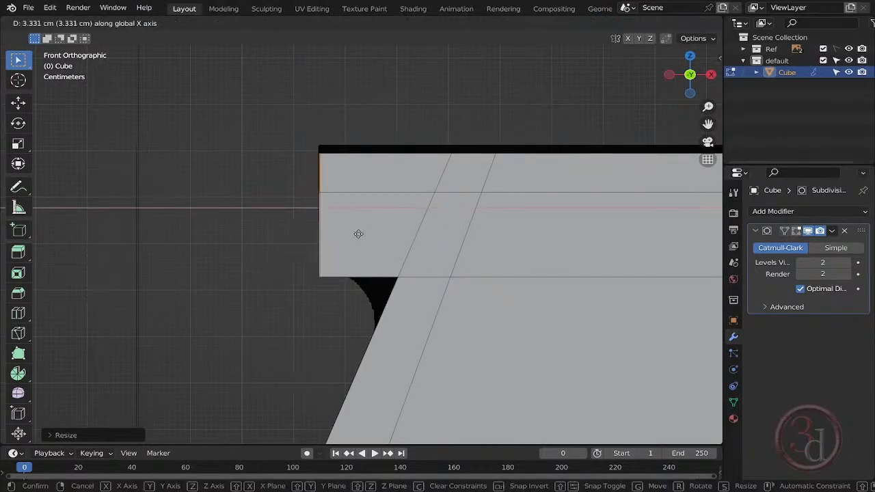
click(353, 223)
- Add a lengthwise loop cut beside the inner edge of the front overhang's corner as a support loop
middle_drag(354, 223, 529, 196)
key(Tab)
scroll(590, 171, up, 3)
key(Tab)
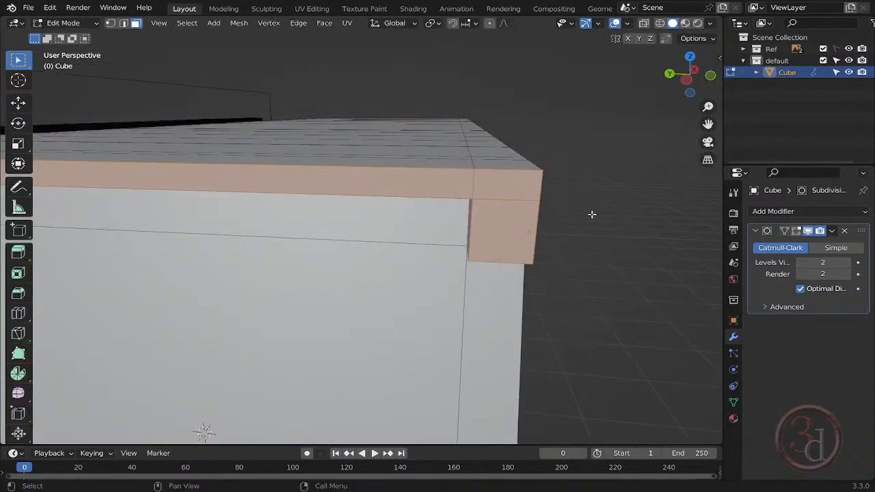
key(alt+a)
key(ctrl+r)
click(429, 139)
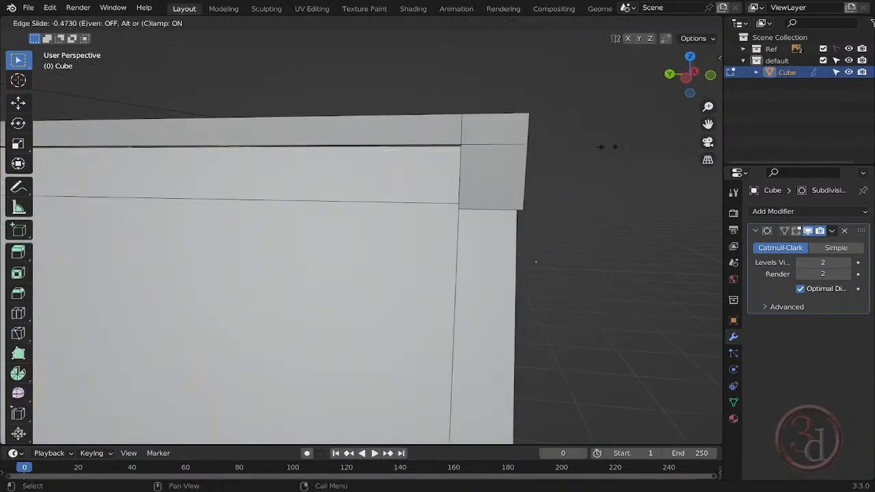
click(1, 183)
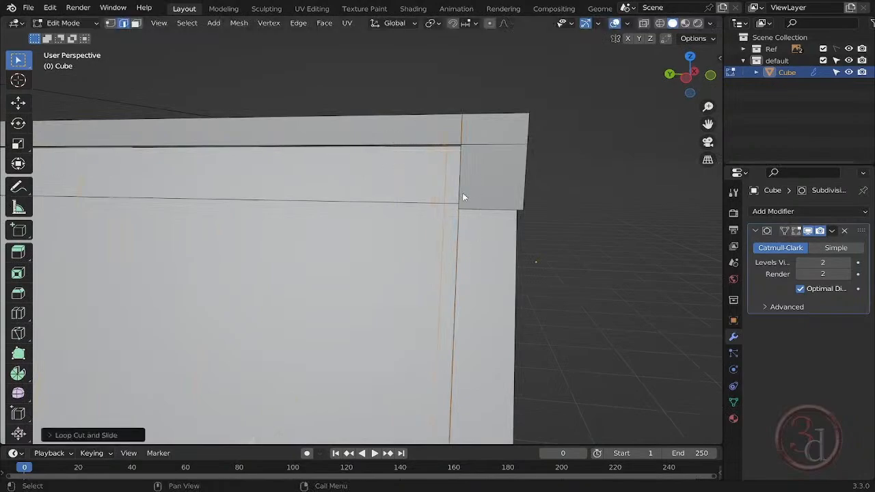
- Set the Subdivision modifier's viewport levels to 3 and check the smoothed front overhang
key(Tab)
click(850, 264)
key(Tab)
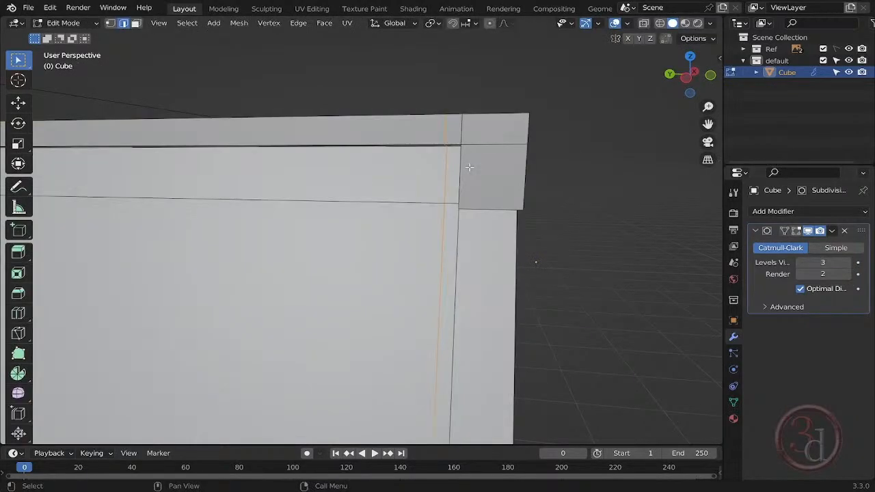
scroll(469, 166, down, 3)
middle_drag(495, 193, 446, 190)
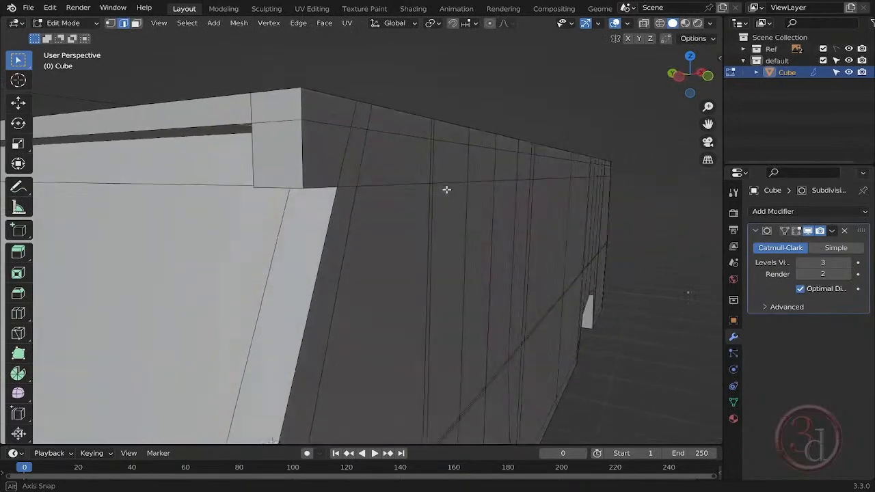
key(Tab)
- Add a horizontal loop cut just above the overhang's lower edge and check the smoothed shape
key(Tab)
key(ctrl+r)
click(313, 179)
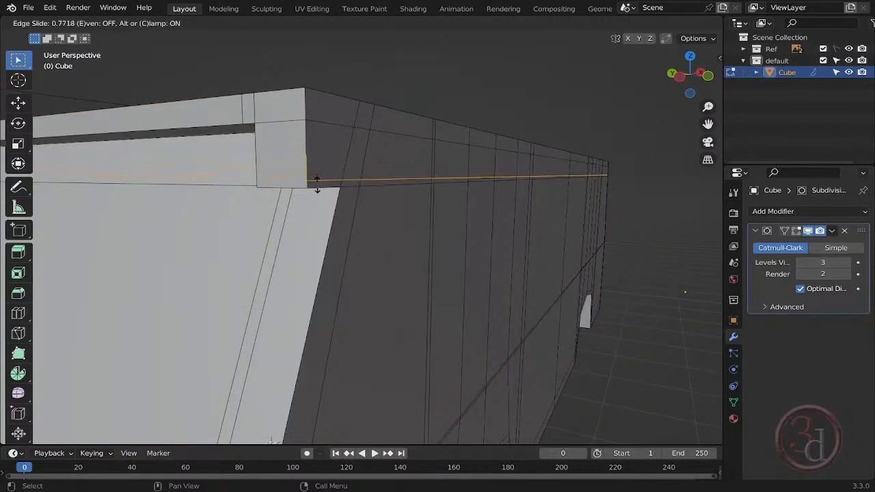
click(317, 183)
key(Tab)
middle_drag(383, 185, 336, 190)
- Add a loop cut along the body side just below the roof overhang and check the smoothed edge
key(Tab)
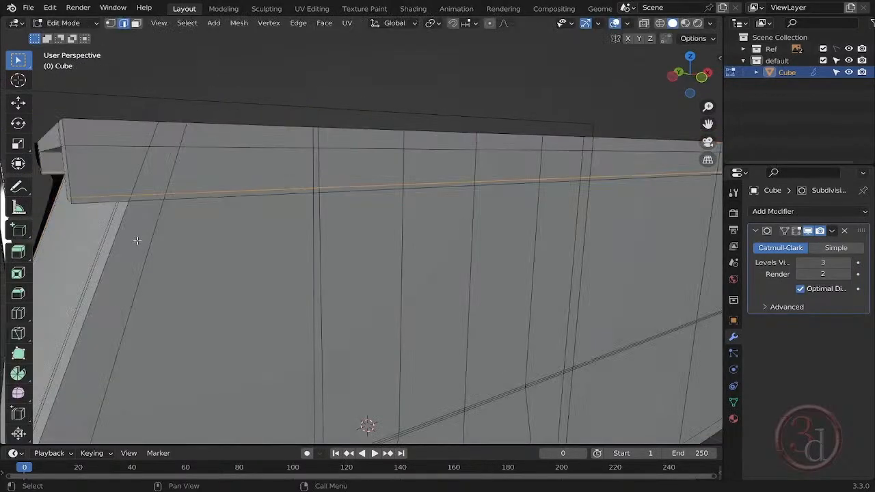
key(ctrl+r)
click(147, 220)
click(192, 73)
key(Tab)
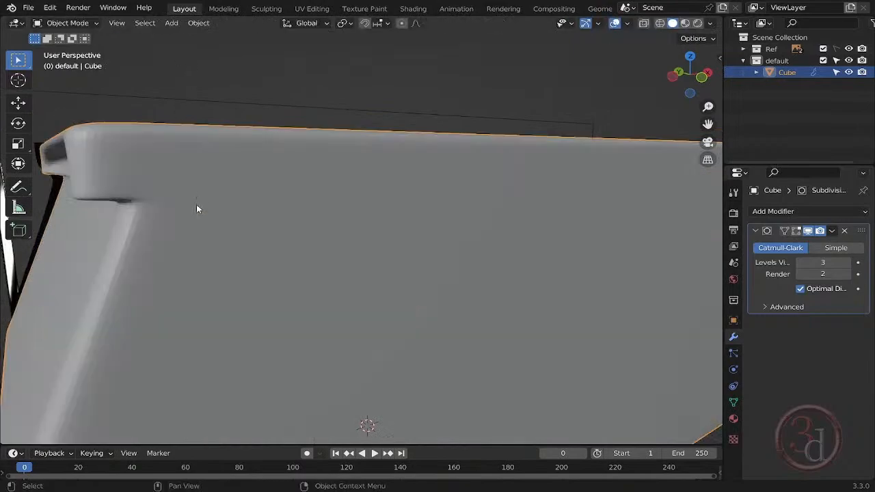
middle_drag(196, 204, 420, 235)
key(Tab)
key(Tab)
key(Tab)
key(Tab)
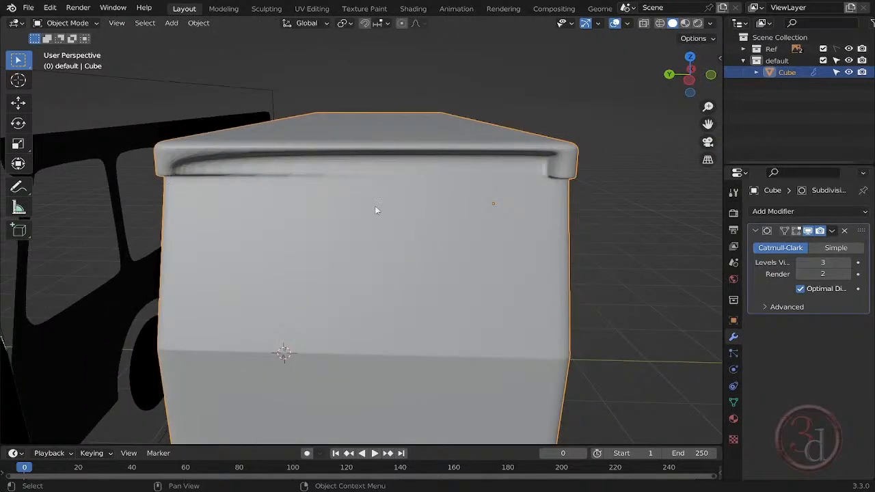
- Shift the topmost vertices at the roof's -Y corner inward along Y to chamfer it, and check the smoothed result
key(Tab)
middle_drag(375, 211, 525, 202)
key(ctrl+KP_3)
scroll(519, 124, up, 8)
key(shift+z)
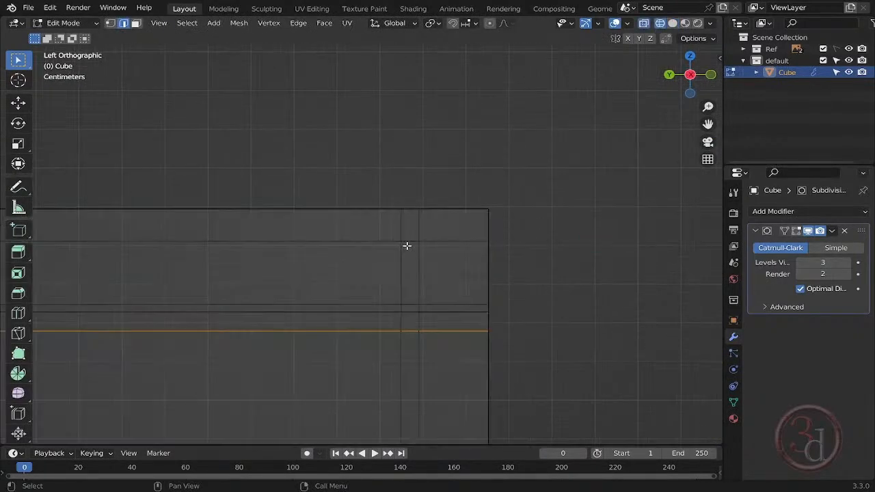
click(111, 23)
drag(456, 117, 534, 212)
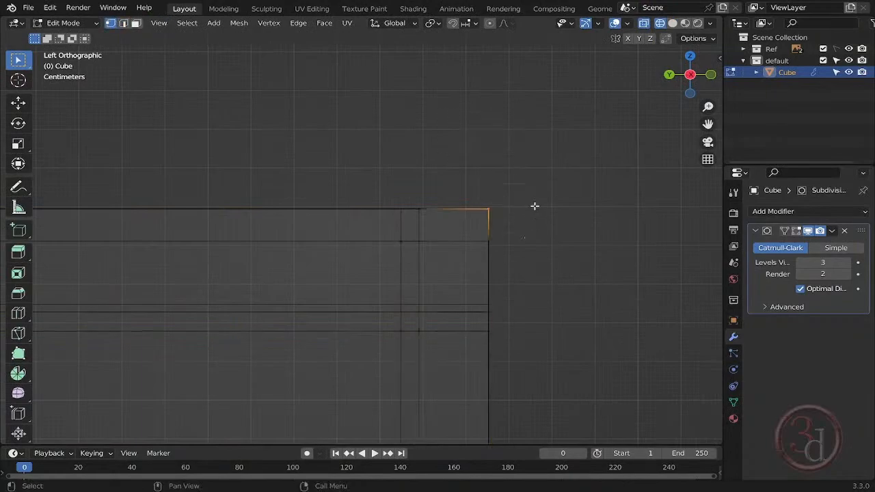
mouse_move(526, 267)
middle_down()
mouse_move(499, 275)
mouse_move(515, 258)
middle_up()
key(grave)
click(422, 260)
key(g)
key(y)
click(494, 235)
key(Tab)
scroll(505, 228, down, 8)
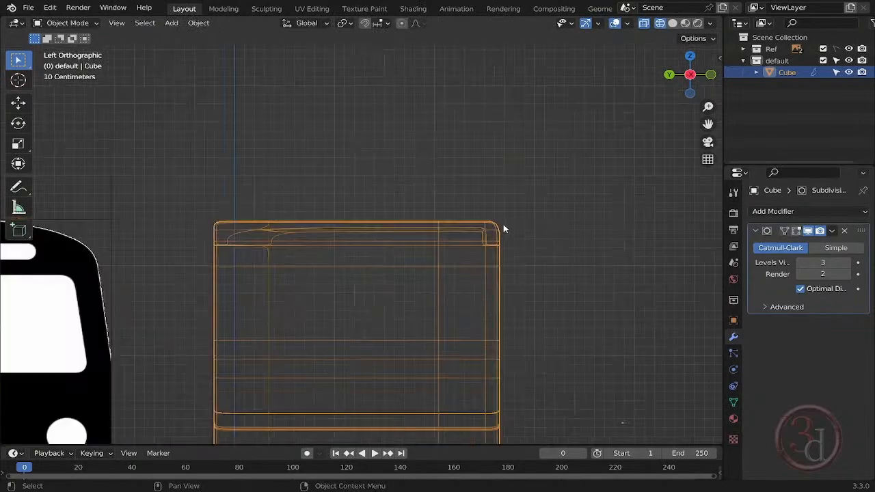
mouse_move(504, 229)
middle_down()
mouse_move(488, 289)
mouse_move(543, 262)
mouse_move(454, 294)
mouse_move(566, 305)
middle_up()
key(shift+z)
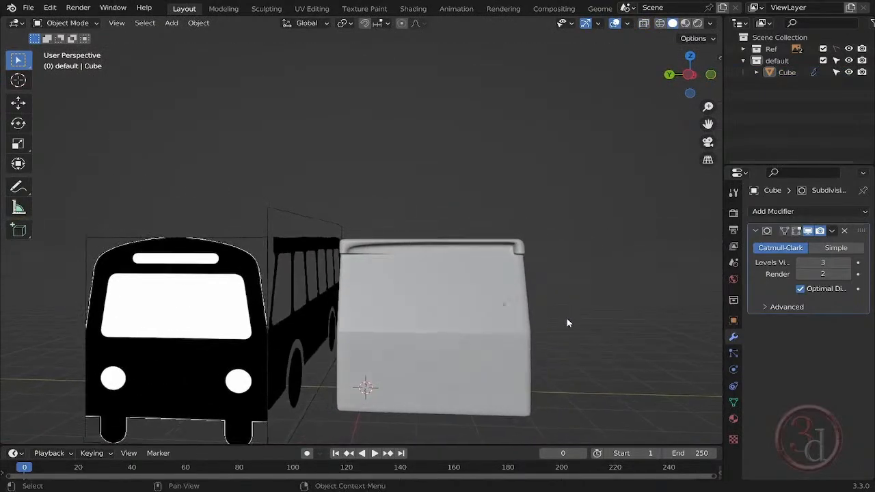
- In the left view, move the two upper vertex rows of the -Y roof corner inward along Y by about 6 cm
key(grave)
click(518, 314)
scroll(517, 314, up, 4)
scroll(445, 317, down, 5)
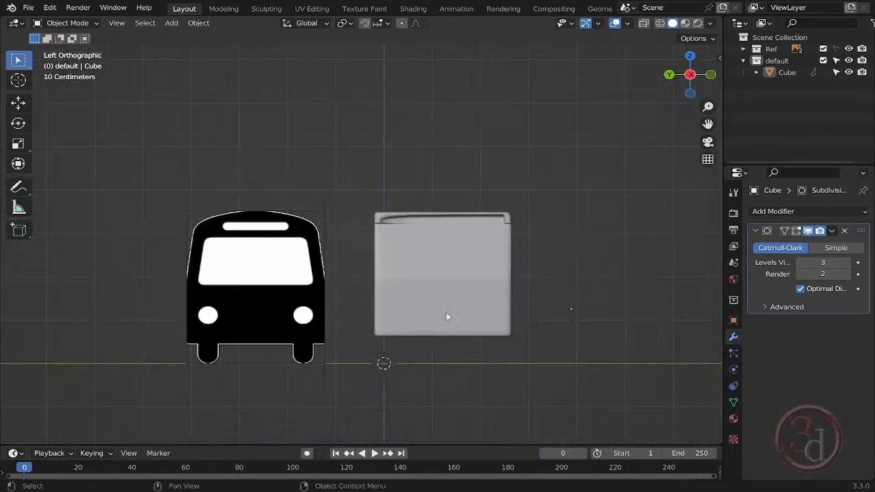
scroll(519, 232, up, 5)
key(Tab)
drag(451, 170, 536, 238)
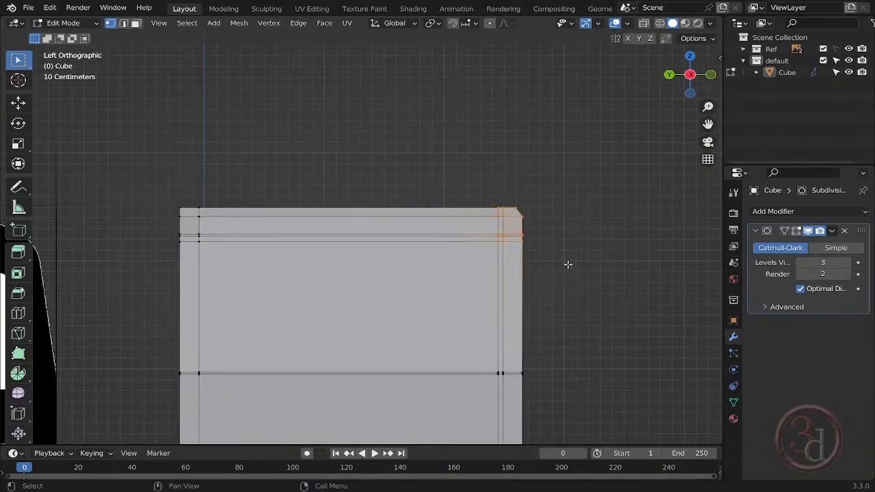
key(alt+z)
drag(455, 168, 559, 256)
key(g)
key(y)
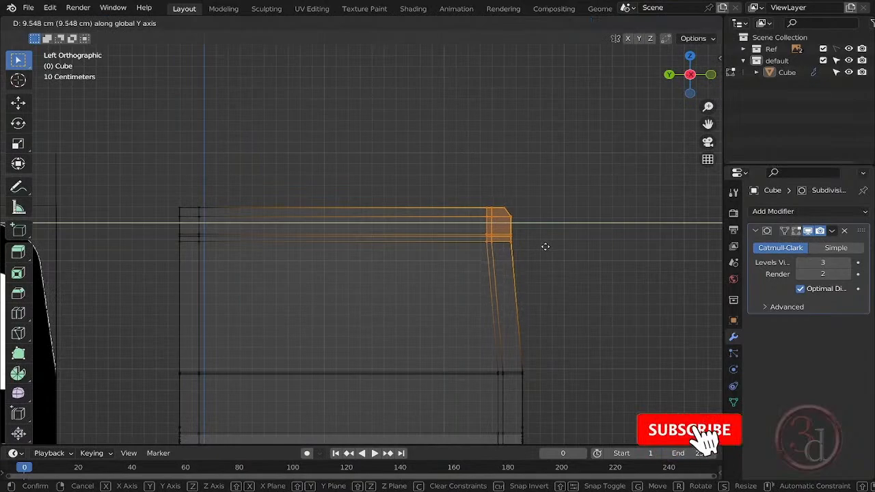
scroll(542, 241, up, 2)
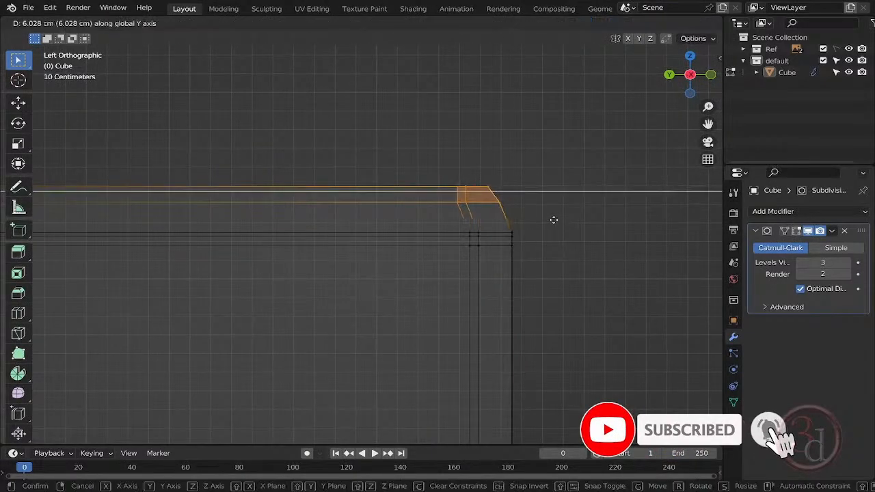
click(554, 221)
- Move only the topmost vertex row of that roof corner further inward along Y to round its profile
drag(405, 155, 508, 193)
key(g)
key(y)
click(500, 190)
click(534, 215)
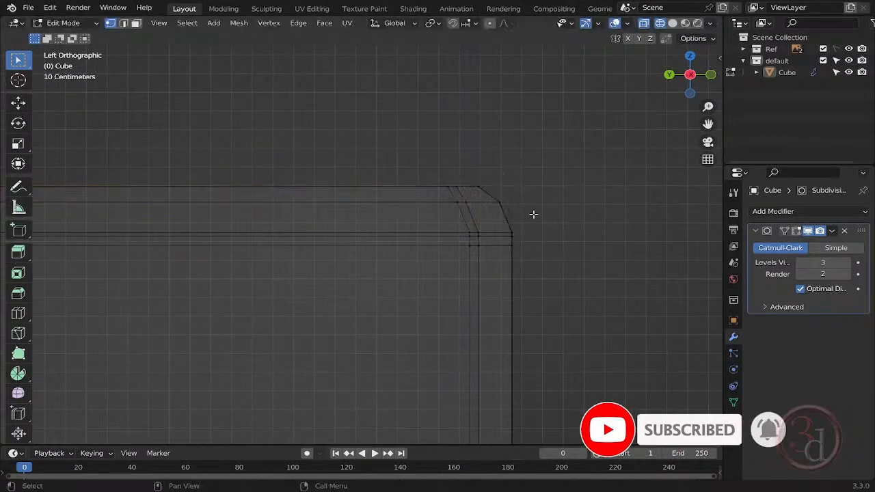
- Move all the roof and overhang vertices on the -Y side inward along Y to slant the upper side wall, and check the smoothed body
drag(395, 138, 601, 287)
key(g)
key(y)
click(506, 241)
scroll(561, 203, down, 5)
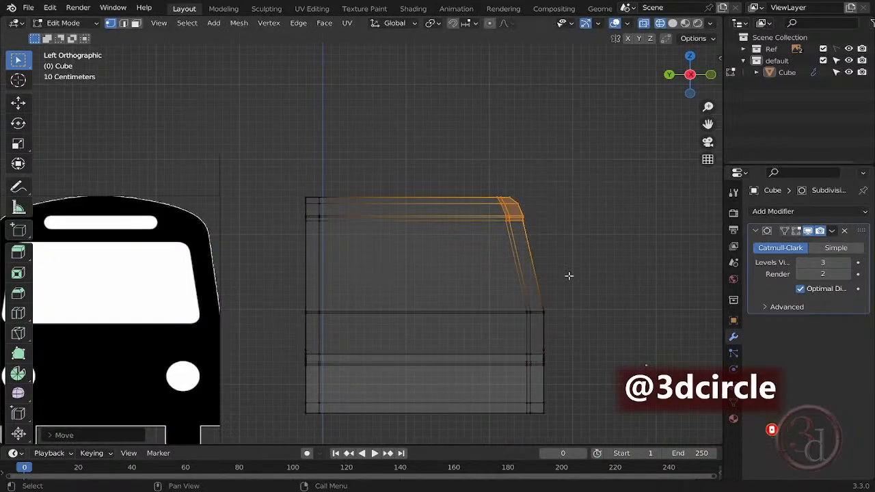
middle_drag(569, 275, 483, 307)
key(shift+z)
click(606, 239)
key(Tab)
scroll(588, 273, down, 4)
mouse_move(573, 303)
middle_down()
mouse_move(588, 303)
mouse_move(532, 296)
mouse_move(604, 305)
middle_up()
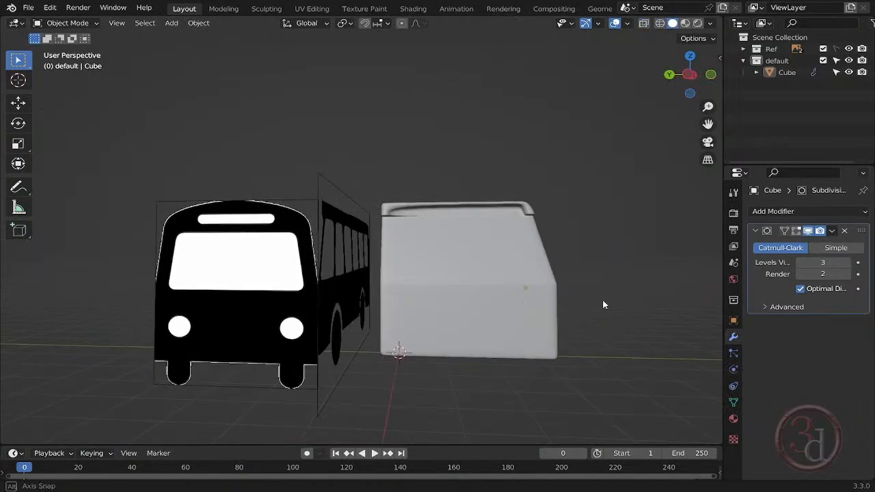
- Add a loop cut down the middle of the body's width and straighten it by scaling it to 0 along Y
key(Tab)
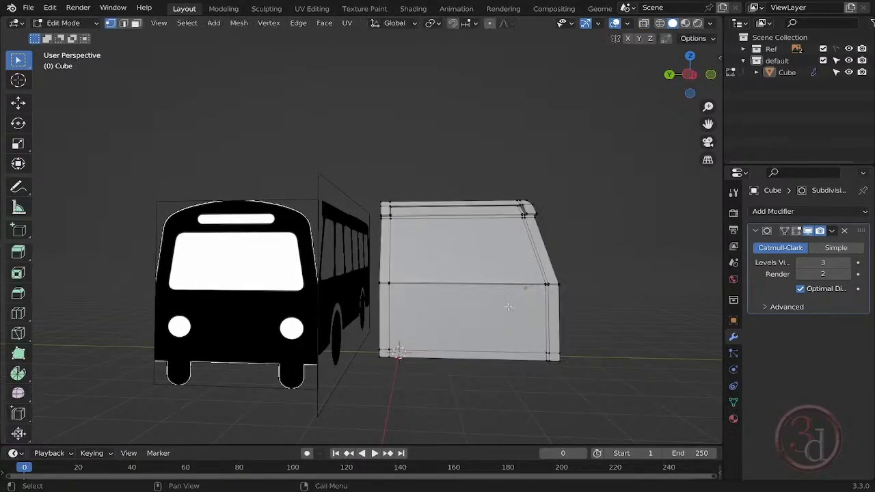
key(ctrl+KP_3)
scroll(454, 262, up, 2)
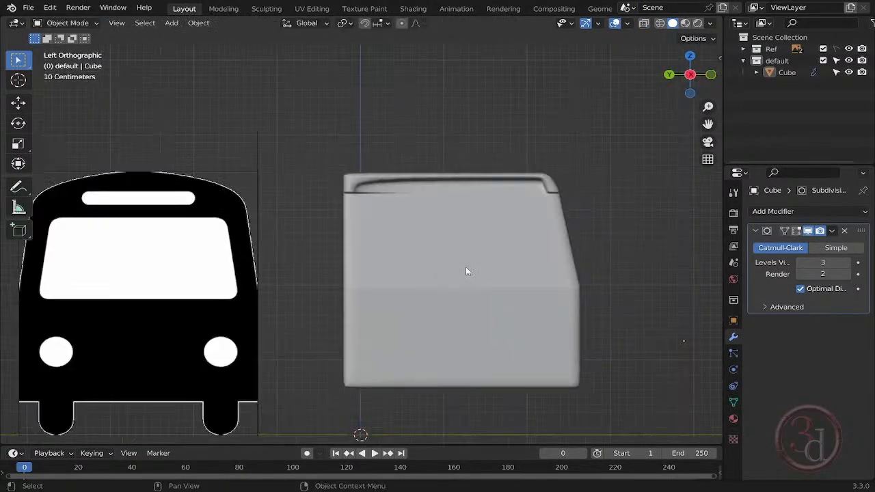
key(ctrl+r)
click(465, 181)
right_click(464, 182)
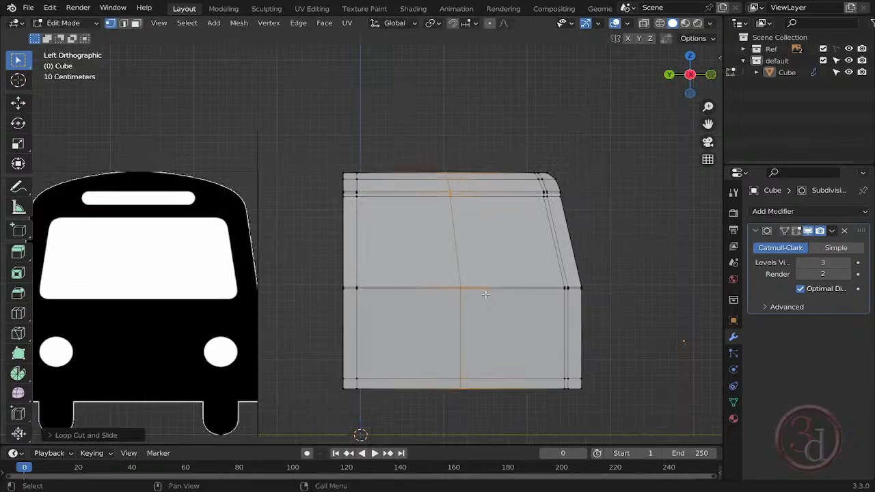
key(s)
key(y)
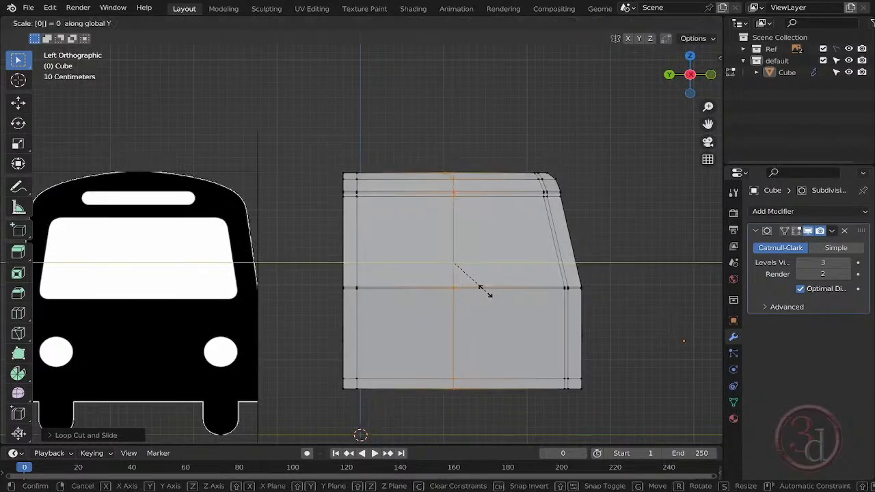
key(Return)
- Delete the +Y half of the body up to the centre loop, using see-through selection
key(alt+a)
key(alt+z)
drag(299, 115, 435, 432)
key(Tab)
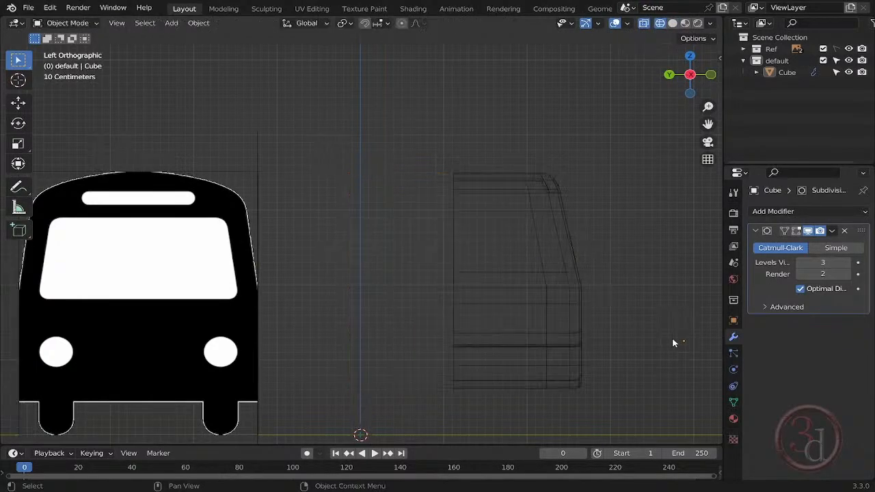
key(Tab)
key(Tab)
- Set the remaining half body's origin to its geometry
right_click(534, 222)
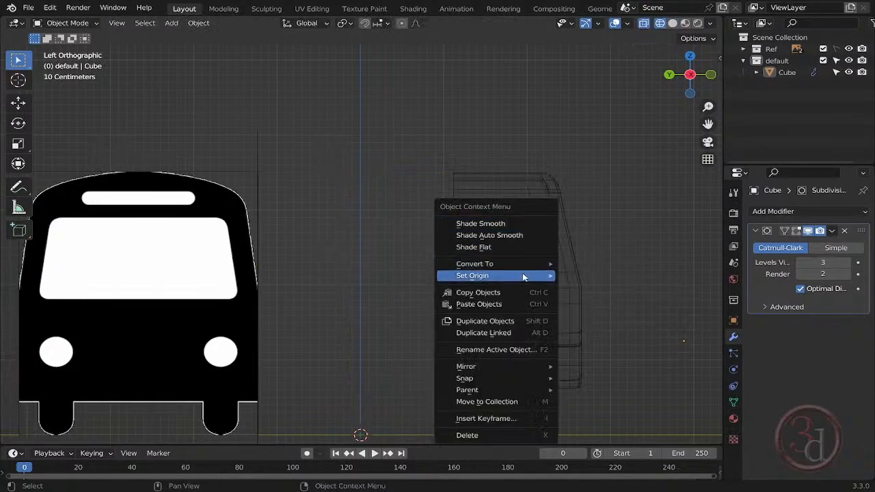
mouse_move(524, 276)
shift+middle_drag(539, 312, 516, 250)
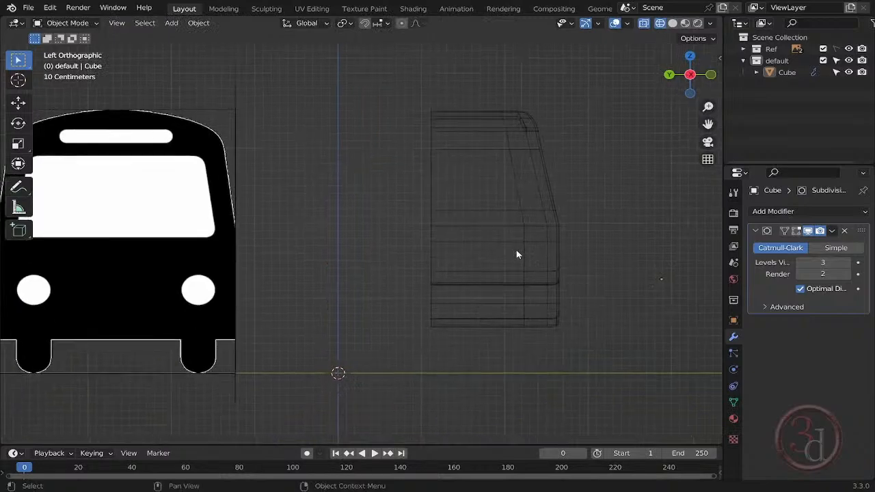
scroll(516, 250, down, 2)
scroll(516, 250, up, 2)
click(518, 255)
scroll(534, 246, down, 2)
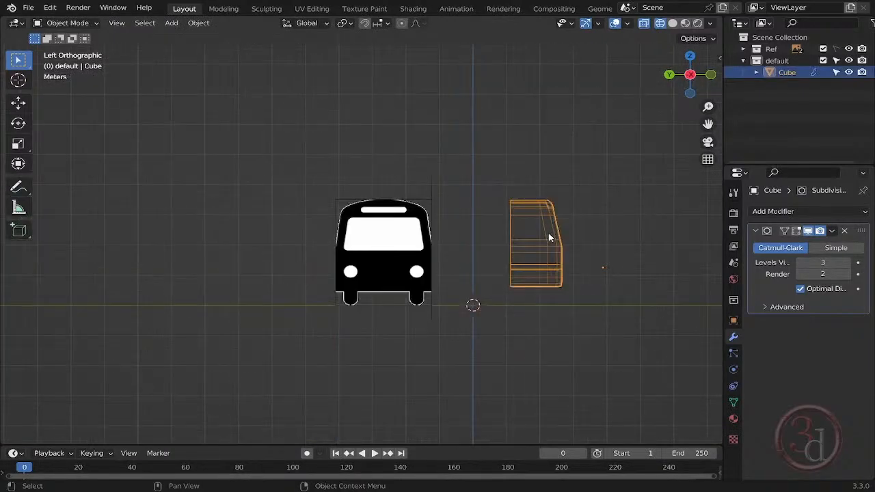
right_click(547, 235)
click(602, 246)
scroll(548, 242, up, 2)
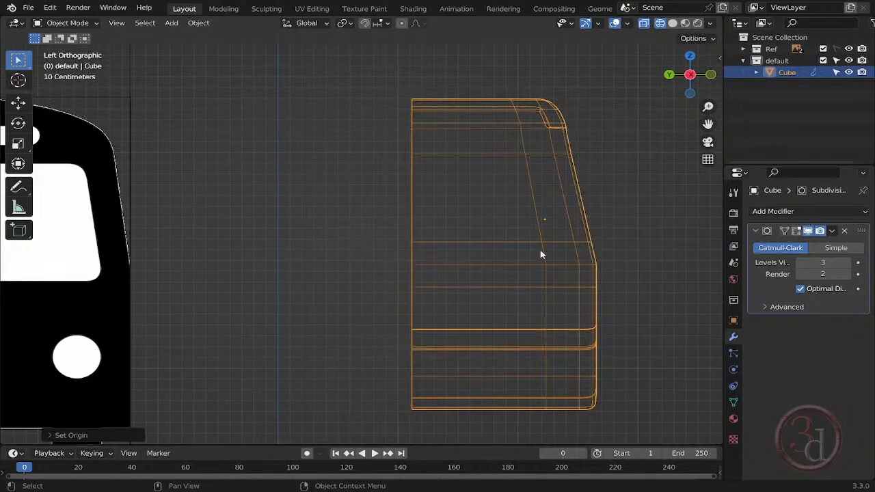
- Move only the object's origin along Y onto the open centre edge, using vertex snapping
key(ctrl+period)
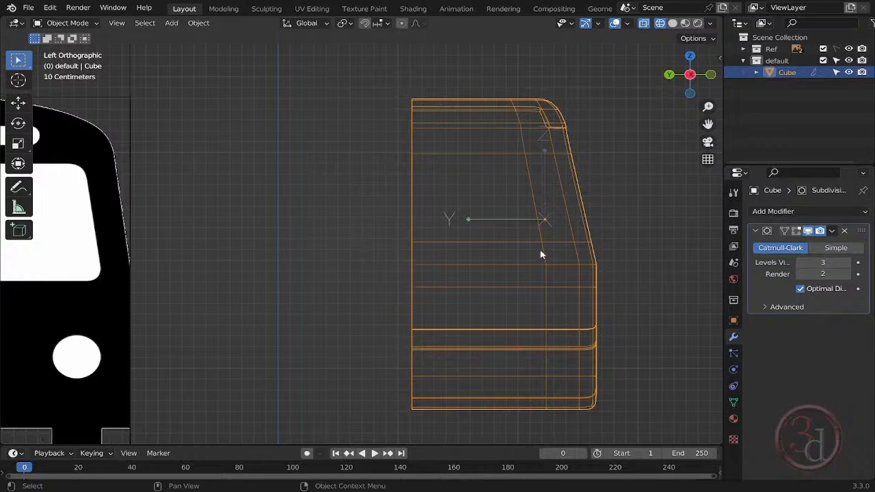
key(g)
key(y)
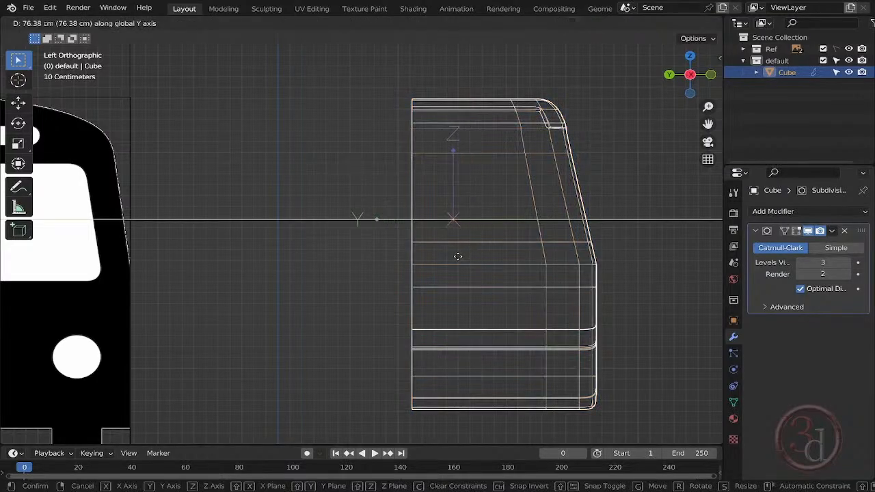
key(Return)
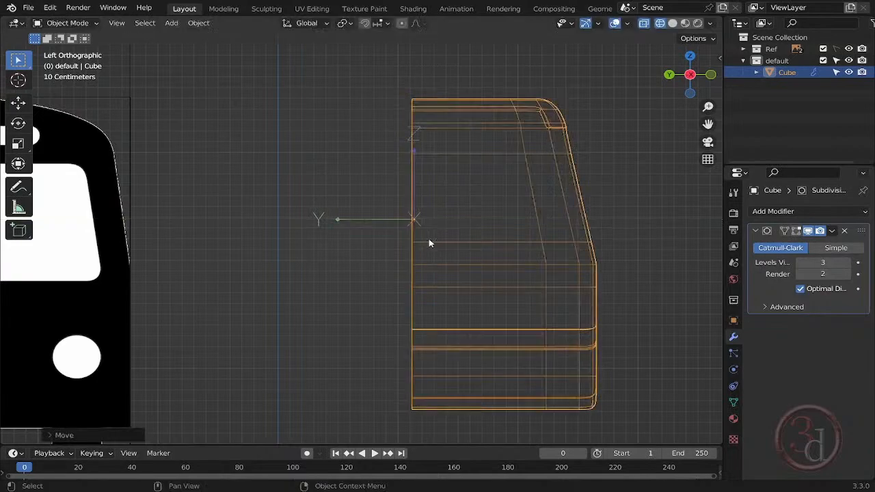
click(381, 23)
click(344, 69)
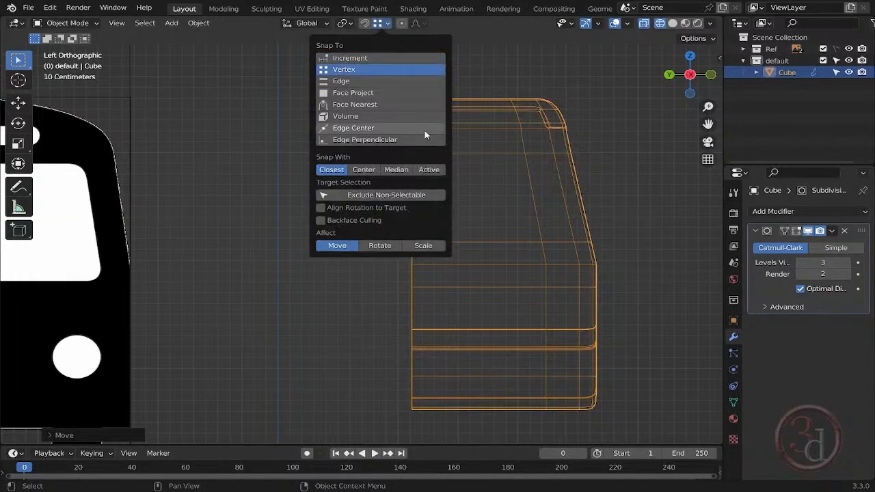
key(g)
key(y)
click(408, 249)
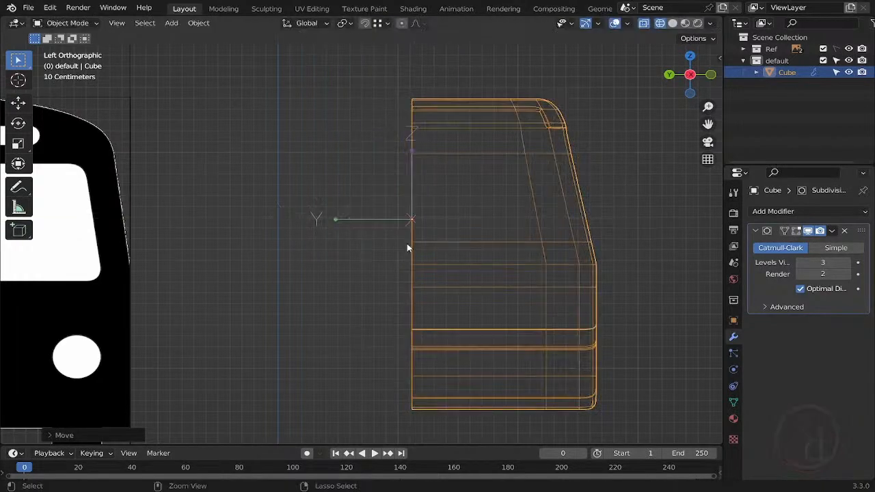
key(ctrl+period)
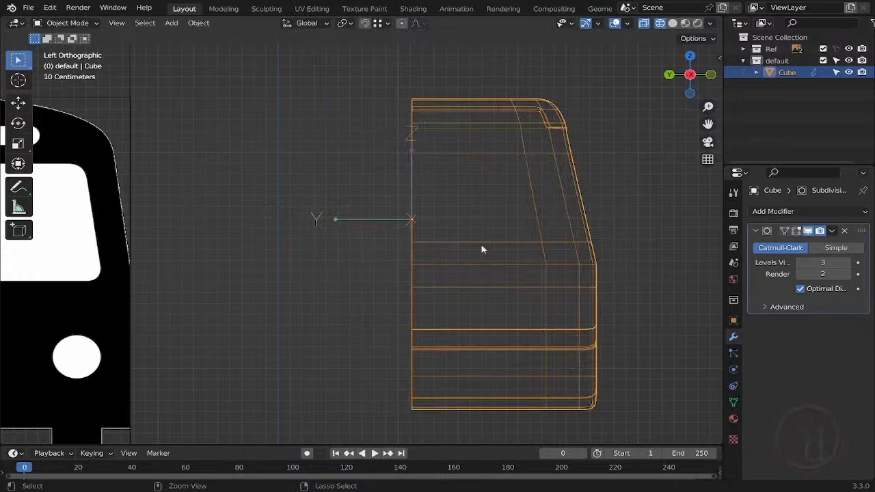
- Add a Mirror modifier to the half body, mirroring across Y instead of X, and check the full body in solid shading
scroll(503, 253, down, 1)
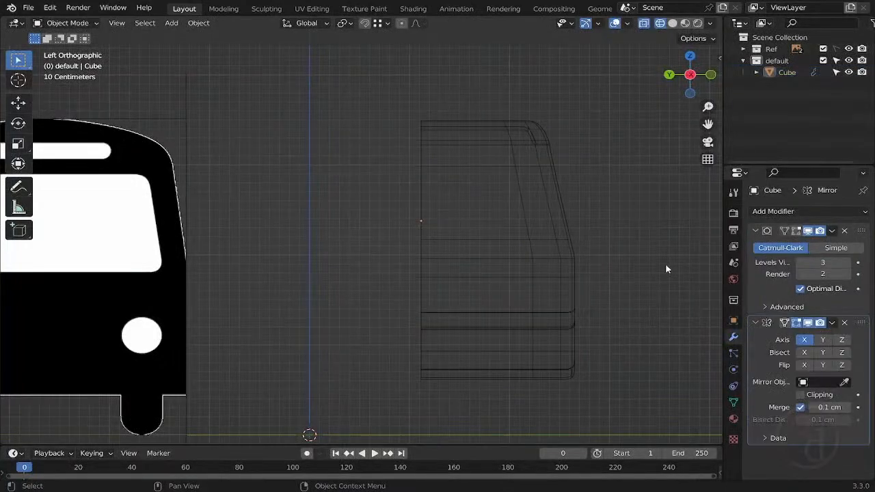
click(808, 342)
click(823, 341)
scroll(566, 301, down, 2)
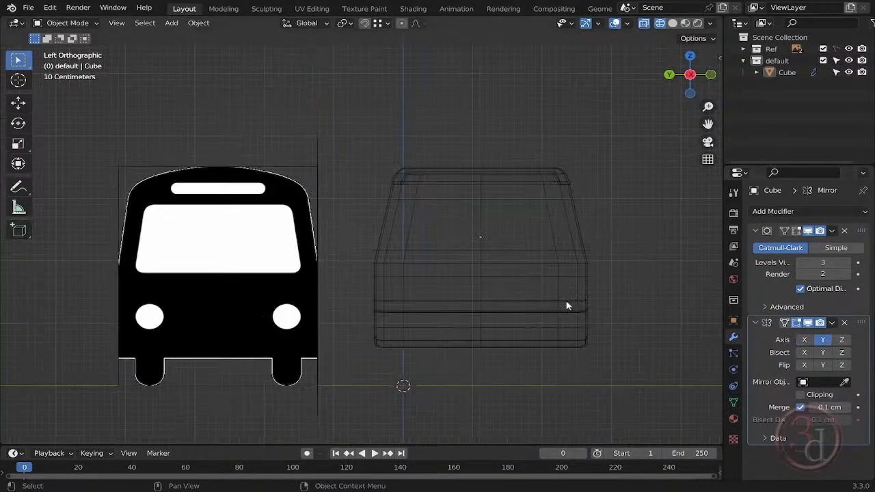
key(shift+z)
scroll(568, 297, down, 2)
mouse_move(568, 297)
middle_down()
mouse_move(488, 307)
mouse_move(307, 305)
mouse_move(381, 318)
middle_up()
- Add a cube in the front view and resize it to cover the rearmost side window in the reference
key(KP_1)
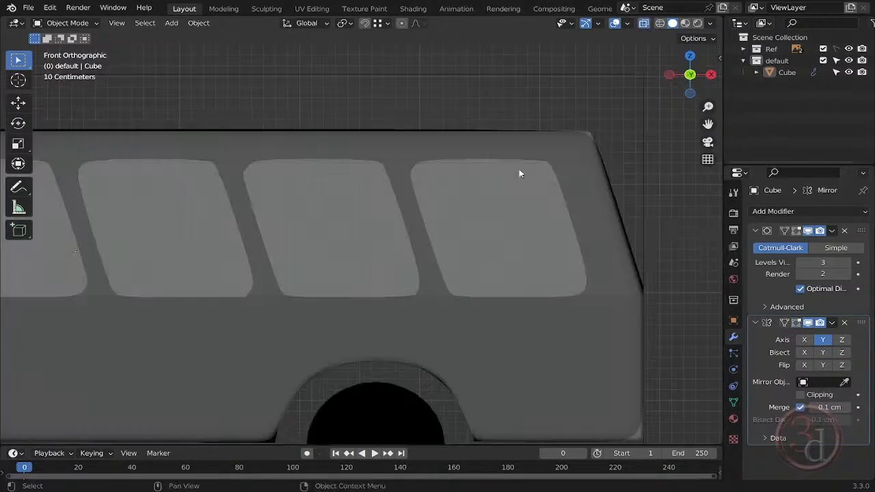
key(shift+a)
mouse_move(519, 173)
click(579, 185)
scroll(521, 221, down, 3)
scroll(327, 347, up, 2)
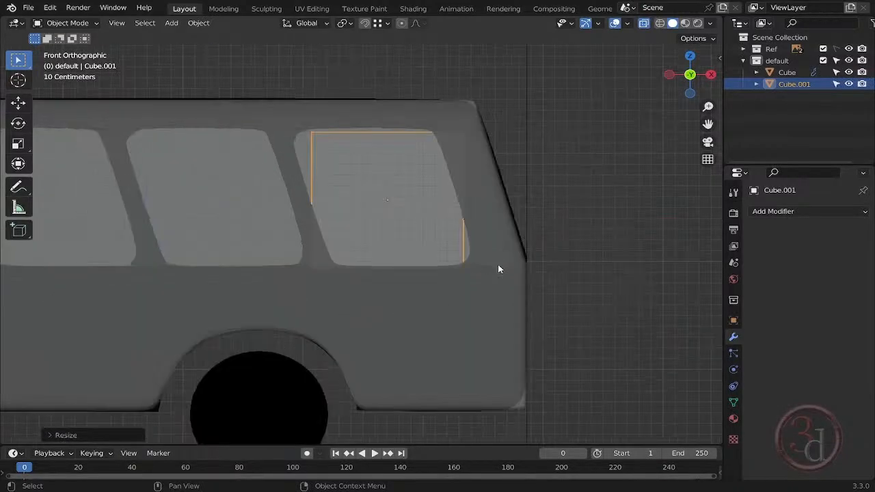
scroll(498, 267, up, 1)
- Slant the window cube by moving its upper and lower vertices along X to follow the reference window's edges
key(g)
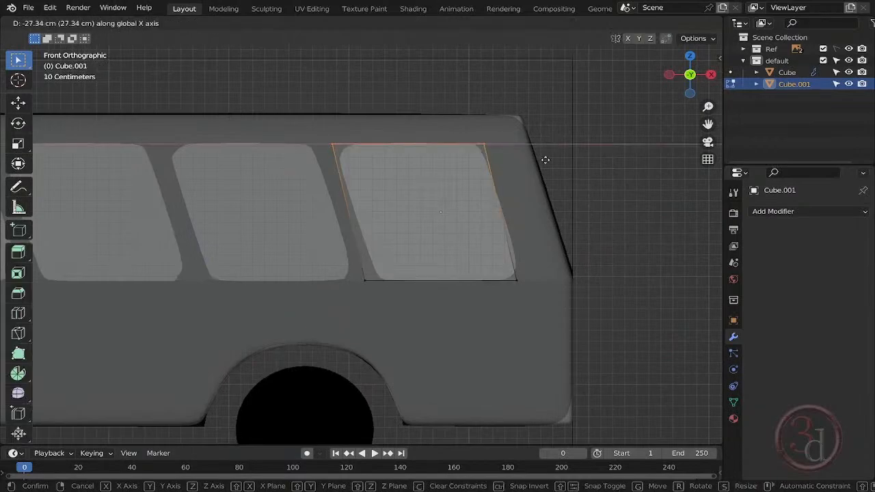
click(467, 294)
key(g)
key(x)
click(508, 280)
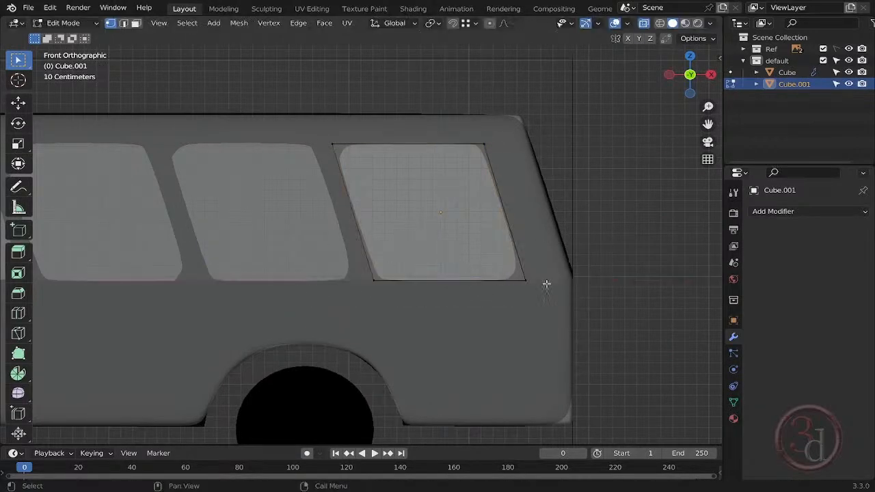
- Bevel the window cube's two upper corners so they follow the rounded corners of the reference window
key(ctrl+shift+b)
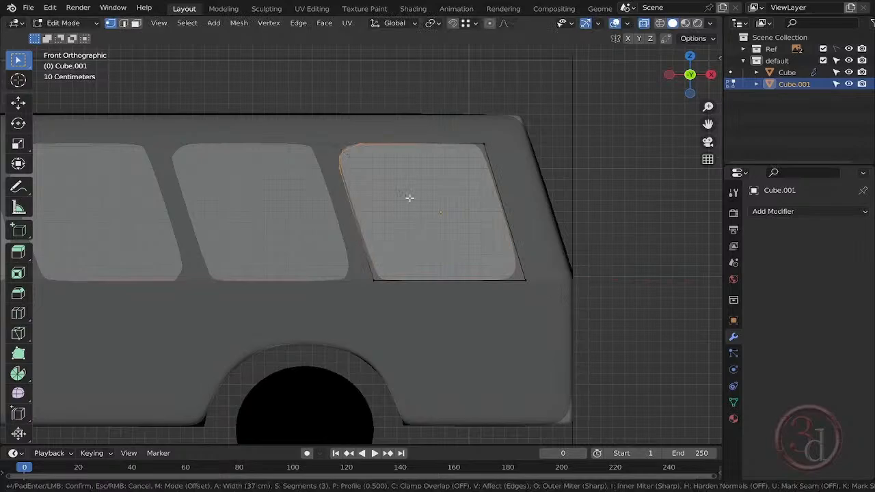
click(406, 196)
click(517, 171)
key(ctrl+b)
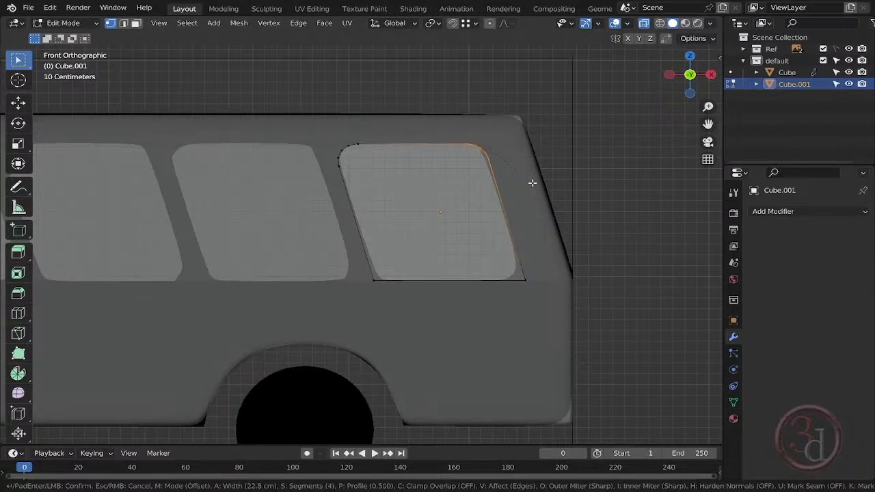
click(531, 182)
drag(506, 297, 547, 264)
shift+drag(356, 298, 404, 264)
key(ctrl+b)
right_click(511, 287)
- Bevel the two lower corners of the window cube one after the other to match the reference's rounding
drag(509, 264, 534, 305)
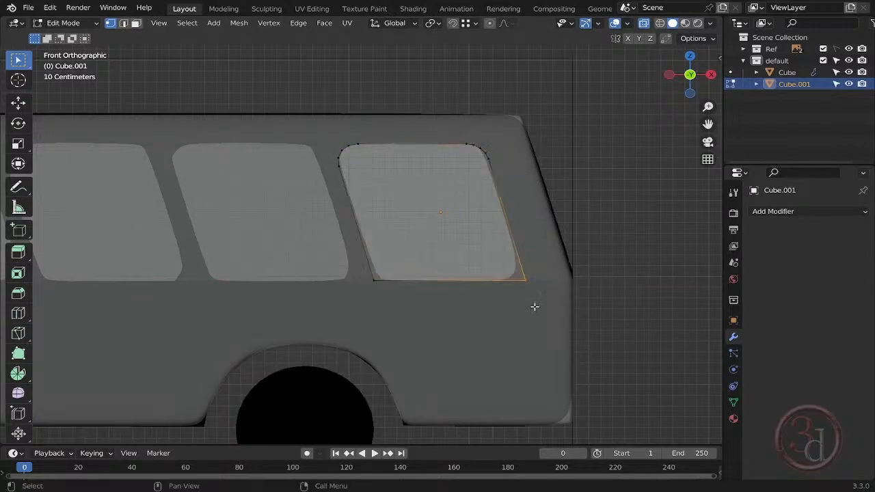
key(ctrl+b)
click(558, 316)
drag(357, 264, 423, 292)
key(ctrl+b)
click(429, 292)
key(Tab)
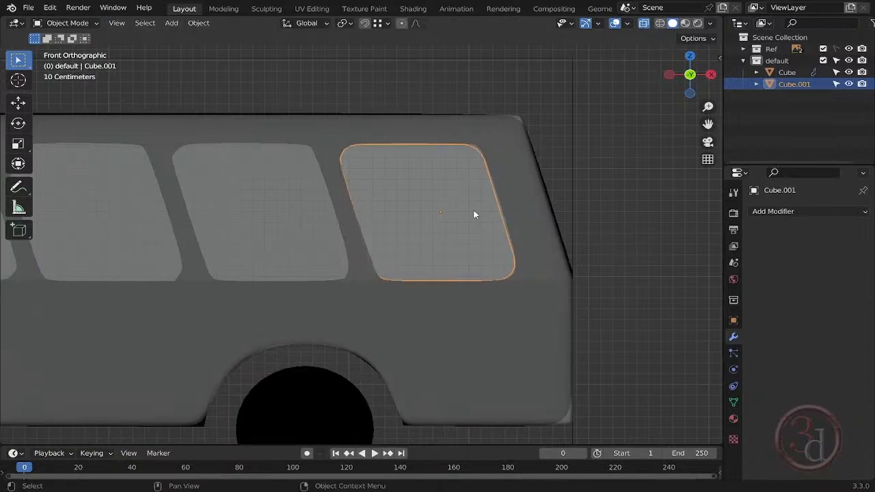
- Apply the scale of the window cube and of the bus body
key(ctrl+a)
click(427, 257)
key(n)
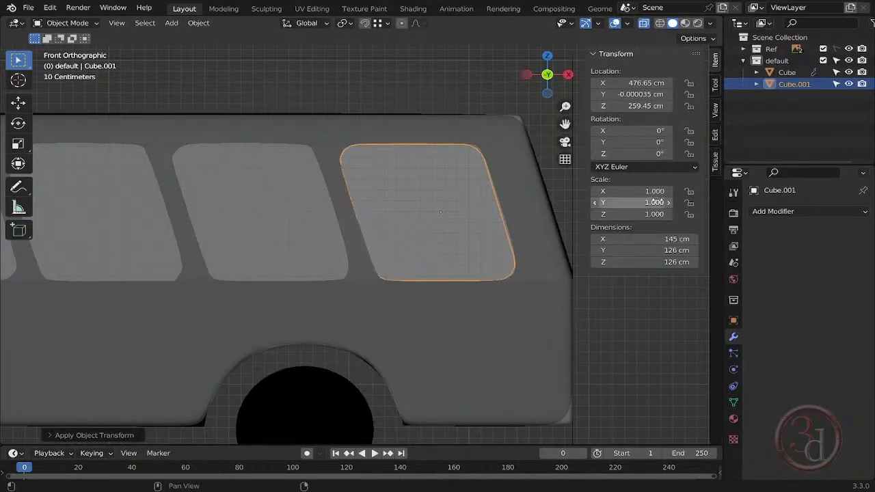
shift+middle_drag(481, 342, 567, 338)
key(Tab)
key(Tab)
click(622, 319)
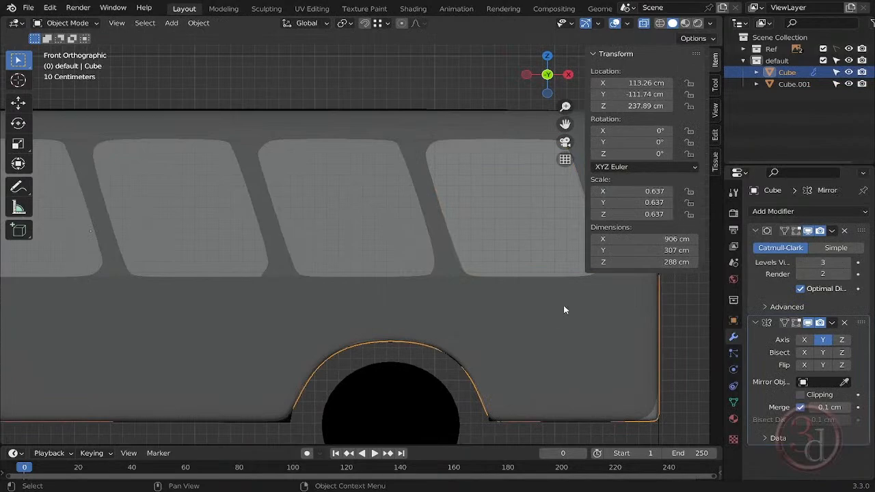
key(ctrl+a)
click(528, 305)
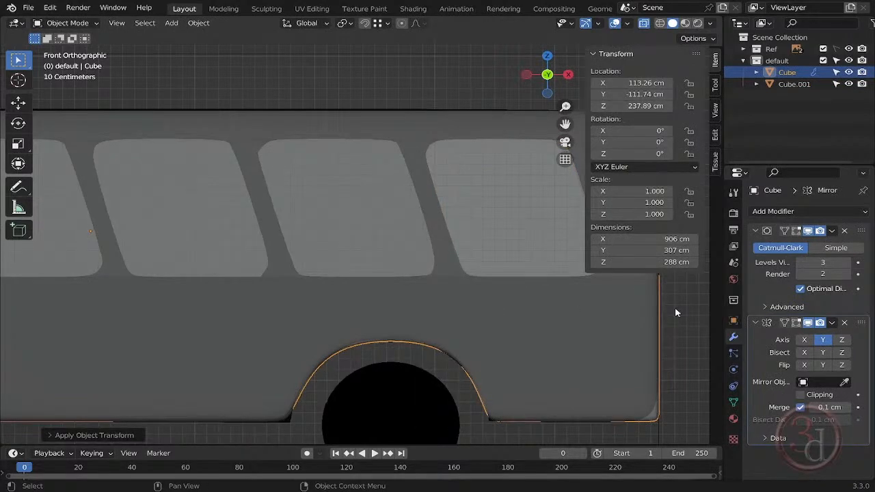
- Duplicate the rear window twice along X, placing the copies on the next two slanted windows of the reference
click(492, 269)
shift+middle_drag(491, 268, 468, 254)
key(shift+d)
key(x)
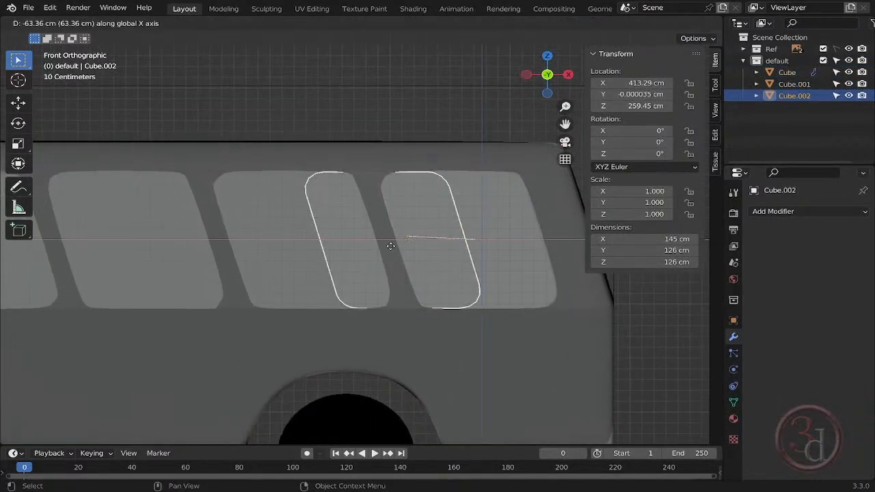
click(288, 252)
shift+middle_drag(288, 251, 456, 264)
key(shift+d)
key(x)
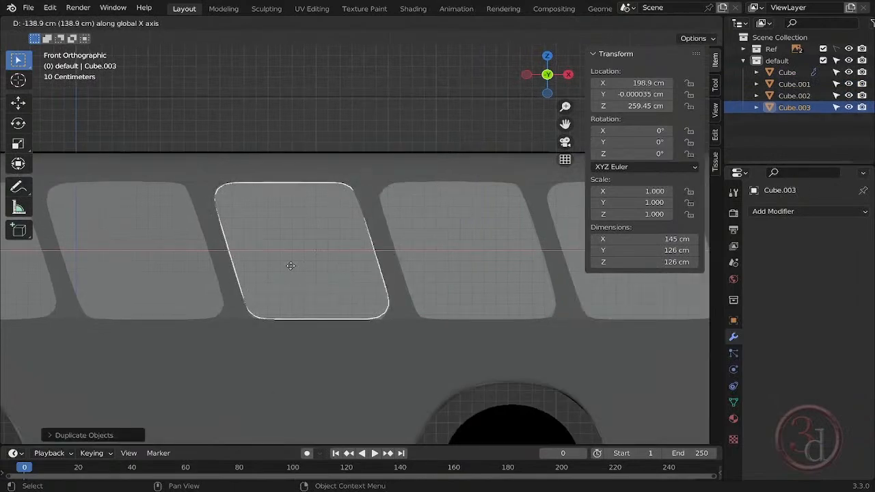
click(290, 267)
- Make two more window copies along X, aligned with the third and second reference windows from the front
shift+middle_drag(290, 268, 538, 274)
key(shift+d)
key(x)
click(372, 271)
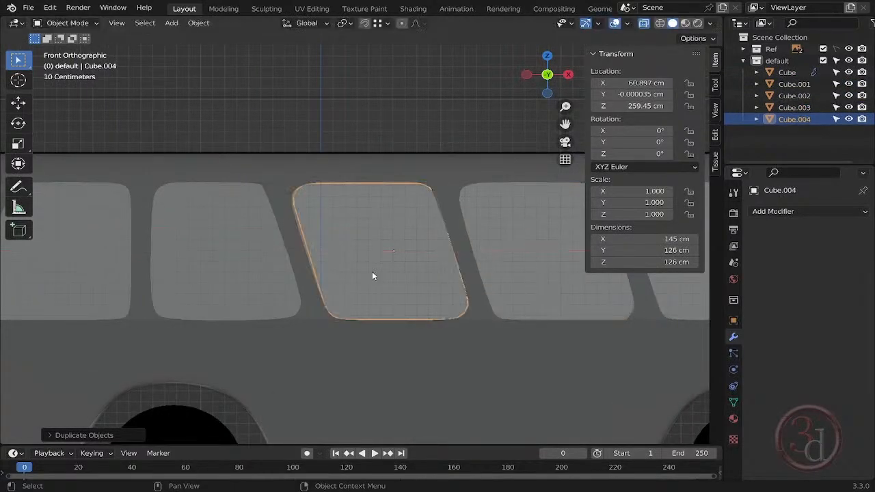
shift+middle_drag(372, 272, 514, 274)
key(shift+d)
key(x)
click(348, 270)
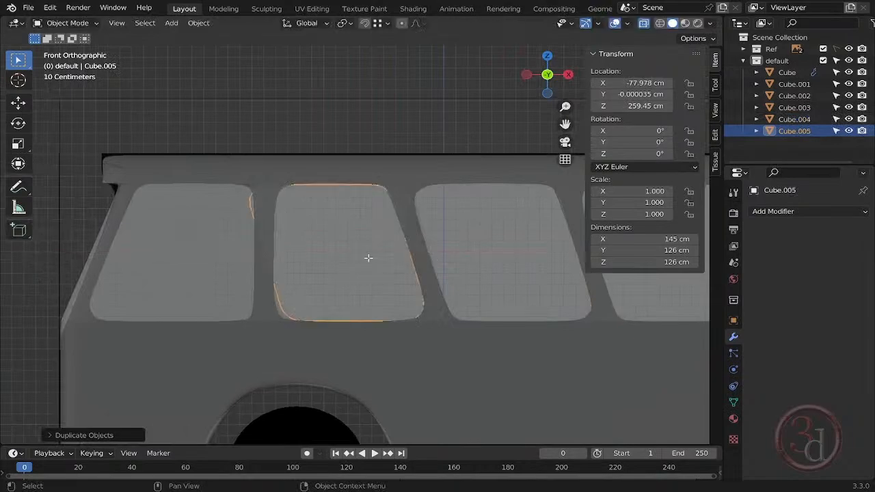
- Reshape the second window from the front by moving its forward-edge vertices along X to match the near-vertical reference edge
key(Tab)
key(g)
key(x)
click(271, 282)
drag(271, 283, 339, 328)
key(g)
key(x)
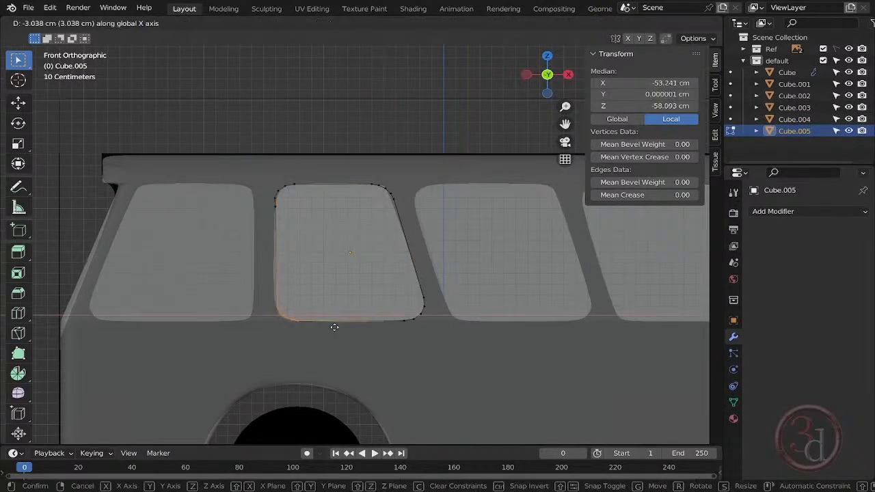
click(331, 329)
scroll(273, 264, up, 5)
key(g)
key(x)
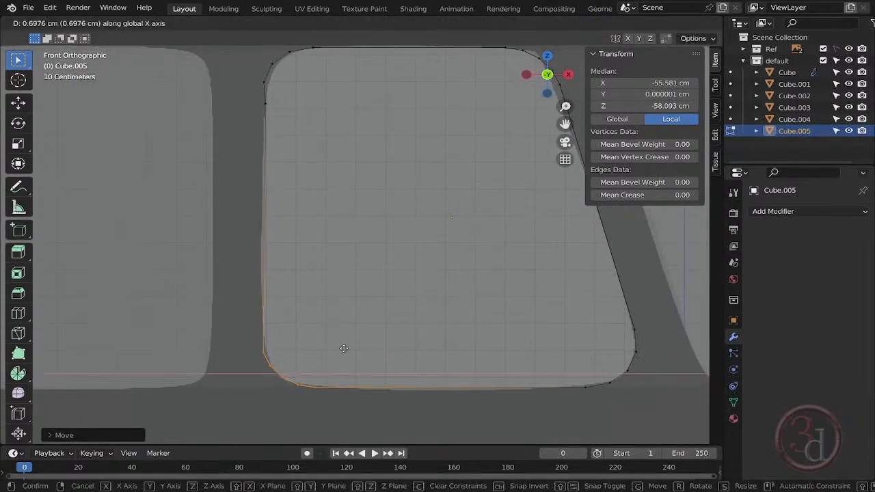
click(377, 314)
scroll(401, 320, down, 4)
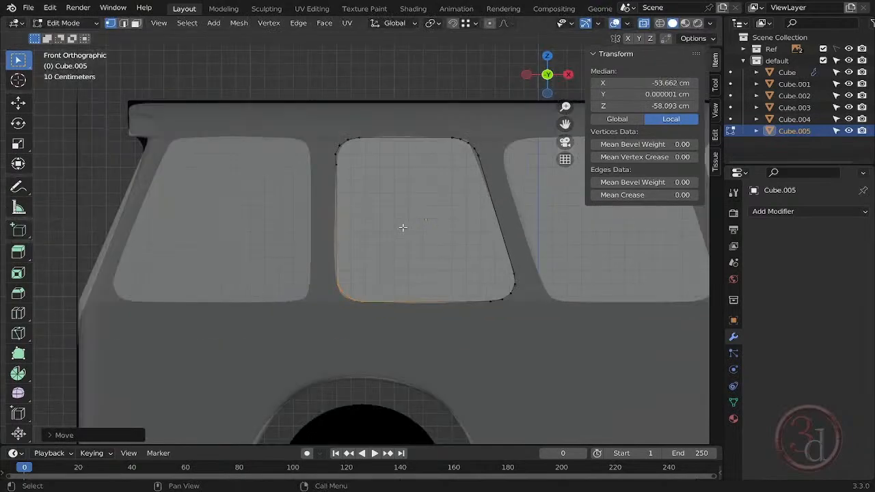
key(Tab)
- Duplicate the reshaped window along X onto the frontmost reference window and mirror the copy across X
middle_drag(401, 229, 498, 299)
key(grave)
click(404, 255)
key(shift+d)
key(x)
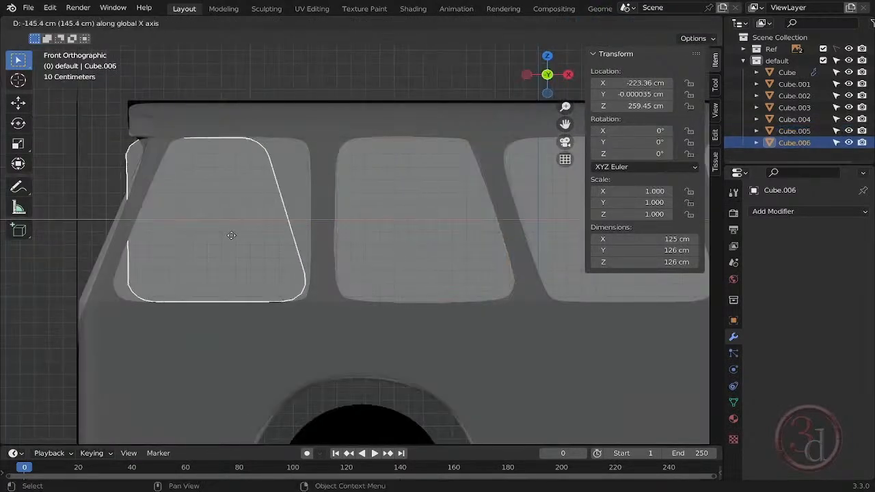
click(244, 249)
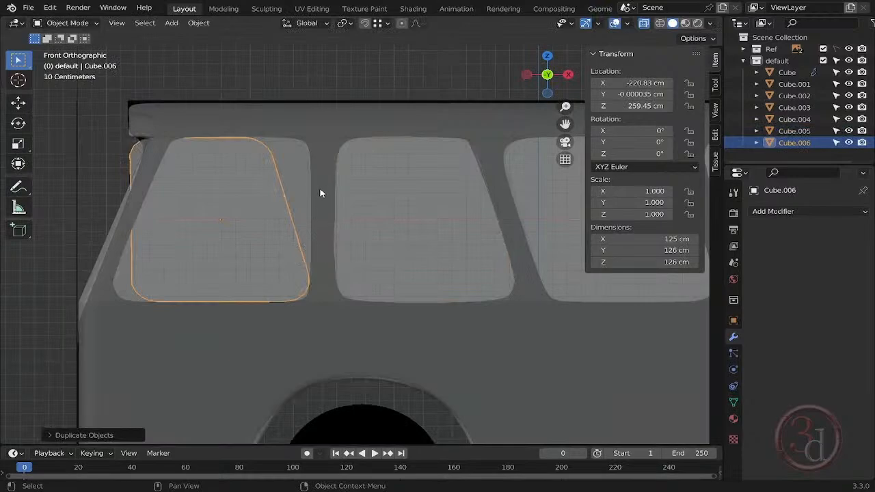
key(ctrl+m)
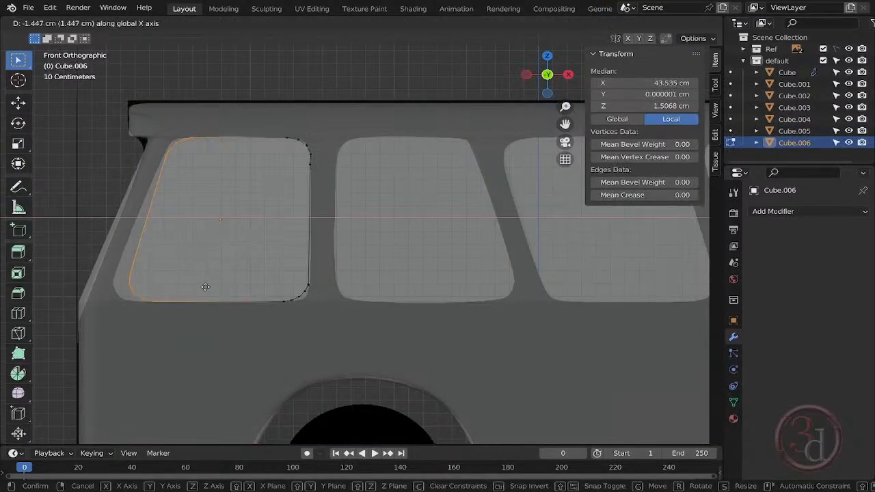
- Move the front window's forward-edge vertices along X to fit the sloped edge of the reference
click(200, 292)
drag(101, 328, 221, 282)
key(g)
key(x)
click(188, 291)
key(Tab)
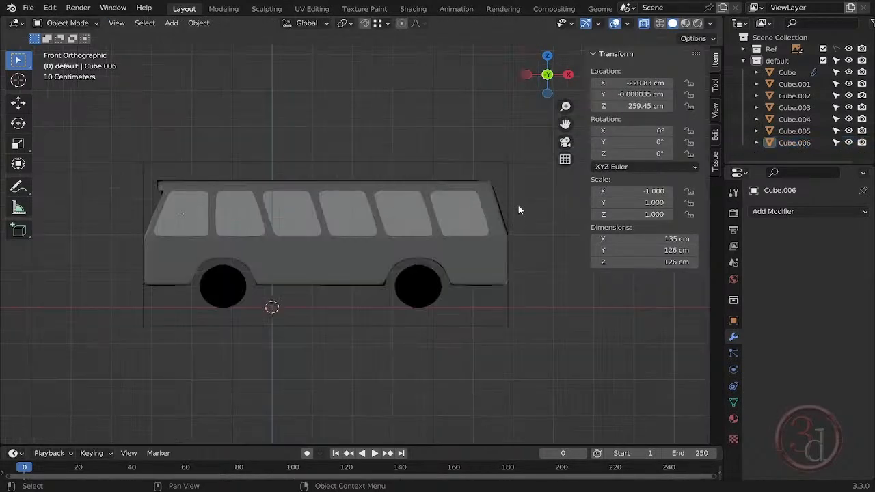
- Select all six windows and move them along Y to the side of the bus body
drag(518, 206, 182, 230)
ctrl+drag(525, 268, 239, 278)
middle_drag(239, 278, 410, 261)
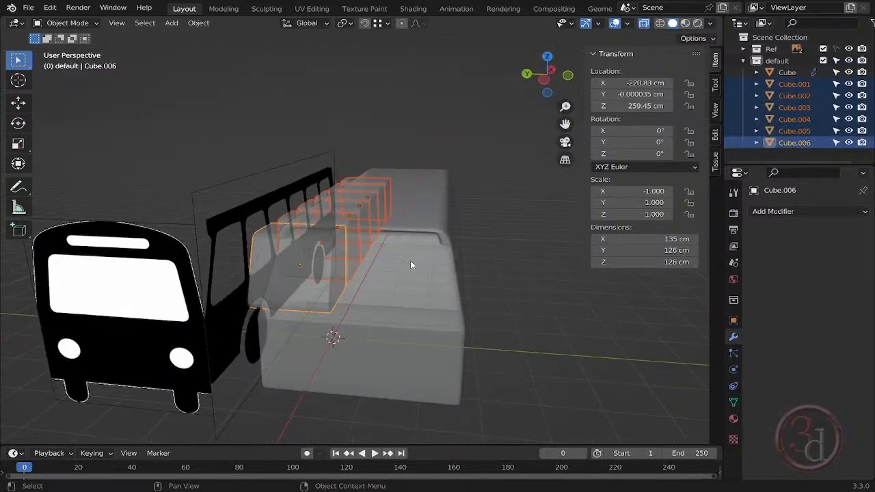
key(g)
key(y)
click(570, 280)
- Turn off X-ray and join the six window cubes into a single object
middle_drag(570, 280, 536, 316)
key(alt+z)
click(526, 326)
drag(452, 162, 495, 314)
key(ctrl+j)
middle_drag(495, 313, 381, 295)
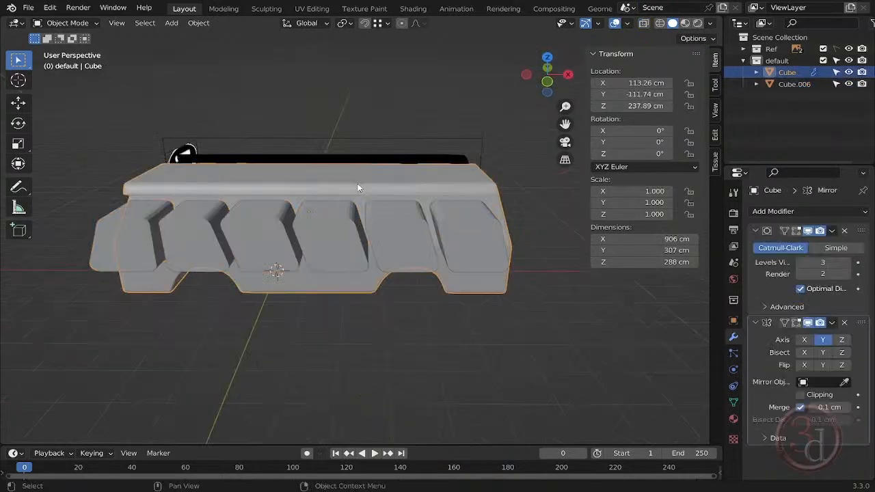
- Convert the body copy bus.001 to real geometry with Visual Geometry to Mesh
middle_drag(287, 205, 328, 309)
click(387, 317)
click(328, 309)
key(ctrl+a)
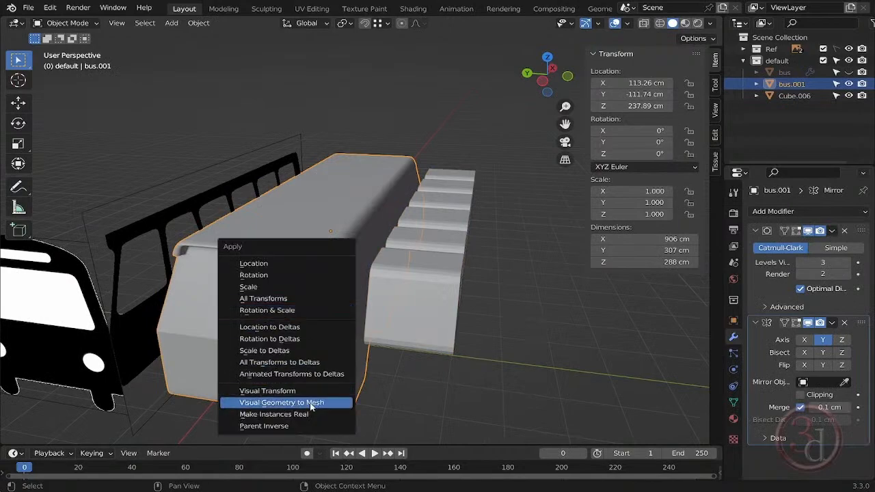
click(294, 401)
- Move the joined window block along Y closer to the side of the bus
click(448, 309)
key(g)
key(x)
key(y)
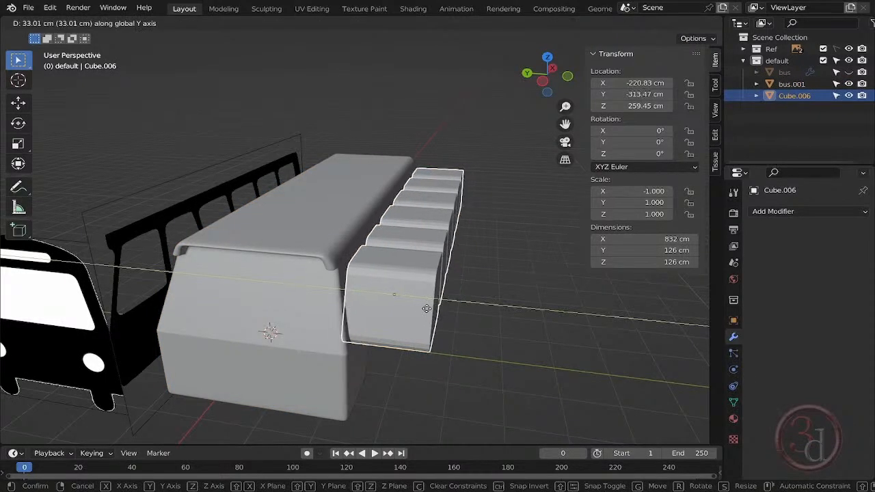
click(403, 311)
middle_drag(403, 311, 338, 207)
- Add a Boolean modifier to bus.001 with the window block as its object, using Difference and the Fast solver
click(338, 207)
click(797, 212)
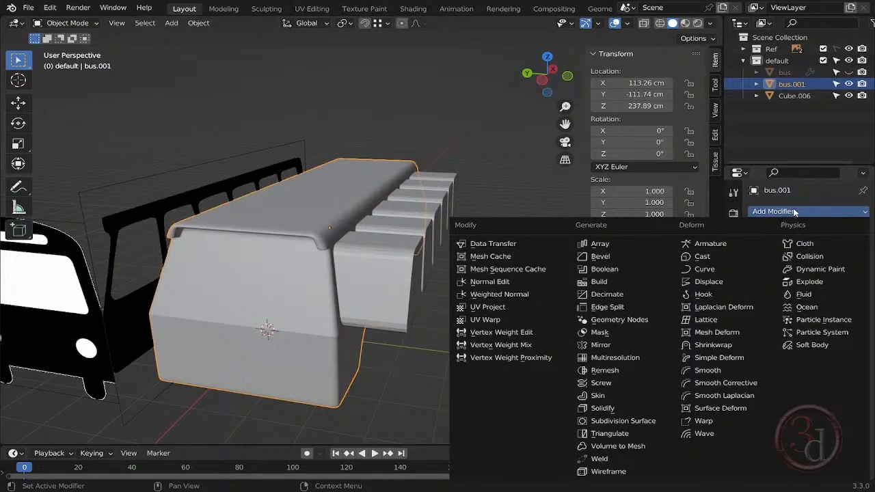
click(604, 273)
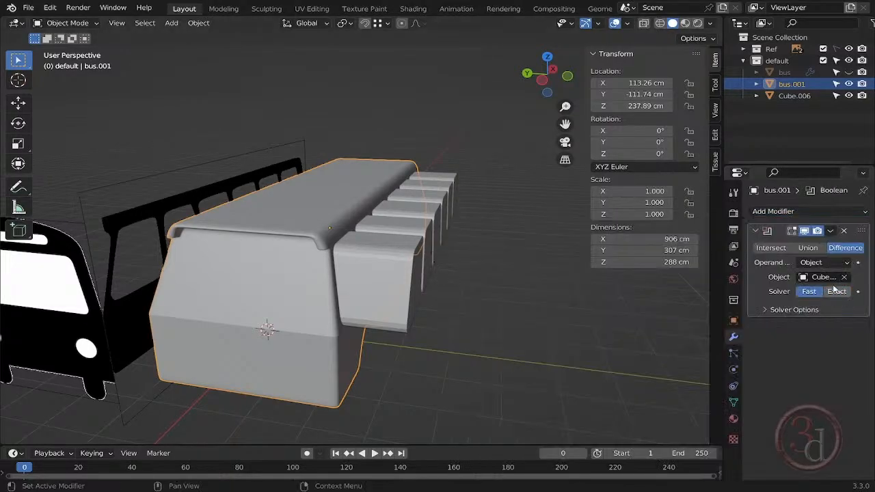
click(770, 248)
click(808, 247)
click(846, 248)
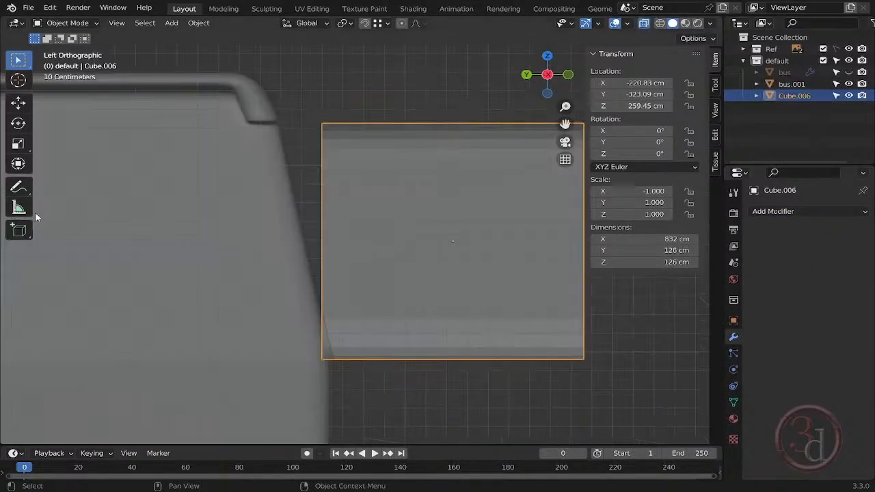
- Shear the whole window block along Y in the left view so it matches the slant of the bus side
key(Tab)
key(a)
click(18, 417)
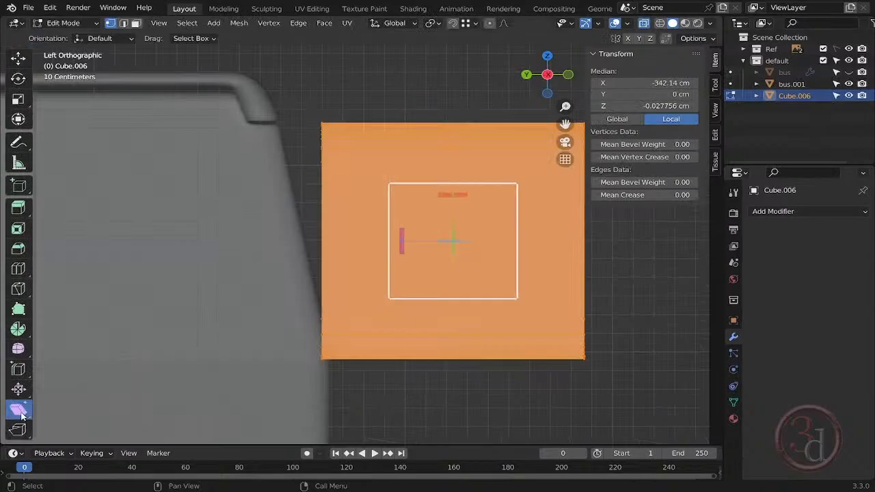
drag(451, 195, 386, 194)
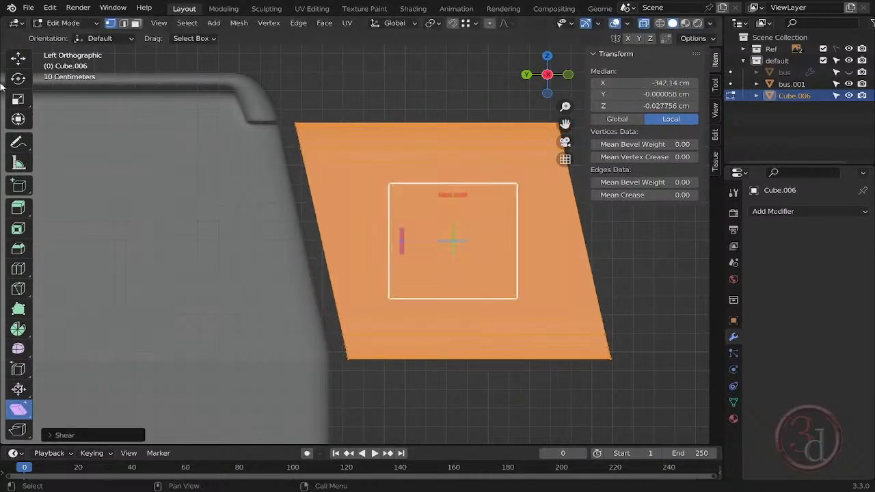
click(18, 59)
- Shift the sheared window block into the bus side and hide it to check the window cut
drag(396, 242, 365, 242)
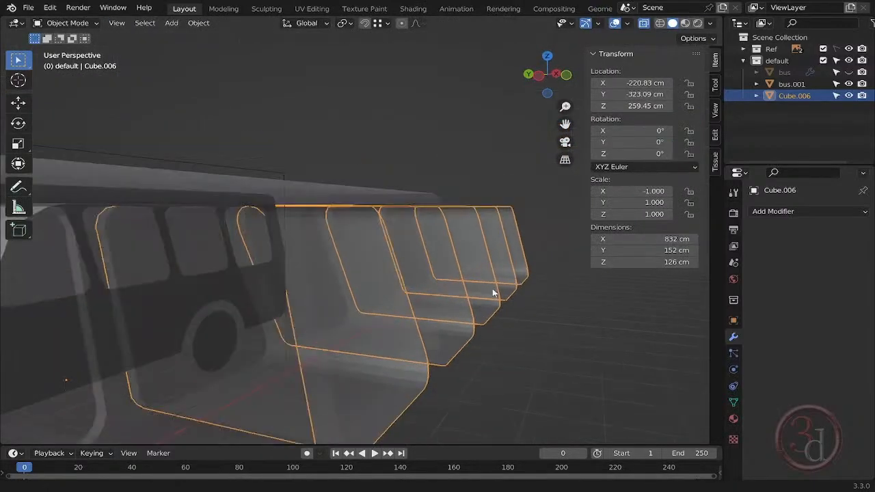
shift+middle_drag(492, 293, 510, 276)
key(alt+z)
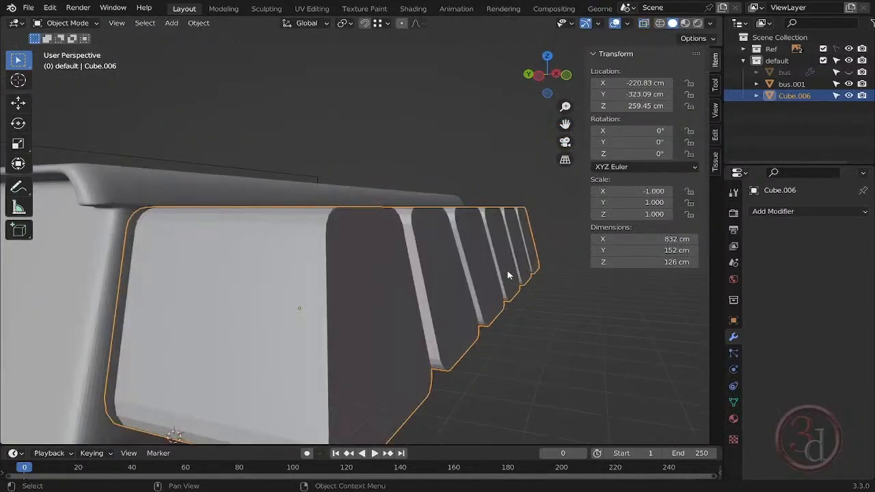
click(849, 95)
shift+middle_drag(391, 269, 419, 231)
middle_drag(419, 231, 445, 274)
scroll(441, 273, down, 3)
- Add a new cube in the left view and move it over the upper part of the bus body
click(440, 274)
key(grave)
click(337, 273)
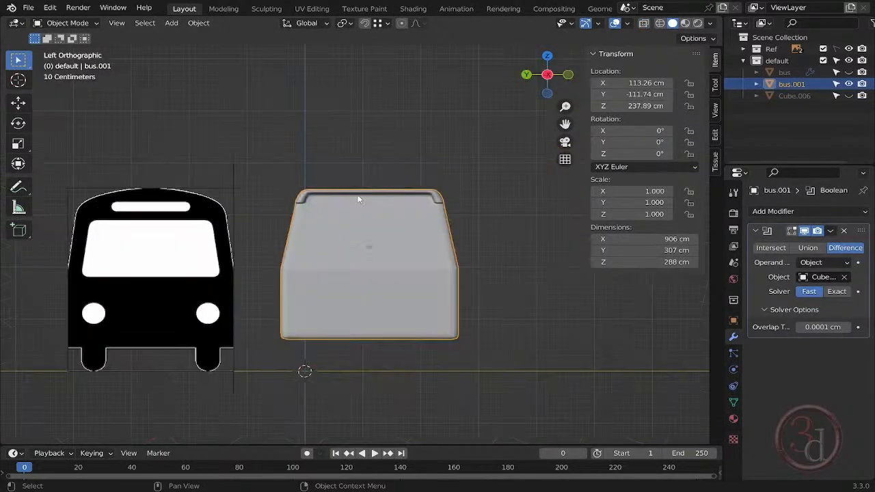
scroll(383, 239, up, 2)
key(shift+a)
mouse_move(437, 207)
click(514, 217)
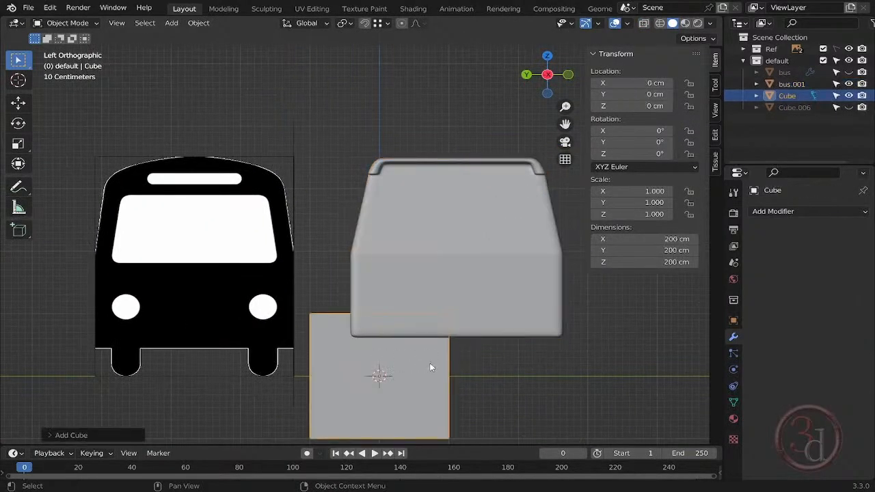
key(g)
click(521, 247)
- Move the cube along X ahead of the bus, and position it over the windshield in the front reference
middle_drag(521, 246, 383, 317)
key(g)
key(x)
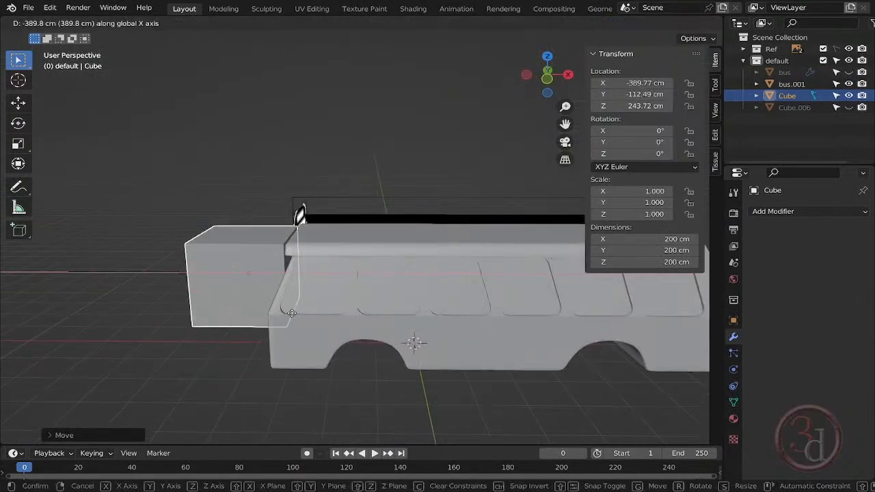
click(267, 318)
key(grave)
click(321, 326)
key(g)
click(238, 287)
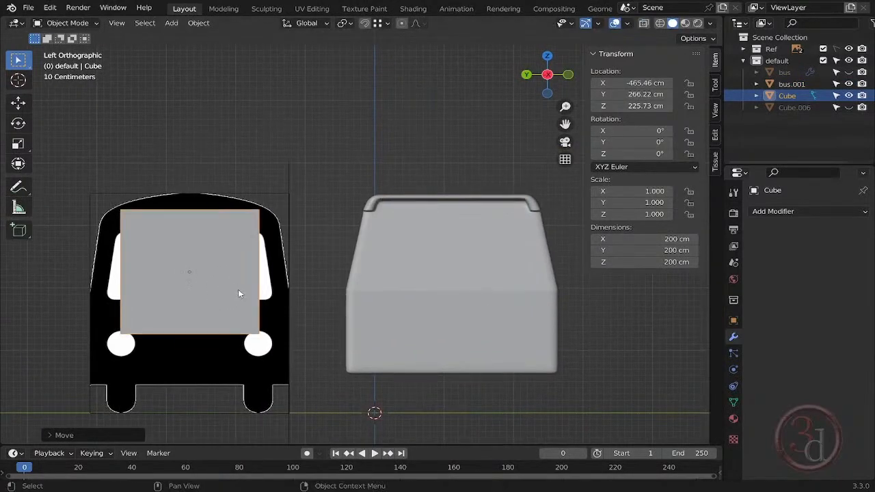
- Fit the cube's height to the reference windshield by moving its top and bottom vertices along Z
scroll(360, 248, up, 3)
key(Tab)
key(g)
key(z)
click(459, 236)
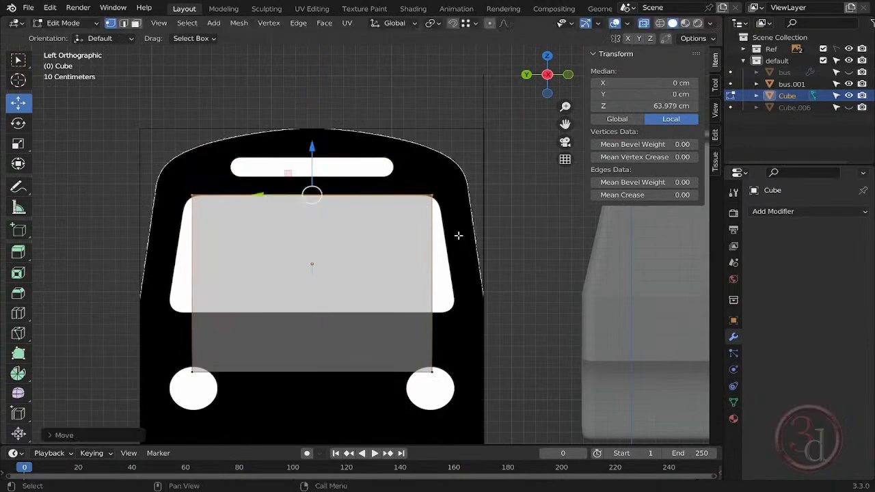
drag(467, 344, 166, 405)
key(g)
key(z)
click(407, 311)
- Widen the cube along Y by moving the vertices of both sides to the lower corners of the reference windshield
drag(419, 175, 465, 331)
key(g)
key(y)
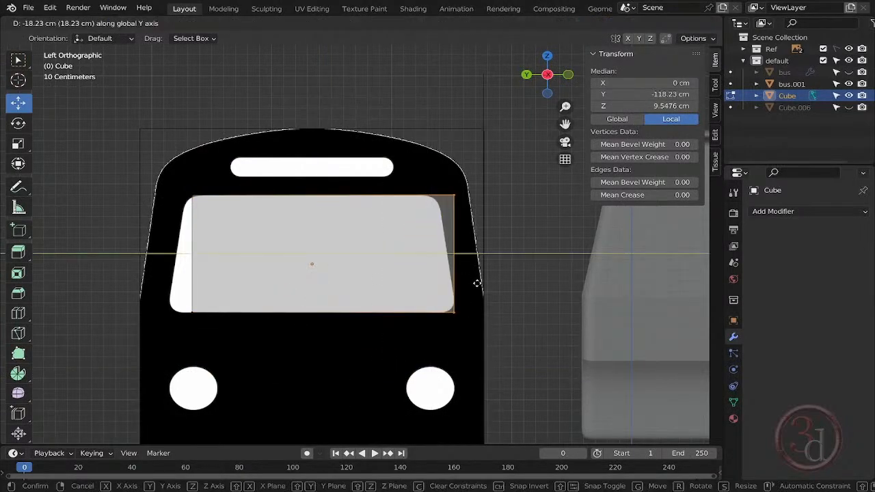
click(477, 283)
drag(134, 183, 286, 362)
key(g)
key(y)
click(266, 274)
- Move the cube's upper corner on the negative Y side inward along Y to follow the windshield's sloped edge
drag(131, 154, 430, 281)
key(g)
key(y)
click(471, 226)
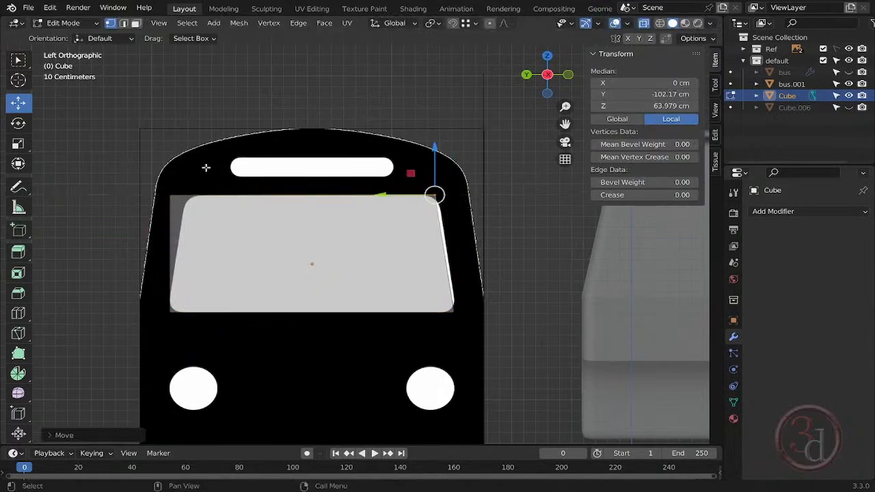
- Move the cube's upper corner on the positive Y side inward along Y to follow the reference windshield's sloped edge
click(171, 196)
key(g)
key(y)
click(134, 244)
click(404, 229)
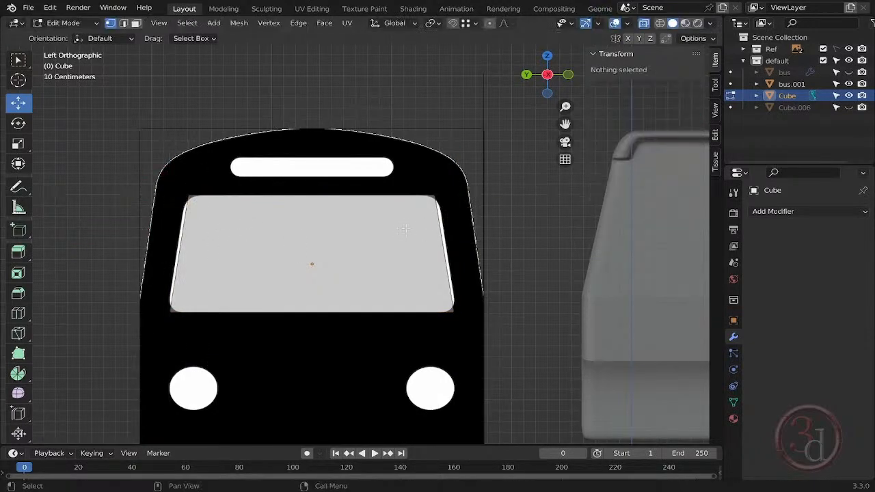
- Bevel the cube's two upper corners with 8 segments, about 14 cm wide, to match the reference windshield's rounding
click(435, 198)
key(ctrl+shift+b)
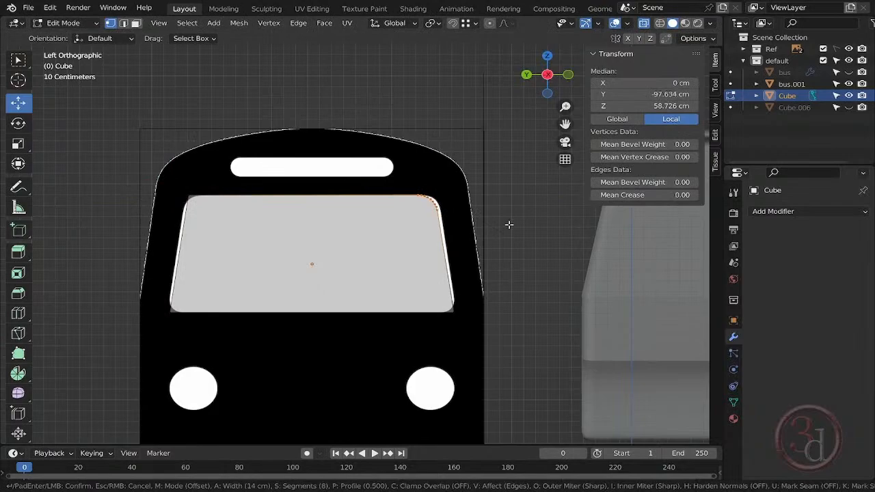
click(508, 225)
click(188, 197)
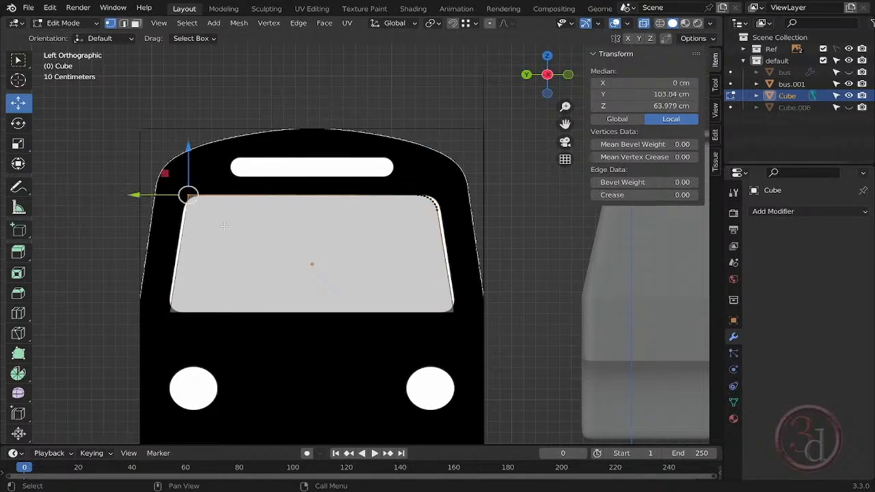
key(ctrl+shift+b)
click(148, 299)
- Bevel the cube's two lower corners with 8 segments, about 11 cm wide, to match the reference windshield
click(171, 311)
key(ctrl+shift+b)
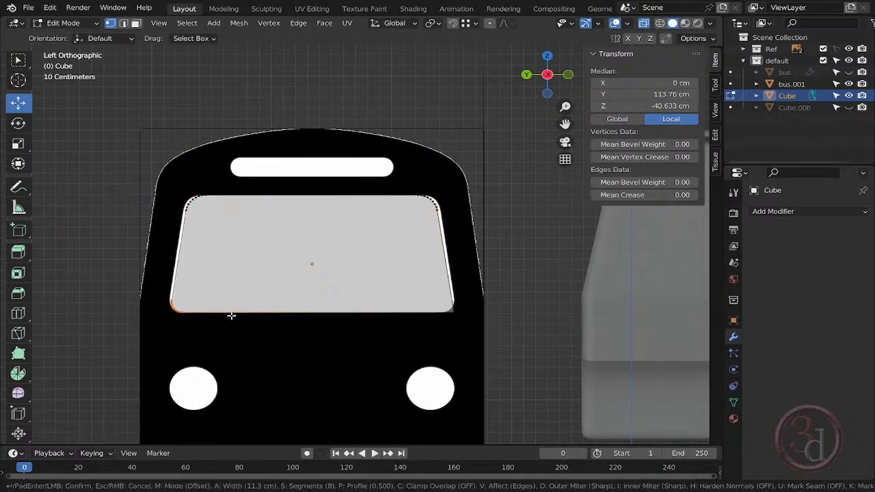
click(232, 316)
click(452, 311)
key(ctrl+shift+b)
click(483, 350)
key(Tab)
- Move the windshield cutter along Y onto the bus front at about -111.7 cm, and raise it along Z to about 243 cm
scroll(305, 263, down, 4)
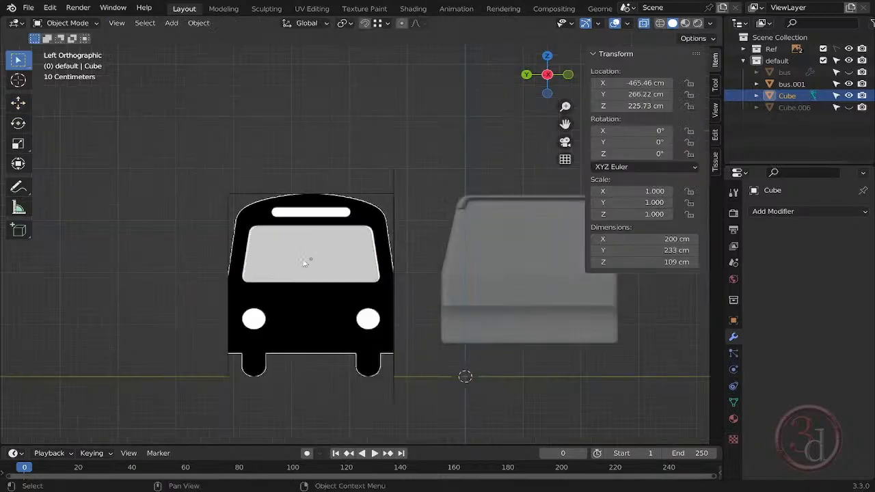
key(g)
key(y)
click(572, 279)
key(KP_Decimal)
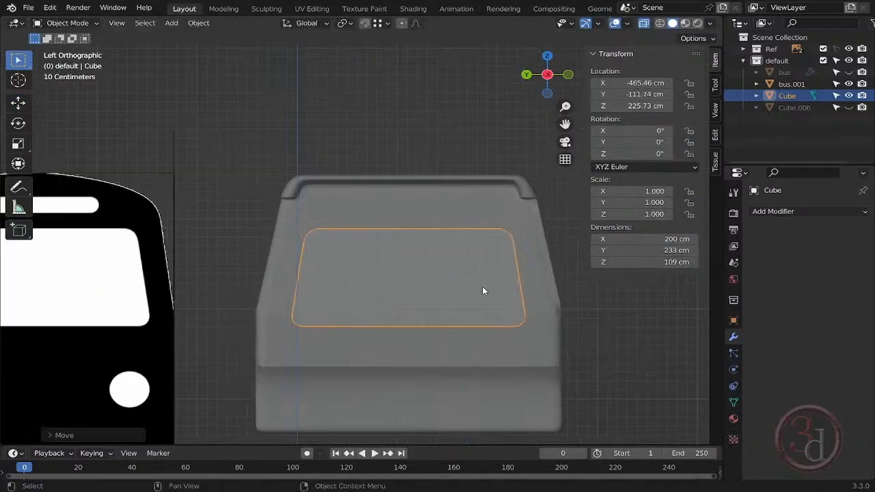
key(g)
key(y)
key(z)
click(482, 271)
- Shear the whole cutter mesh by about 0.35 in the front view to match the slope of the bus front
middle_drag(483, 270, 346, 294)
key(grave)
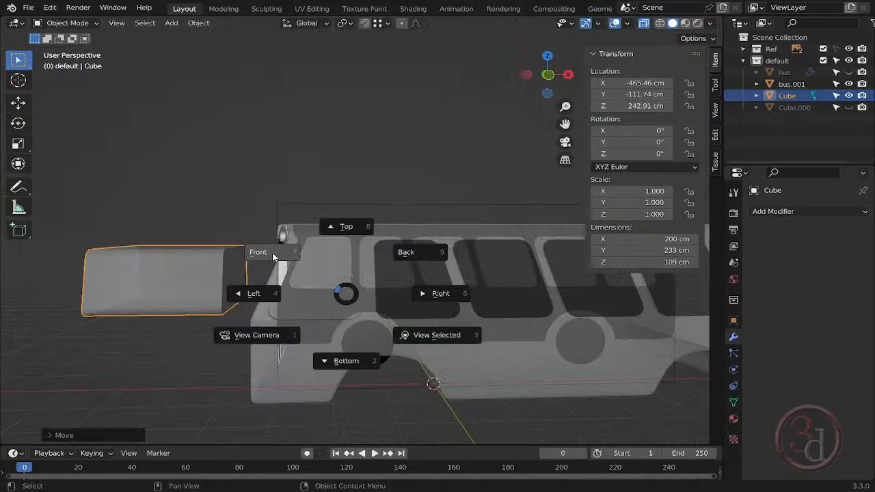
click(273, 255)
key(Tab)
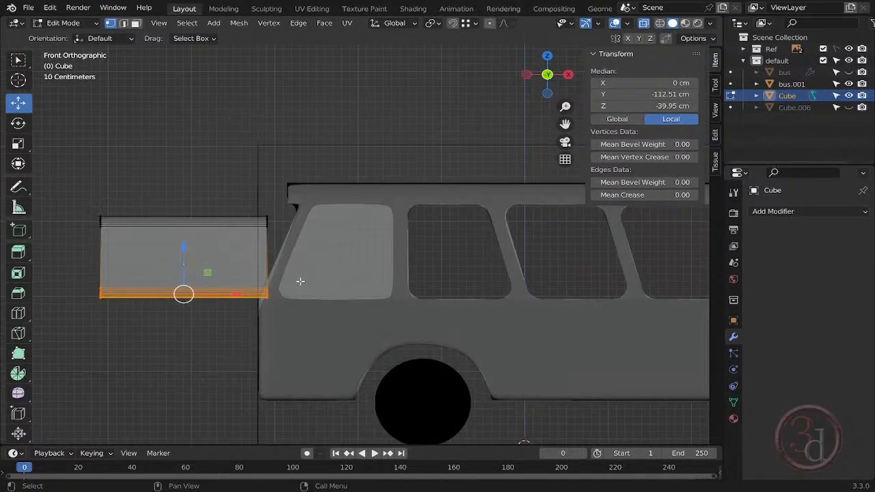
key(a)
scroll(19, 410, down, 3)
click(18, 409)
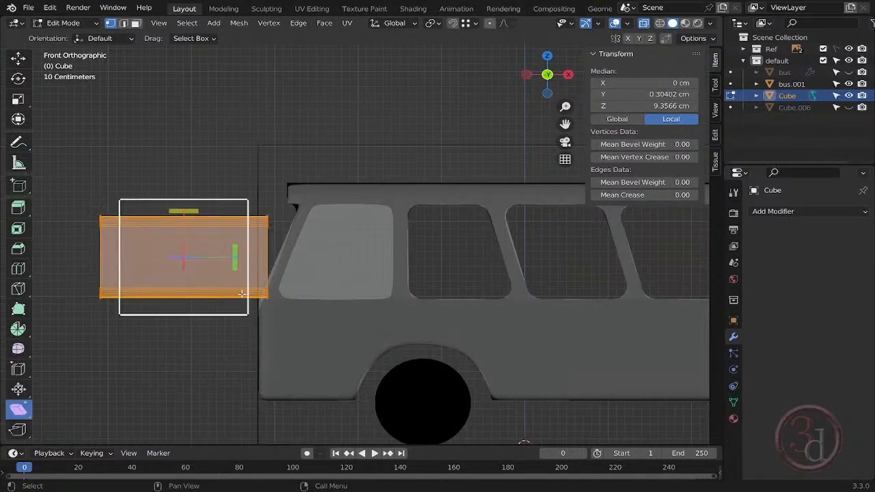
drag(241, 293, 317, 221)
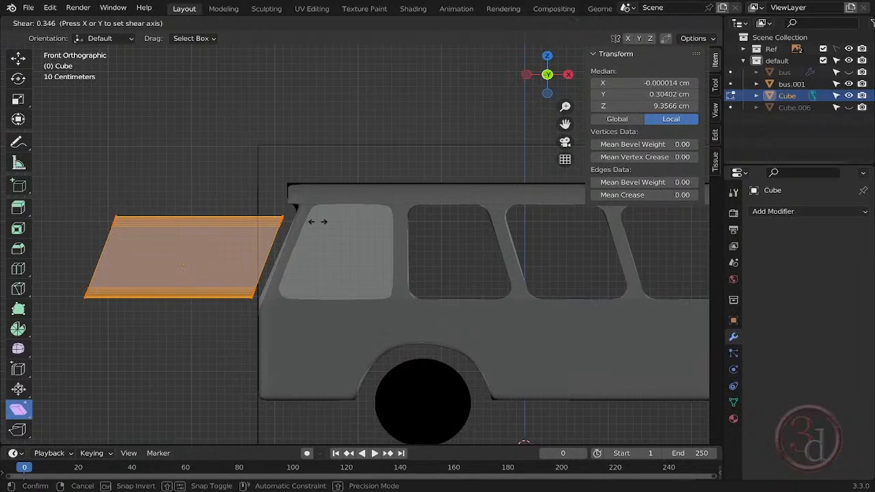
key(Tab)
- Move the sheared cutter along X to about -391 cm so its slanted face cuts slightly into the bus front
scroll(173, 248, up, 3)
key(g)
key(x)
click(344, 267)
middle_drag(344, 268, 476, 318)
scroll(346, 274, down, 4)
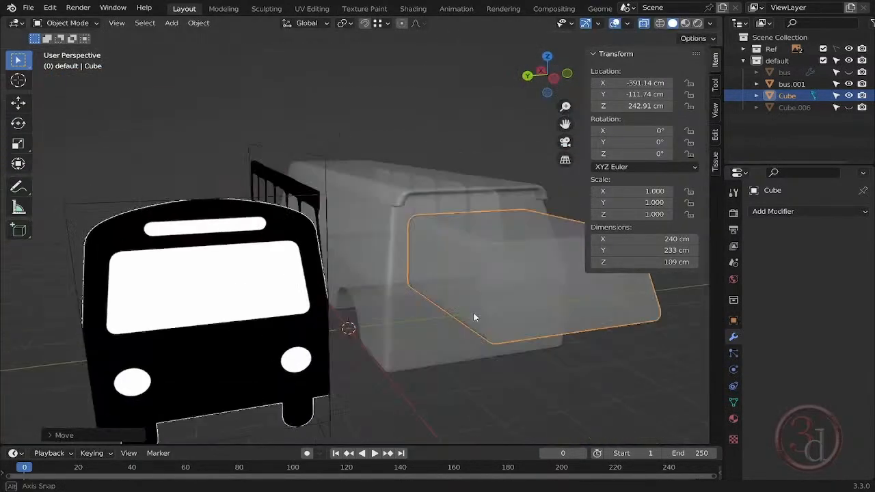
drag(476, 317, 200, 269)
scroll(200, 269, down, 3)
middle_drag(201, 269, 322, 304)
- Duplicate the windshield cutter along X to the rear end of the bus, and mirror the copy along X
key(grave)
click(281, 293)
key(grave)
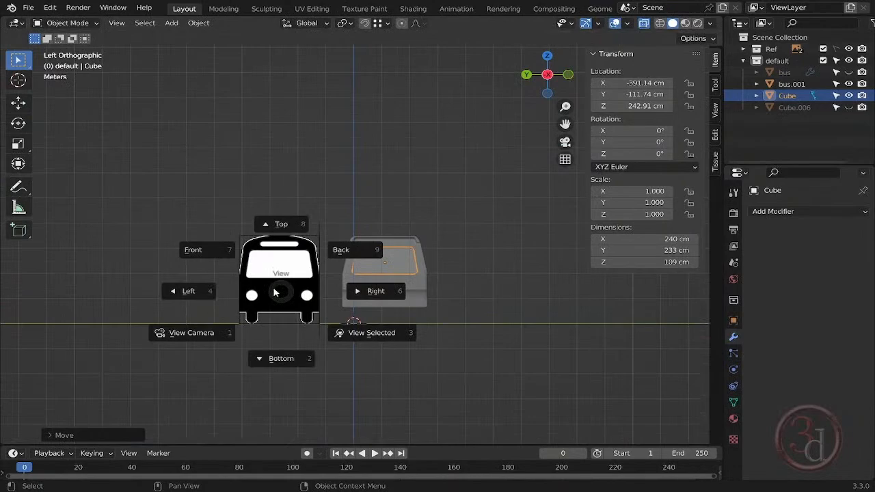
click(235, 264)
key(shift+d)
key(x)
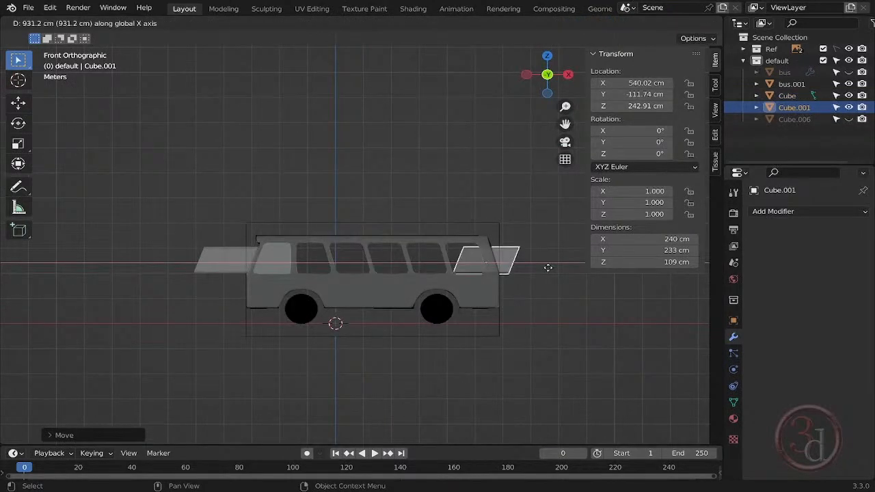
click(559, 277)
key(ctrl+m)
key(x)
click(560, 277)
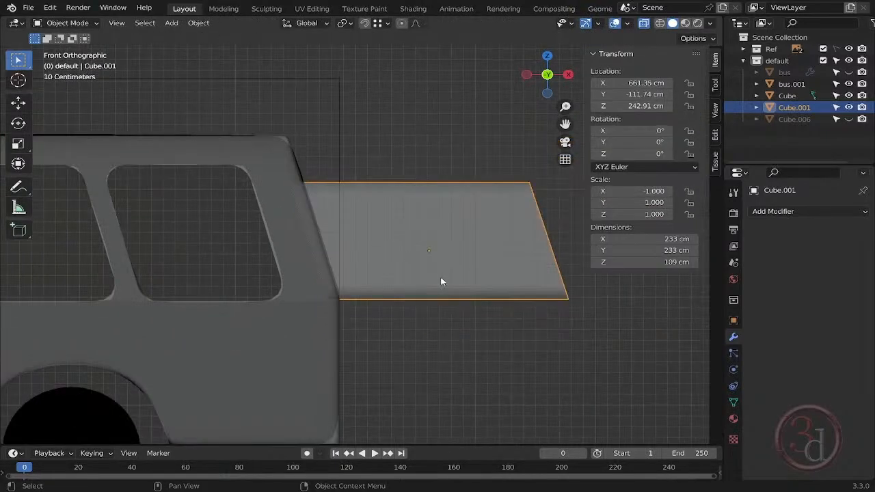
- Raise the lower vertices of the rear cutter along Z to make the rear window shorter
key(Tab)
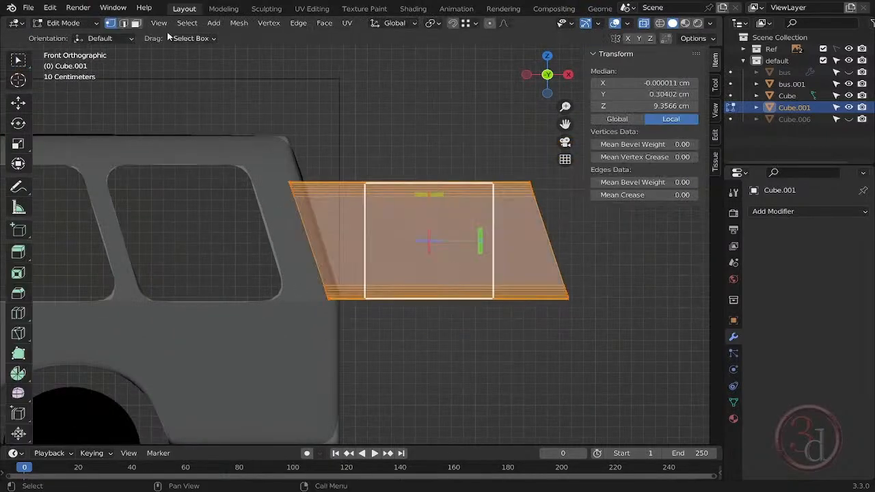
drag(298, 255, 589, 342)
click(19, 62)
drag(267, 257, 592, 335)
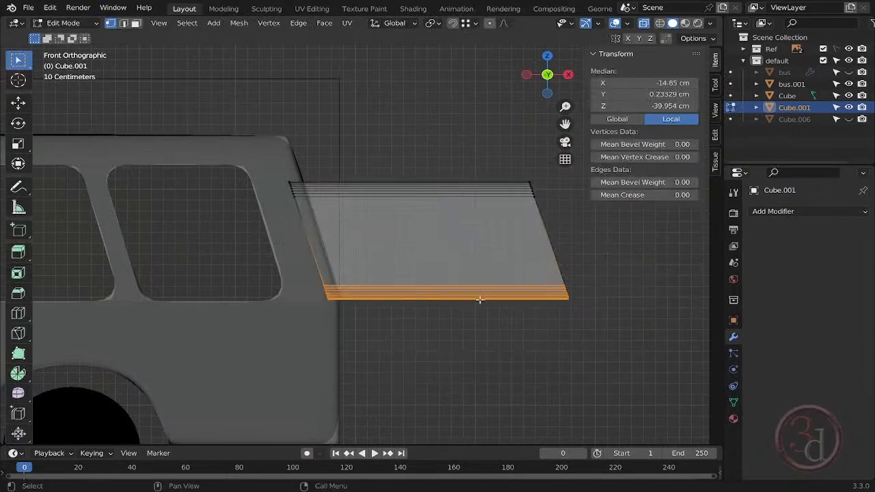
key(g)
key(x)
key(z)
click(478, 288)
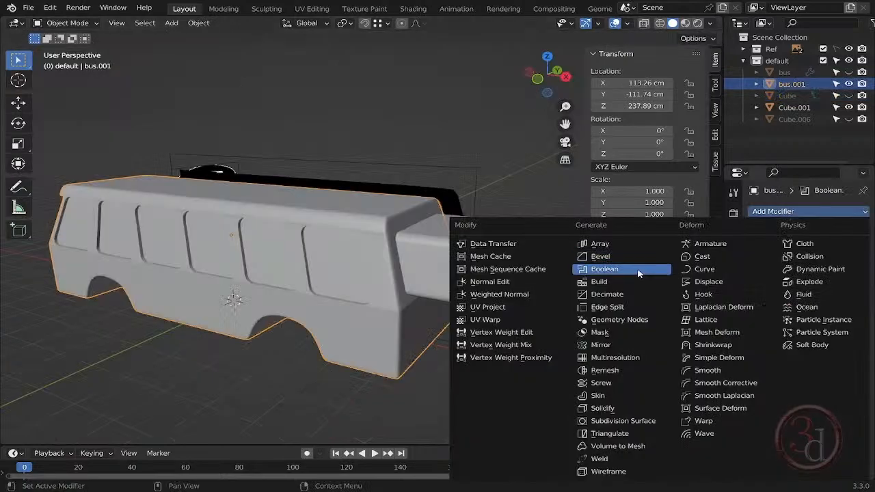
- Cut the windshield and rear window into the bus body with Boolean Difference modifiers using both cutters, and hide the cutters
click(607, 263)
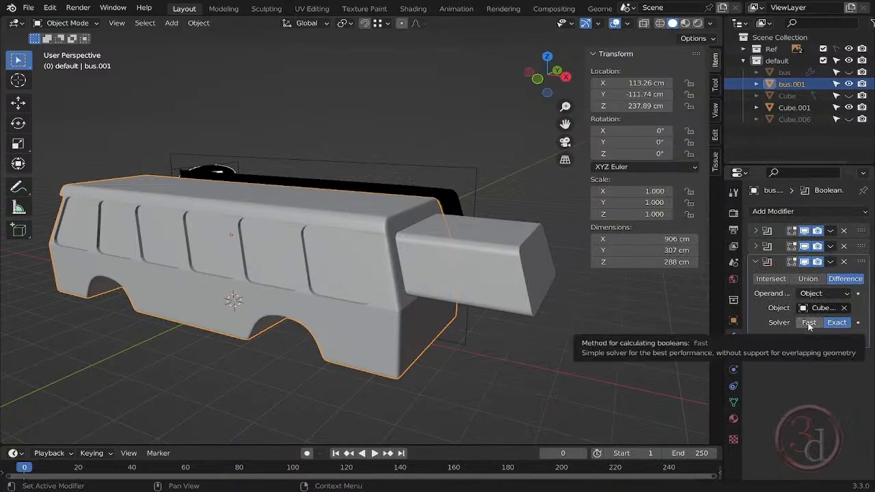
click(849, 107)
click(612, 321)
middle_drag(612, 322, 576, 278)
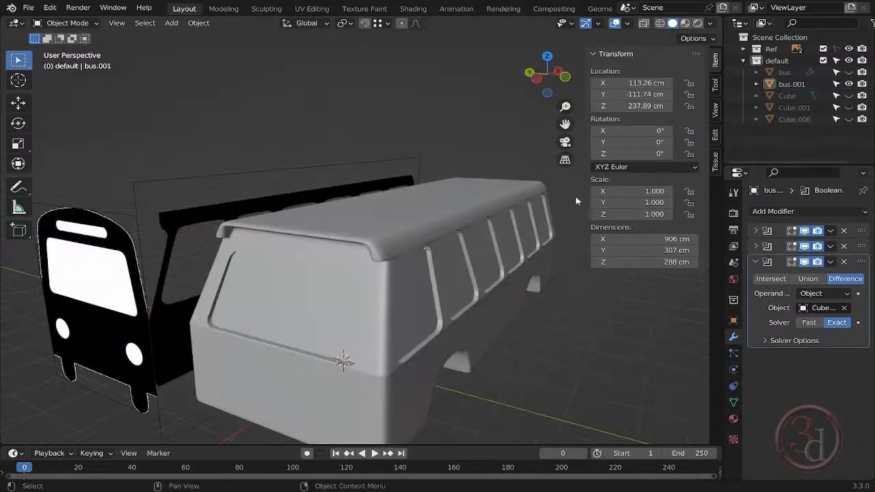
- Apply the Boolean modifiers on the bus body, and set its Y location to 0 cm
middle_drag(492, 296, 390, 274)
click(391, 279)
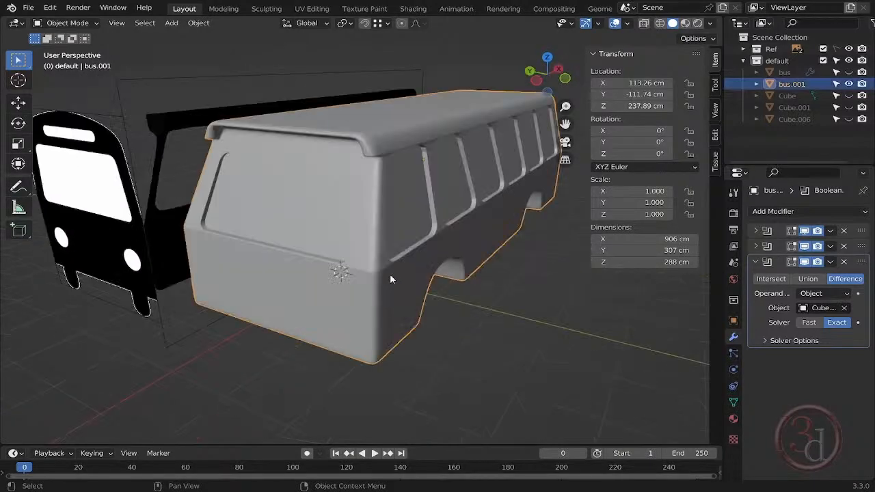
key(ctrl+a)
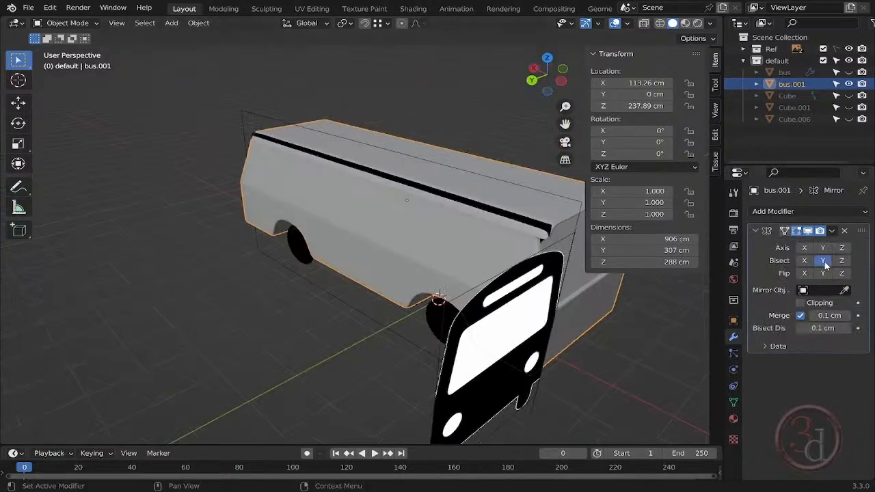
- Mirror the bus body with a Mirror modifier on the Y axis, with Bisect and Flip enabled on Y
middle_drag(424, 328, 608, 332)
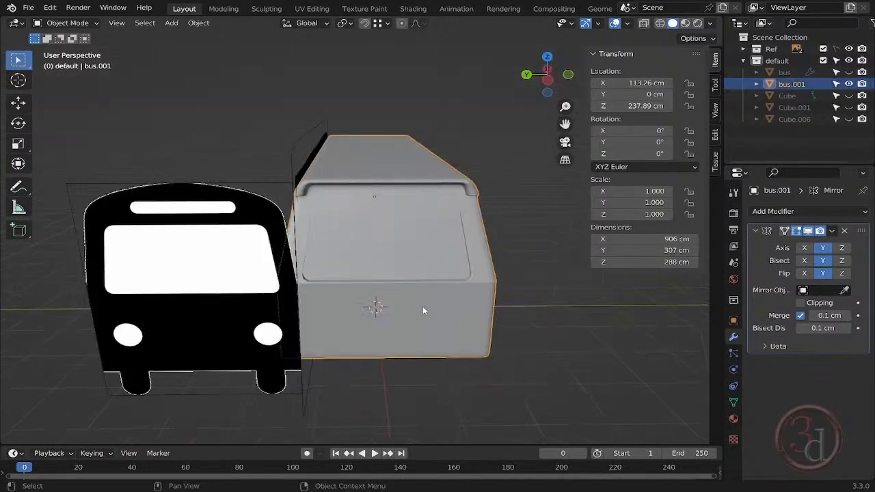
scroll(415, 311, down, 2)
middle_drag(415, 310, 691, 288)
- Select the recessed faces of the side windows, windshield and rear window on the bus body, and delete them to open the windows
key(Tab)
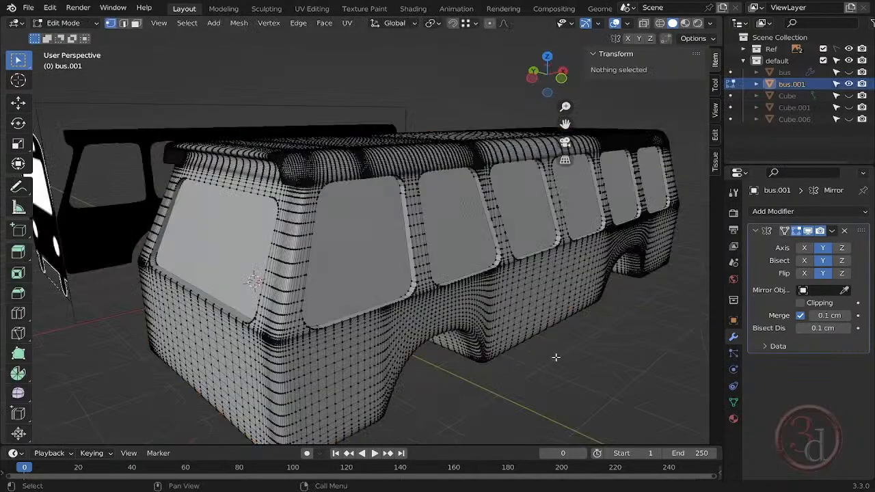
key(3)
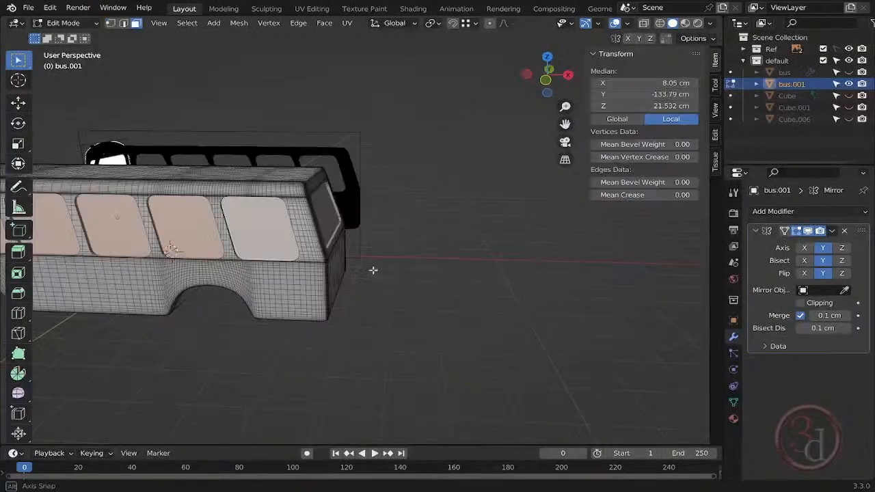
middle_drag(410, 287, 579, 271)
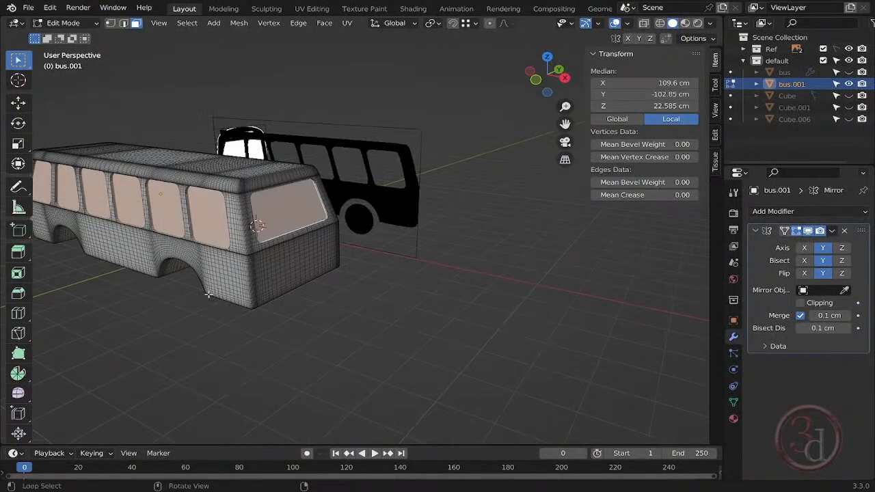
scroll(579, 271, up, 5)
middle_drag(479, 274, 573, 272)
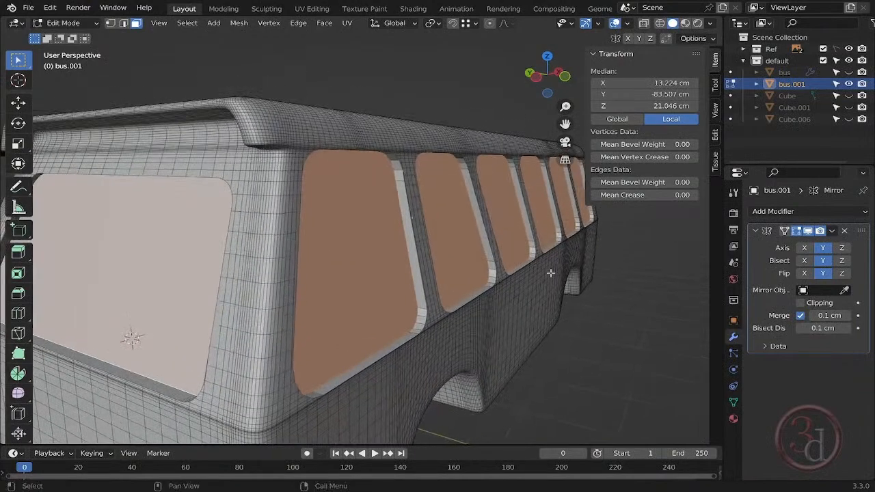
scroll(451, 267, up, 2)
scroll(453, 266, down, 2)
key(ctrl+KP_Add)
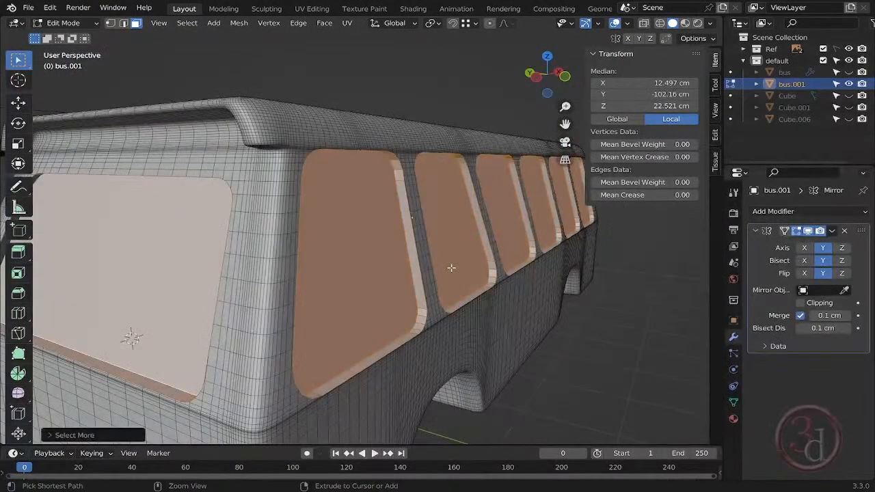
middle_drag(371, 277, 369, 335)
scroll(198, 157, up, 4)
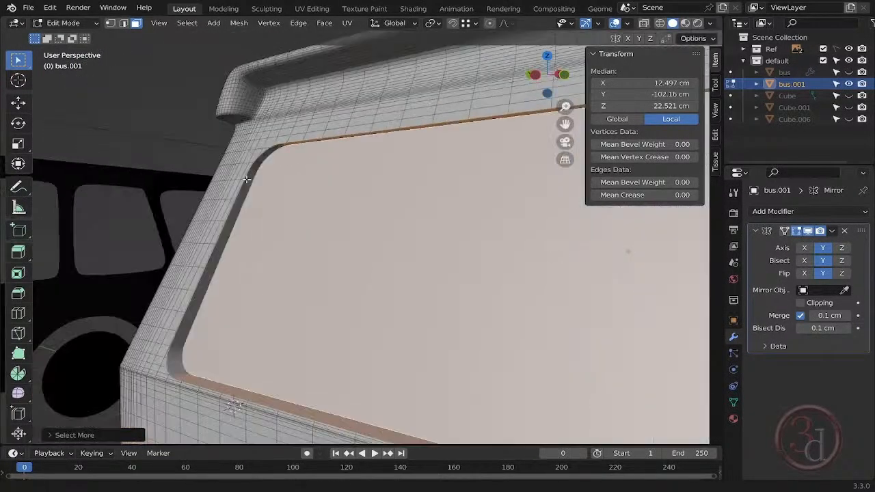
middle_drag(62, 294, 17, 321)
scroll(75, 327, down, 4)
key(ctrl+z)
key(x)
click(389, 251)
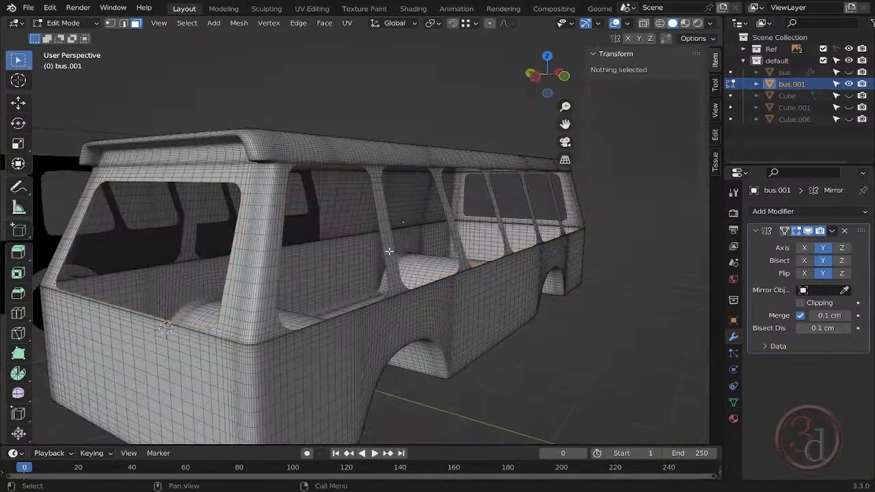
- Move the bus body along Y to about -446 cm, clear of the reference images
key(Tab)
key(Tab)
middle_drag(584, 303, 540, 354)
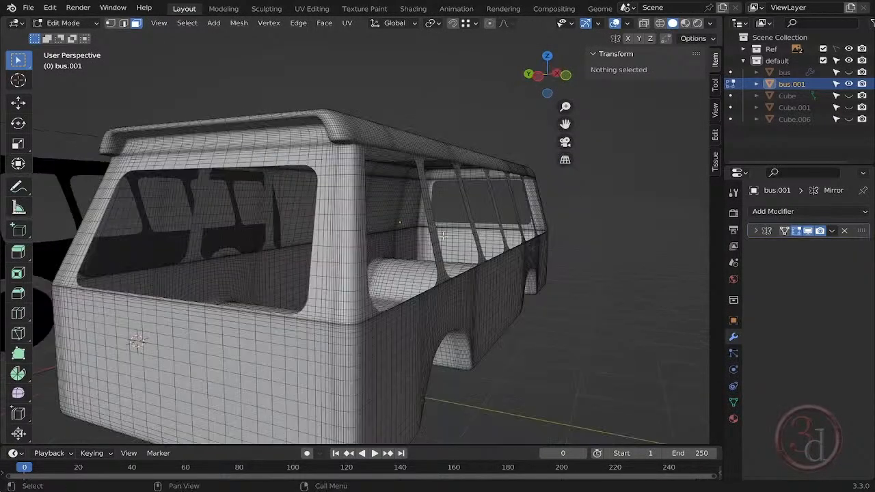
- Apply the Mirror modifier on the bus body in Object Mode
click(832, 231)
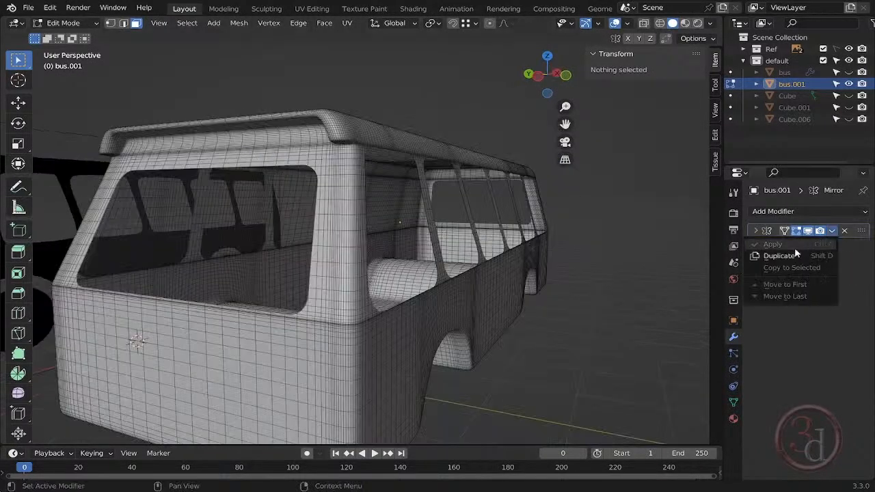
key(Tab)
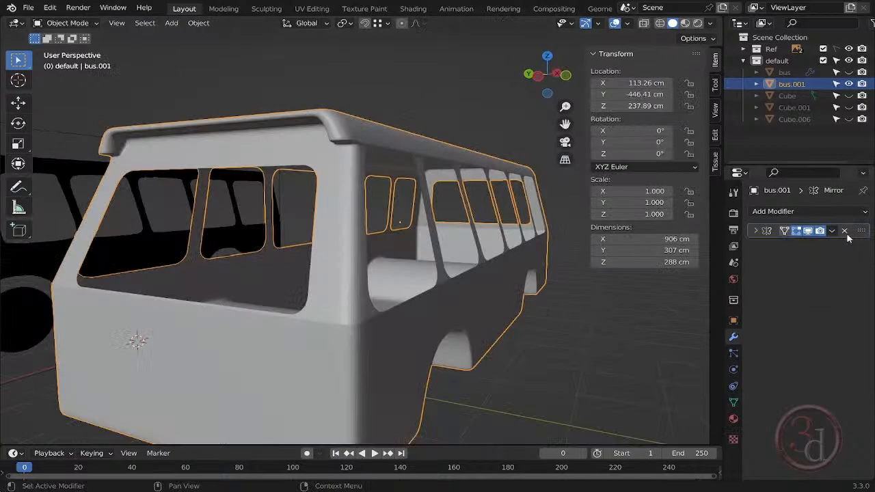
click(845, 231)
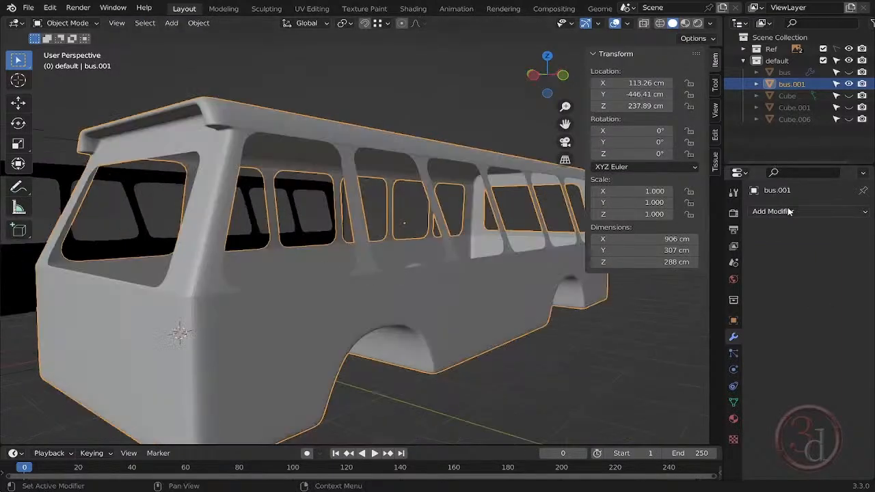
- Add a Solidify modifier to the bus body with a thickness of 5 cm, and return to the front view
click(845, 211)
click(588, 409)
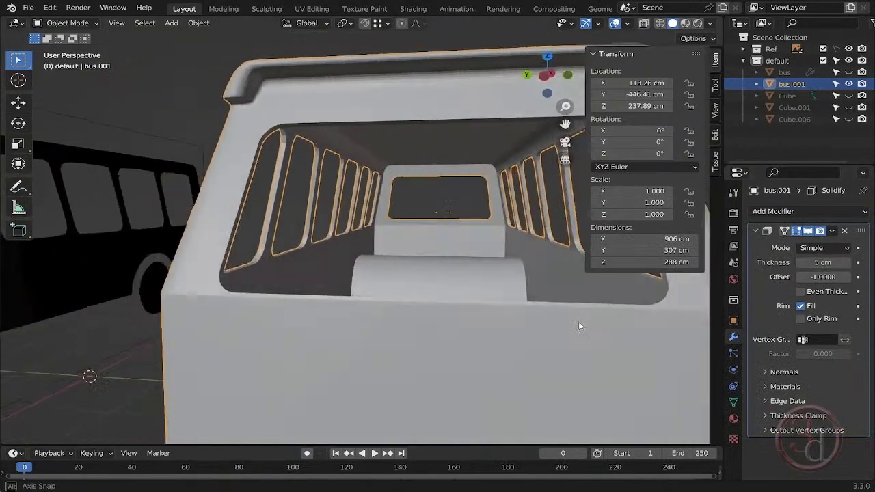
middle_drag(578, 322, 587, 363)
scroll(513, 328, down, 5)
key(KP_1)
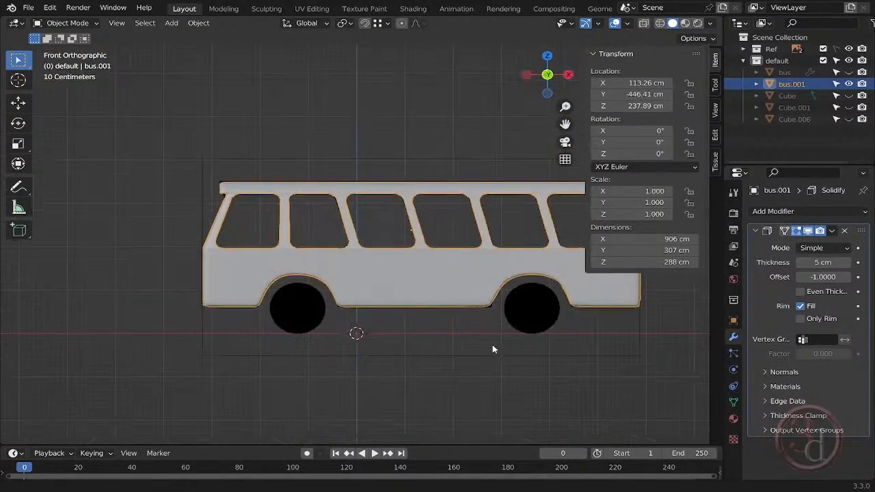
- Duplicate the headlight disc on the bus front in place
mouse_move(492, 351)
middle_down()
mouse_move(636, 356)
mouse_move(477, 354)
middle_up()
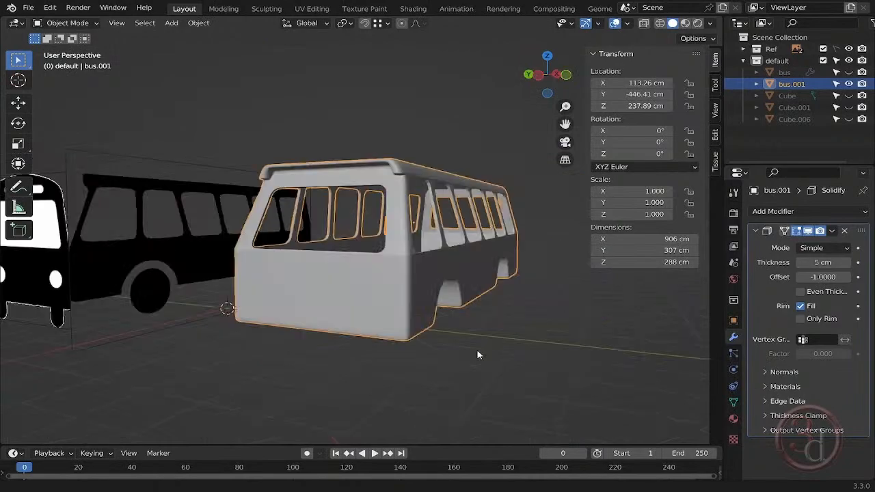
key(grave)
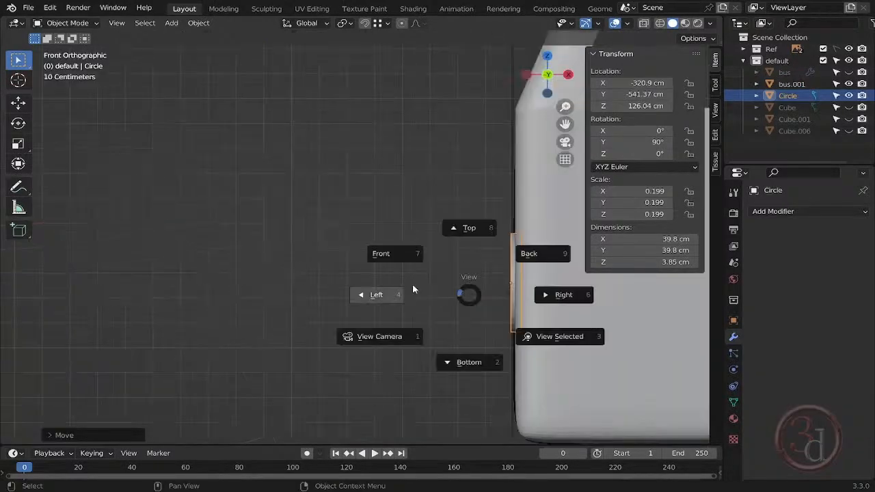
click(413, 283)
scroll(425, 286, up, 5)
key(shift+d)
key(y)
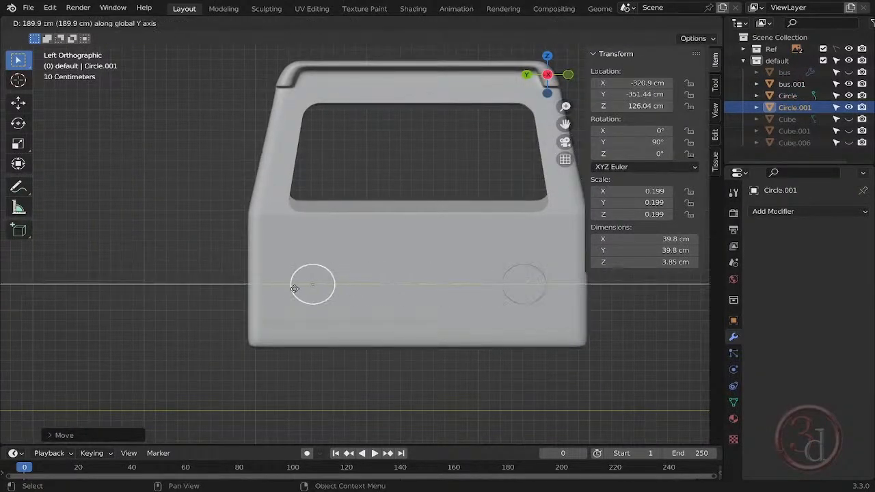
right_click(295, 289)
- Select the bus body and reset its Y location to 0 cm
scroll(499, 349, down, 3)
middle_drag(499, 350, 488, 292)
scroll(487, 290, up, 1)
click(415, 265)
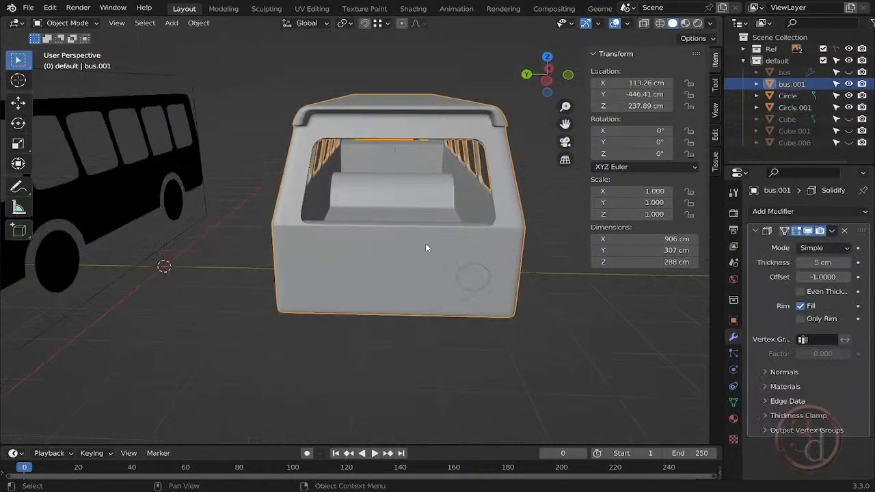
click(479, 280)
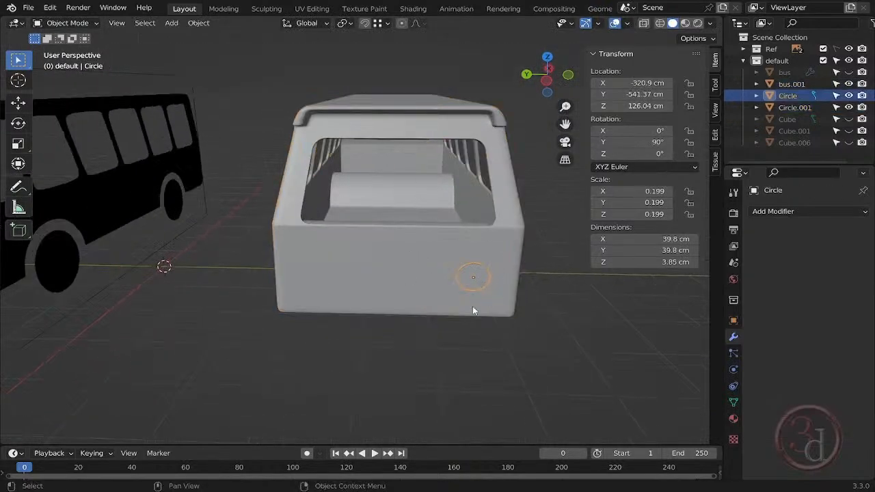
middle_drag(473, 311, 481, 294)
click(434, 248)
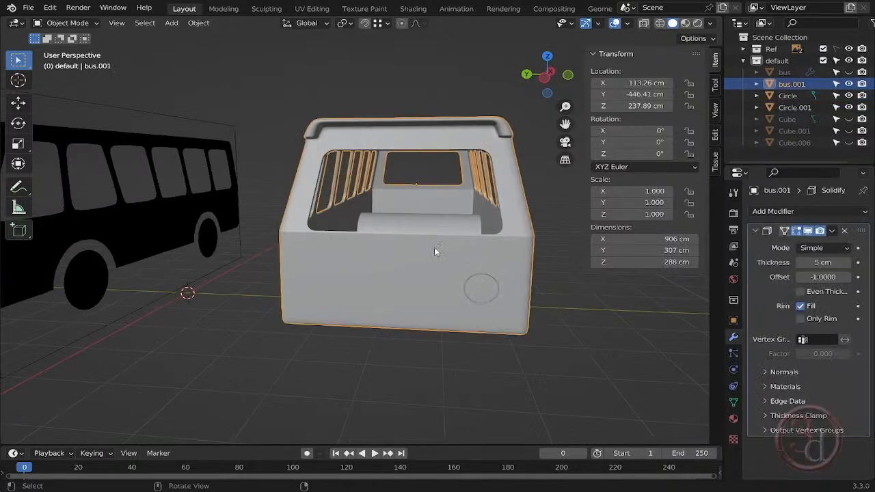
middle_drag(434, 247, 403, 342)
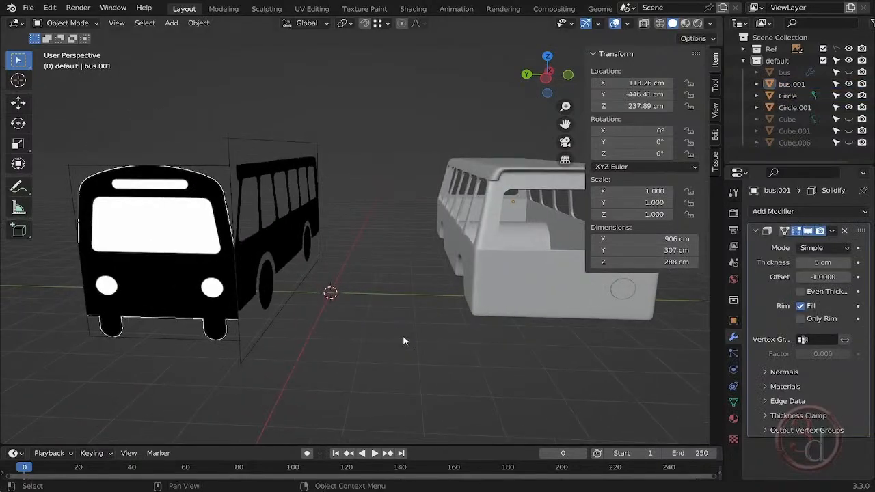
key(BackSpace)
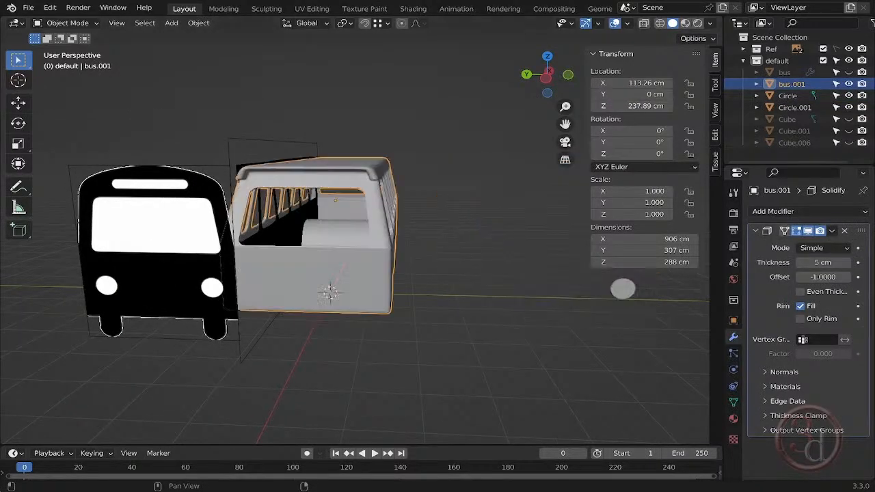
- Move the duplicated headlight disc along Y to about -92 cm, onto the front of the recentred bus body
click(619, 292)
key(g)
key(y)
click(356, 316)
key(ctrl+KP_3)
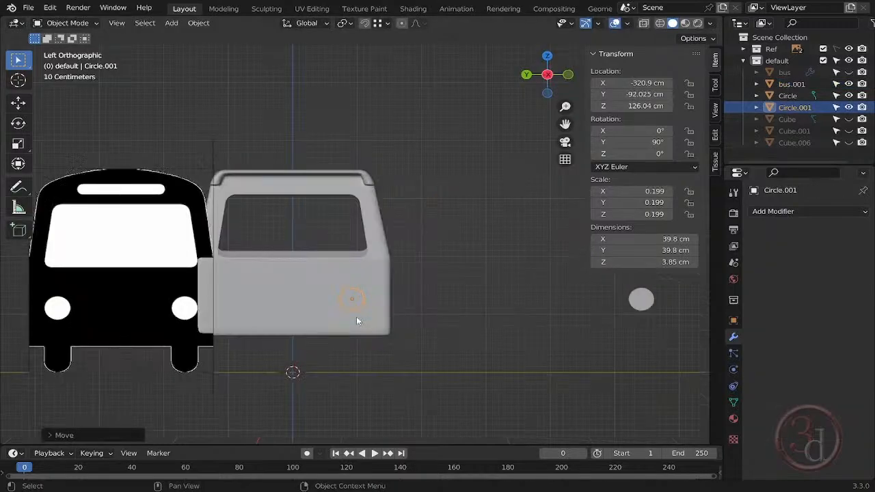
- Delete the original headlight disc left beside the bus
scroll(513, 326, down, 3)
mouse_move(533, 329)
middle_down()
mouse_move(570, 345)
mouse_move(540, 336)
middle_up()
click(532, 277)
key(Delete)
- Shift the remaining headlight disc along Y to about -97 cm on the bus front
scroll(383, 283, up, 4)
click(383, 284)
scroll(387, 283, up, 2)
middle_drag(387, 283, 456, 291)
key(g)
key(y)
click(453, 285)
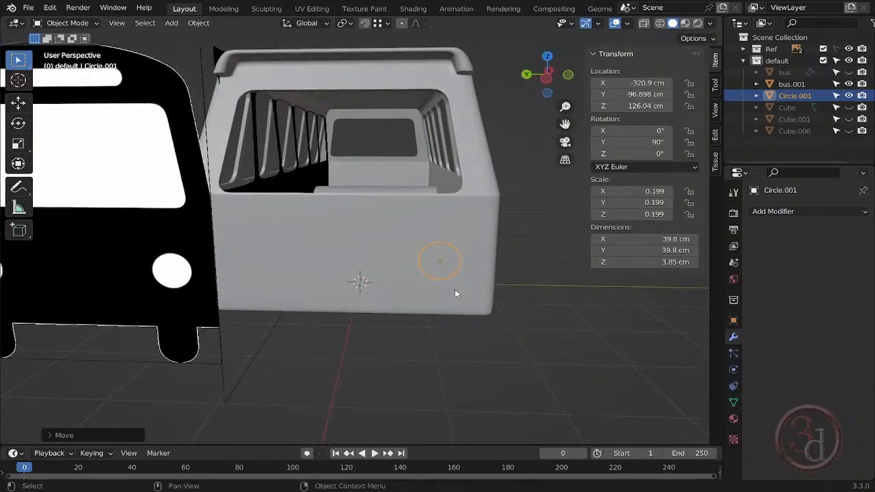
- Apply all transforms to the headlight disc and add a Mirror modifier on the Y axis only
key(ctrl+a)
click(386, 182)
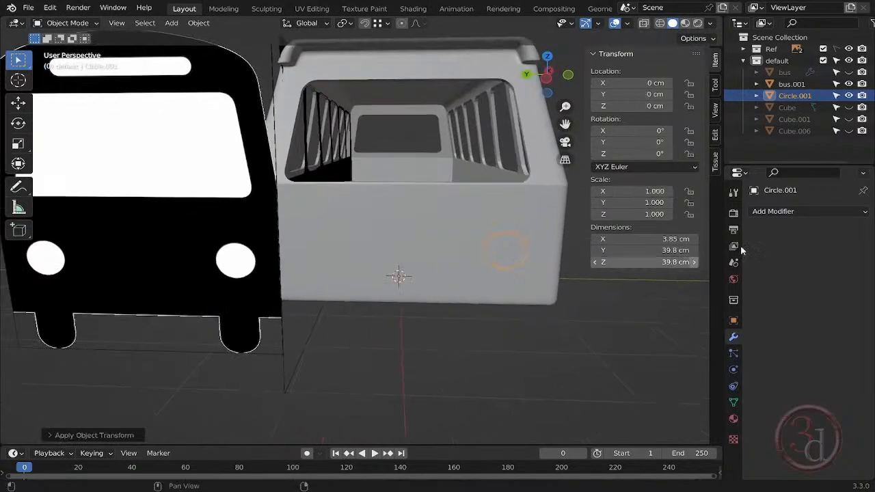
click(781, 215)
click(619, 331)
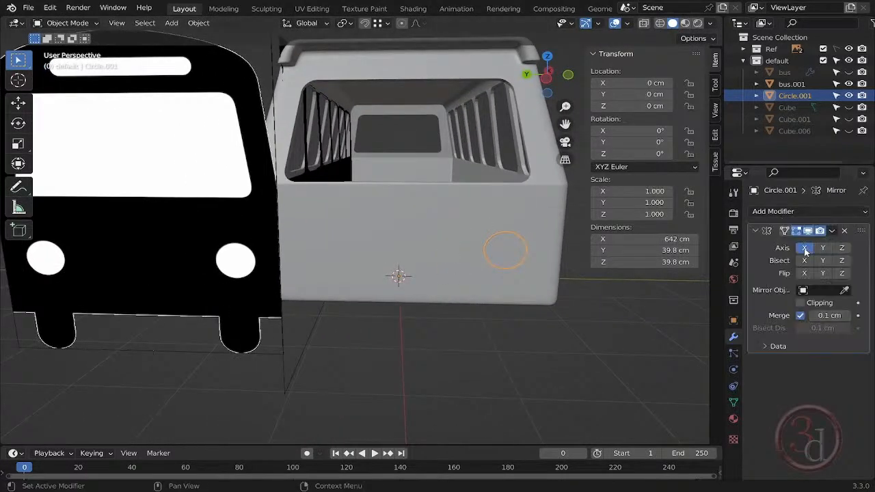
- Move the reference images along Y, clear of the bus body, and make the Ref collection unselectable
click(771, 48)
scroll(479, 253, down, 4)
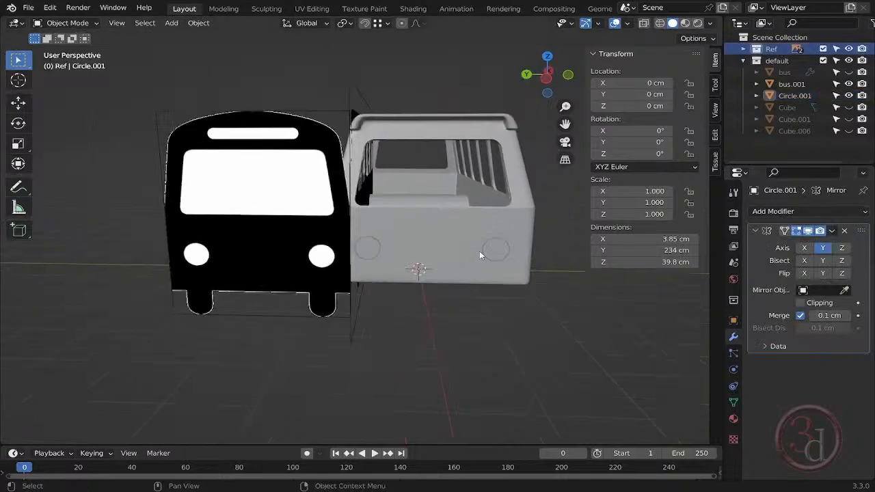
middle_drag(479, 253, 480, 285)
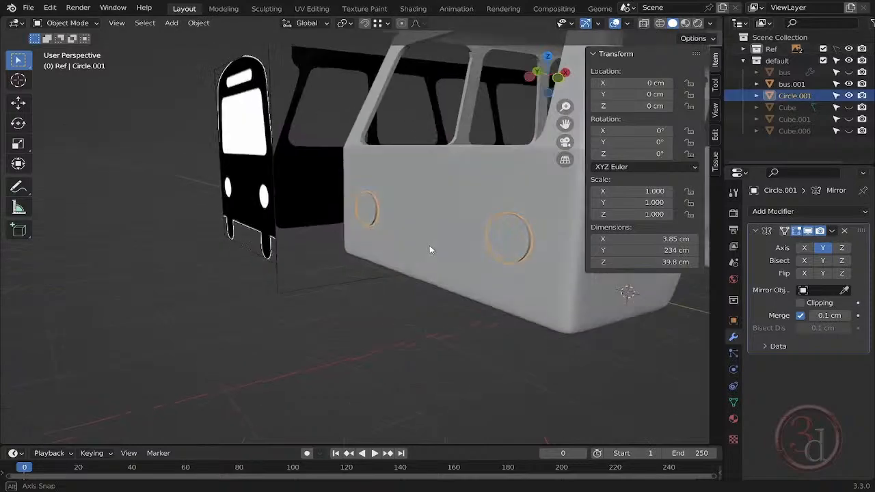
- Convert the mirrored headlight discs to a mesh and set their origin to the geometry
middle_drag(430, 248, 476, 240)
key(ctrl+a)
click(435, 344)
middle_drag(434, 344, 478, 243)
right_click(478, 243)
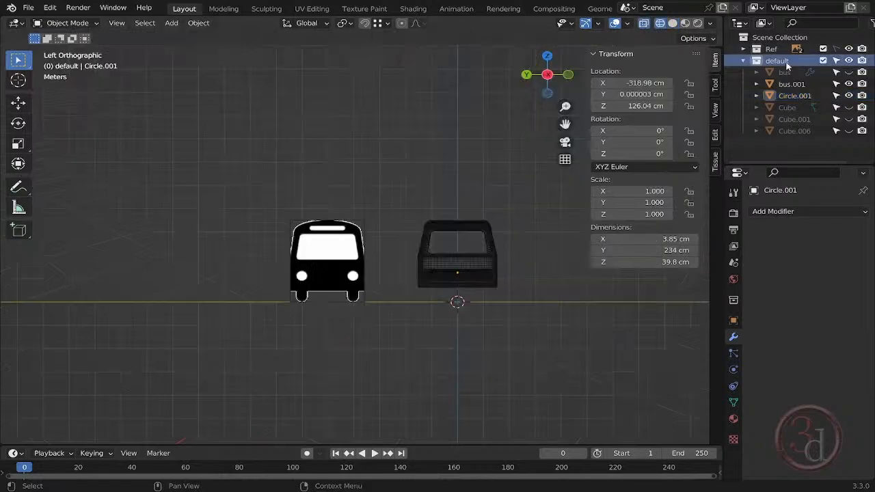
- Add a cube at the bus centre and raise it along Z to about 137 cm
key(shift+a)
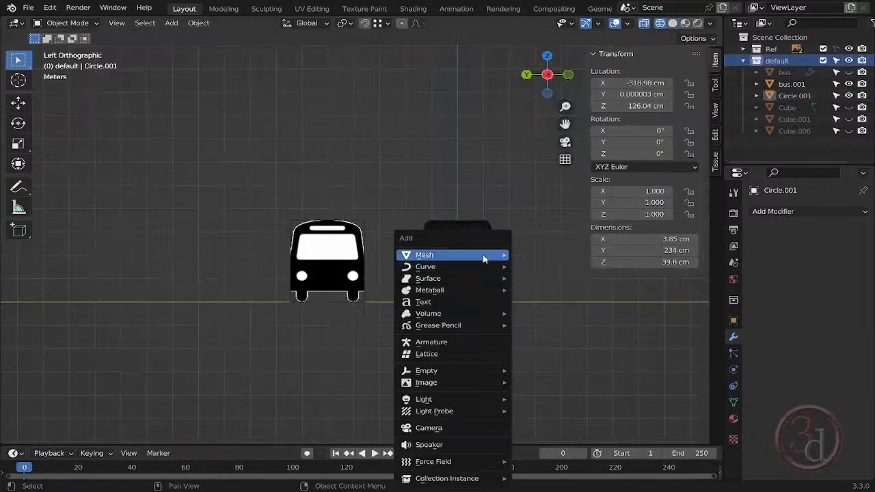
mouse_move(483, 254)
click(547, 269)
scroll(470, 290, up, 4)
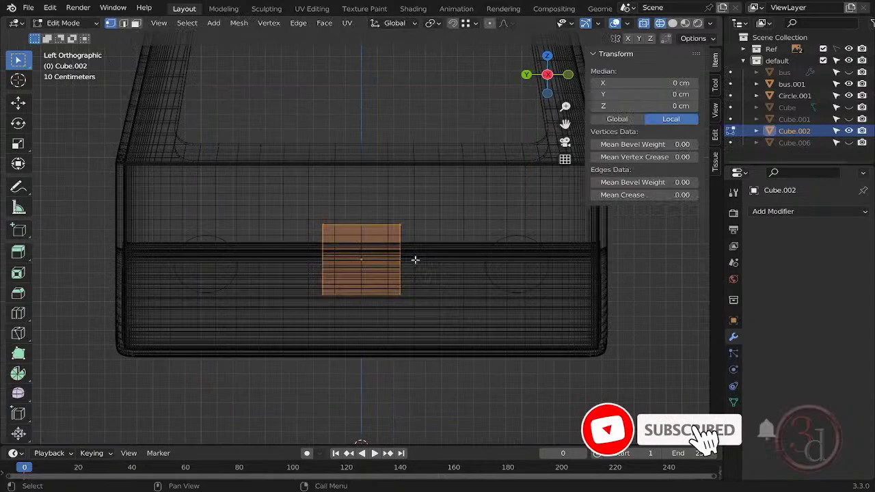
- Scale the cube down to a block of about 18.1 × 35.6 × 18.1 cm, wider along Y, and apply its scale
key(alt+a)
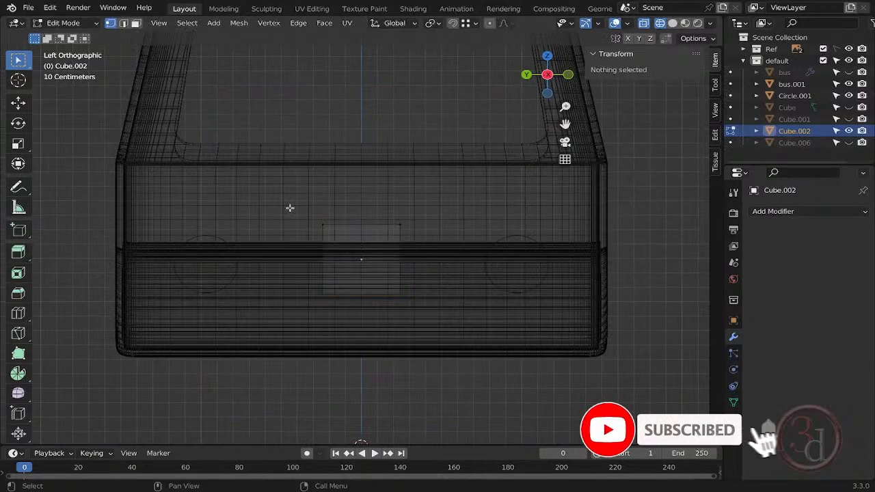
key(a)
key(s)
key(y)
click(457, 305)
key(s)
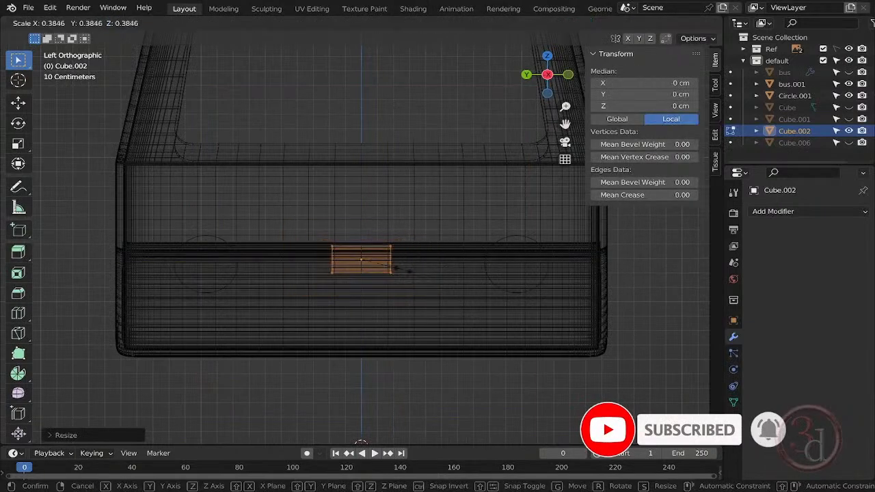
click(382, 270)
scroll(371, 265, up, 6)
key(alt+a)
key(Tab)
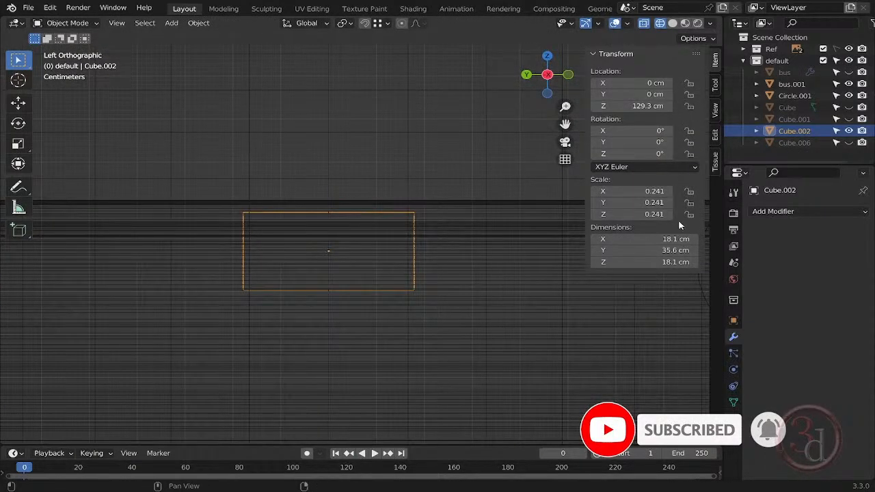
key(Tab)
key(ctrl+b)
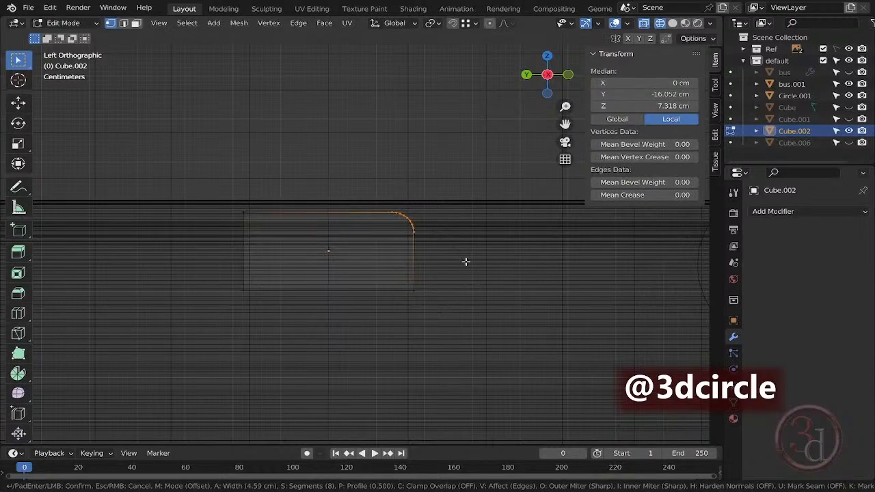
right_click(482, 274)
key(ctrl+z)
key(ctrl+shift+z)
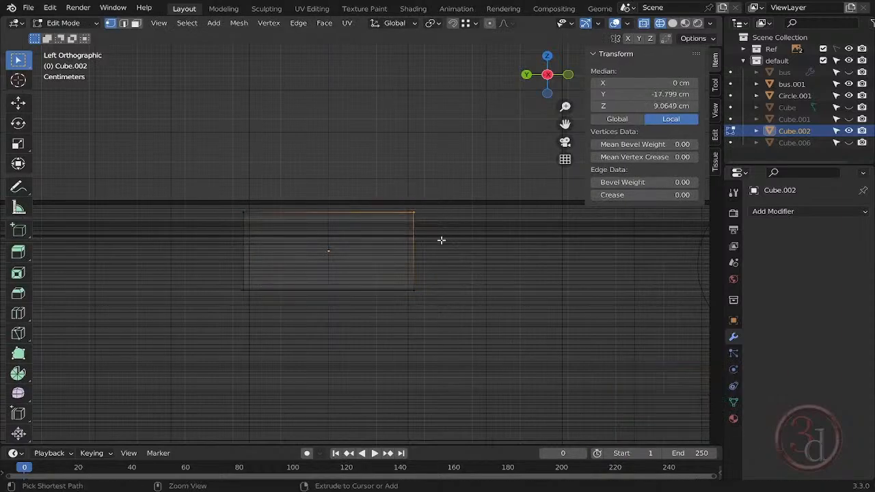
- Bevel one upper corner edge of the block with a 5 cm width and 8 segments
key(ctrl+b)
click(458, 257)
click(95, 430)
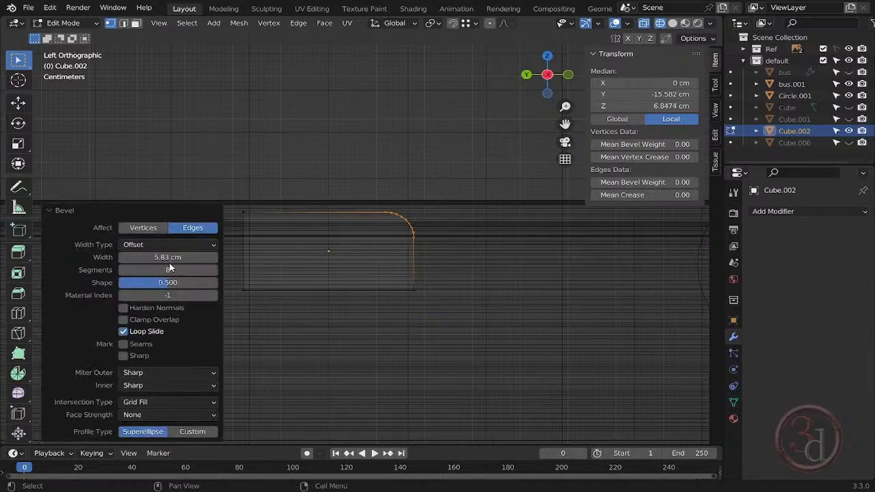
double_click(167, 257)
text(5)
key(Return)
- Bevel the three remaining corner edges of the block with the same 5 cm width and 8 segments
drag(397, 273, 433, 316)
key(ctrl+b)
click(449, 338)
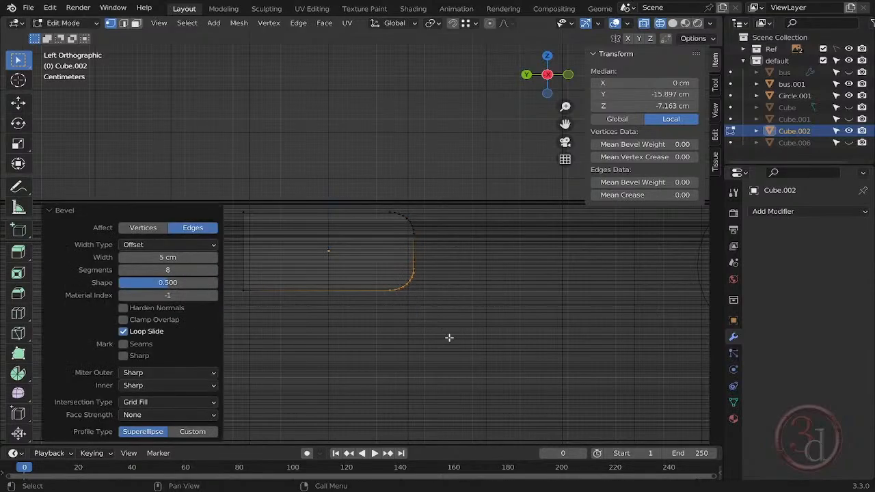
drag(229, 199, 252, 234)
key(ctrl+b)
click(256, 235)
drag(264, 272, 227, 330)
key(ctrl+b)
click(226, 330)
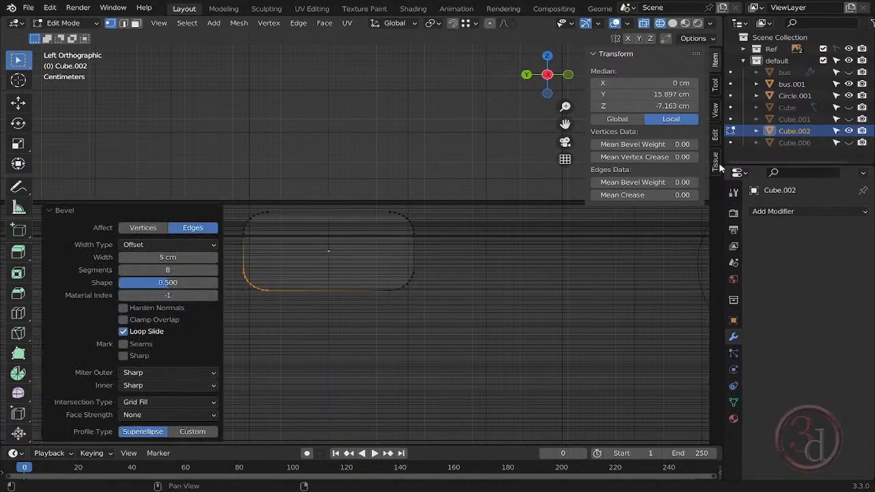
- Select the whole block in Edit Mode and move it about -97.2 cm along Y, in line with one headlight disc
key(Tab)
shift+middle_drag(356, 257, 381, 258)
scroll(410, 263, down, 5)
shift+middle_drag(448, 273, 392, 281)
key(Tab)
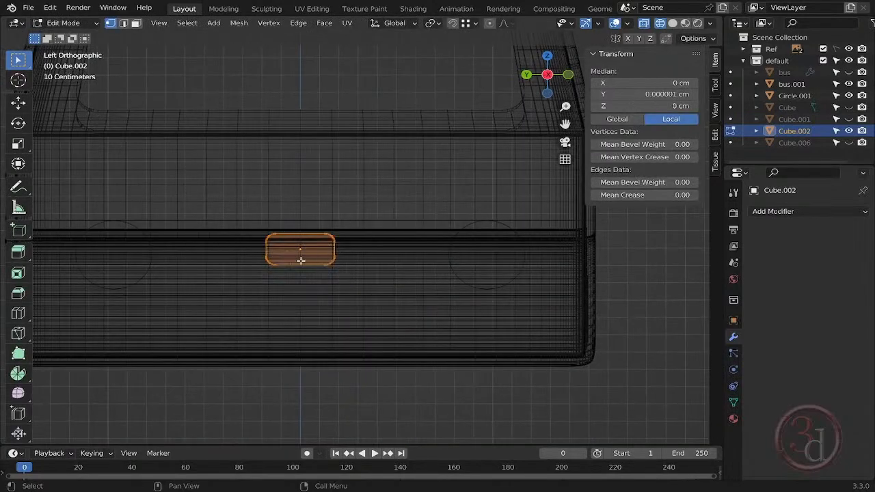
key(g)
key(y)
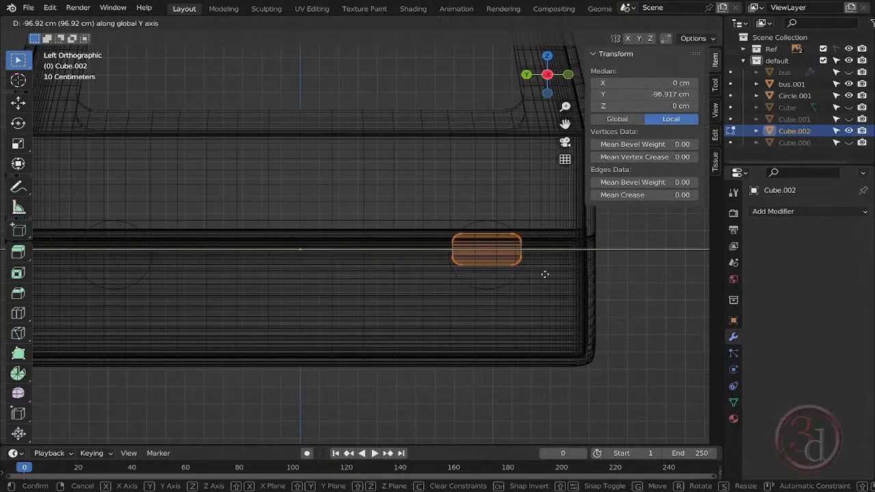
click(545, 275)
- Duplicate the rounded block along Y to about 97.2 cm, in line with the other headlight disc, and return to Object Mode
key(g)
key(y)
click(173, 273)
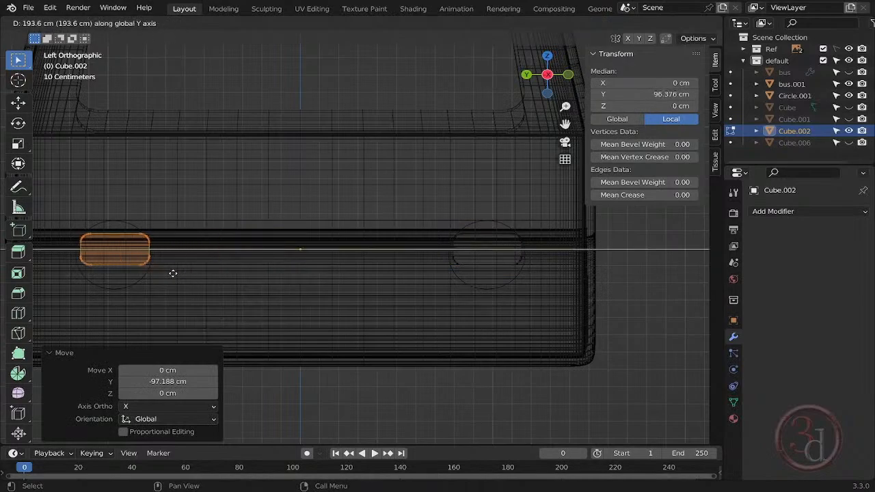
click(172, 274)
key(Tab)
scroll(336, 275, down, 7)
middle_drag(383, 284, 348, 296)
- Move the pair of rounded blocks along X to about 593 cm, just behind the rear of the bus
key(grave)
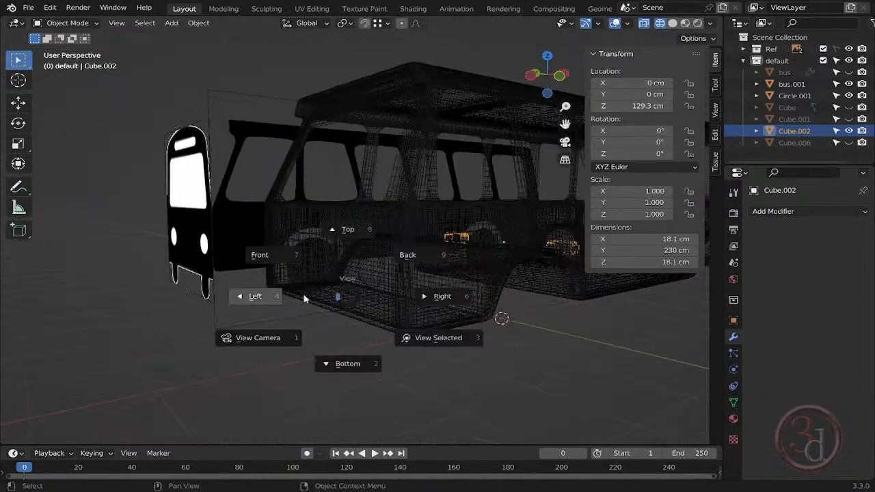
click(265, 255)
key(g)
key(x)
click(582, 255)
middle_drag(582, 256, 663, 374)
scroll(431, 273, up, 4)
middle_drag(373, 274, 391, 289)
key(g)
key(x)
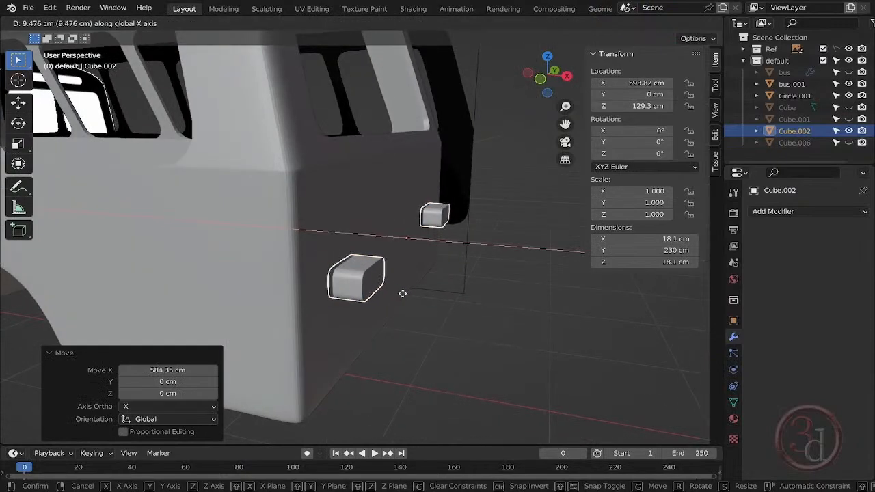
click(401, 296)
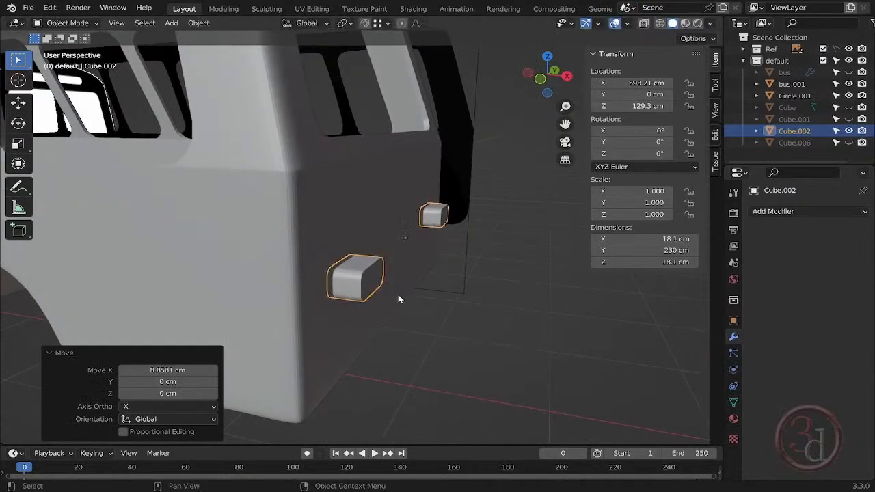
- Thin the tail light blocks by moving their outer vertices about -13.3 cm along X, and return to solid view in Object Mode
middle_drag(412, 289, 442, 273)
key(Tab)
key(grave)
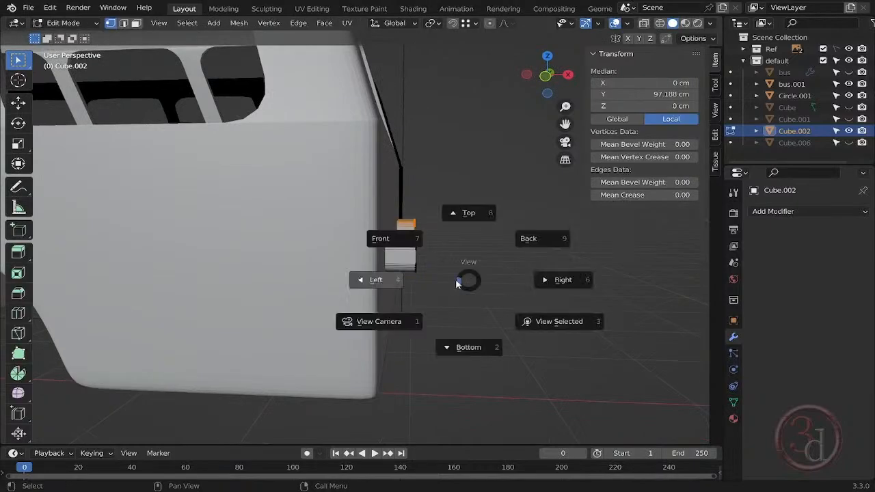
click(403, 239)
scroll(427, 229, up, 5)
key(shift+z)
key(b)
drag(381, 187, 438, 300)
key(g)
key(x)
click(402, 247)
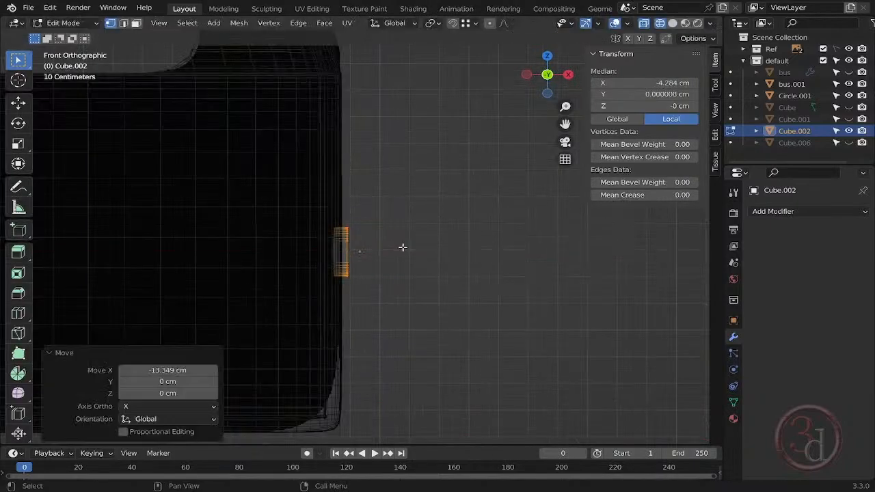
key(Tab)
mouse_move(402, 247)
middle_down()
mouse_move(348, 276)
mouse_move(483, 276)
mouse_move(351, 347)
mouse_move(499, 347)
mouse_move(416, 217)
mouse_move(311, 286)
mouse_move(519, 302)
middle_up()
key(shift+z)
- Examine the tail lights and headlights on the bus body, and the front wheel reference in the front view
click(488, 276)
scroll(488, 275, down, 8)
scroll(498, 348, up, 3)
click(417, 217)
scroll(416, 217, down, 3)
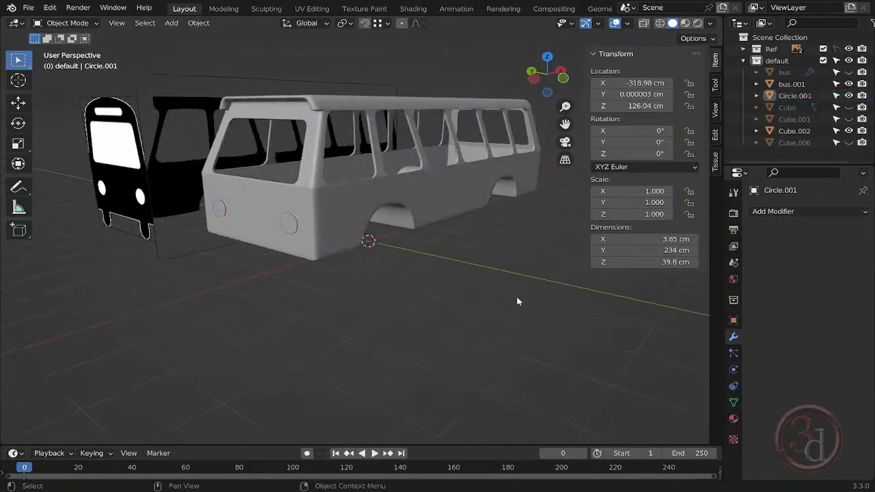
key(grave)
click(428, 266)
key(grave)
click(453, 234)
scroll(344, 224, up, 4)
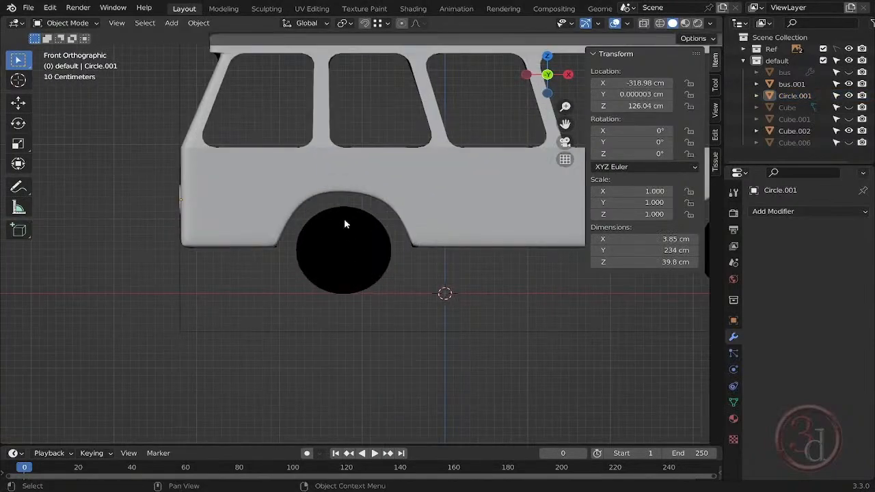
- Add a mesh circle for the front wheel and rotate it 90° about X so it faces the front view
key(shift+a)
mouse_move(353, 230)
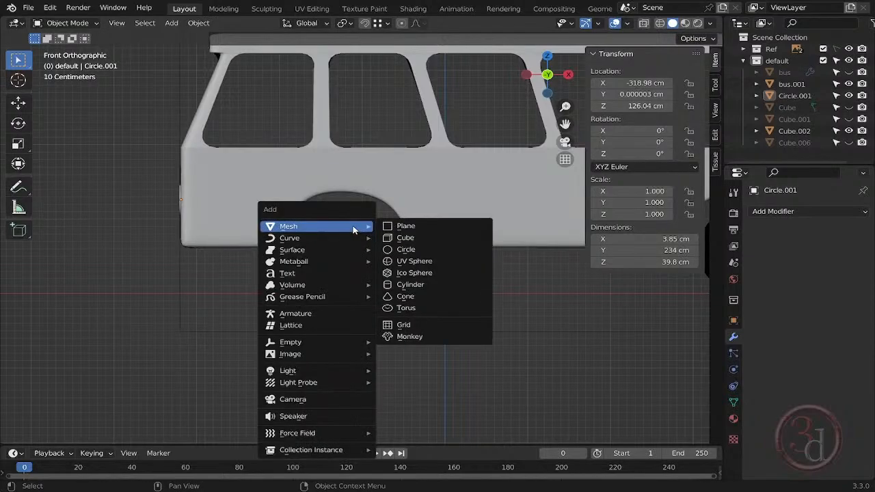
click(463, 250)
key(r)
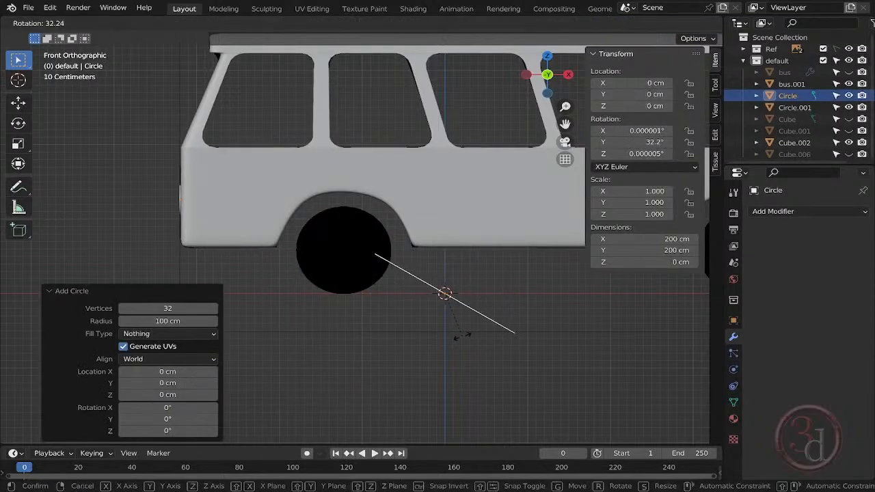
text(x90)
key(Return)
- Place the circle over the front wheel reference at about X -122.5 cm, Z 59.2 cm, and scale it to about 0.598
key(g)
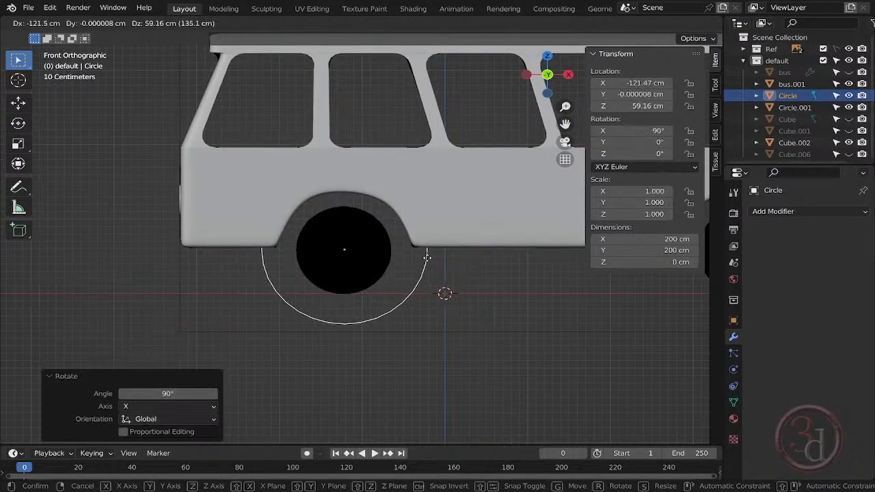
click(427, 257)
key(s)
click(406, 251)
scroll(342, 250, up, 5)
key(g)
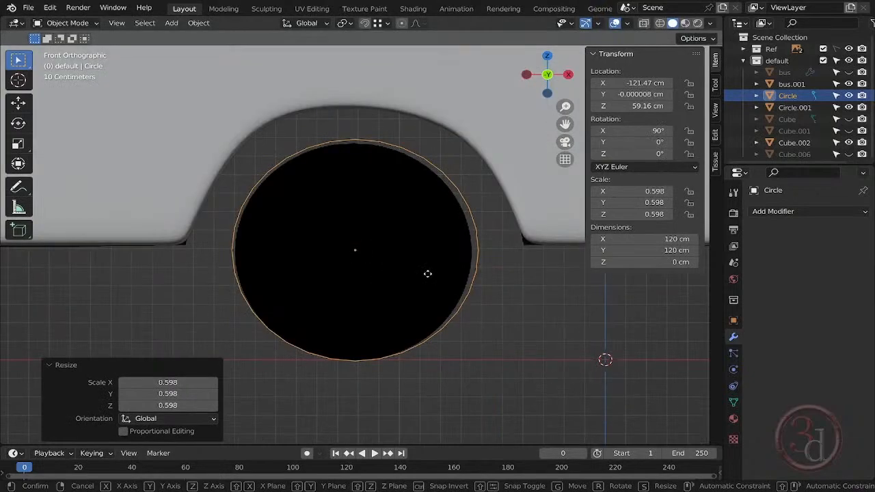
click(427, 273)
scroll(438, 292, down, 3)
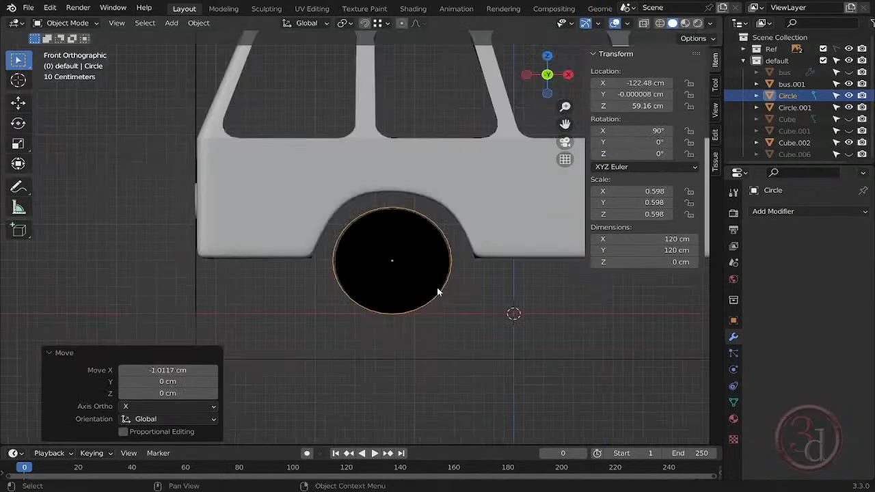
- Move the wheel circle along Y to the wheel arch at the side of the bus body
key(ctrl+KP_3)
key(g)
key(y)
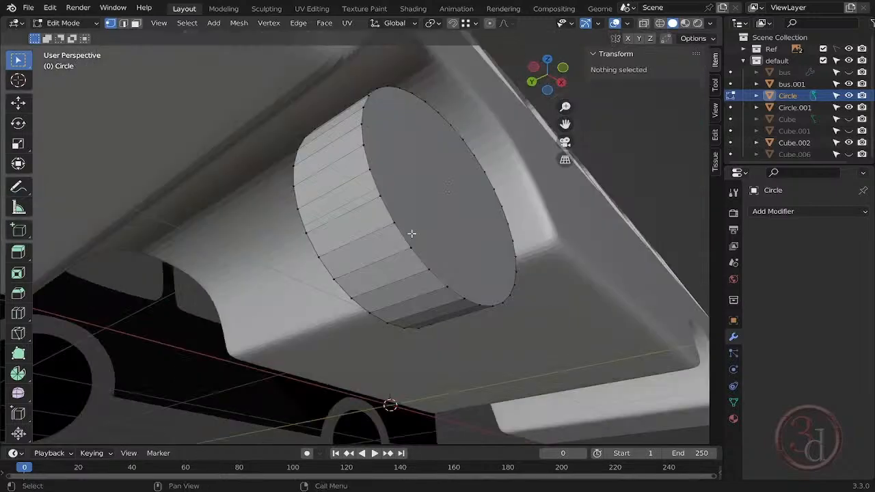
- Bevel the outer rim edge loop of the wheel cylinder about 13 cm wide with 8 segments
alt+click(412, 234)
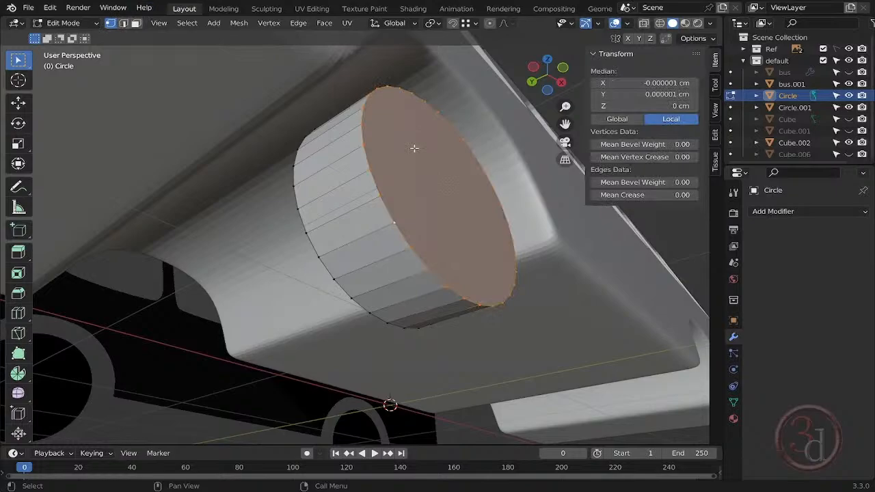
key(ctrl+b)
scroll(418, 215, up, 7)
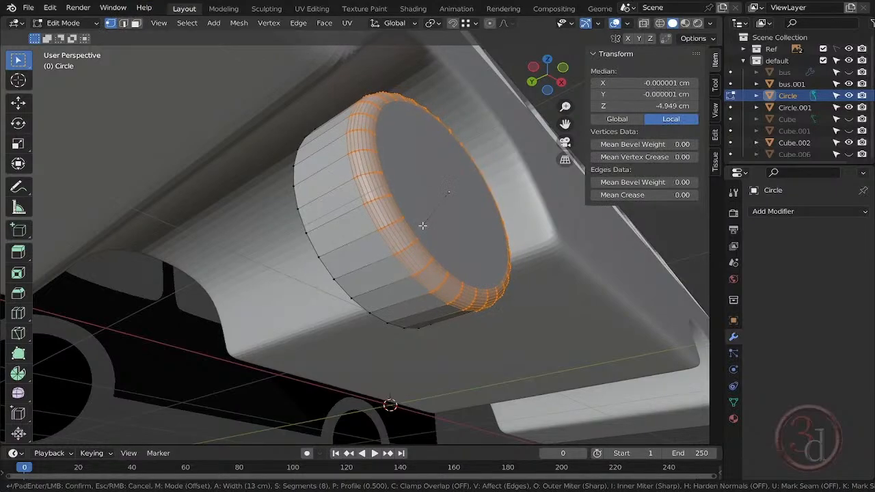